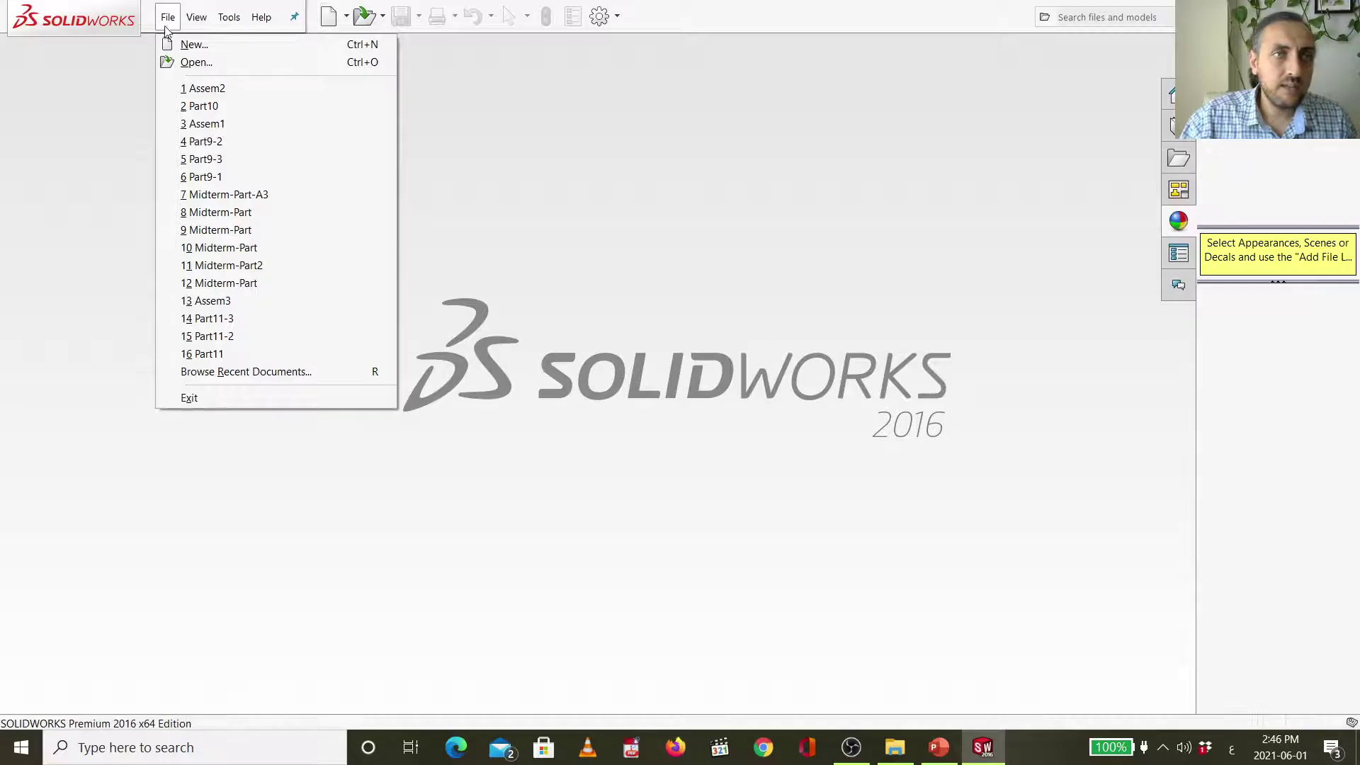
Create a new part document and start a corner rectangle in a new sketch on the Top Plane.
click(174, 43)
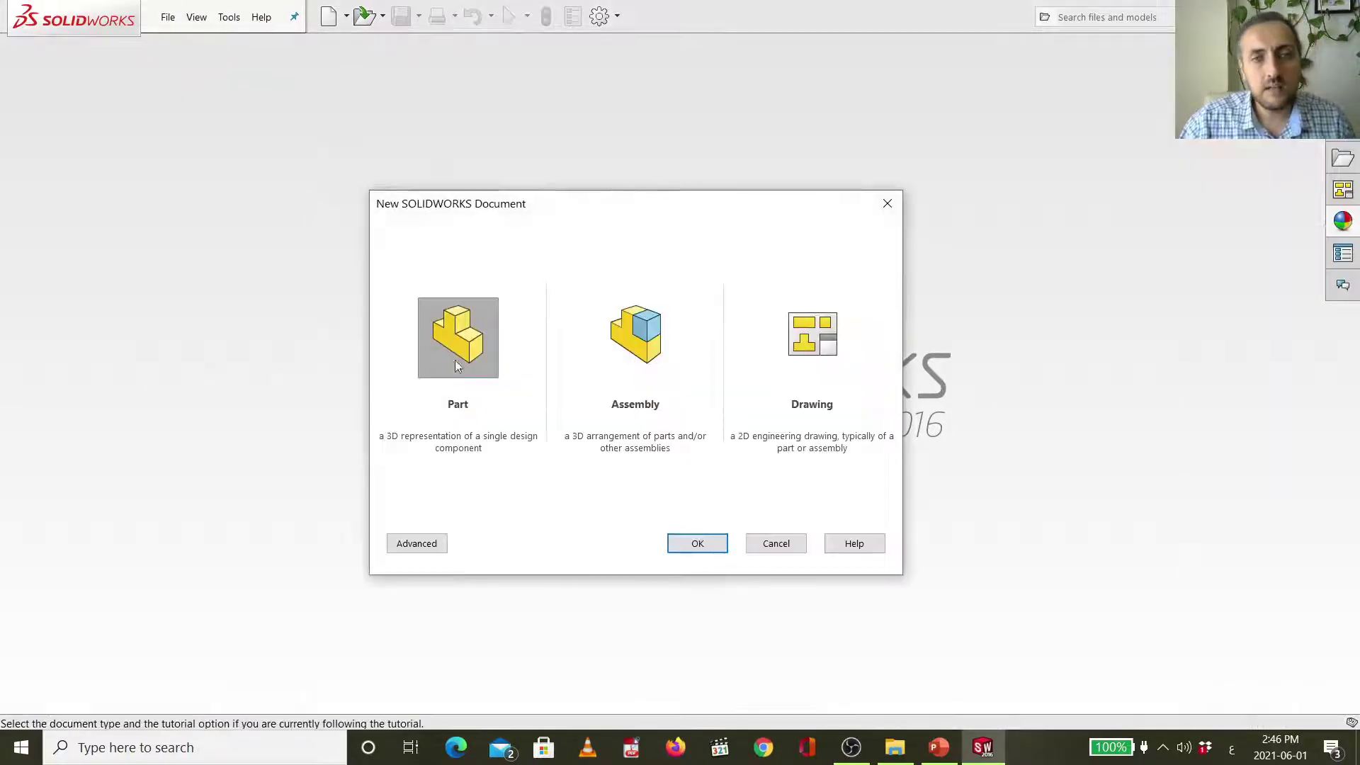
double_click(481, 346)
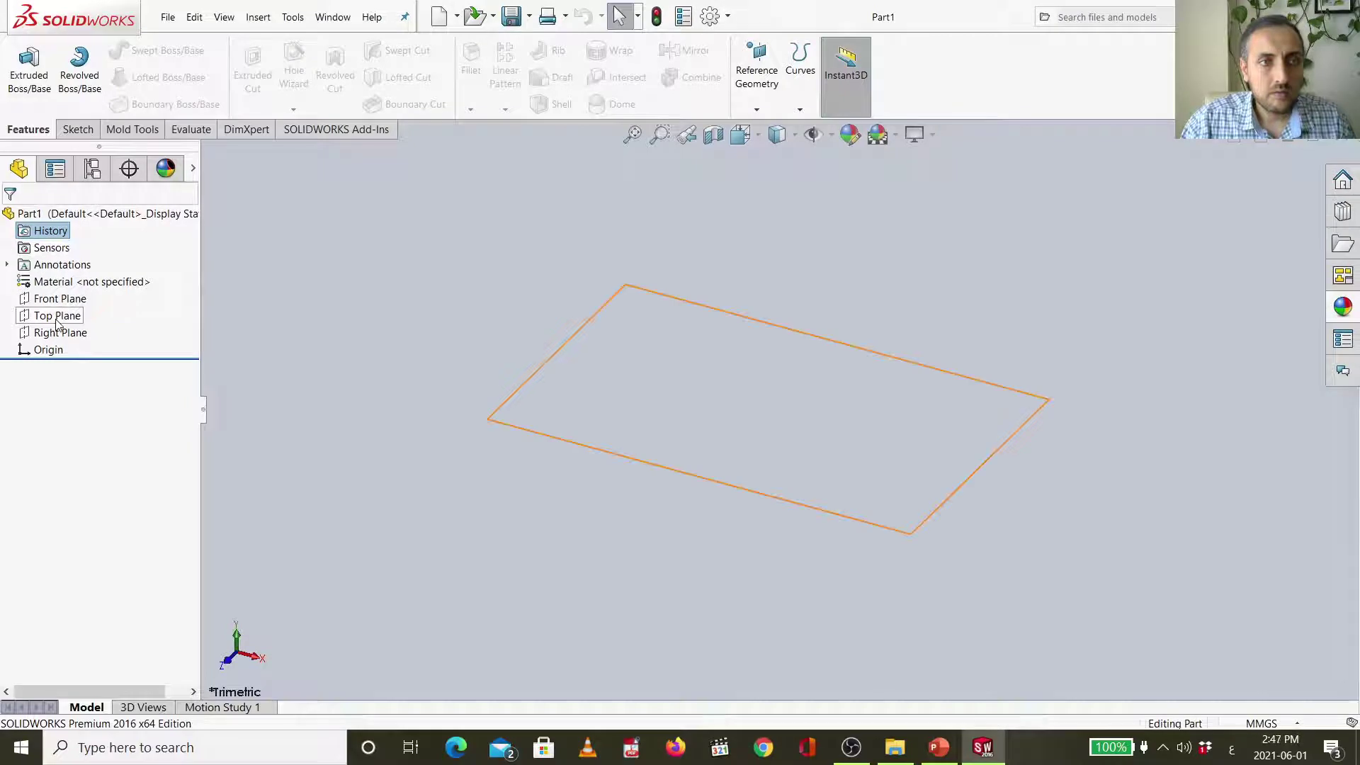
click(71, 316)
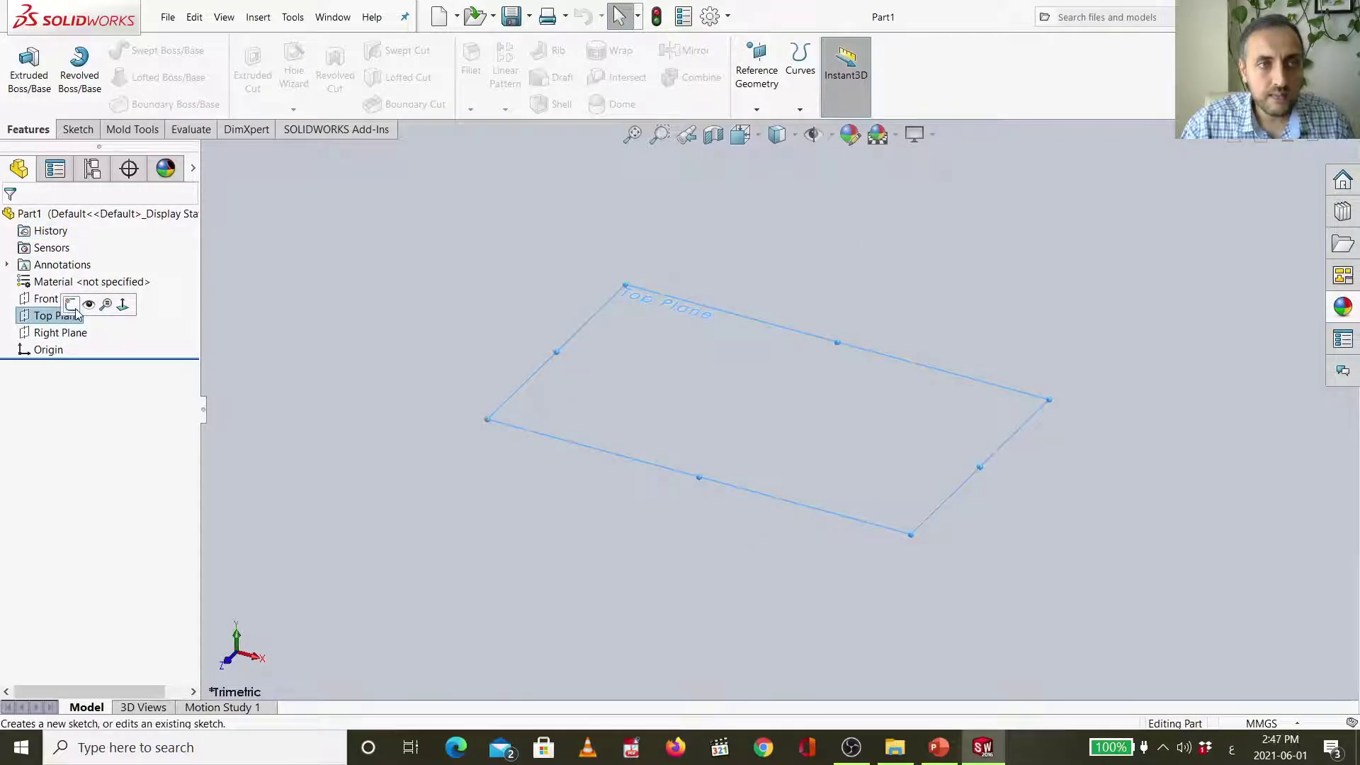
click(73, 306)
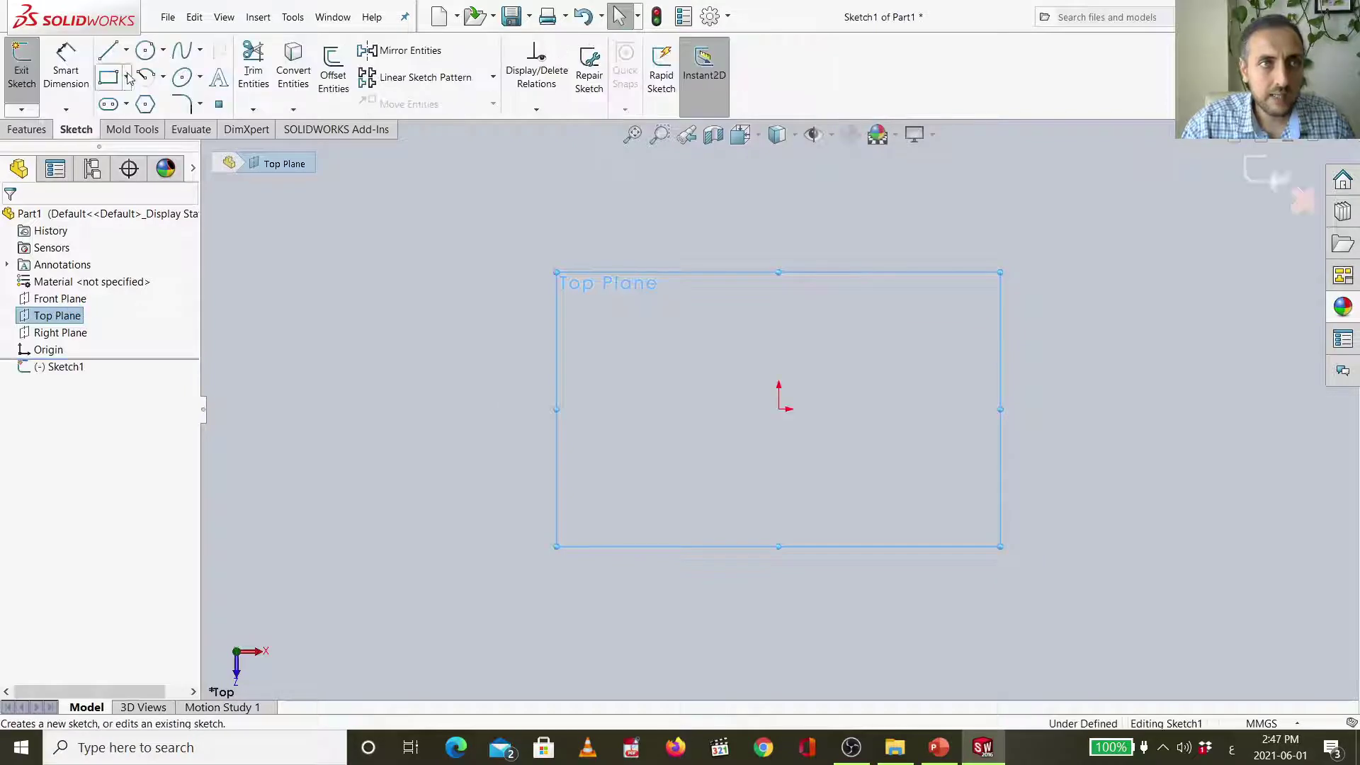
click(128, 78)
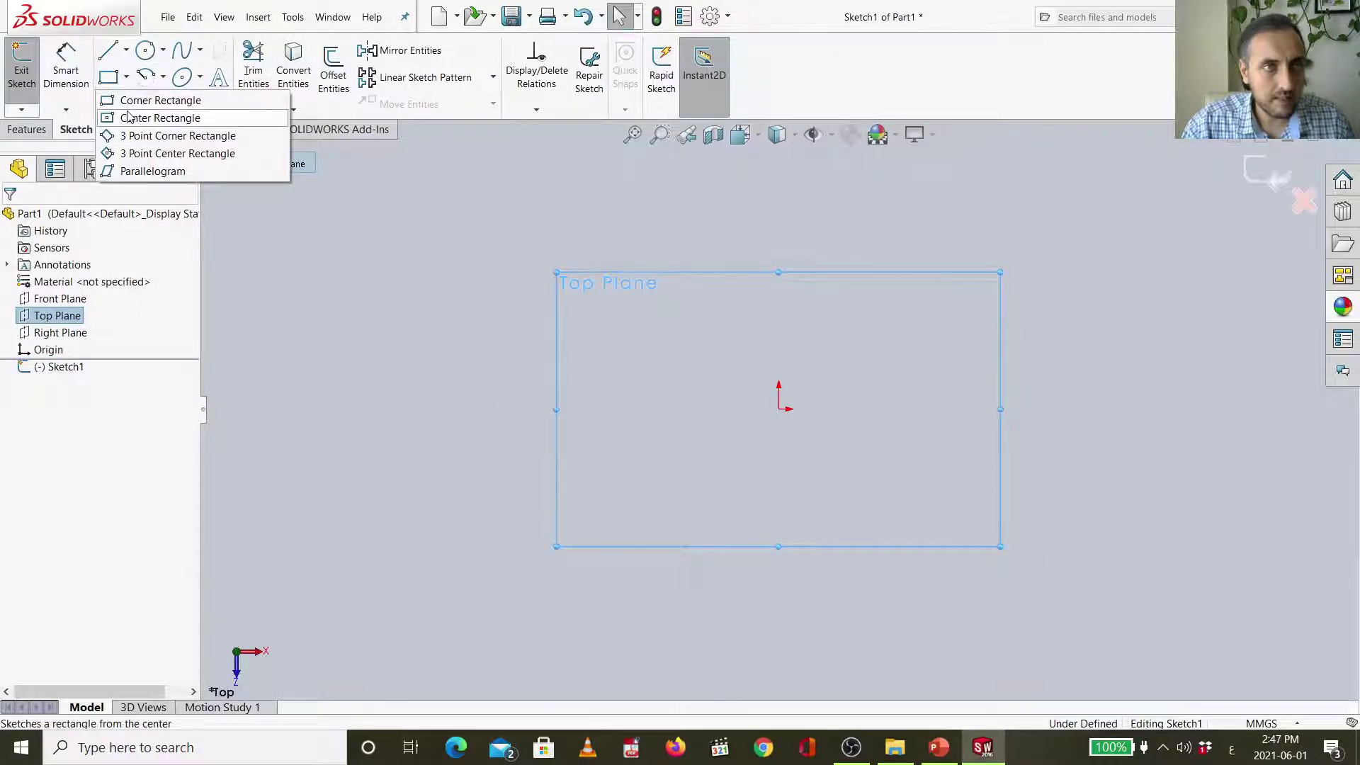
click(153, 100)
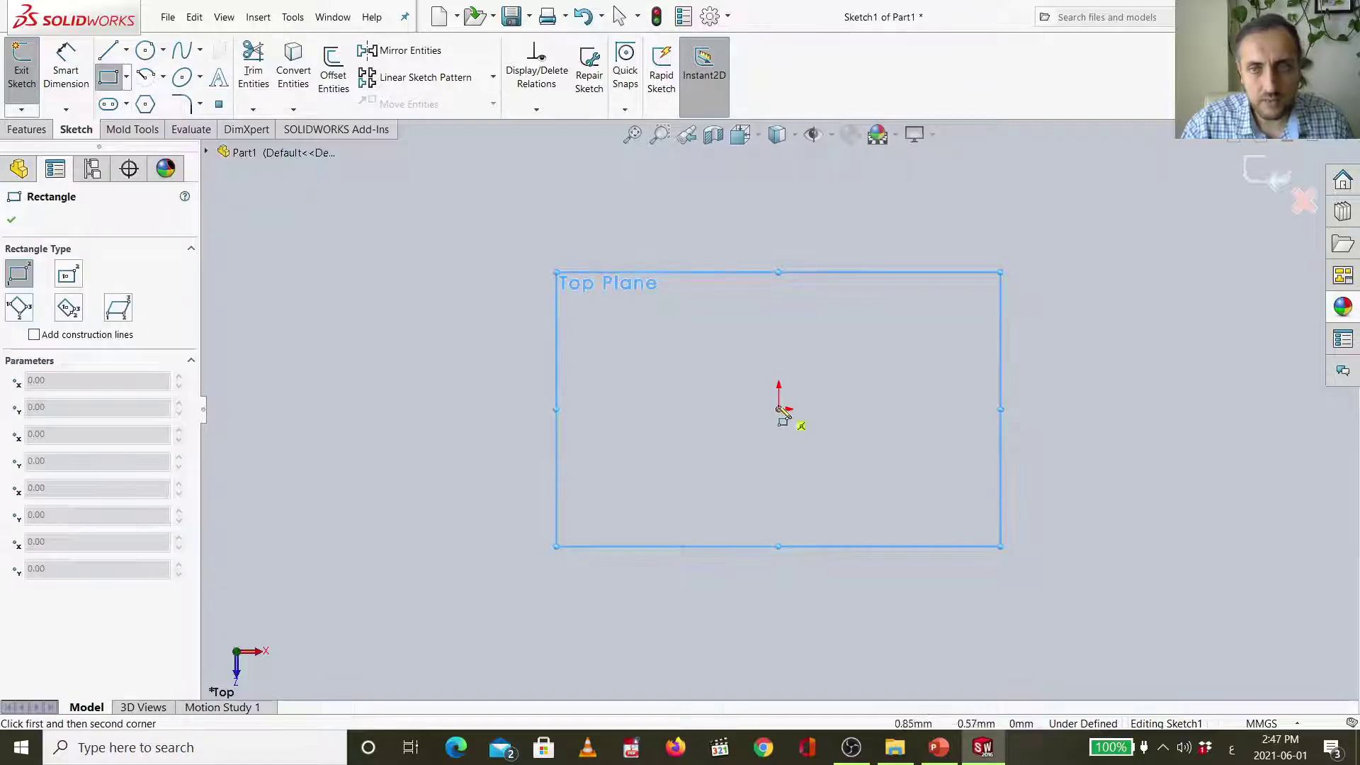
click(1296, 723)
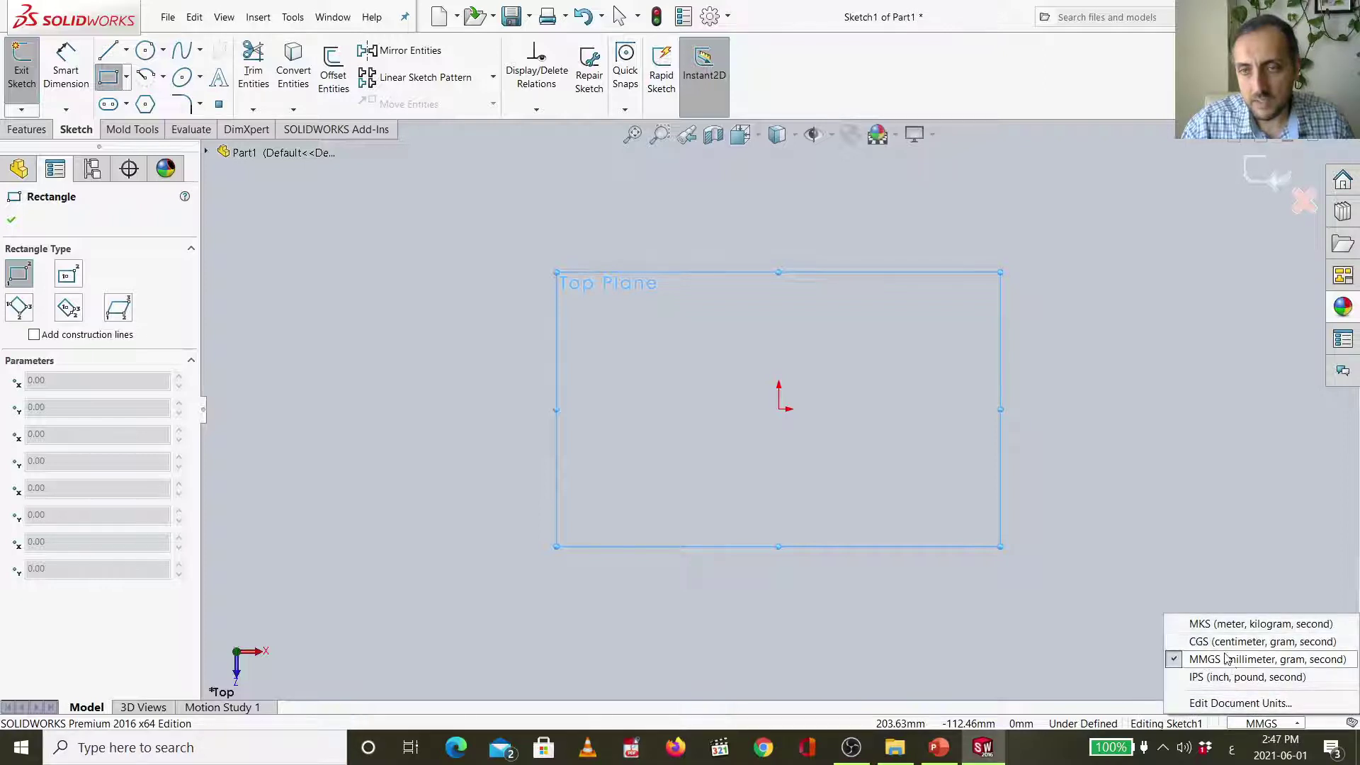
click(795, 419)
click(793, 414)
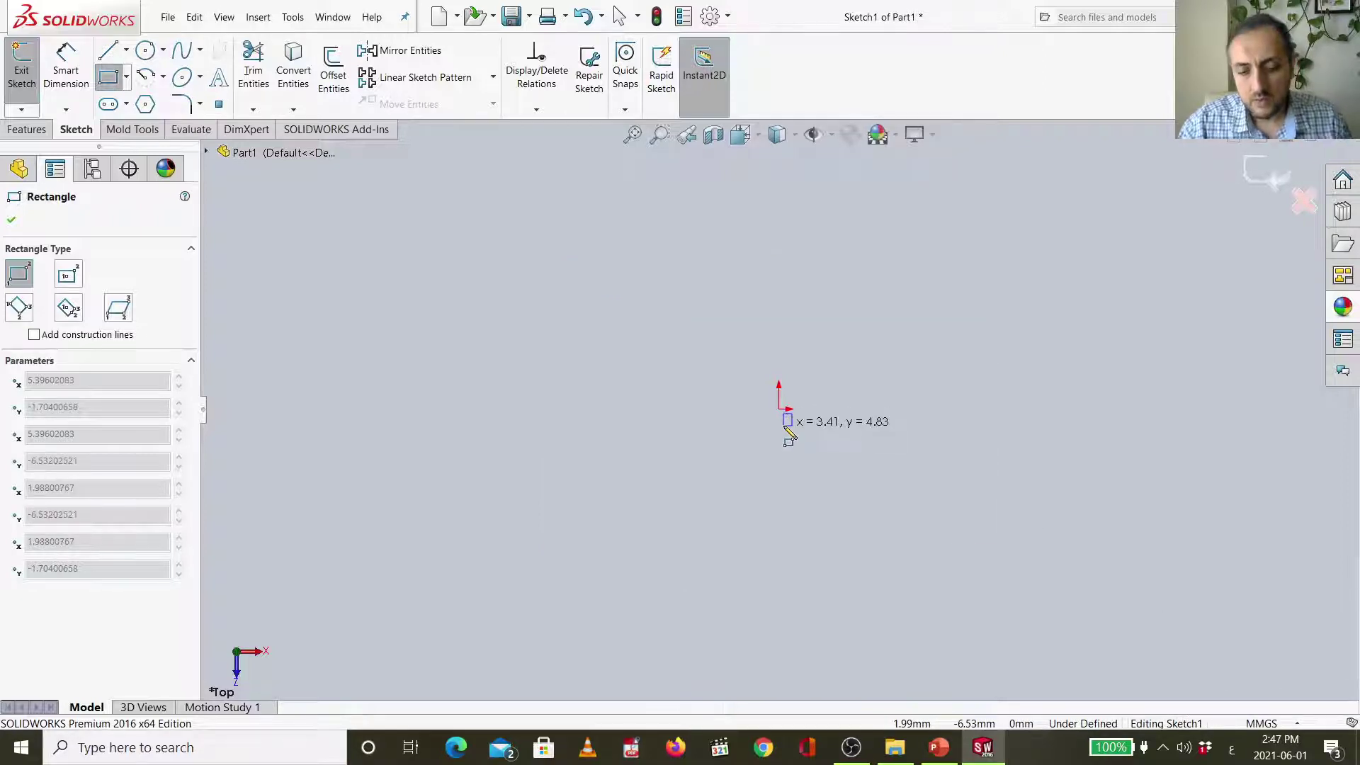
key(Escape)
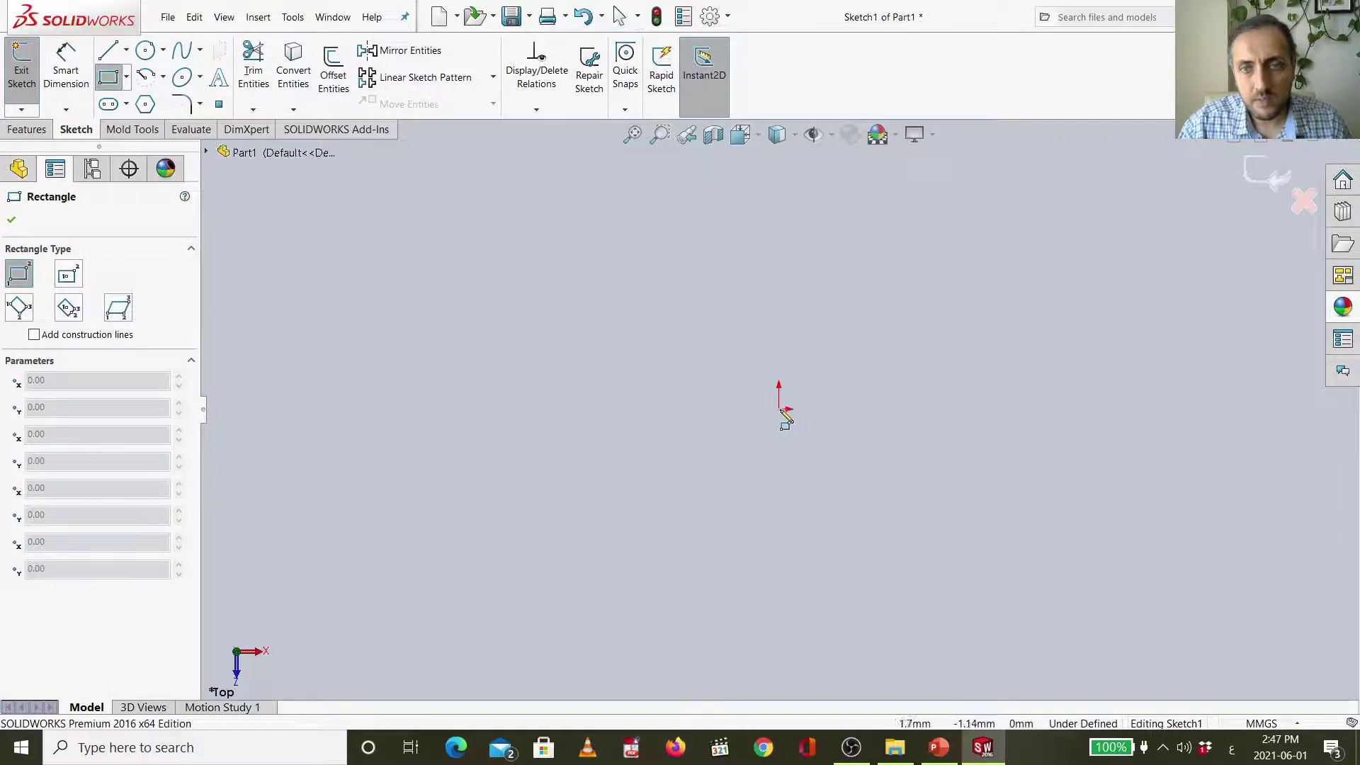
Sketch a corner rectangle from the origin and dimension it 100 mm wide by 60 mm high.
drag(779, 409, 1133, 215)
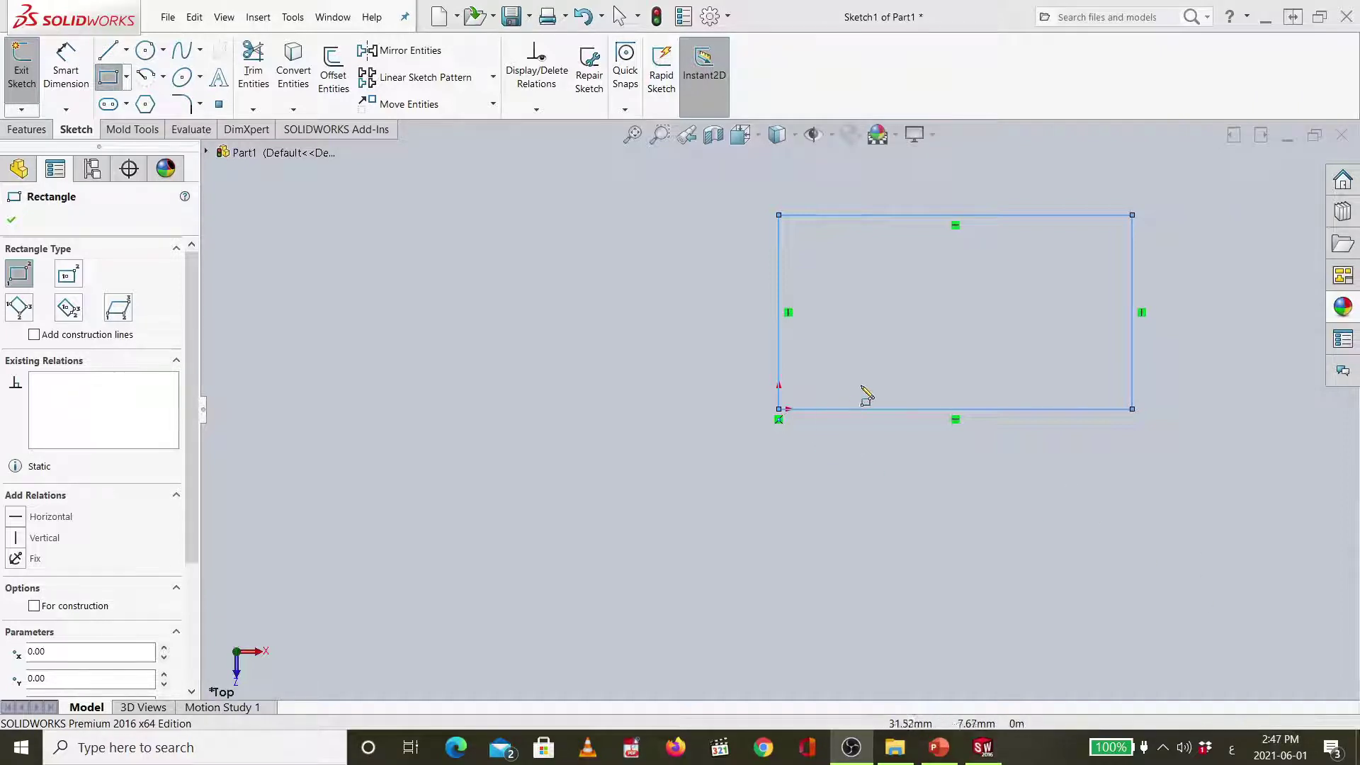
click(65, 71)
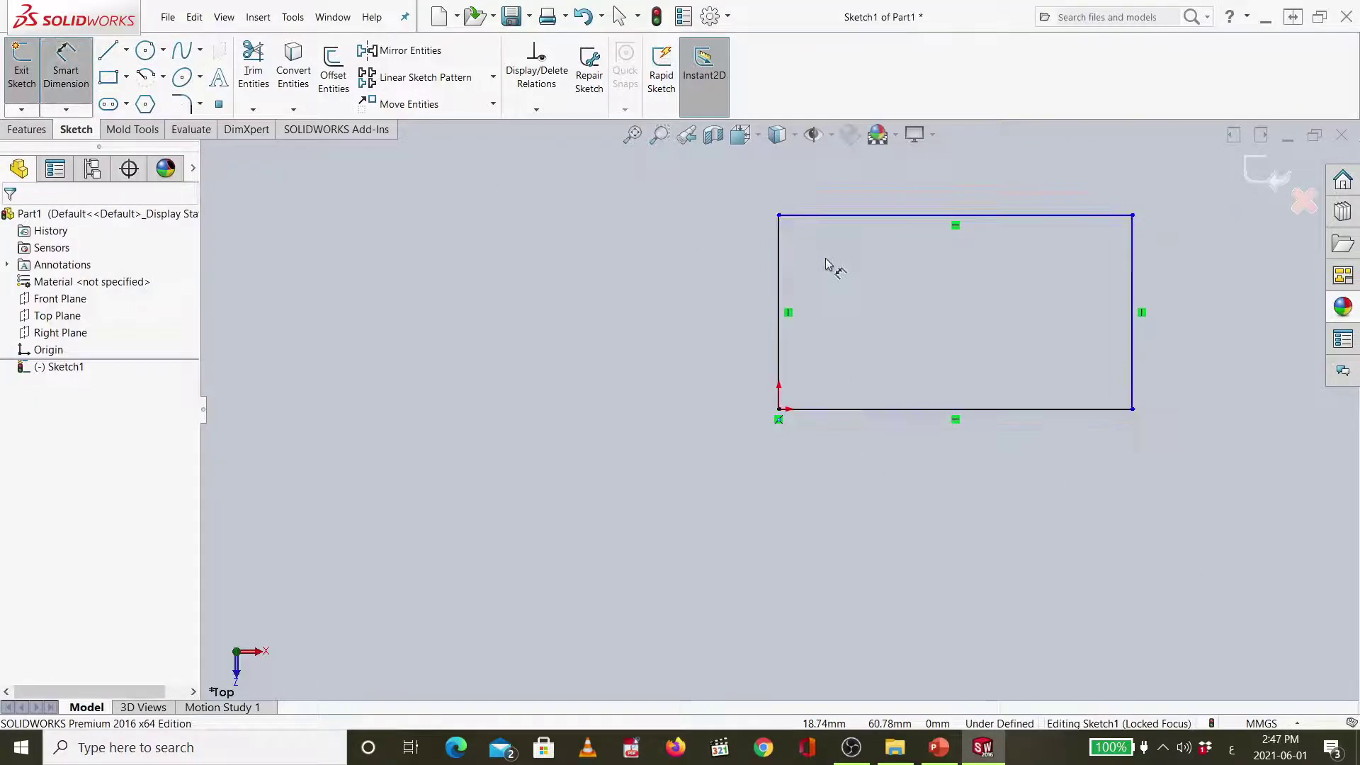
key(f)
click(875, 238)
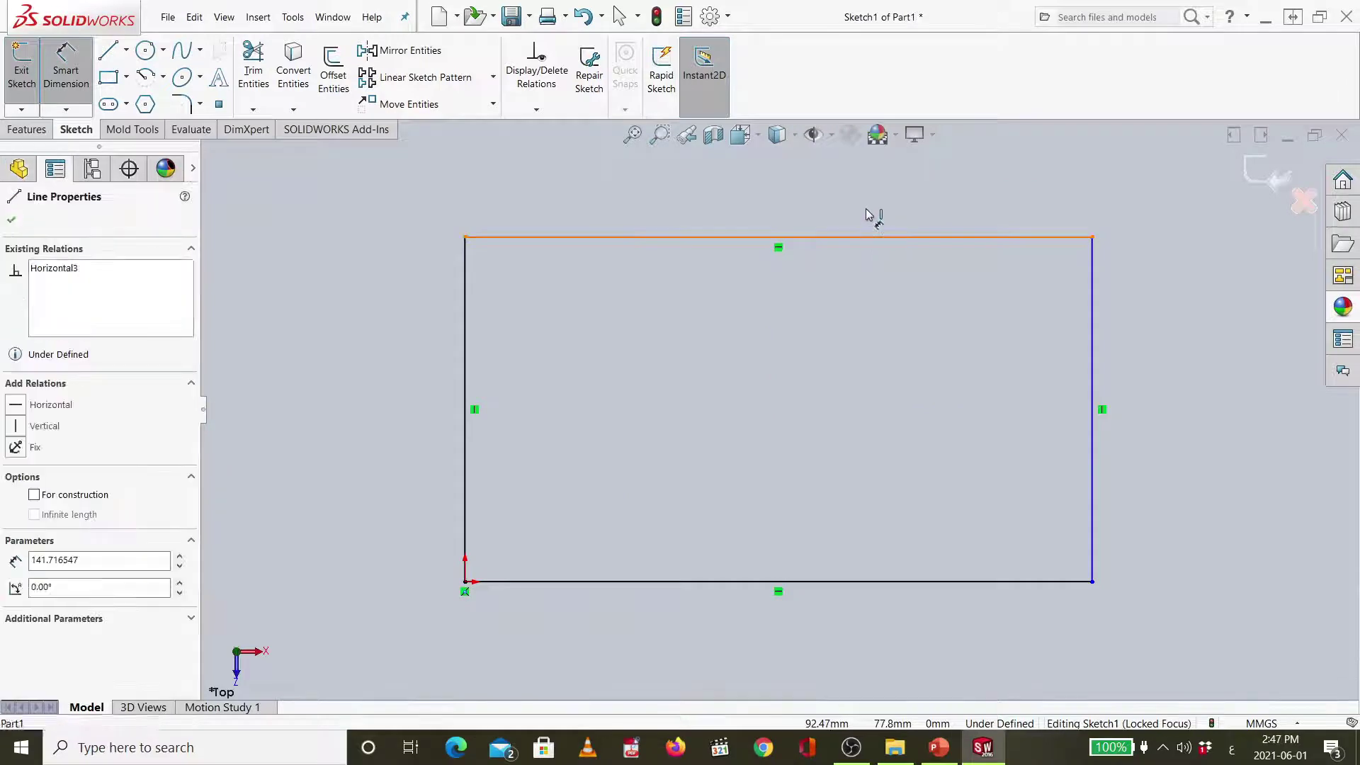
click(871, 213)
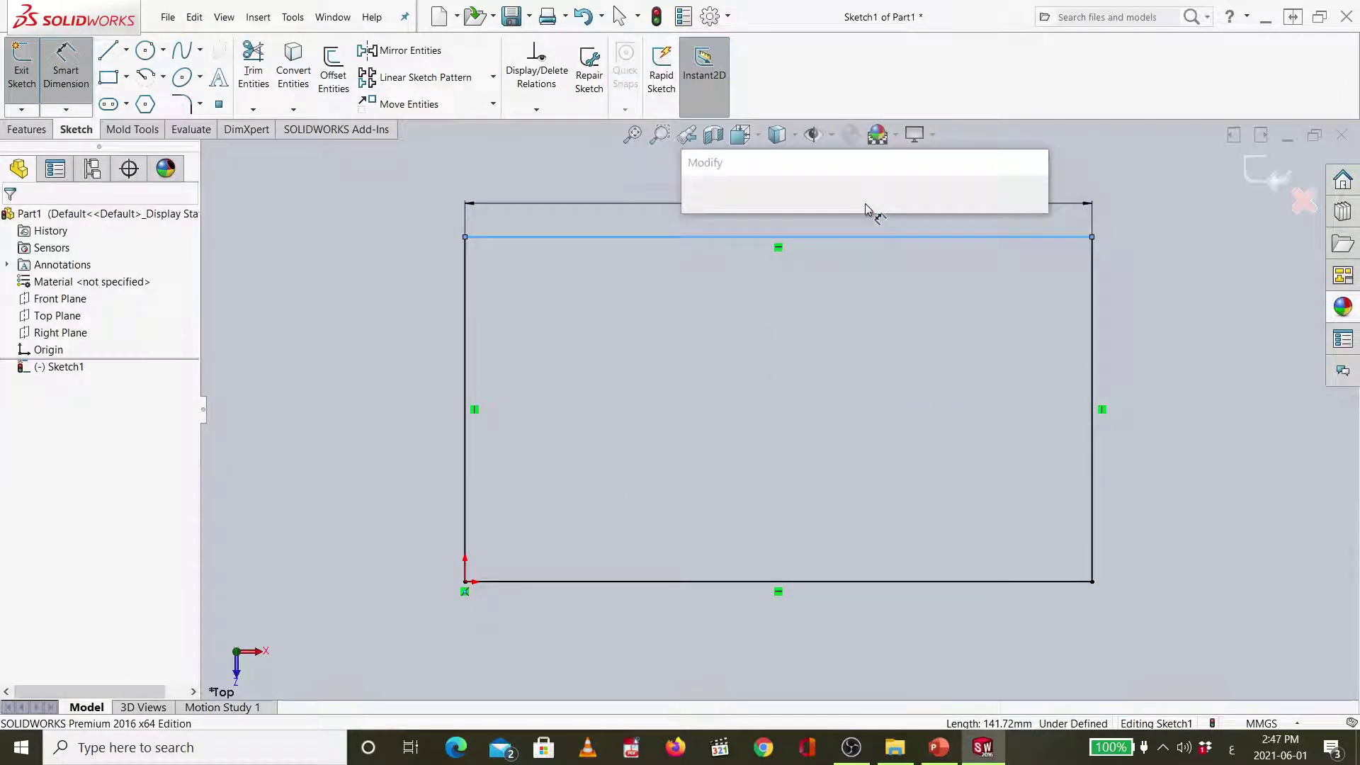
text(100)
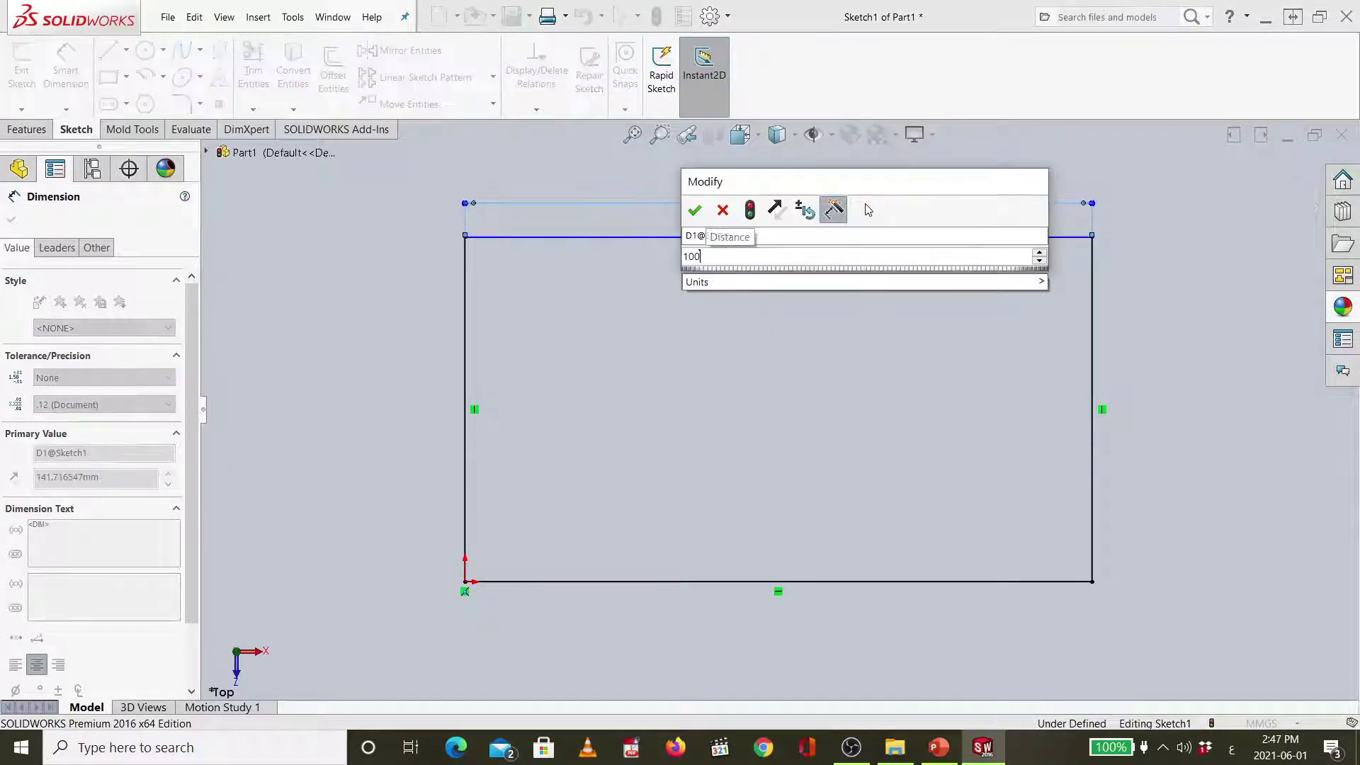
key(Return)
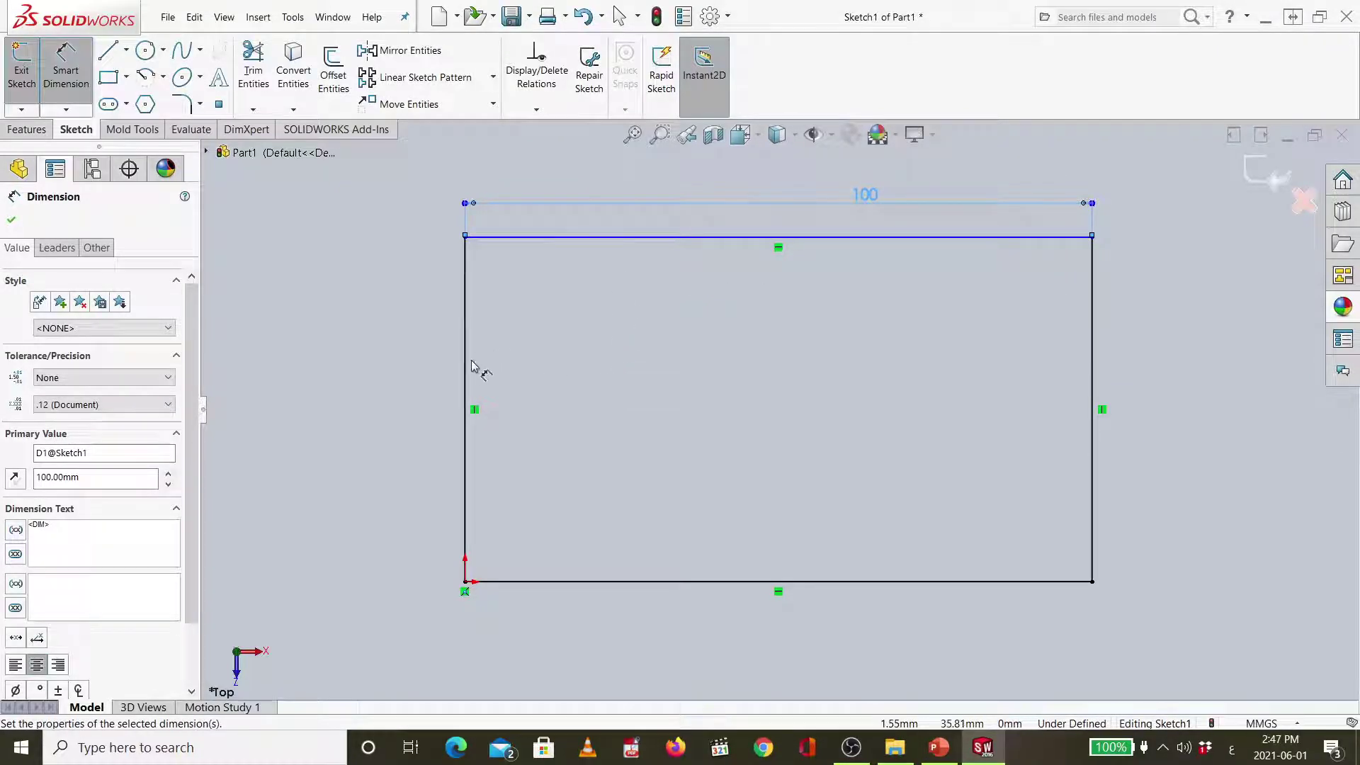
click(427, 365)
click(425, 362)
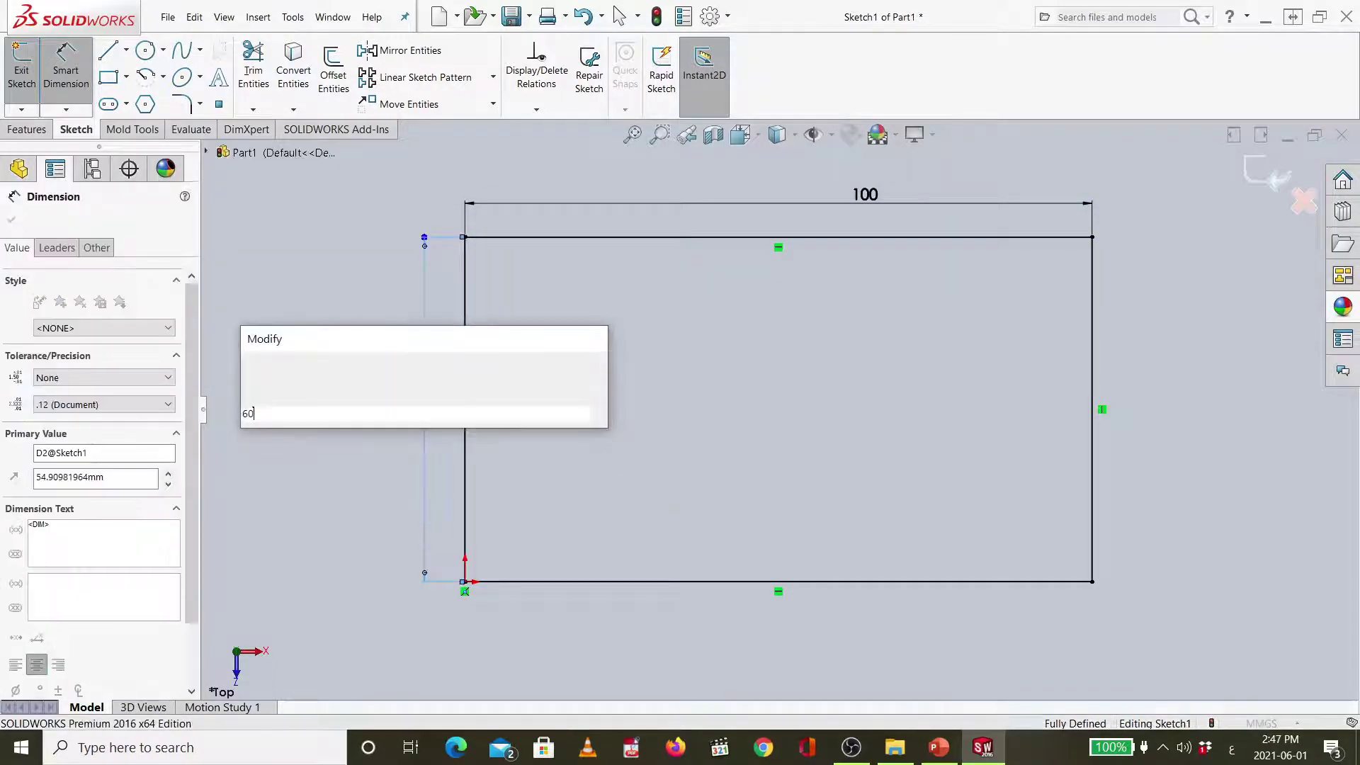
key(Escape)
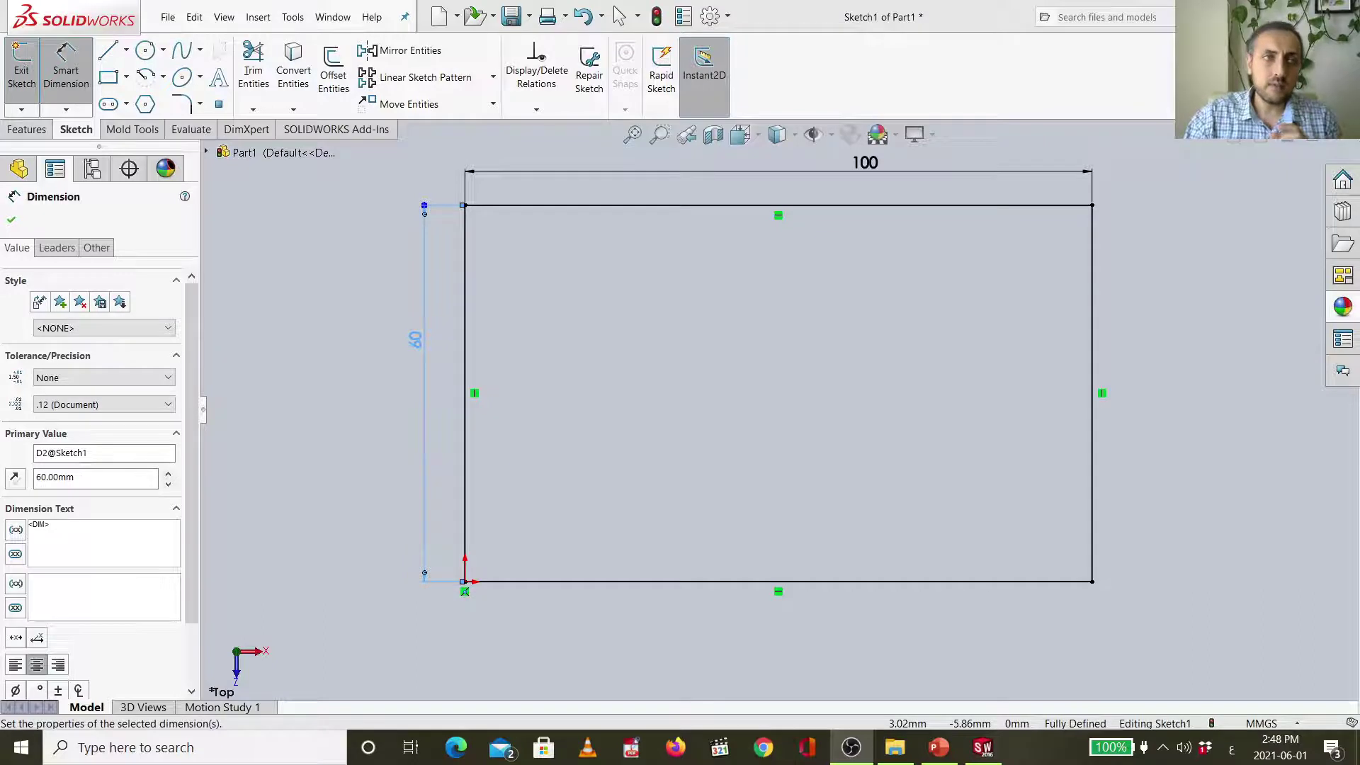
click(37, 129)
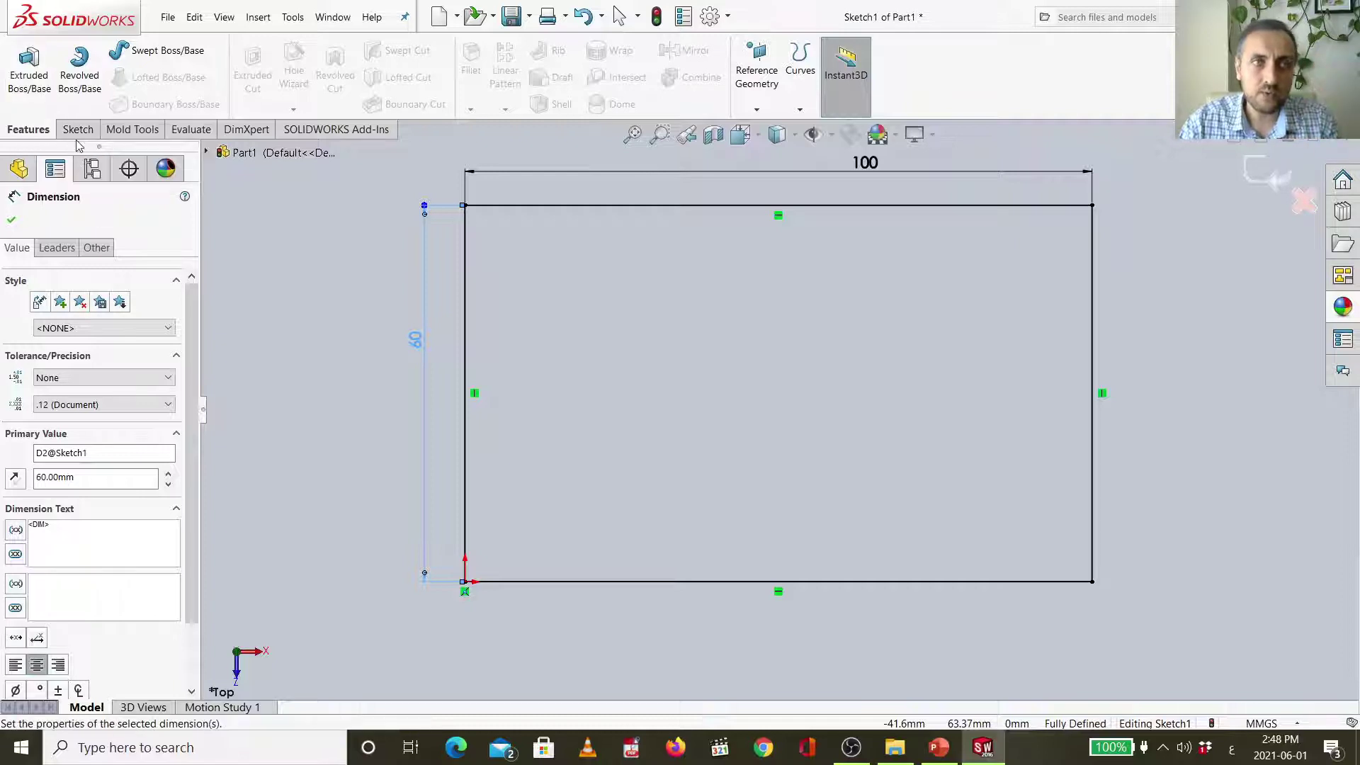
click(79, 132)
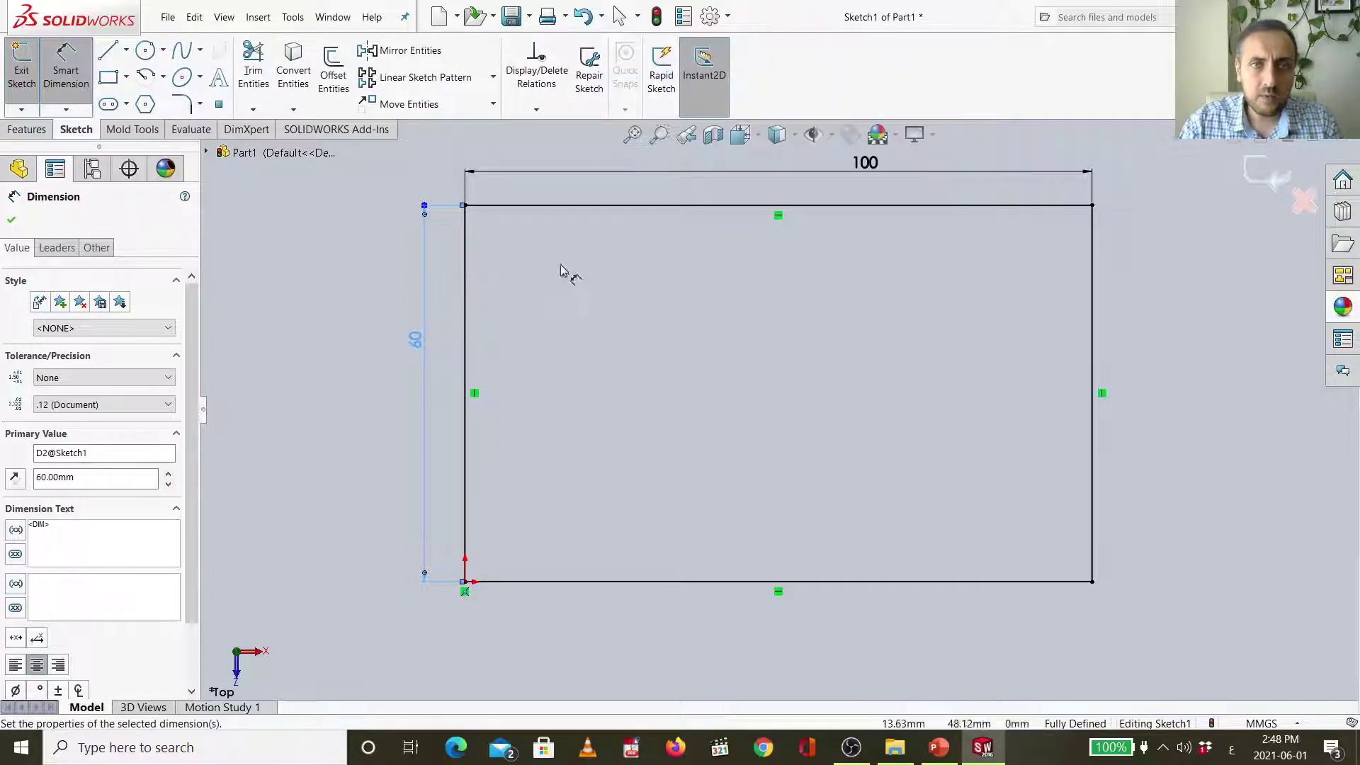
click(145, 51)
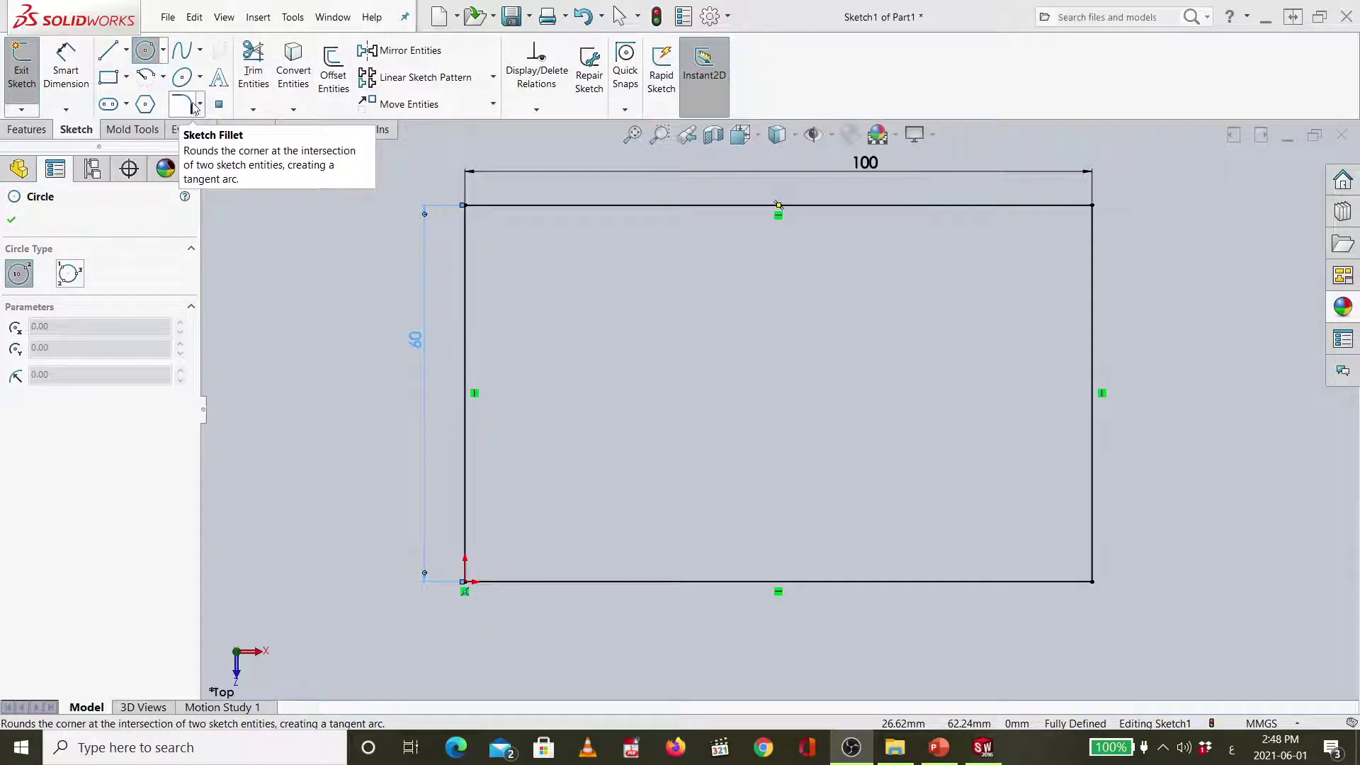
Round all four corners of the rectangle with 10 mm sketch fillets.
click(193, 107)
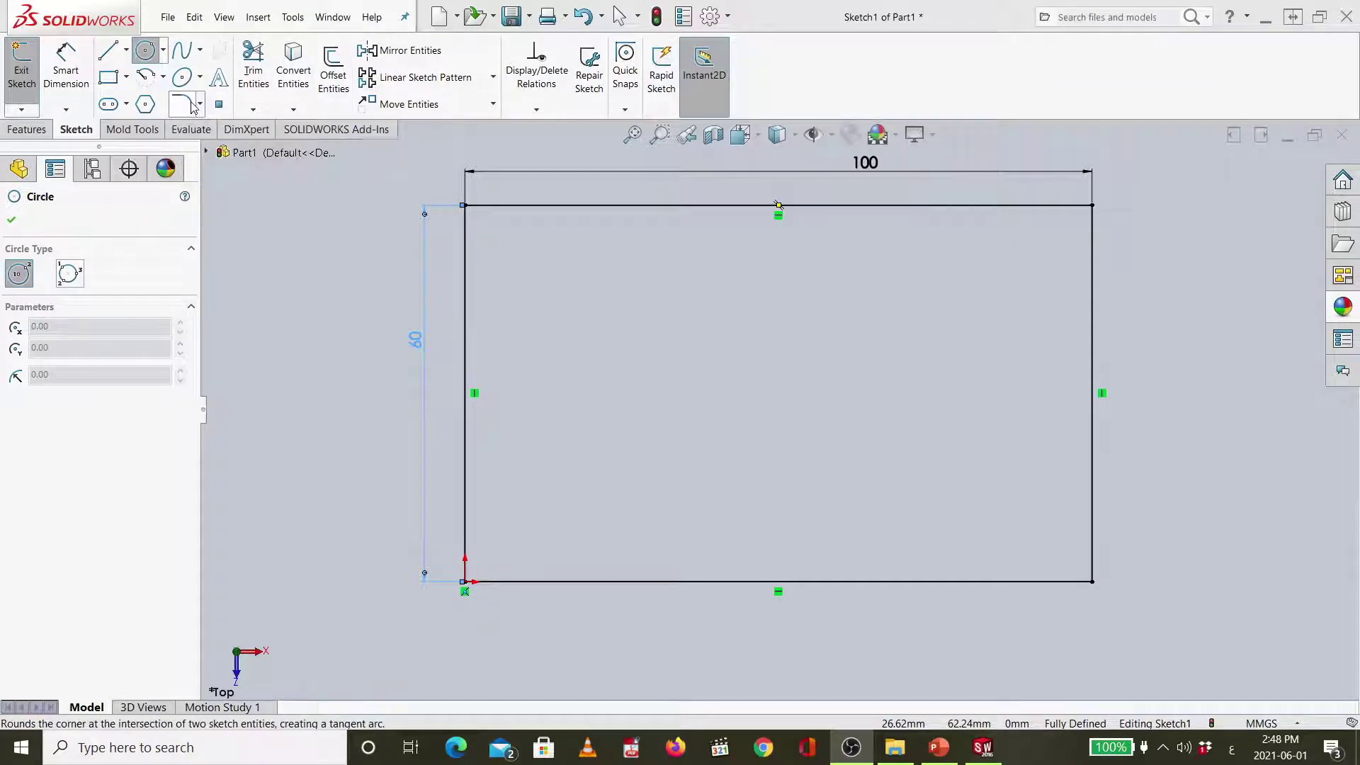
click(466, 206)
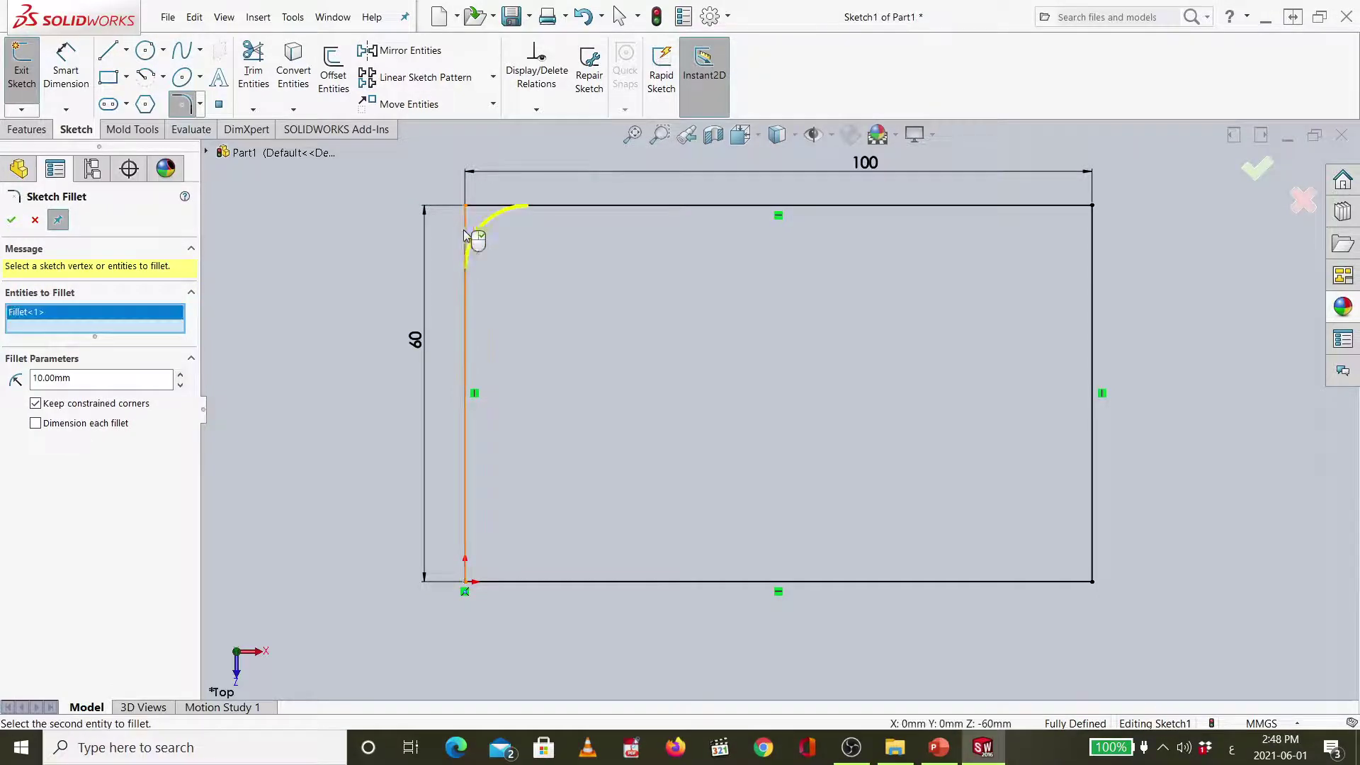
click(466, 583)
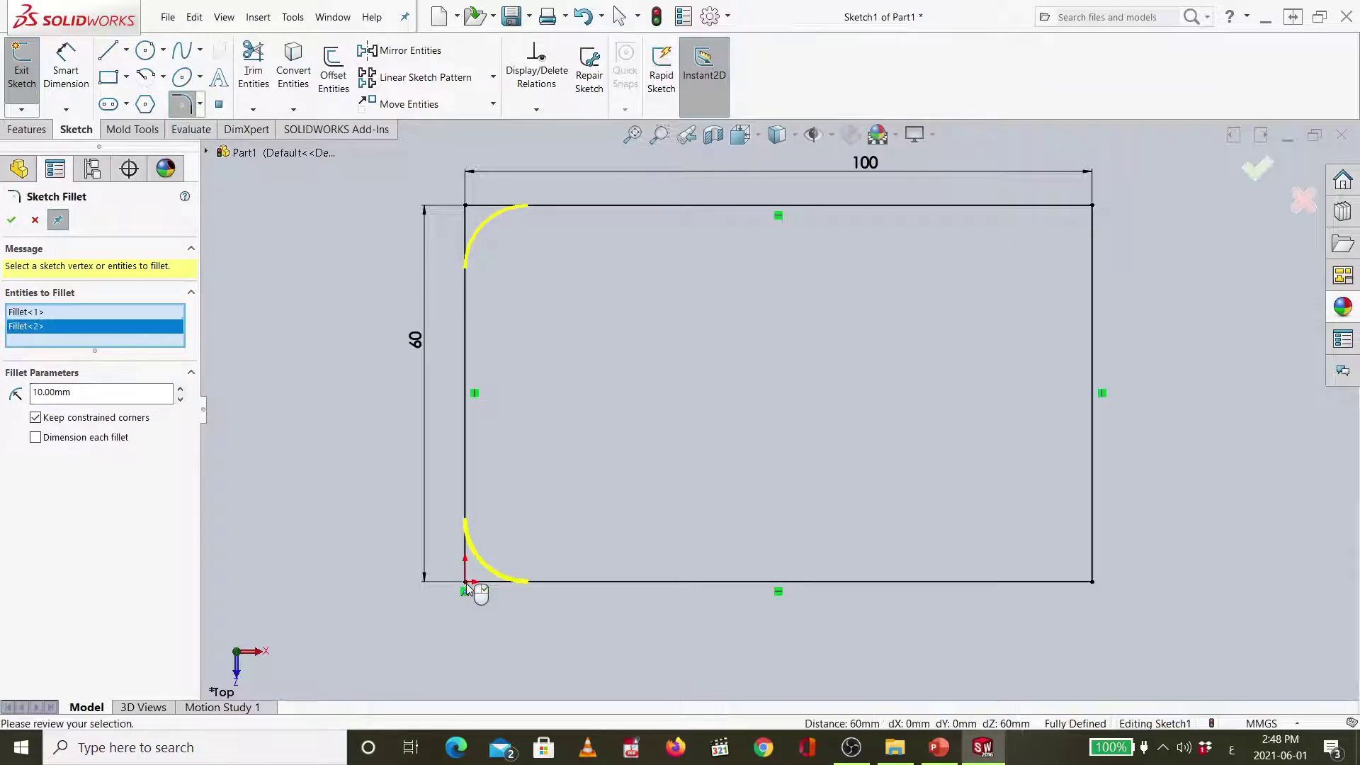
click(1091, 581)
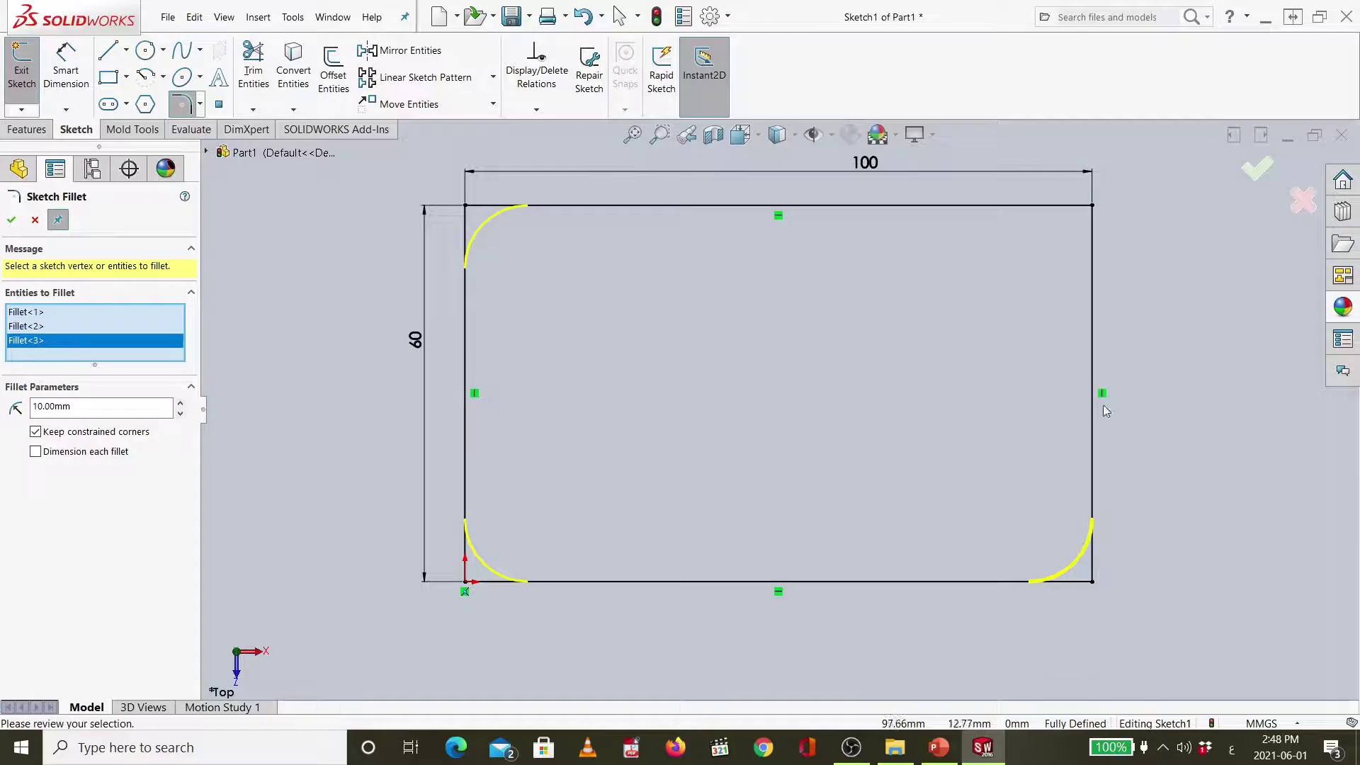
click(1092, 206)
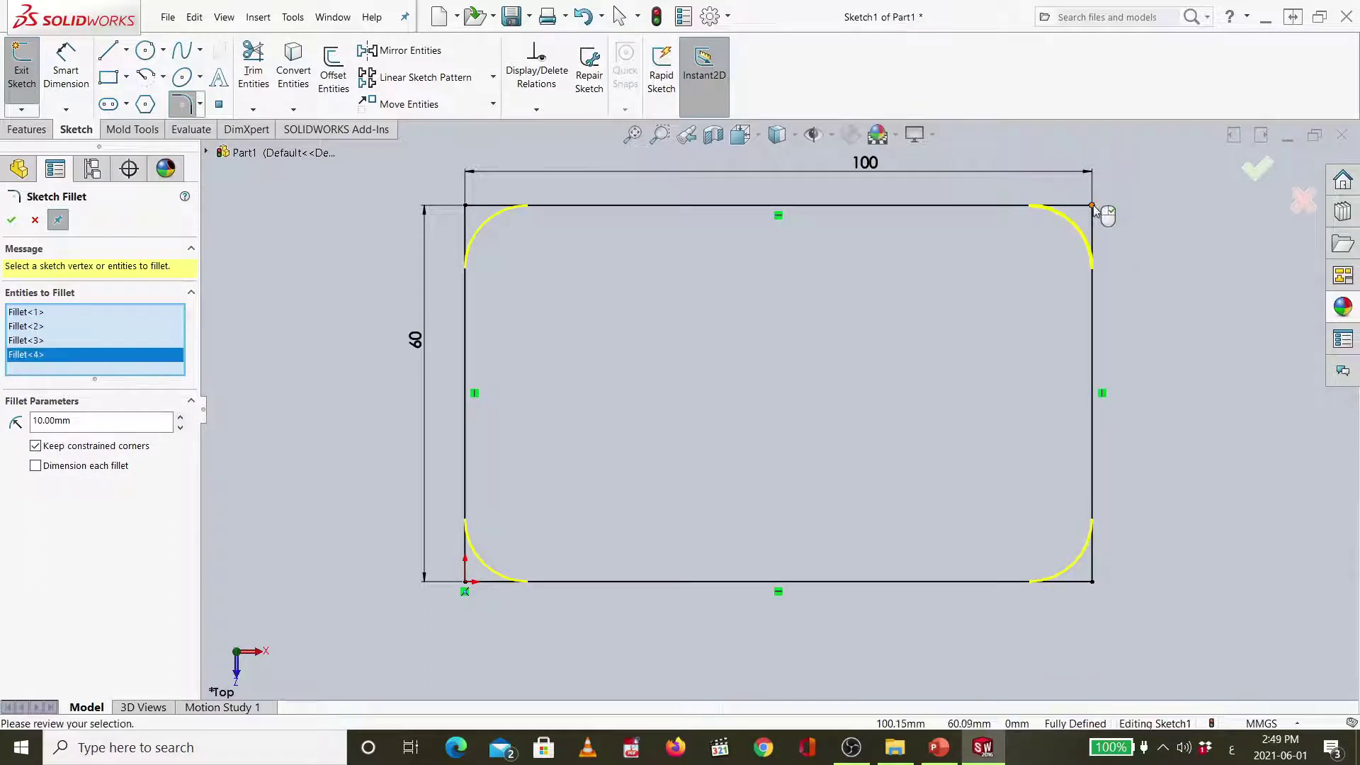
click(1252, 173)
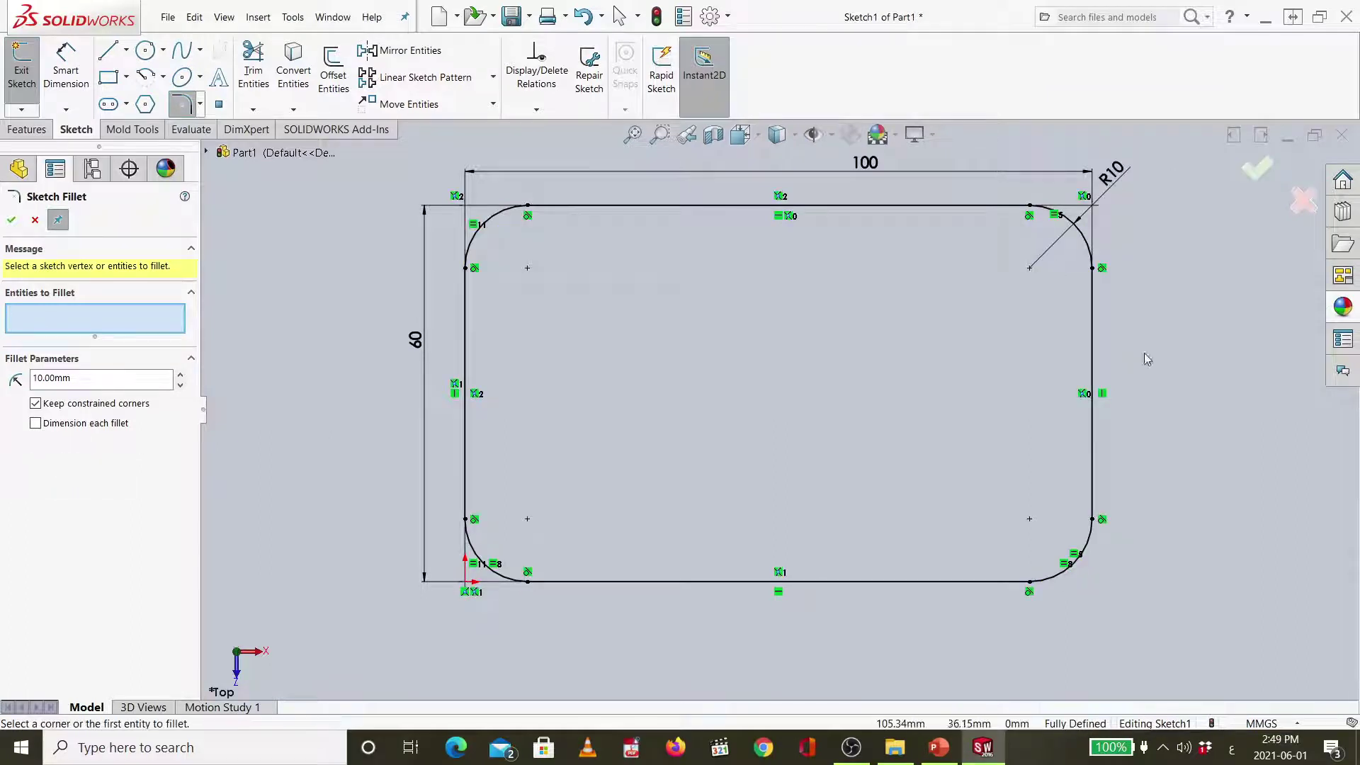
Draw a circle about 11.4 mm in diameter centred on the upper-left fillet's centre point.
click(146, 51)
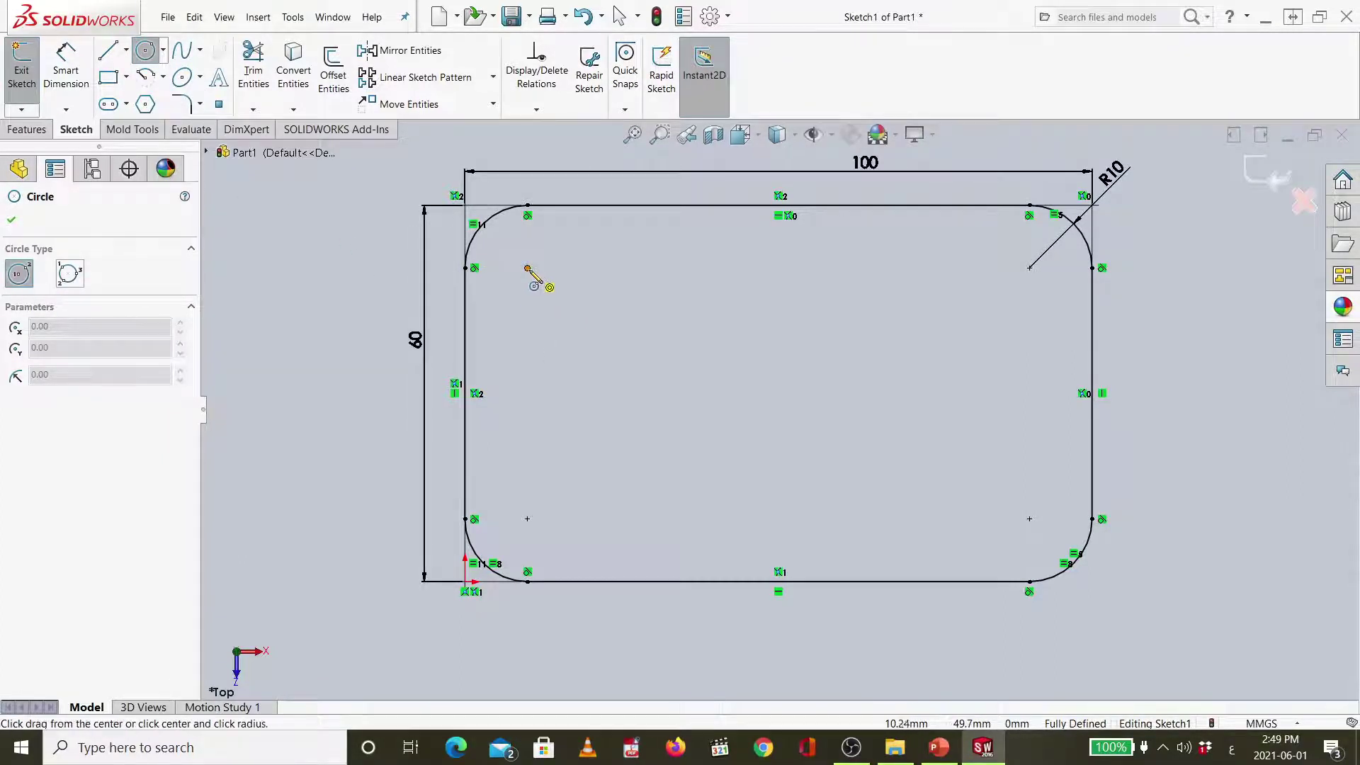
click(527, 269)
click(549, 298)
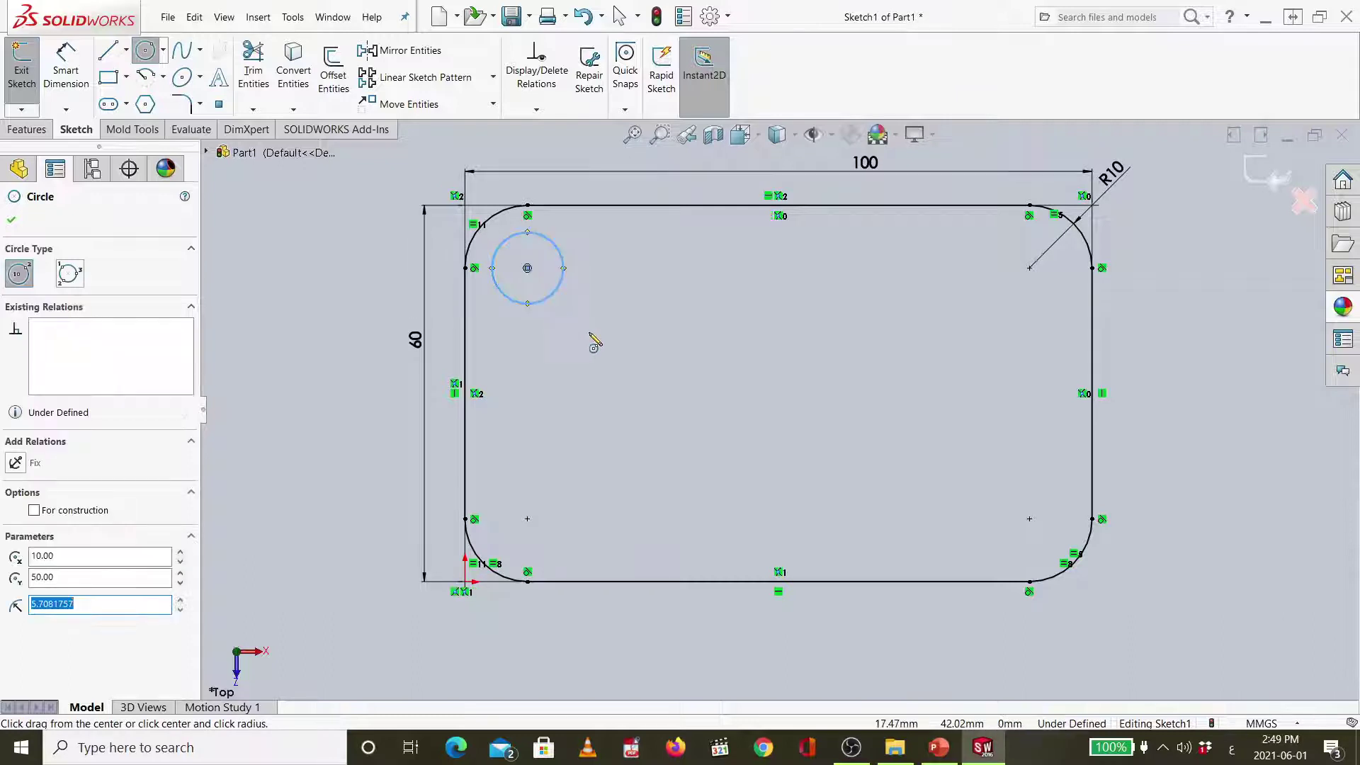
Dimension the circle's diameter at 10 mm.
click(66, 67)
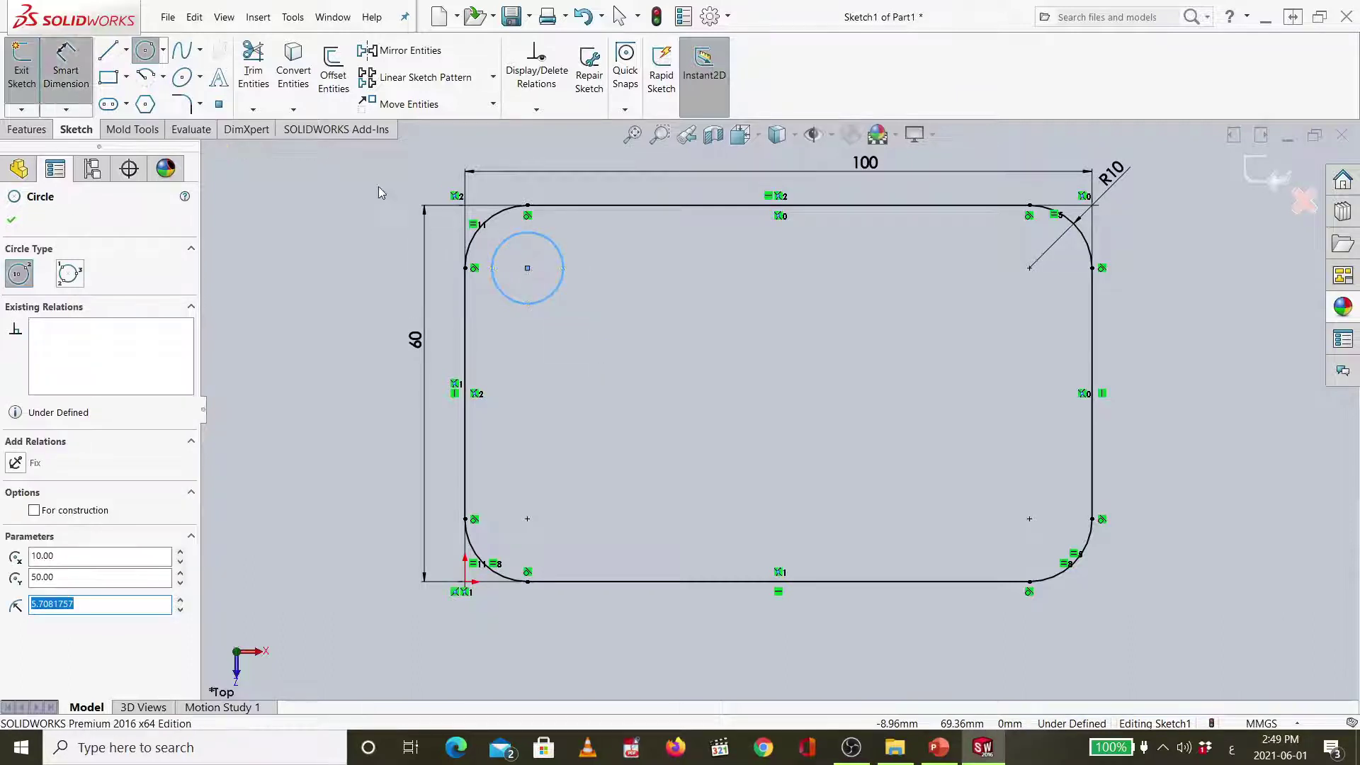
click(515, 238)
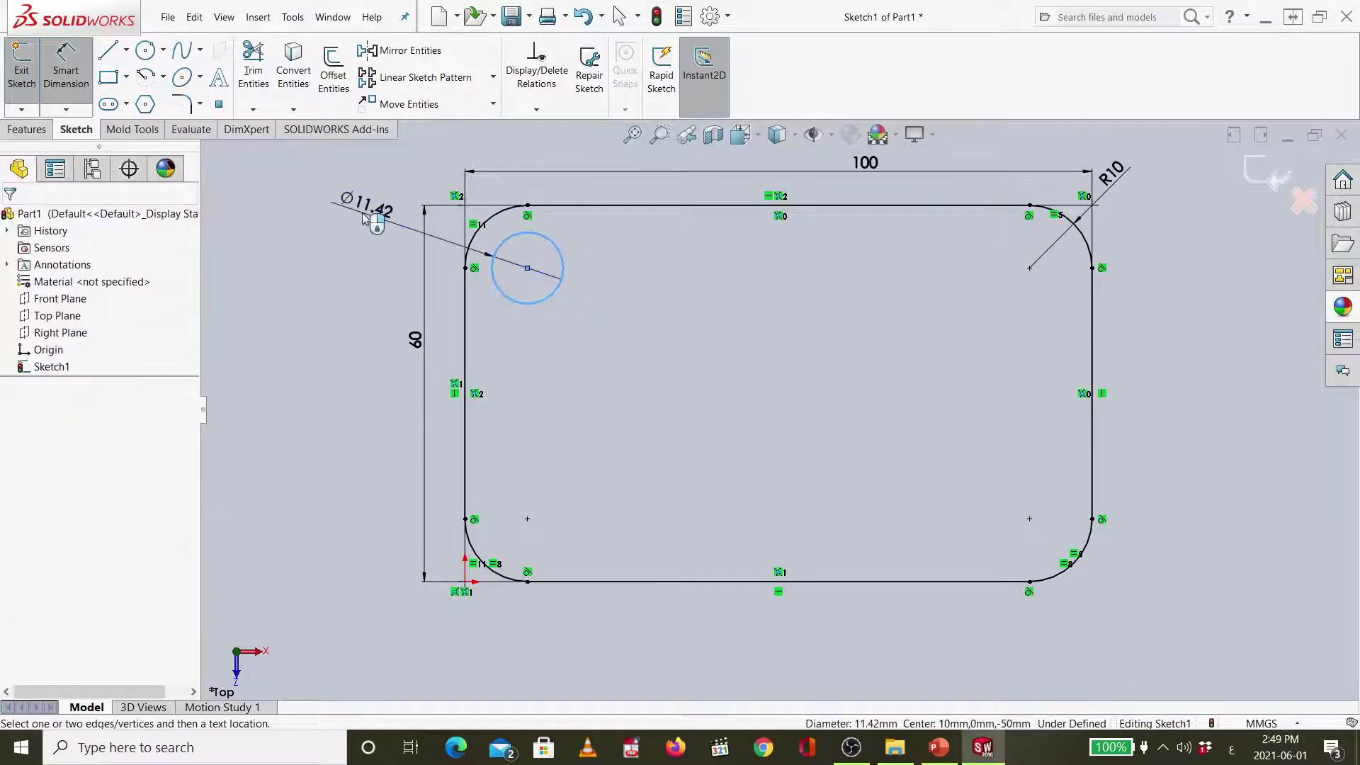
click(364, 218)
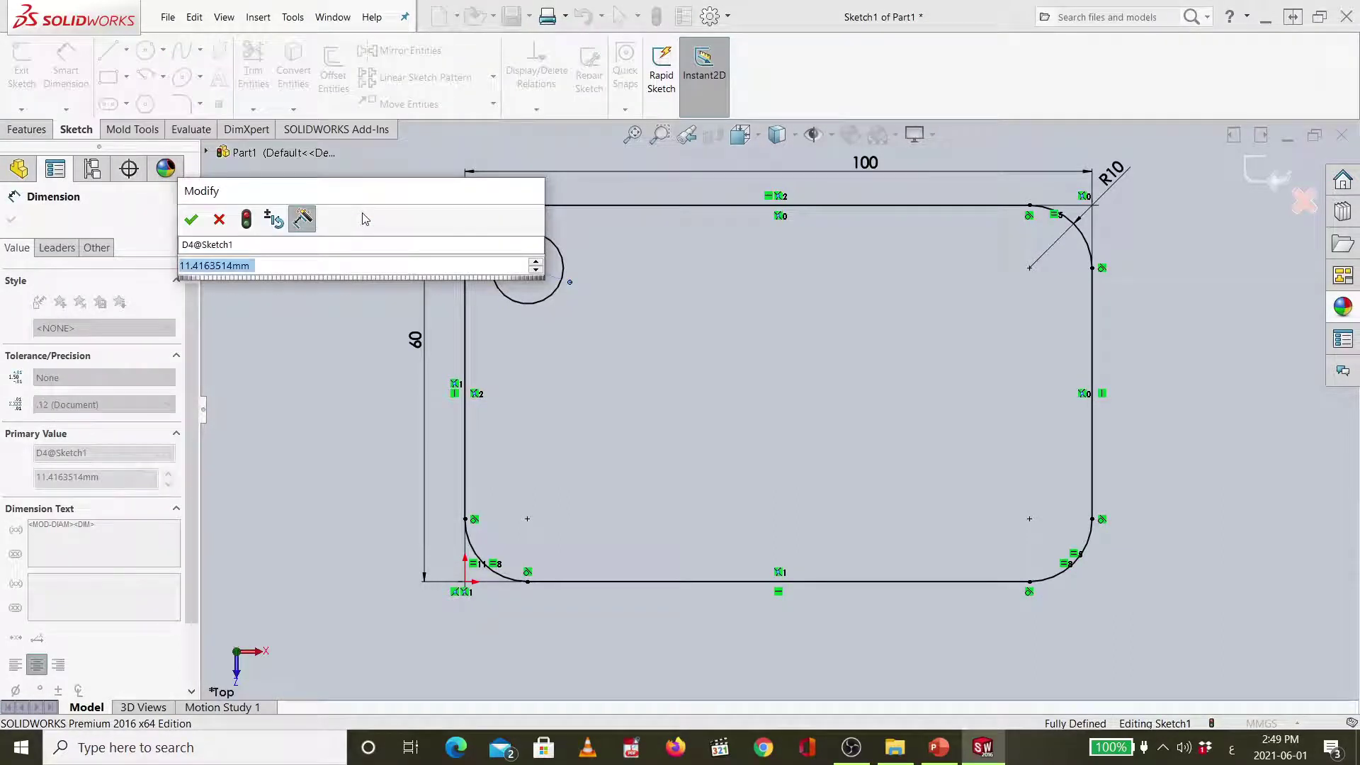
text(10)
key(Return)
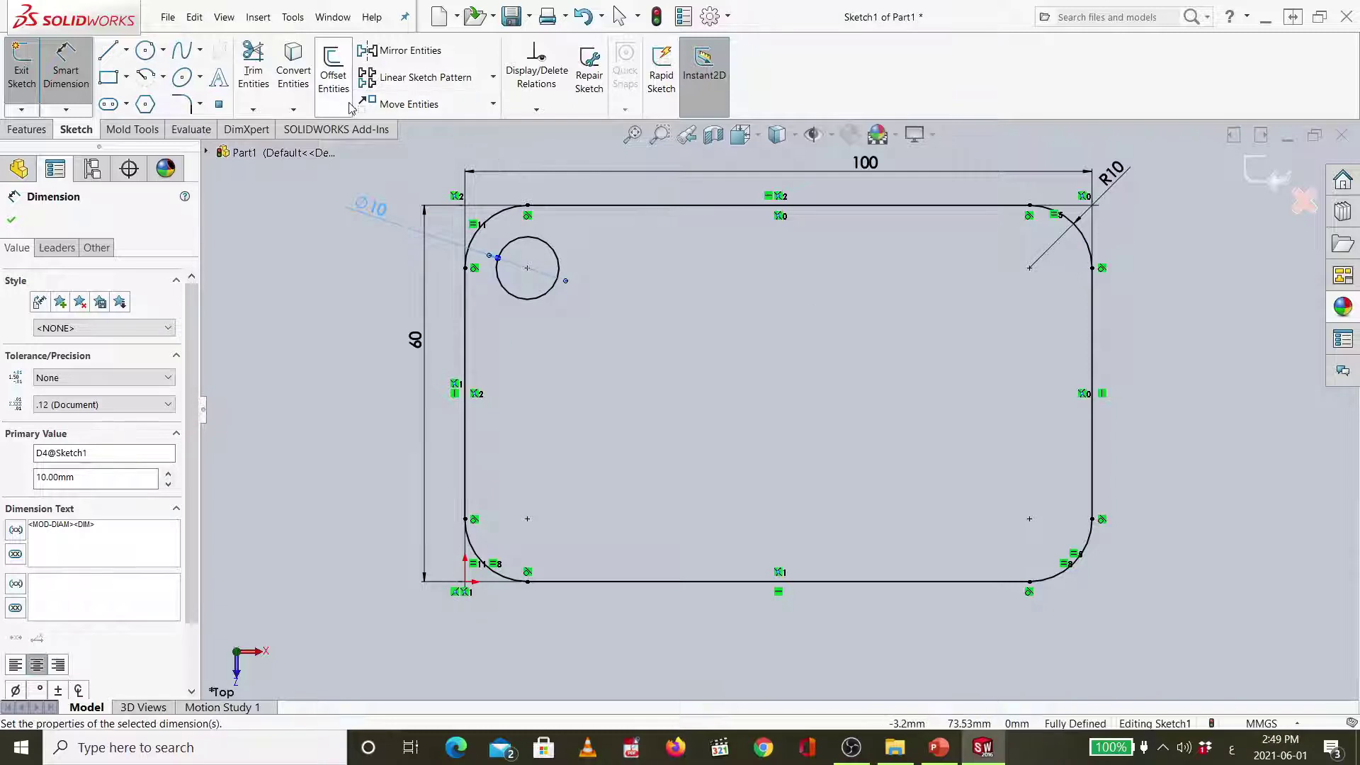
Create a linear sketch pattern of the 10 mm circle with 3 instances along X and 2 downward along Y, both spaced 40 mm.
click(494, 78)
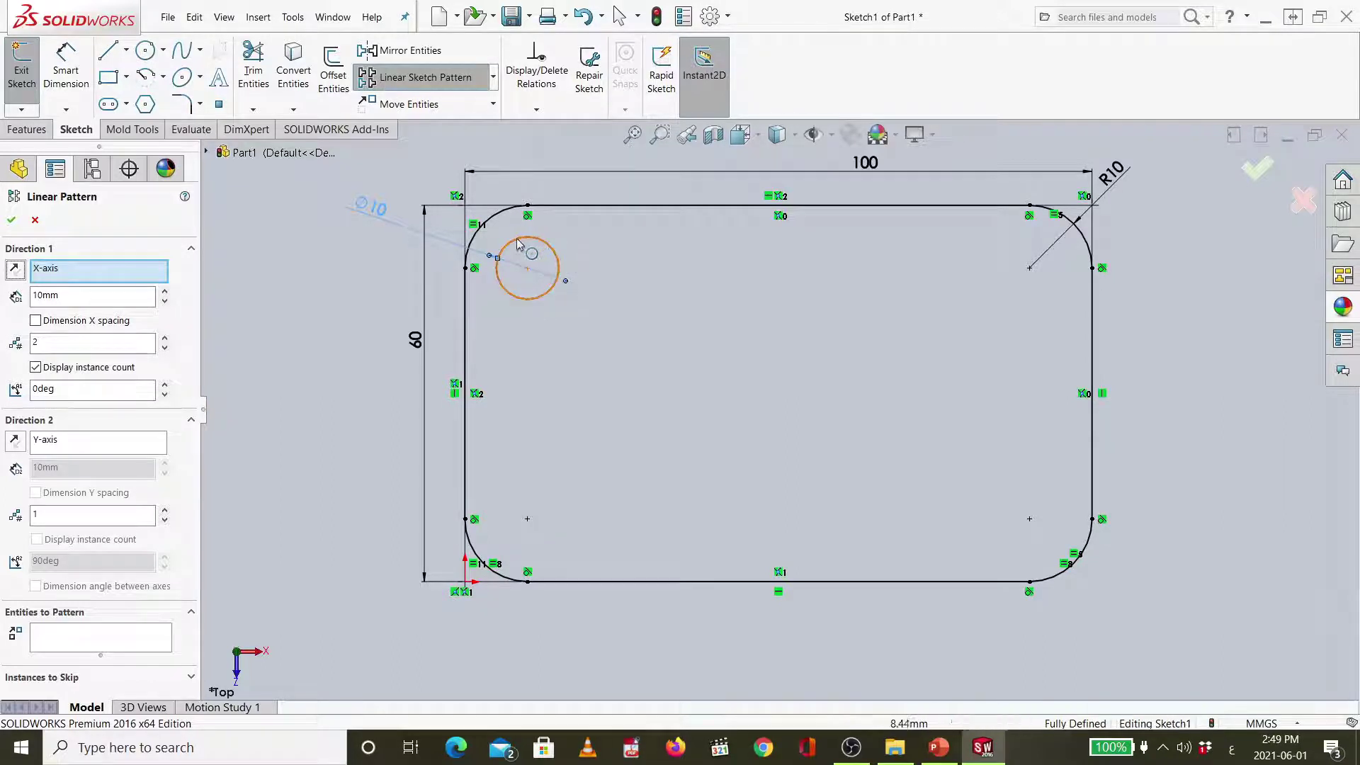
click(517, 301)
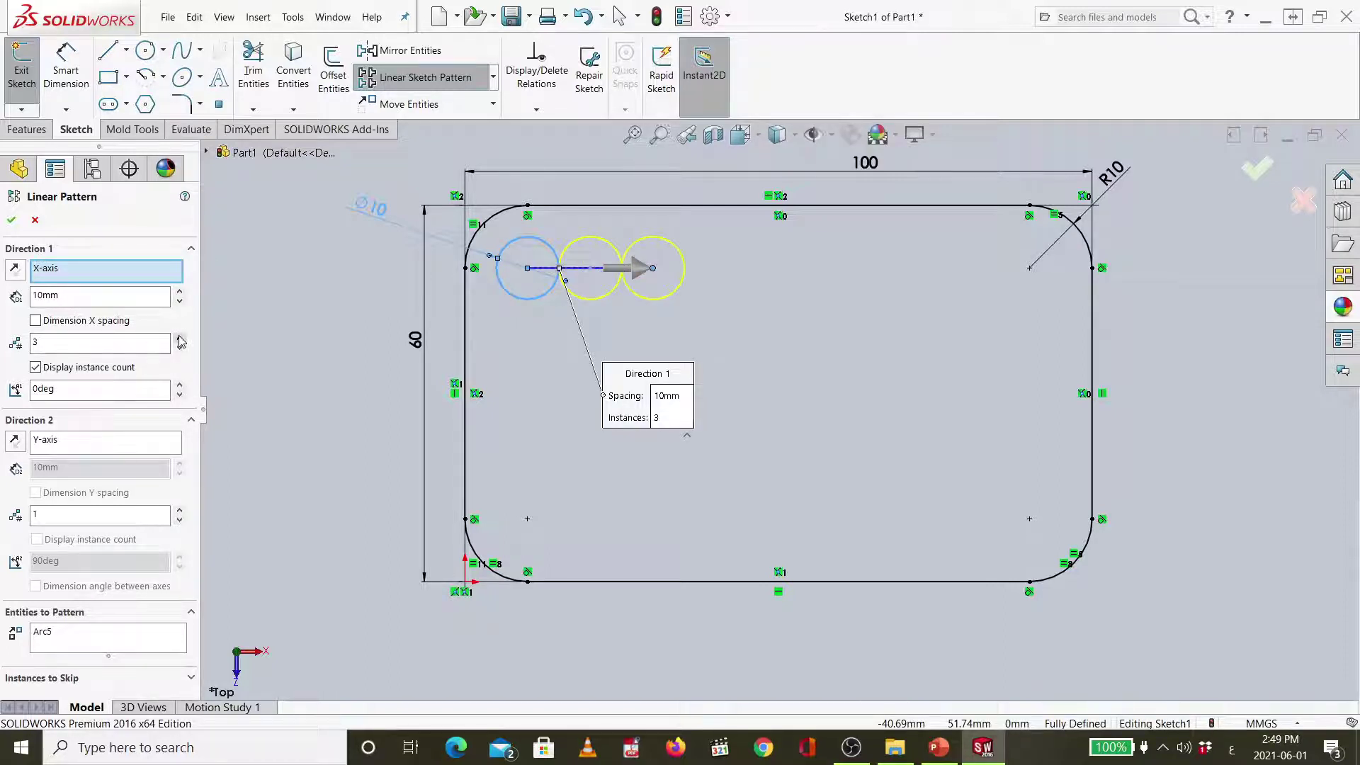
click(180, 510)
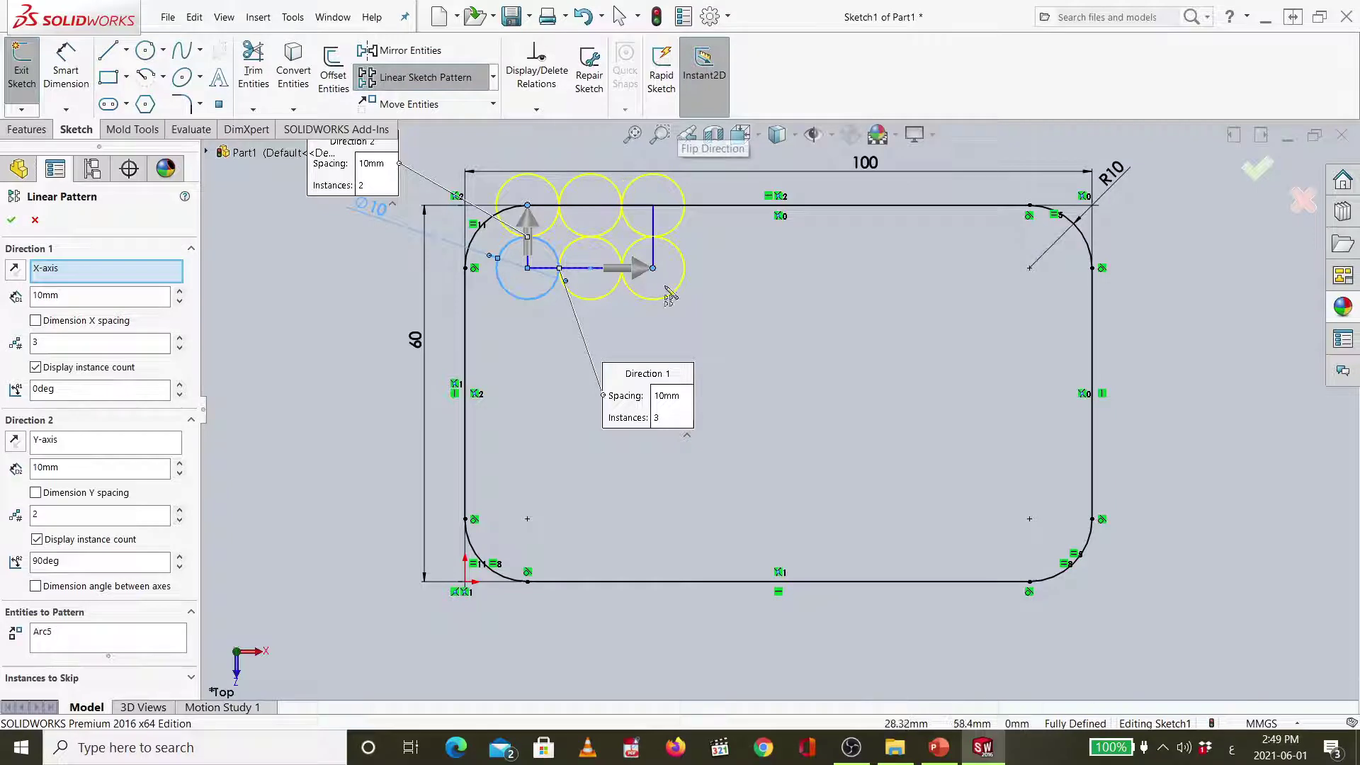
click(13, 442)
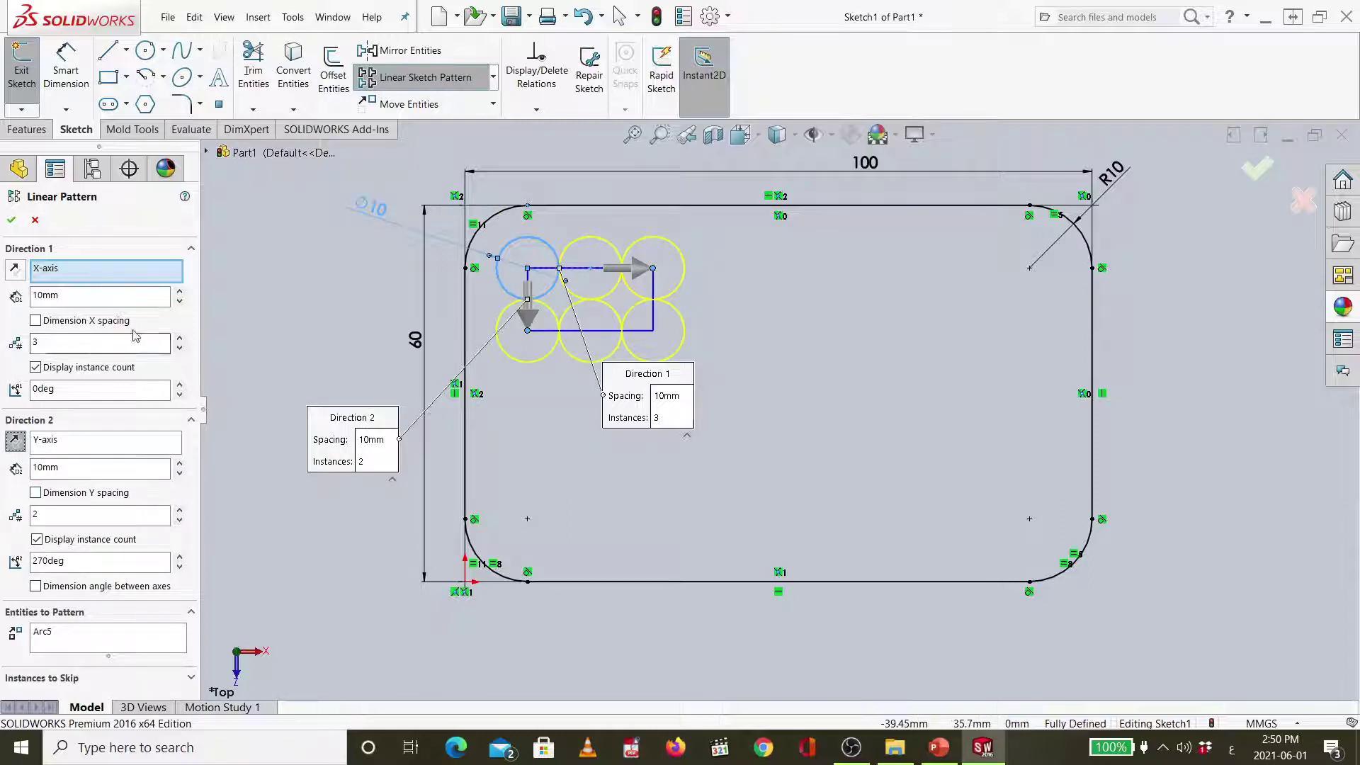
click(180, 292)
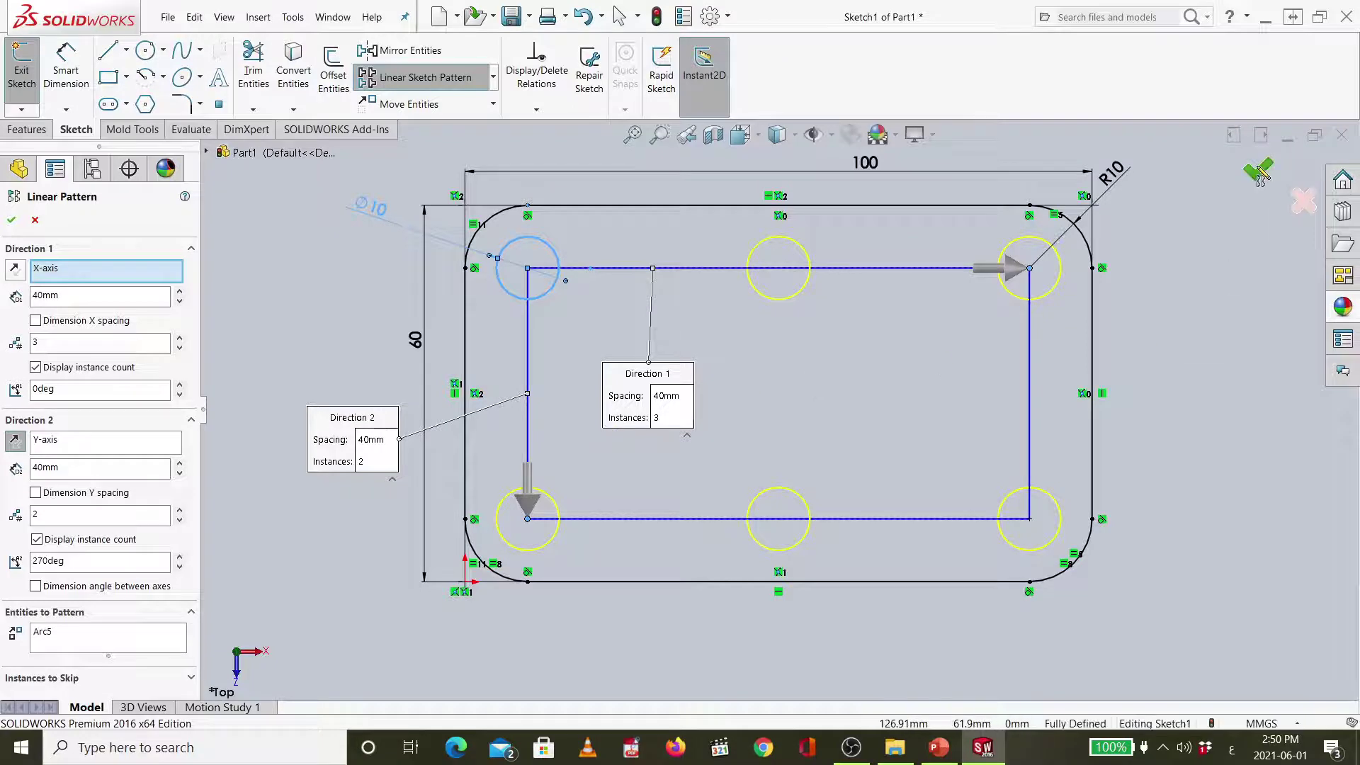
click(1257, 170)
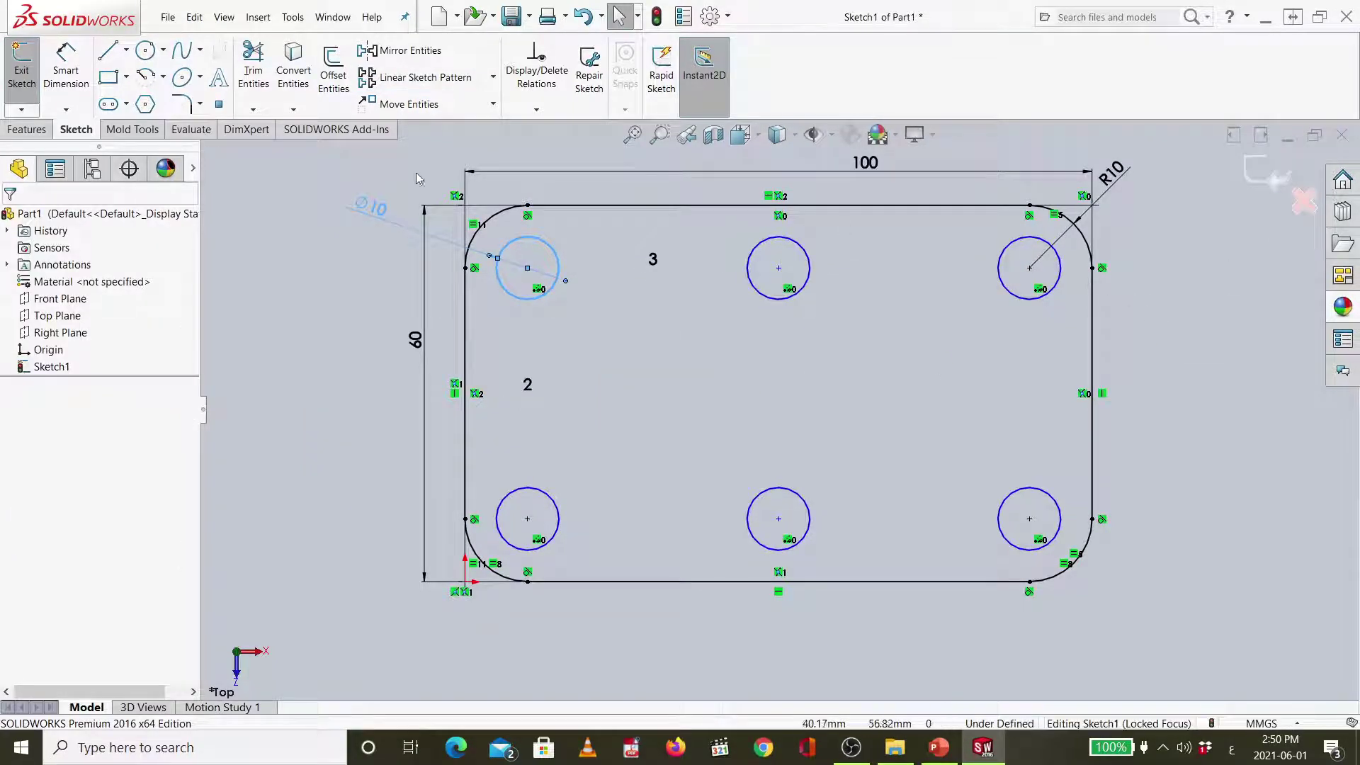
Extrude the plate sketch with its six holes to a blind depth of 10 mm.
click(25, 130)
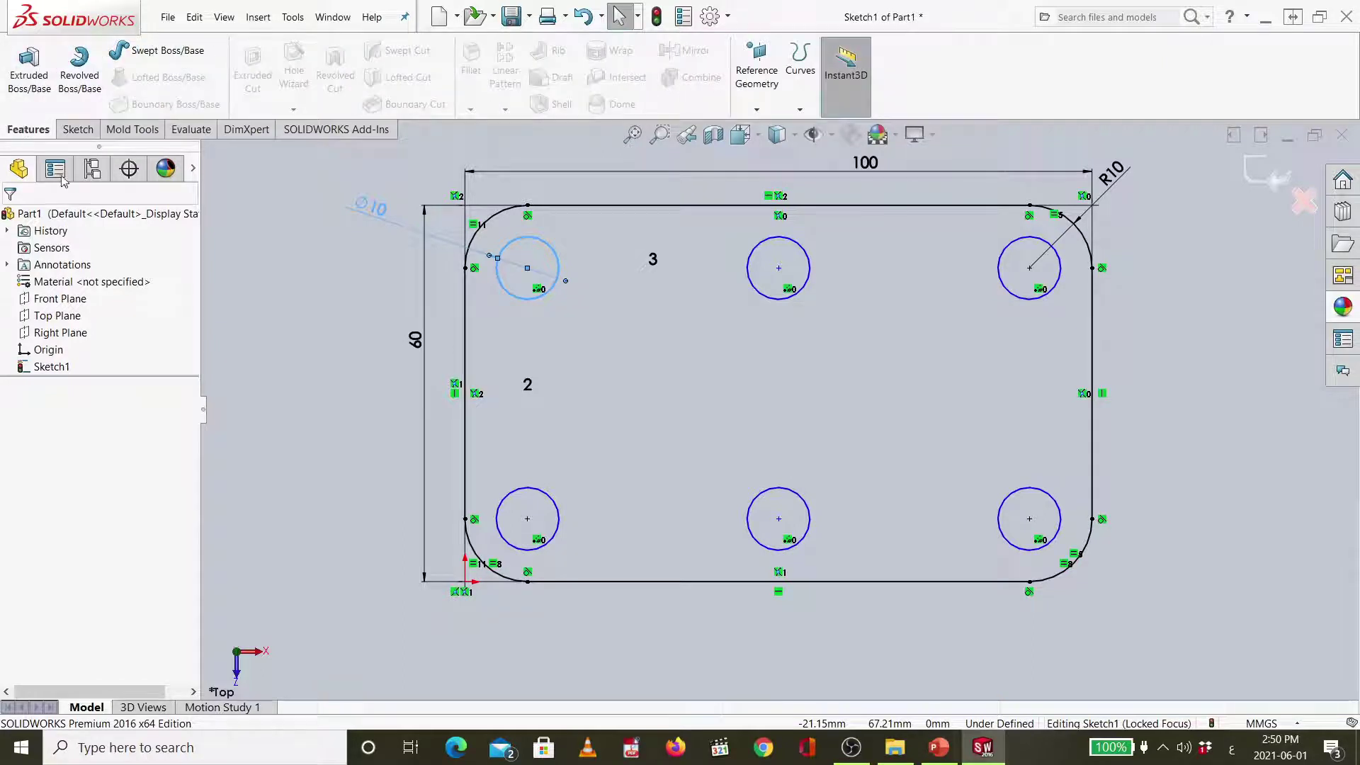
click(20, 74)
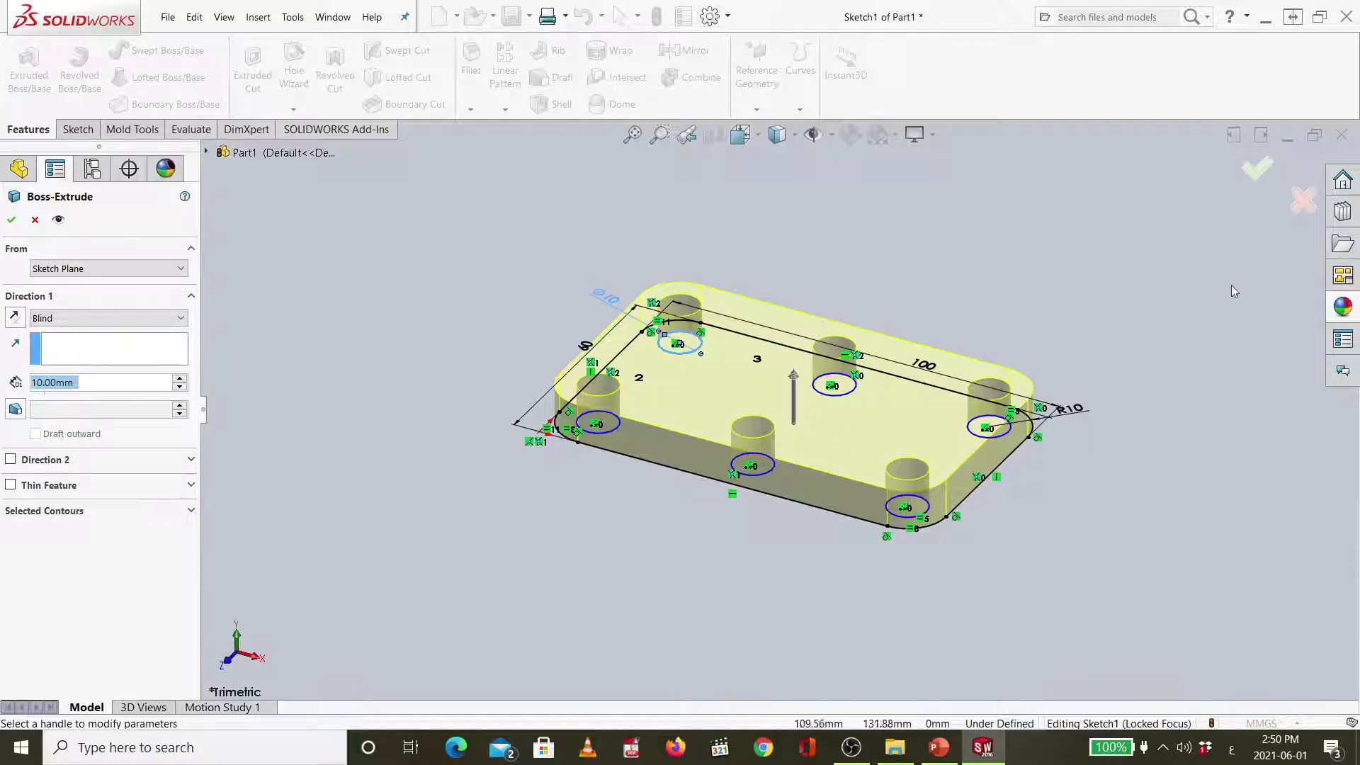
click(1271, 179)
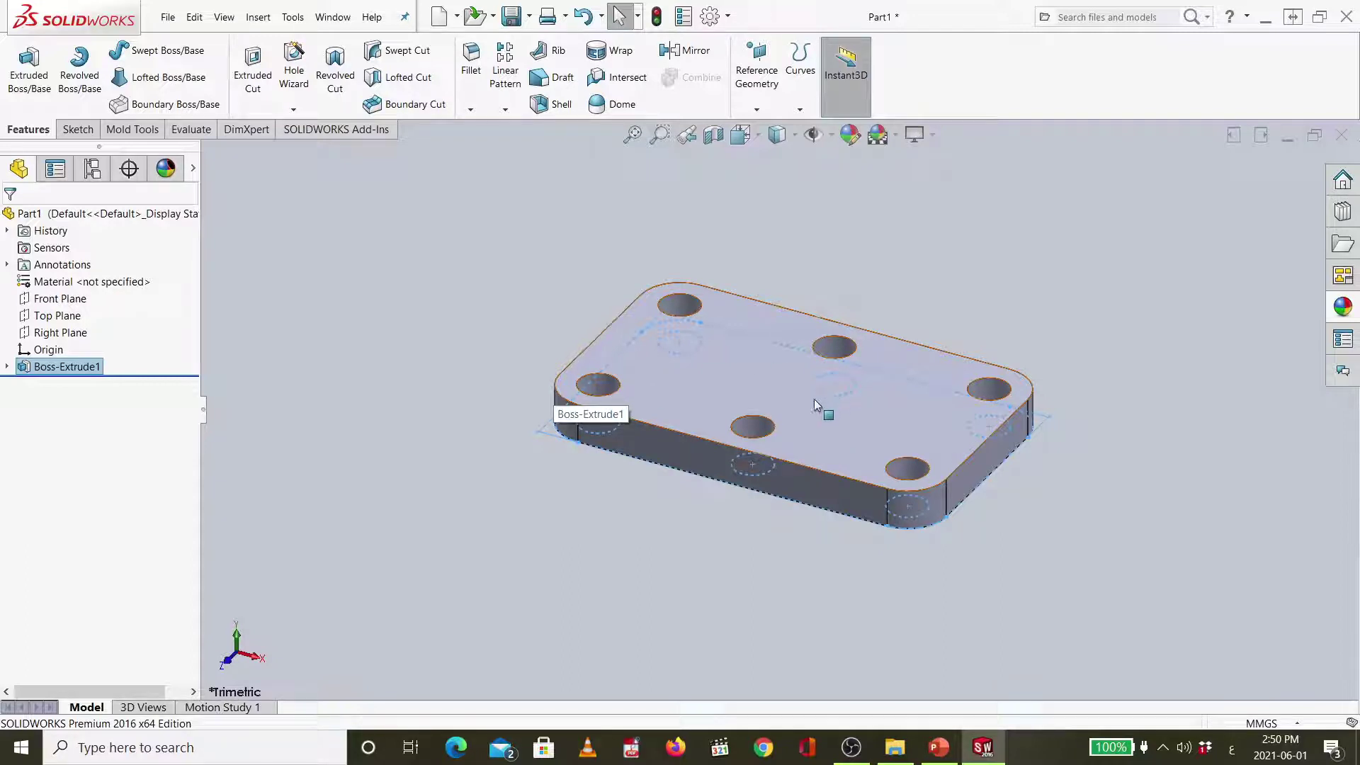
Apply a light green color from the standard swatches to the extruded plate.
click(851, 135)
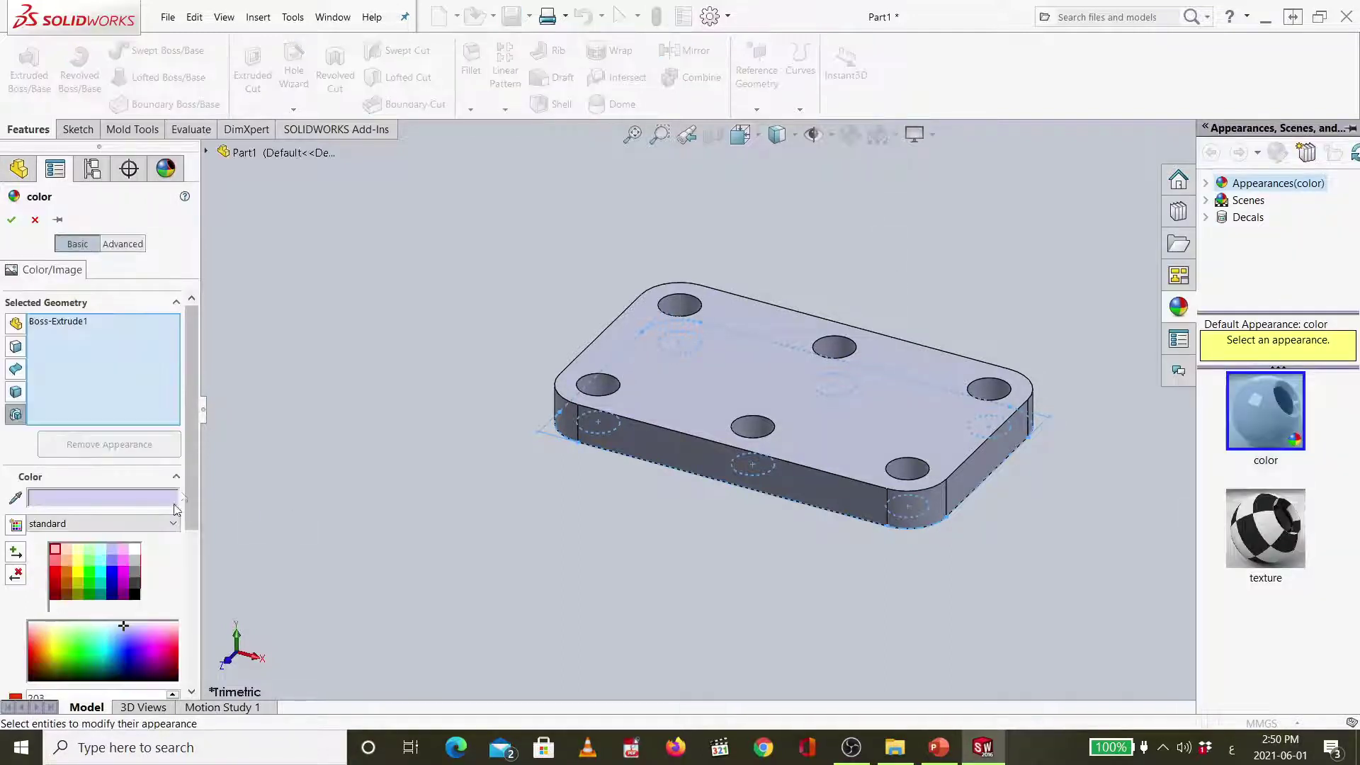
click(95, 561)
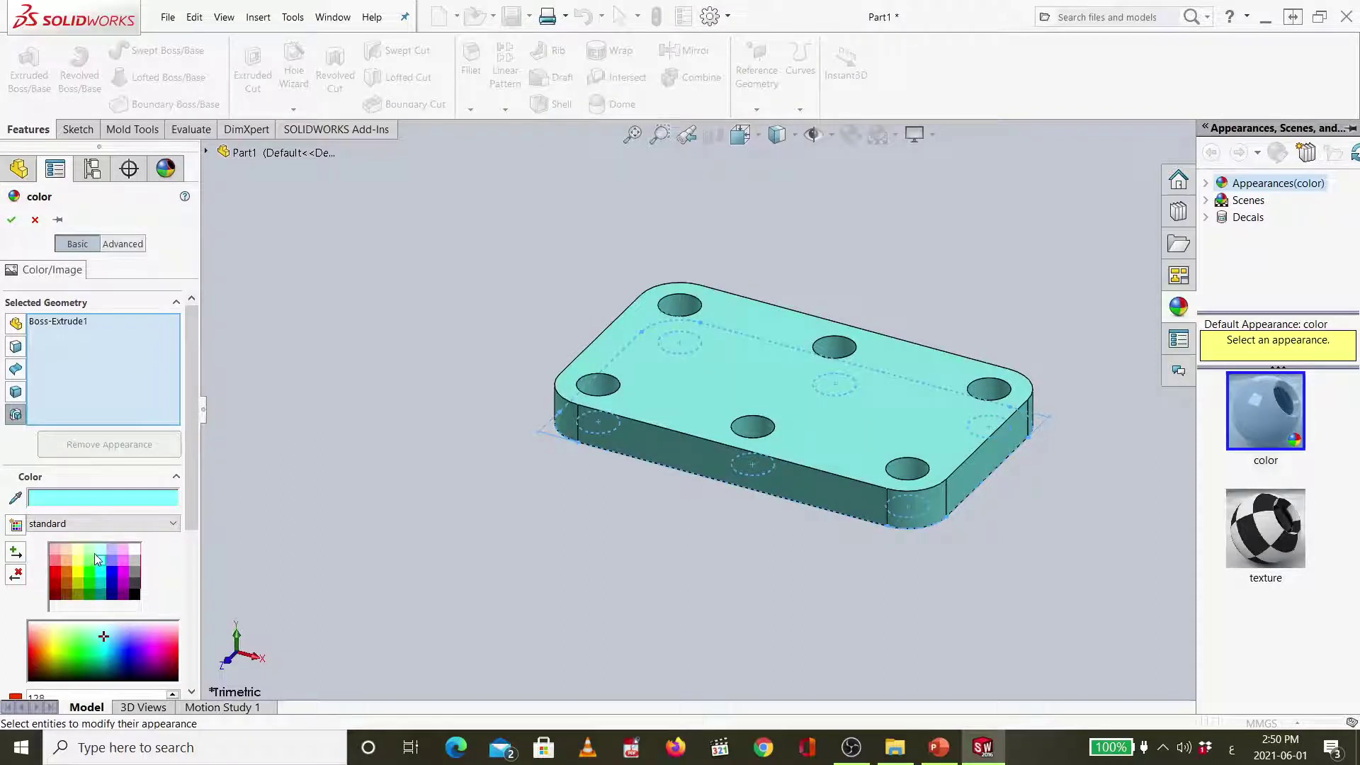
click(89, 560)
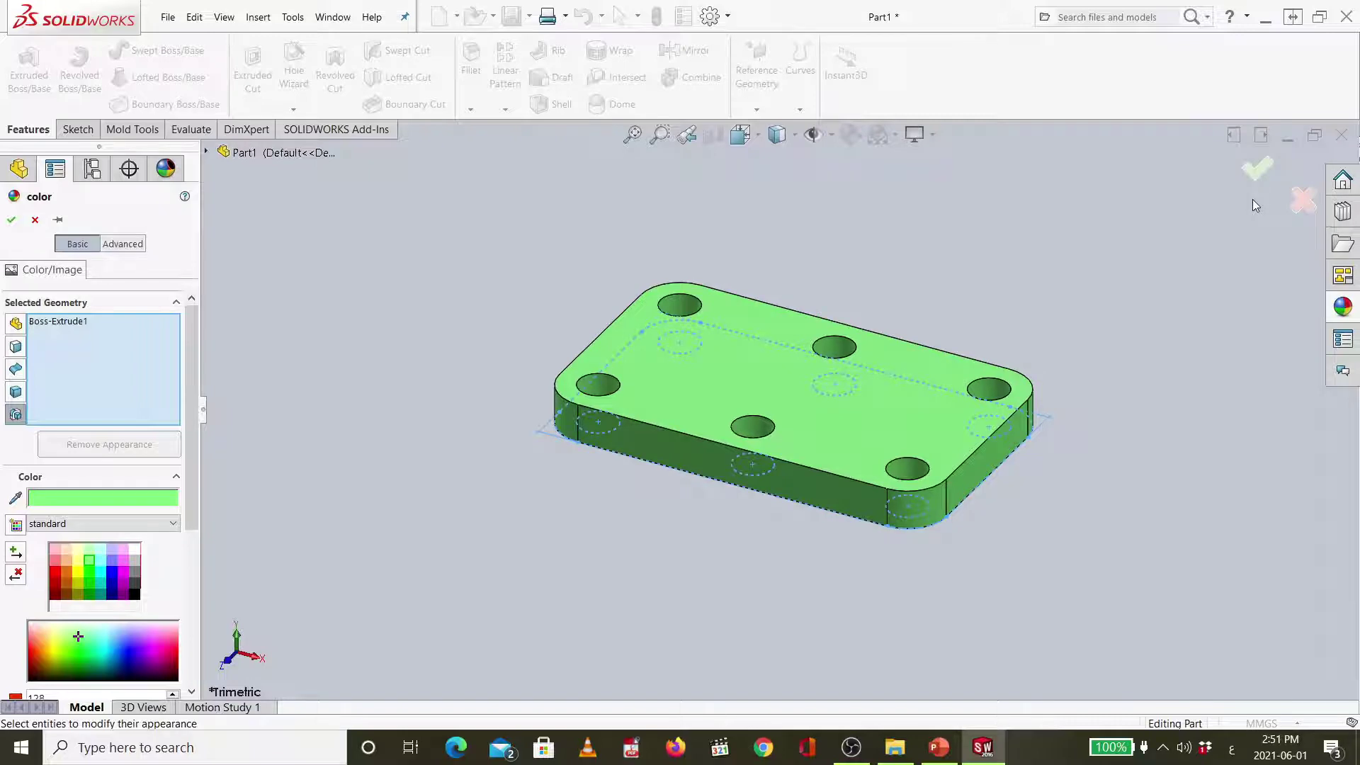
click(1257, 174)
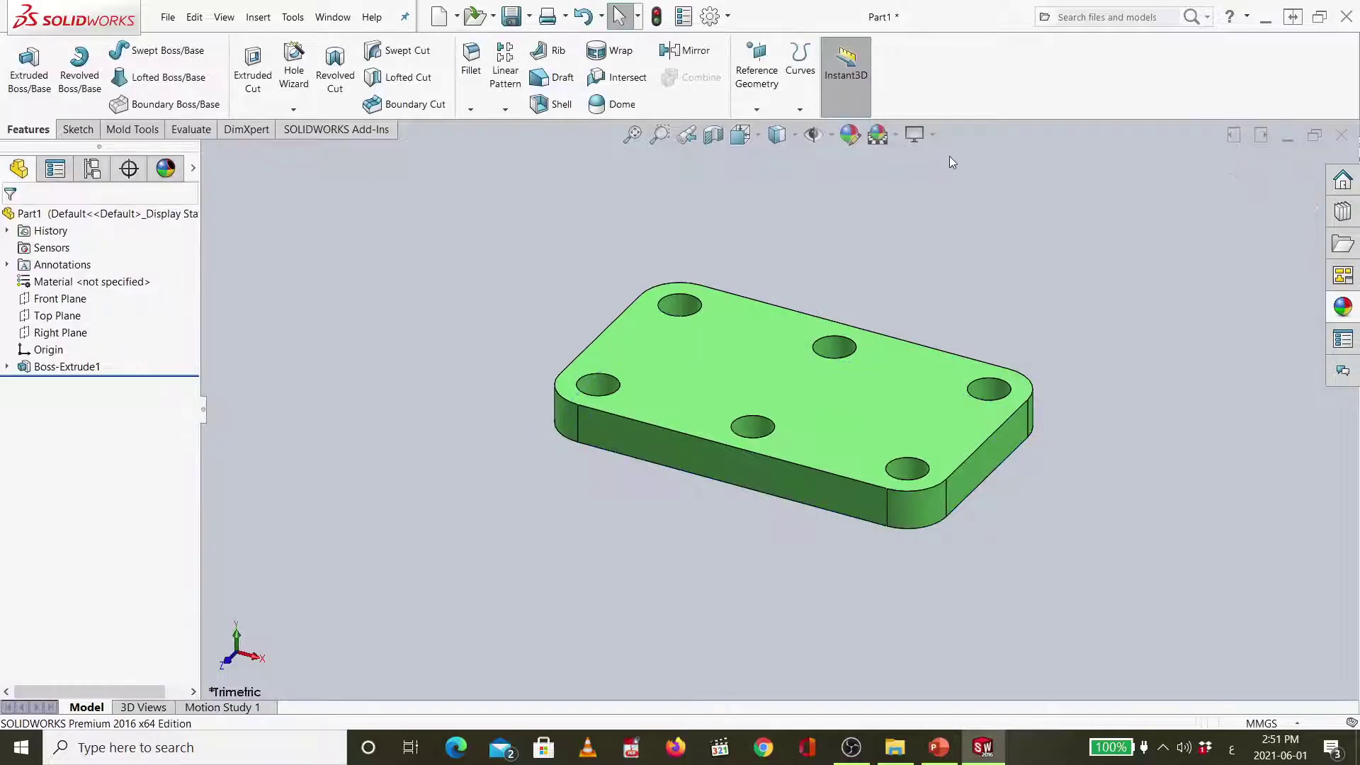
Save the plate as Part11 in the New folder directory, replacing the existing file.
key(ctrl+s)
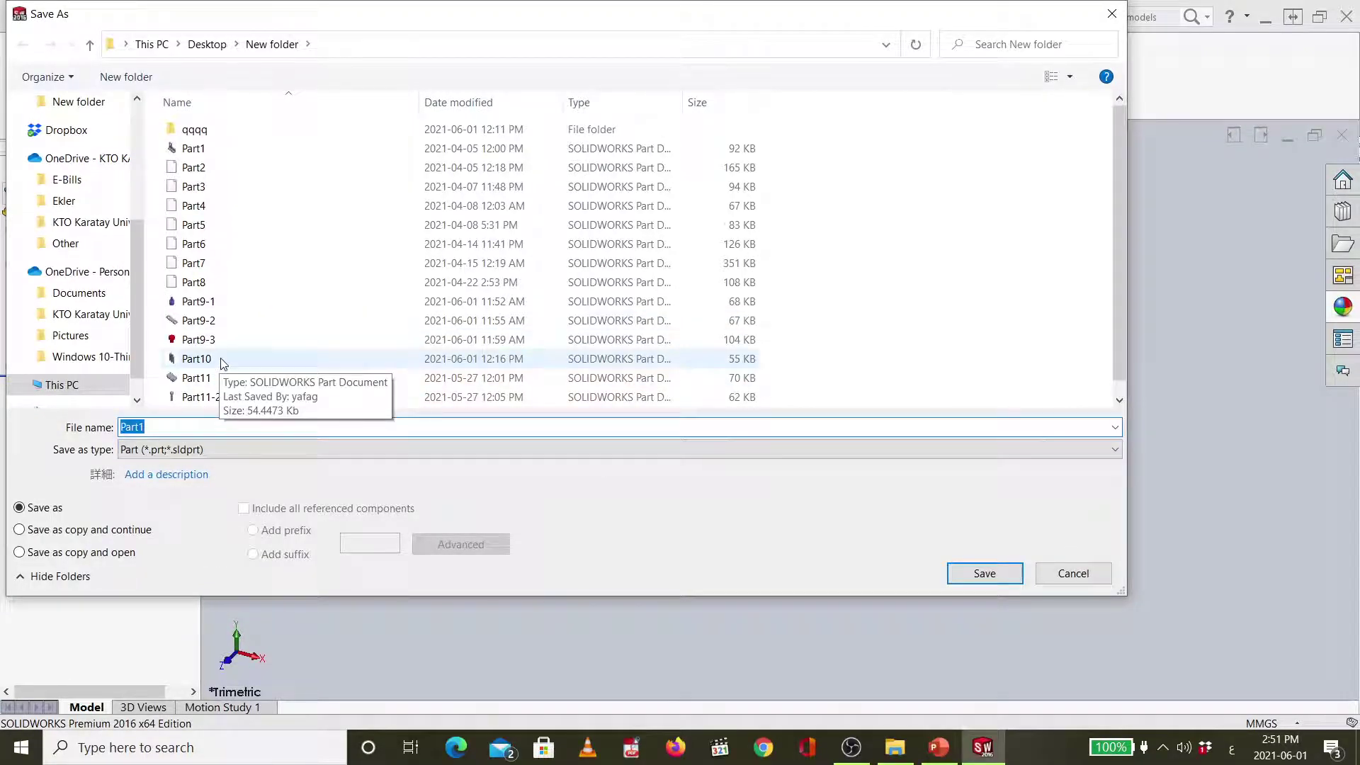
scroll(224, 363, down, 1)
click(248, 362)
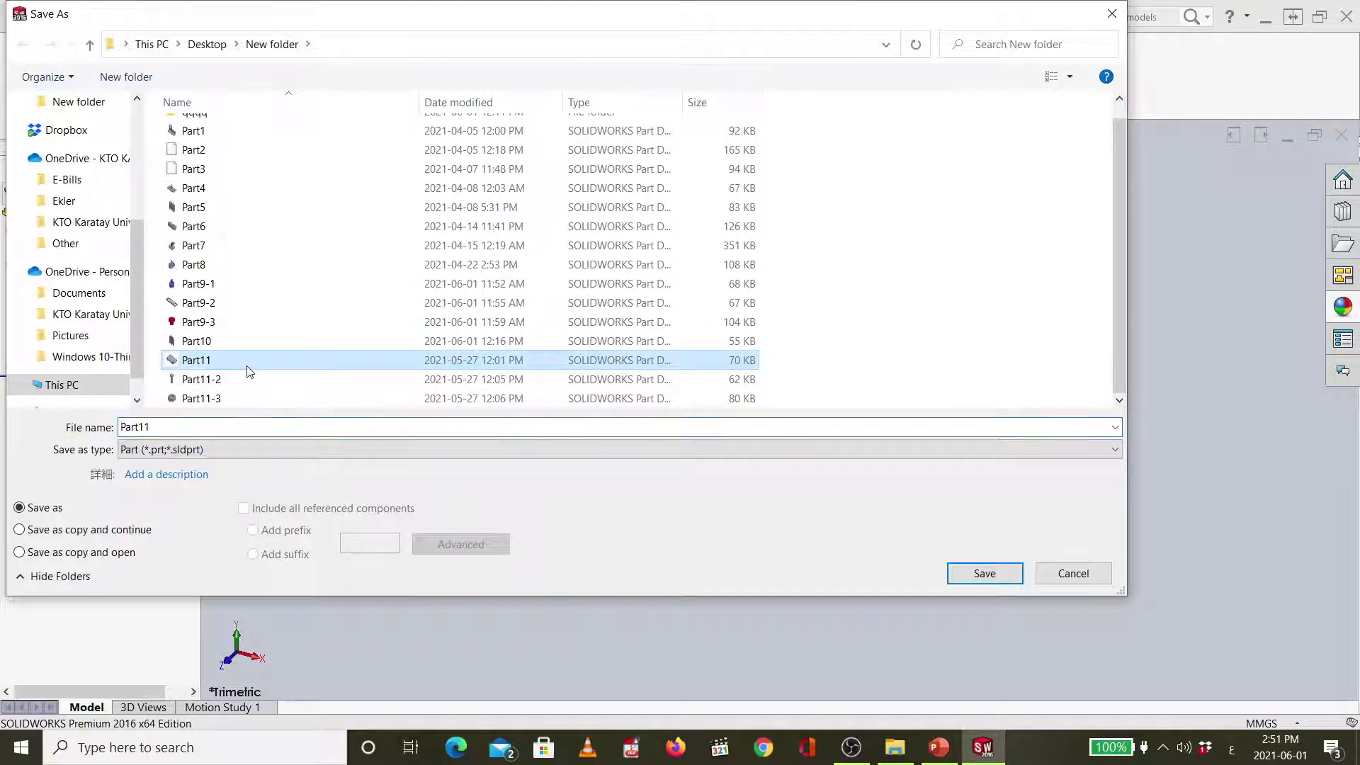
click(982, 573)
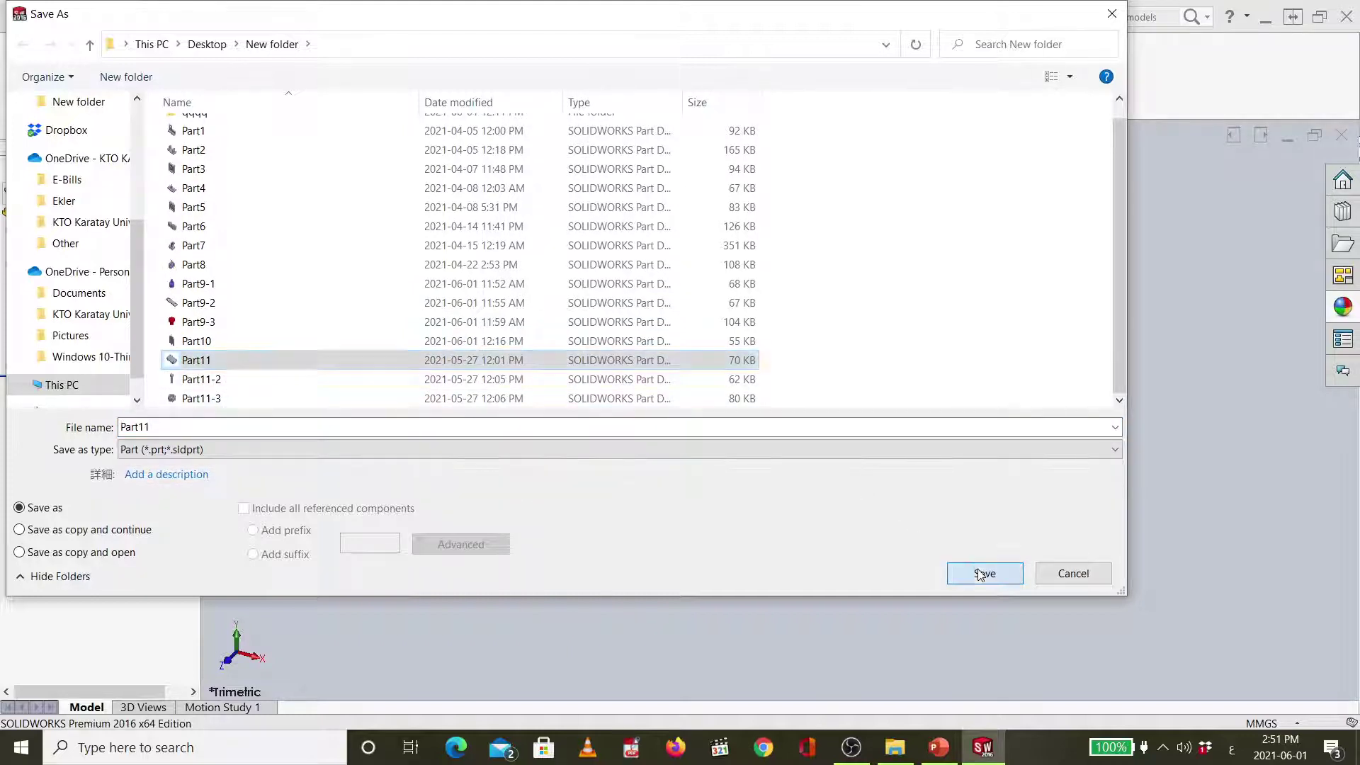
click(721, 374)
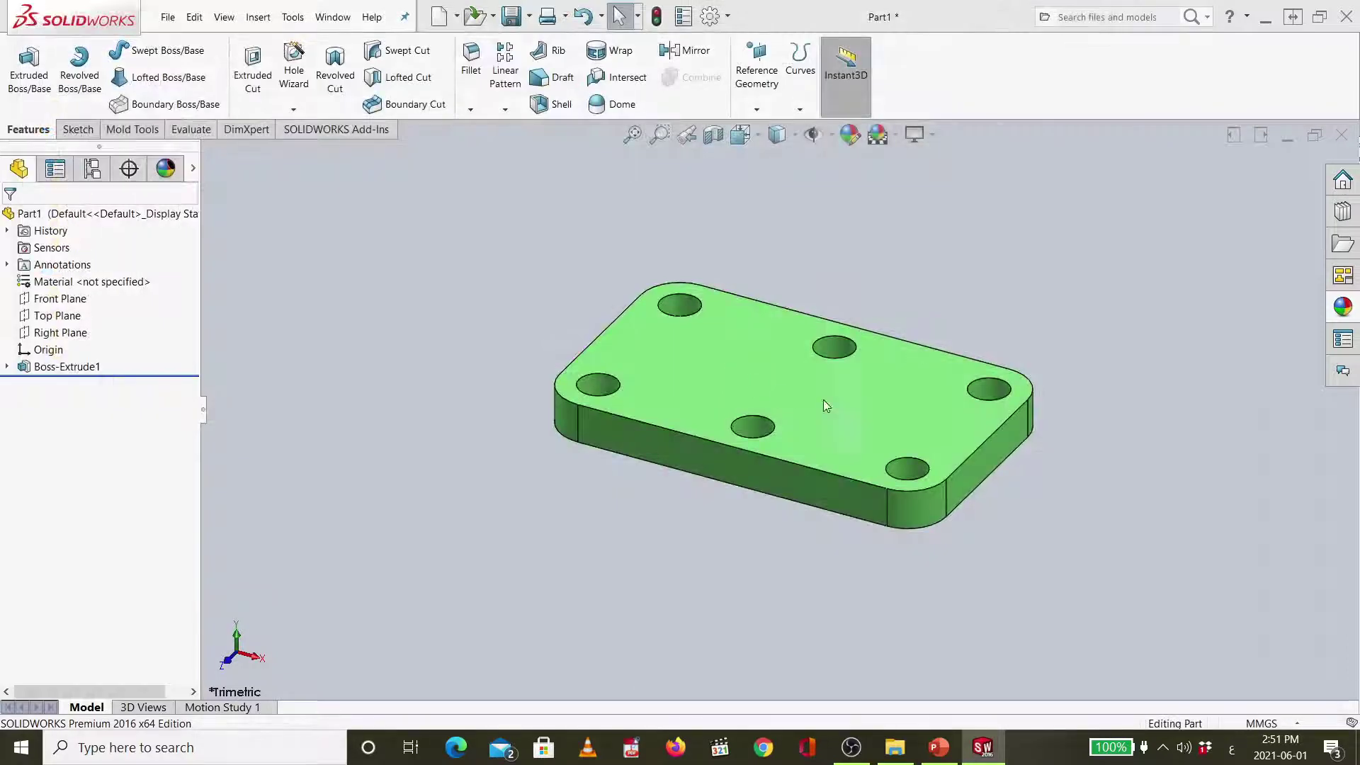
Close the saved plate document and the MEM220_Lecture8 PowerPoint window.
click(1340, 135)
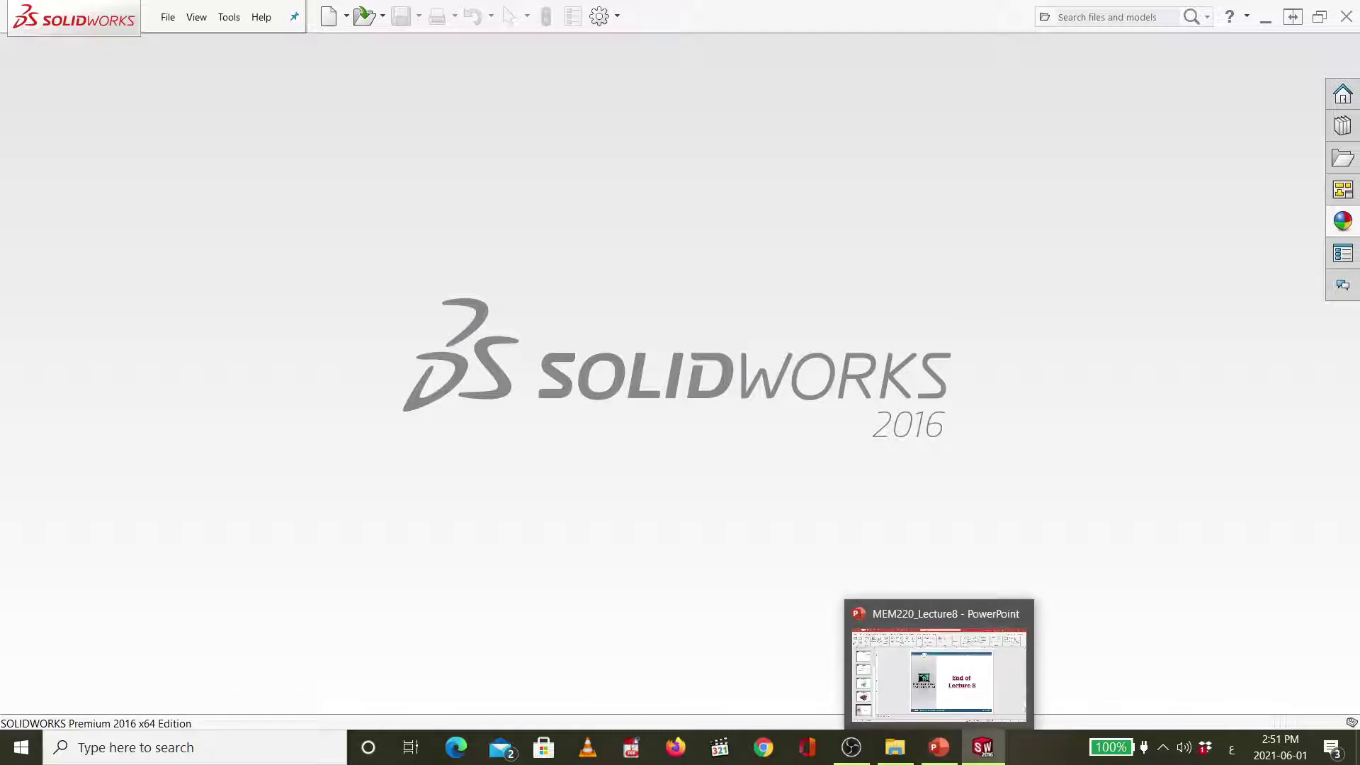
click(1027, 604)
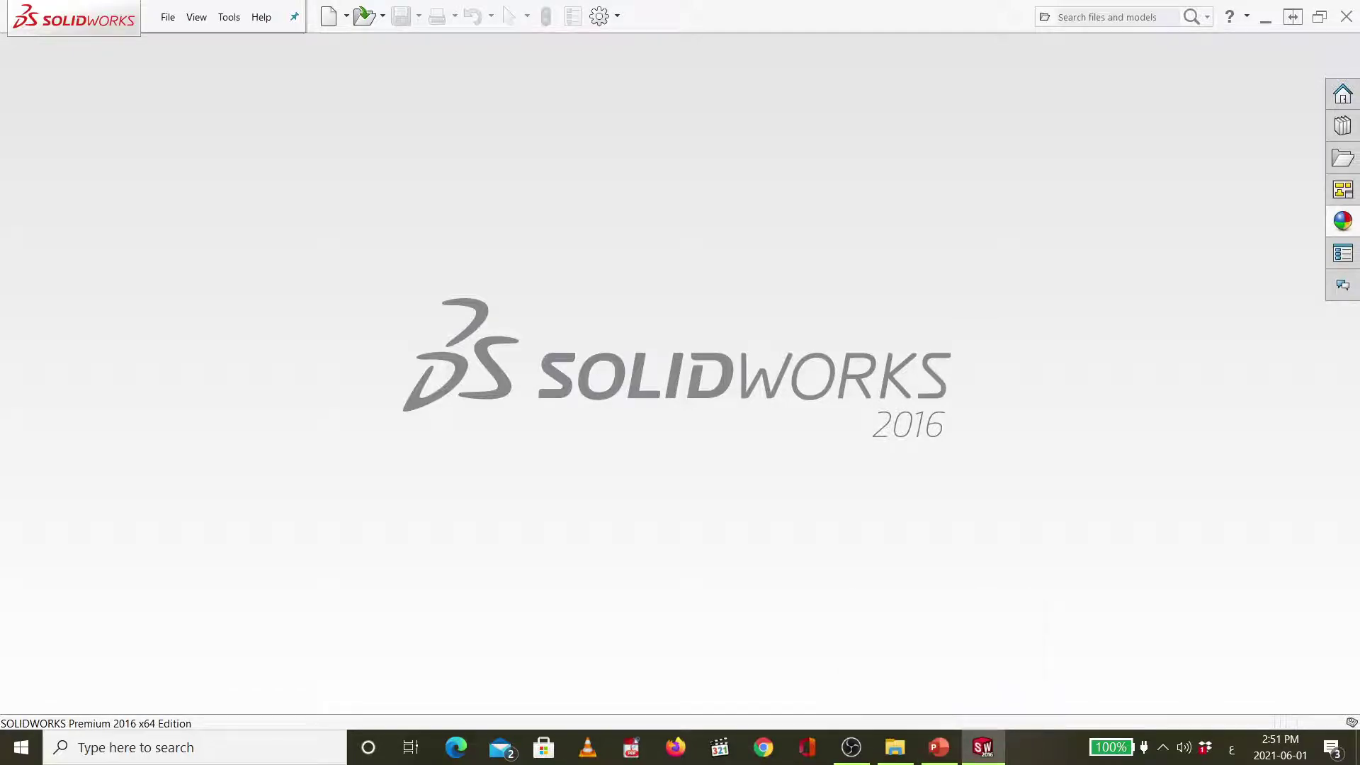
Create a new part document and start a sketch on the Top Plane.
click(168, 19)
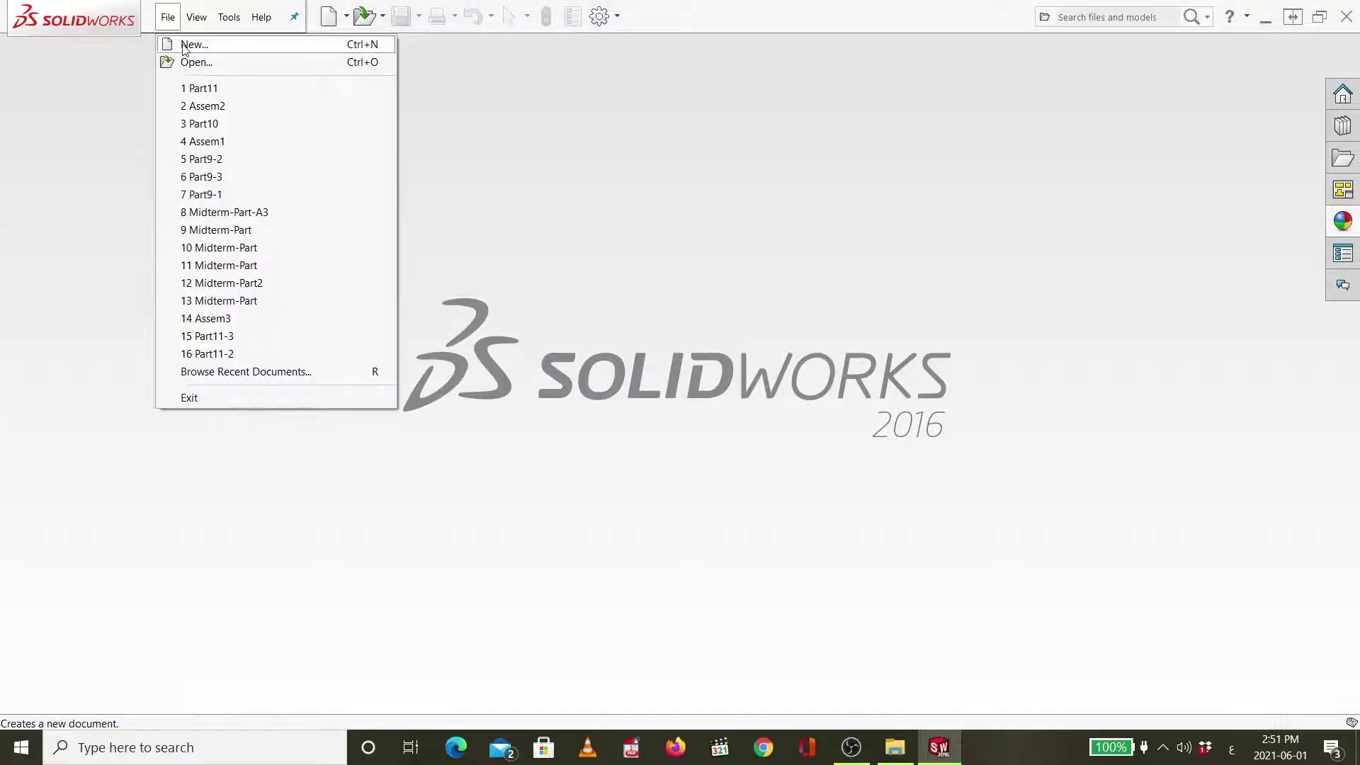
click(185, 46)
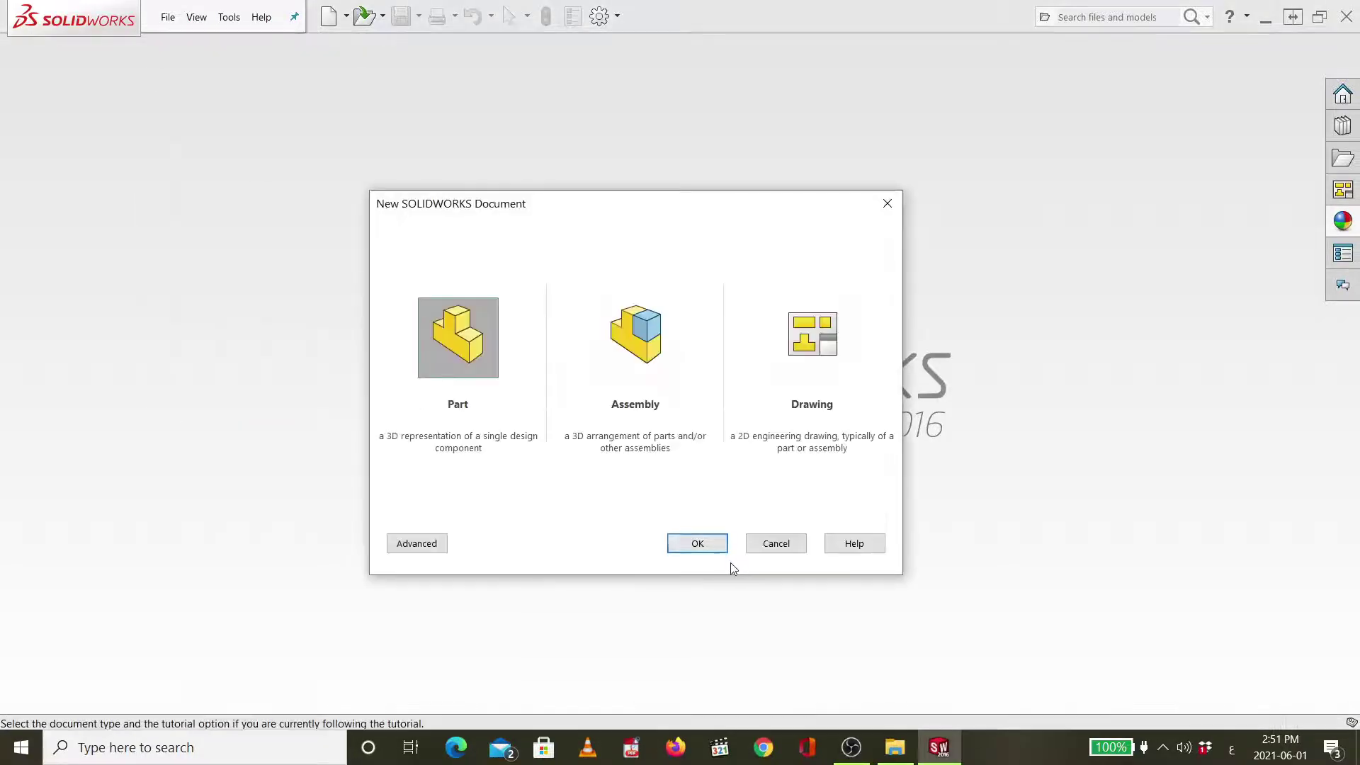
click(687, 544)
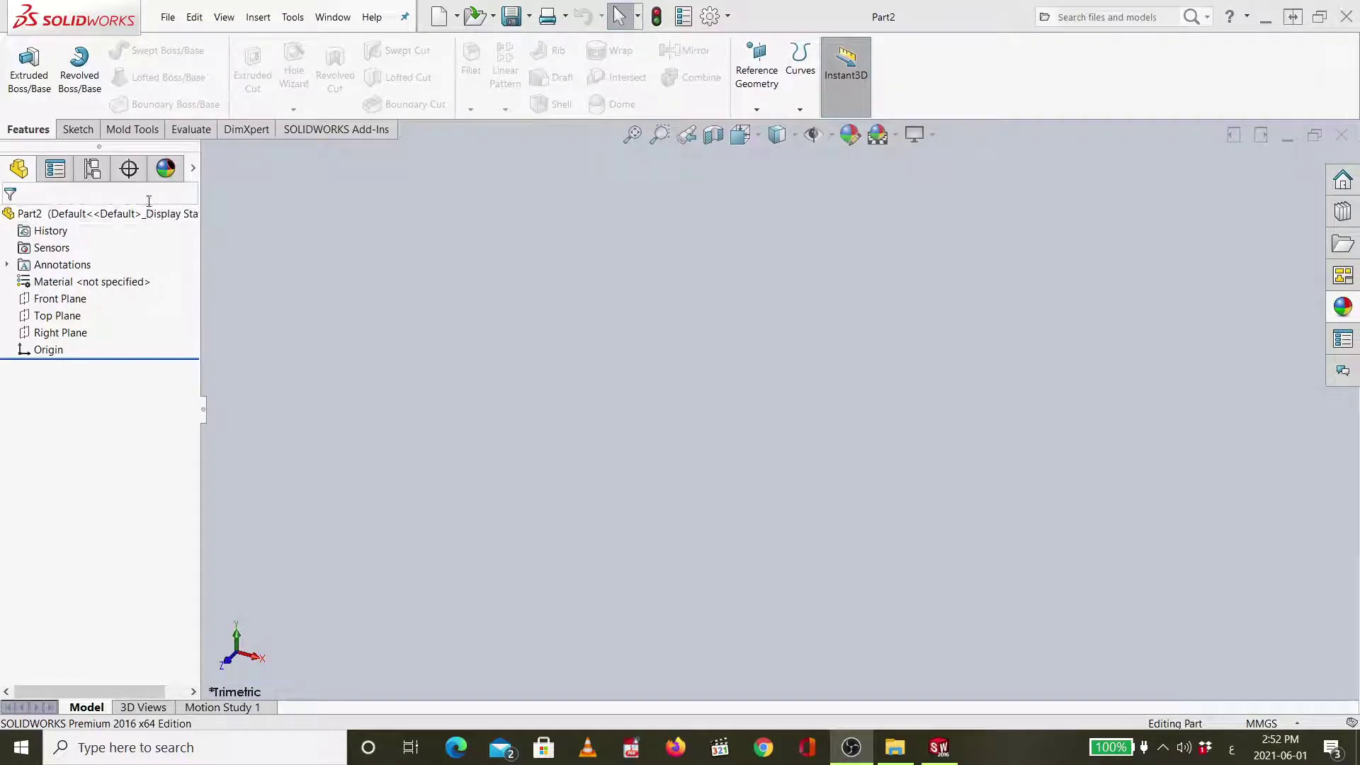
click(68, 316)
click(74, 299)
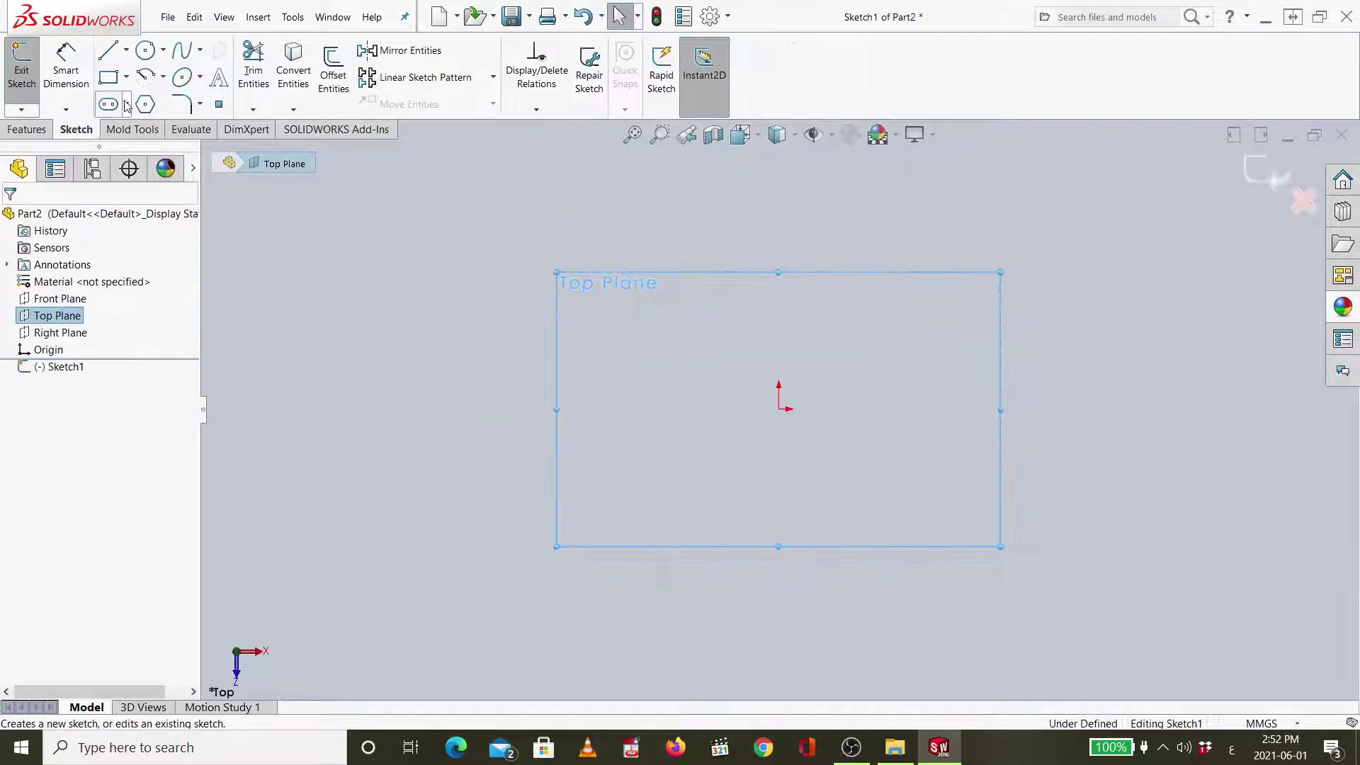
click(145, 49)
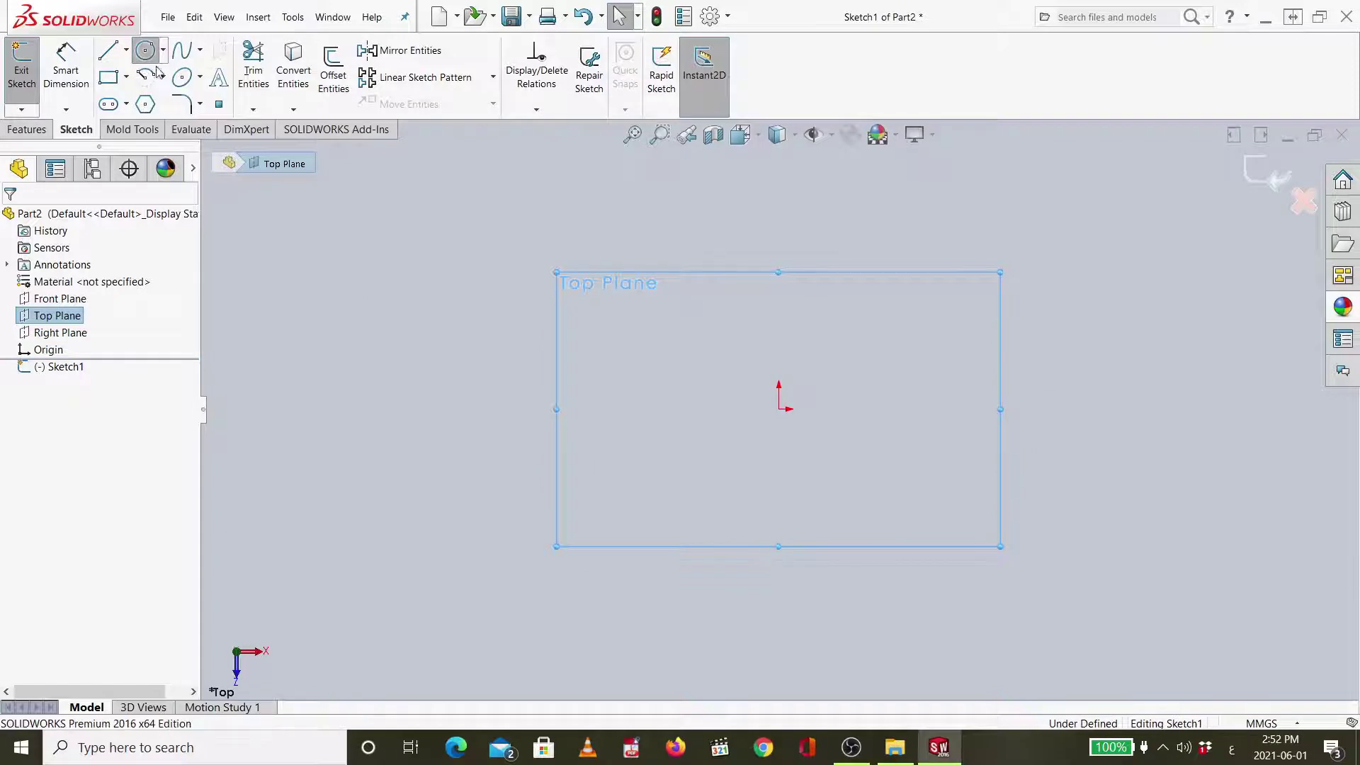
click(778, 409)
click(826, 467)
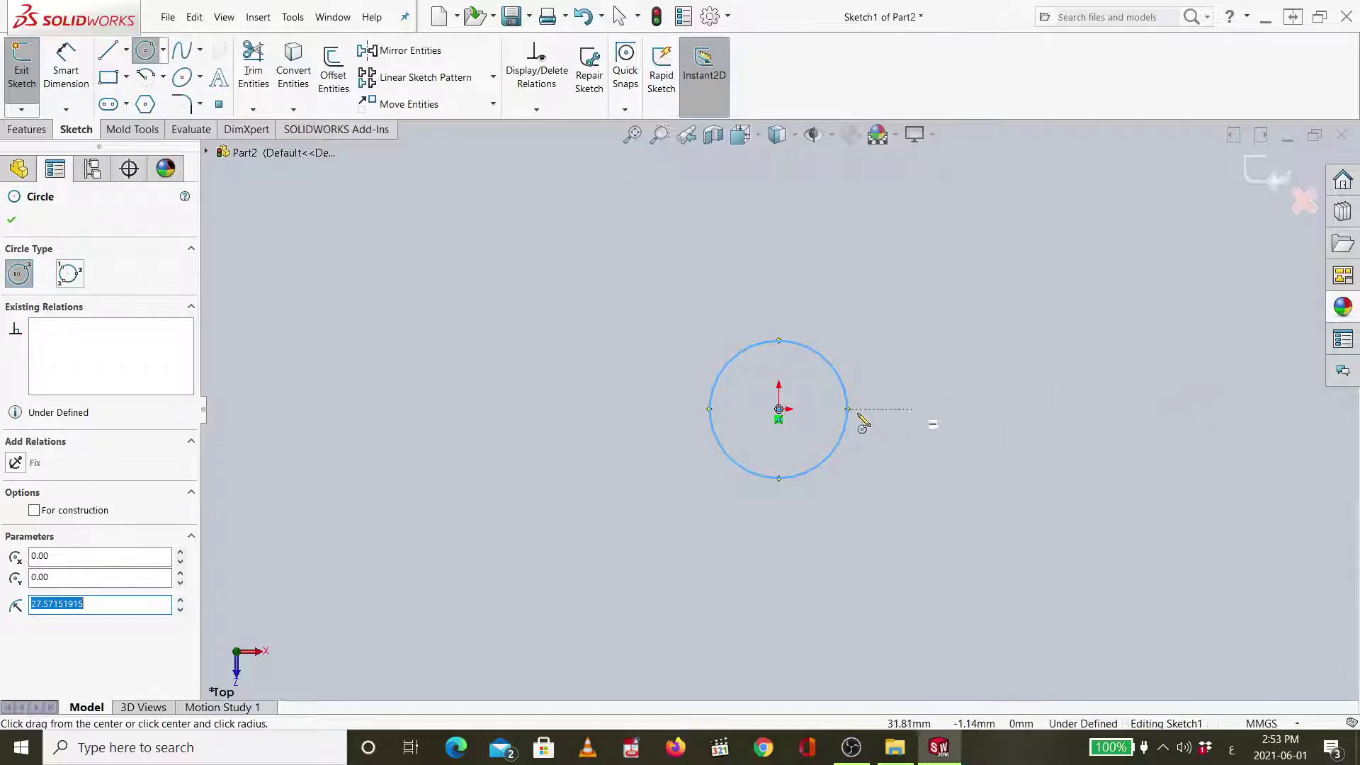
key(Escape)
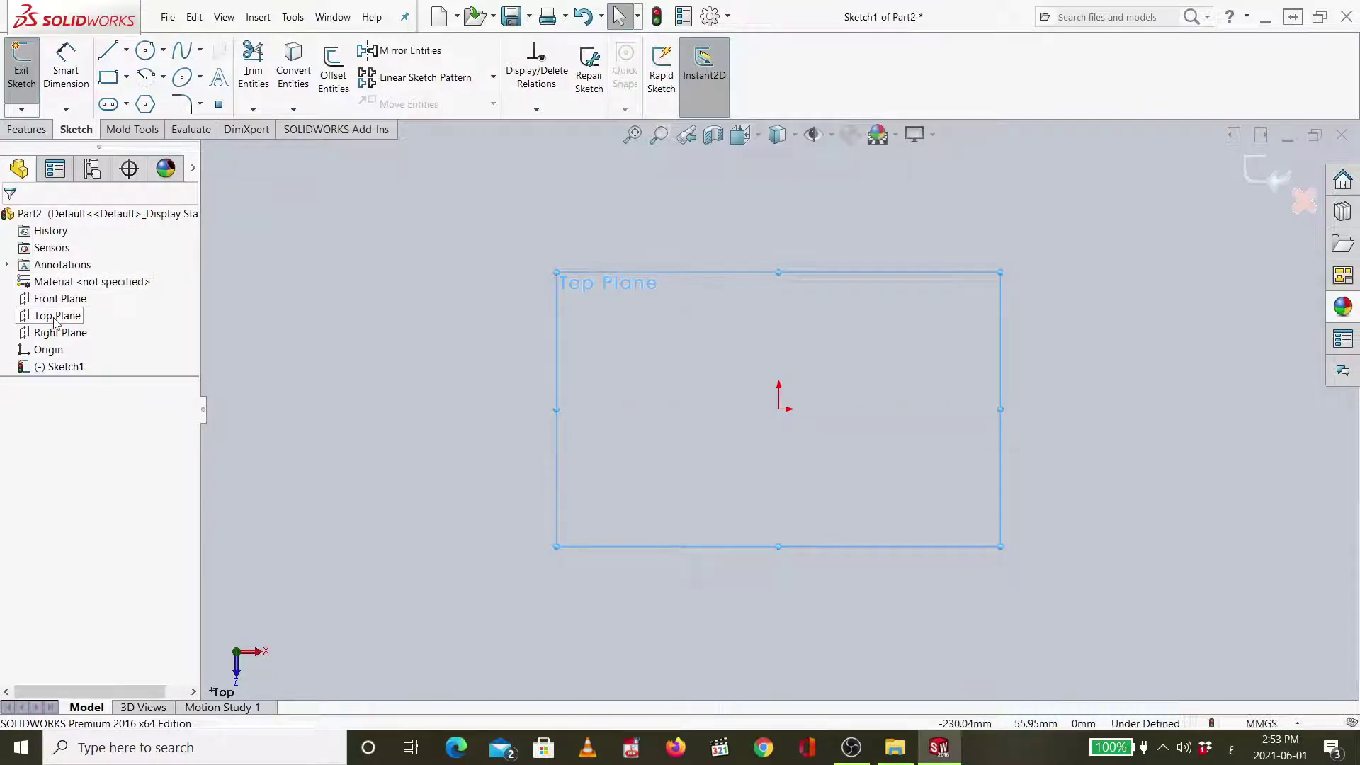
Sketch a six-sided polygon centred on the origin, using an inscribed circle about 116 mm in diameter, with one vertex horizontally aligned.
click(152, 107)
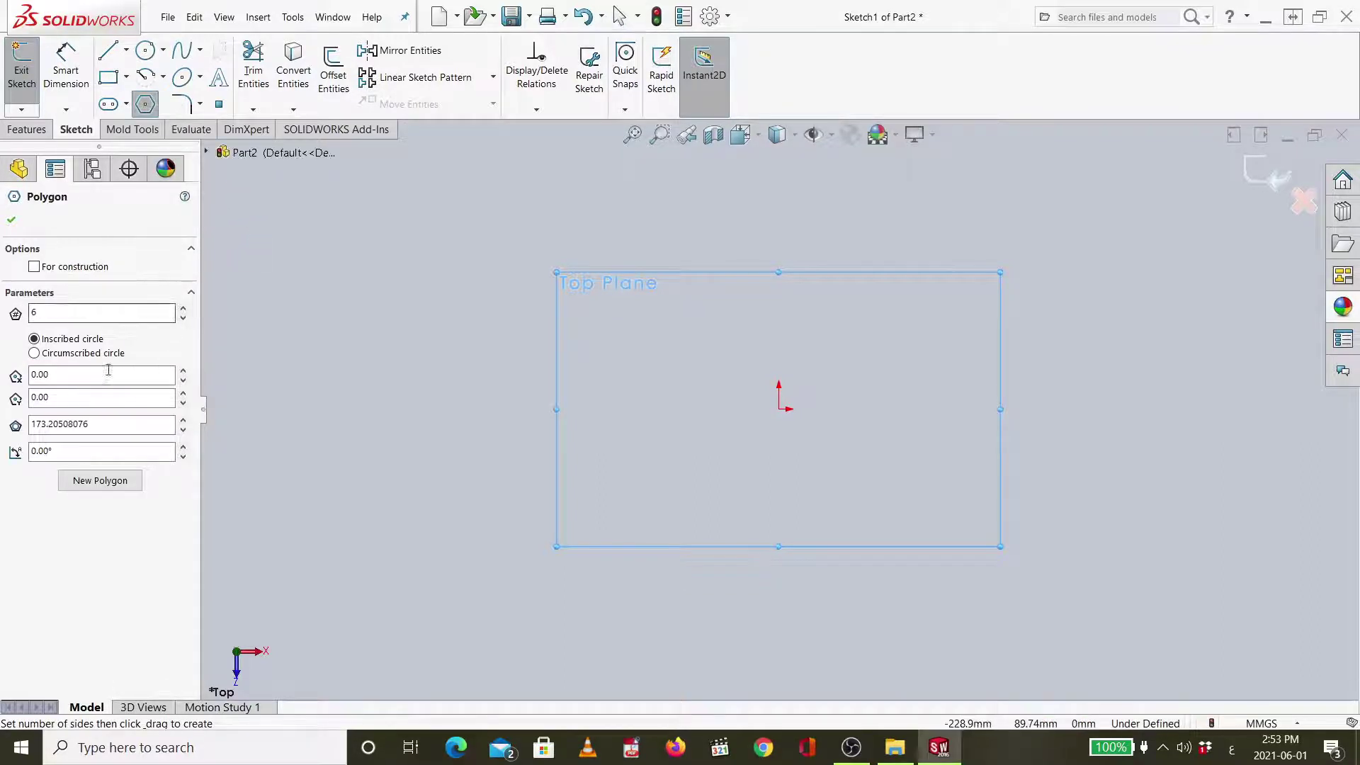
click(50, 314)
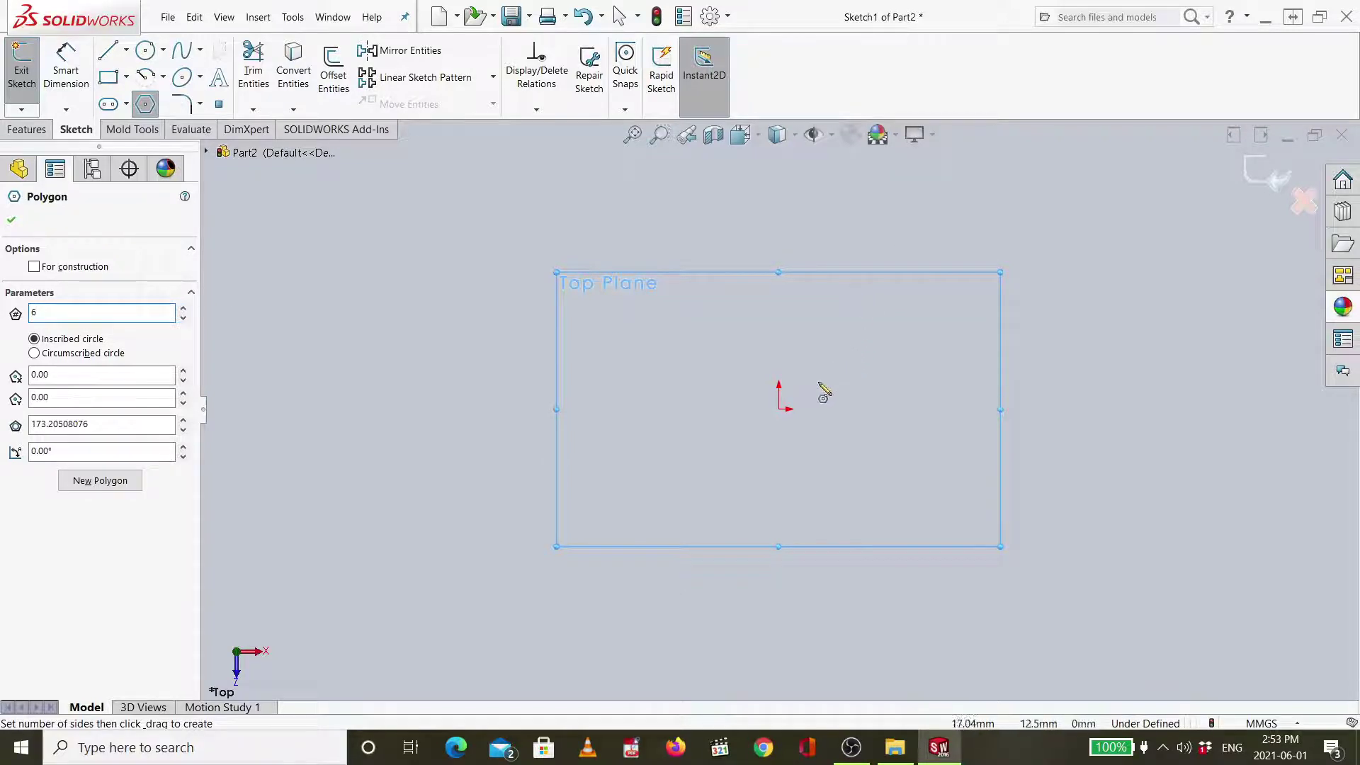
click(779, 410)
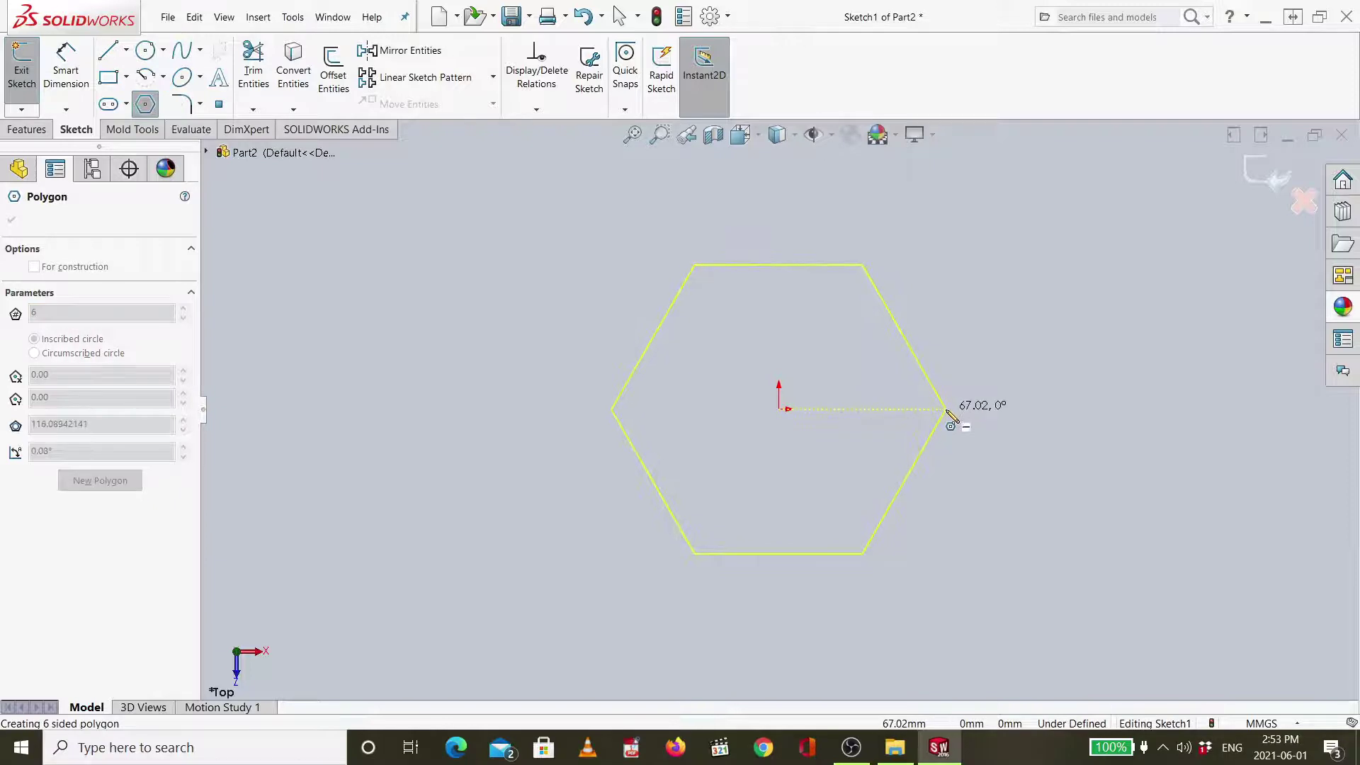
click(946, 409)
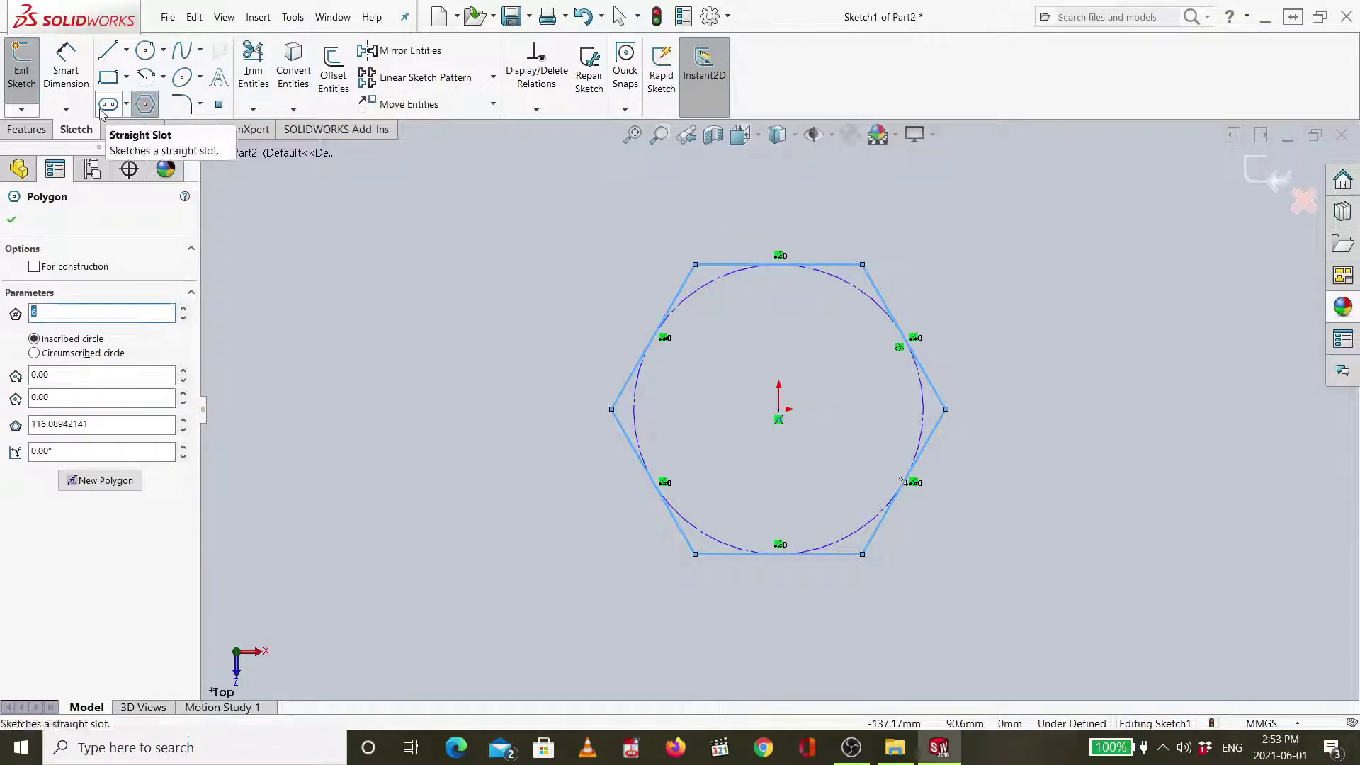
Dimension the hexagon's inscribed construction circle at 15 mm diameter.
key(d)
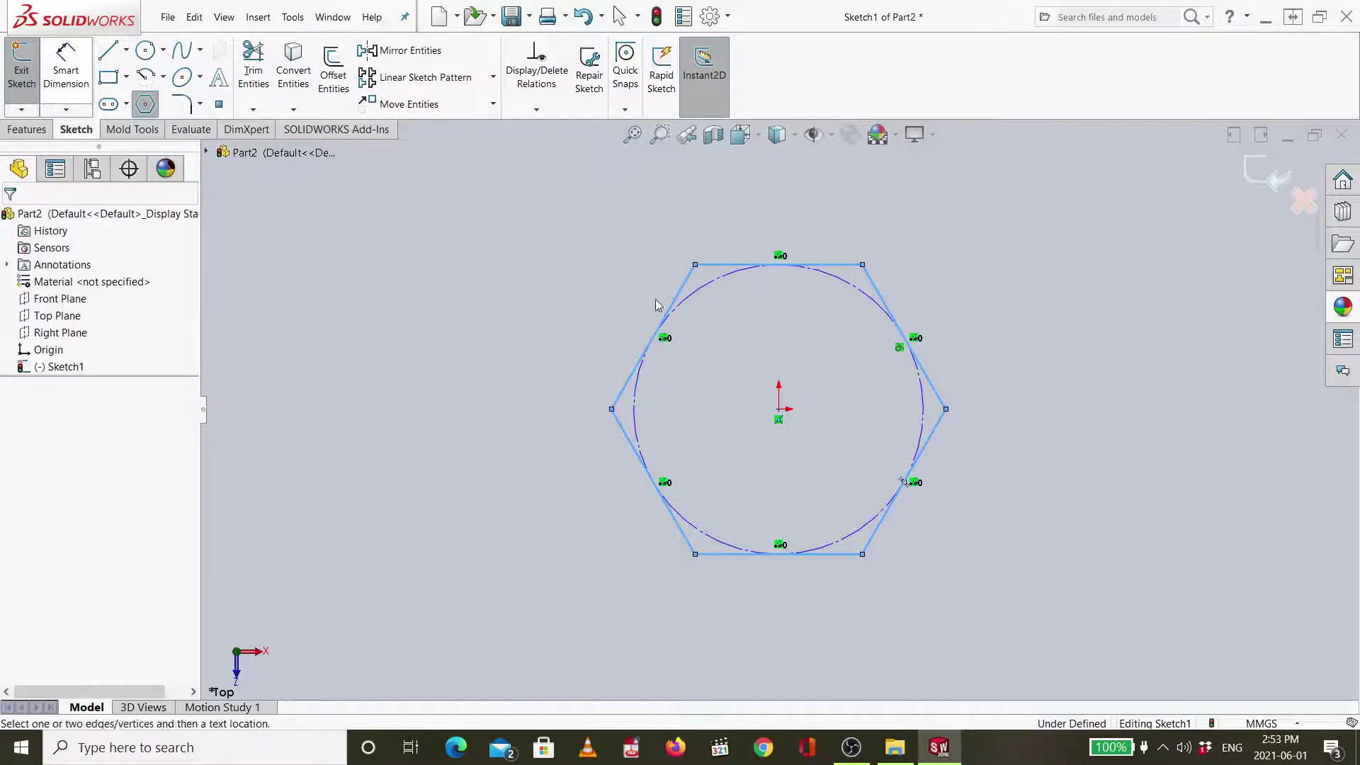
click(842, 287)
click(1086, 228)
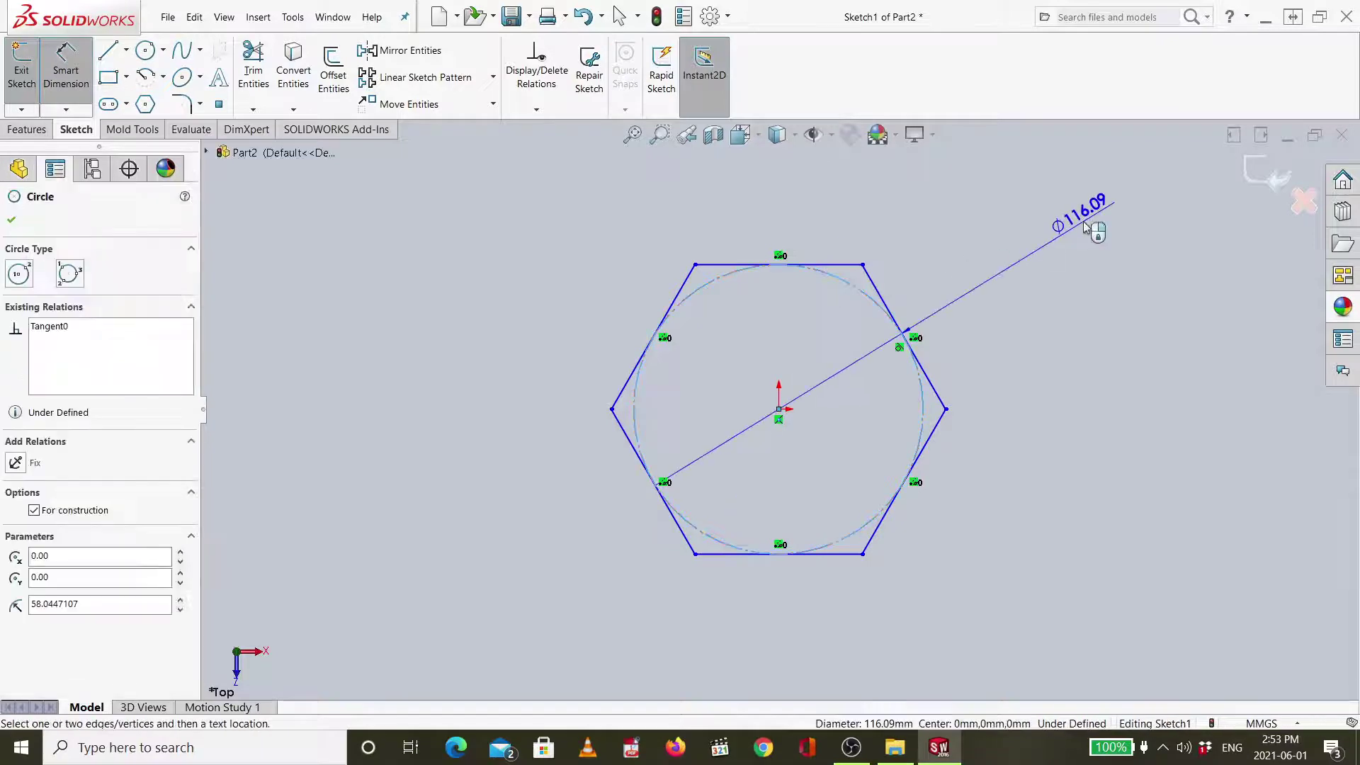
click(1084, 225)
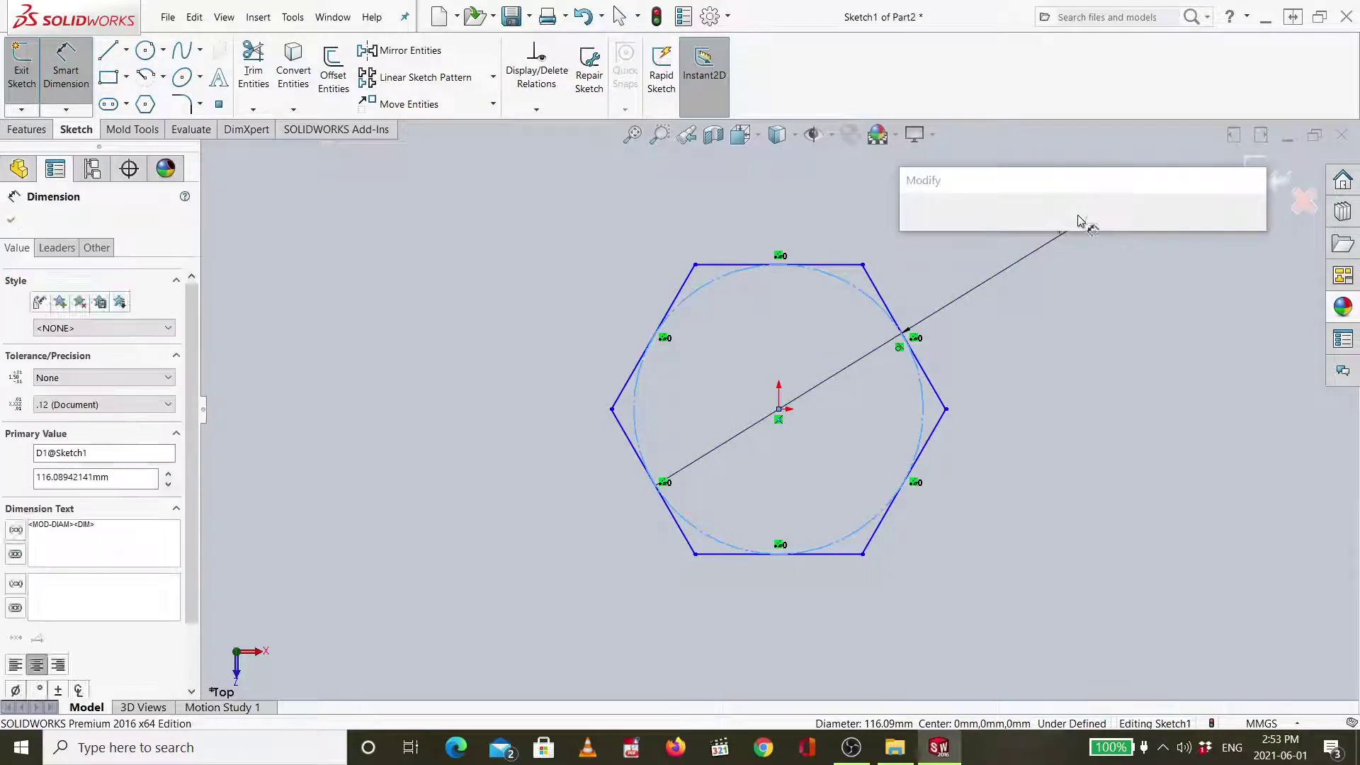
text(5)
key(Return)
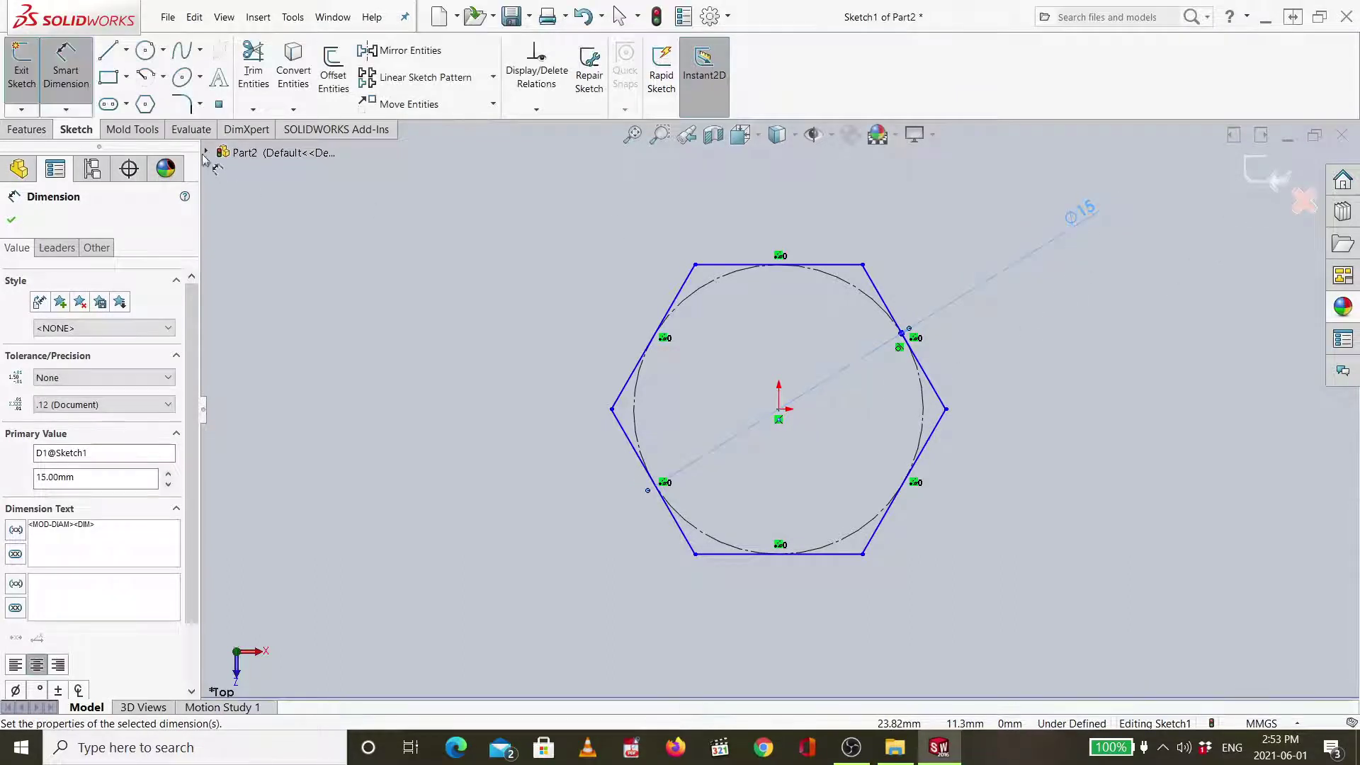
Extrude the hexagon sketch as a blind boss 5 mm deep.
click(28, 129)
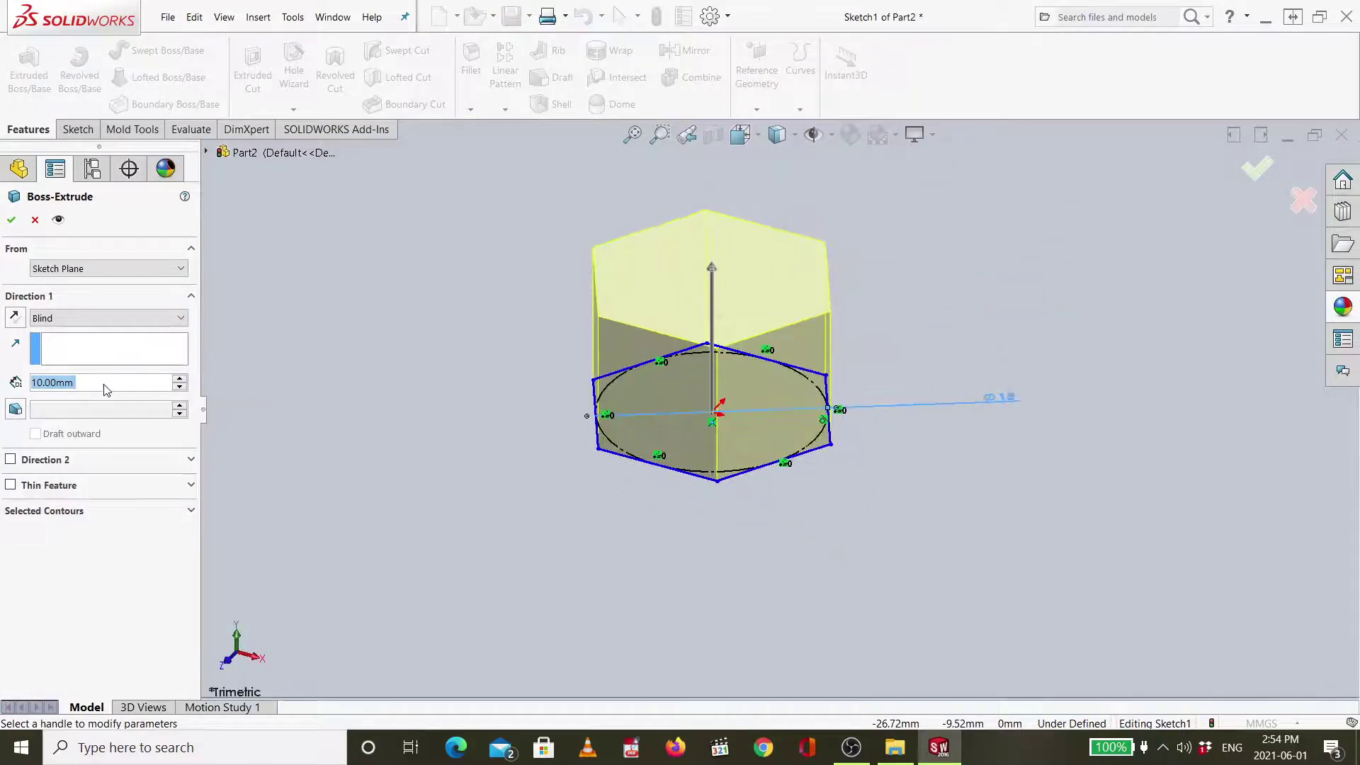
text(5)
mouse_move(133, 400)
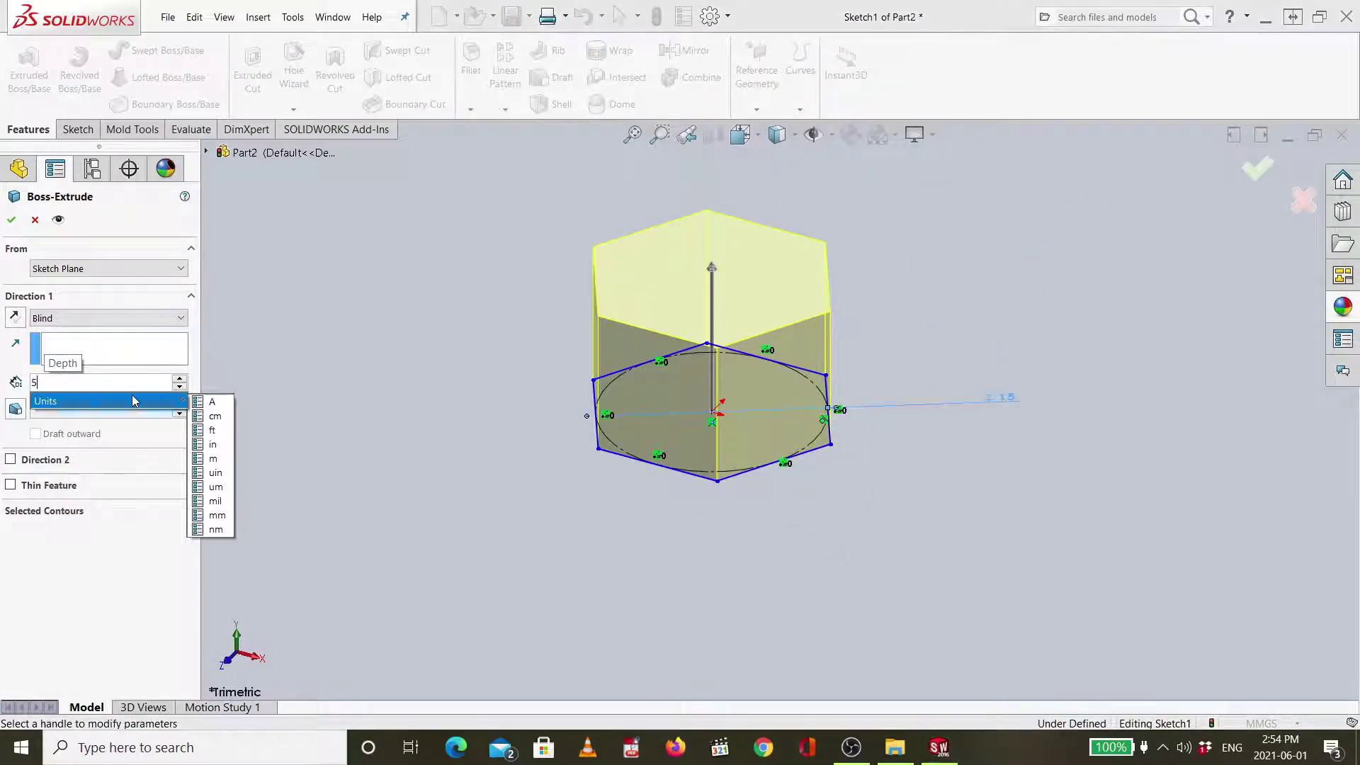
key(Return)
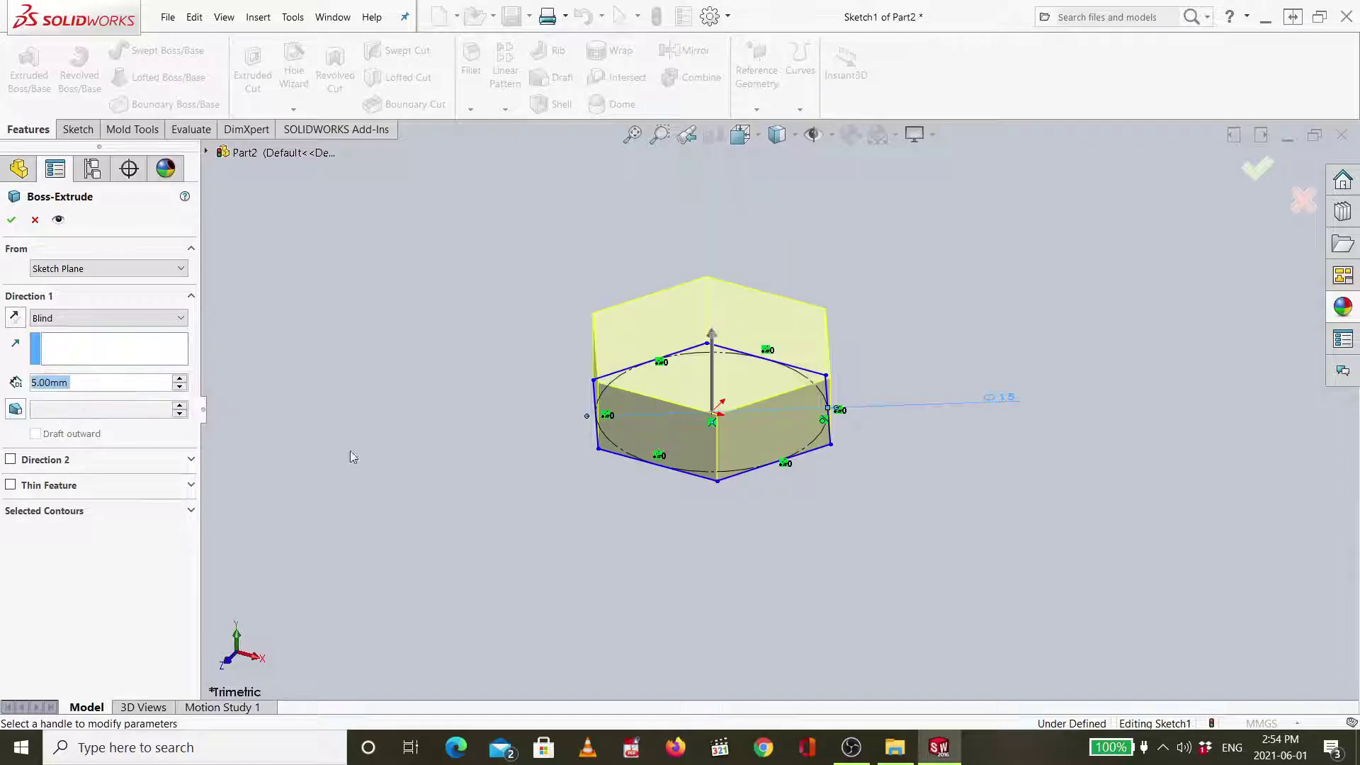
click(1274, 171)
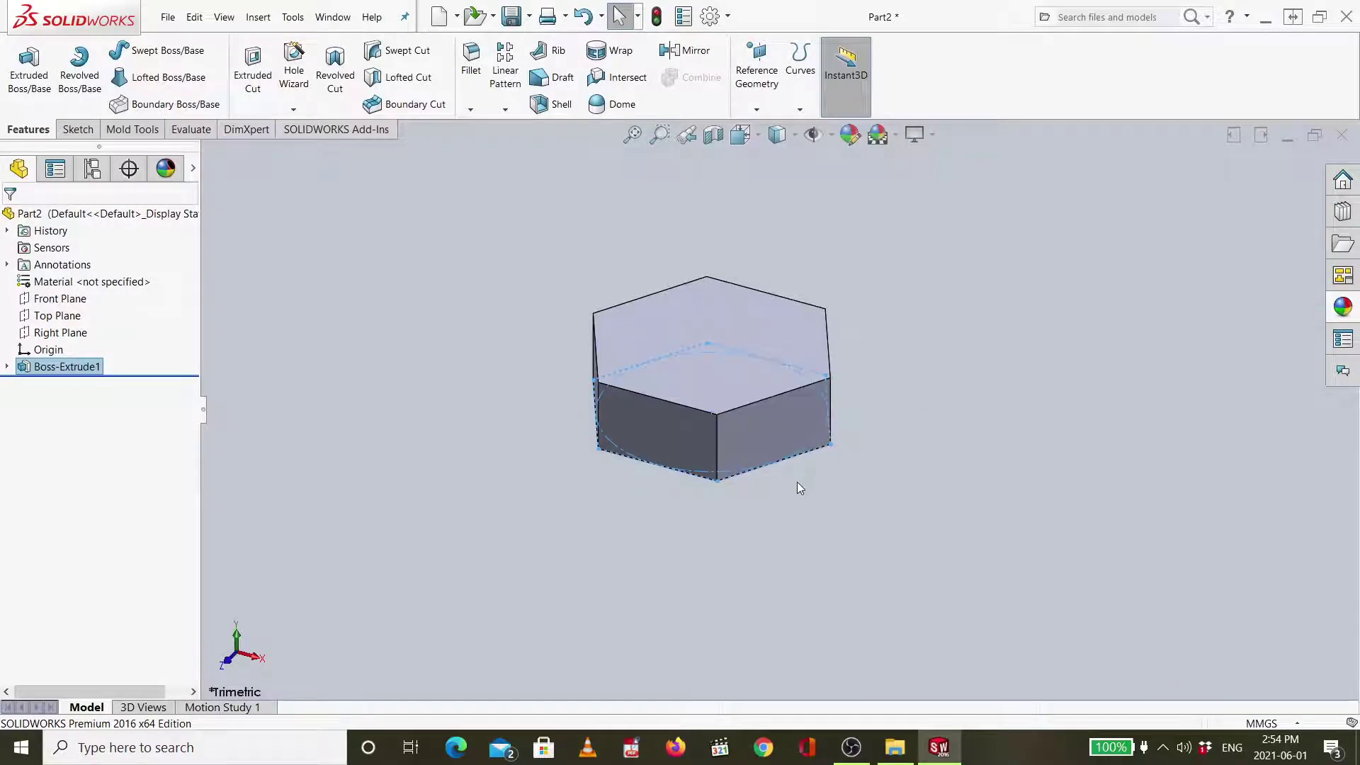
Start a new sketch on the underside face of the hexagonal head and view it face-on.
key(ctrl+7)
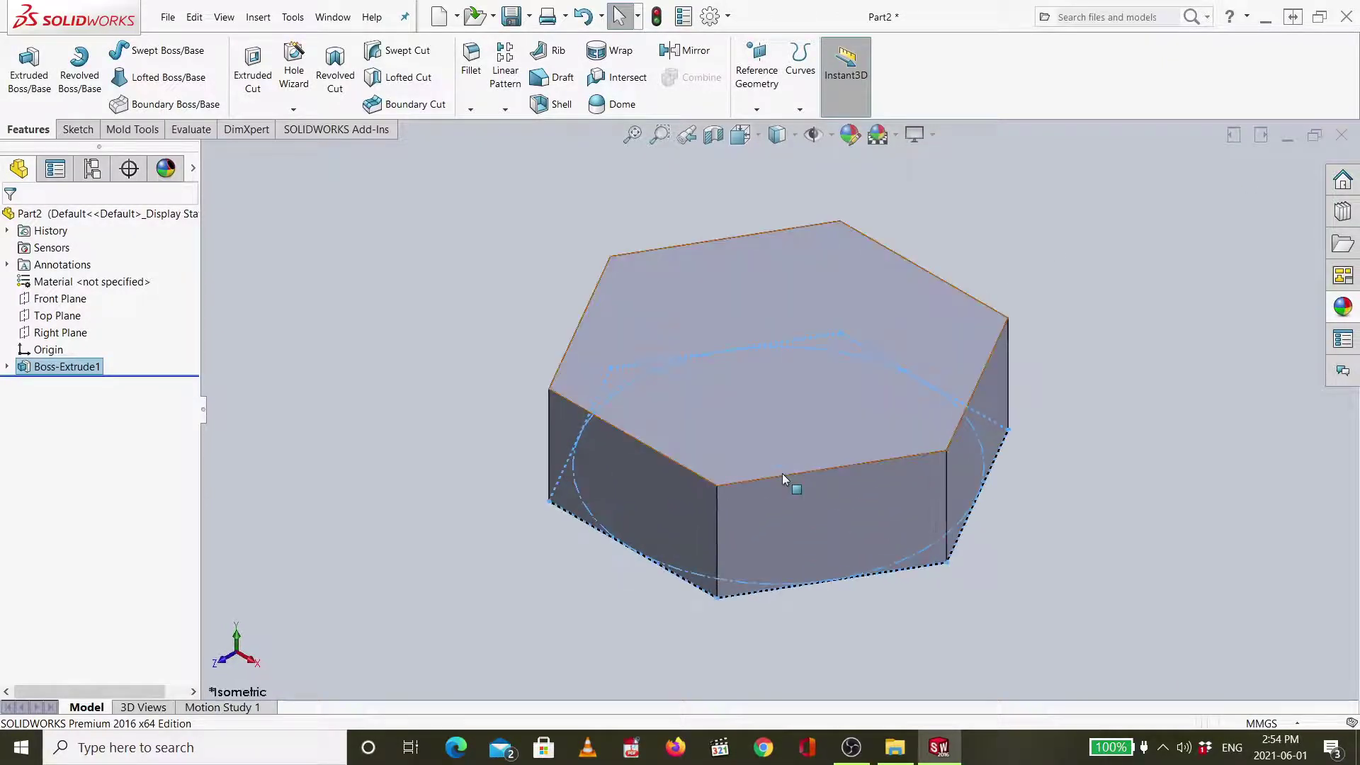
click(801, 315)
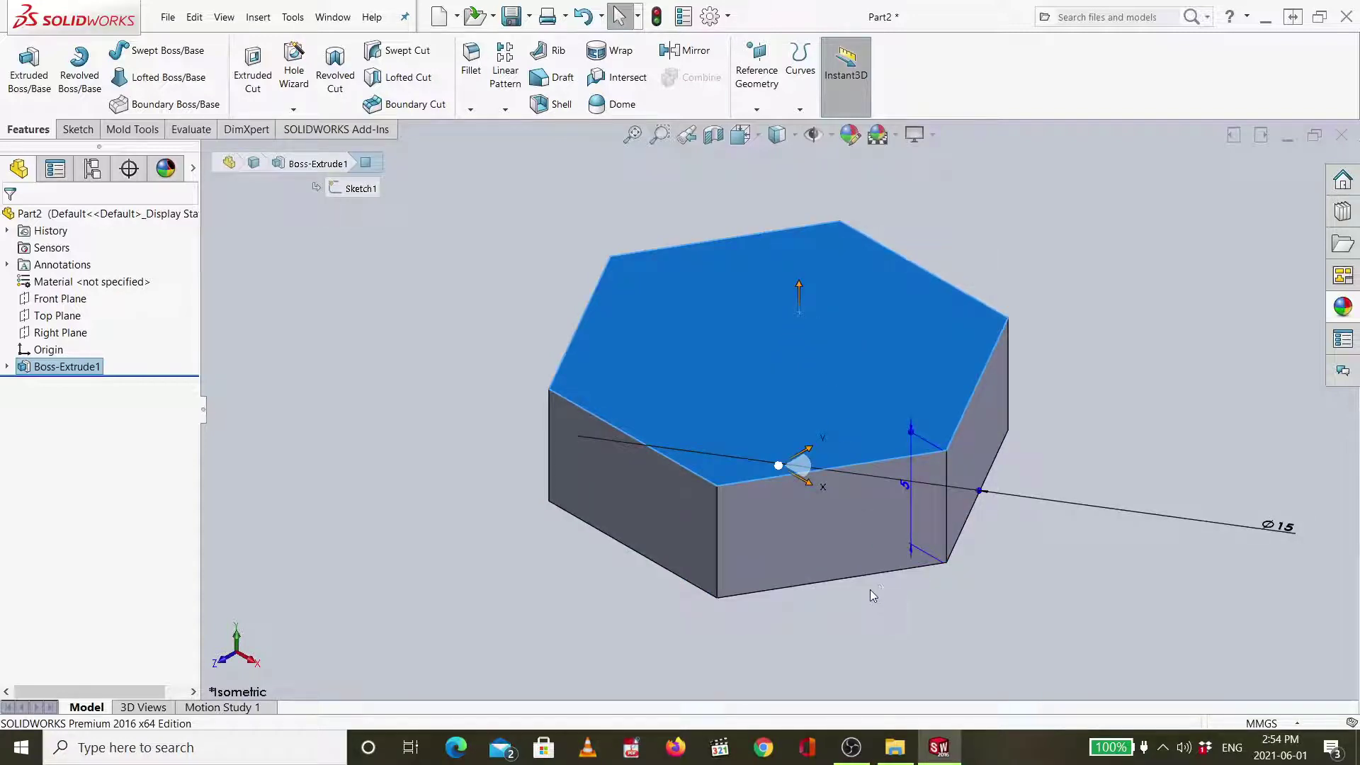
key(Up)
key(Up)
key(Up)
key(Up)
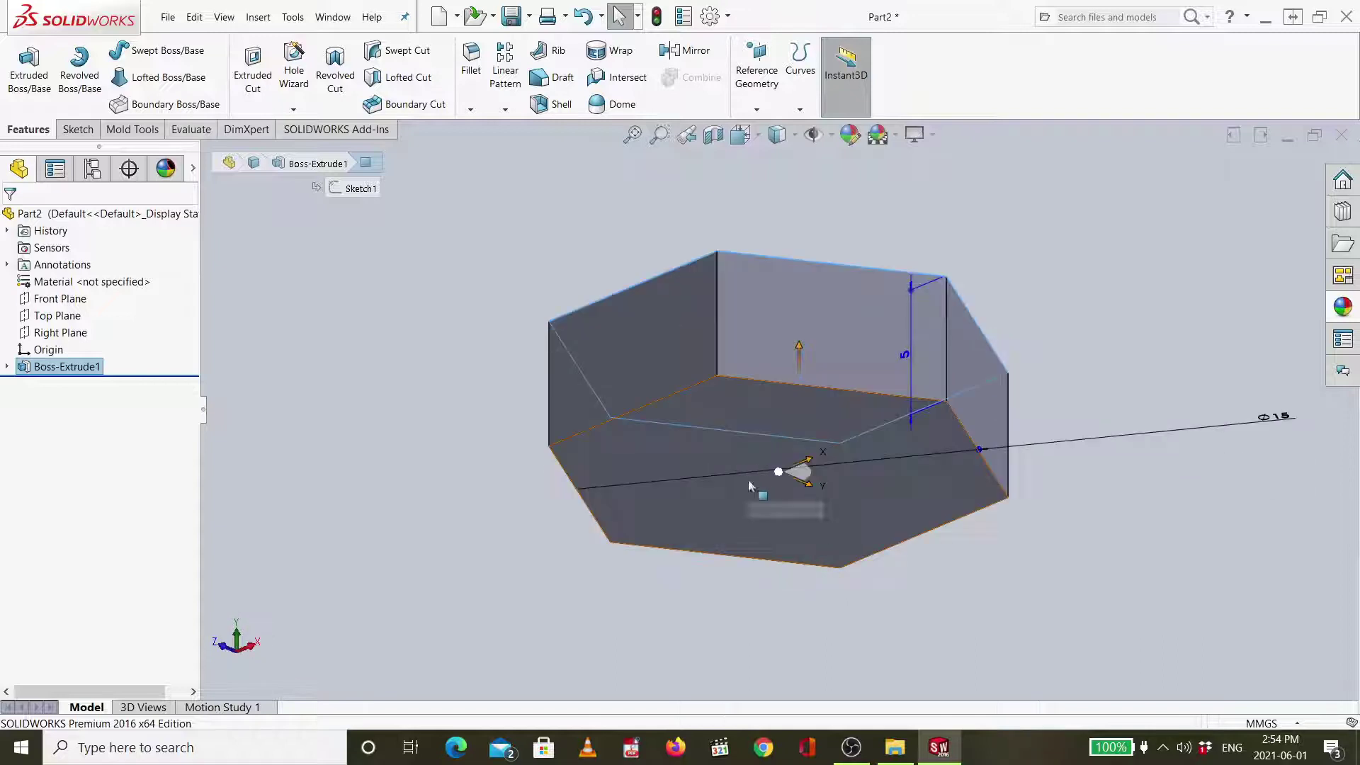
click(772, 469)
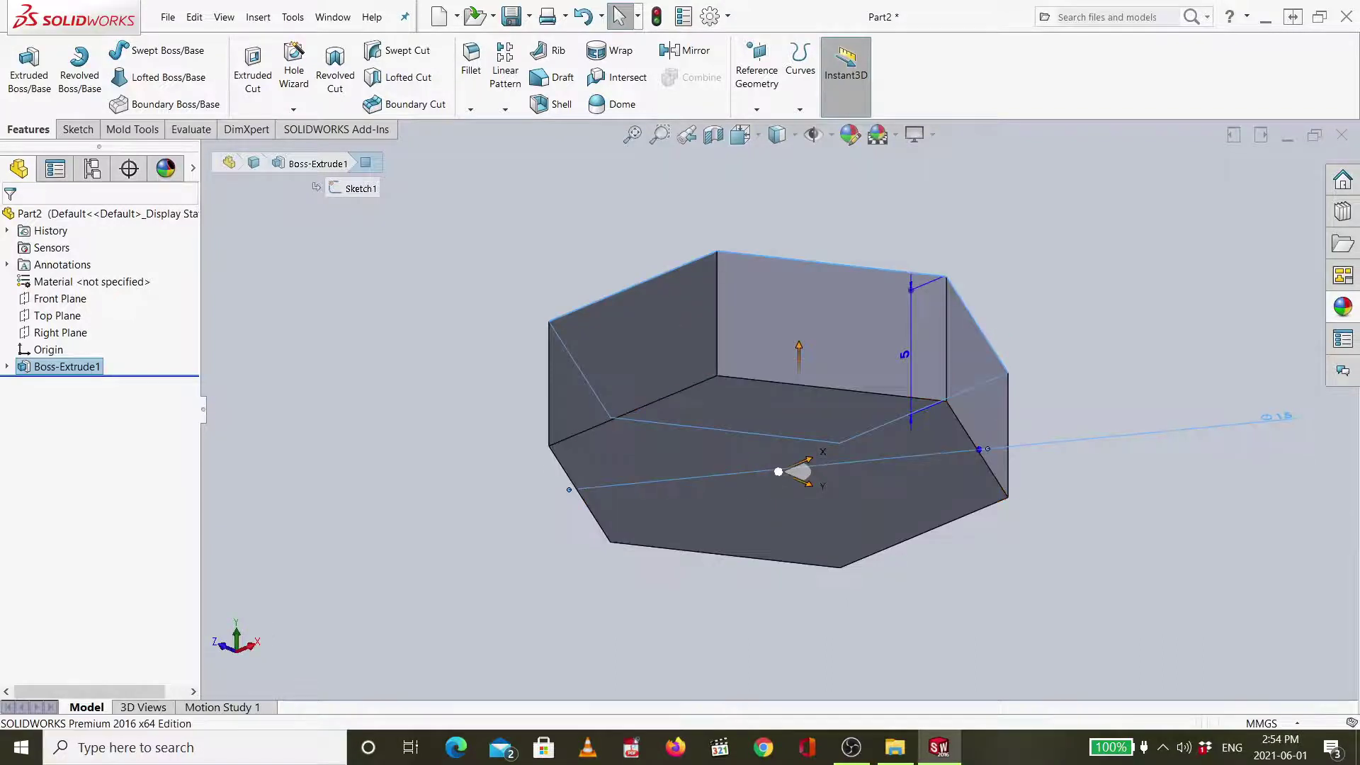
click(753, 517)
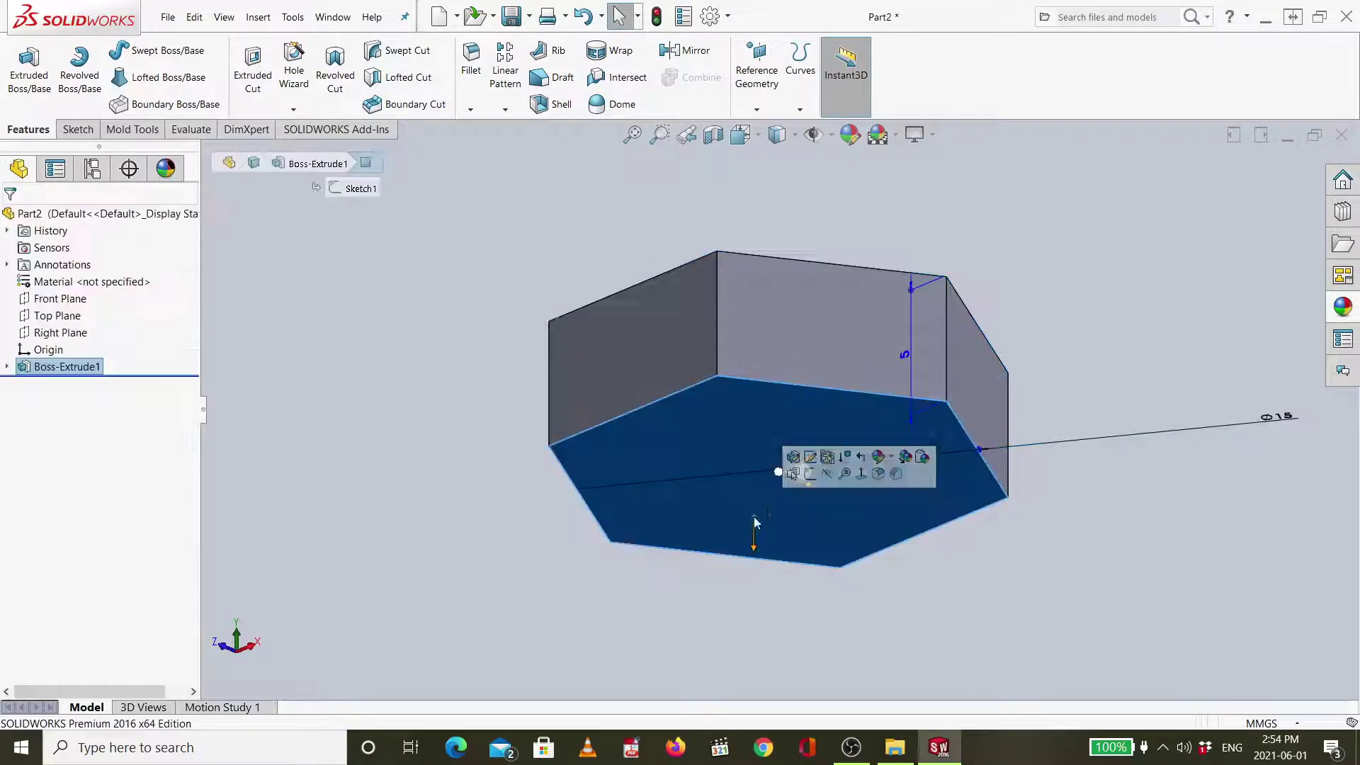
click(810, 473)
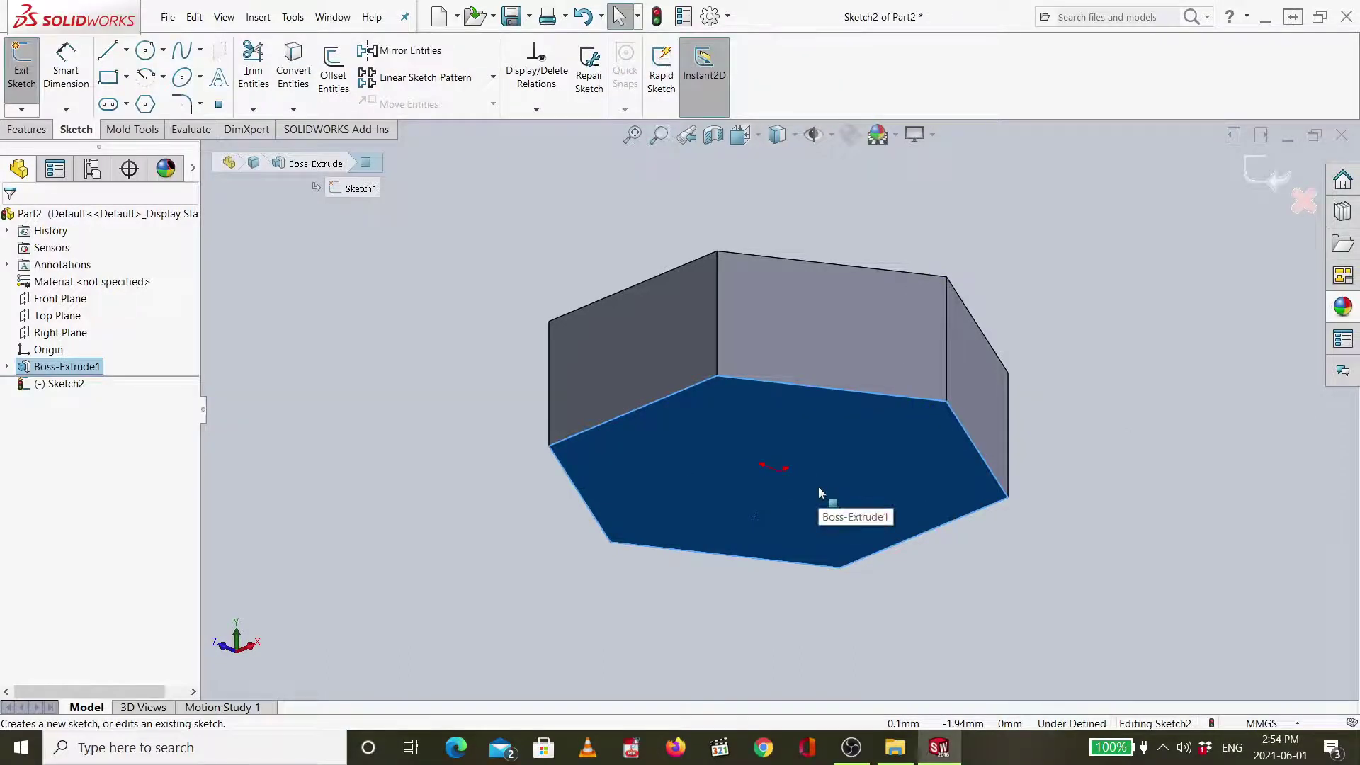
key(ctrl+7)
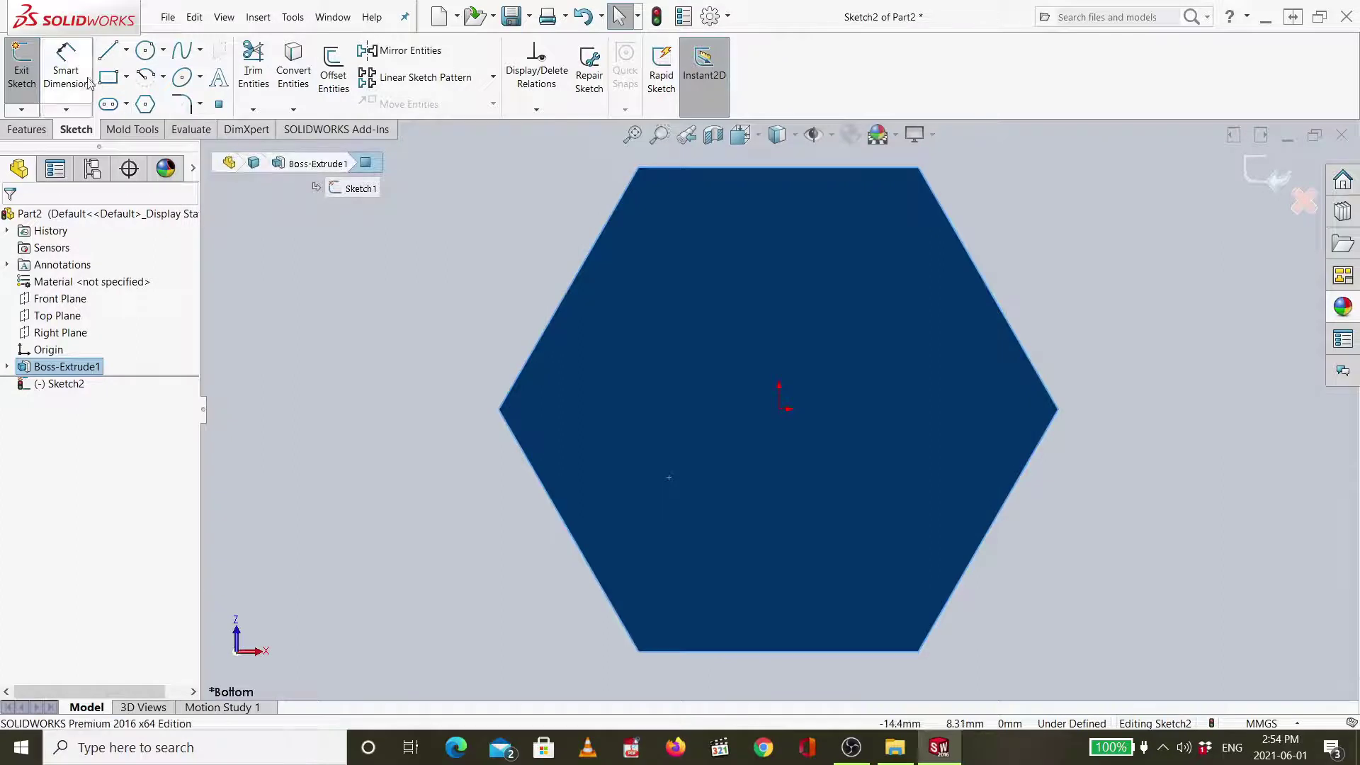
Sketch a circle centred on the origin on the head's underside and dimension its diameter at 10 mm.
click(145, 50)
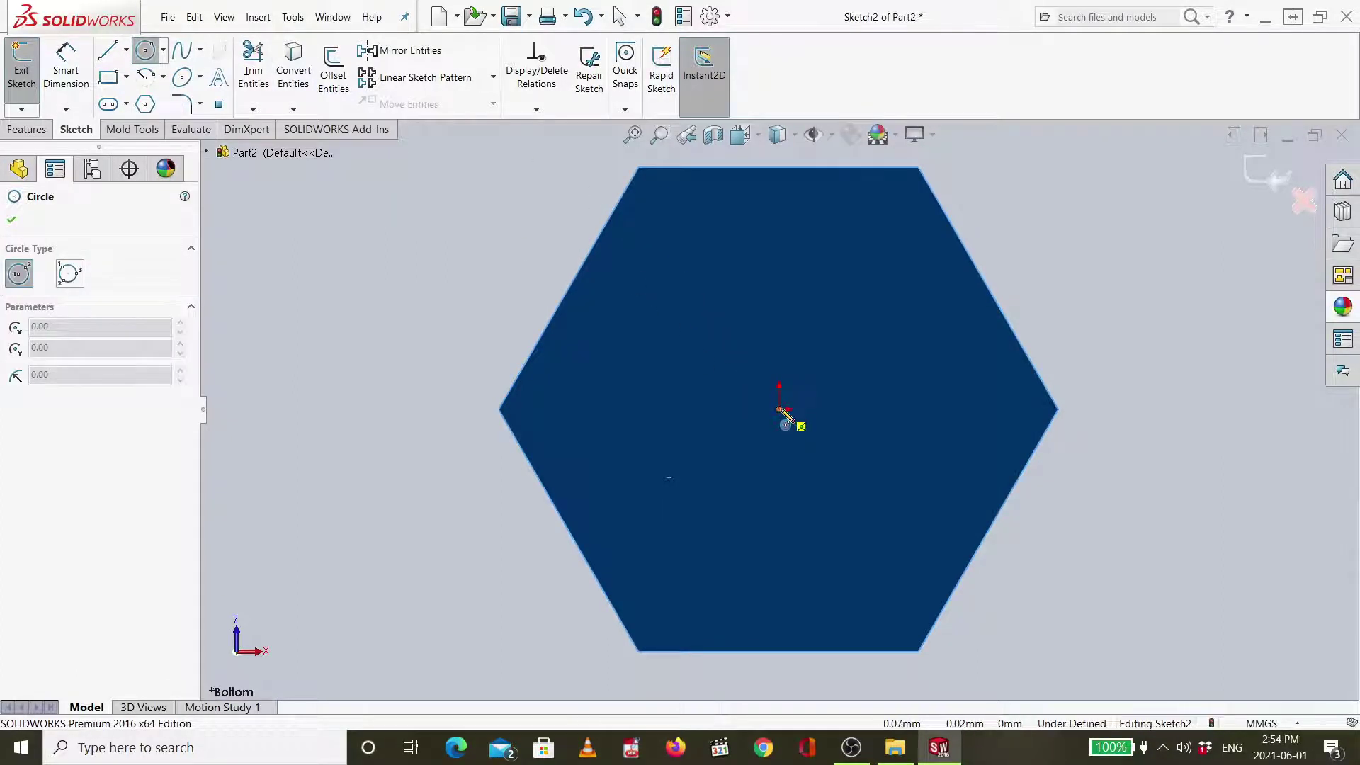
click(786, 415)
click(838, 496)
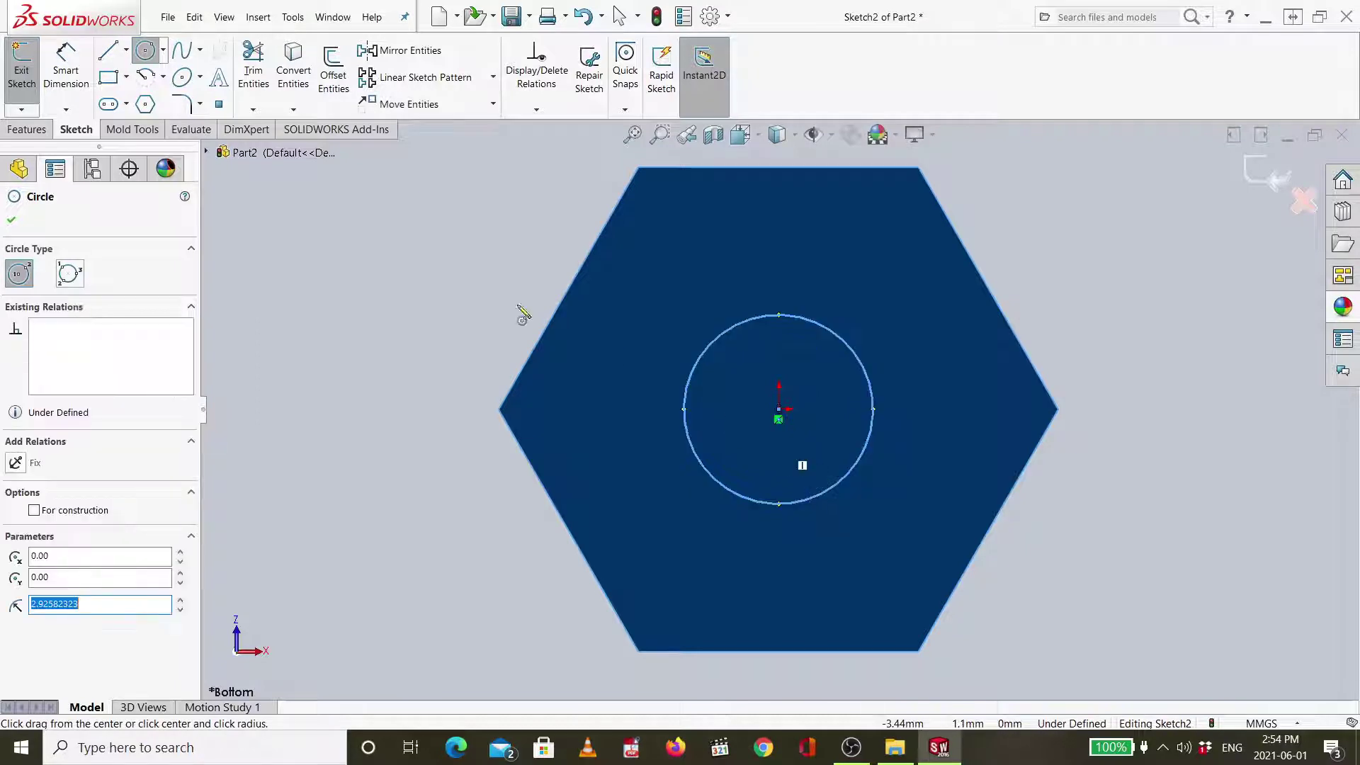
click(65, 63)
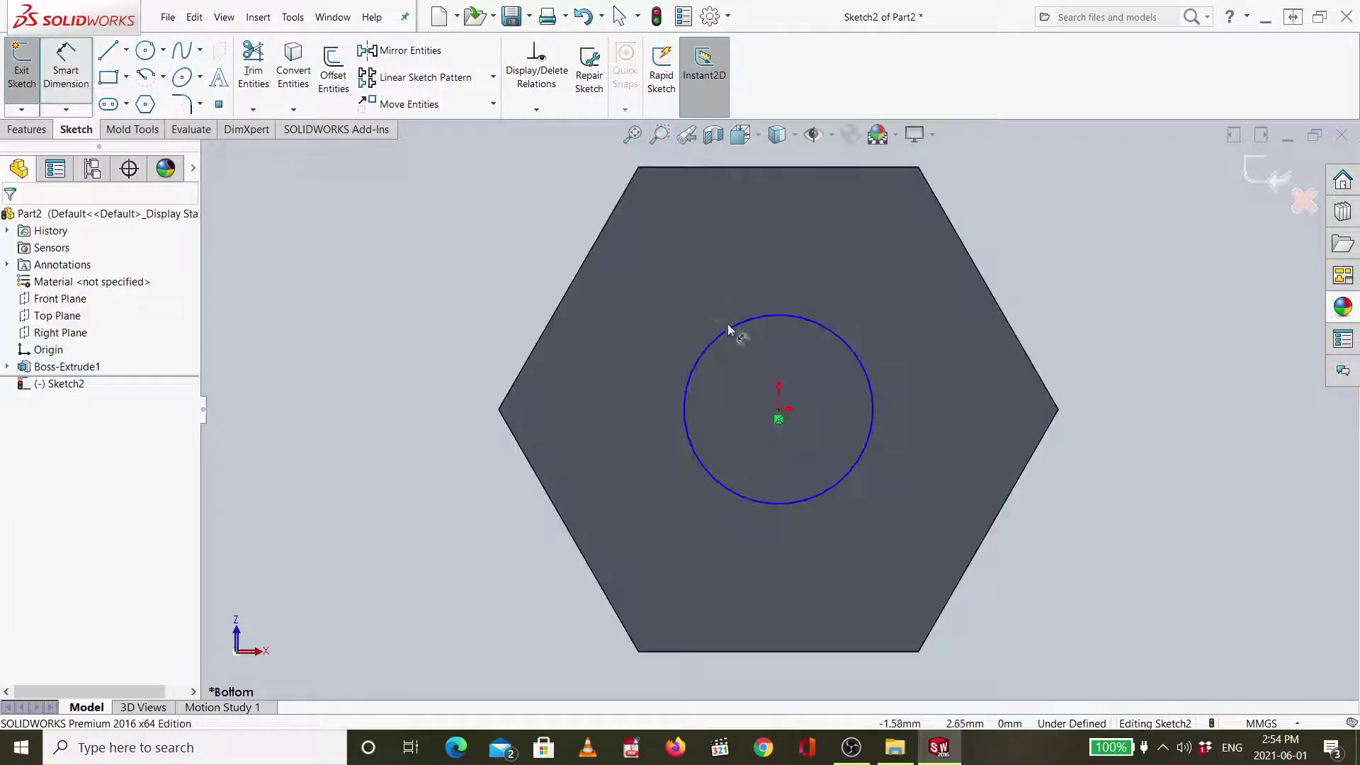
click(432, 189)
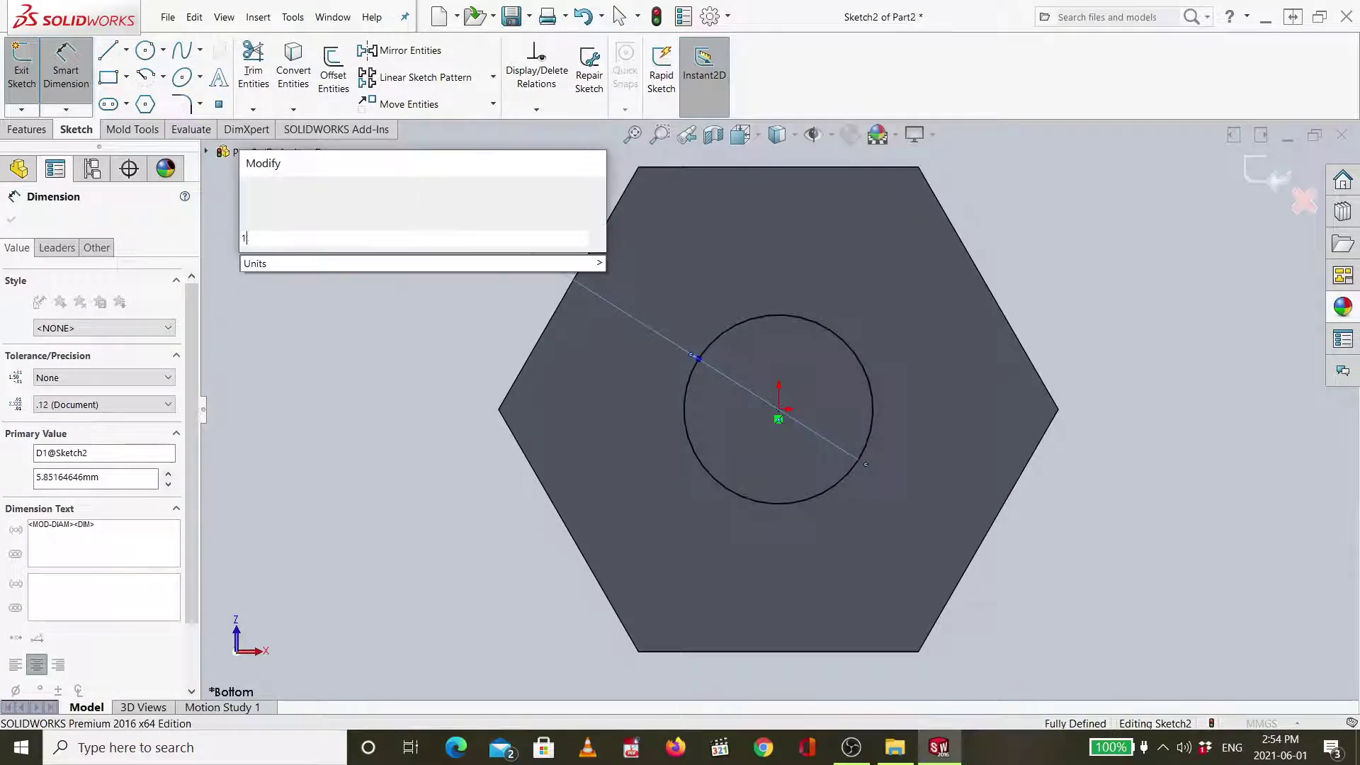
key(Return)
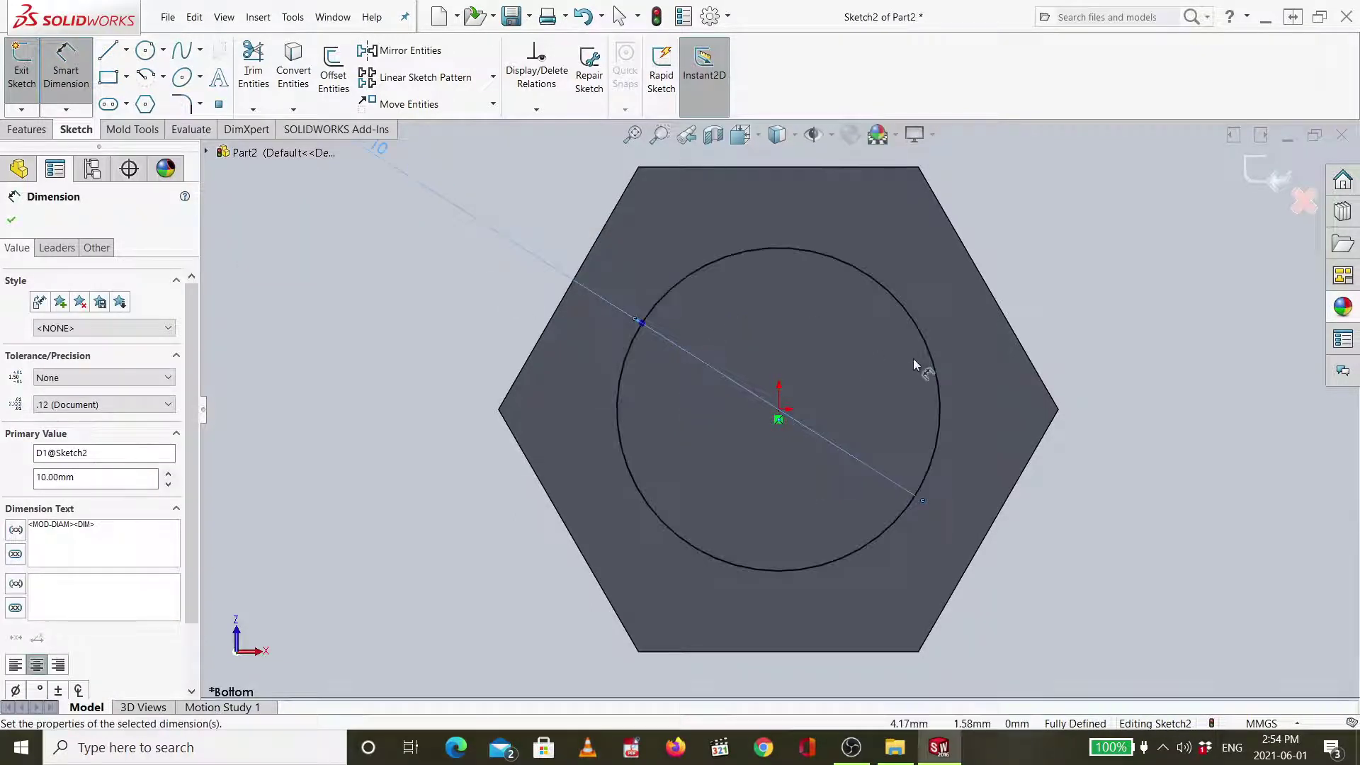
Extrude the 10 mm circle 30 mm from the head's underside, merged with the existing body, to form the shank.
click(29, 129)
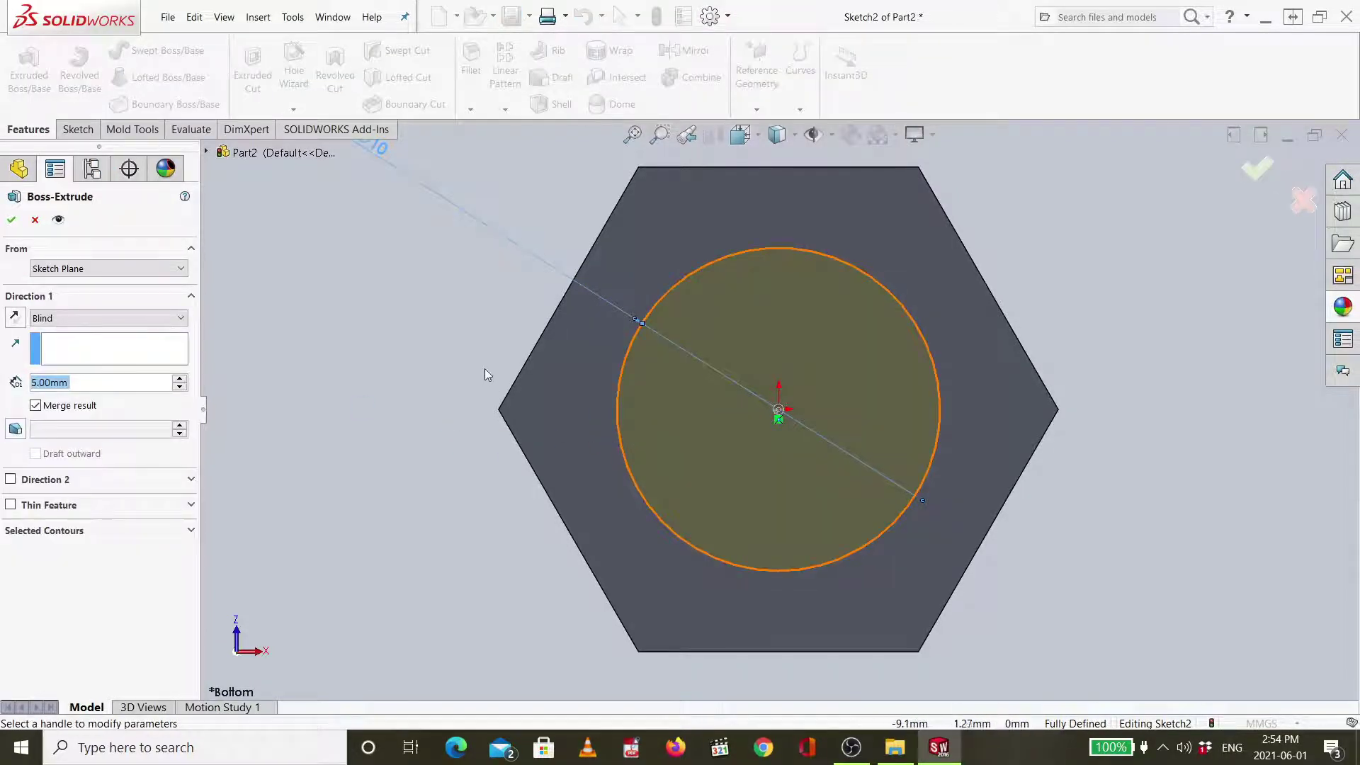
text(30)
key(Return)
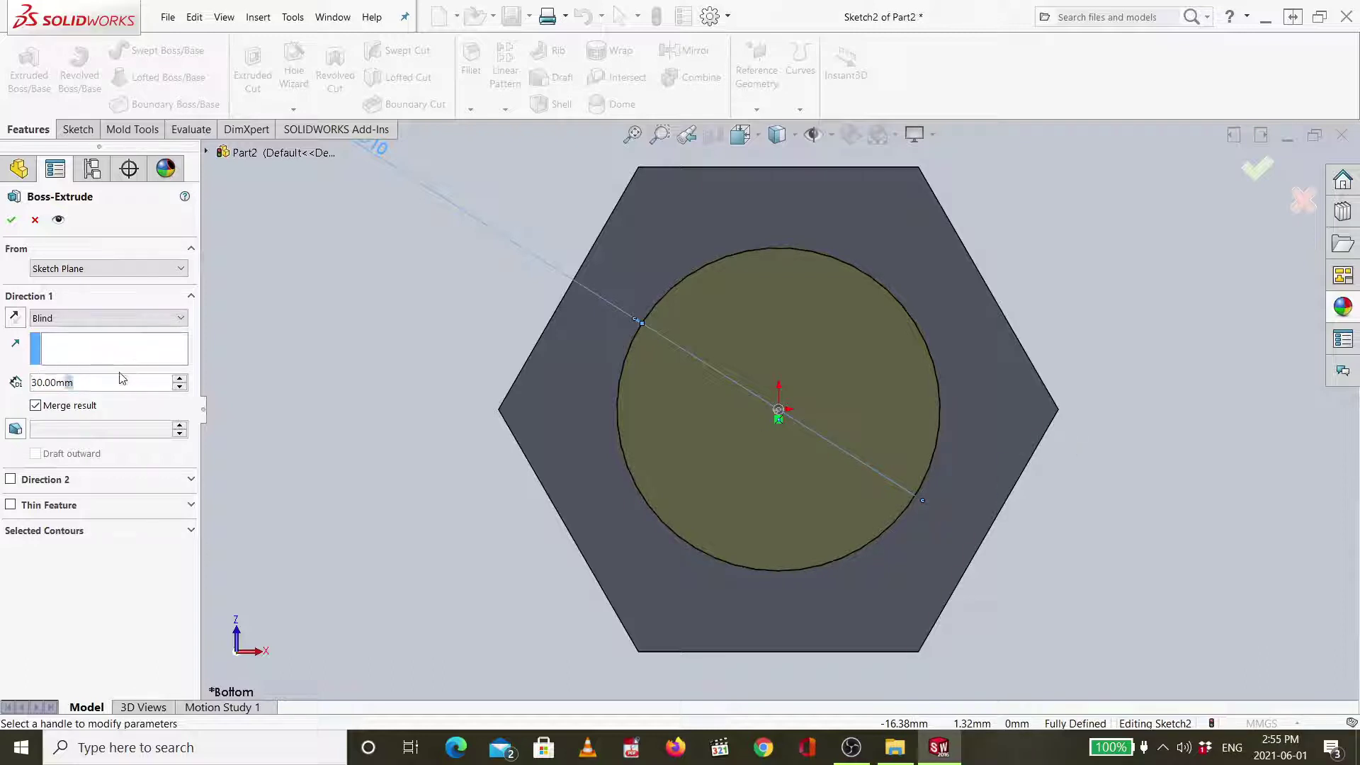
click(1255, 167)
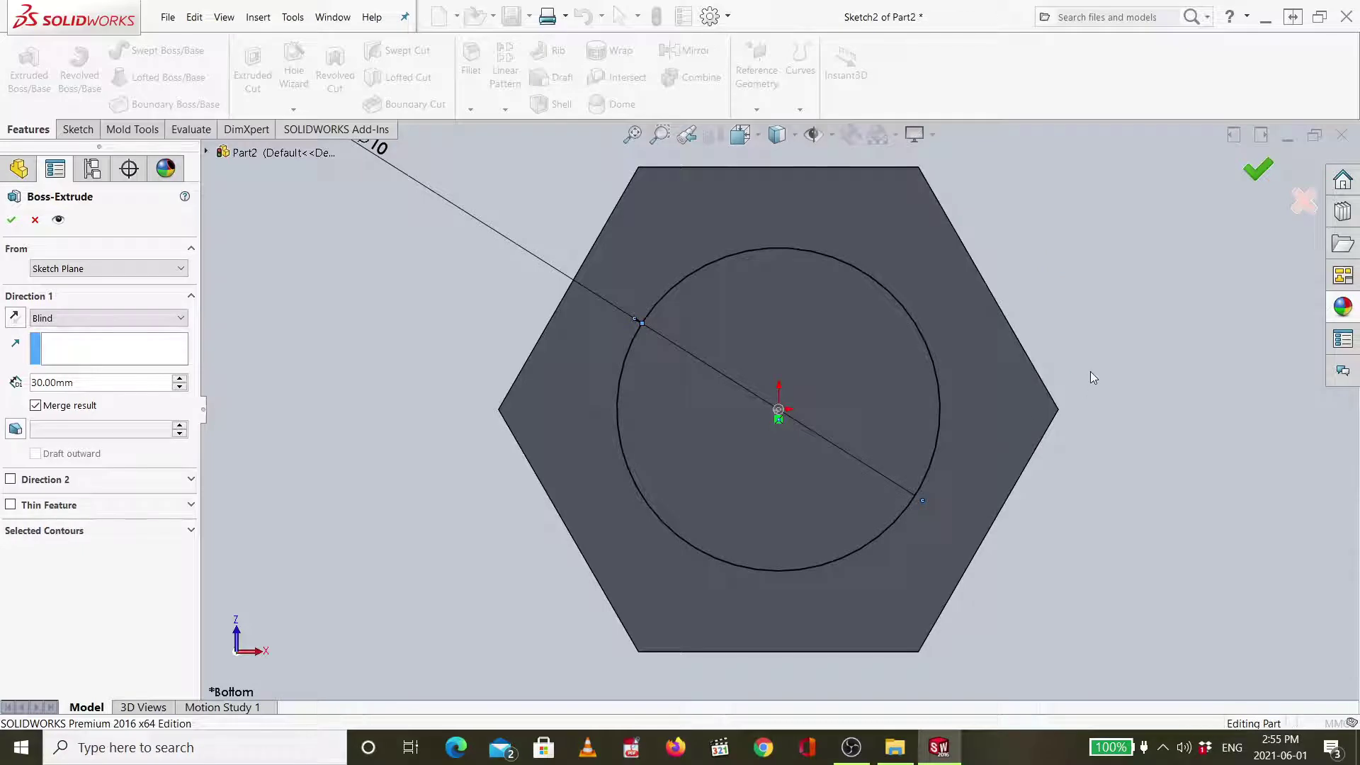
Start a new sketch on the top face of the hexagonal head.
key(ctrl+1)
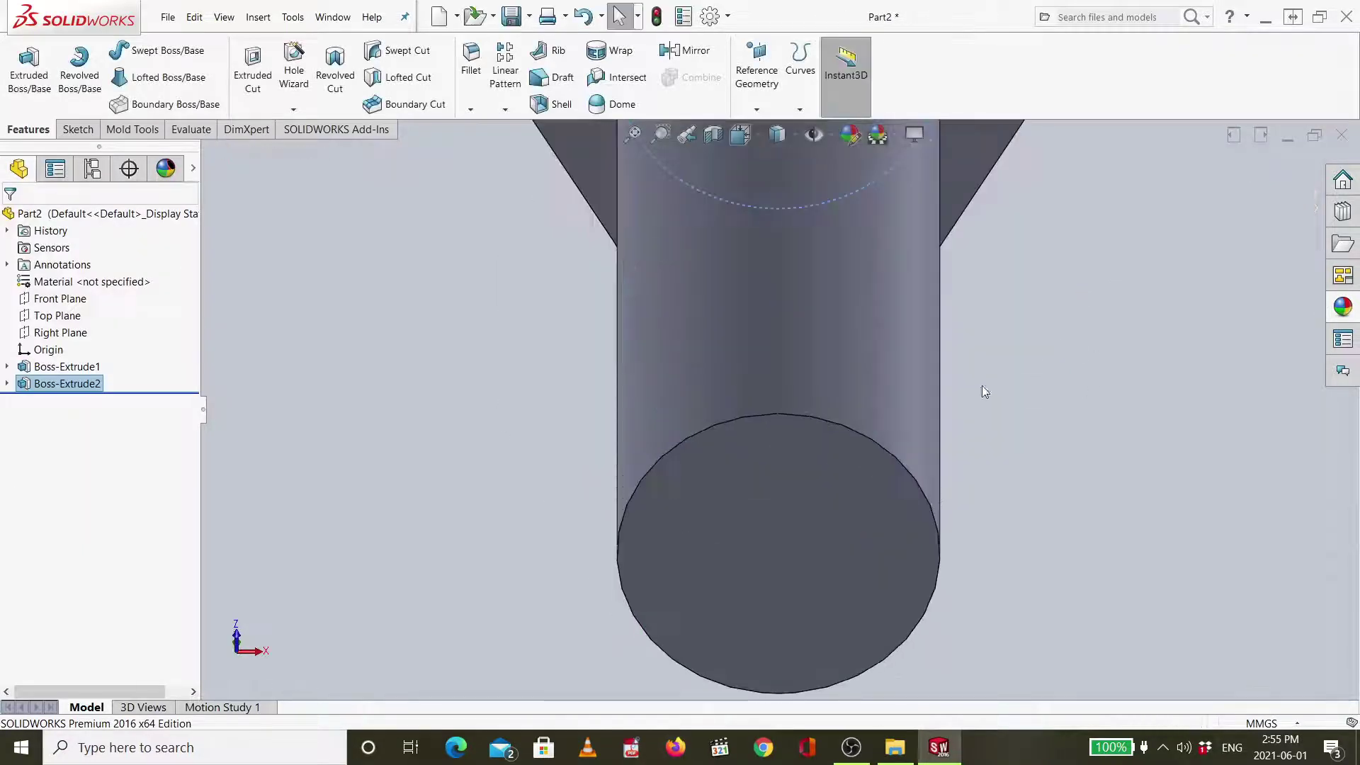
middle_drag(864, 297, 798, 331)
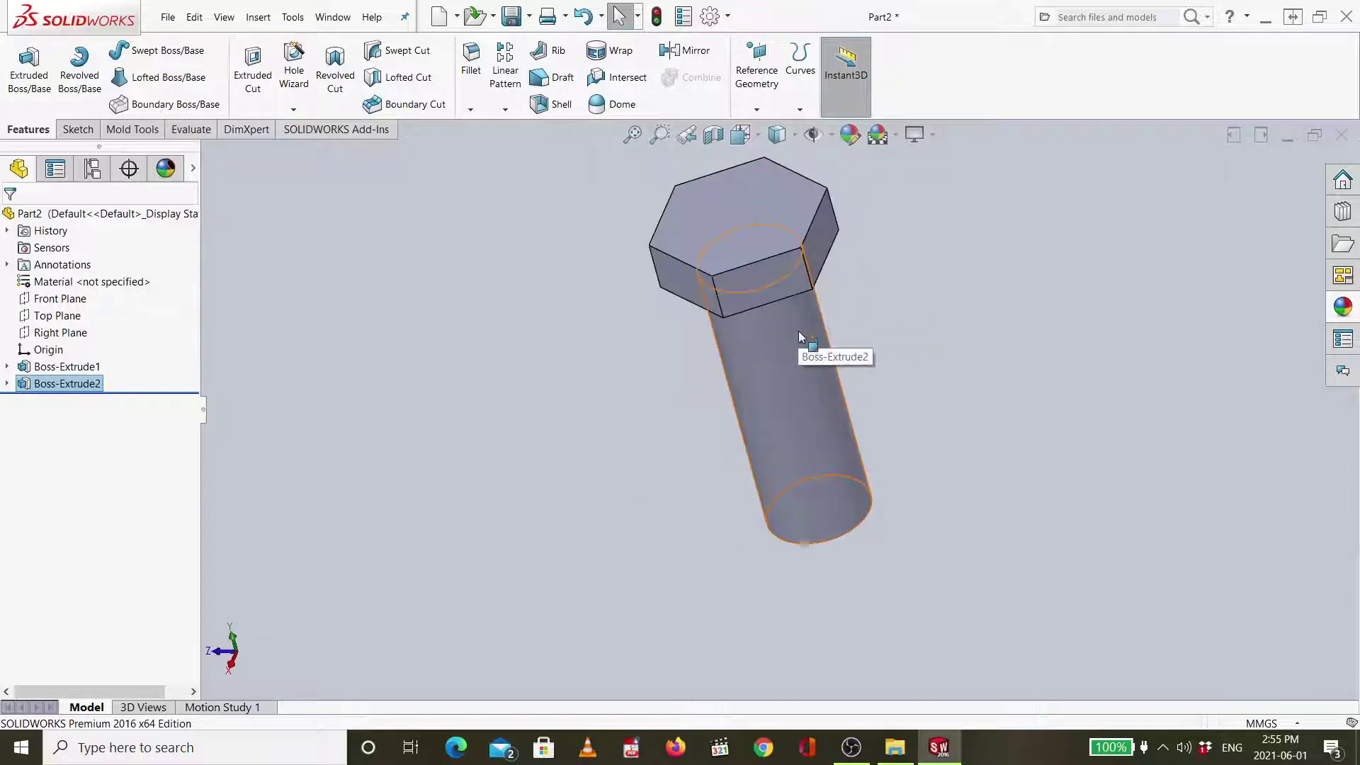
key(ctrl+7)
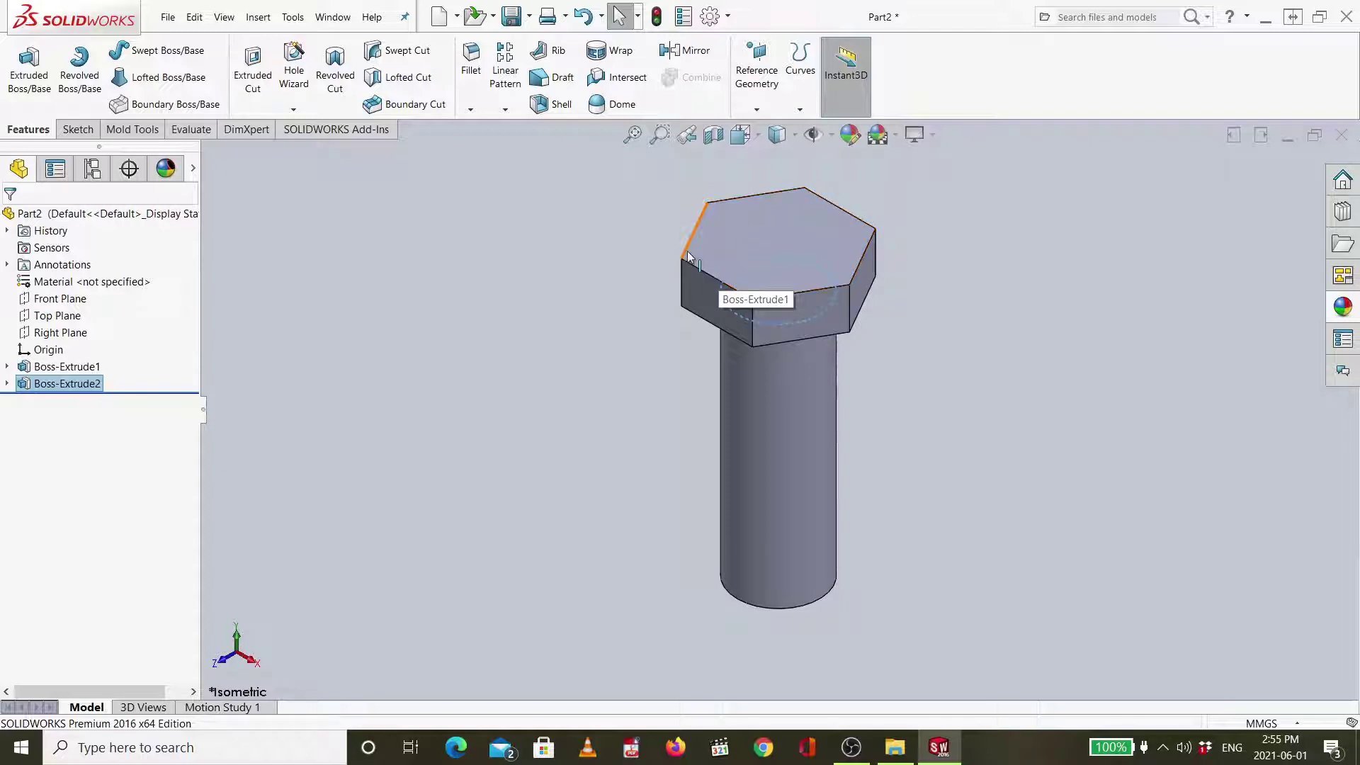
click(784, 239)
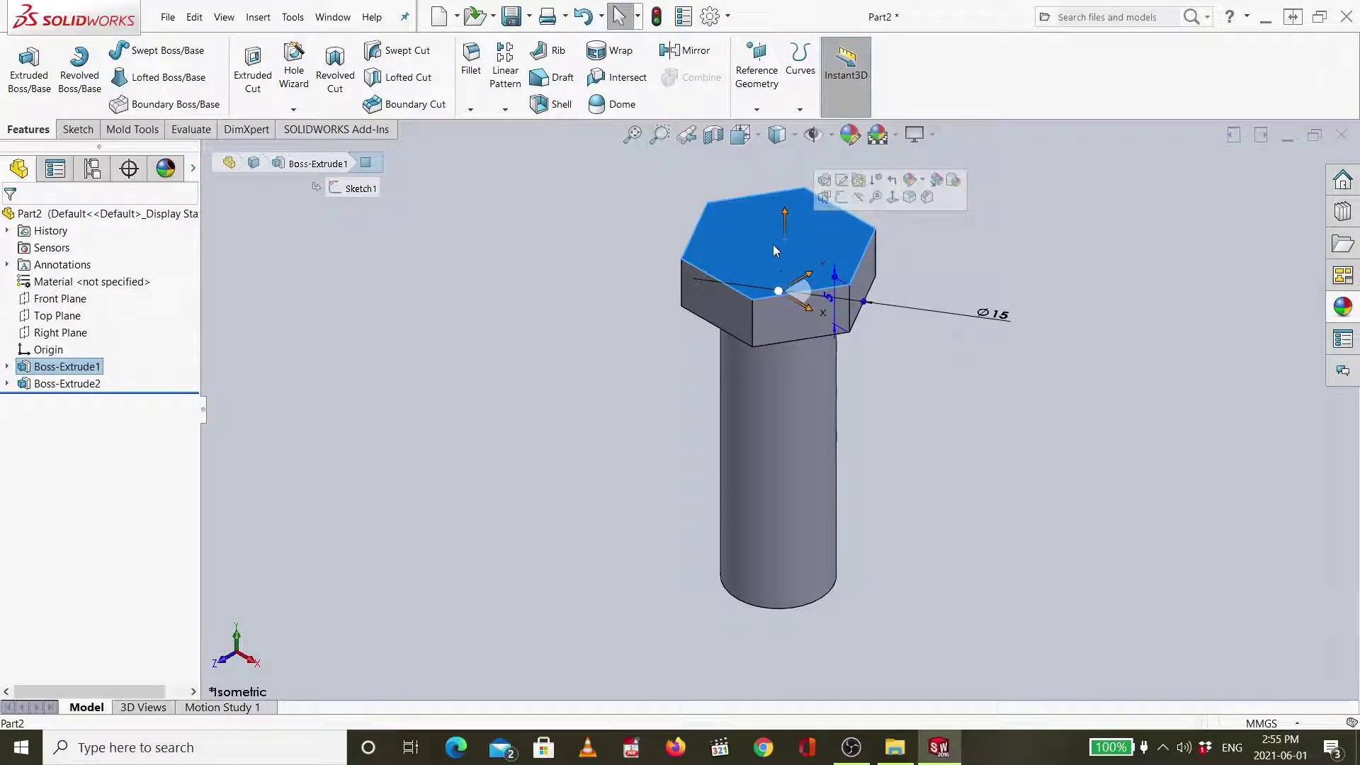
click(843, 197)
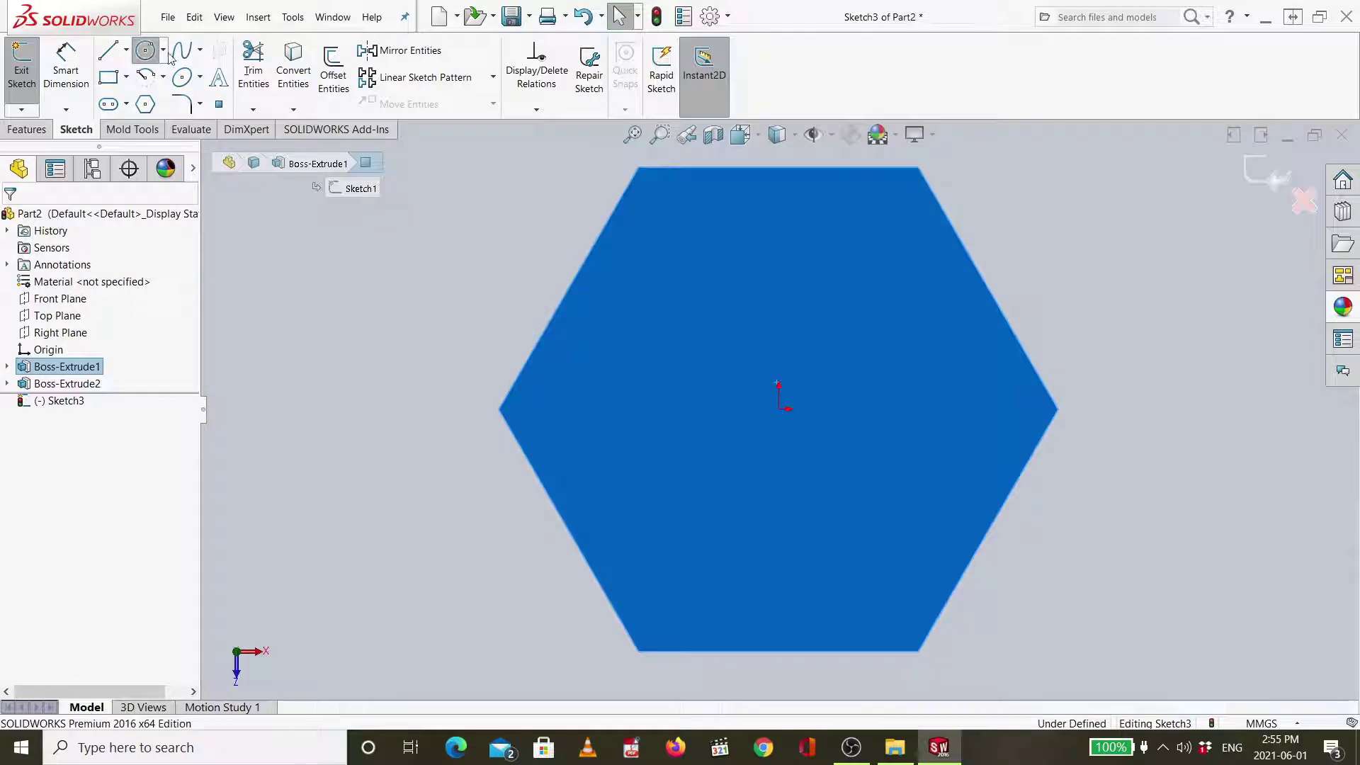
Sketch a circle of 7.5 mm radius centred on the origin, reaching the flats of the hexagon.
click(145, 49)
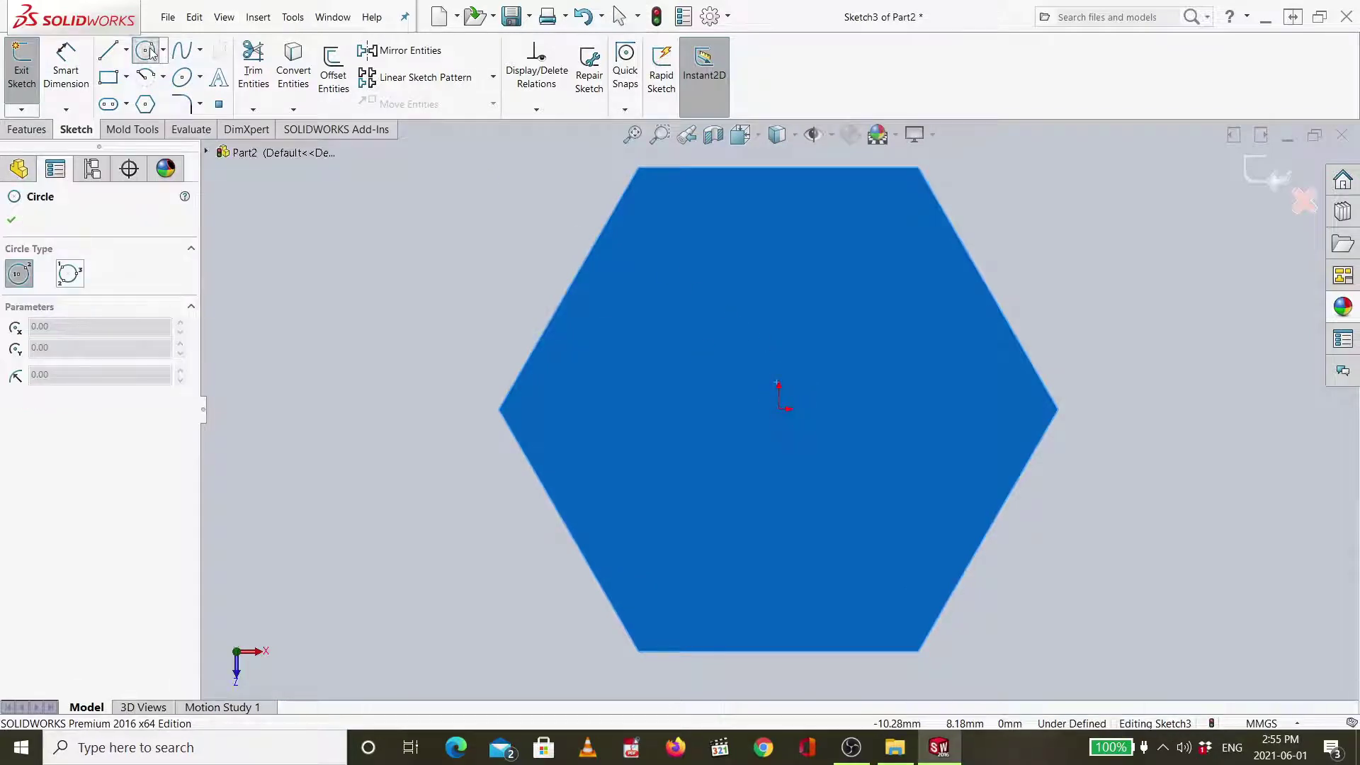
click(779, 408)
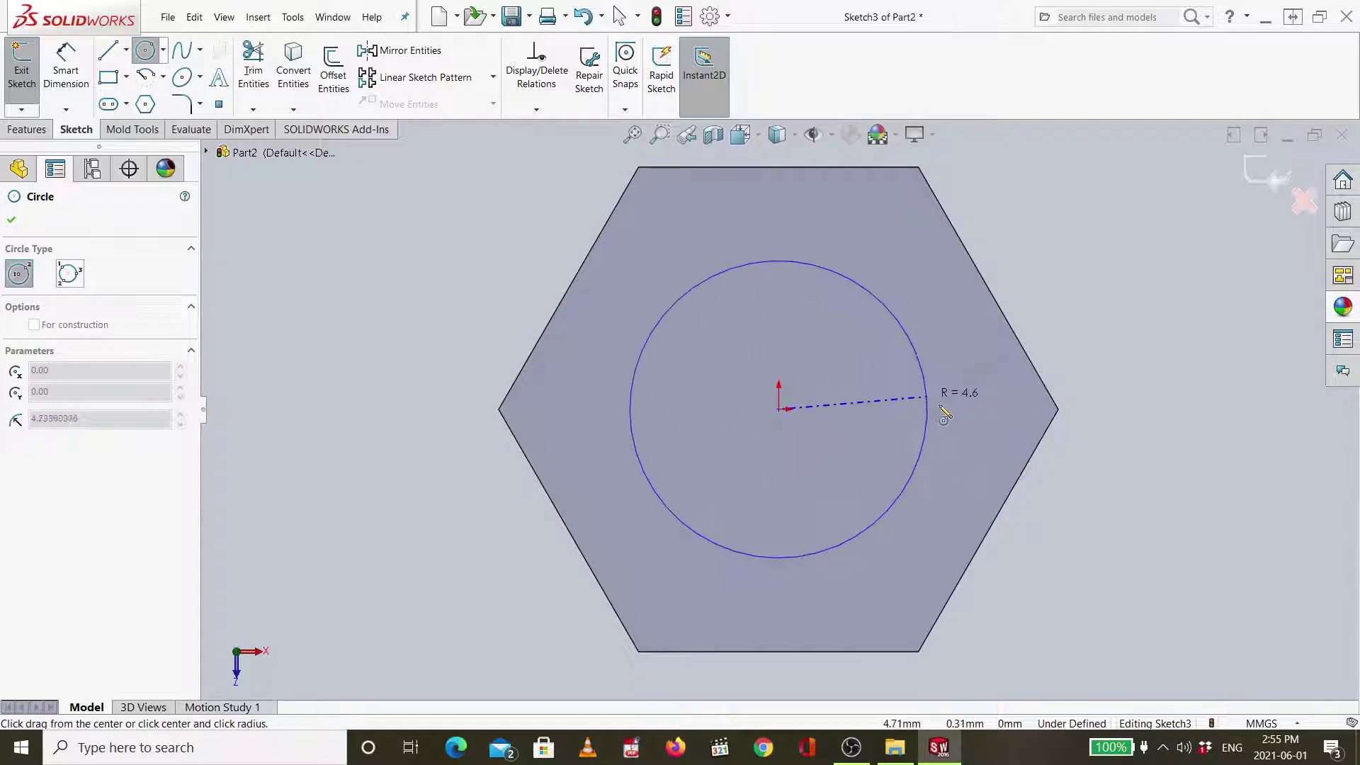
click(1002, 513)
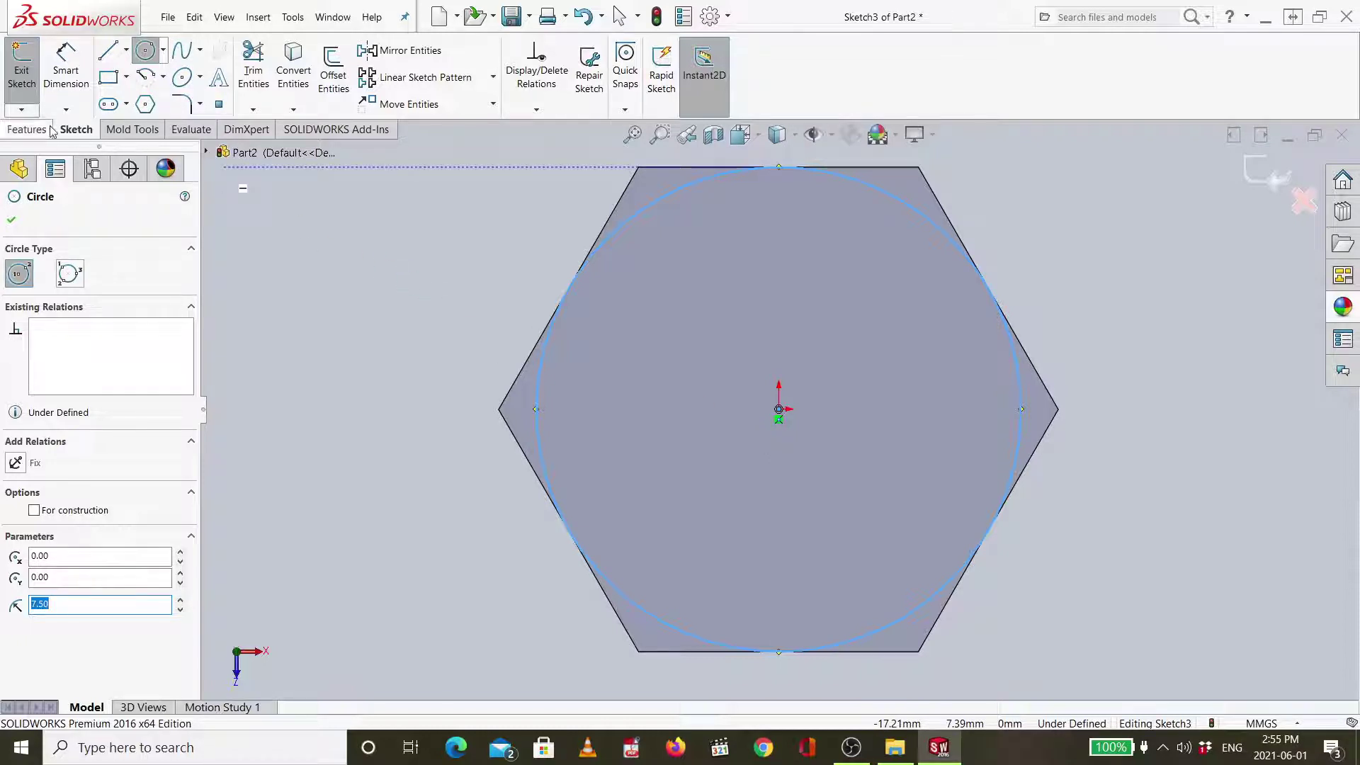
Set up a blind extruded cut from the circle, 10 mm deep, with the side to cut flipped.
click(28, 129)
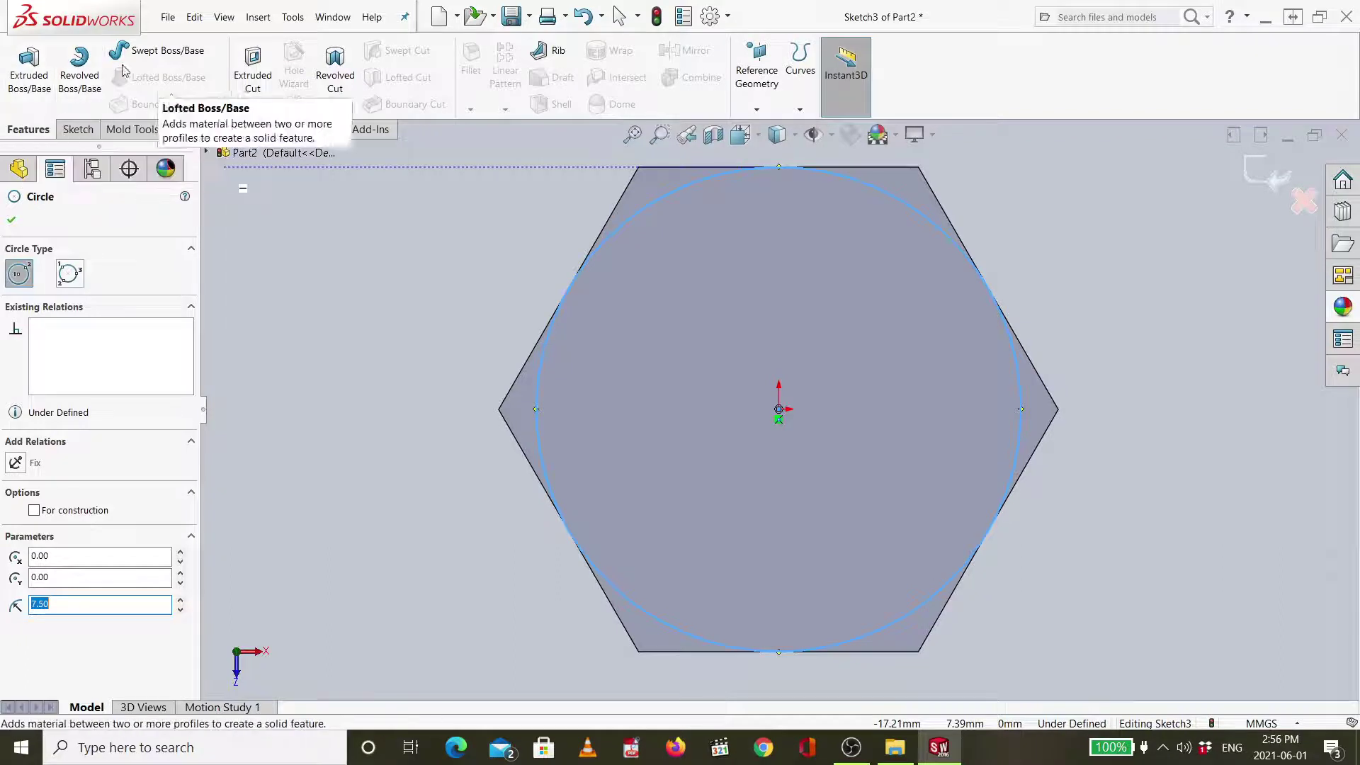
click(255, 78)
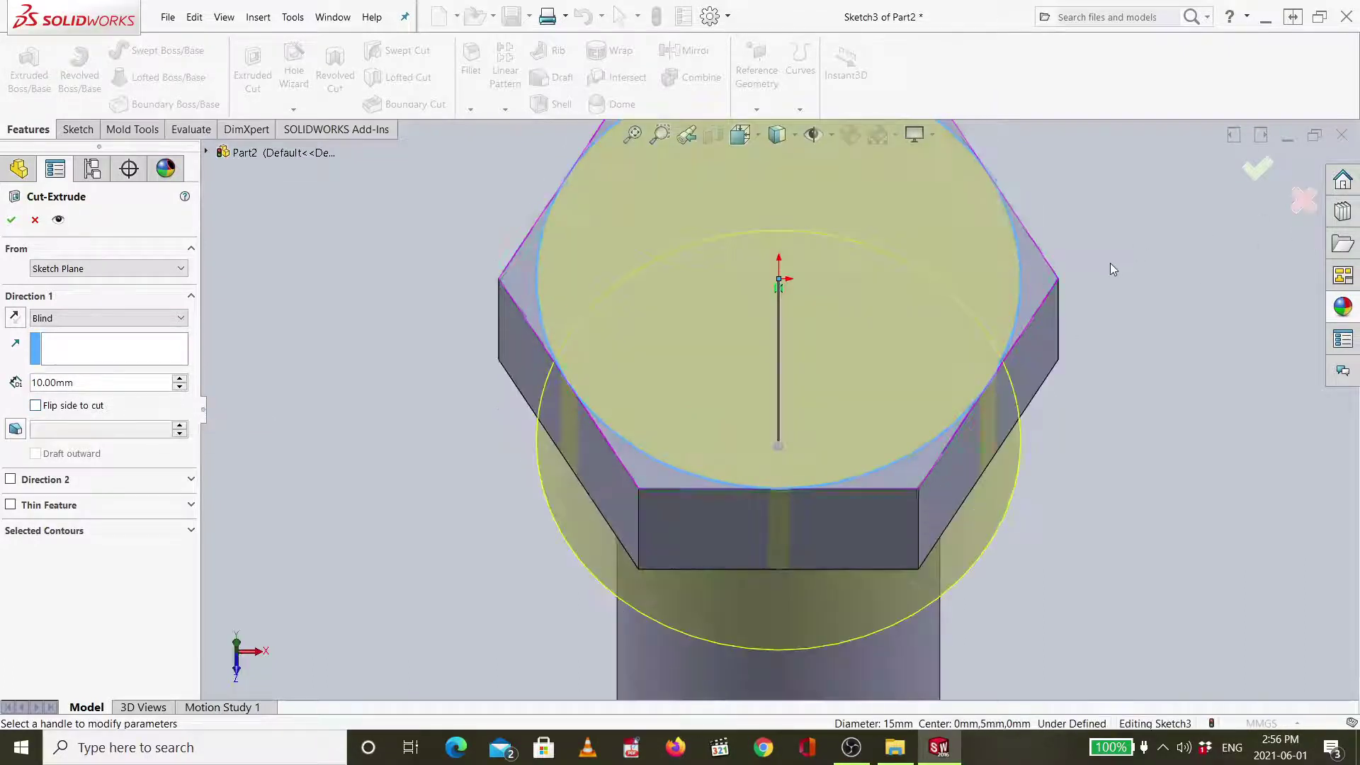
click(179, 379)
scroll(789, 501, up, 2)
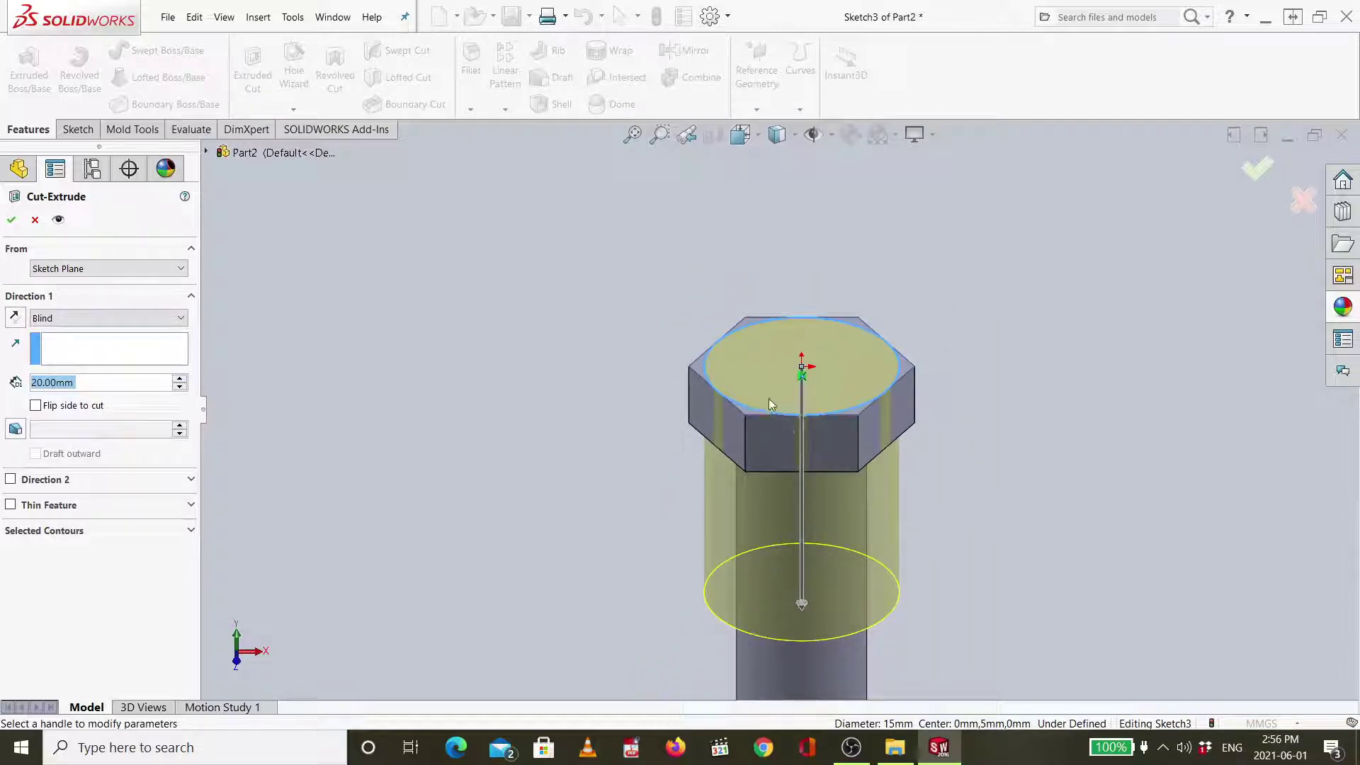
text(10)
key(Return)
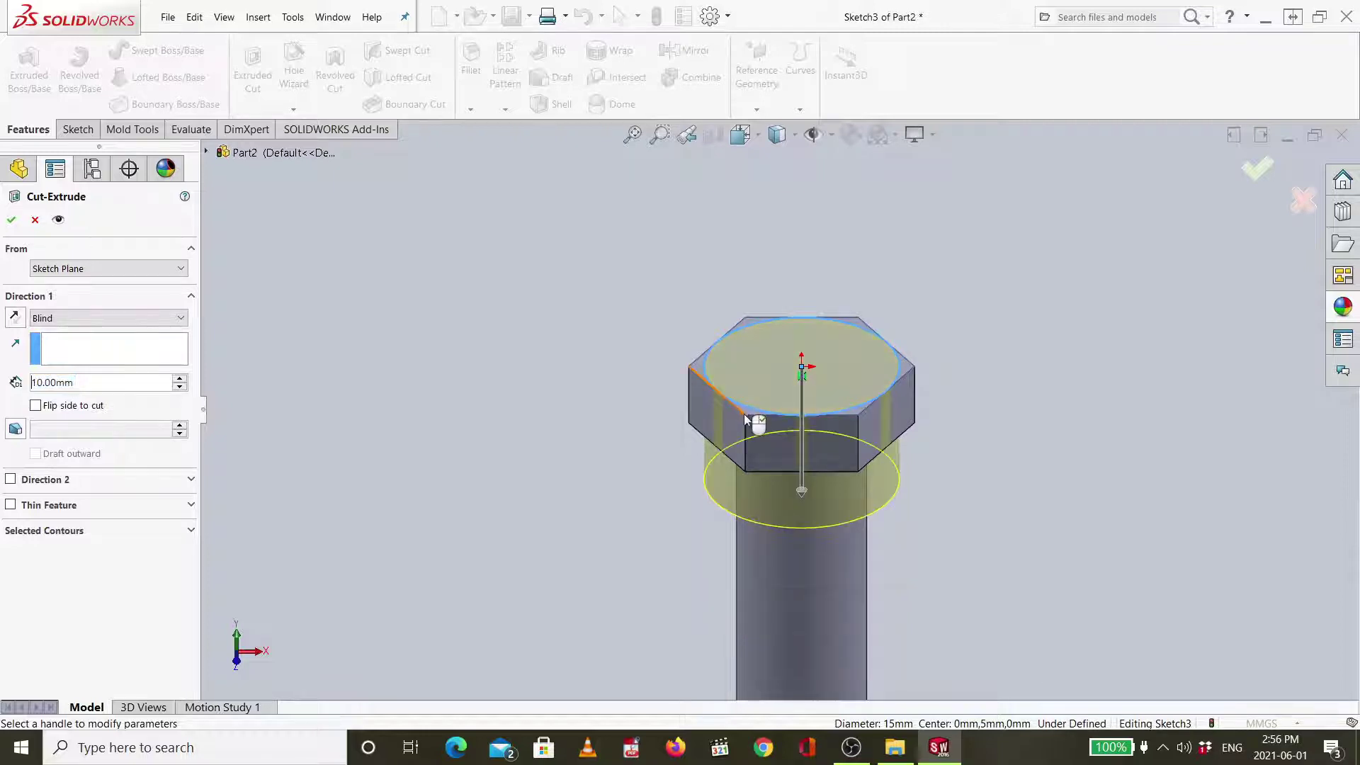
scroll(743, 412, down, 3)
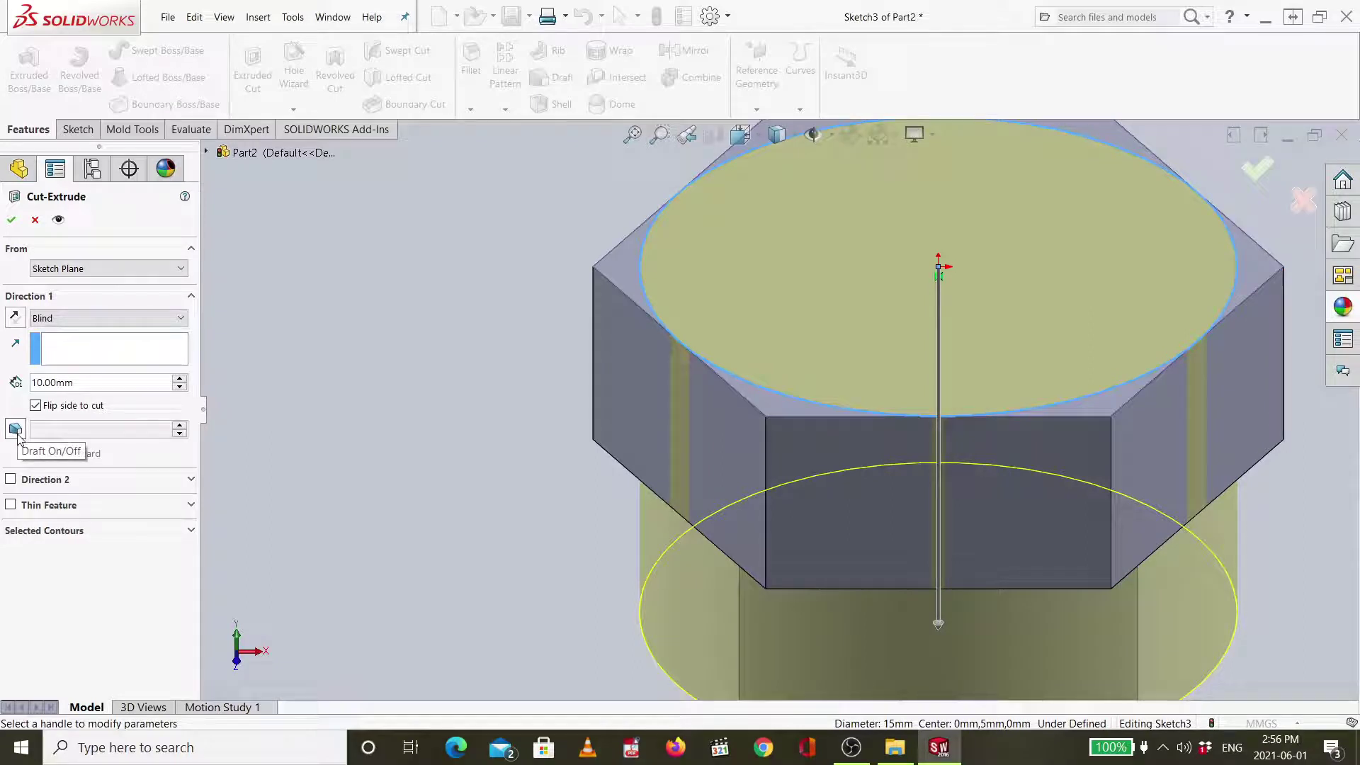
Enable draft on the head's extruded cut and set the draft angle to 45 degrees.
click(15, 430)
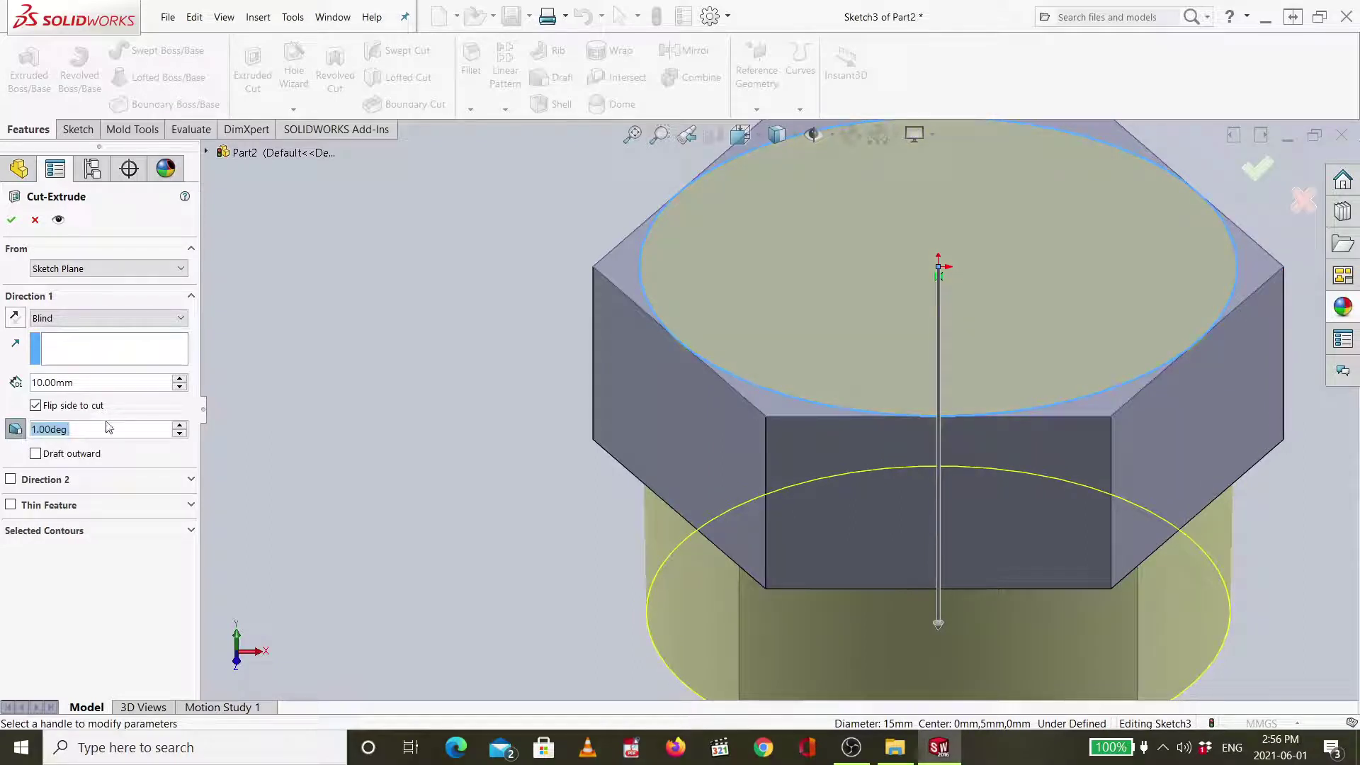
scroll(183, 429, up, 7)
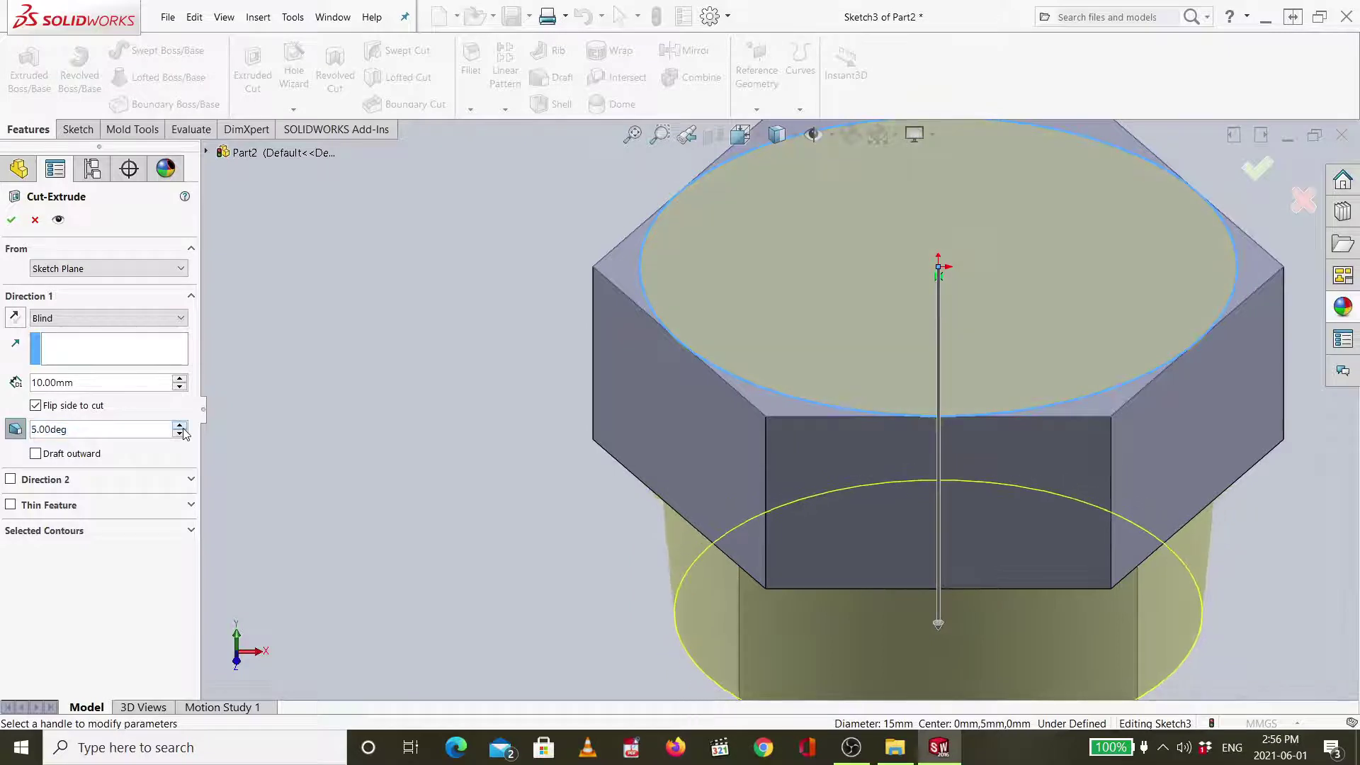
scroll(183, 430, up, 10)
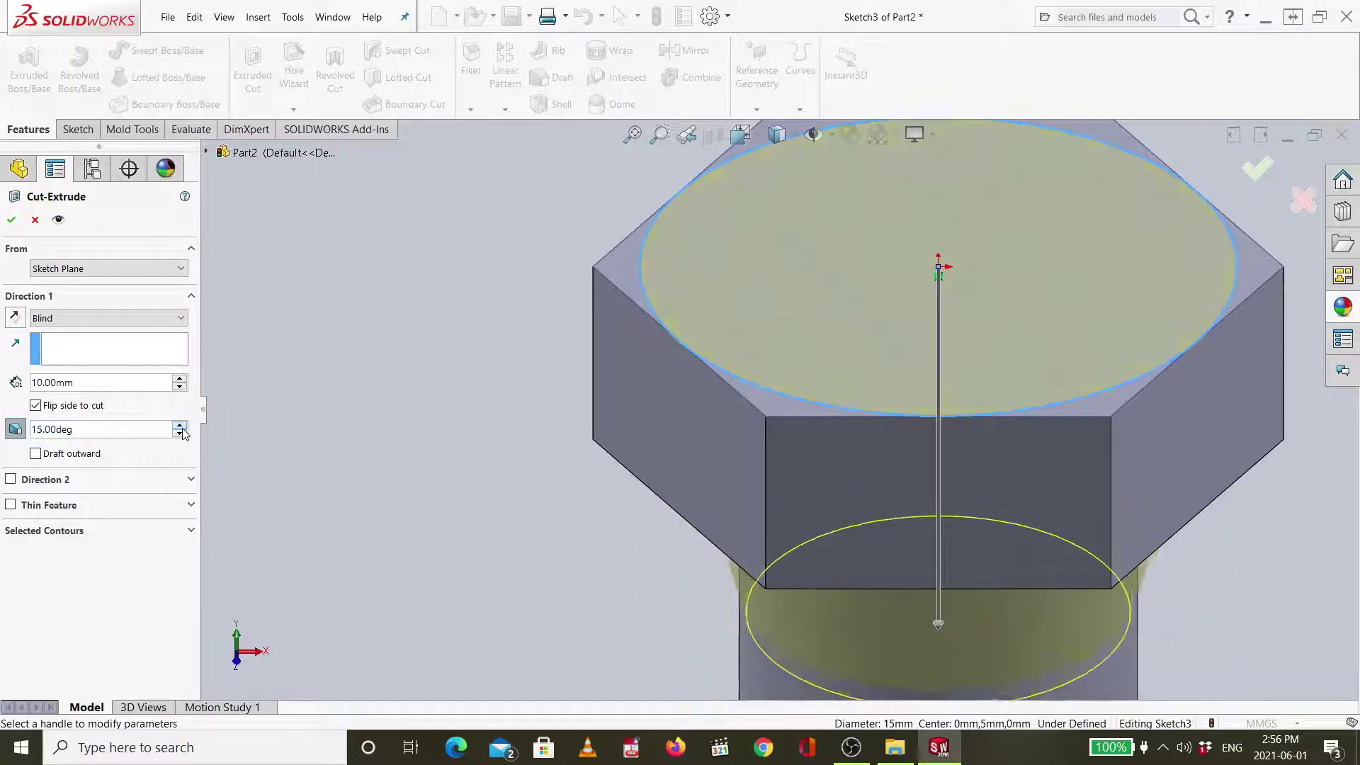
click(135, 430)
text(45)
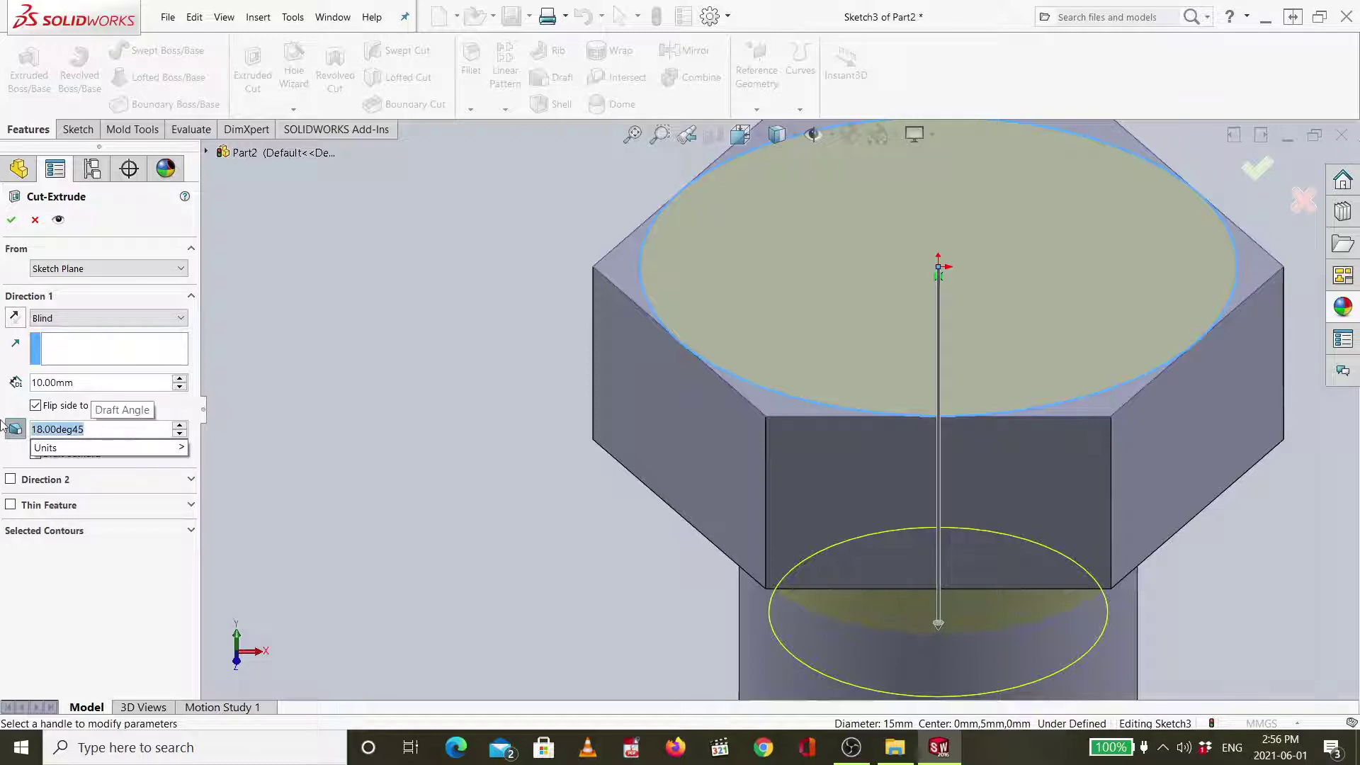
key(Return)
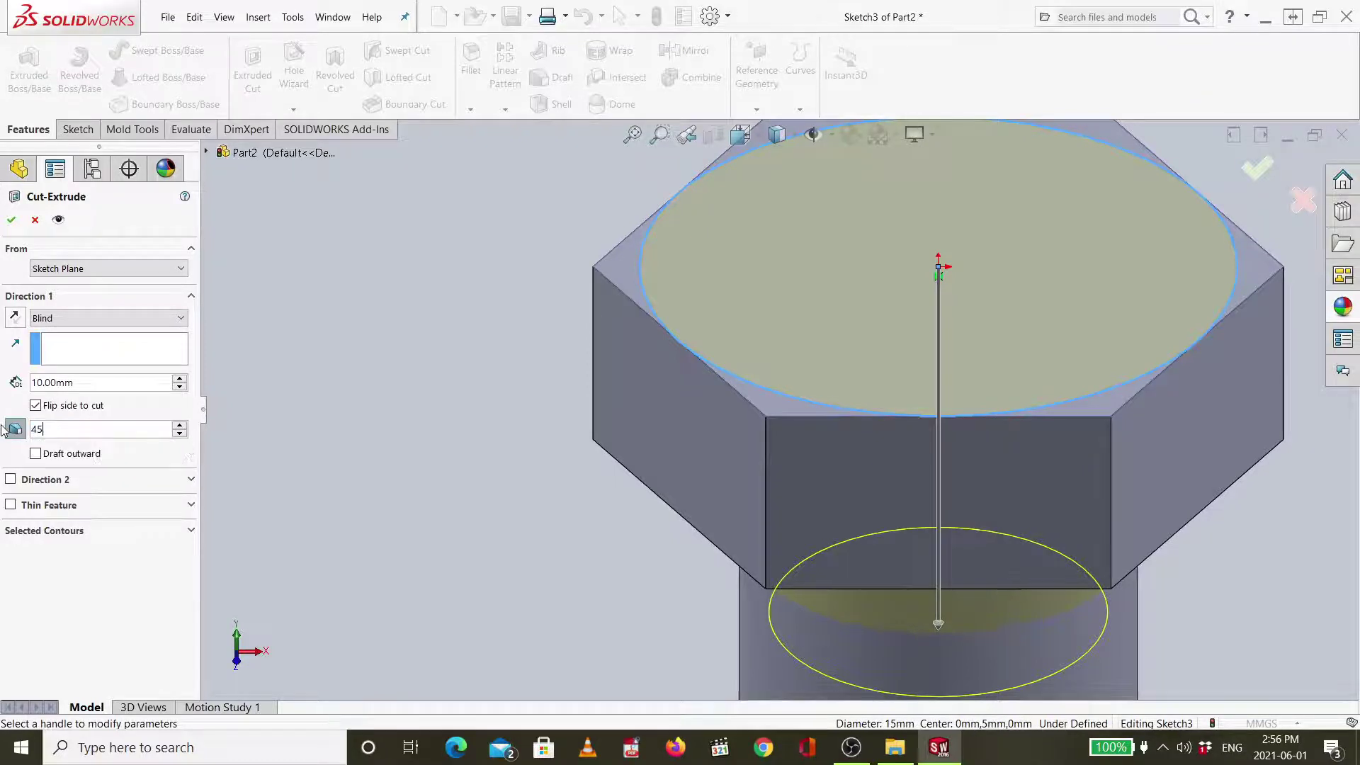
scroll(937, 500, up, 3)
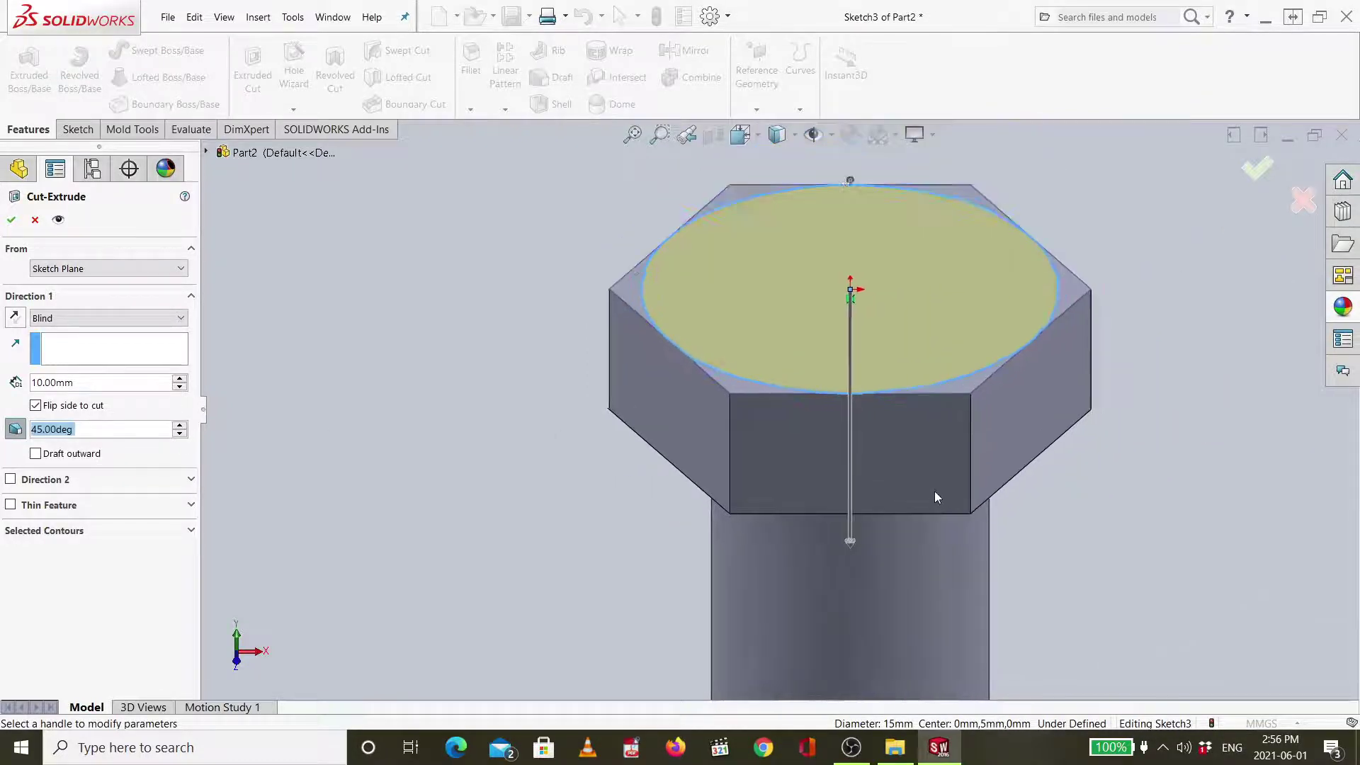
Set the cut's blind depth to 60 mm and complete the extruded cut to bevel the hexagonal head's corners.
click(181, 380)
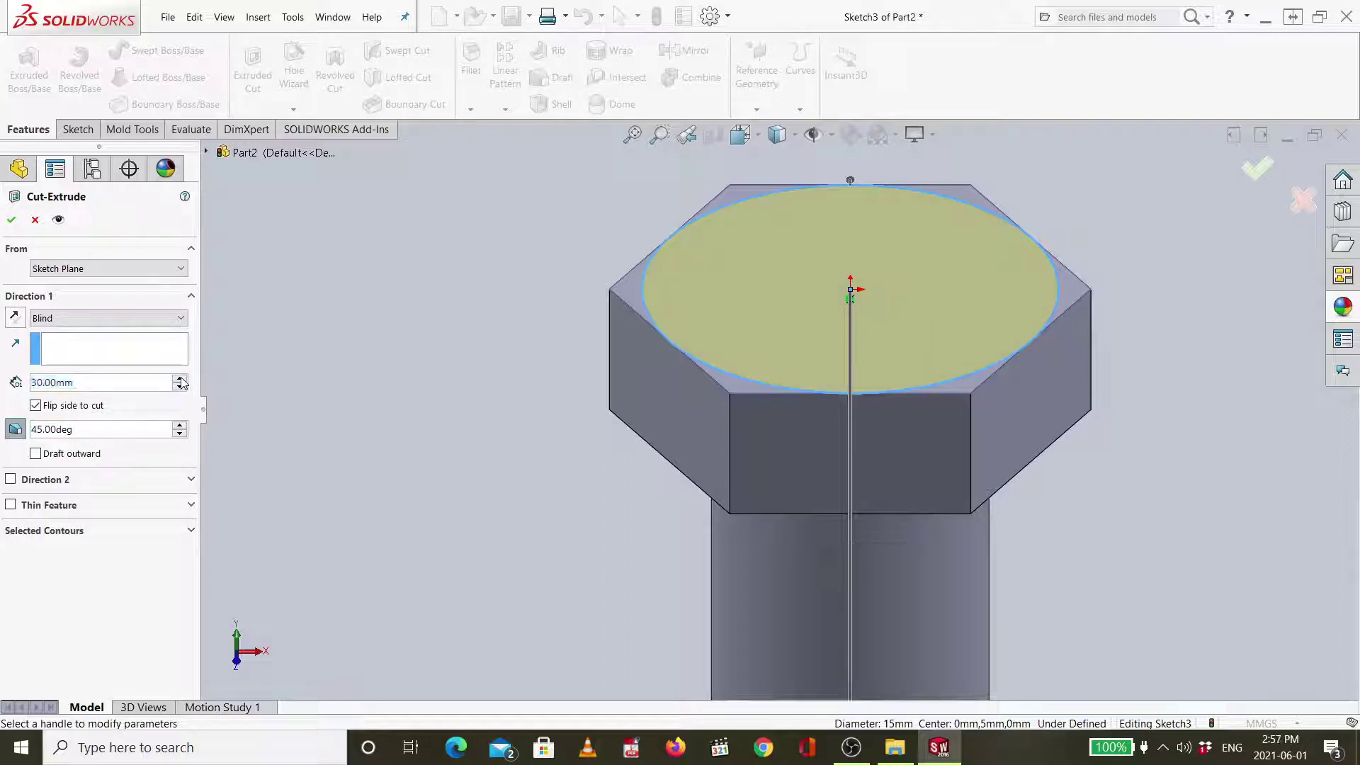
click(181, 380)
click(181, 379)
click(181, 379)
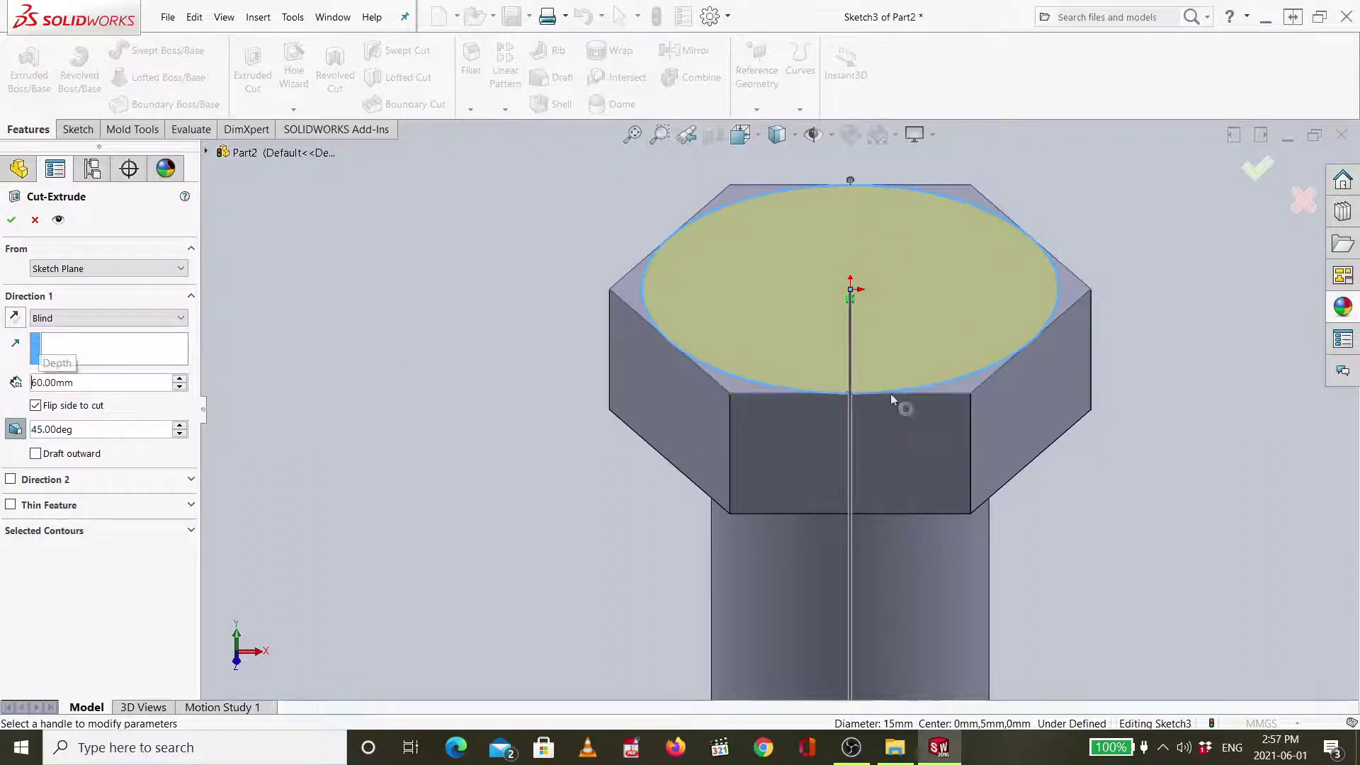
middle_drag(1161, 502, 1141, 511)
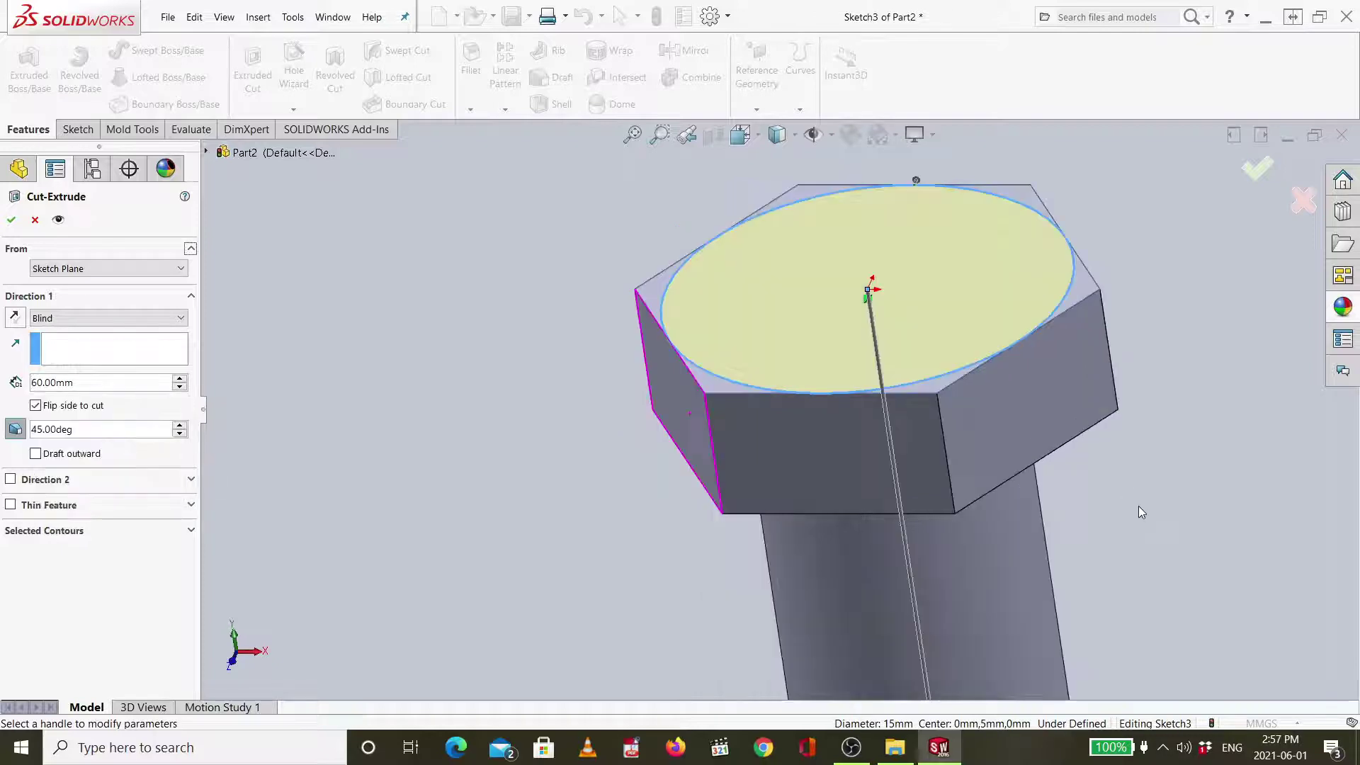
key(Up)
key(Up)
key(Up)
key(Up)
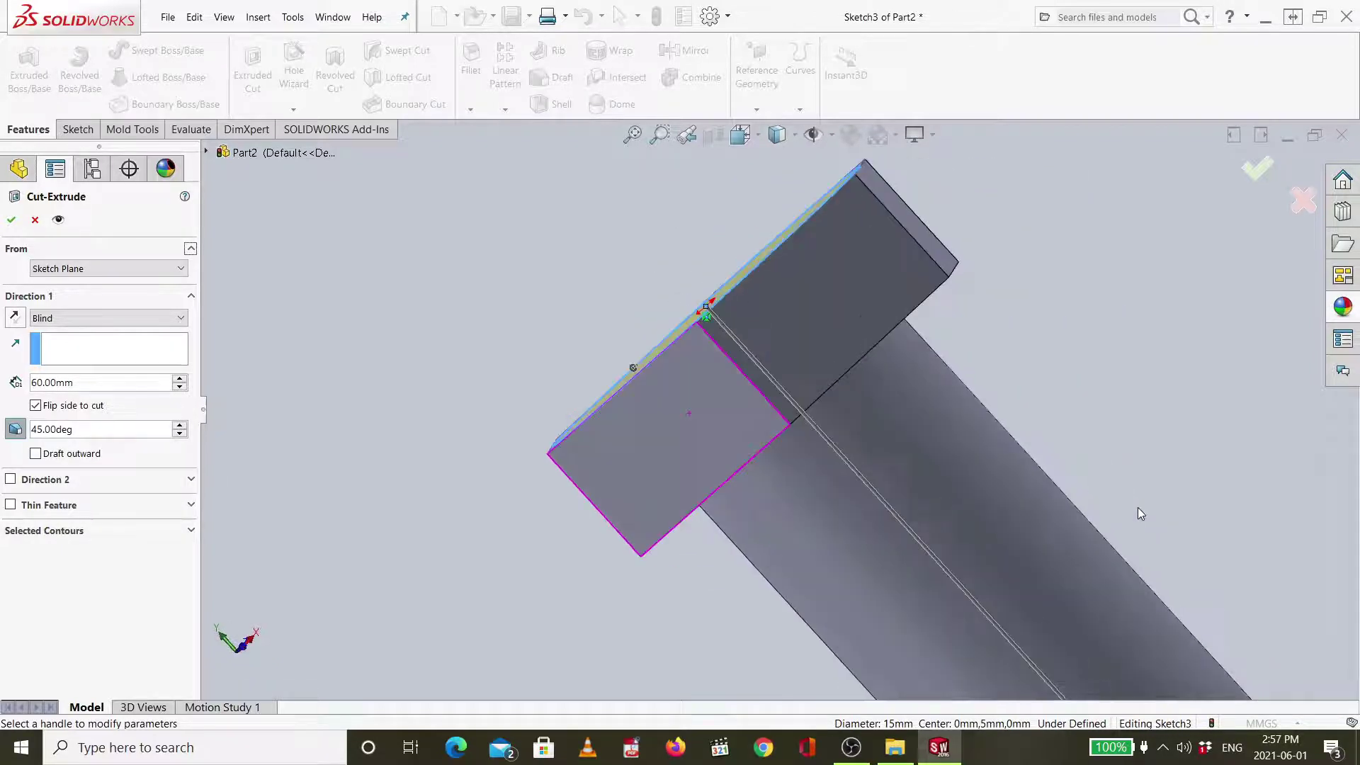
key(Up)
key(Up)
key(Up)
key(Up)
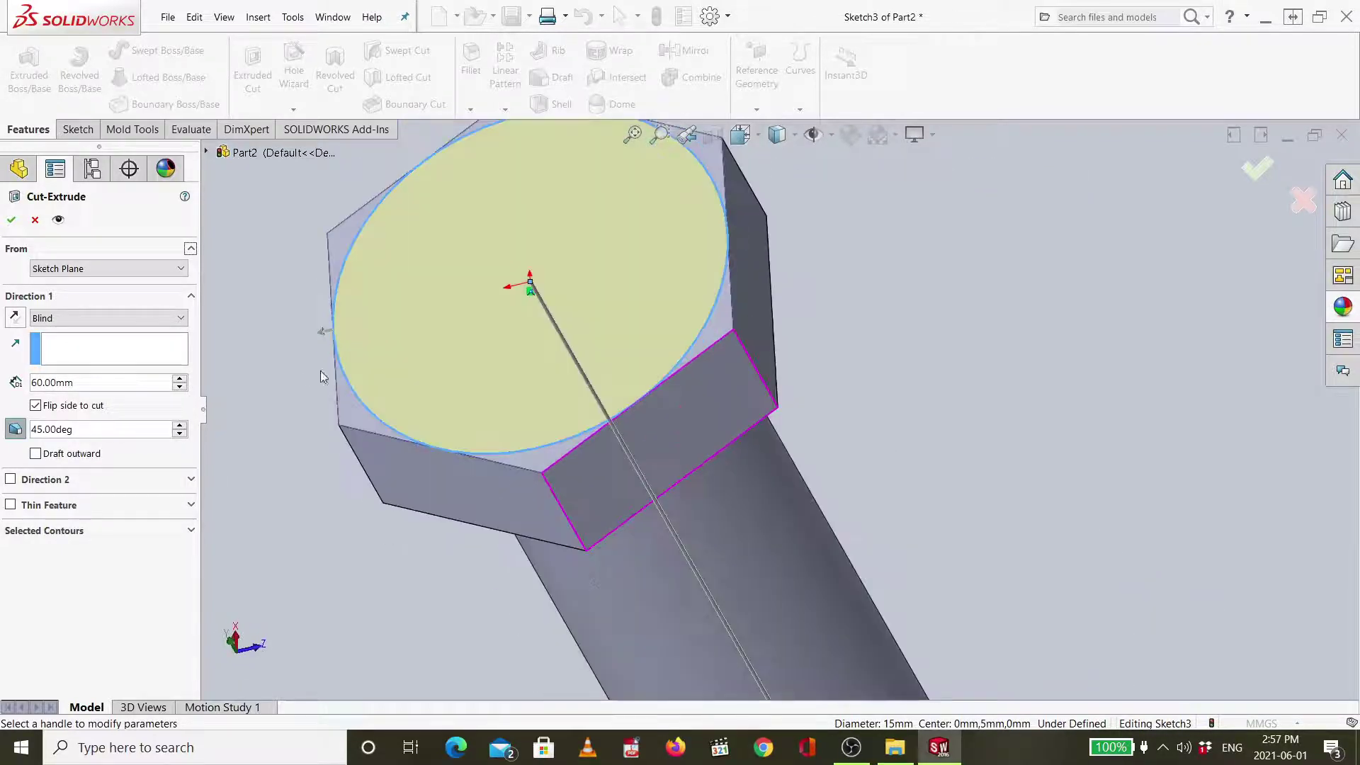
key(Up)
key(Up)
key(Up)
key(Up)
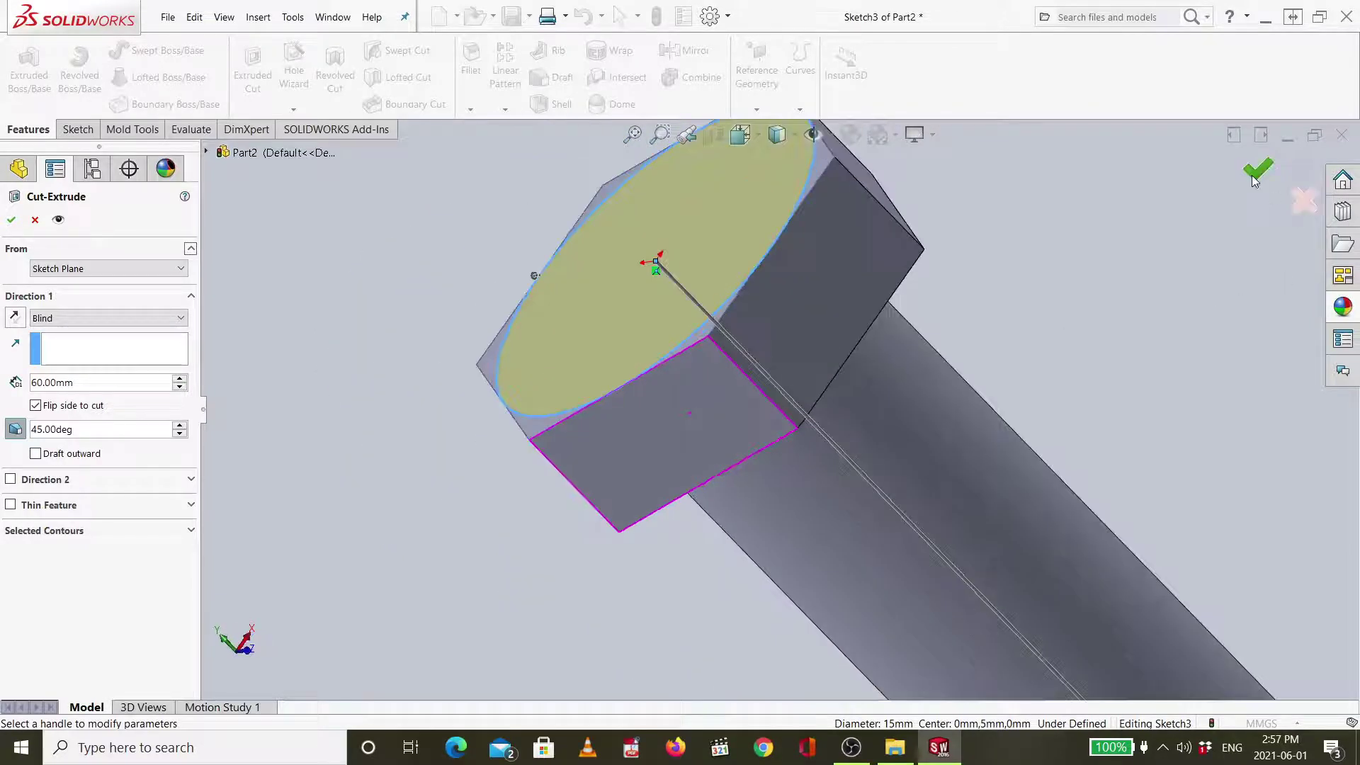
click(1254, 170)
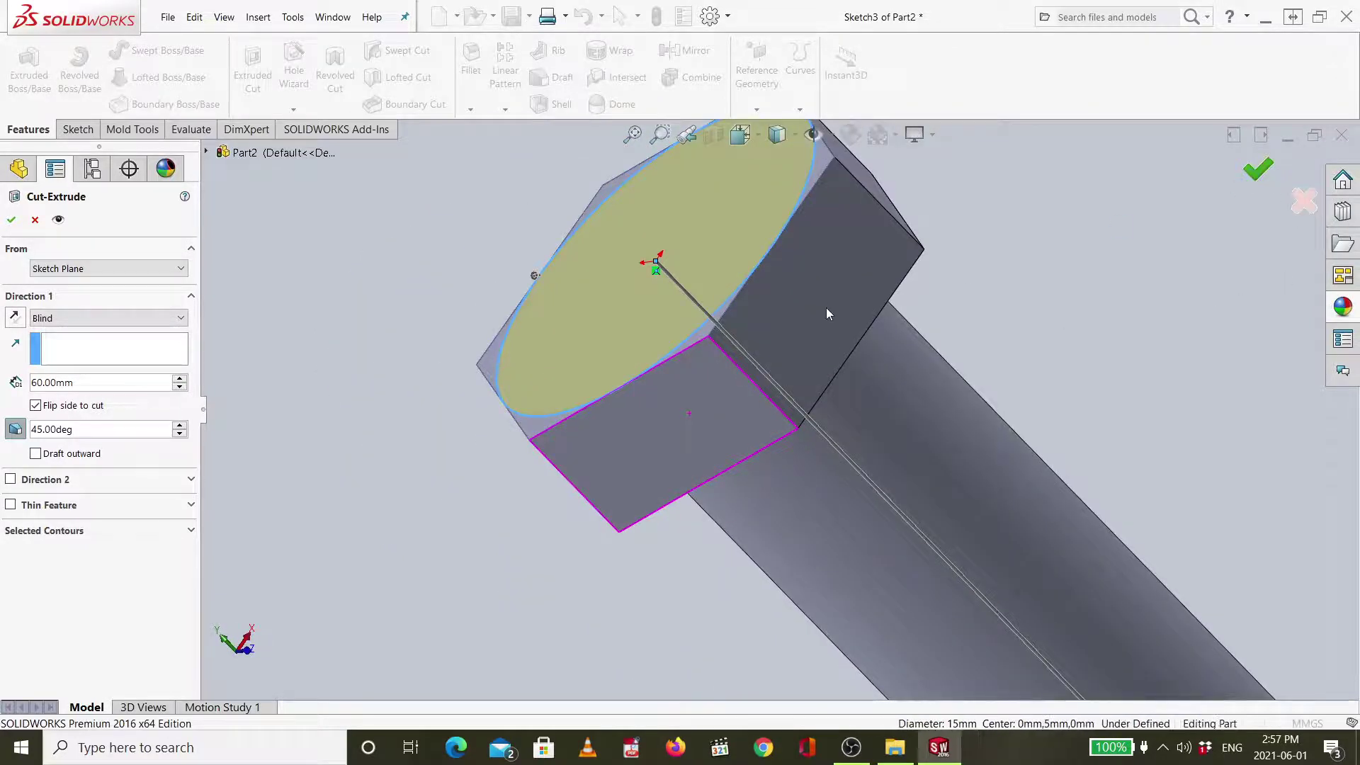
click(1256, 169)
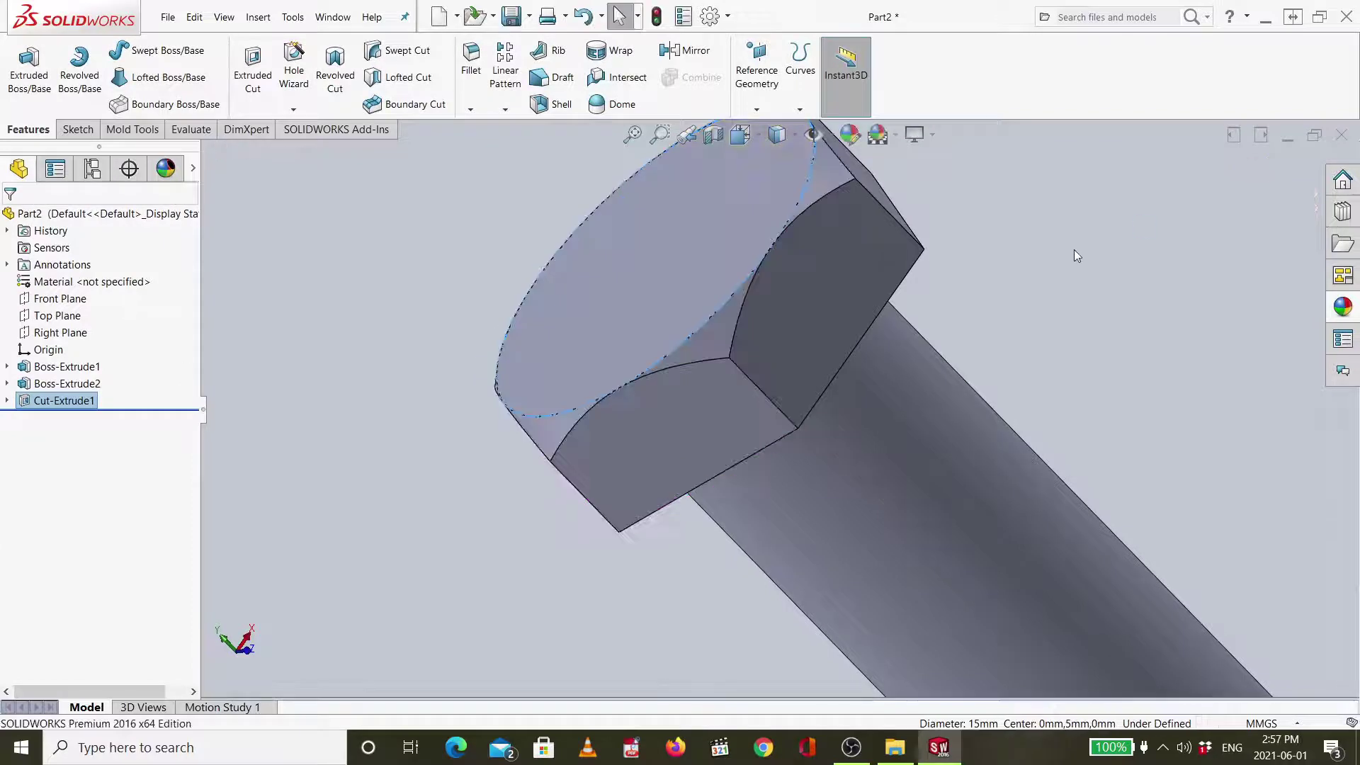
Examine the bolt's beveled head and shank in isometric view, close up and as a whole.
key(ctrl+7)
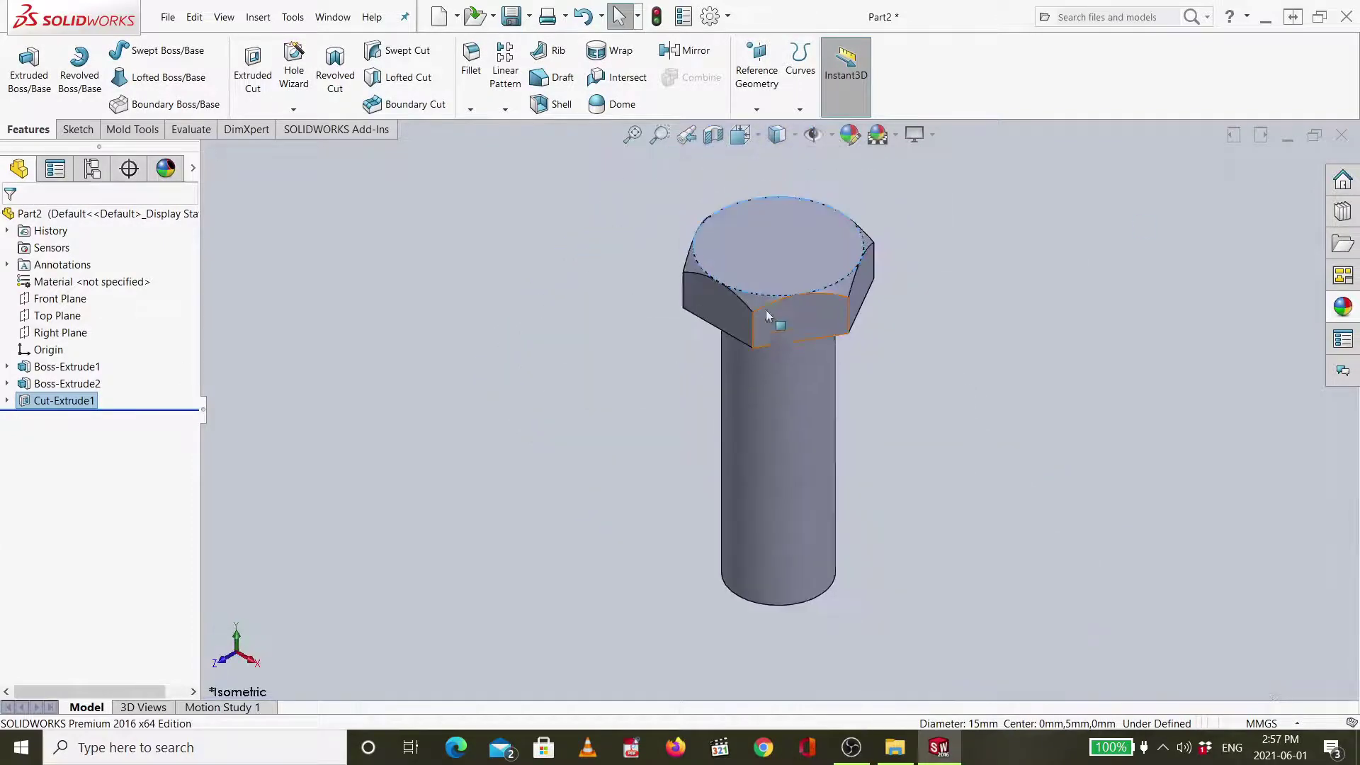
scroll(779, 297, down, 4)
scroll(769, 283, up, 2)
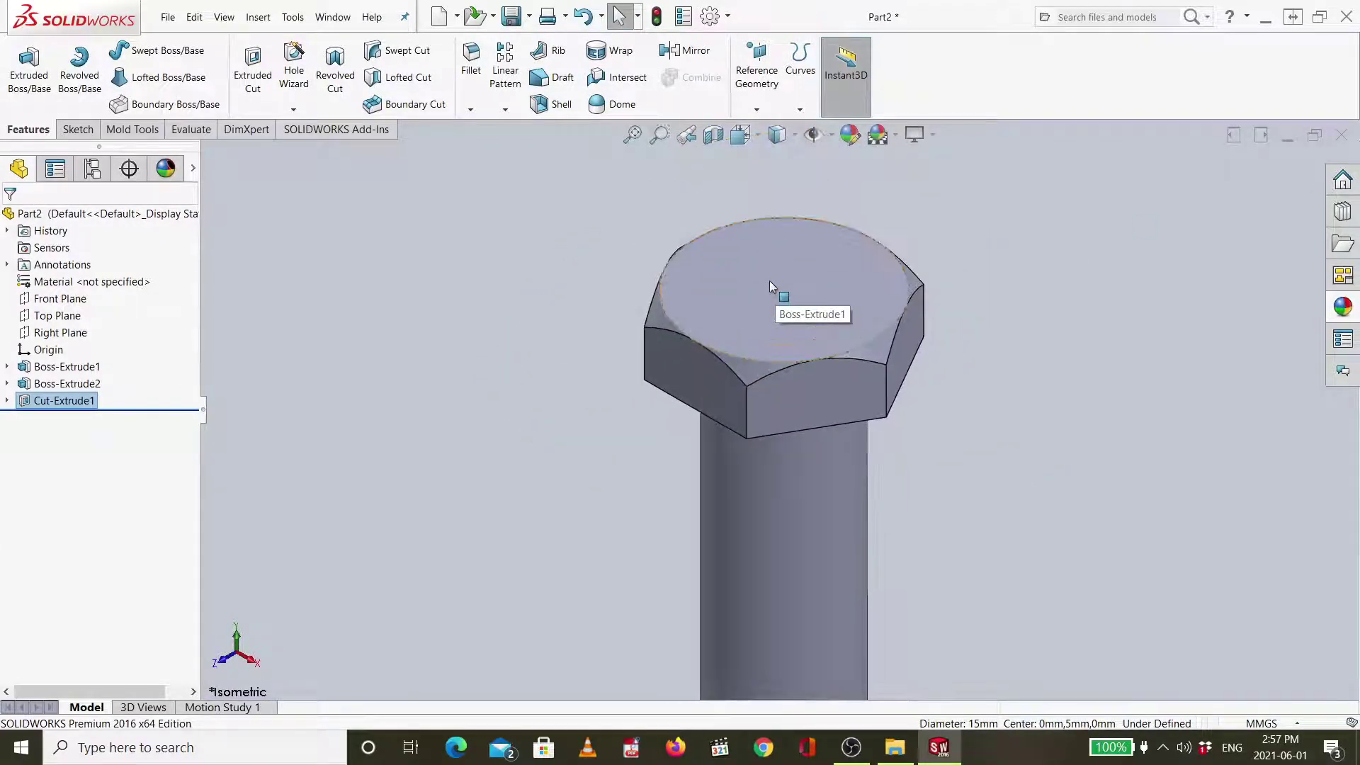
scroll(814, 309, down, 2)
click(737, 225)
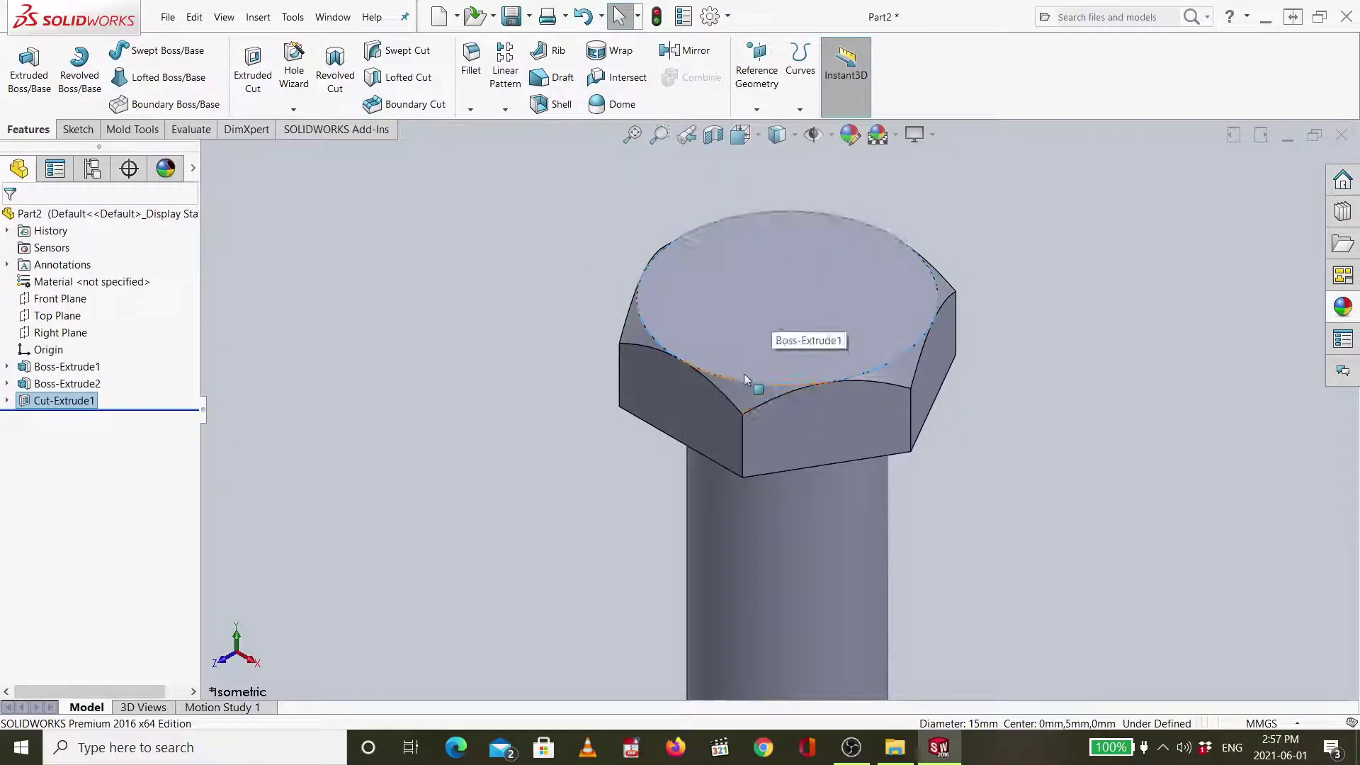
scroll(752, 406, down, 5)
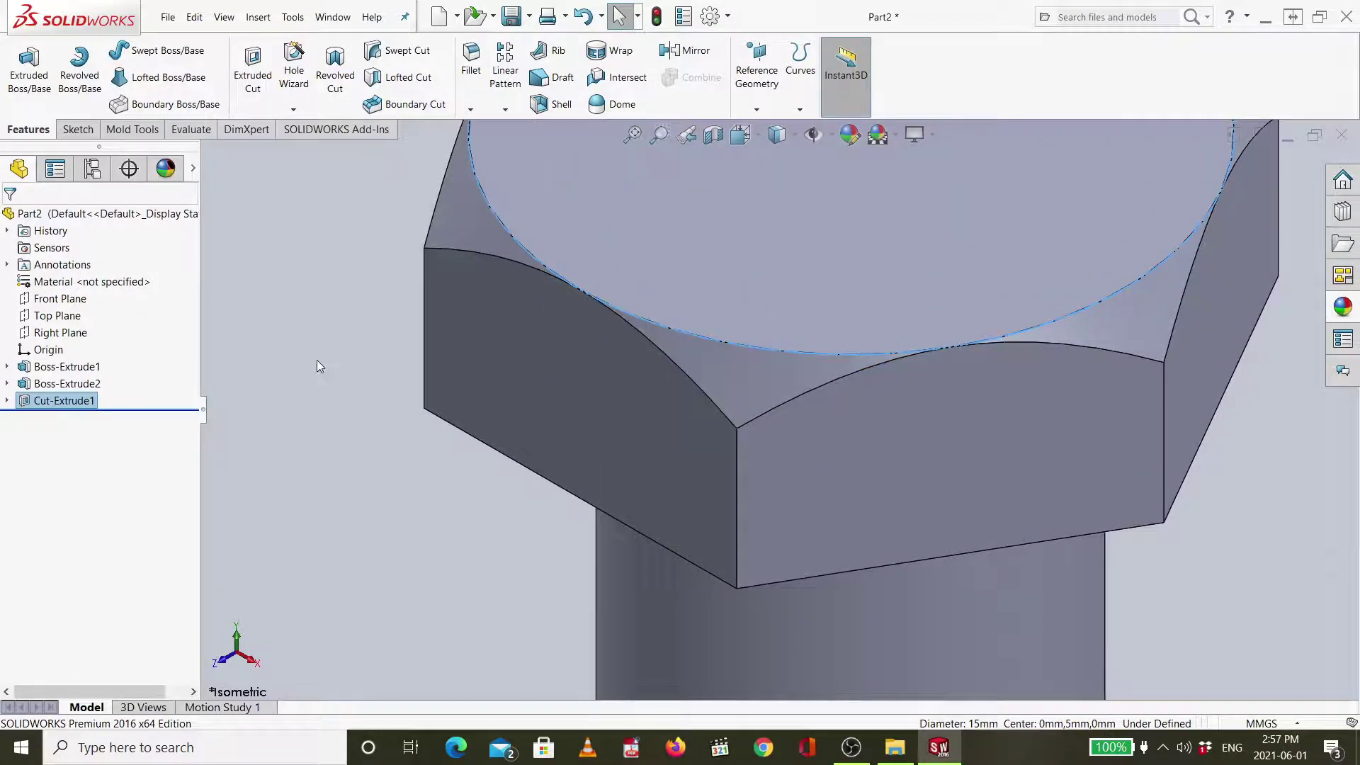
scroll(814, 402, up, 5)
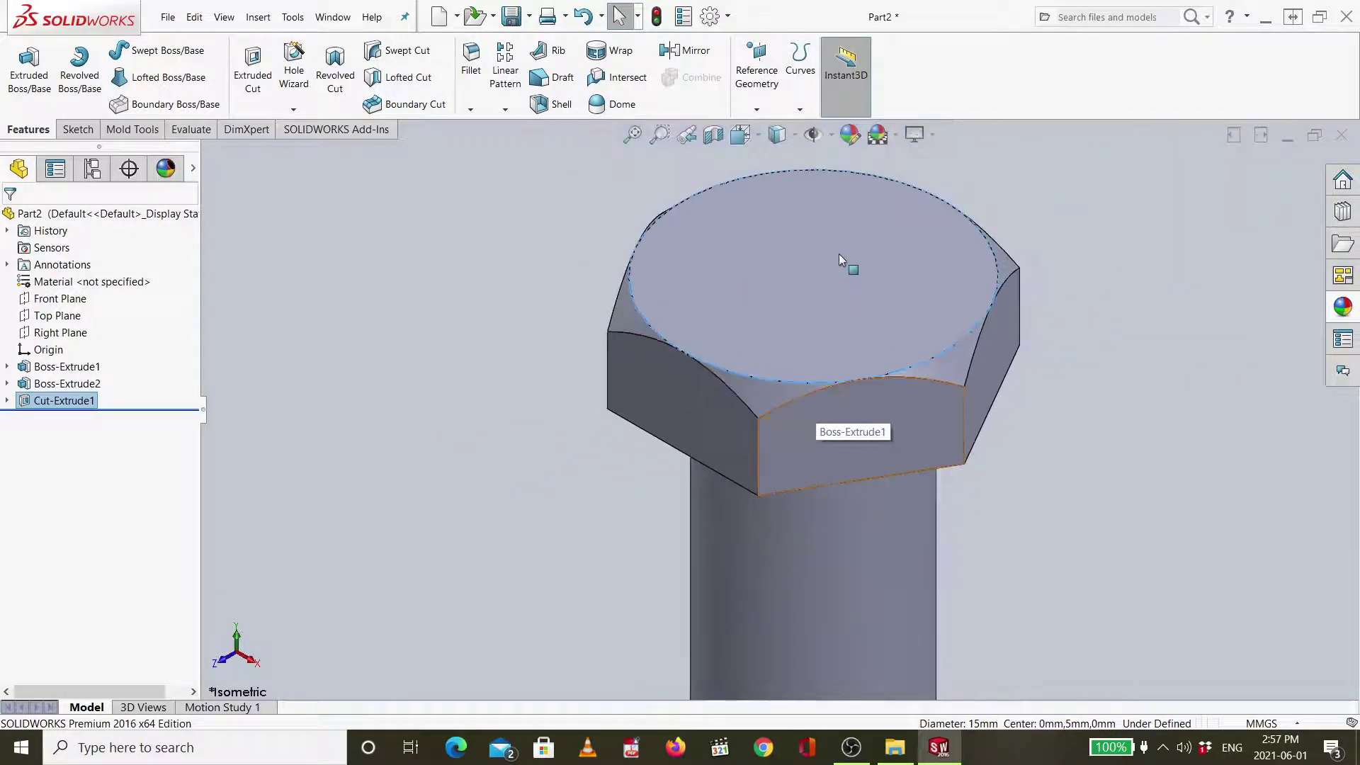
scroll(783, 426, up, 4)
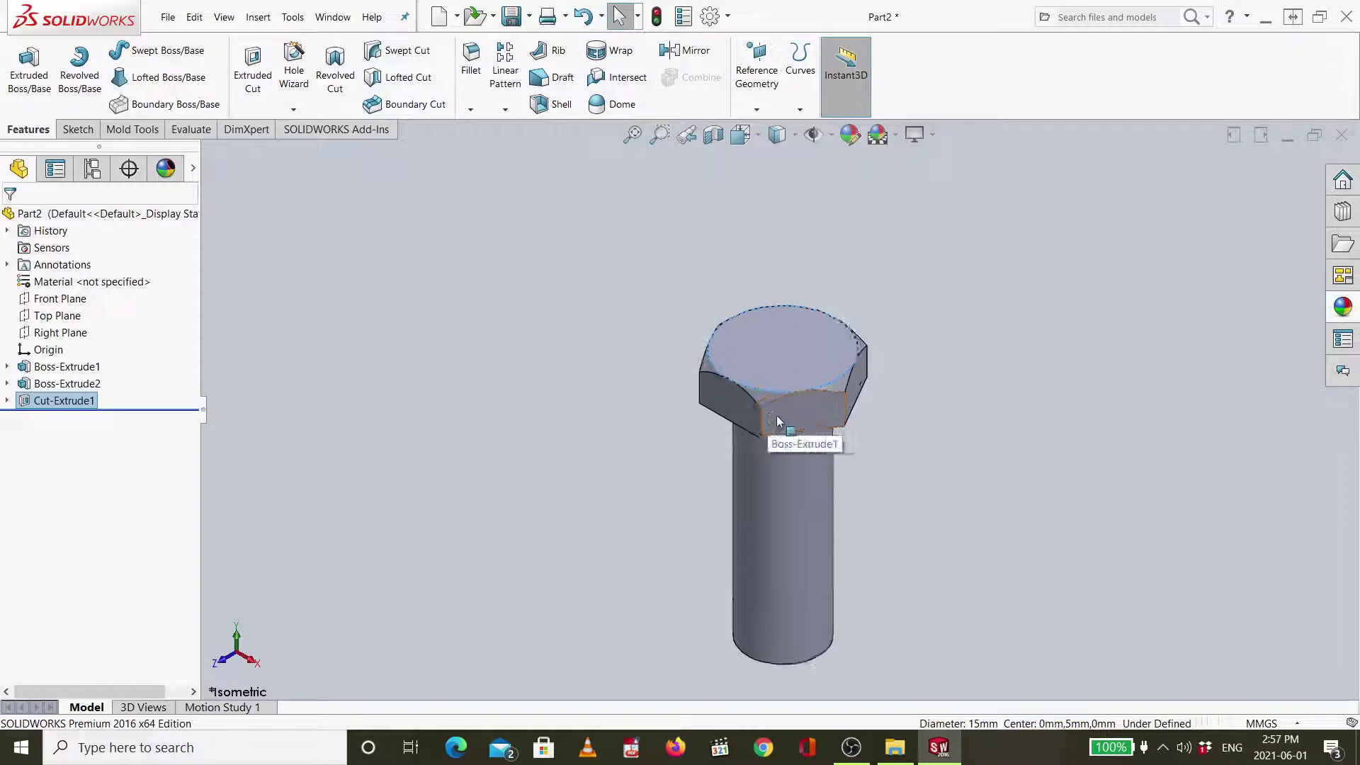
scroll(773, 424, down, 3)
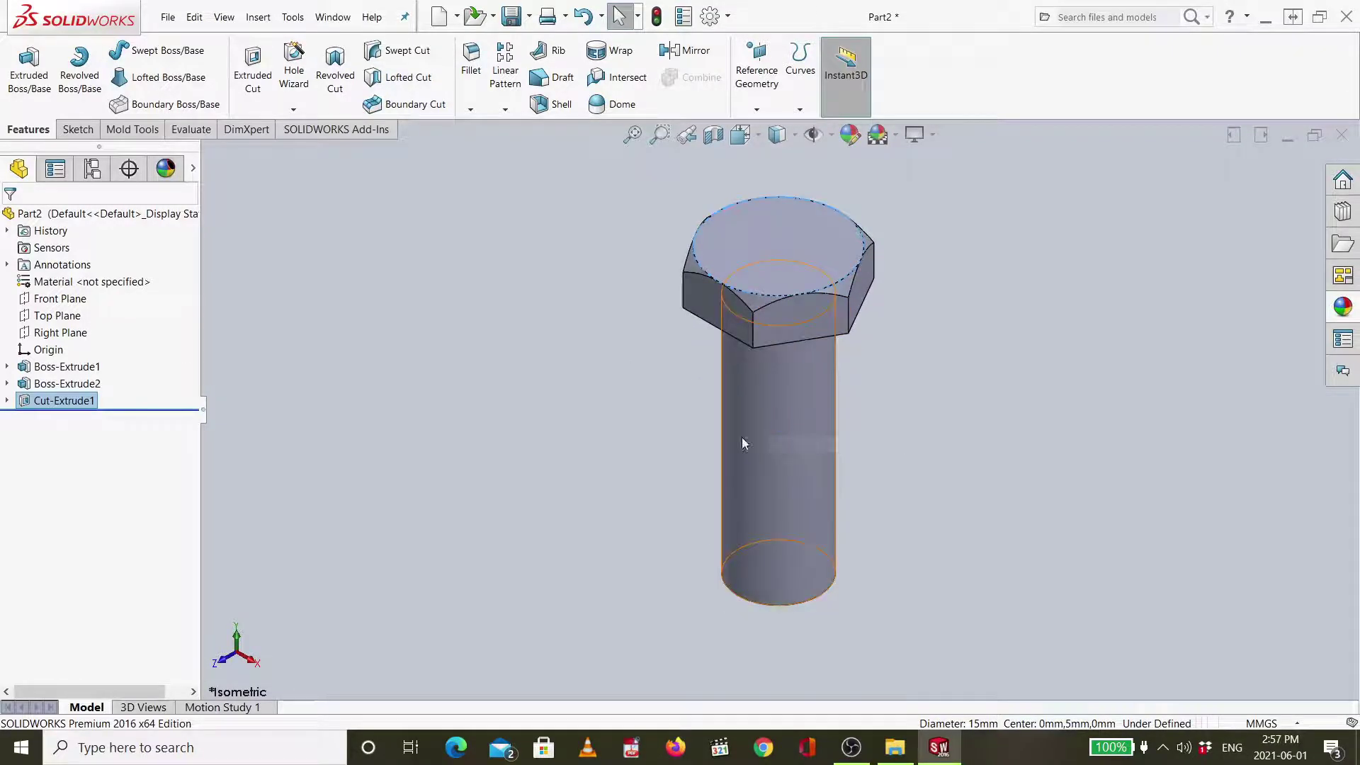
Save the bolt as Part11-2 in New folder, replacing the existing file, and close the document.
key(ctrl+s)
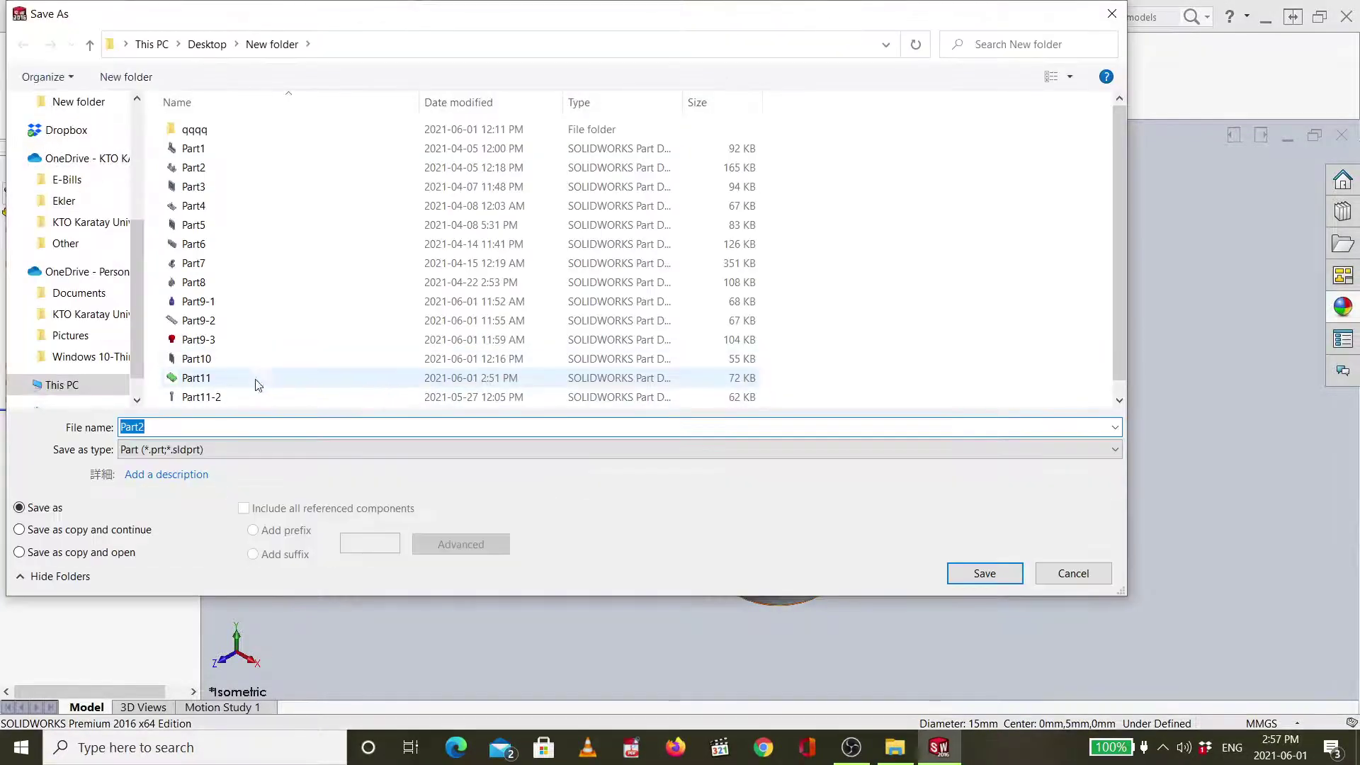
scroll(241, 366, down, 1)
click(233, 380)
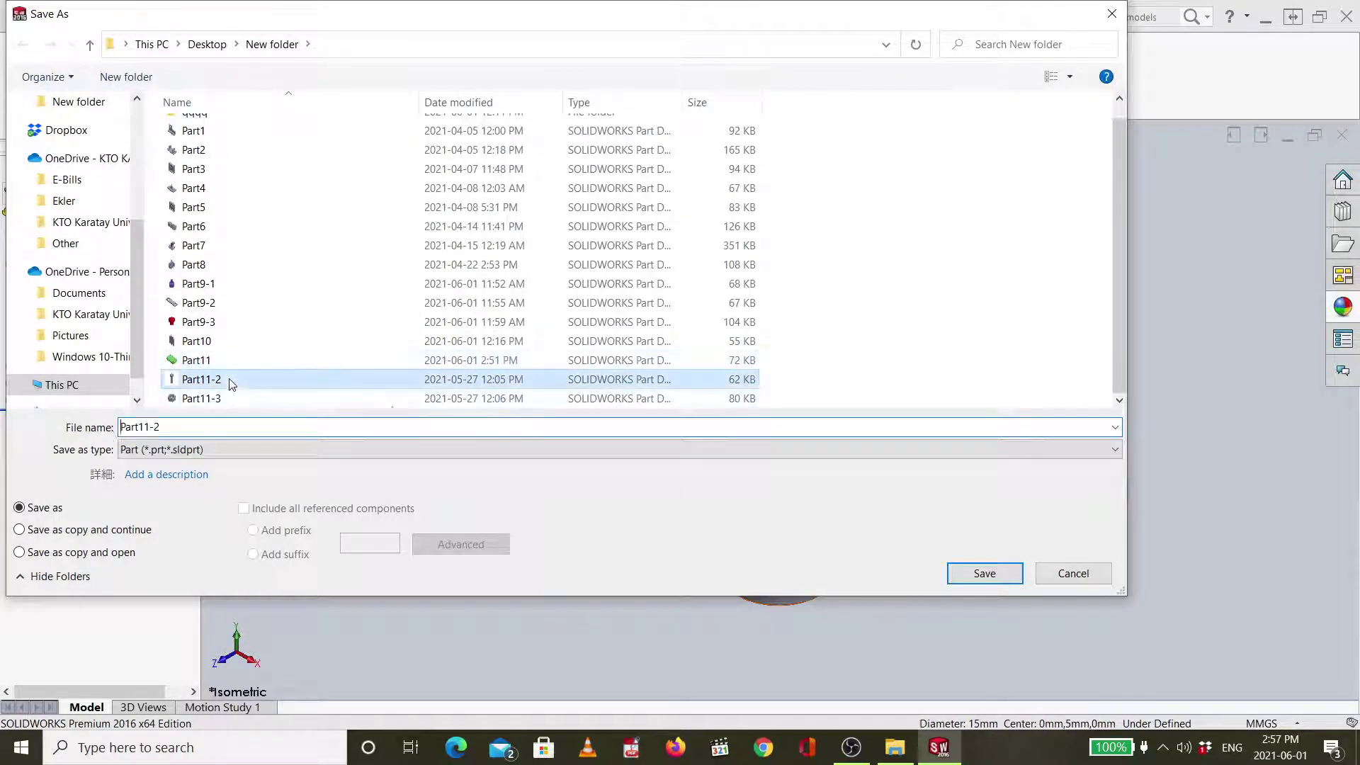
click(984, 573)
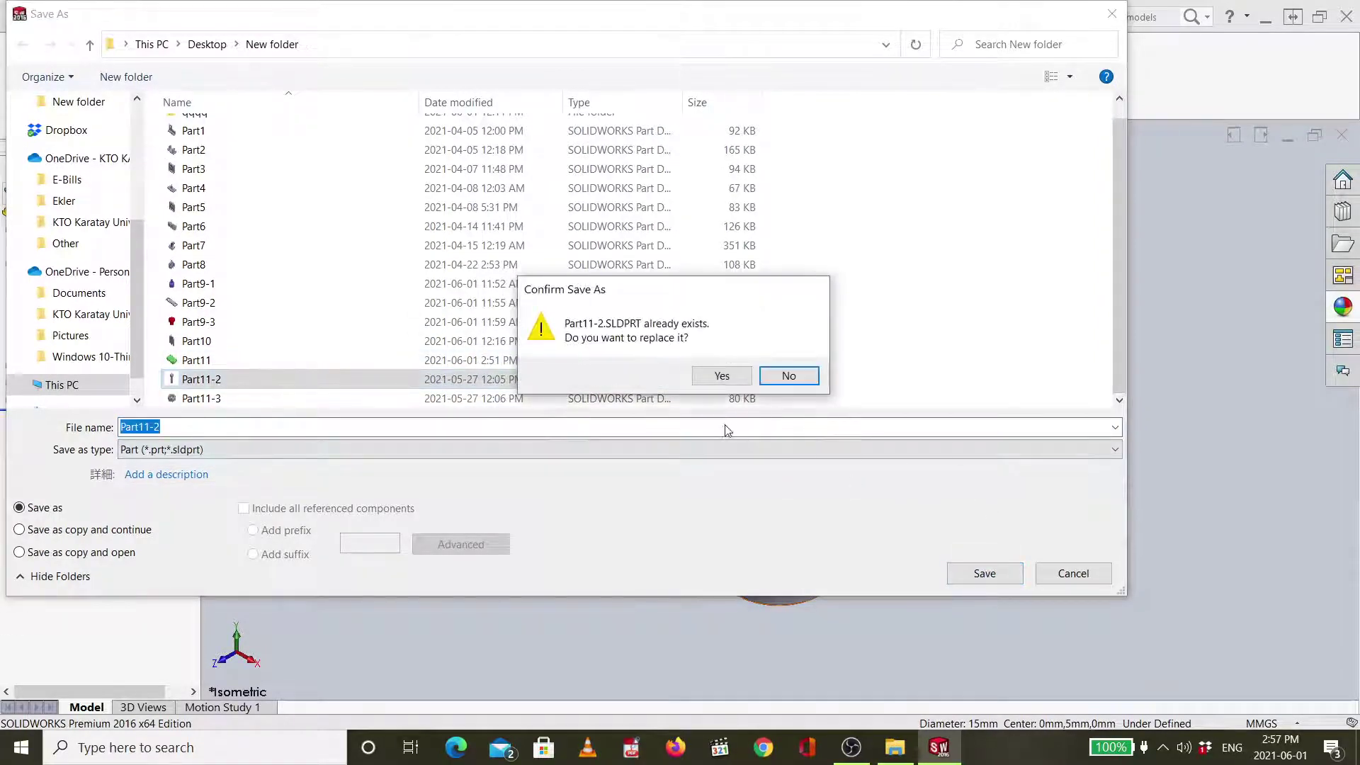
click(717, 375)
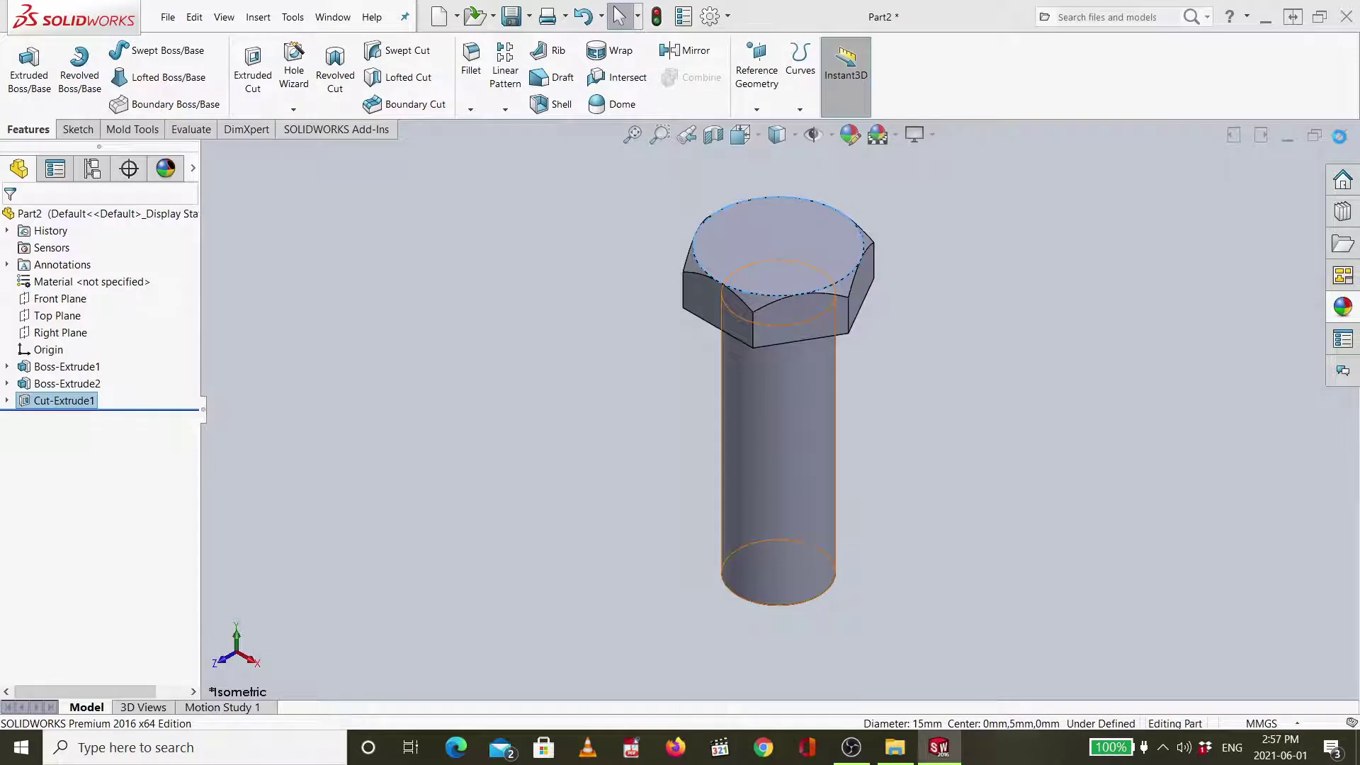
click(1342, 134)
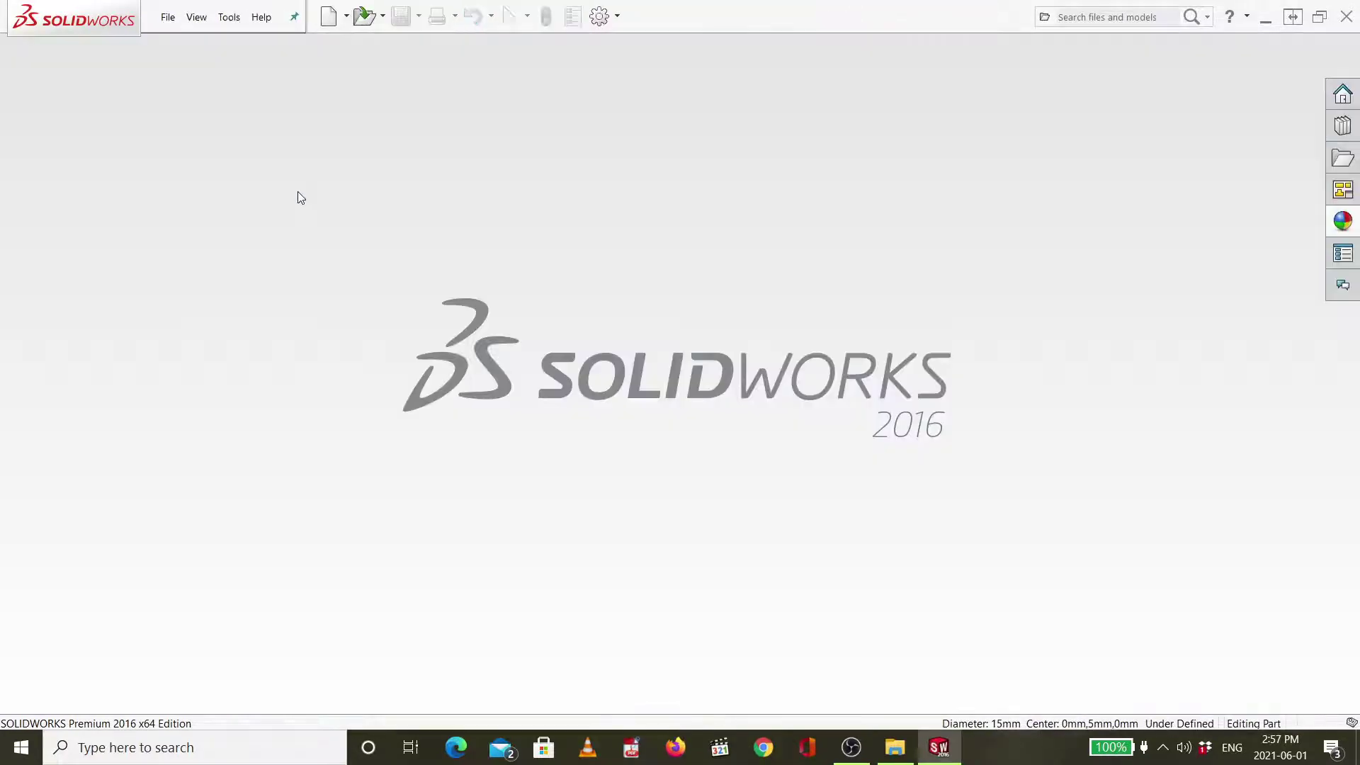
Create a new part document and start a sketch on the Top Plane.
click(174, 18)
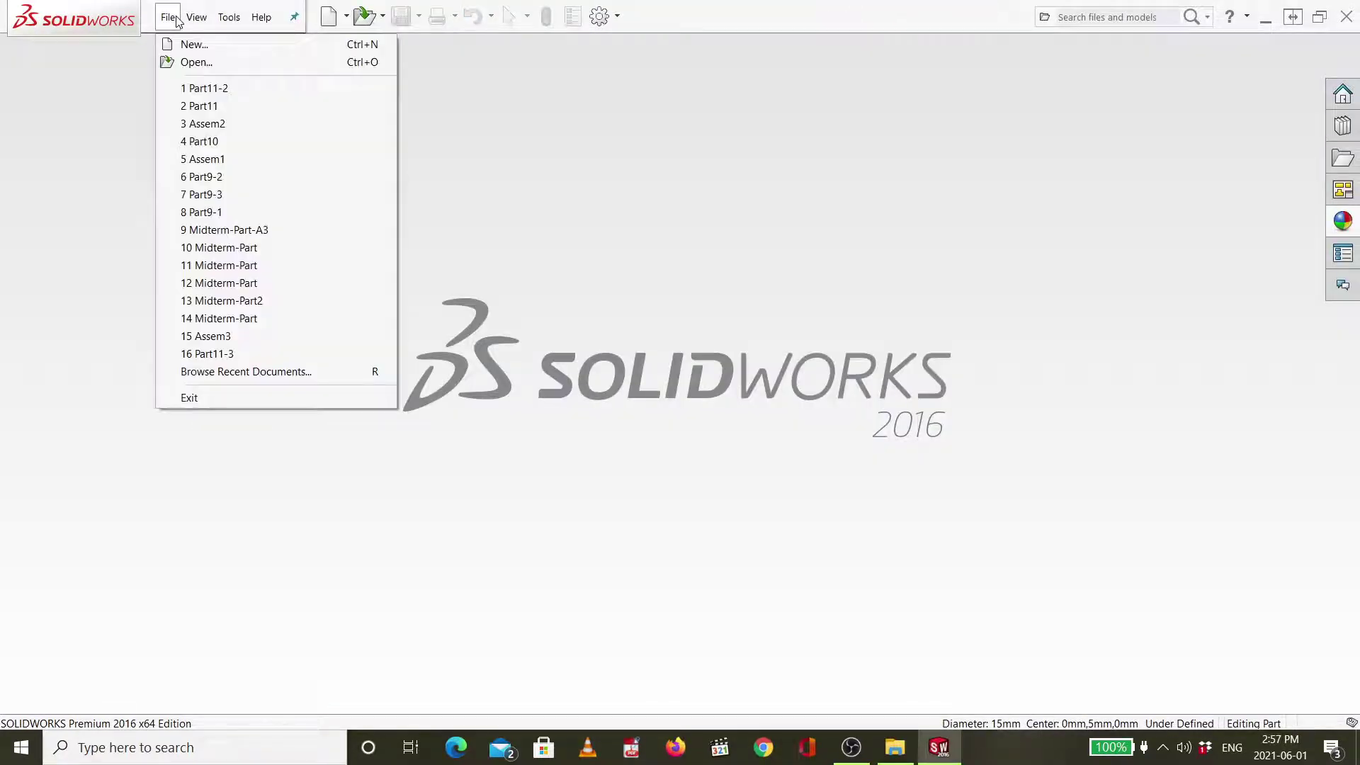
click(184, 44)
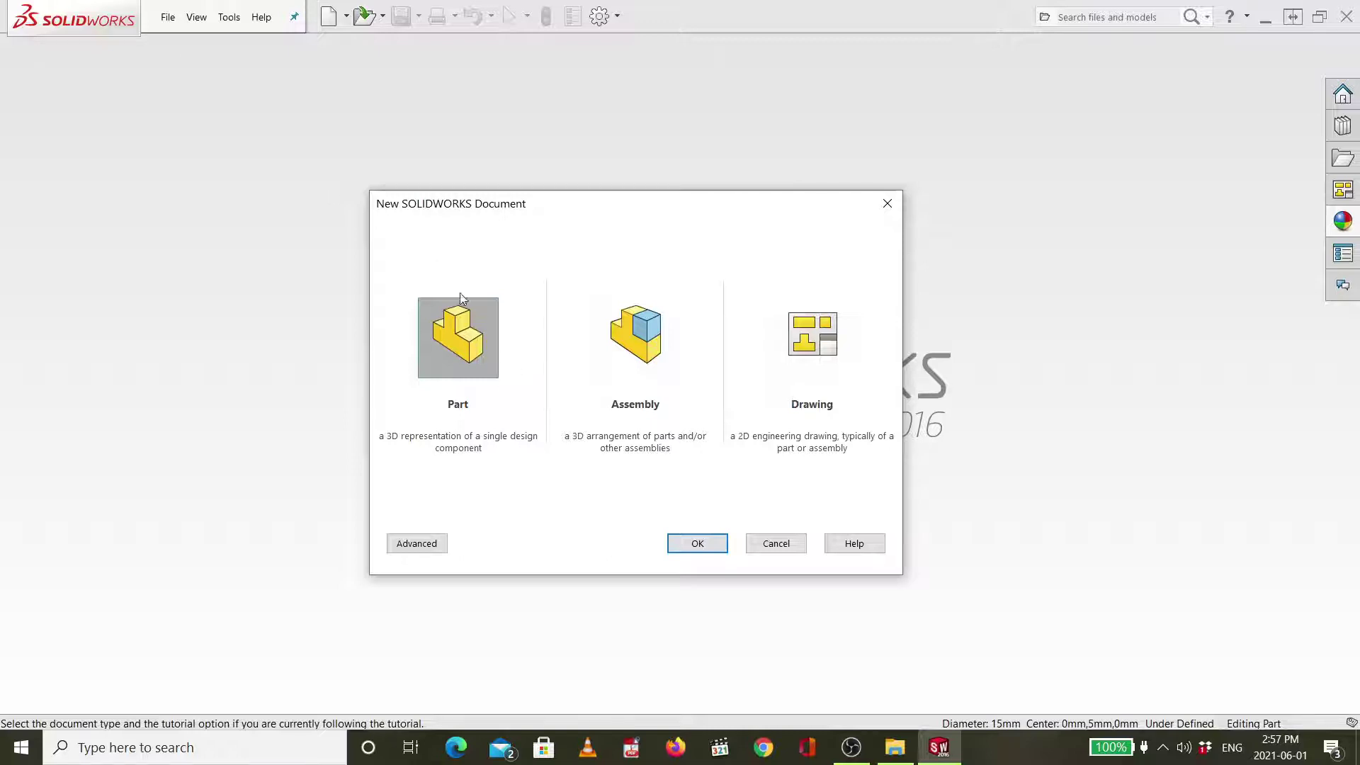
click(682, 535)
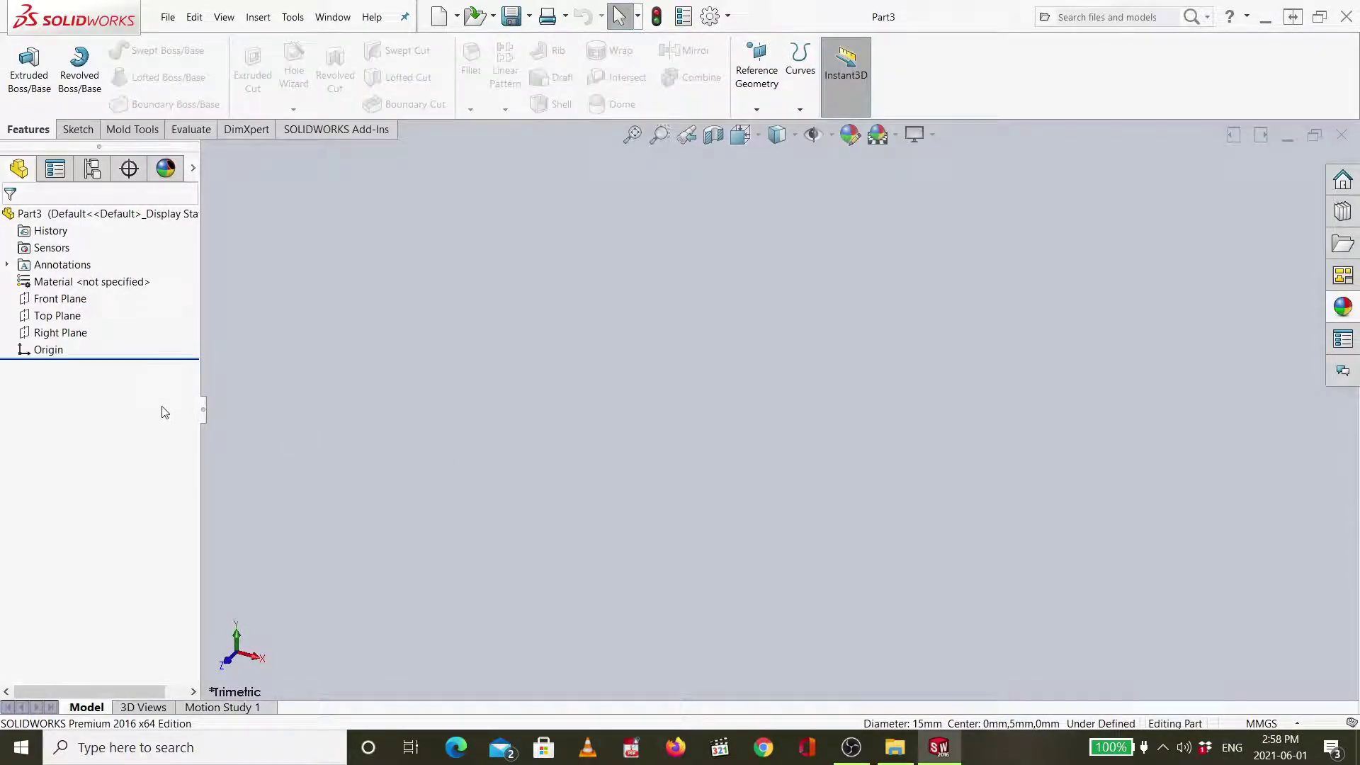
click(65, 321)
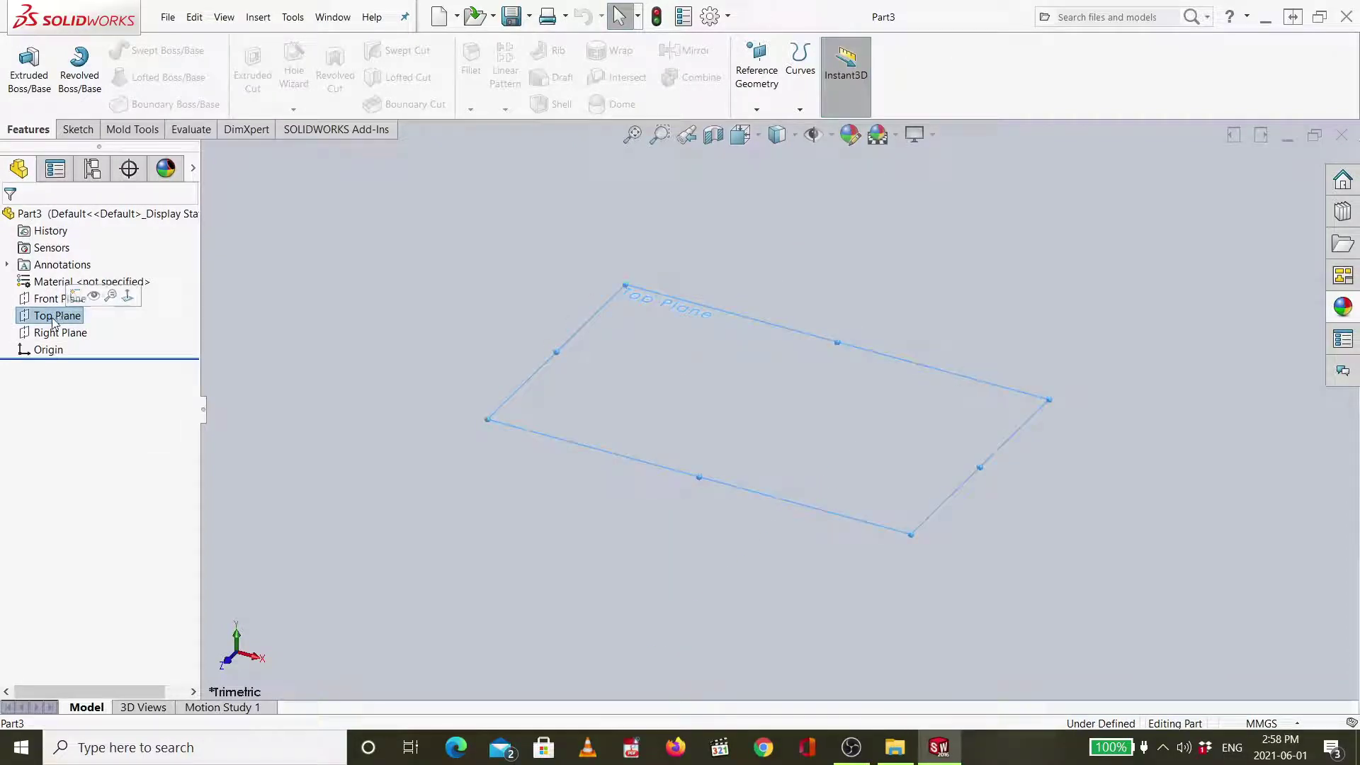
click(76, 296)
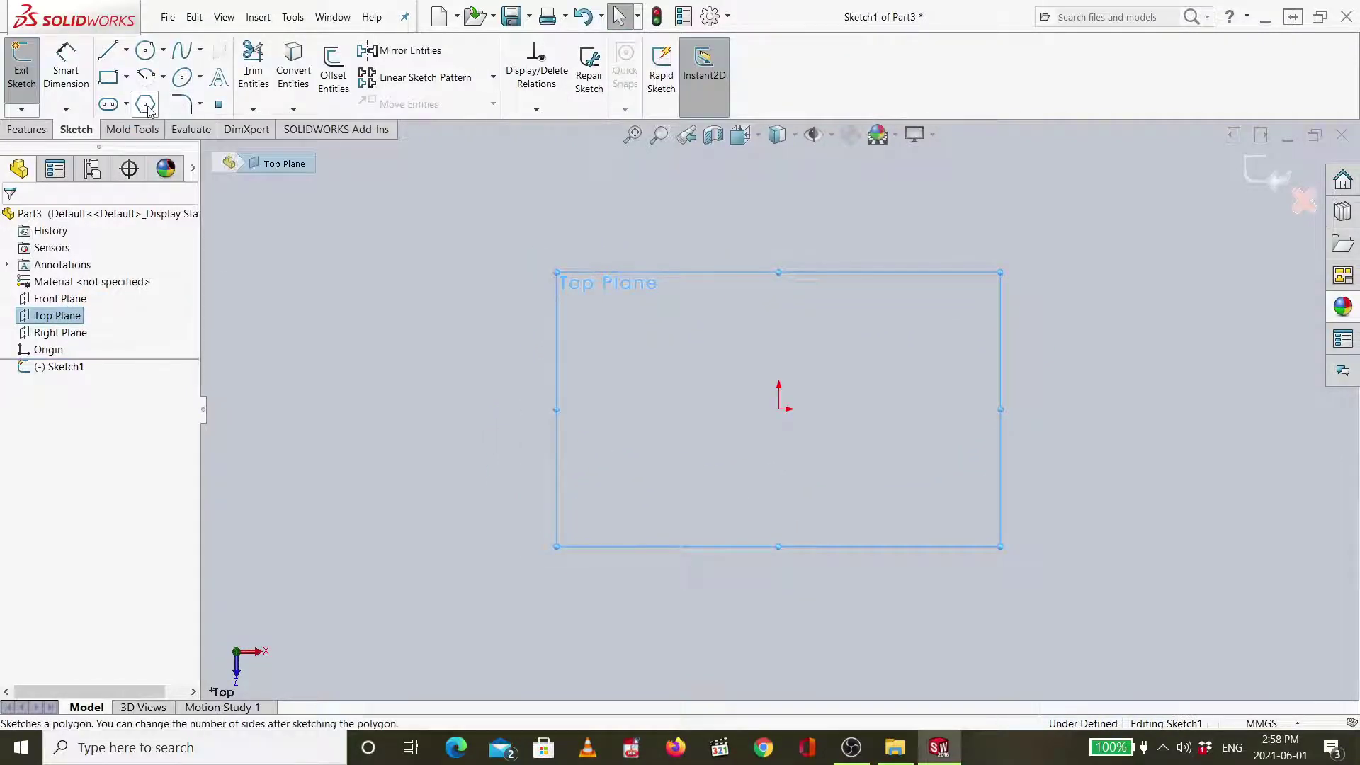
Sketch a six-sided polygon centred on the origin with an inscribed circle about 136 mm in diameter and two horizontal sides.
click(147, 106)
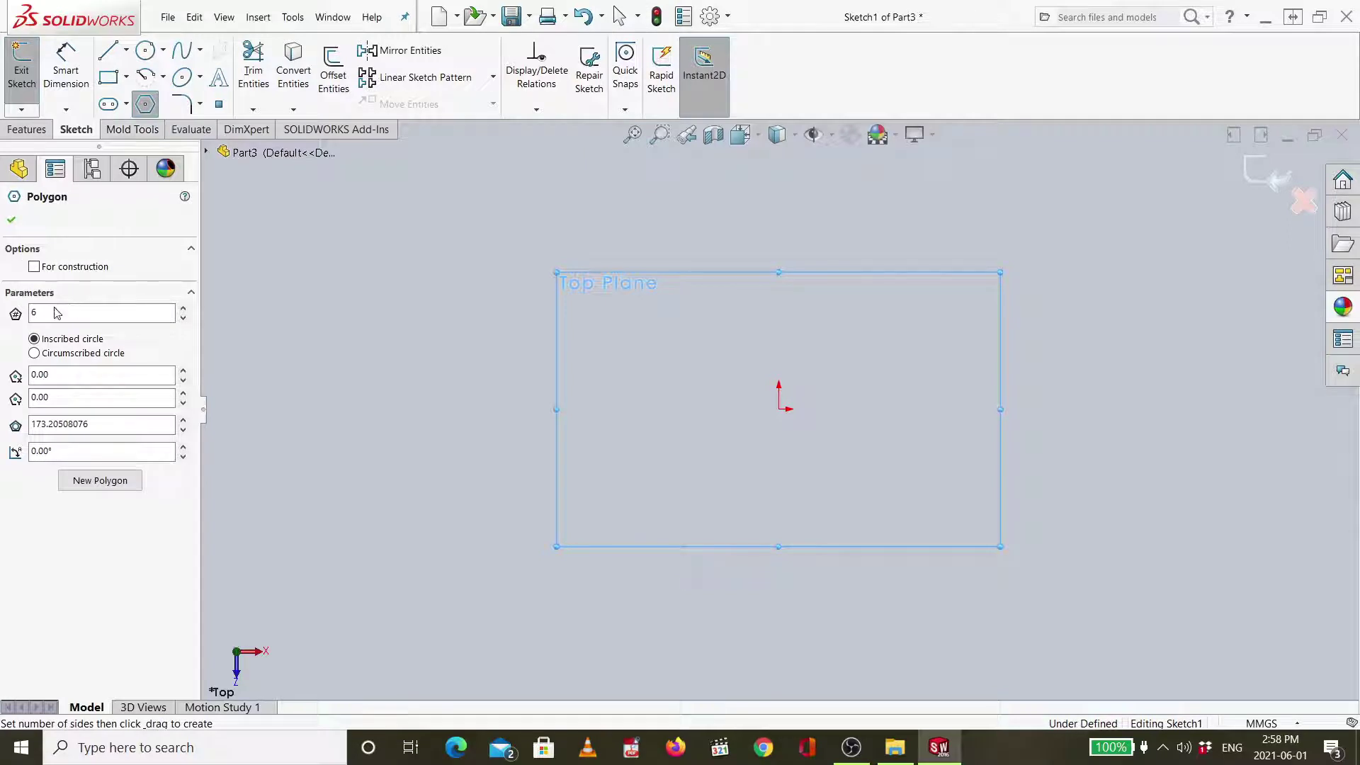
click(32, 315)
double_click(39, 314)
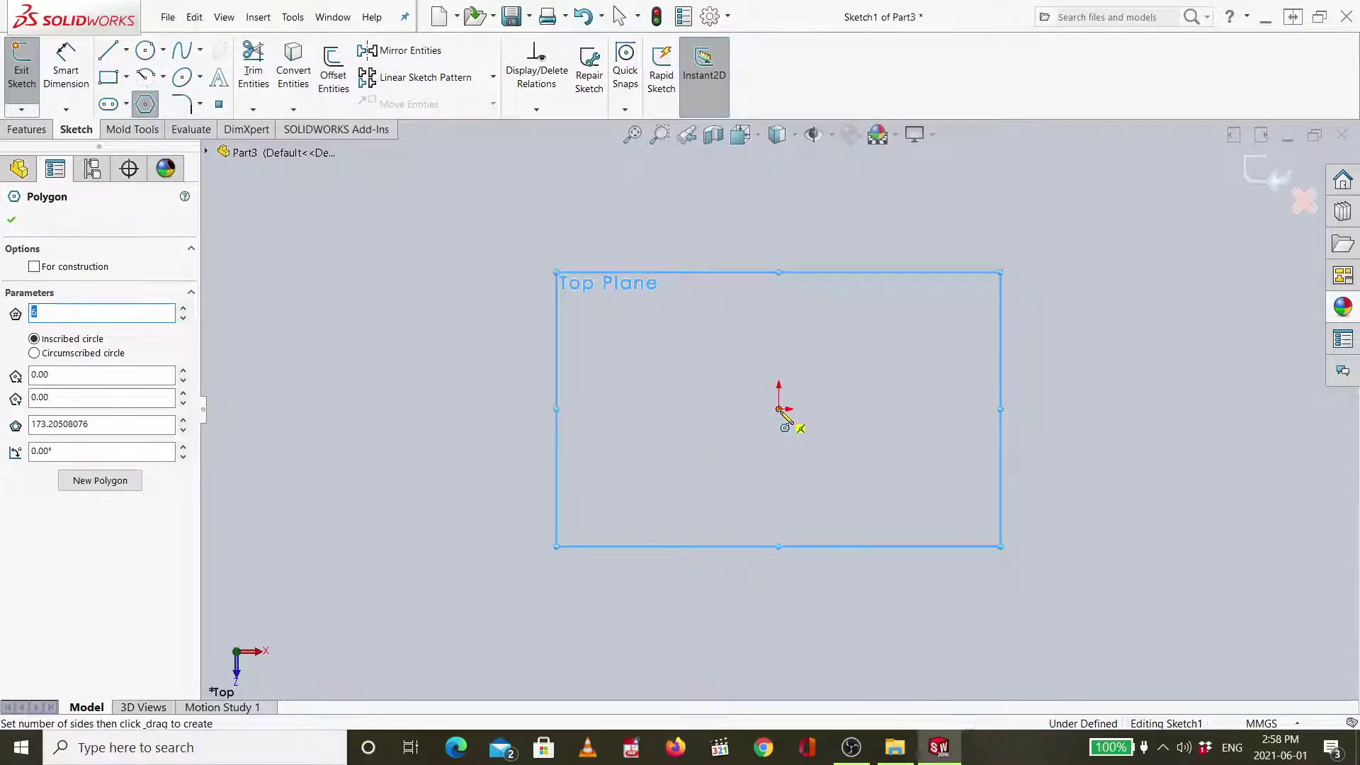
click(781, 411)
click(976, 414)
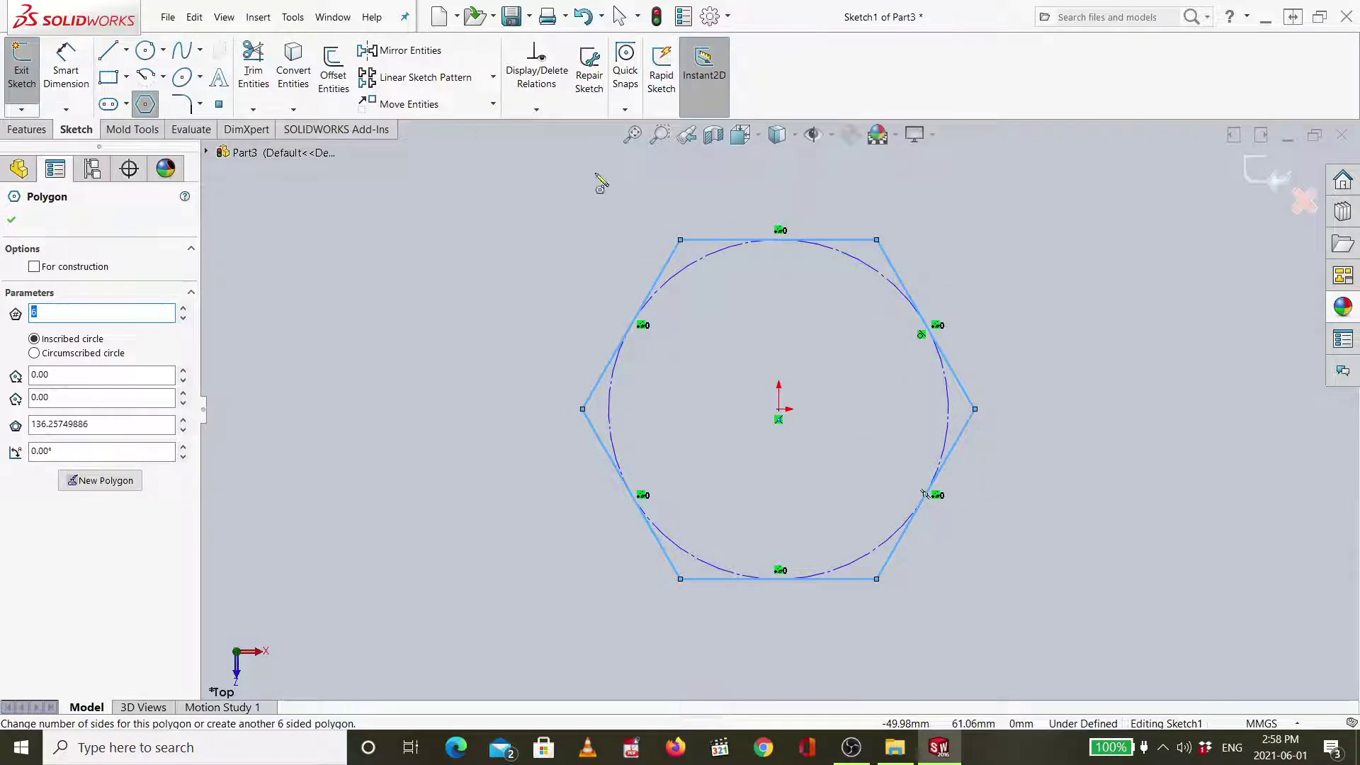
click(857, 260)
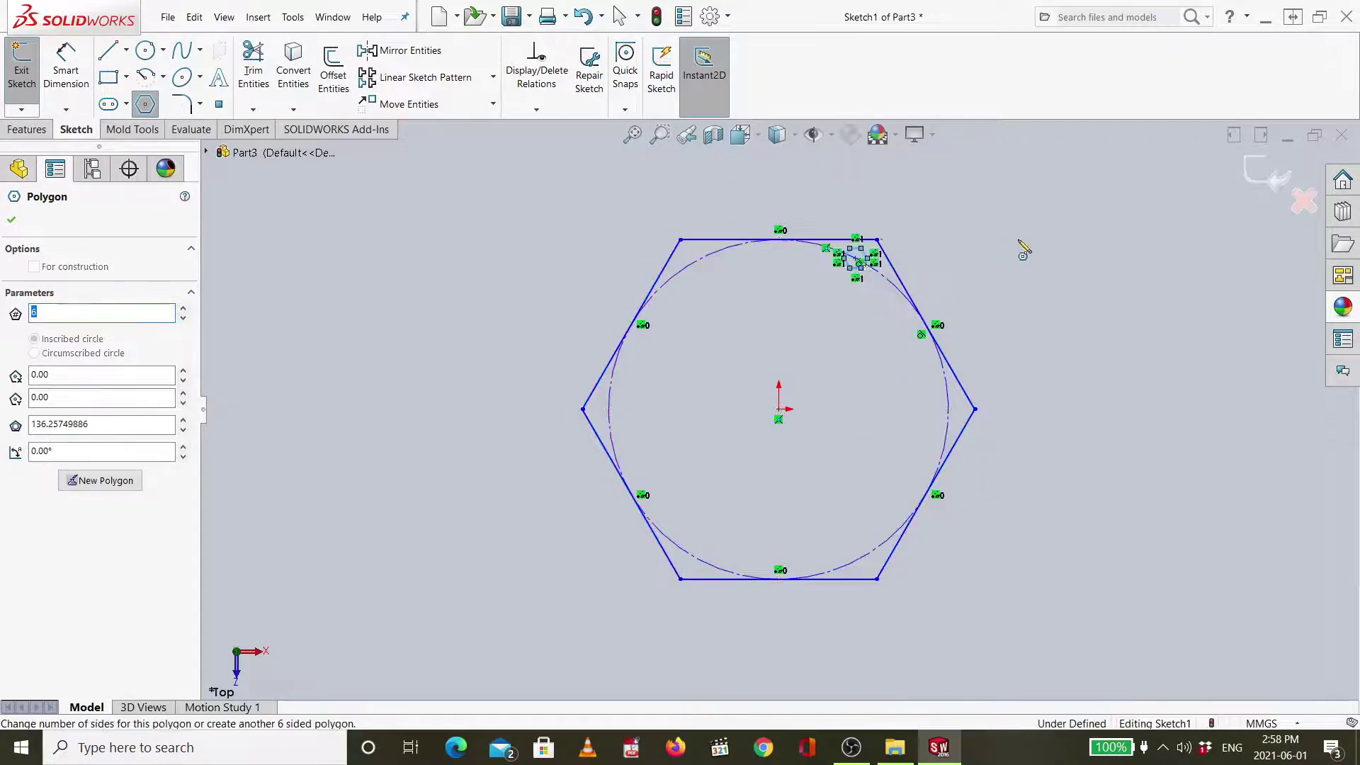
Dimension the hexagon's inscribed circle to a 15 mm diameter.
key(Escape)
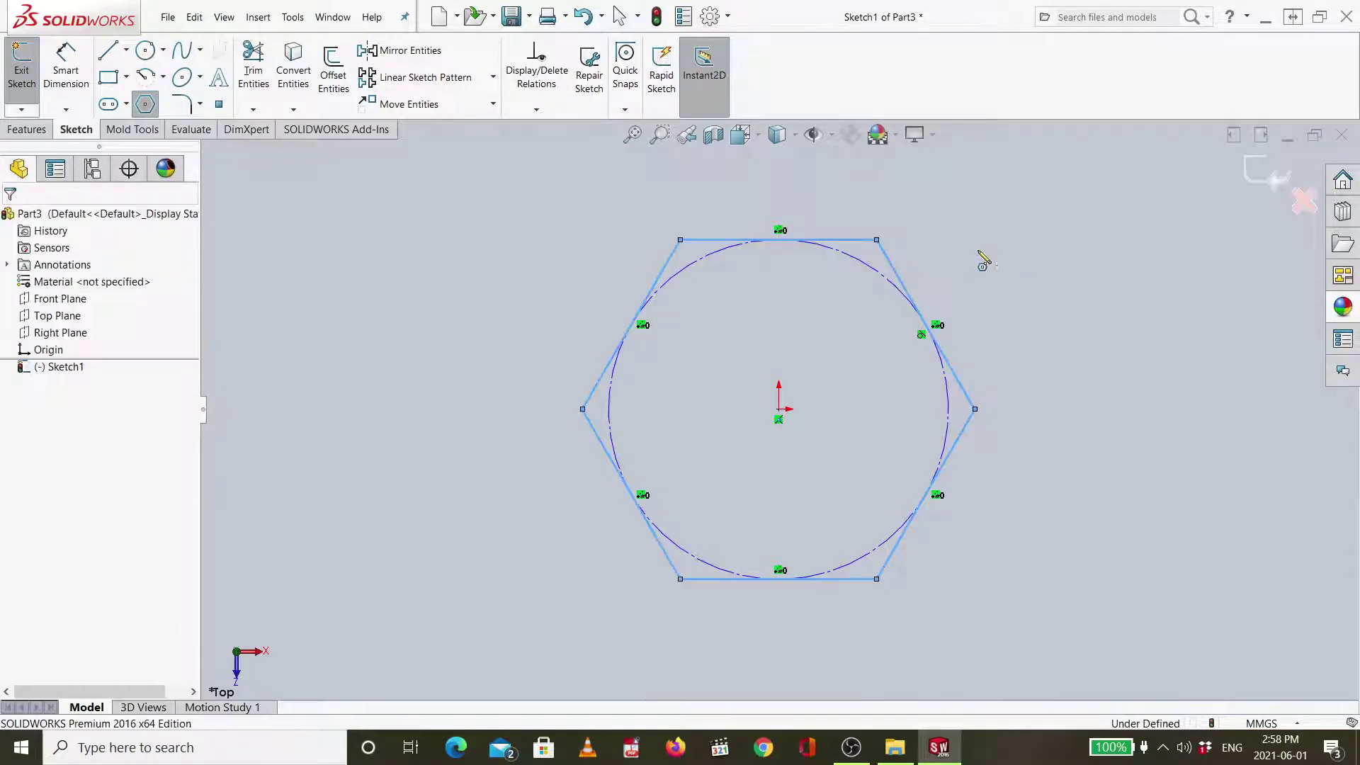
click(66, 67)
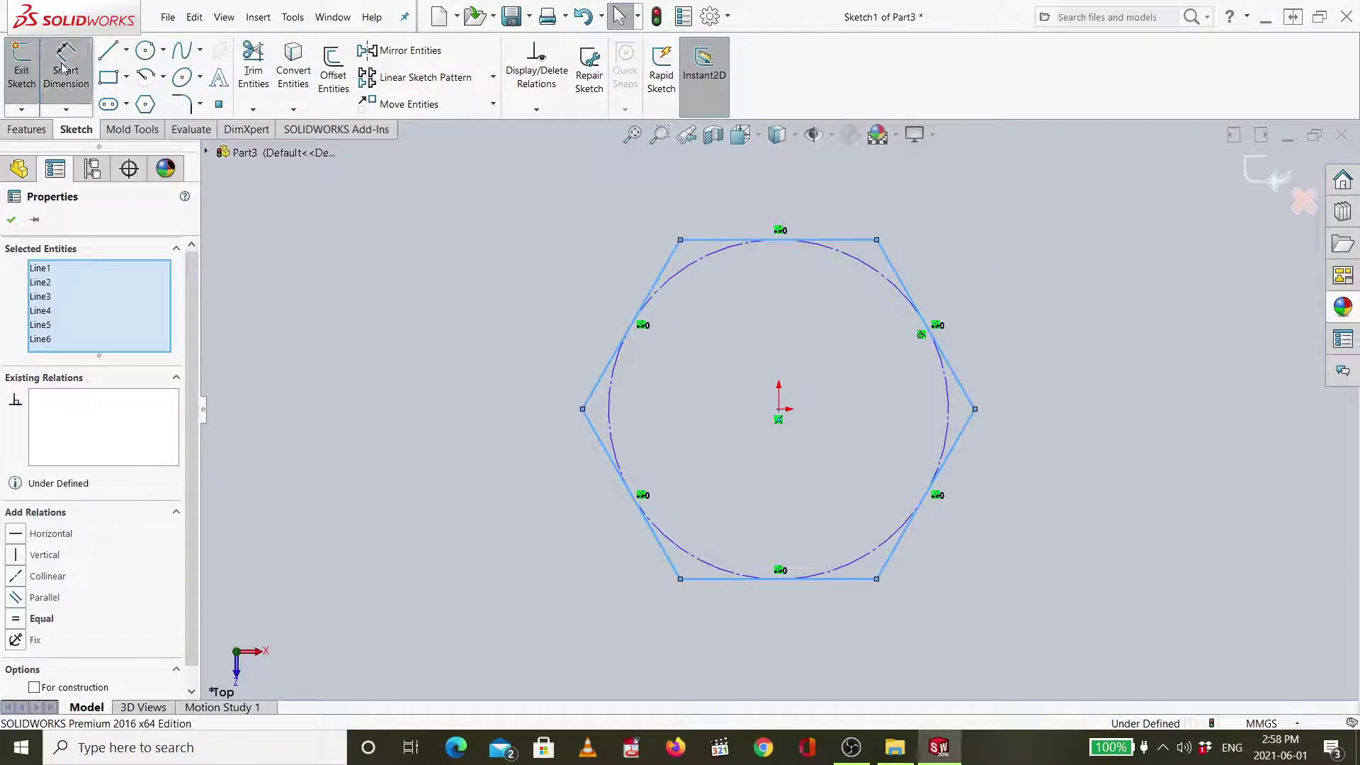
click(868, 267)
click(957, 231)
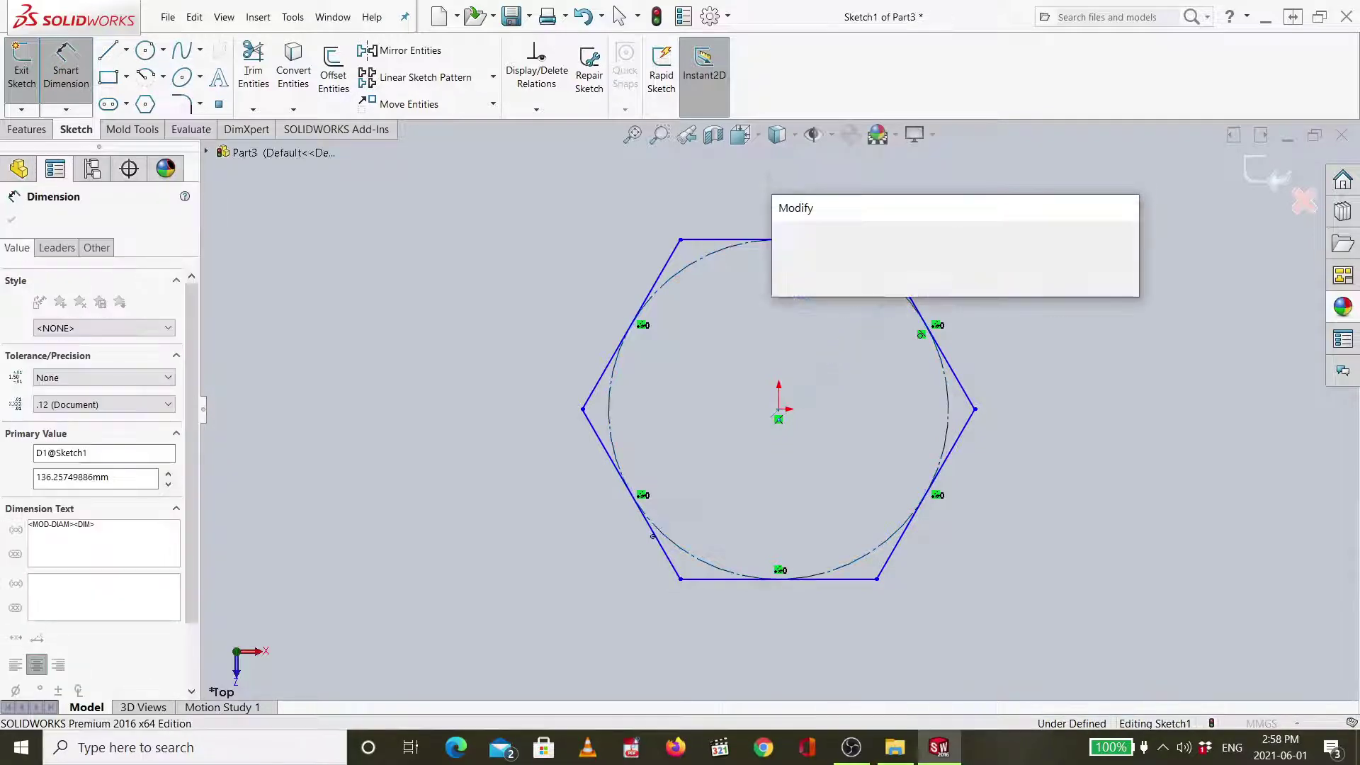
text(15)
key(Return)
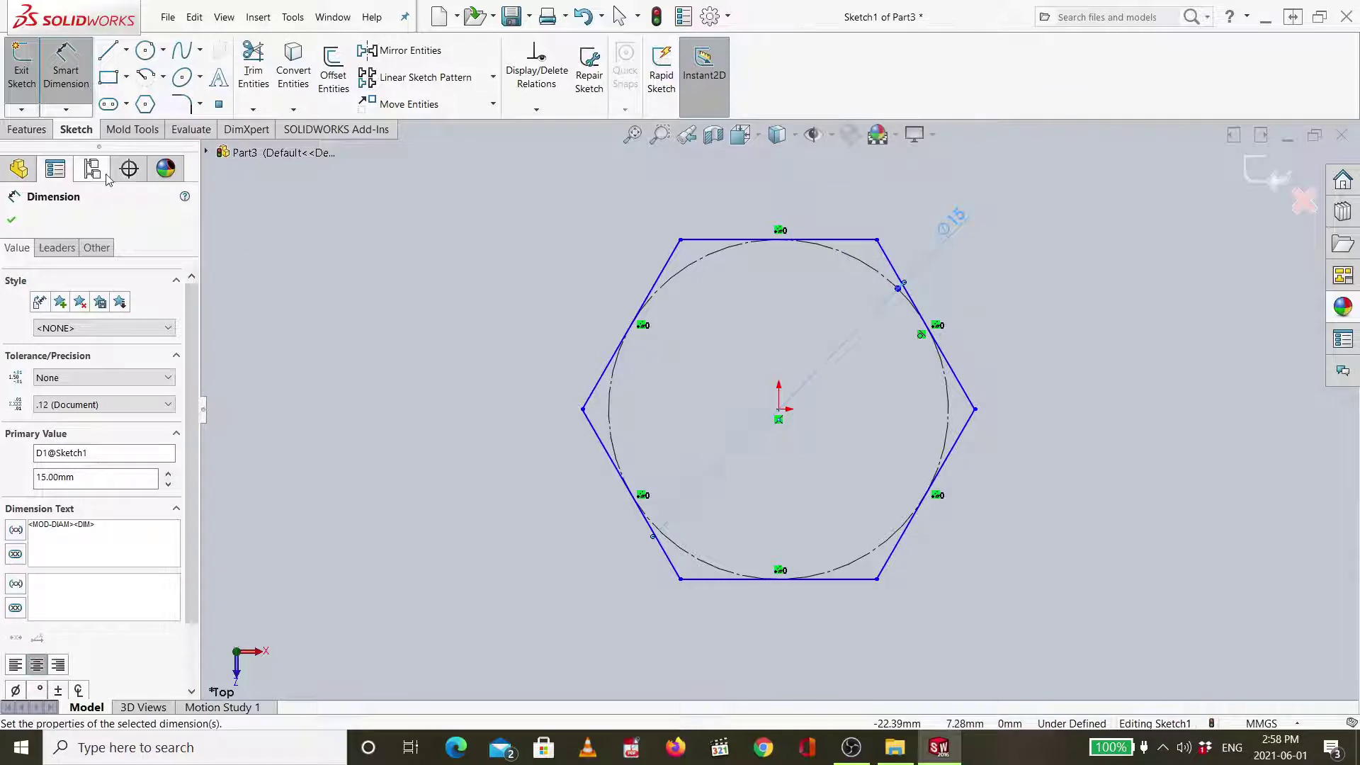
Extrude the hexagon sketch as a 5 mm blind boss.
click(26, 129)
click(27, 79)
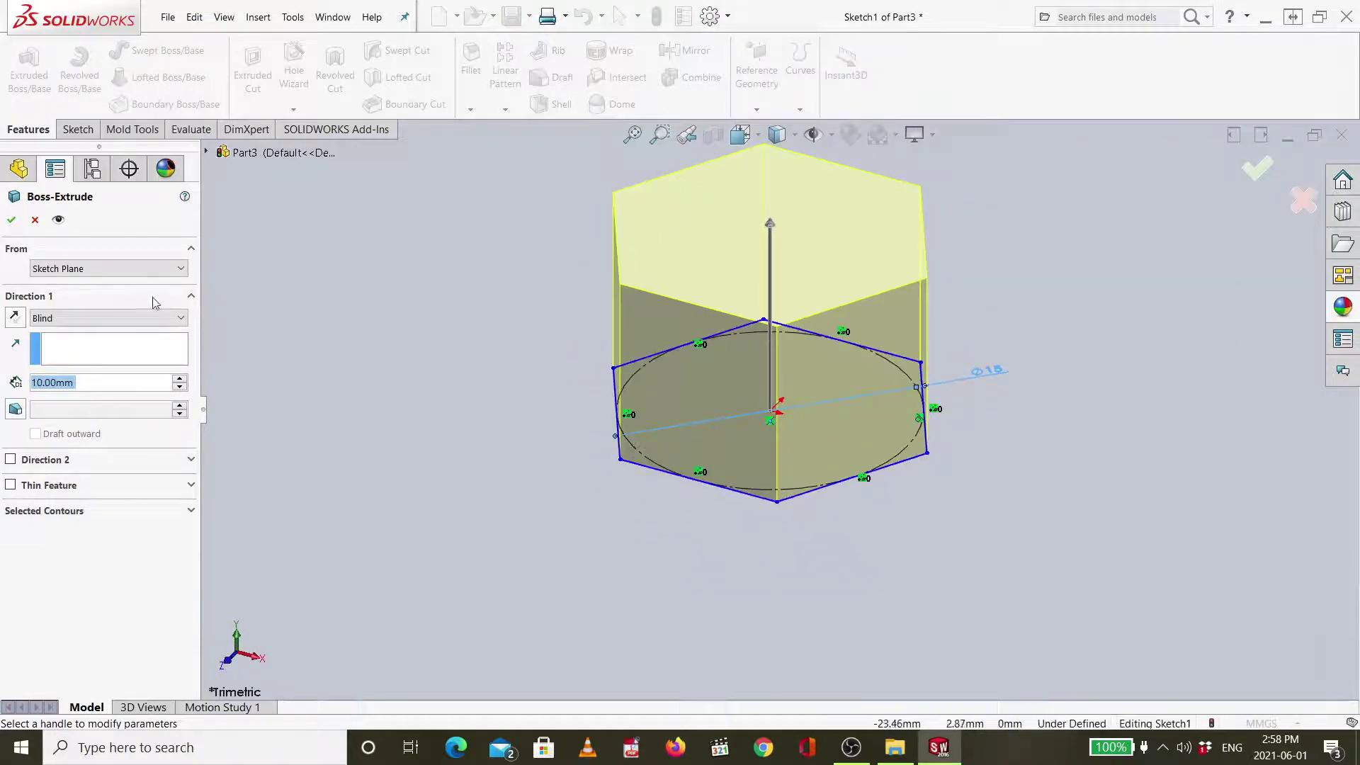
text(5)
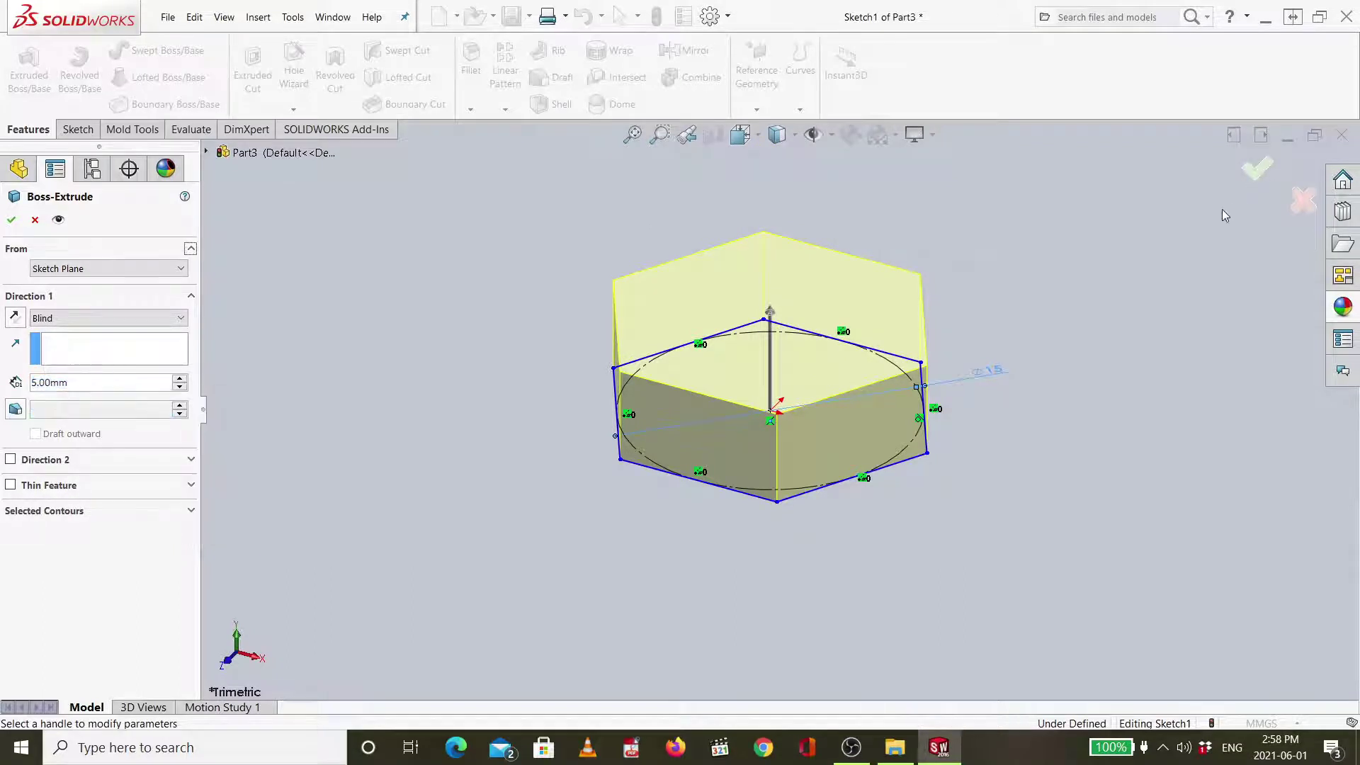
click(1257, 169)
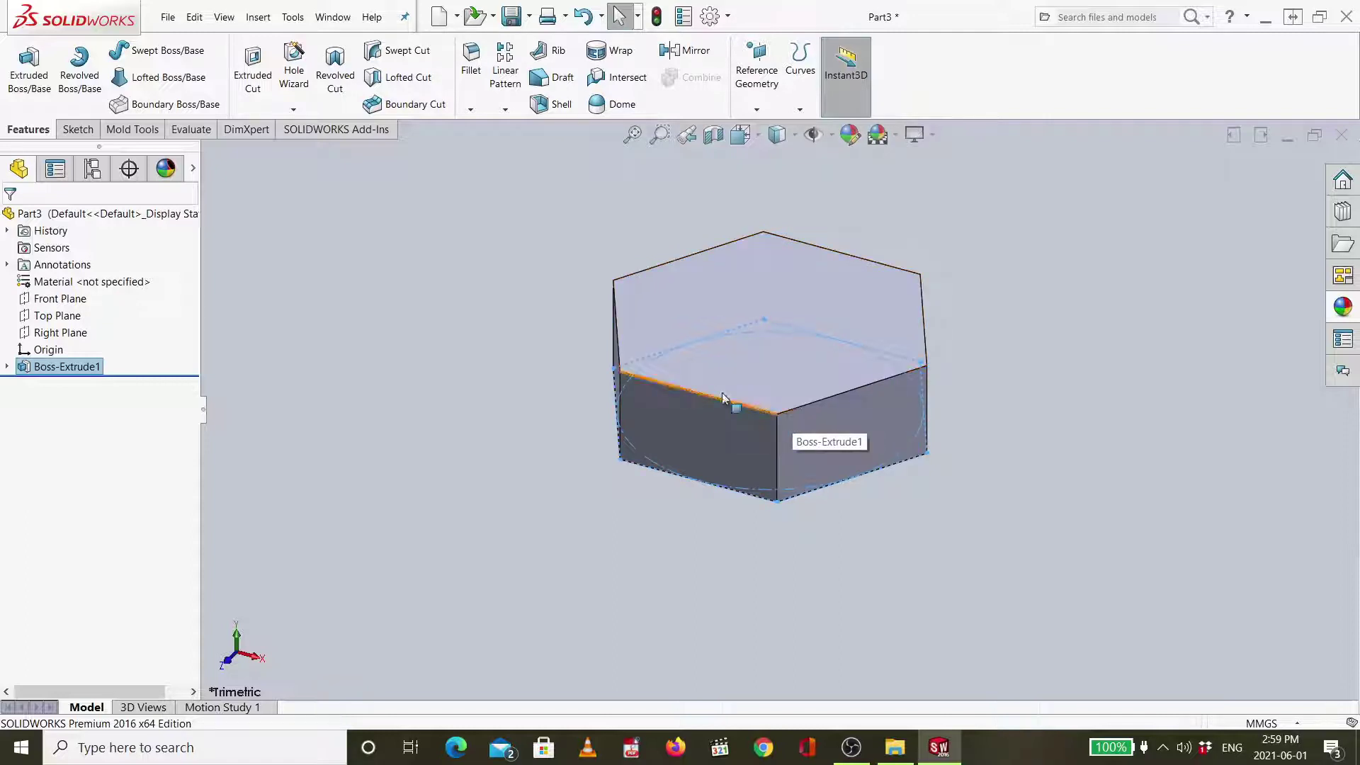
Start a sketch on the hexagonal block's top face and draw an origin-centred circle about 8.3 mm in diameter.
click(754, 325)
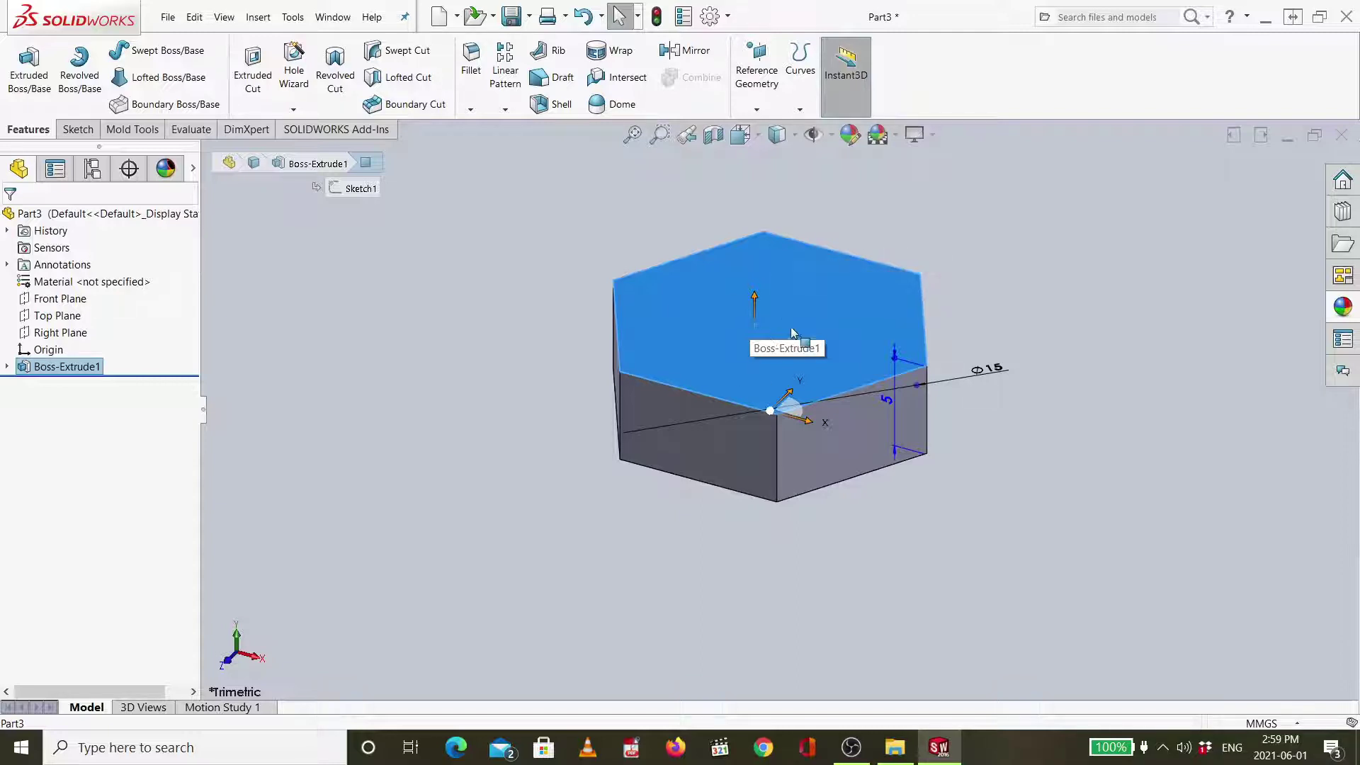
right_click(779, 326)
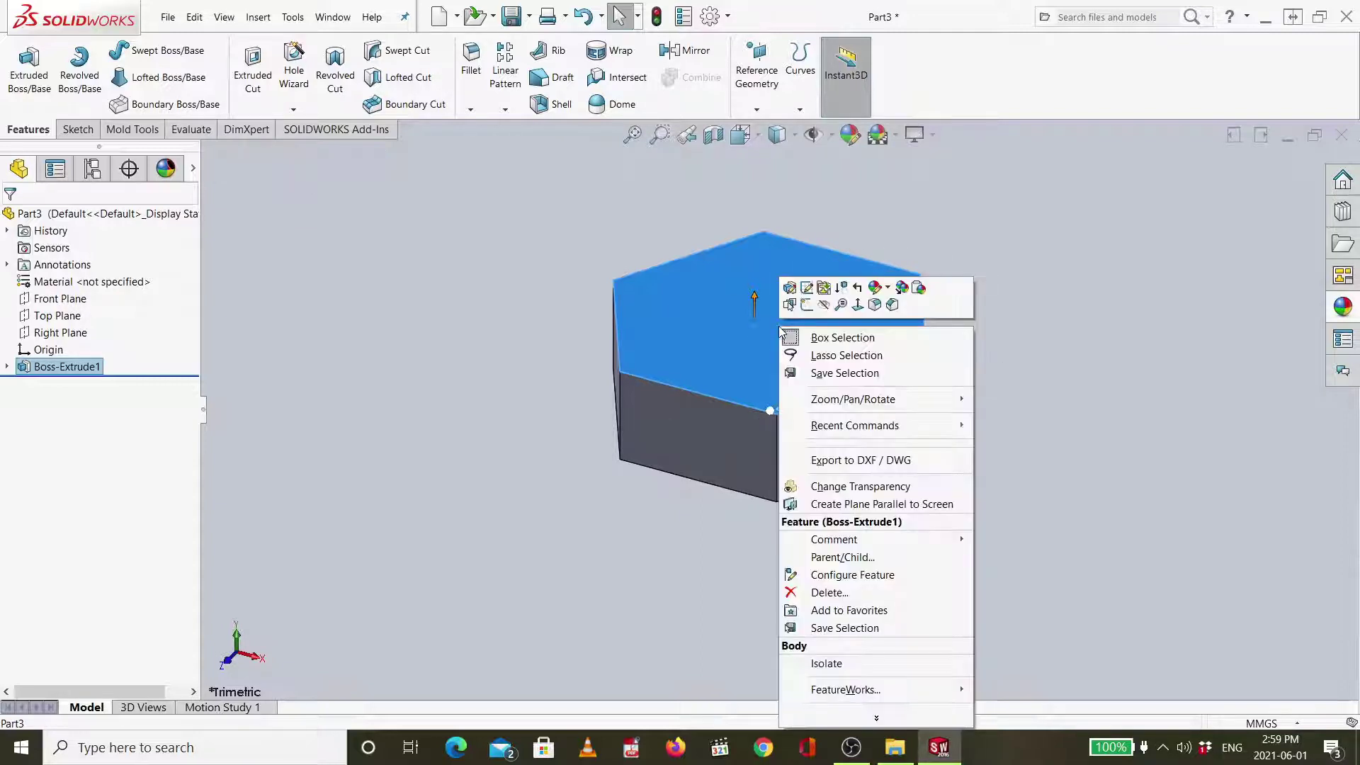
click(805, 306)
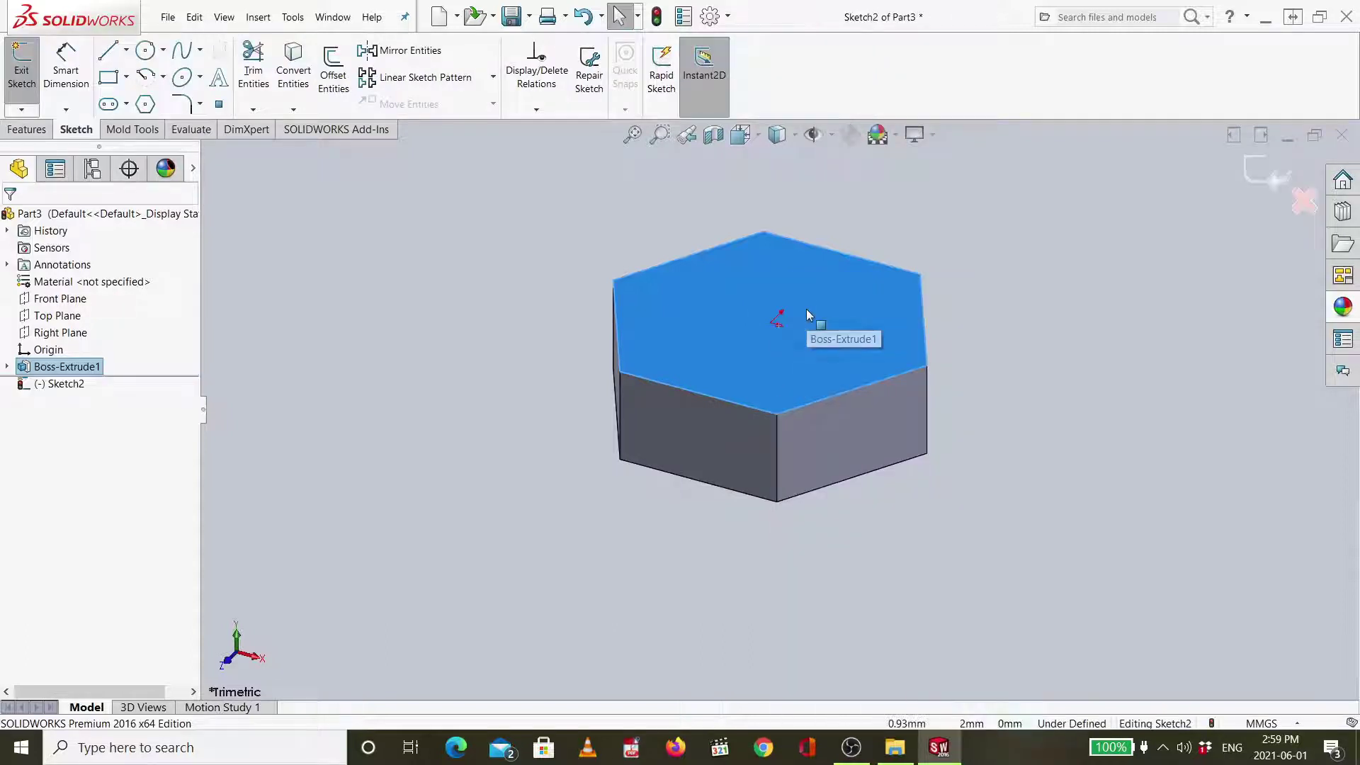
click(145, 50)
click(779, 408)
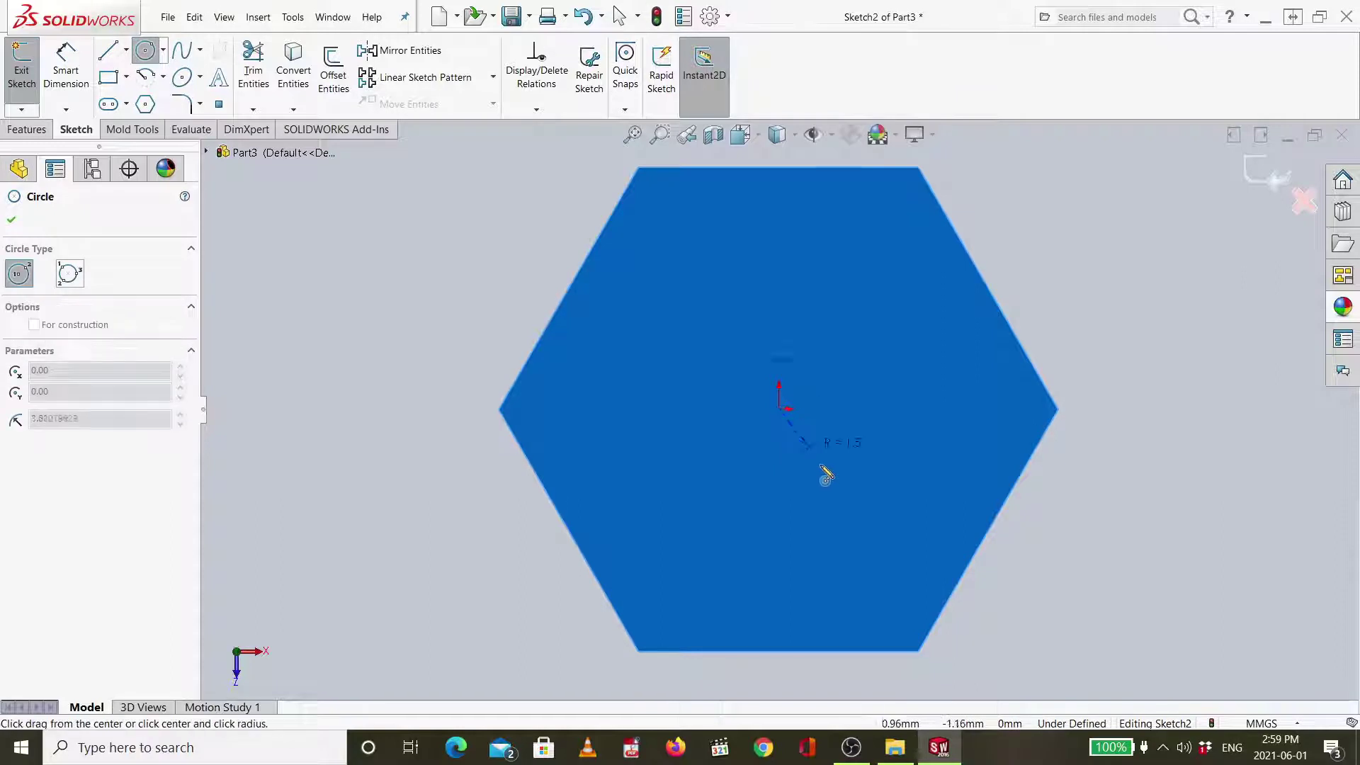
click(852, 521)
Dimension the circle on the top face to a 10 mm diameter.
click(66, 67)
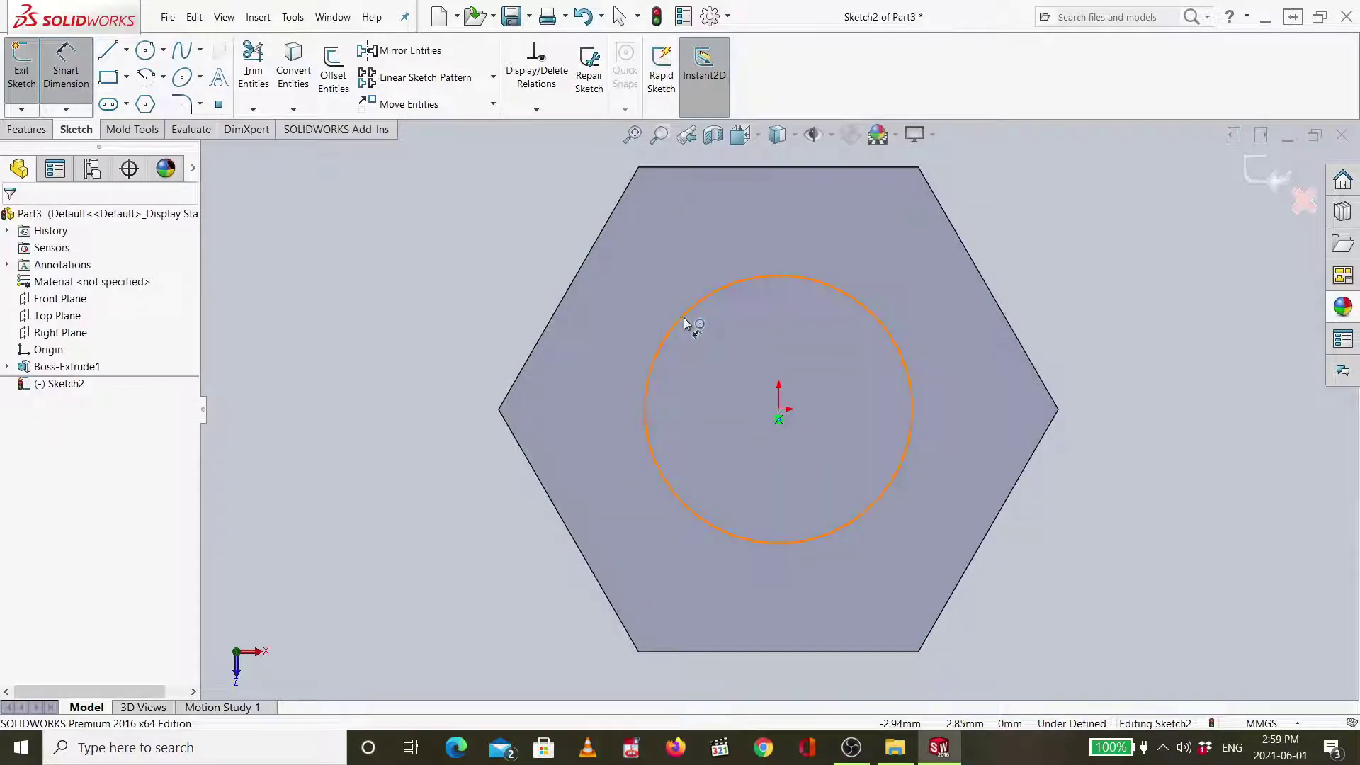
click(683, 317)
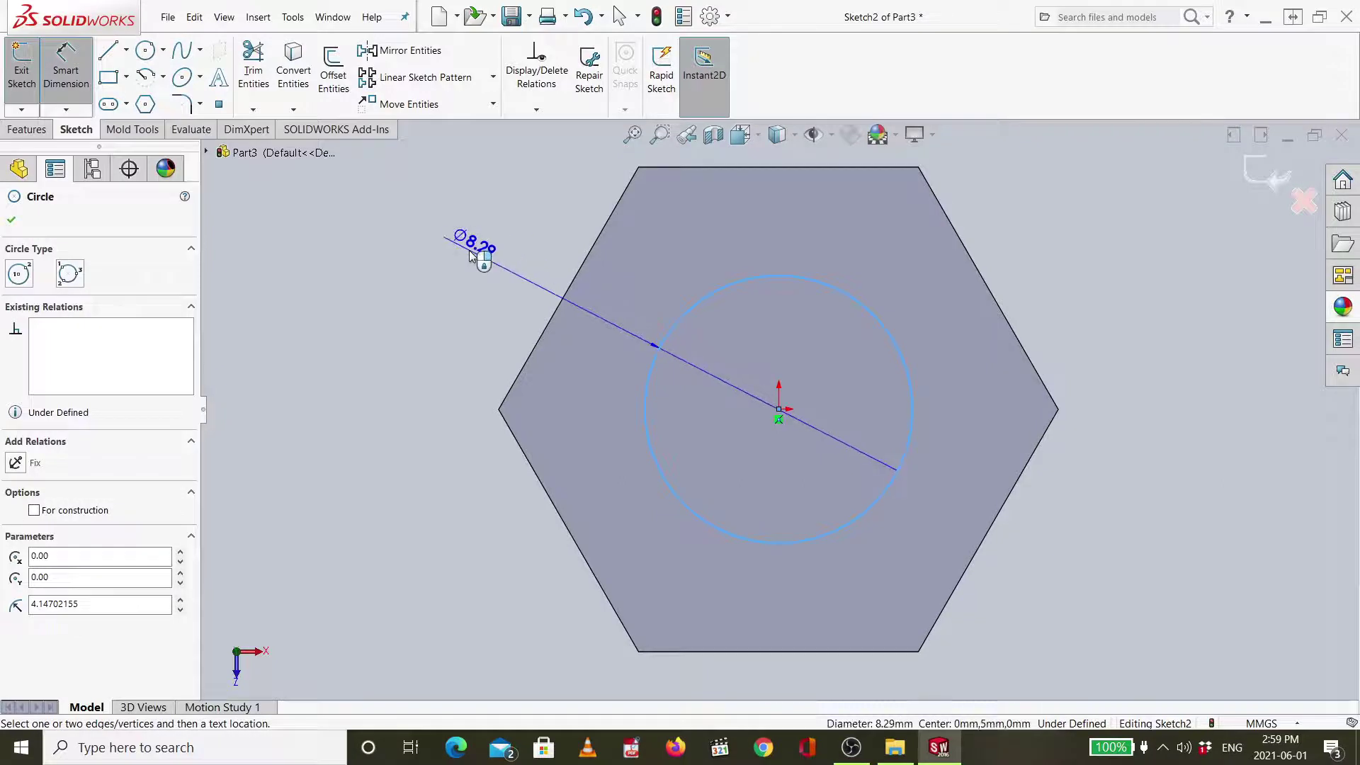
click(470, 258)
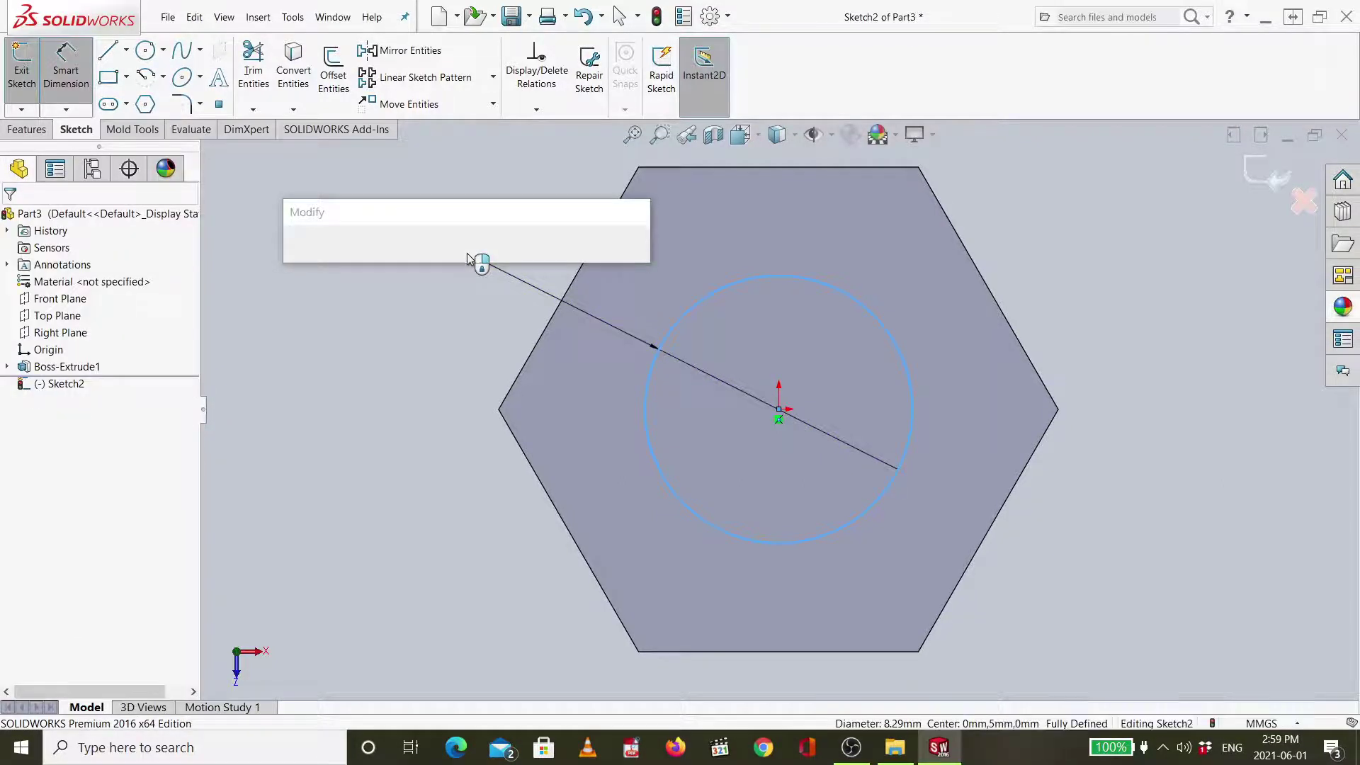
text(10)
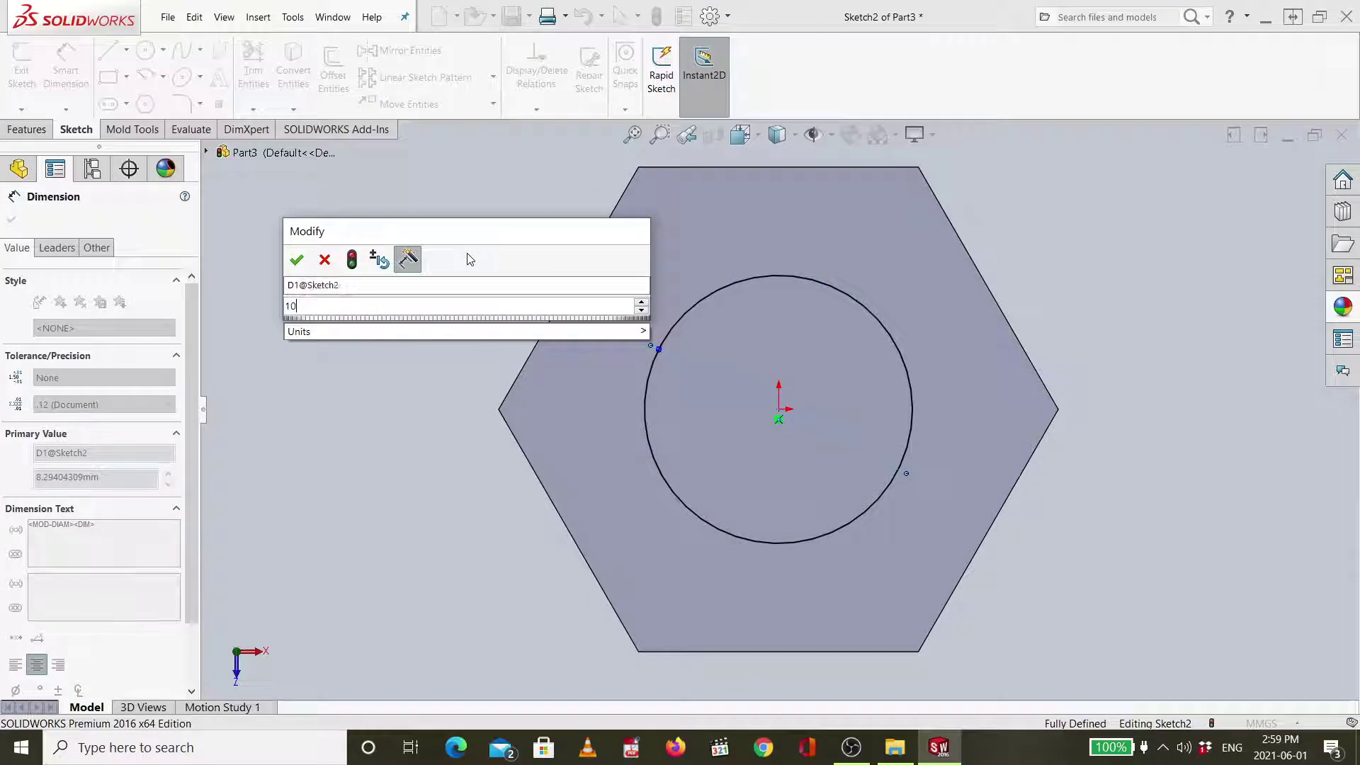
key(Return)
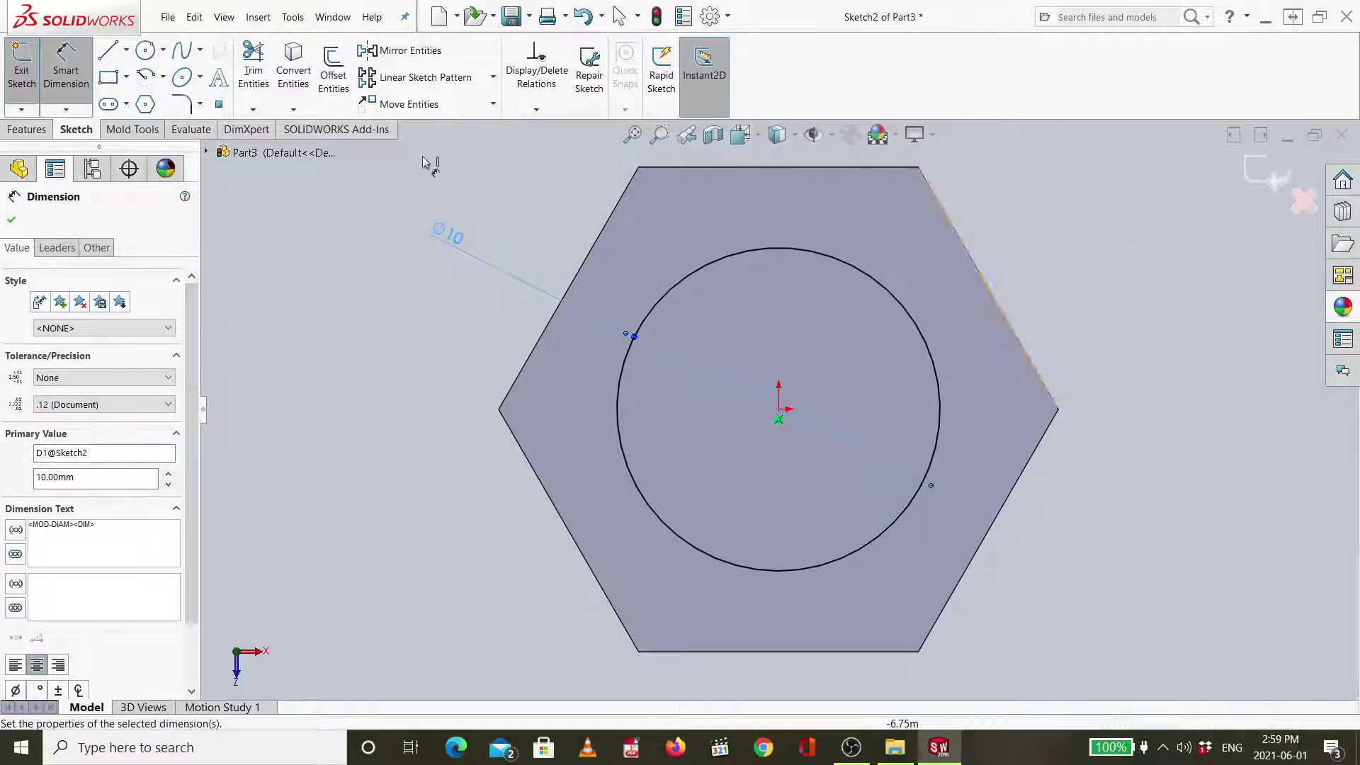
Cut the 10 mm circle through the entire hexagonal block with an Extruded Cut set to Through All.
click(32, 131)
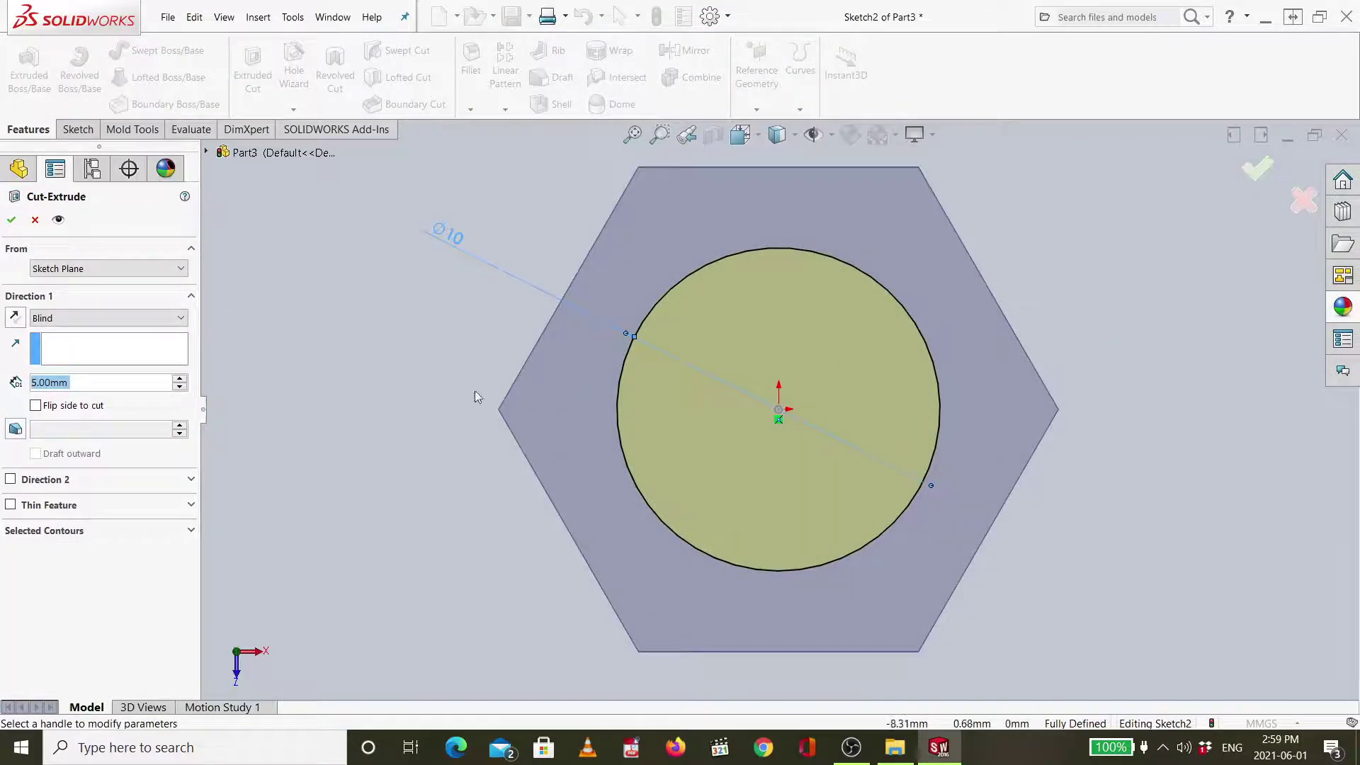
click(106, 318)
click(56, 341)
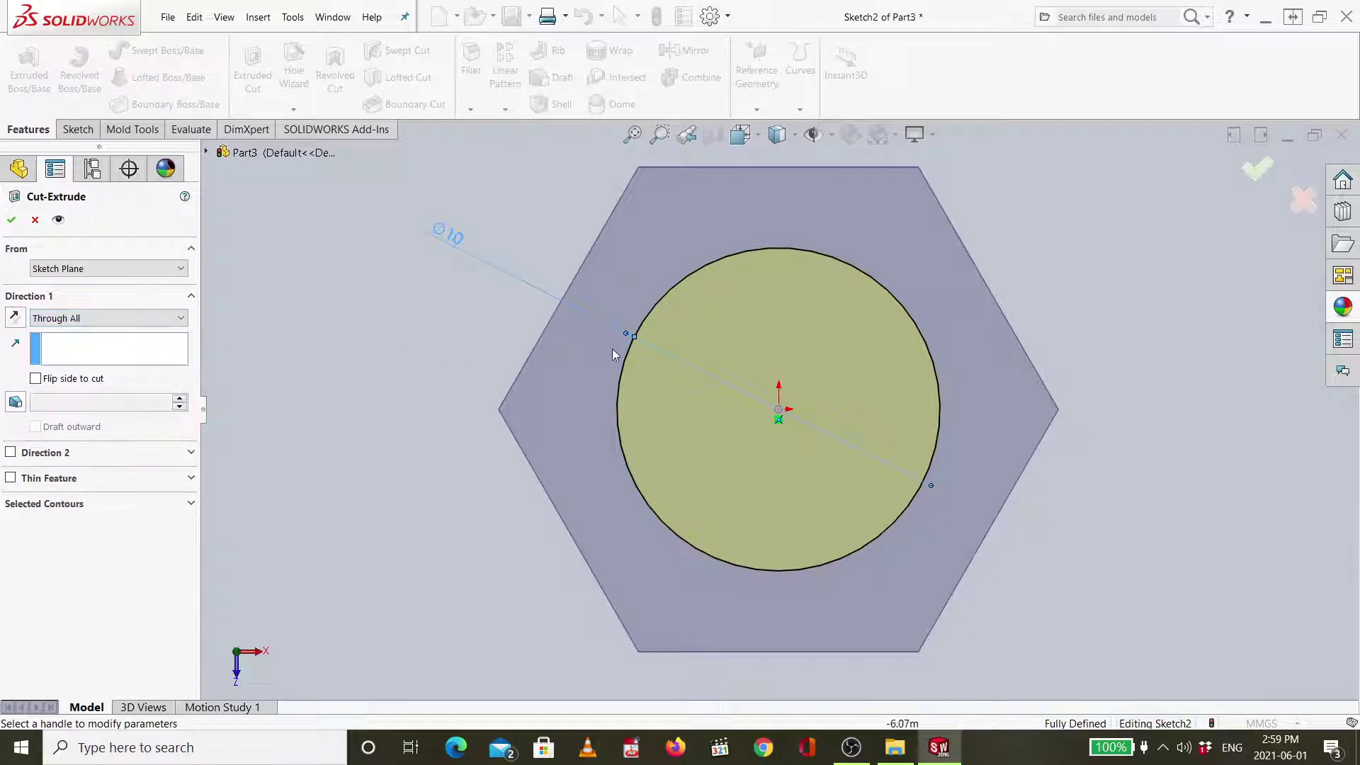
key(ctrl+1)
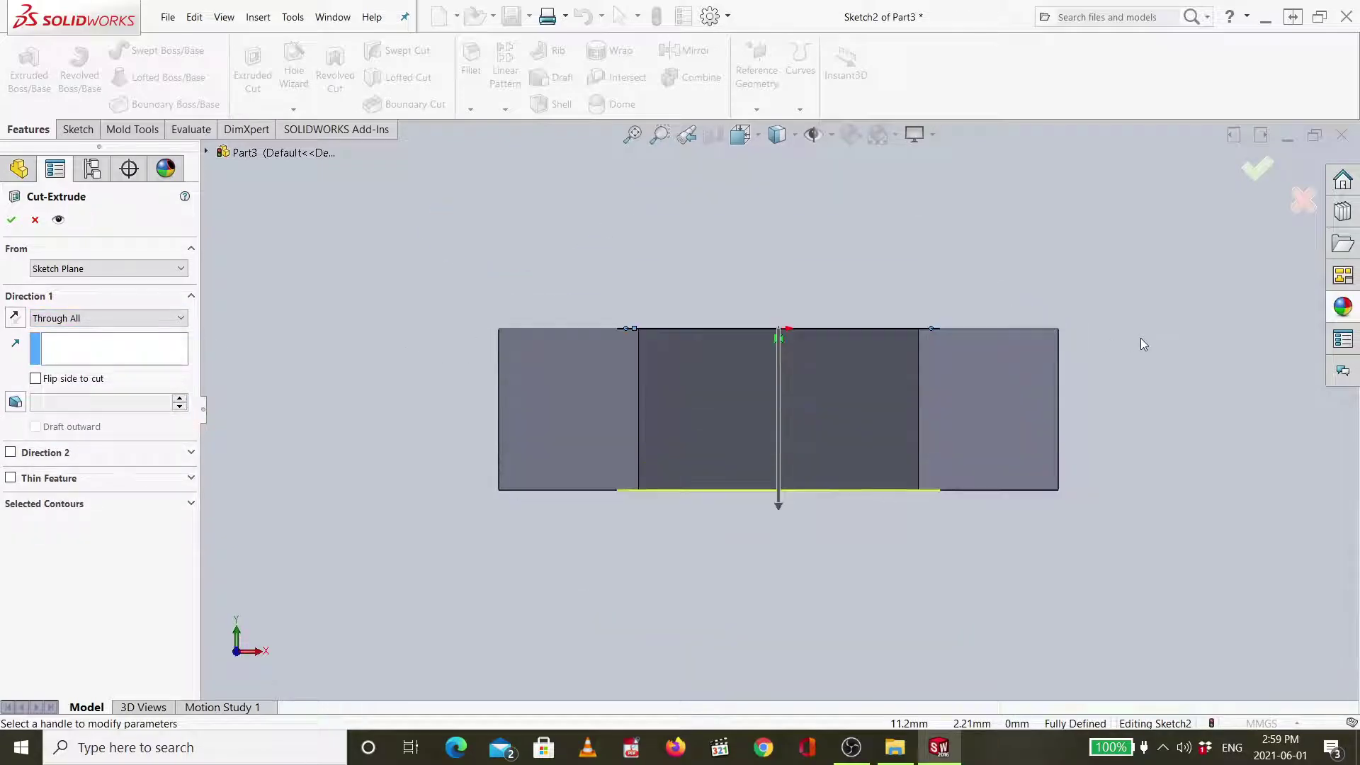
key(ctrl+7)
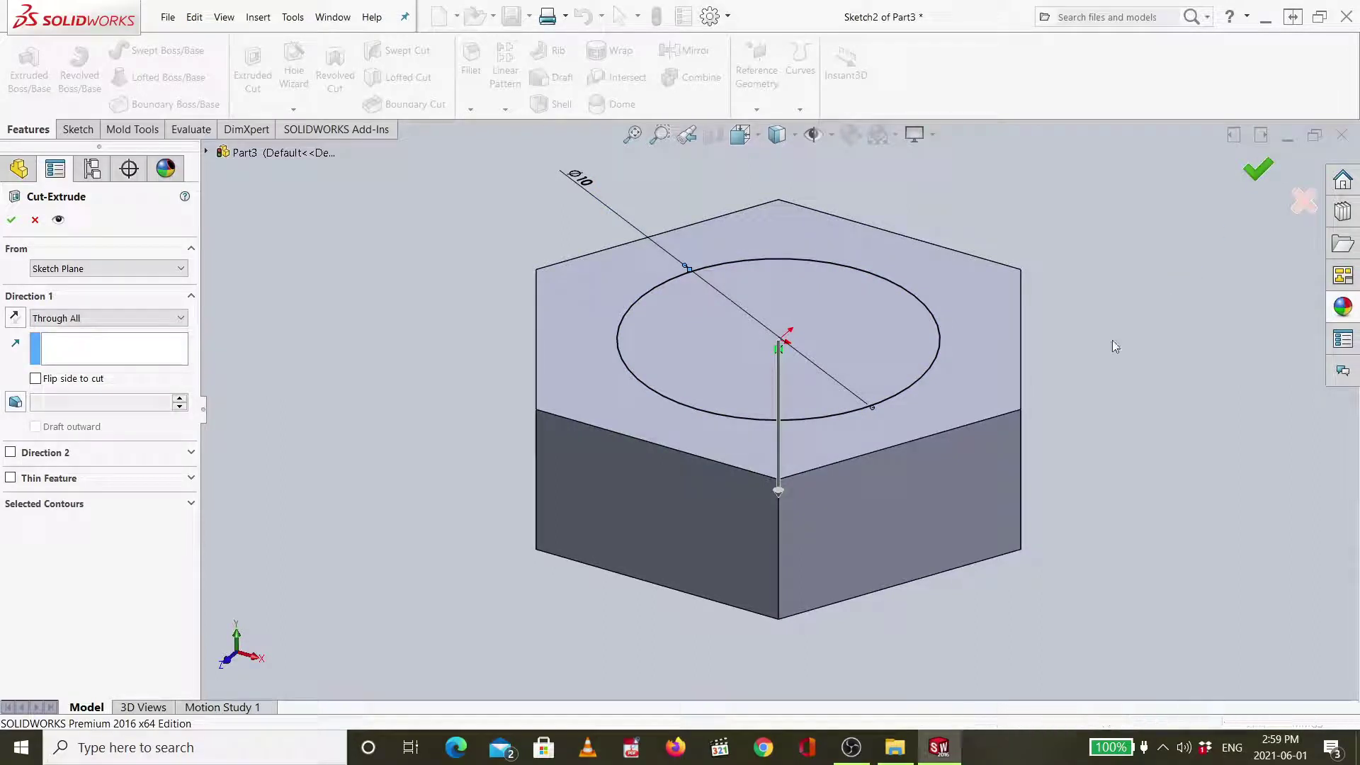
click(1257, 170)
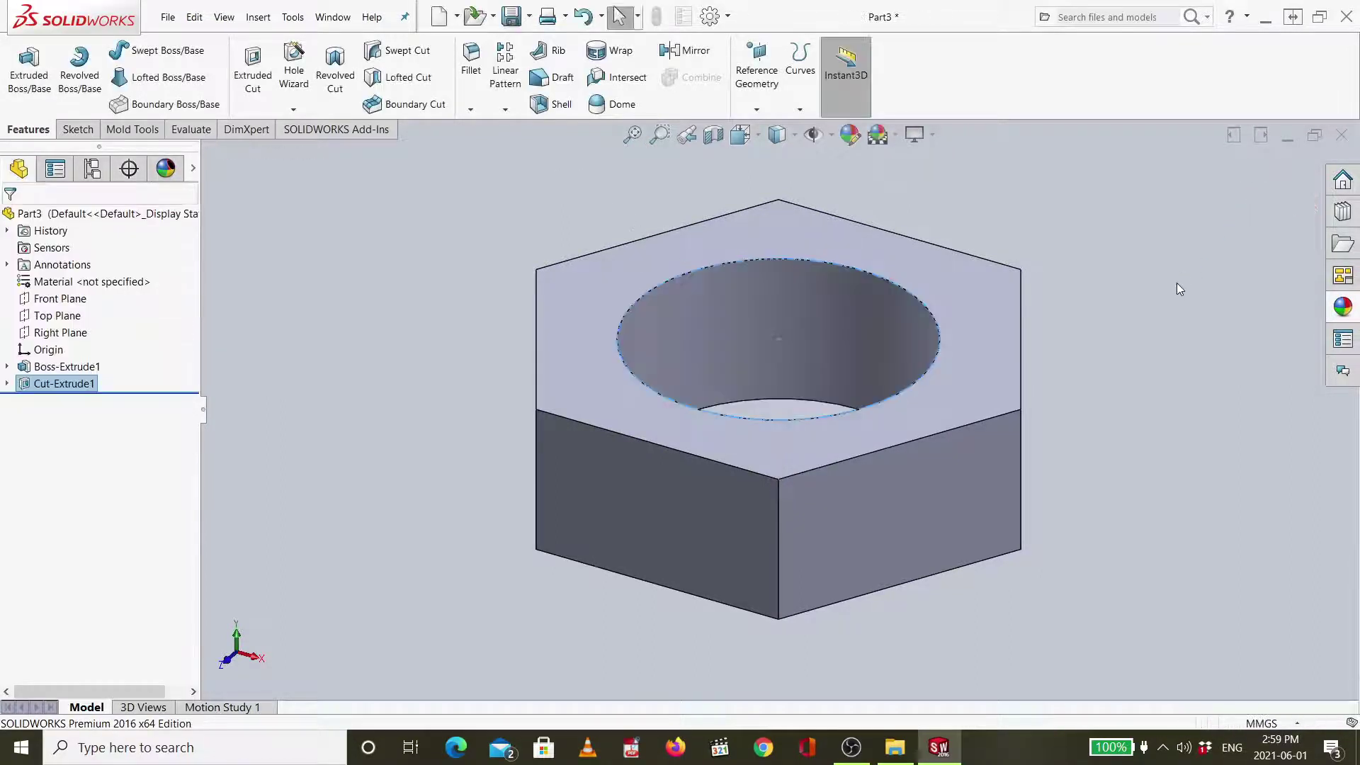
Start a sketch on the nut's top face and draw an origin-centred circle of 7.5 mm radius touching the hexagon's sides.
key(ctrl+7)
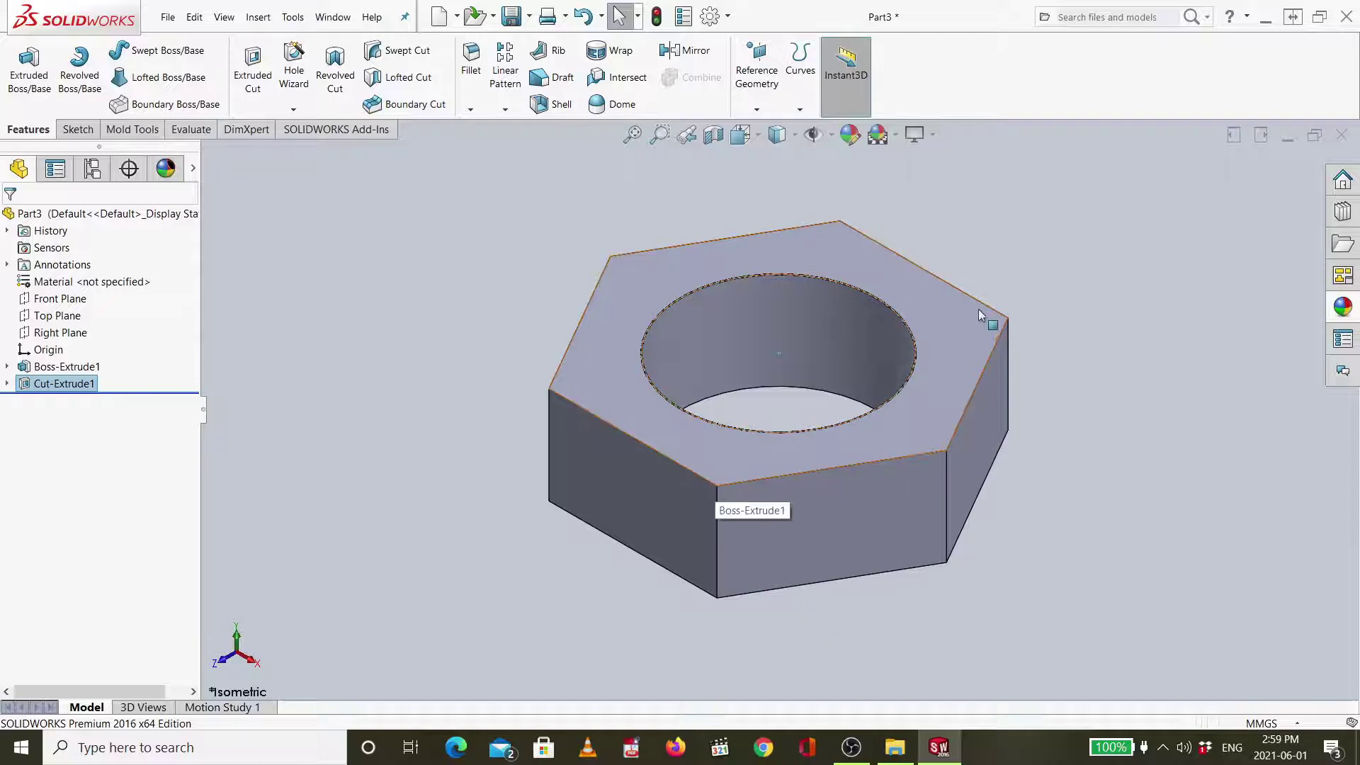
click(621, 290)
click(673, 248)
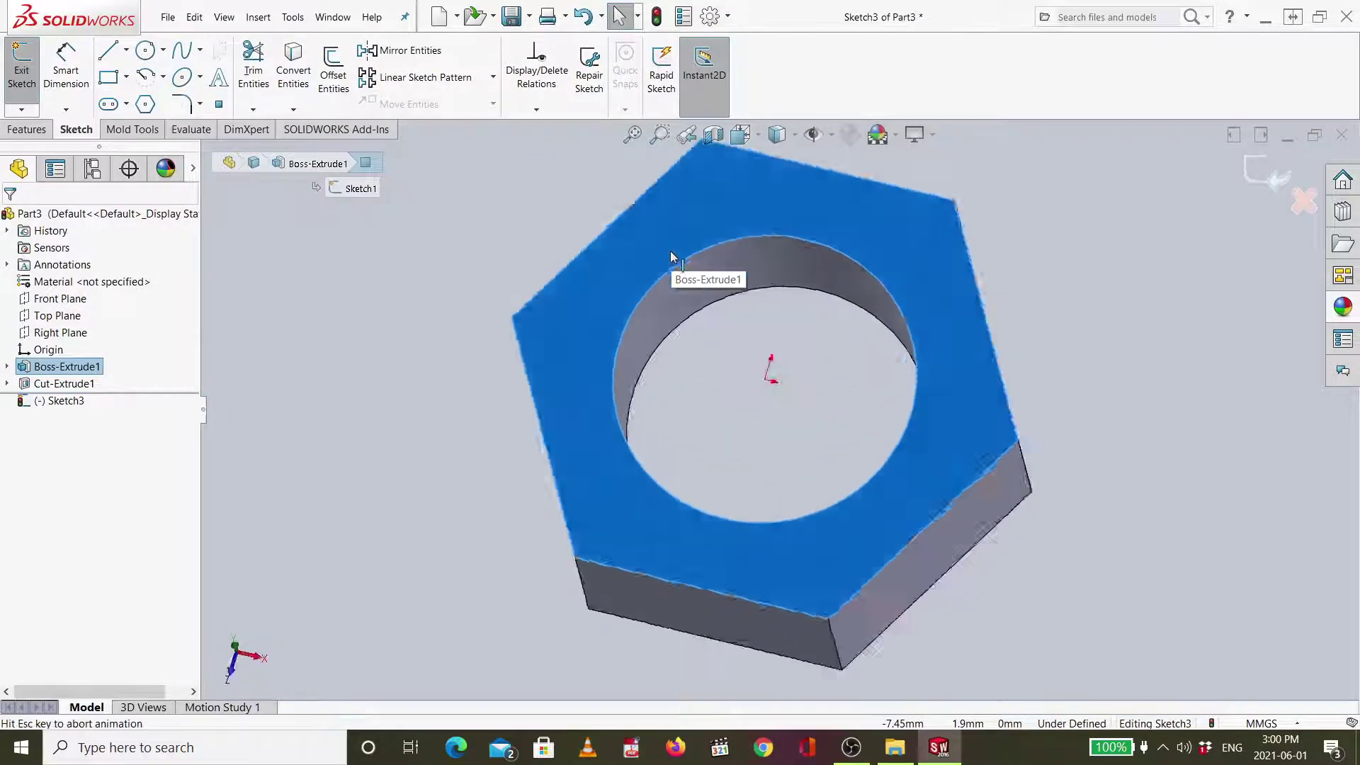
click(146, 53)
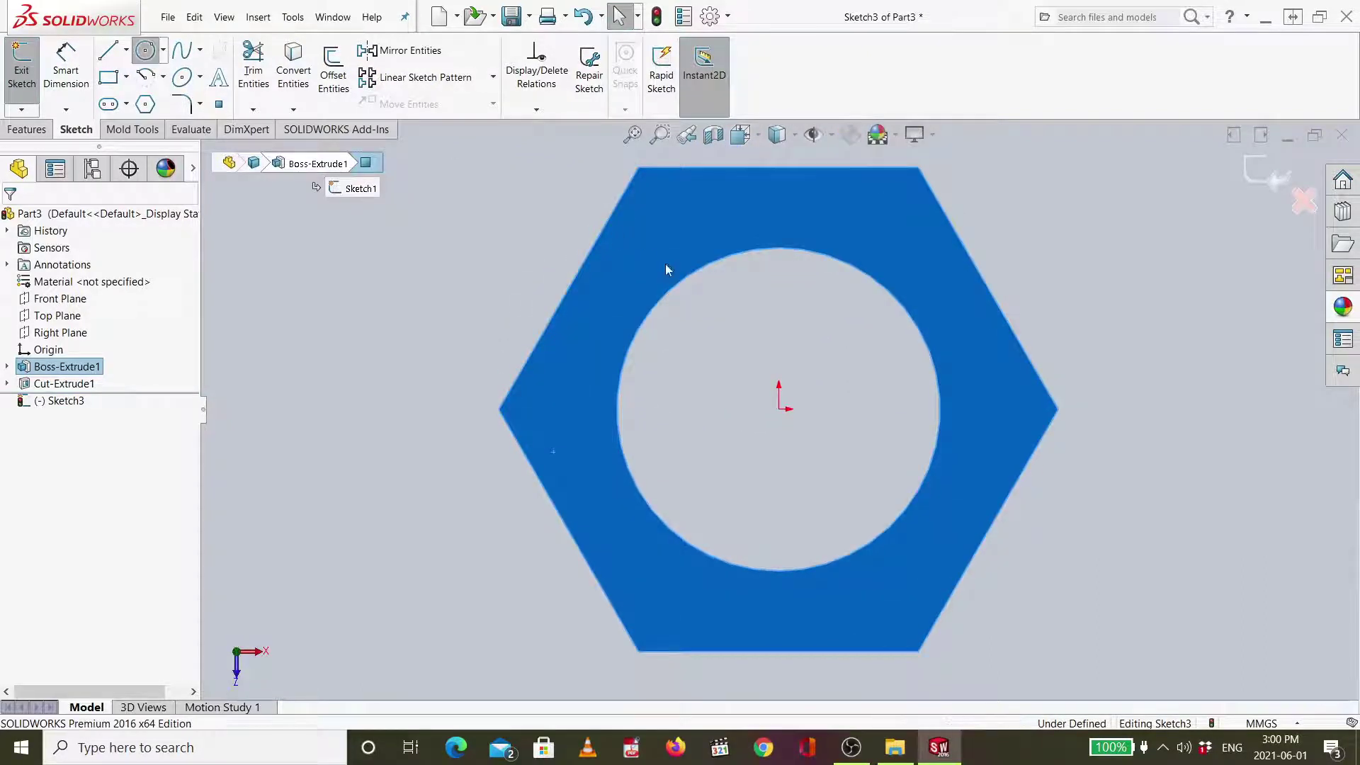
click(780, 410)
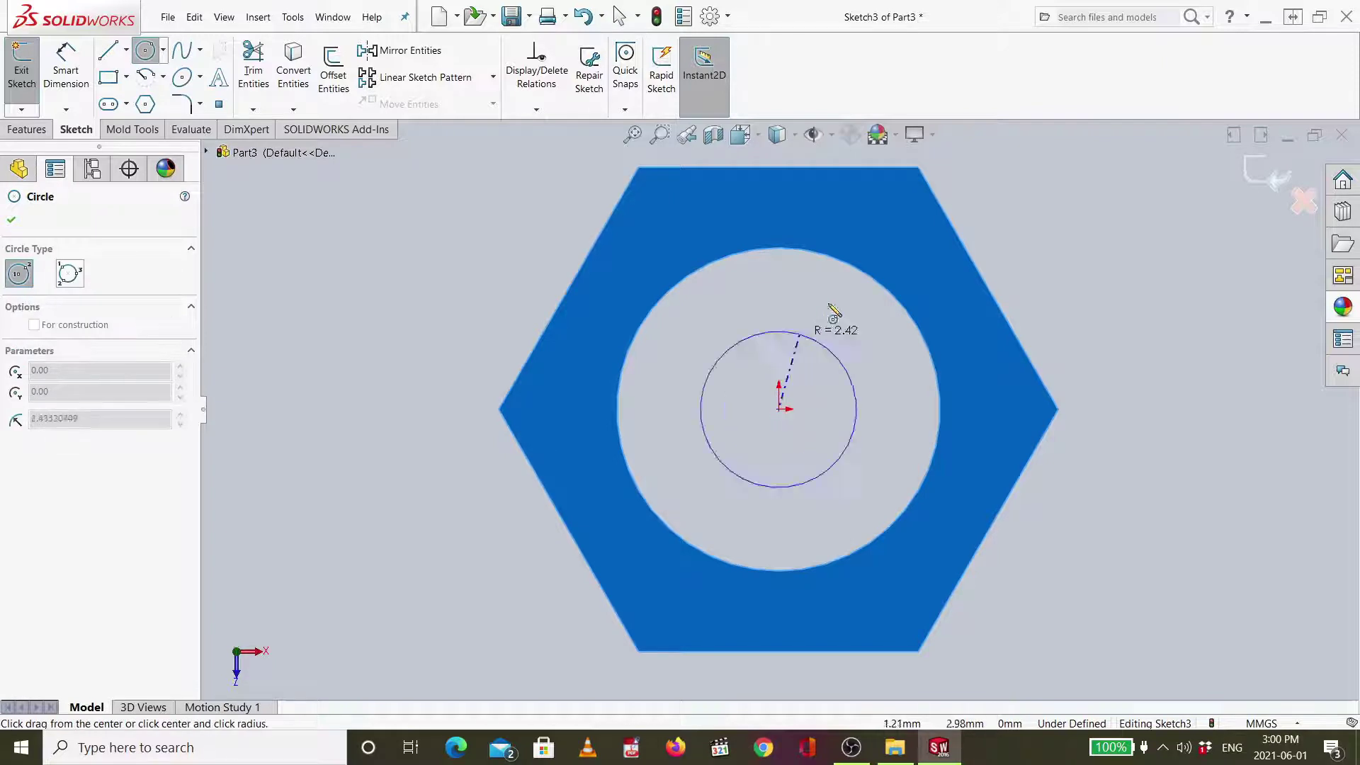
click(992, 294)
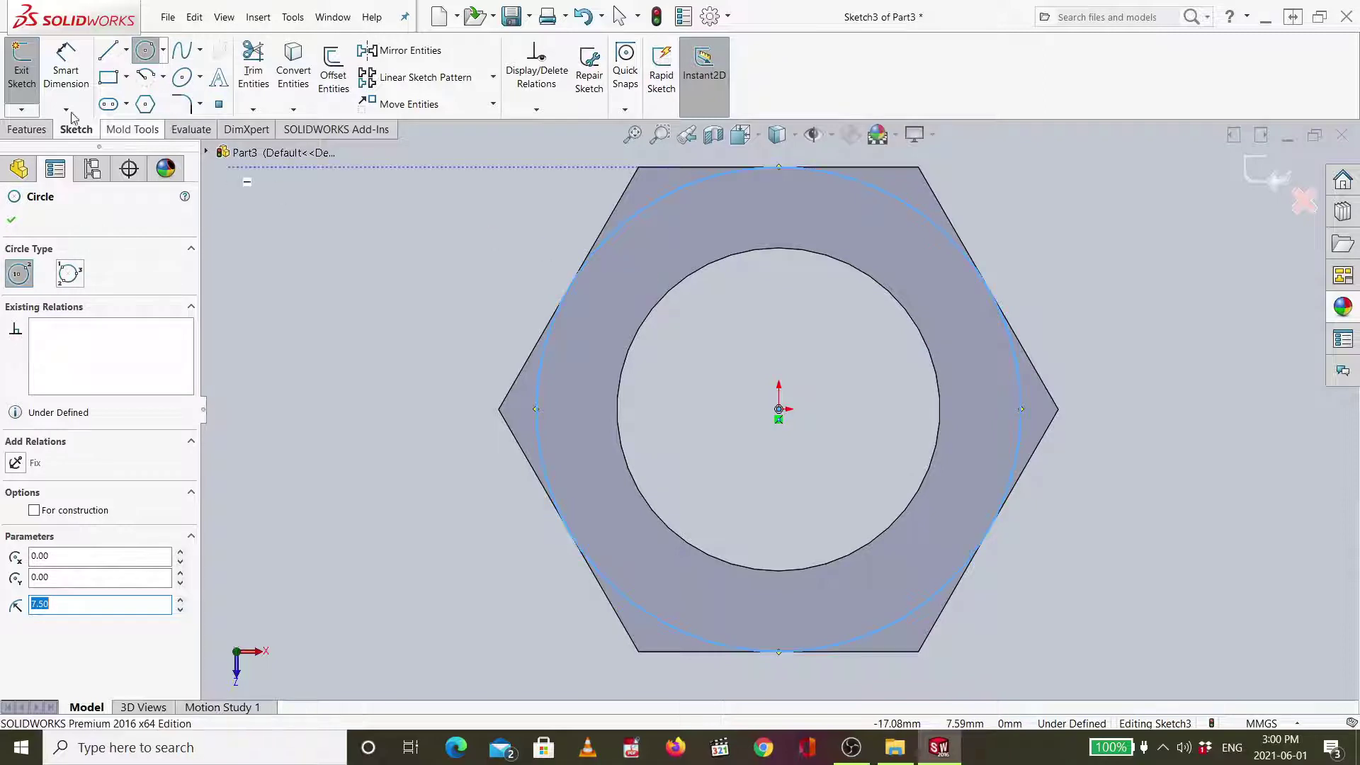
Bevel the nut's top corners with a 5 mm blind Extruded Cut of the outer circle, side to cut flipped and a 45° draft.
click(29, 132)
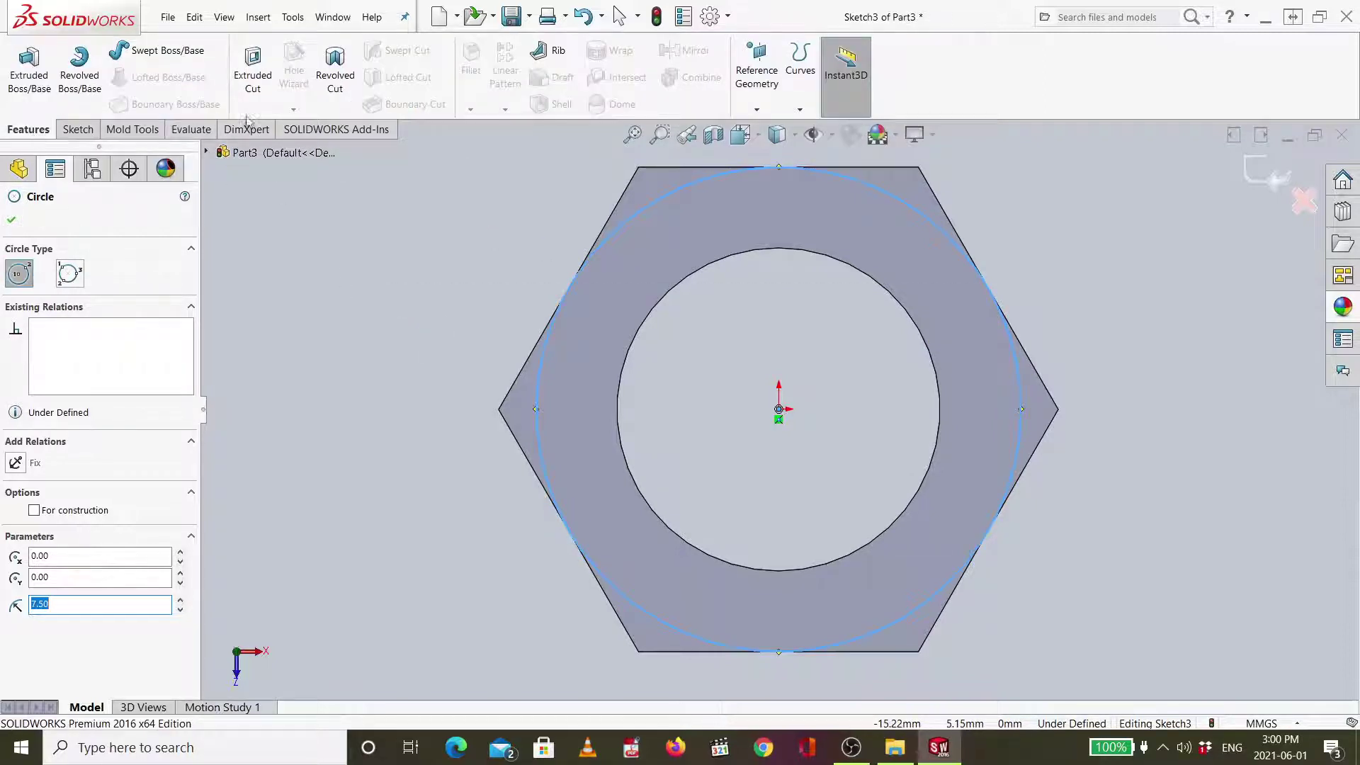
click(253, 78)
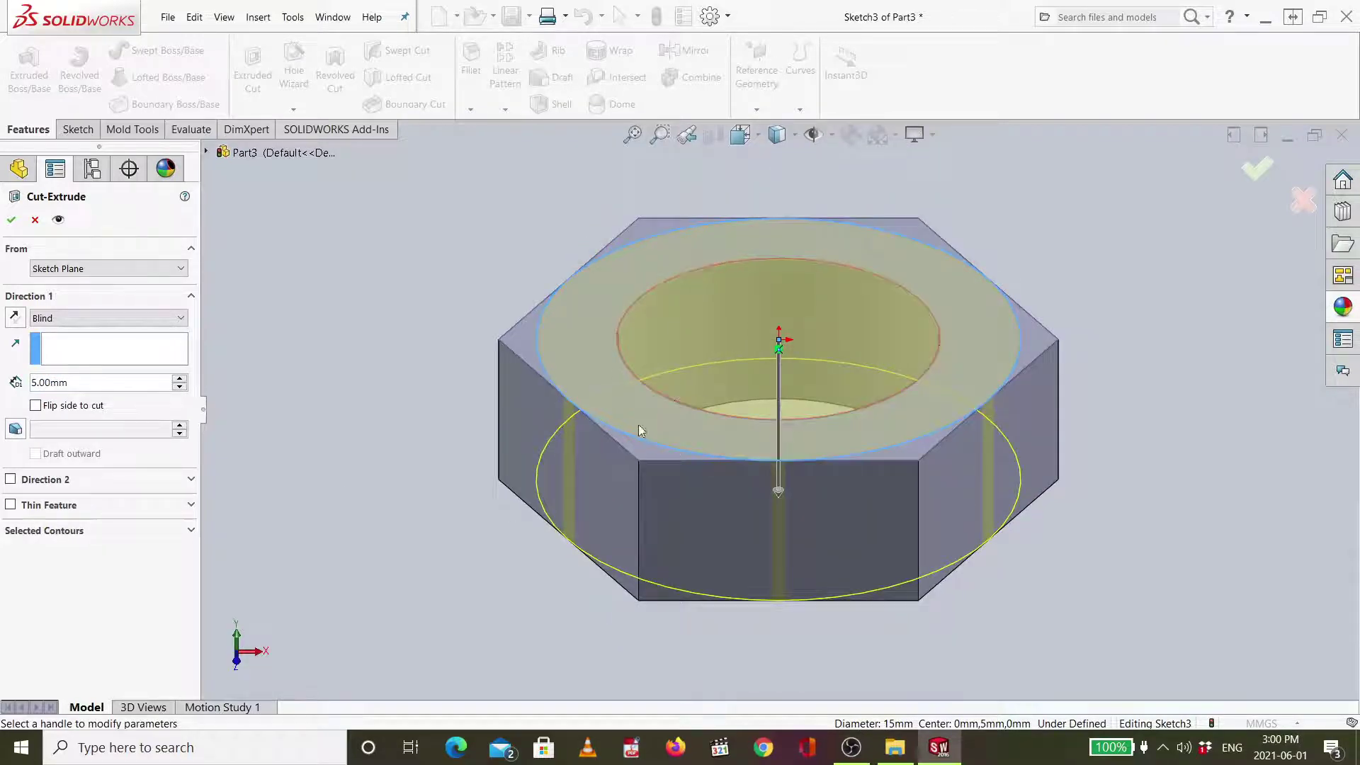
scroll(641, 454, down, 5)
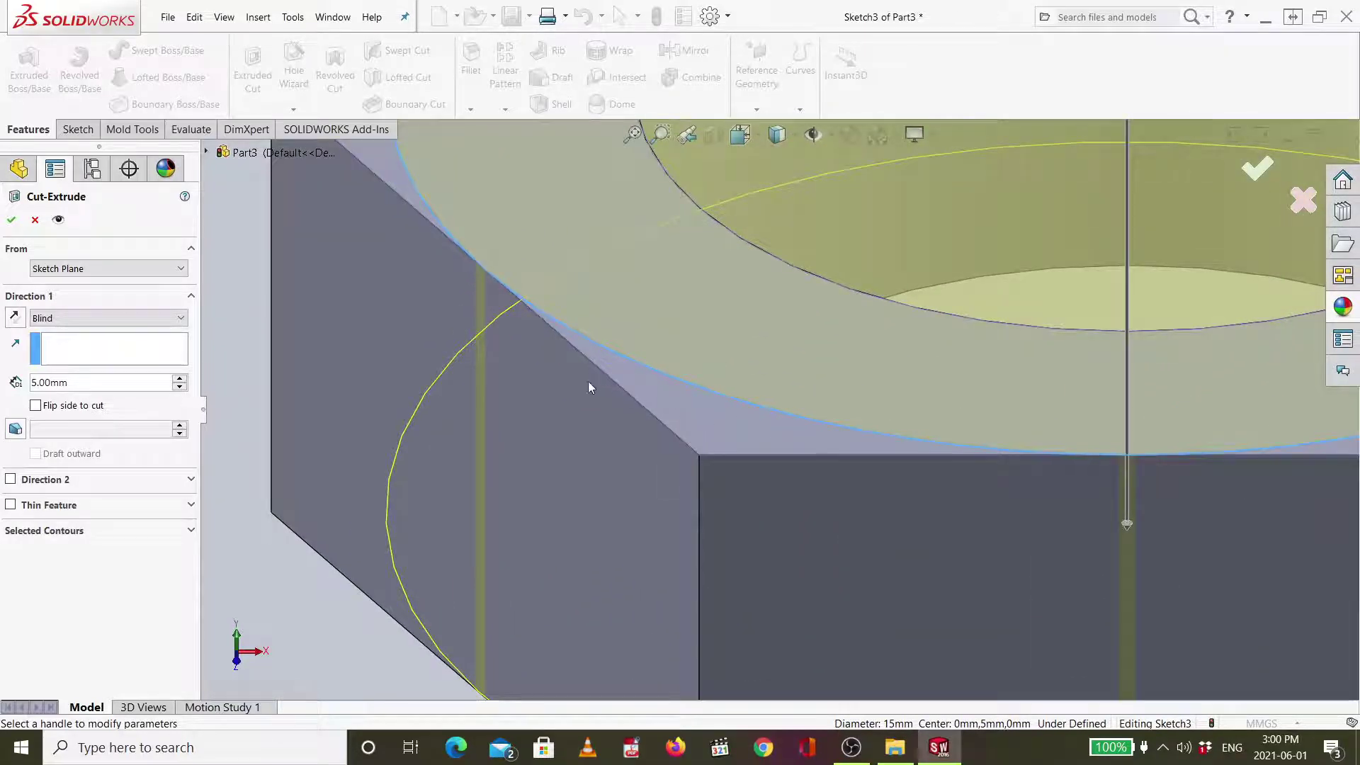
scroll(568, 267, up, 5)
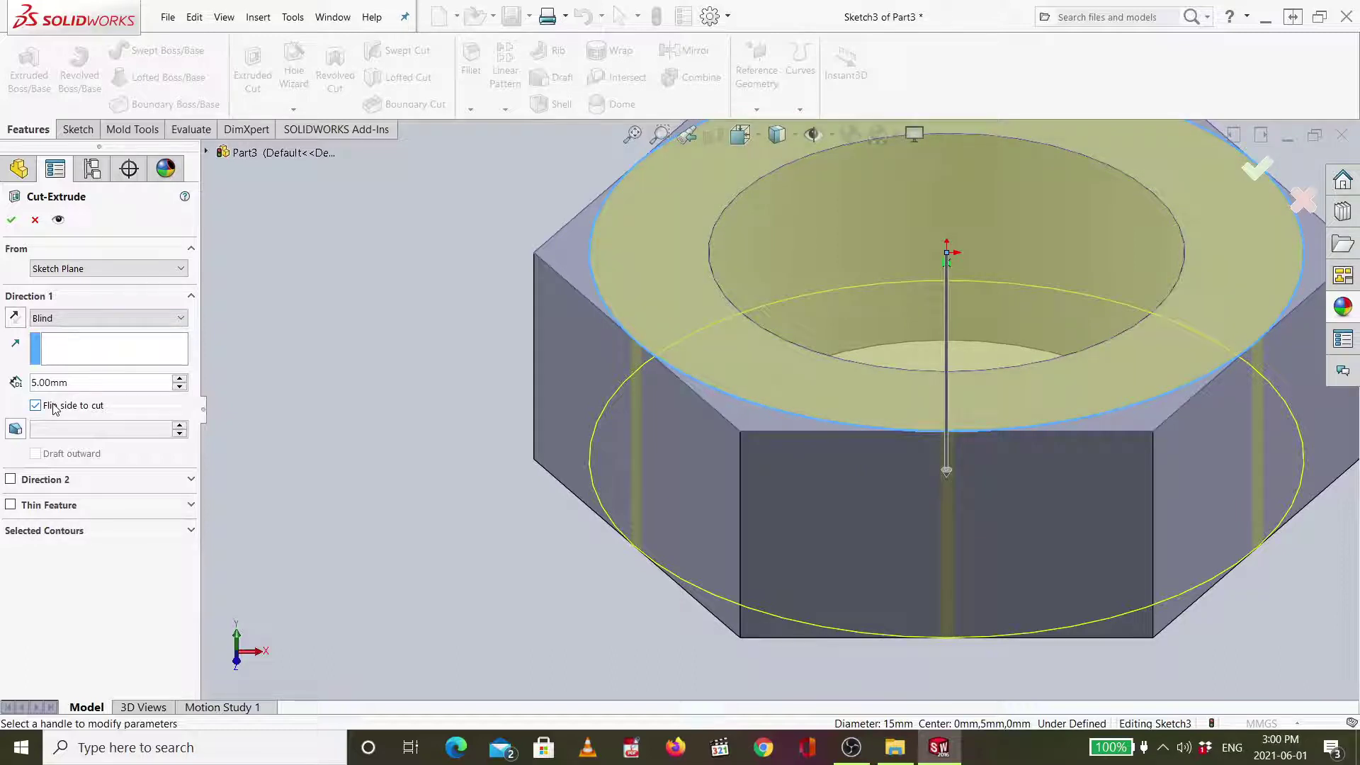
click(16, 431)
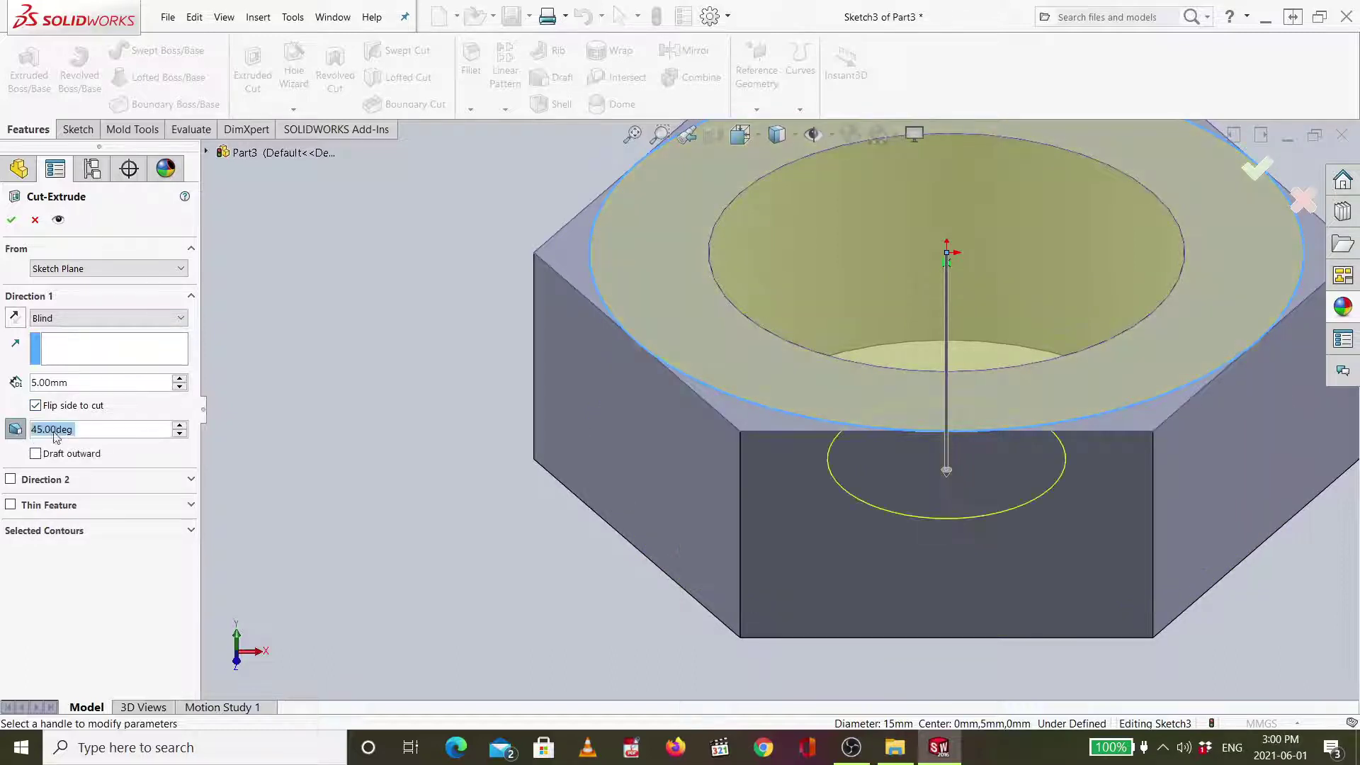
scroll(1162, 311, up, 4)
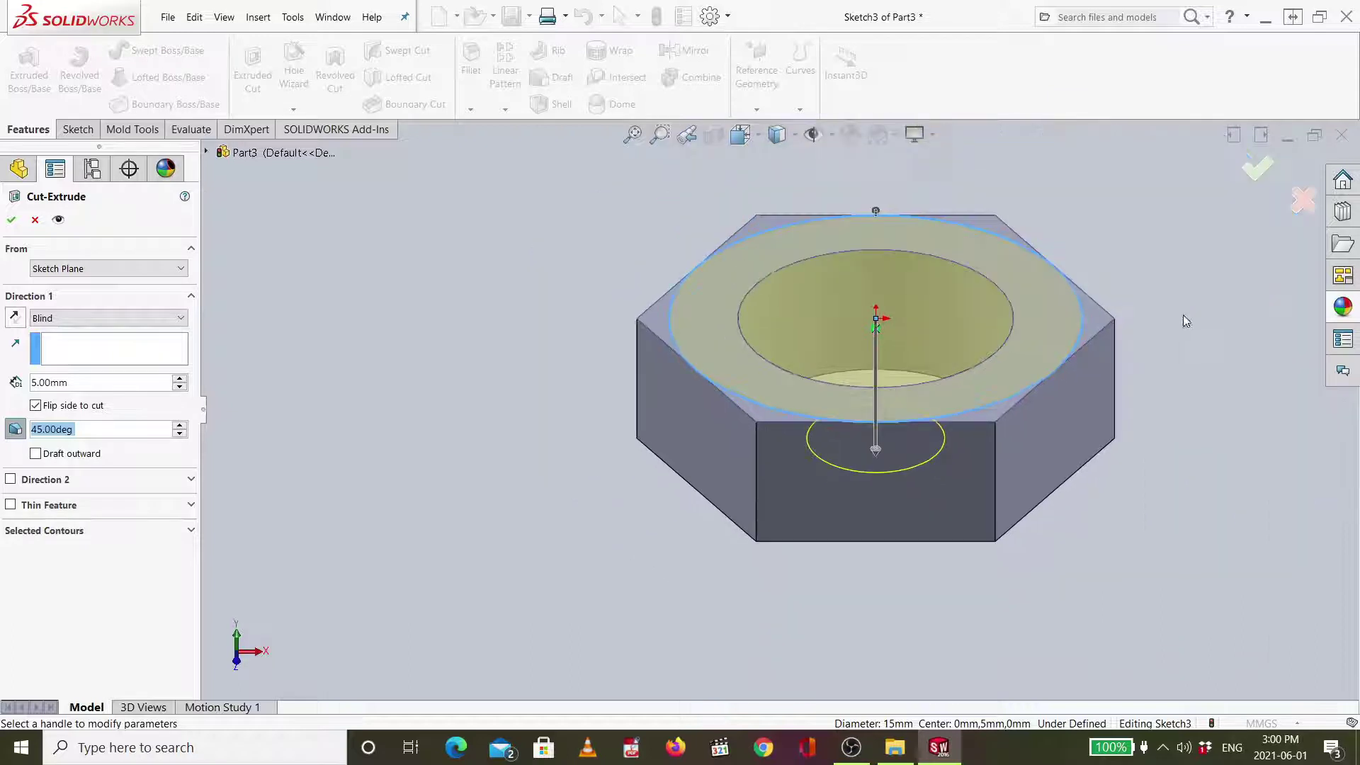
click(1257, 168)
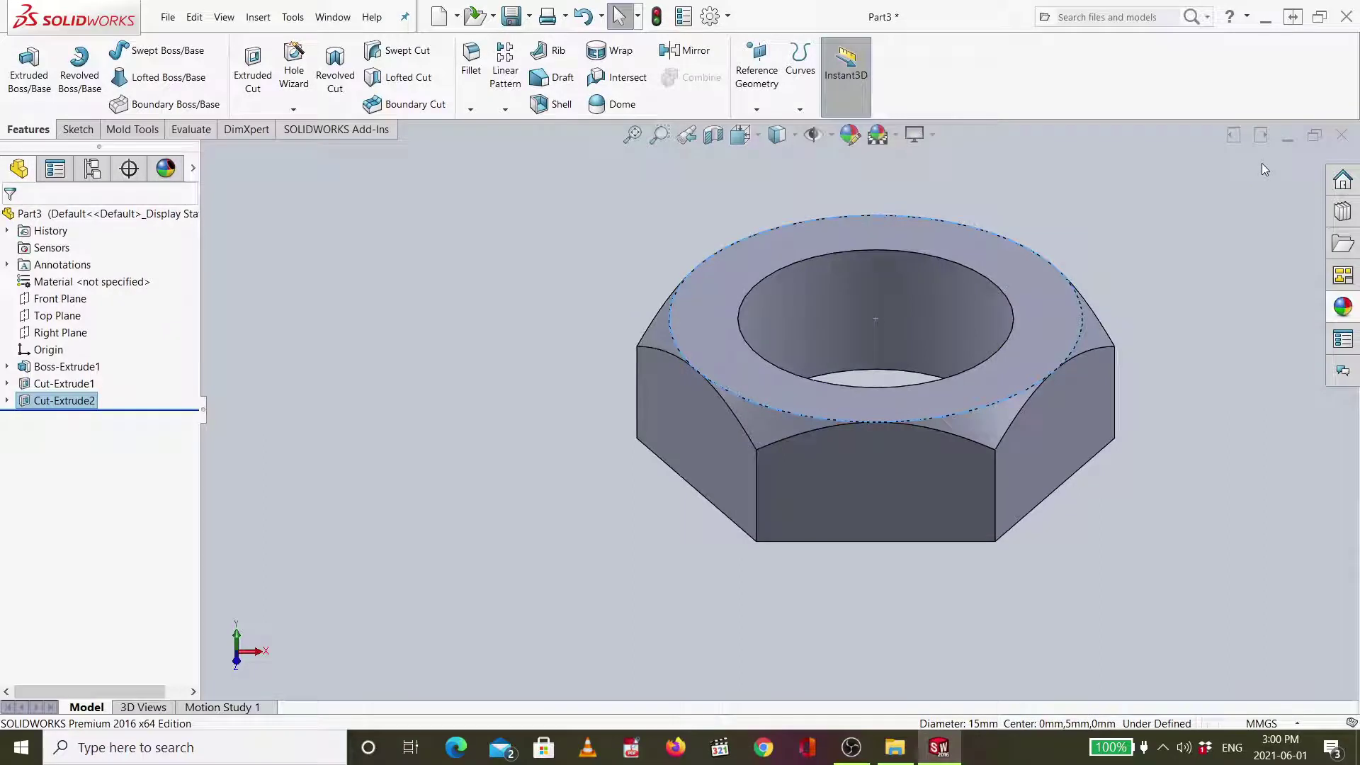
key(ctrl+7)
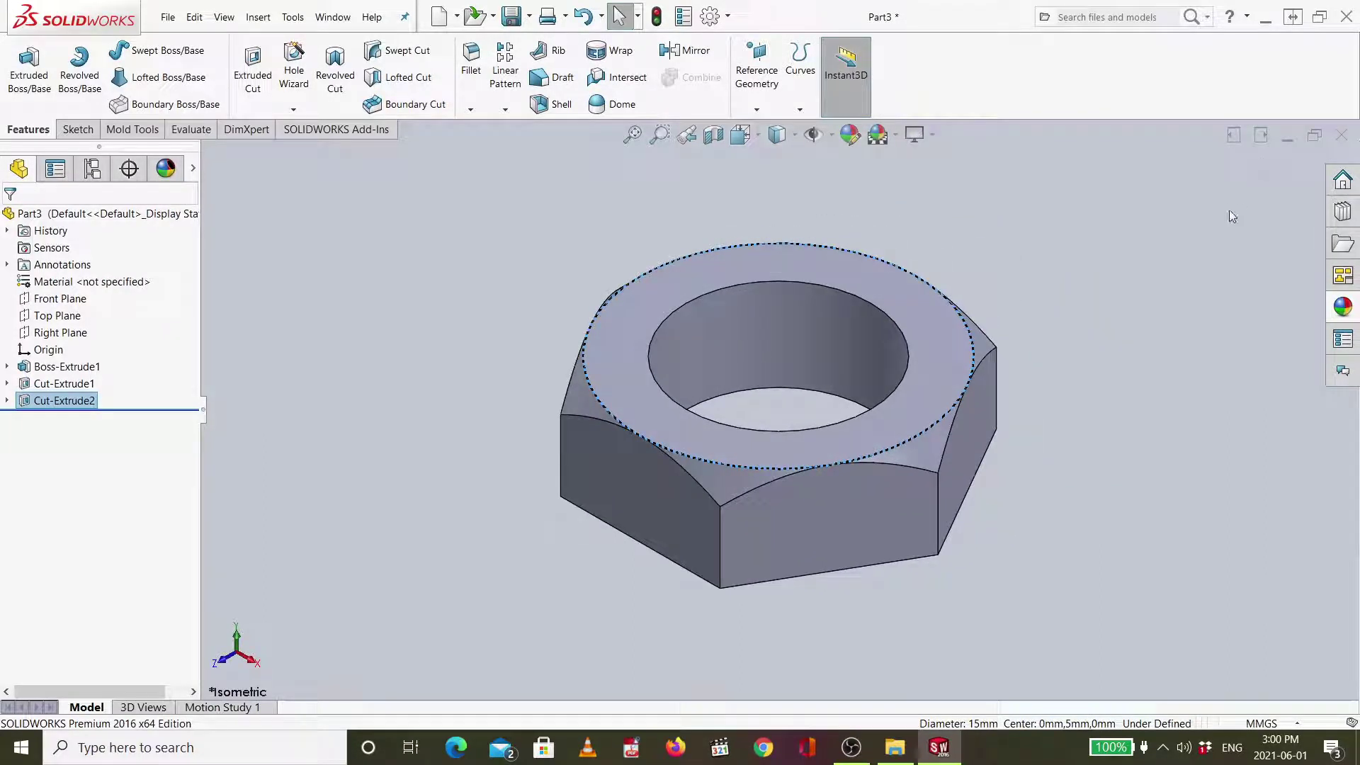
click(1169, 350)
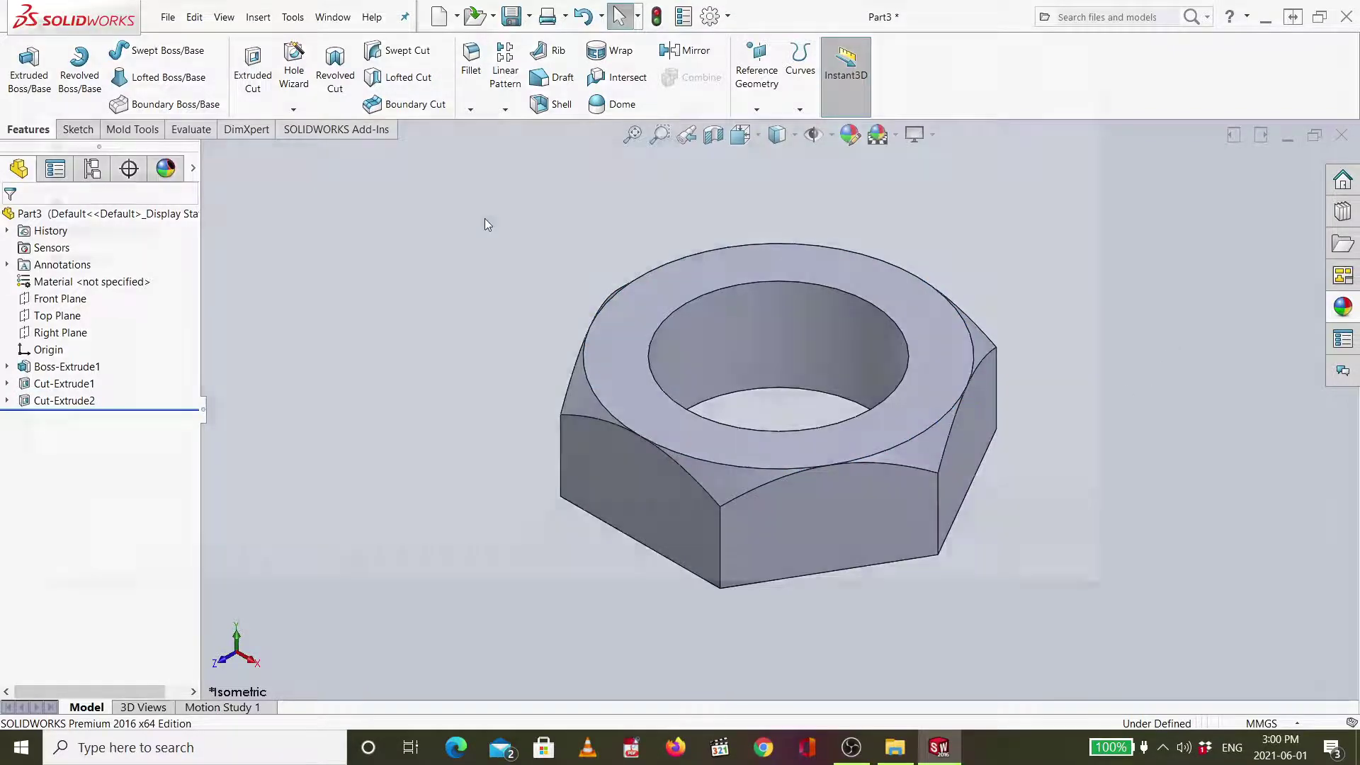
Save the finished nut as Part11-3, overwriting the existing file of that name, and close the part.
key(ctrl+s)
double_click(222, 397)
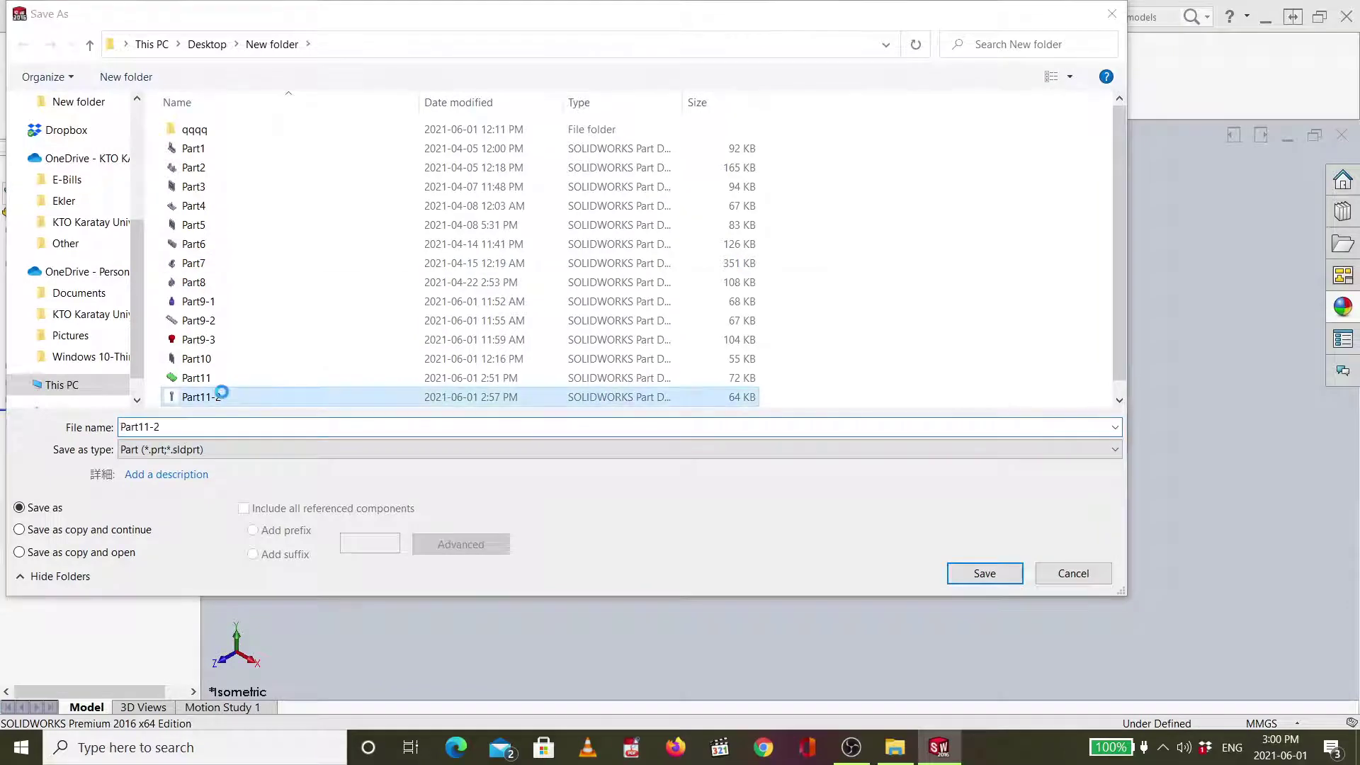
click(783, 376)
scroll(304, 396, down, 1)
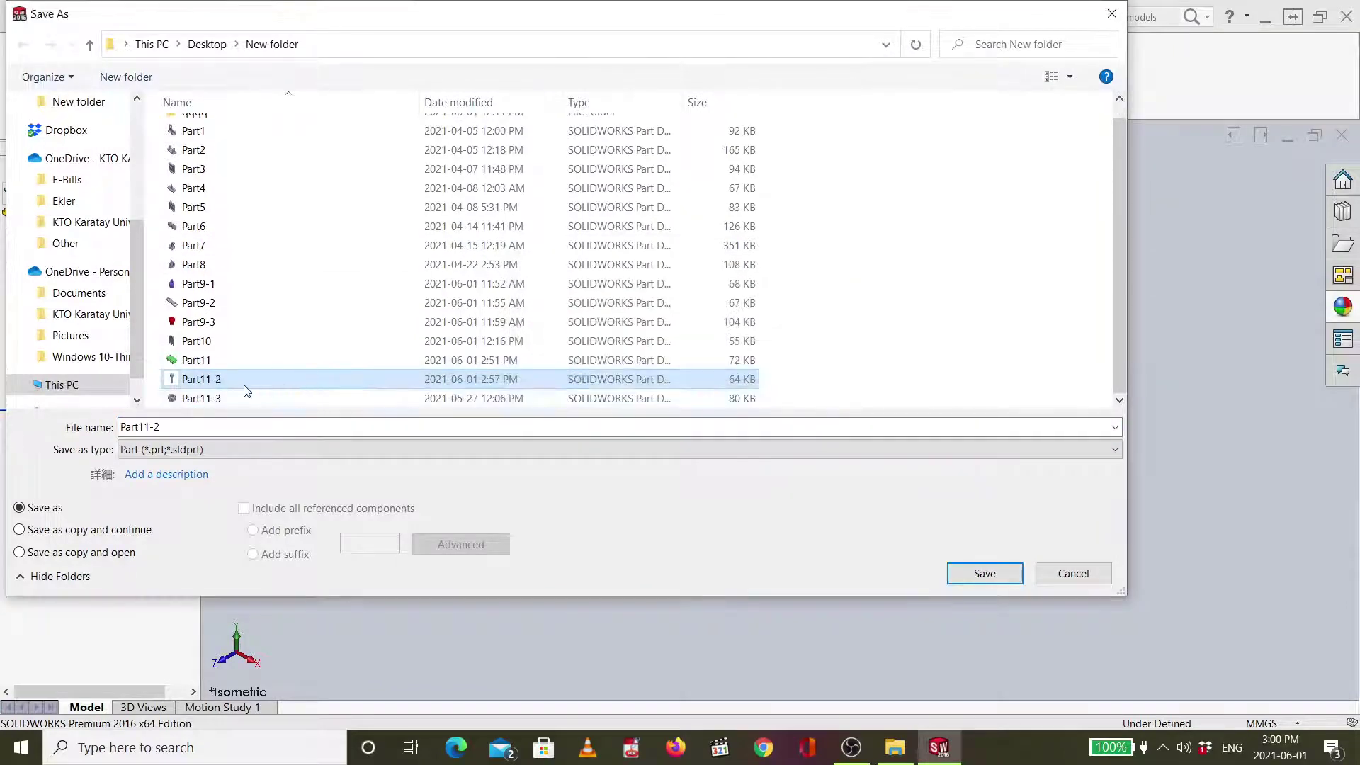
double_click(269, 398)
click(722, 376)
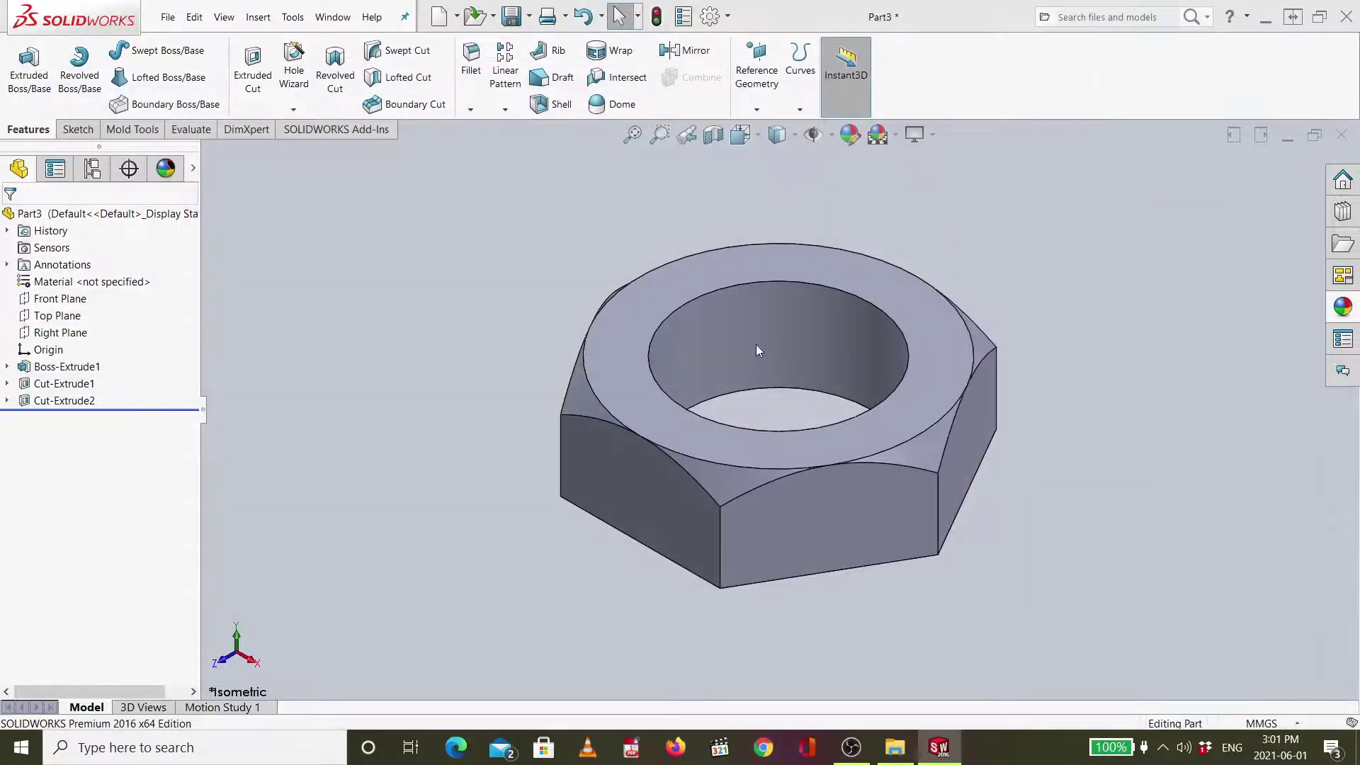
click(1340, 136)
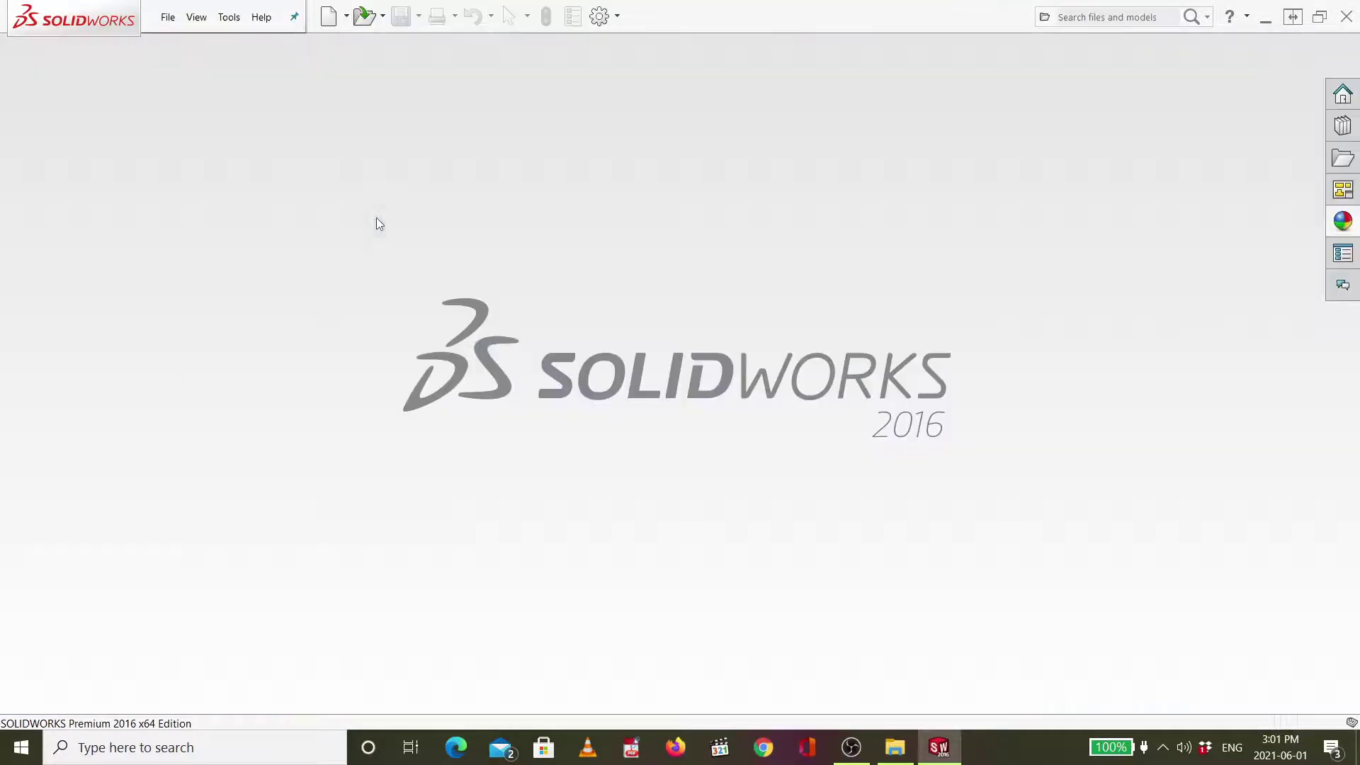
Create a new assembly and load Part11, Part11-2 and Part11-3 together as the components to insert.
click(168, 20)
click(186, 44)
click(645, 350)
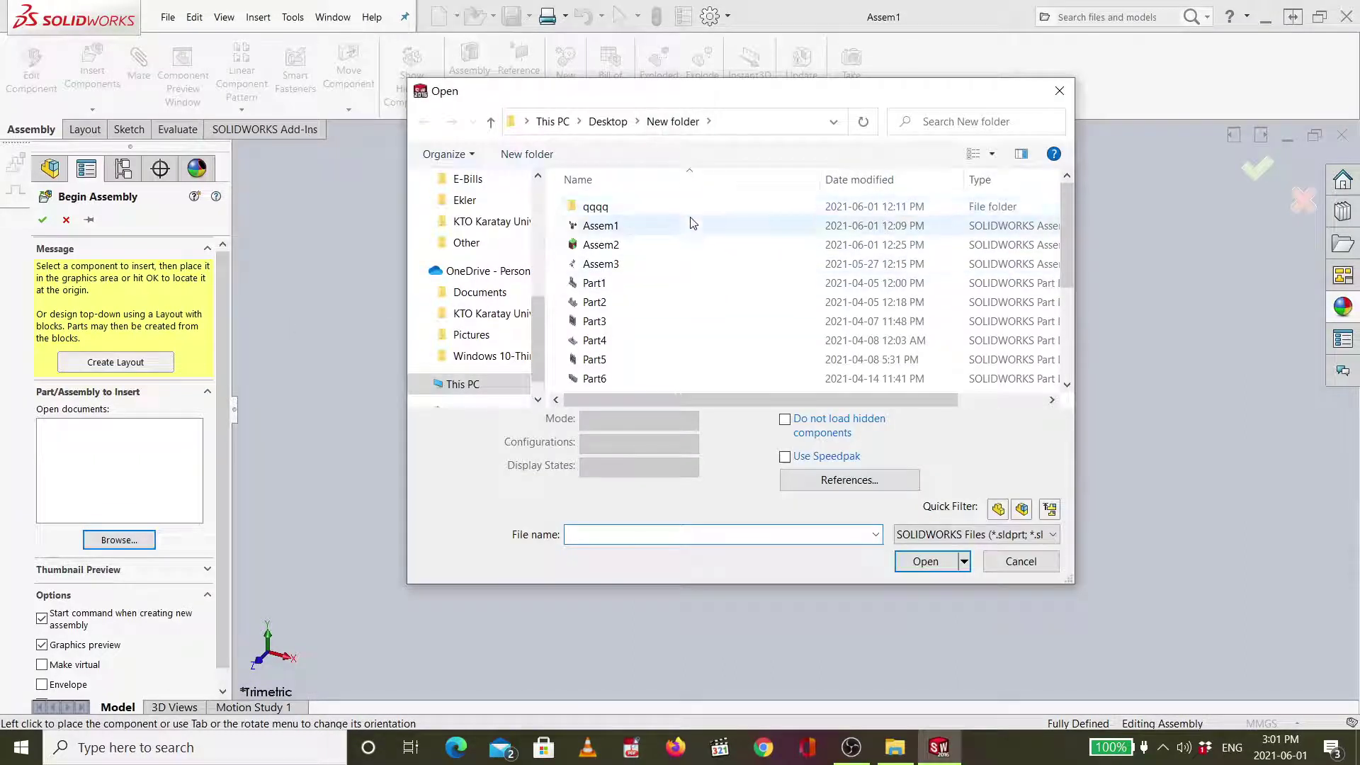
scroll(692, 230, down, 3)
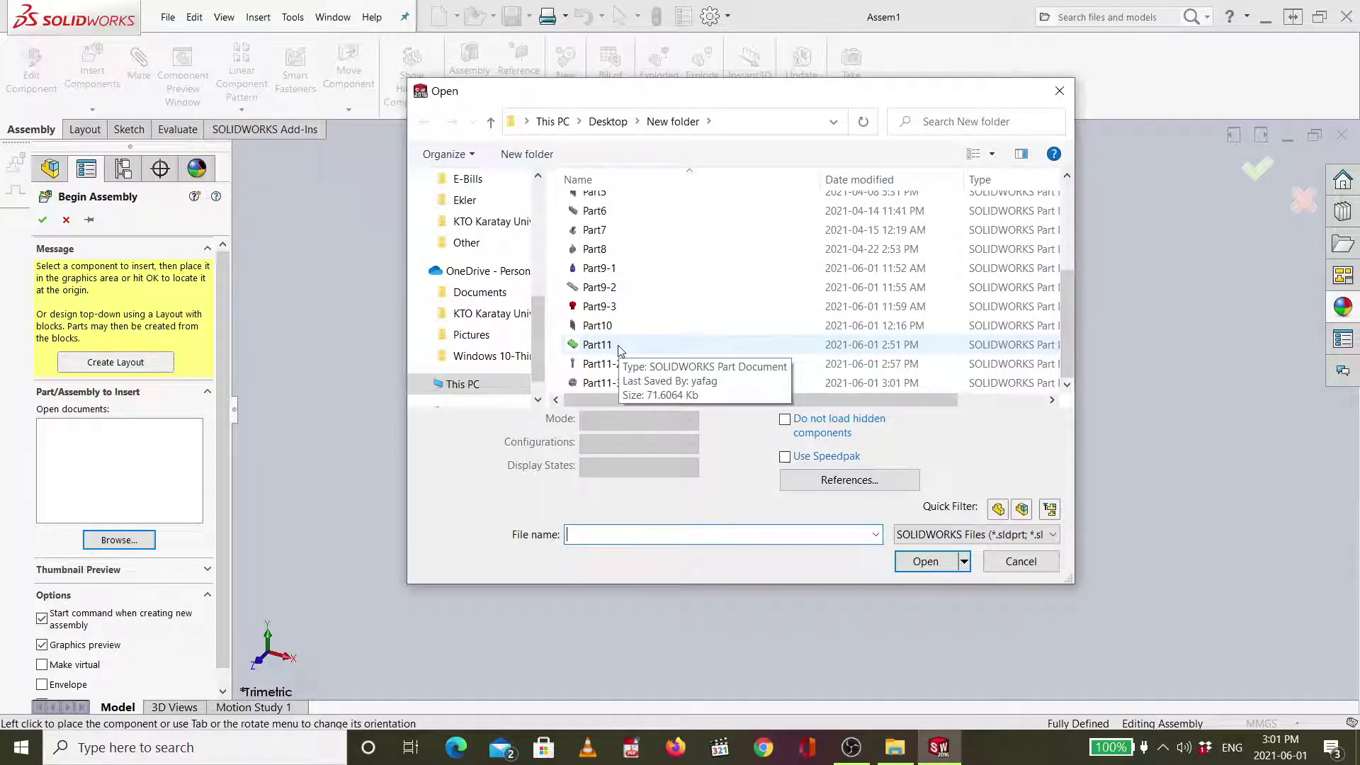
drag(618, 344, 623, 388)
click(924, 570)
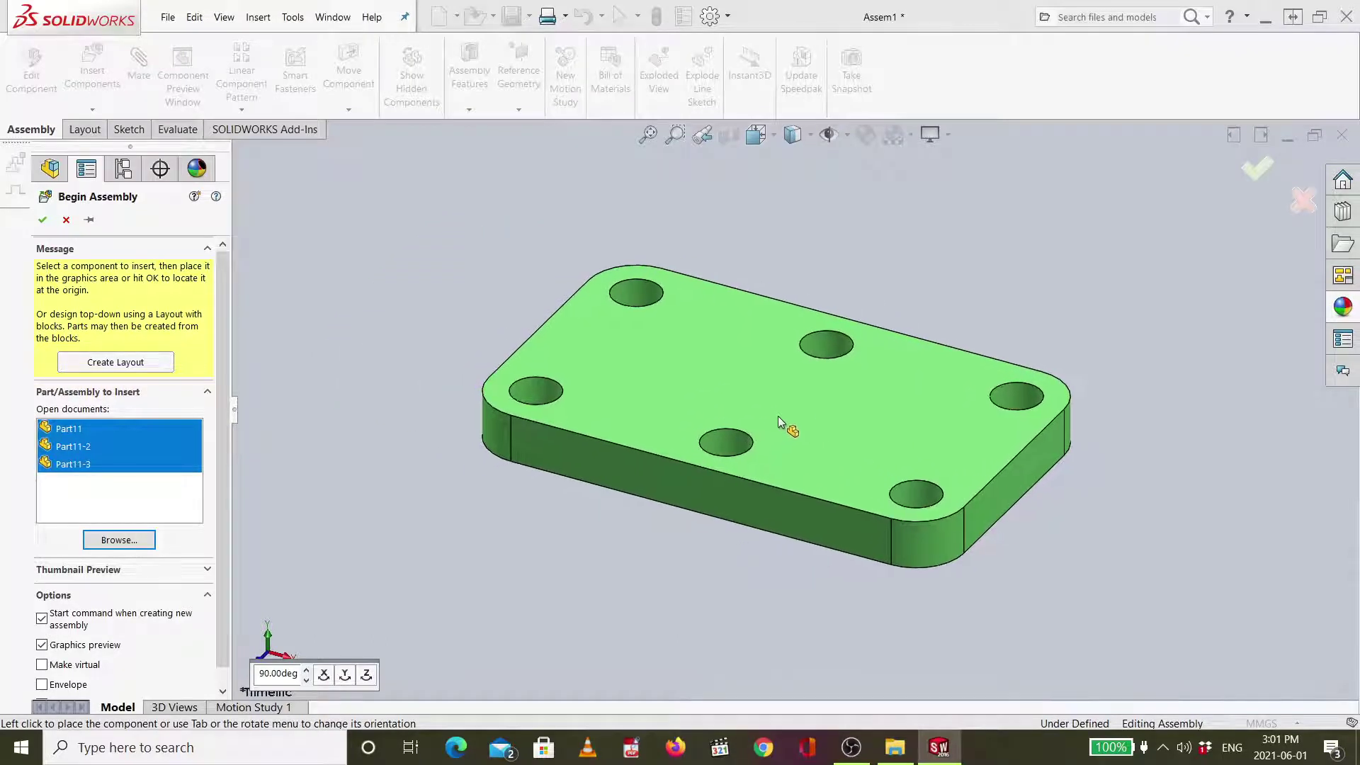
Place the plate in the assembly, with the bolt beside it and the nut behind the bolt.
click(784, 430)
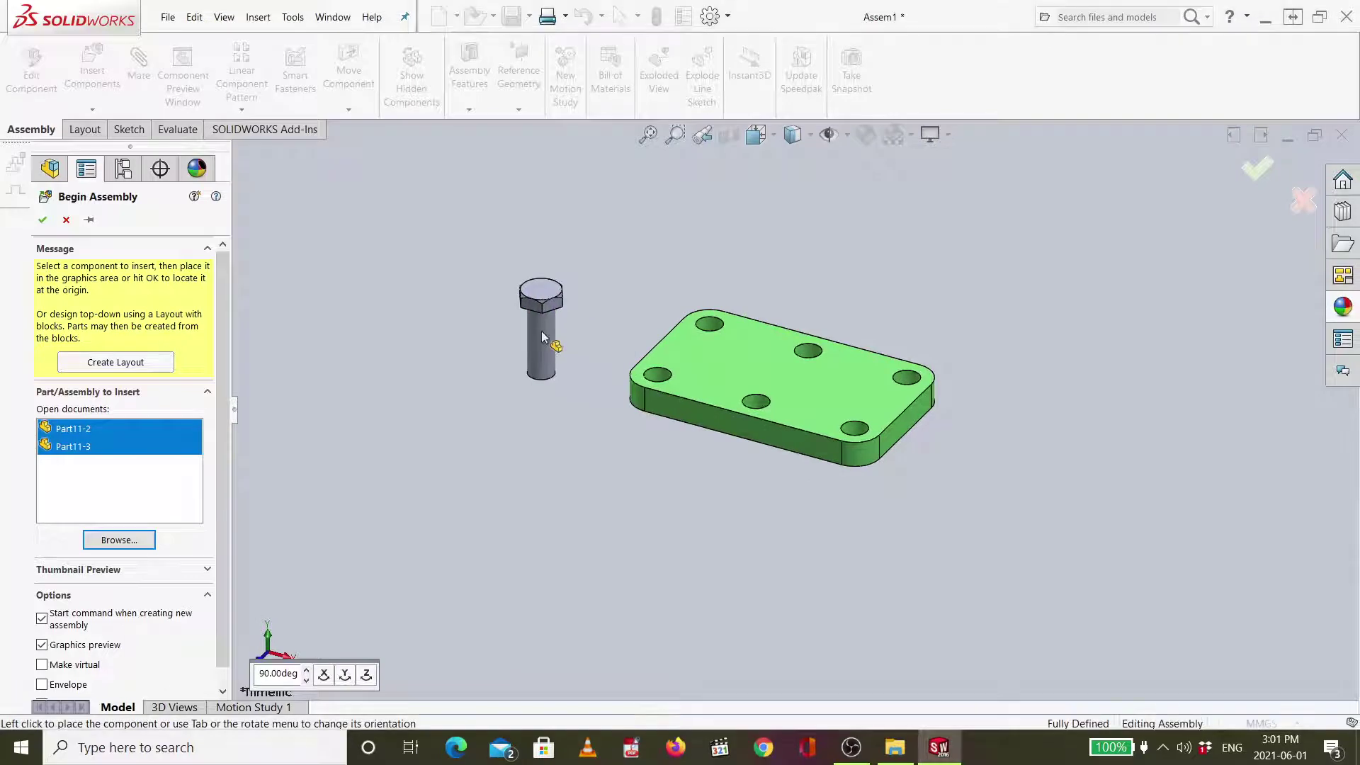
click(541, 330)
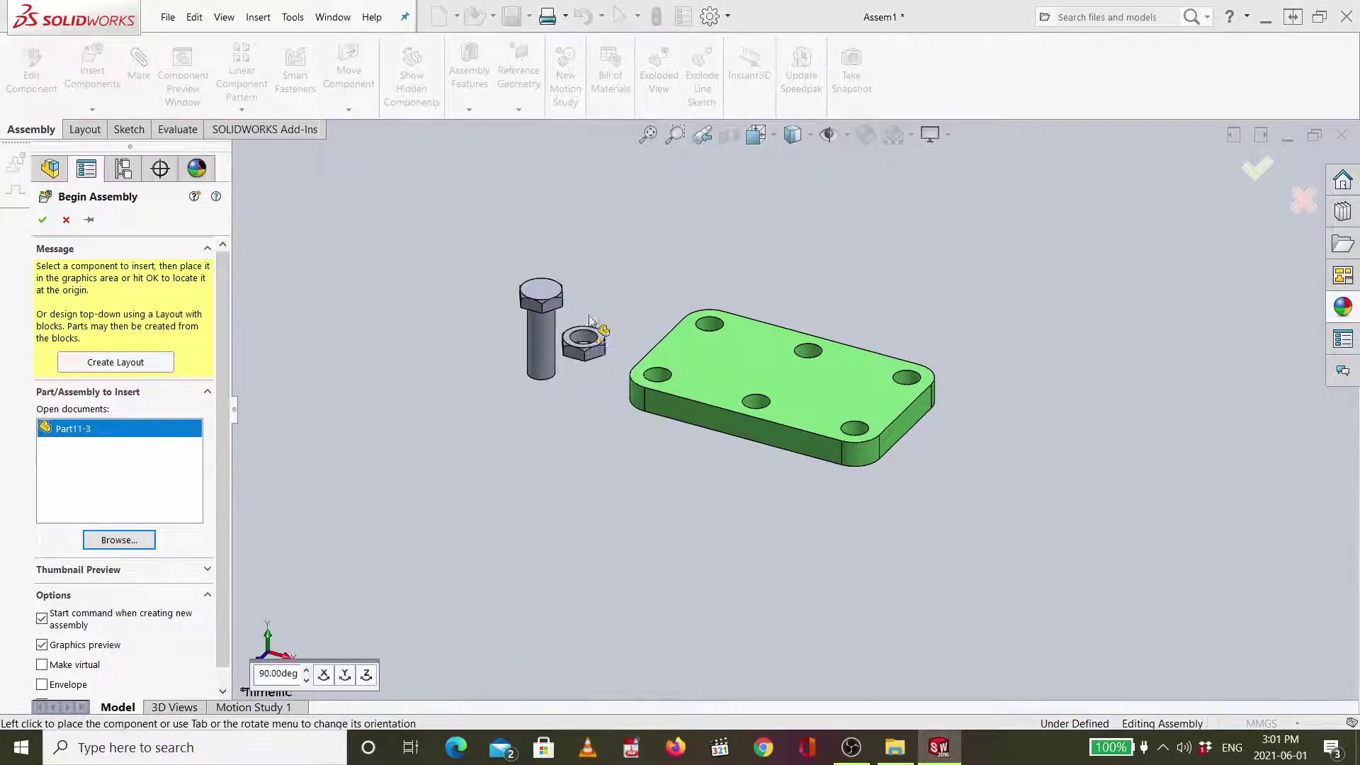
click(608, 261)
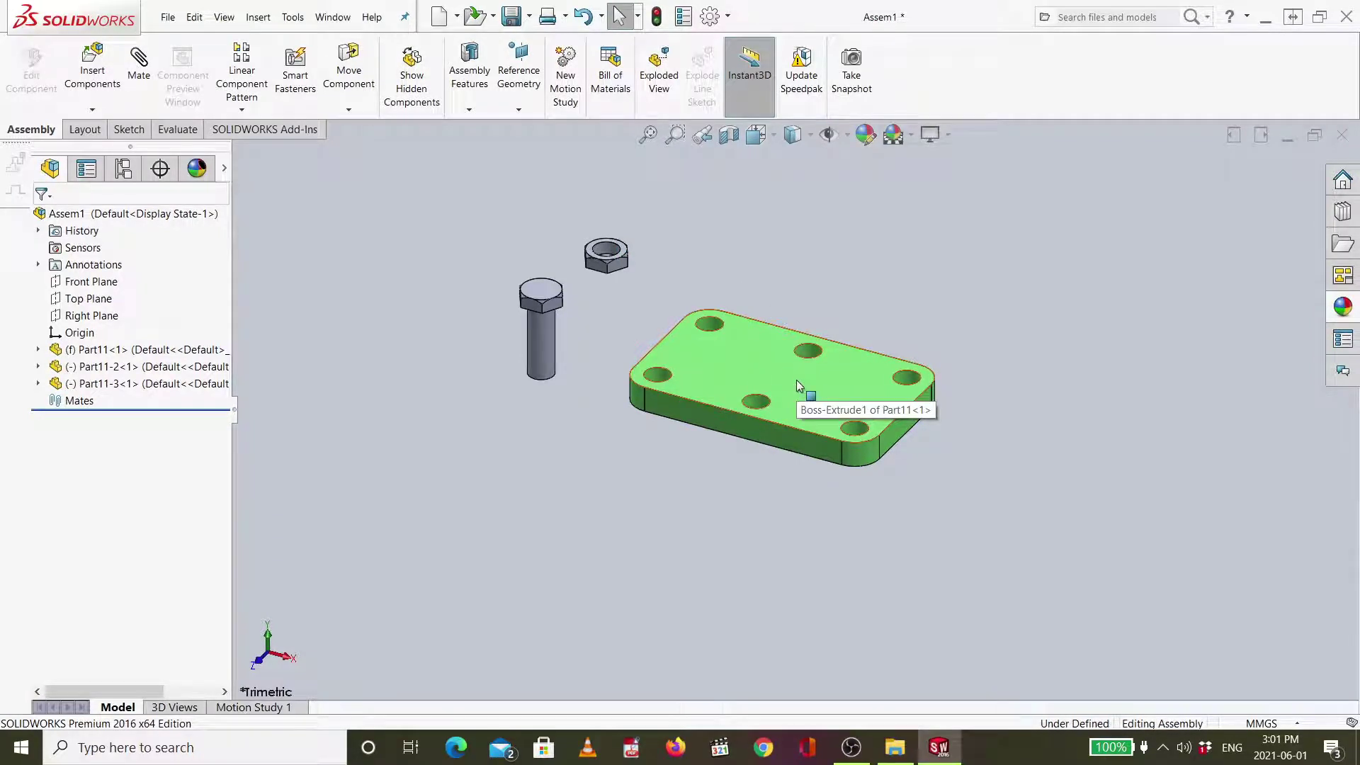
Insert a second copy of the Part11 plate and place it behind the first plate.
click(90, 65)
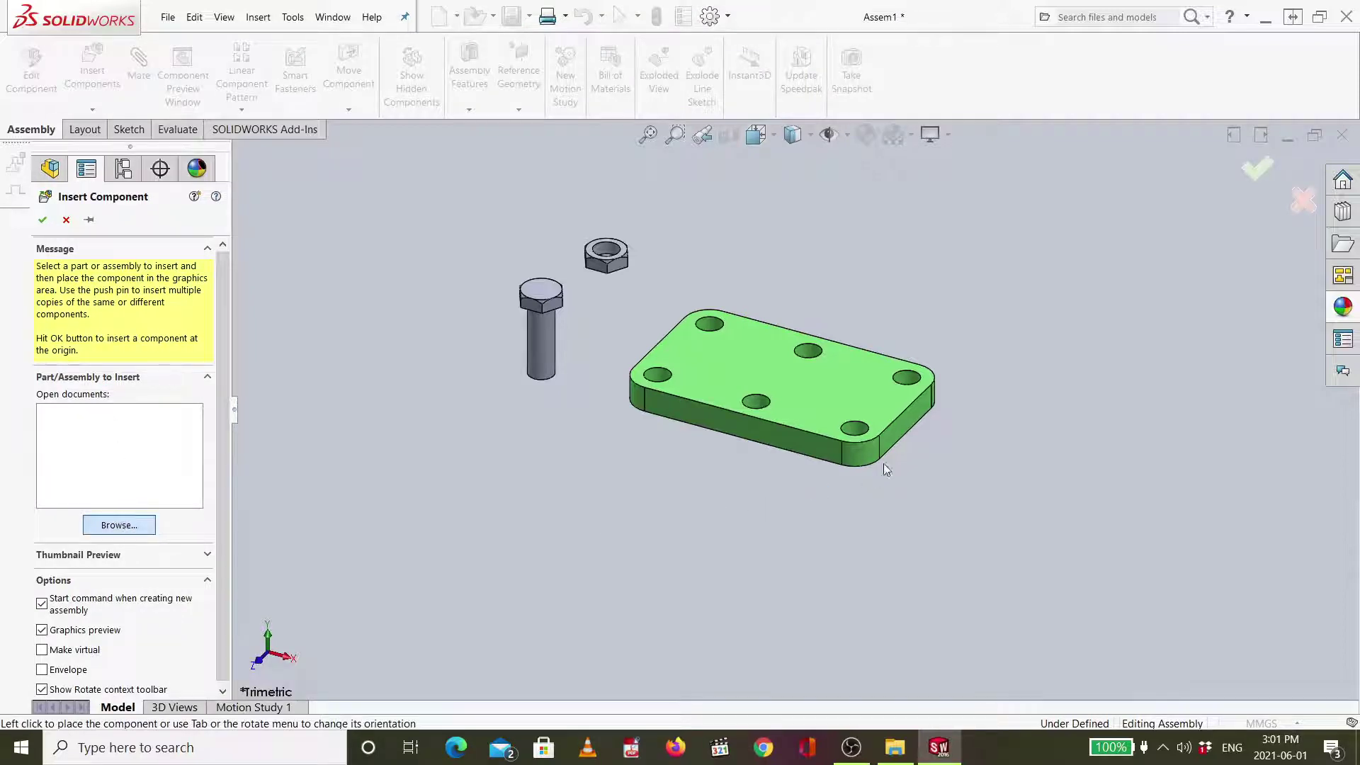
scroll(606, 365, down, 3)
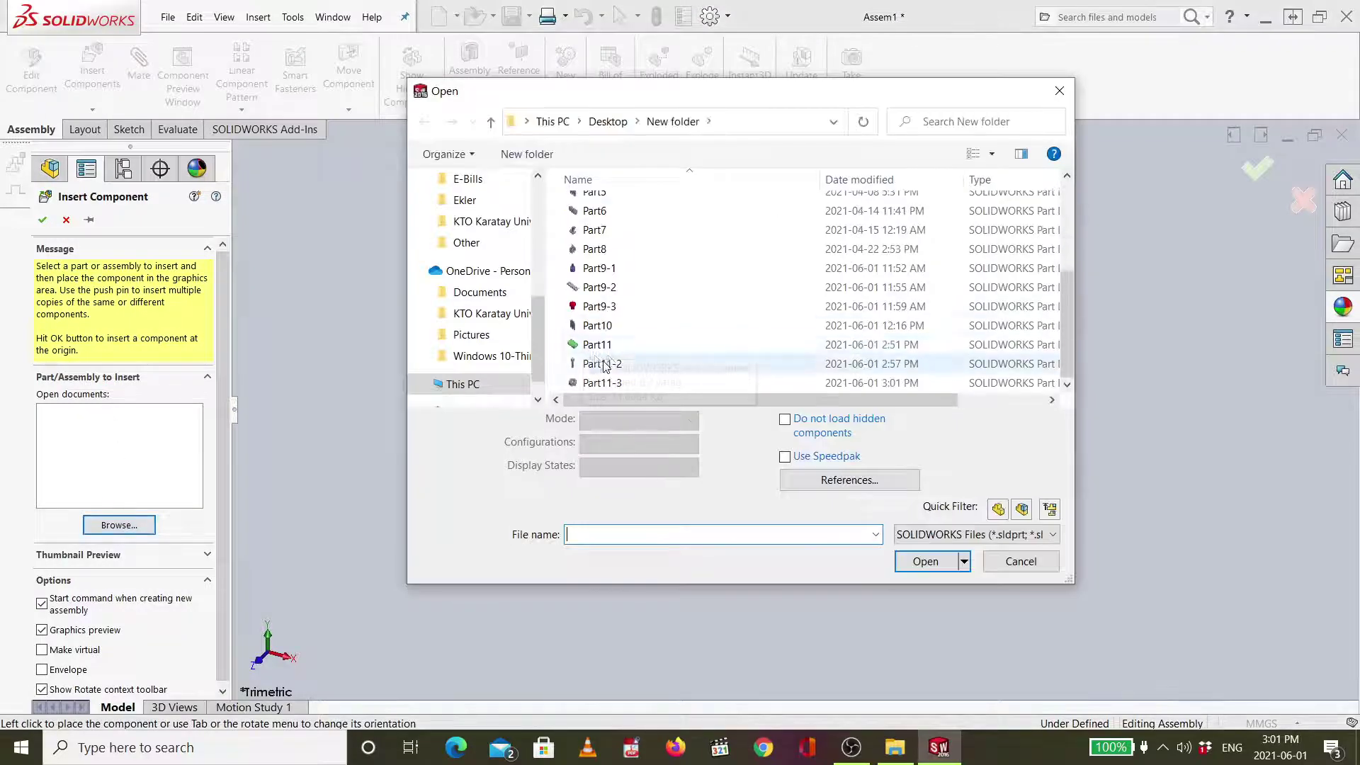
double_click(607, 346)
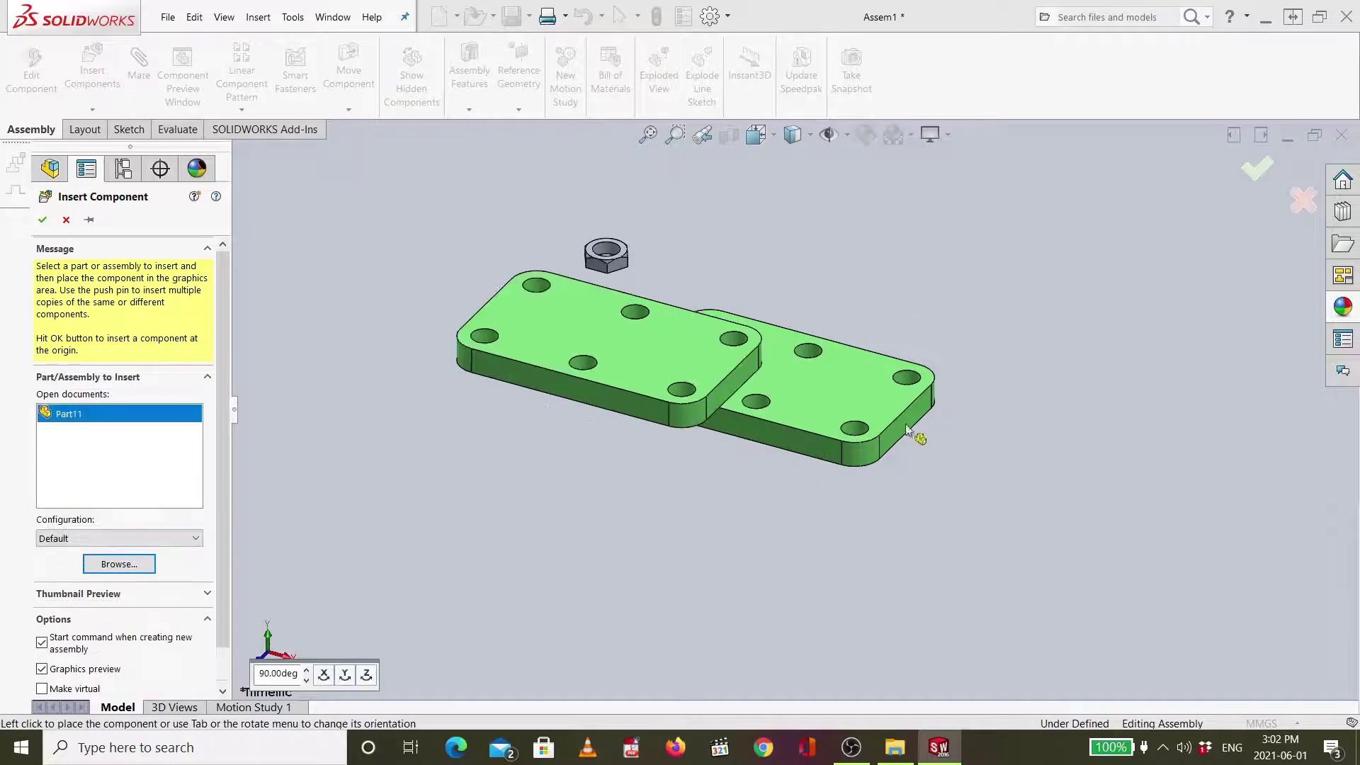
click(1052, 271)
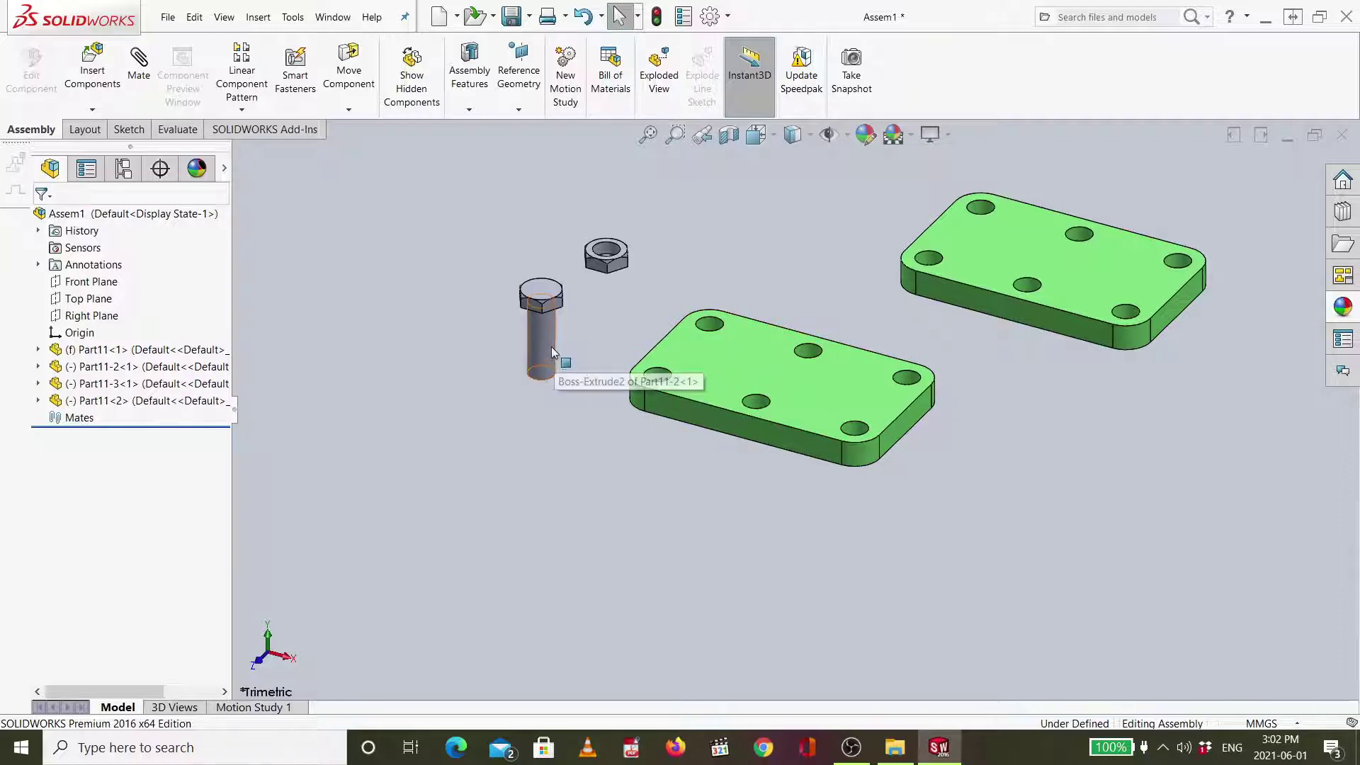
Copy the bolt and the nut once each, placing the duplicates in free space beside the originals.
ctrl+drag(548, 333, 459, 443)
ctrl+drag(598, 270, 723, 234)
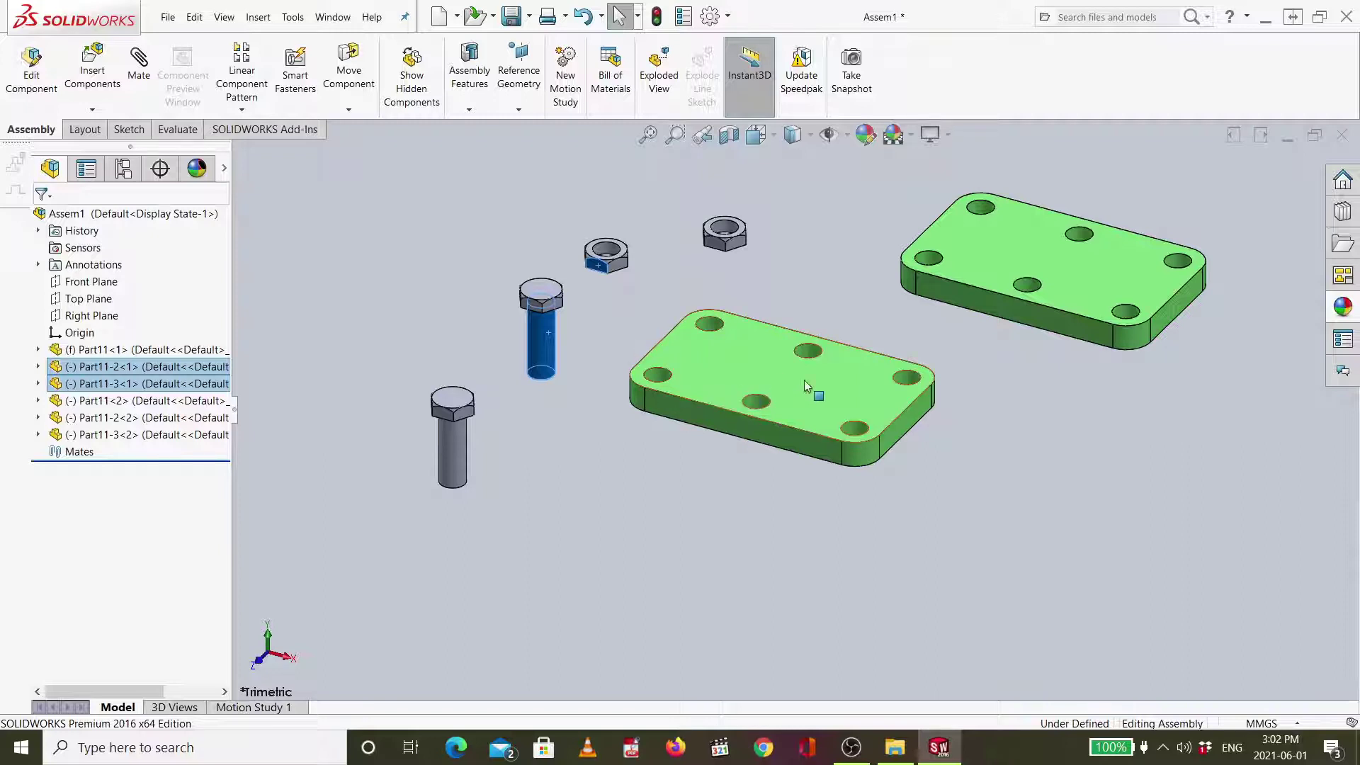
click(980, 410)
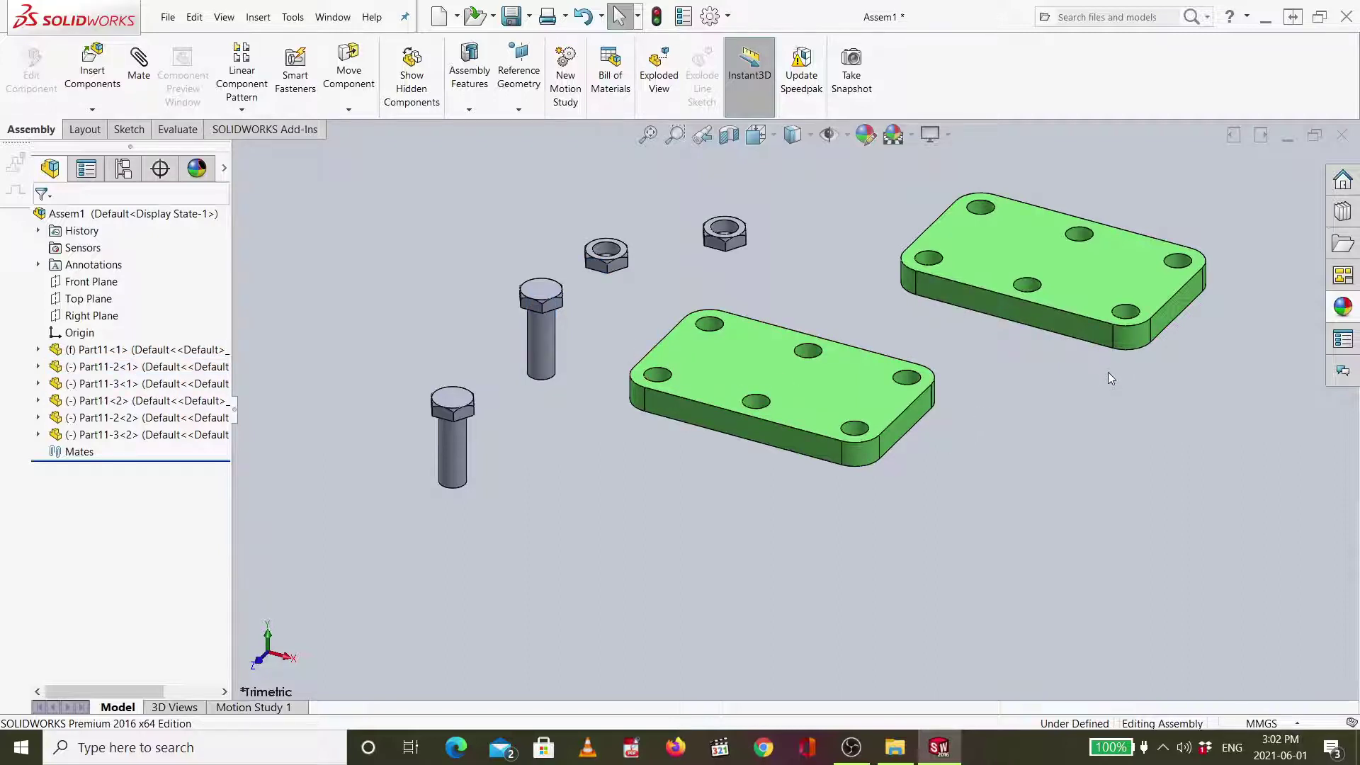
click(867, 379)
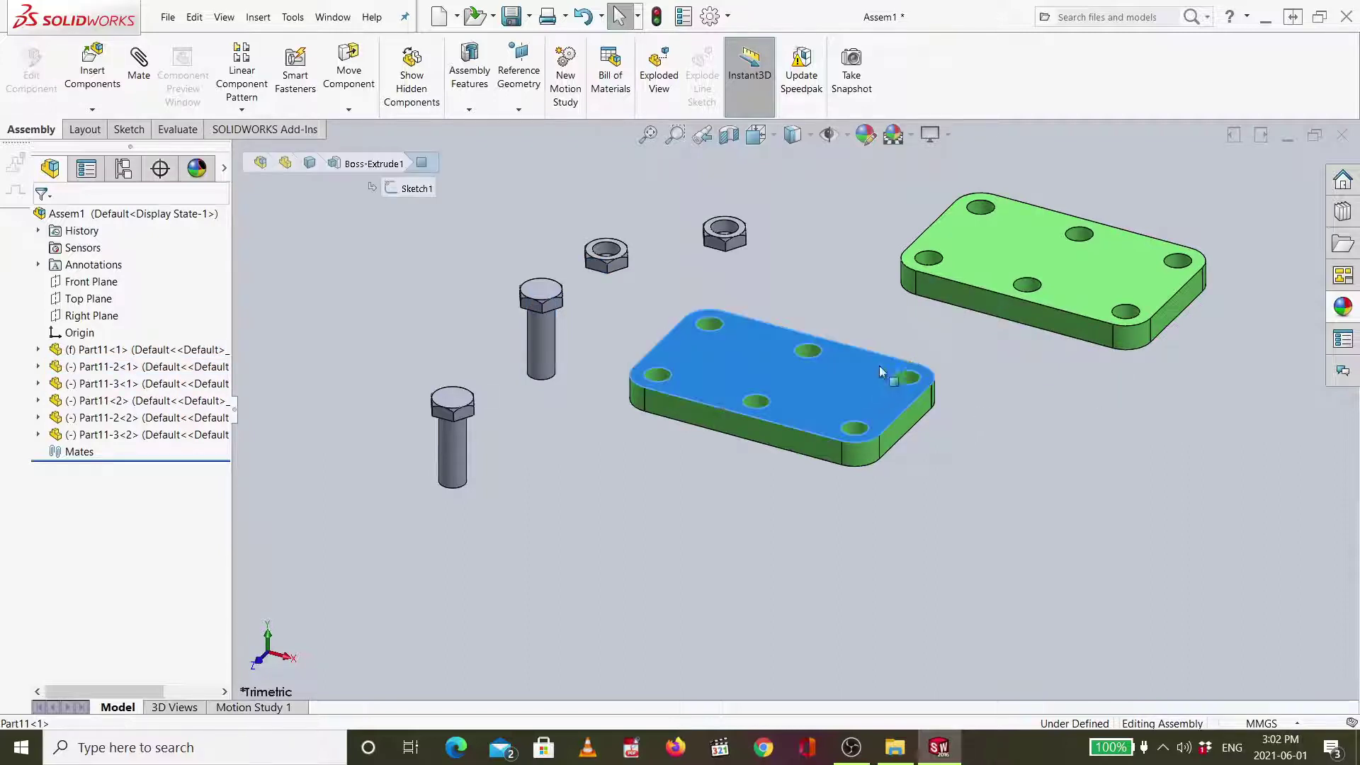
click(1072, 257)
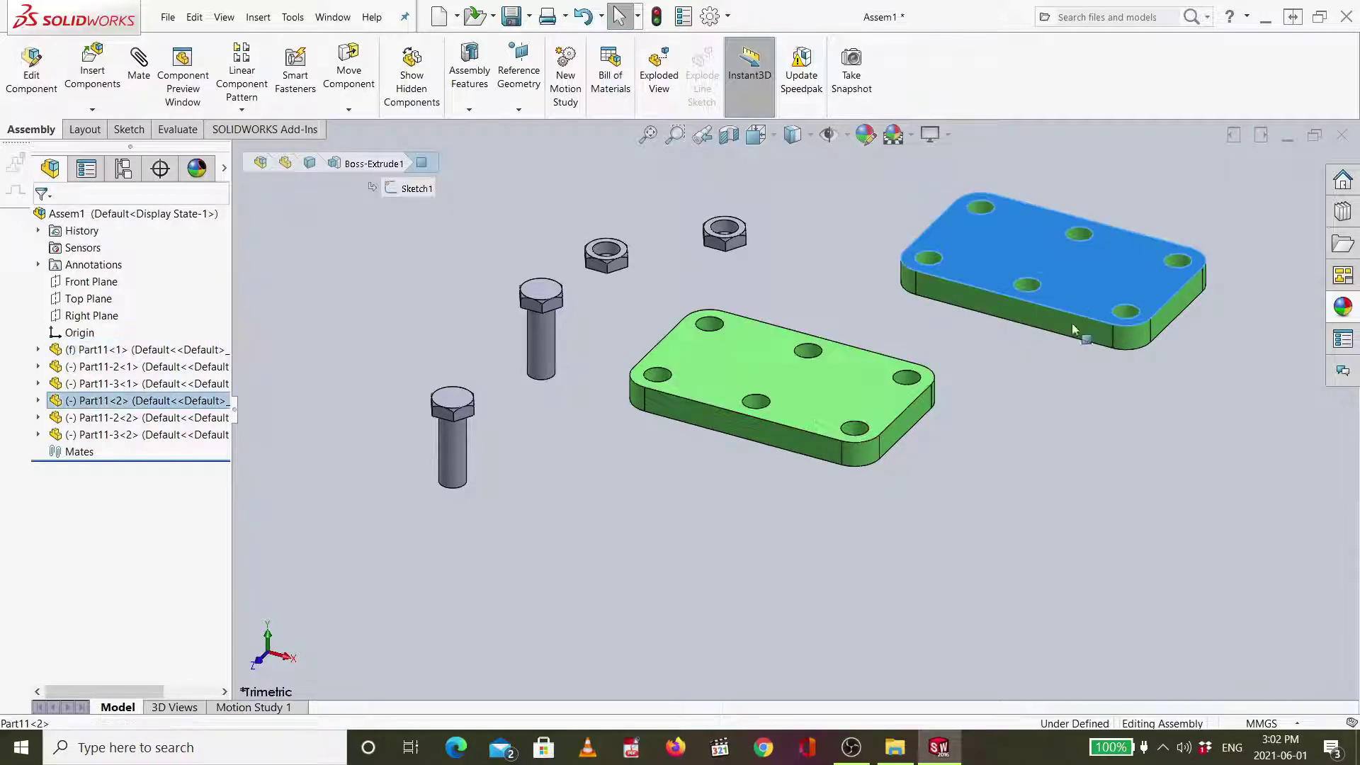
click(967, 456)
Add a coincident mate between the fixed plate's top face and the second plate's bottom face.
click(847, 397)
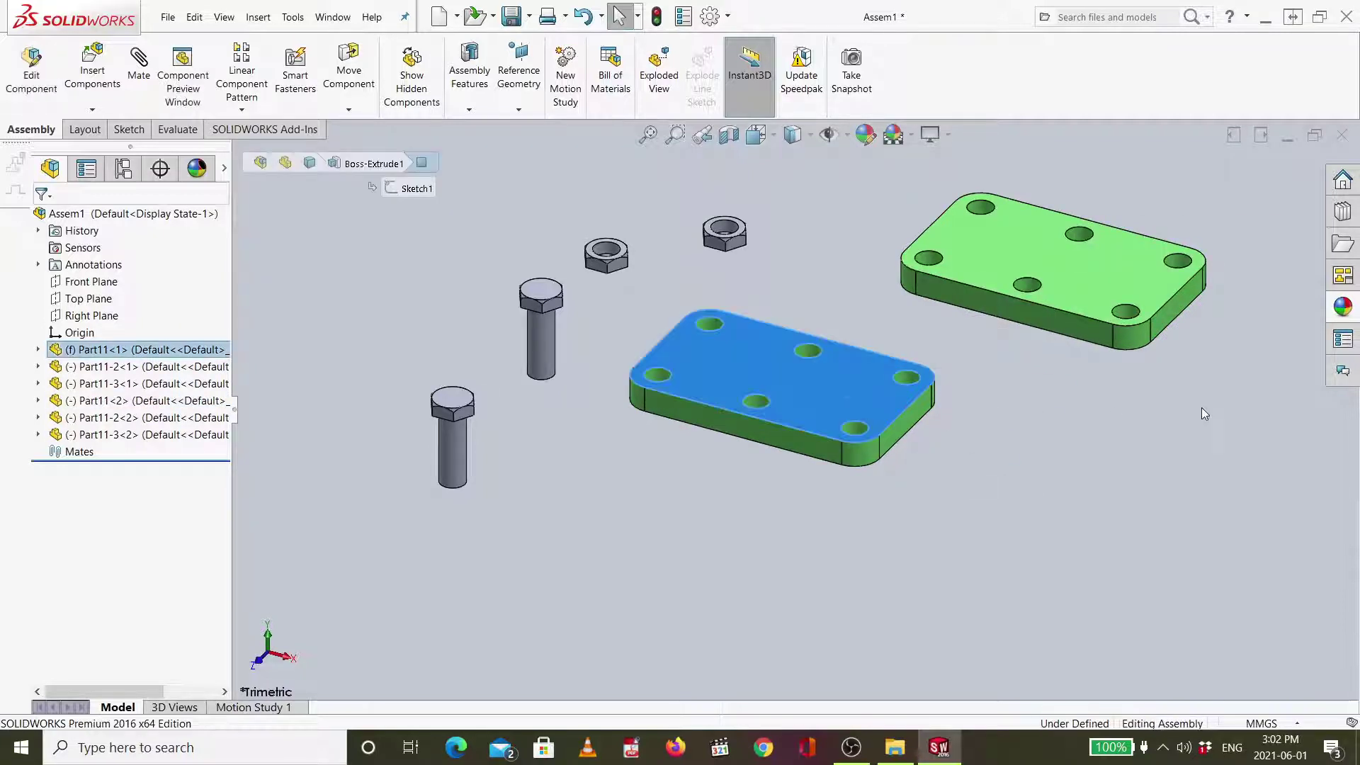
key(Down)
key(Down)
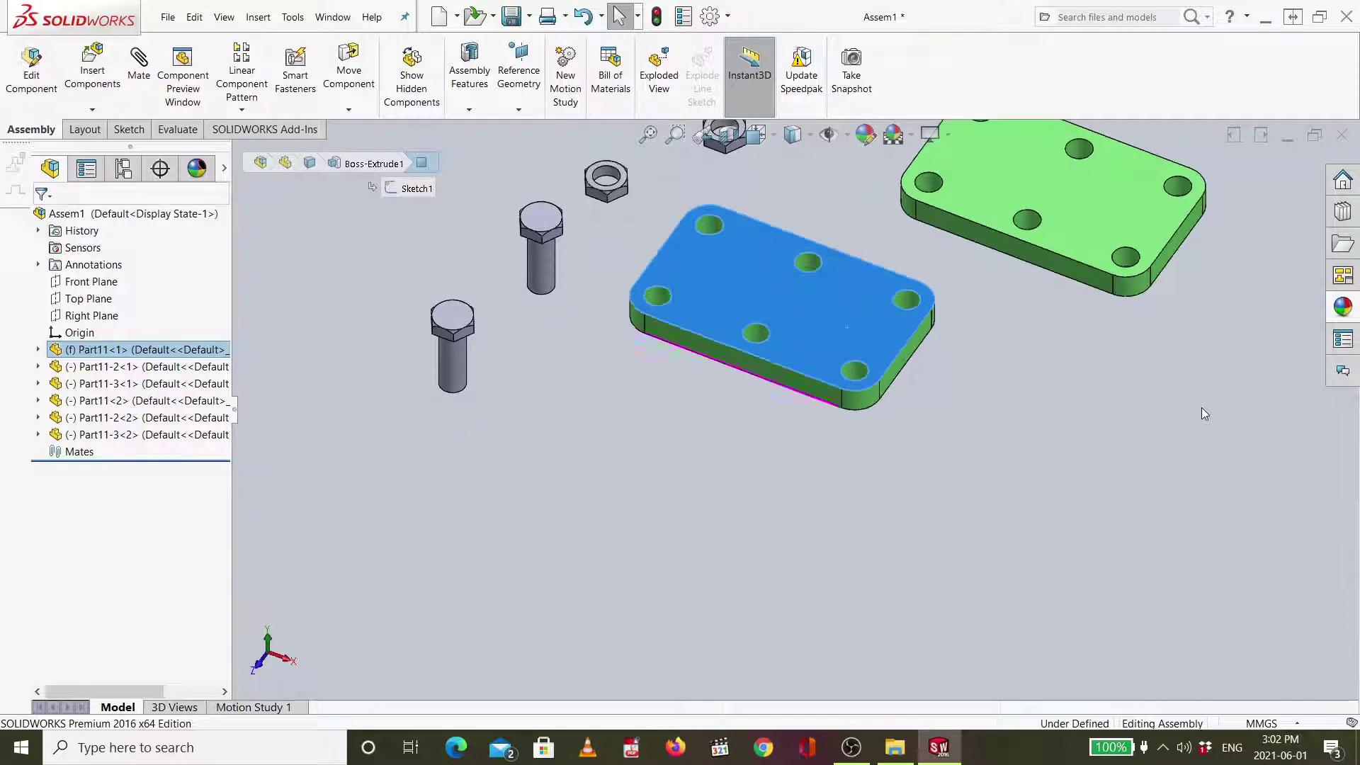
key(Up)
key(Up)
key(Up)
key(Up)
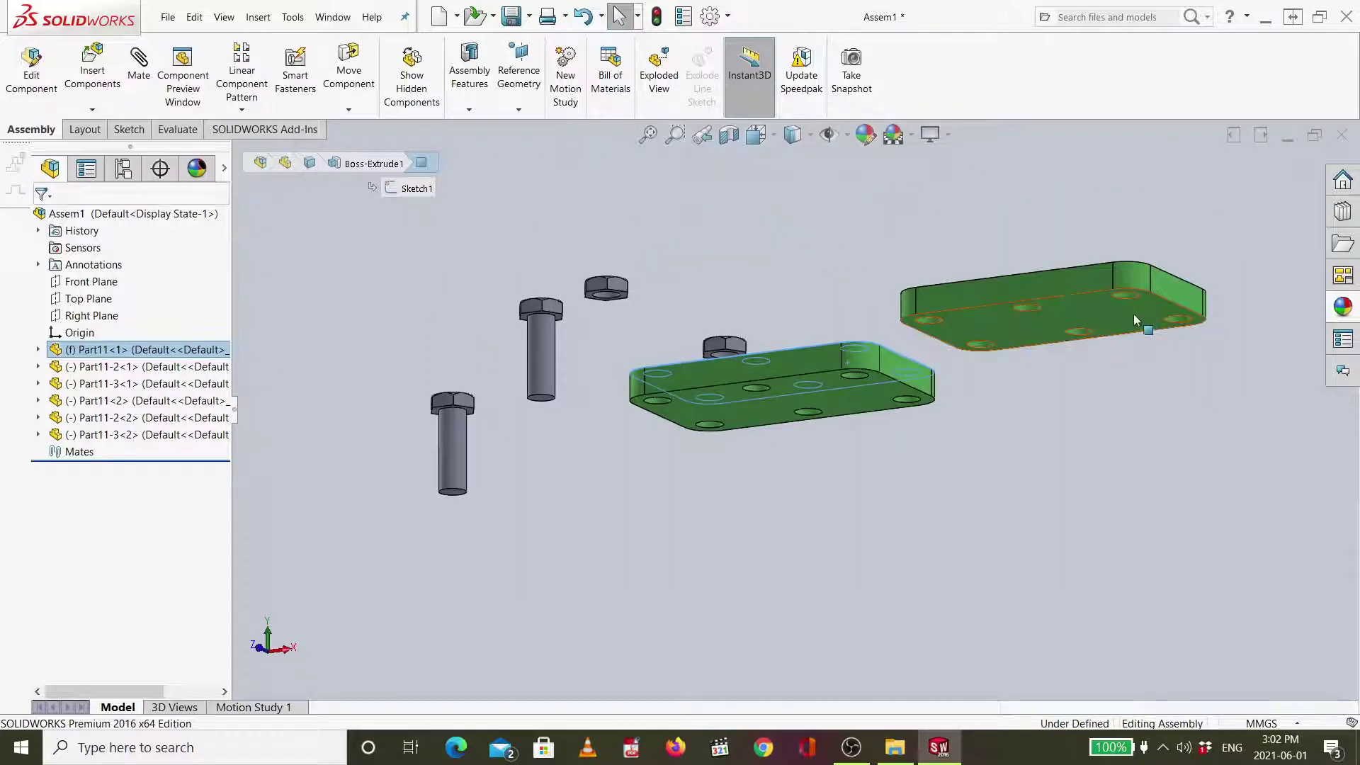
ctrl+click(1123, 330)
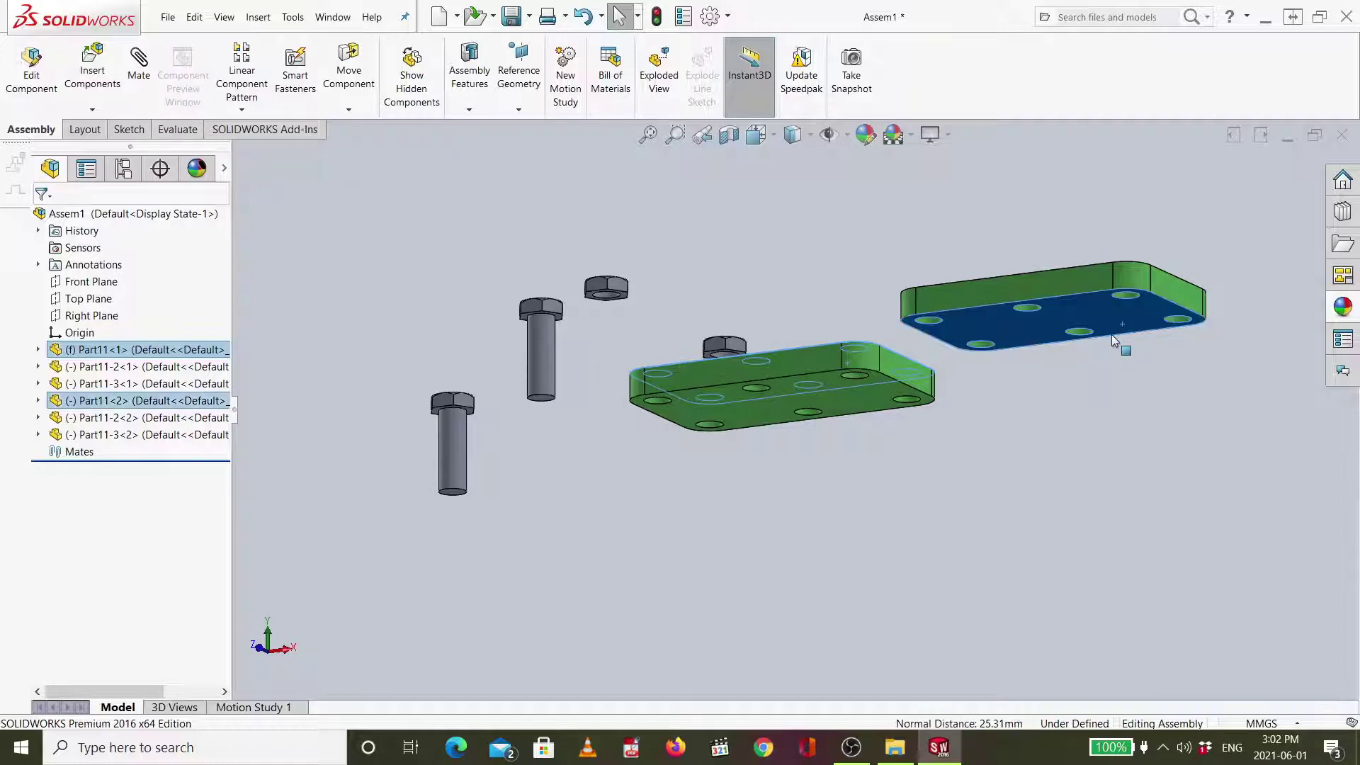
key(Down)
key(Down)
key(Up)
key(Up)
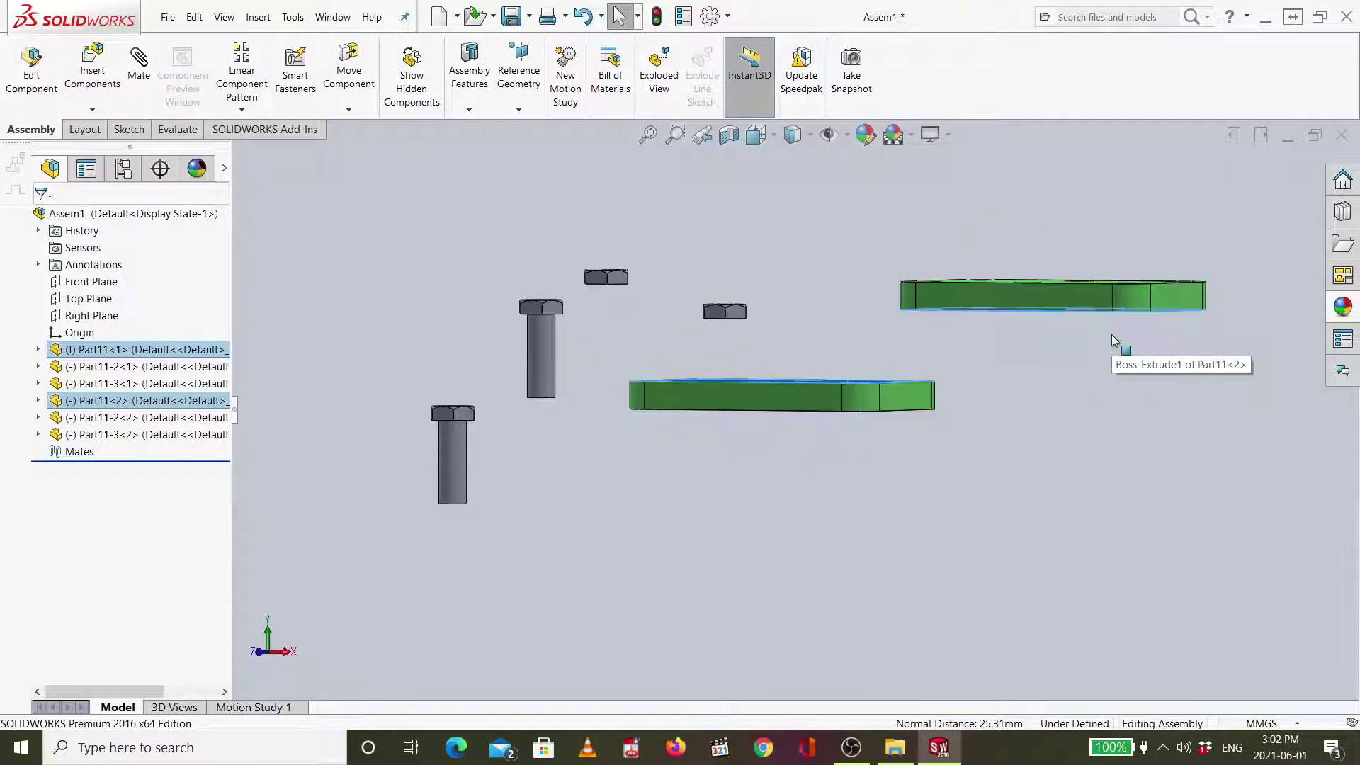
key(Down)
key(Down)
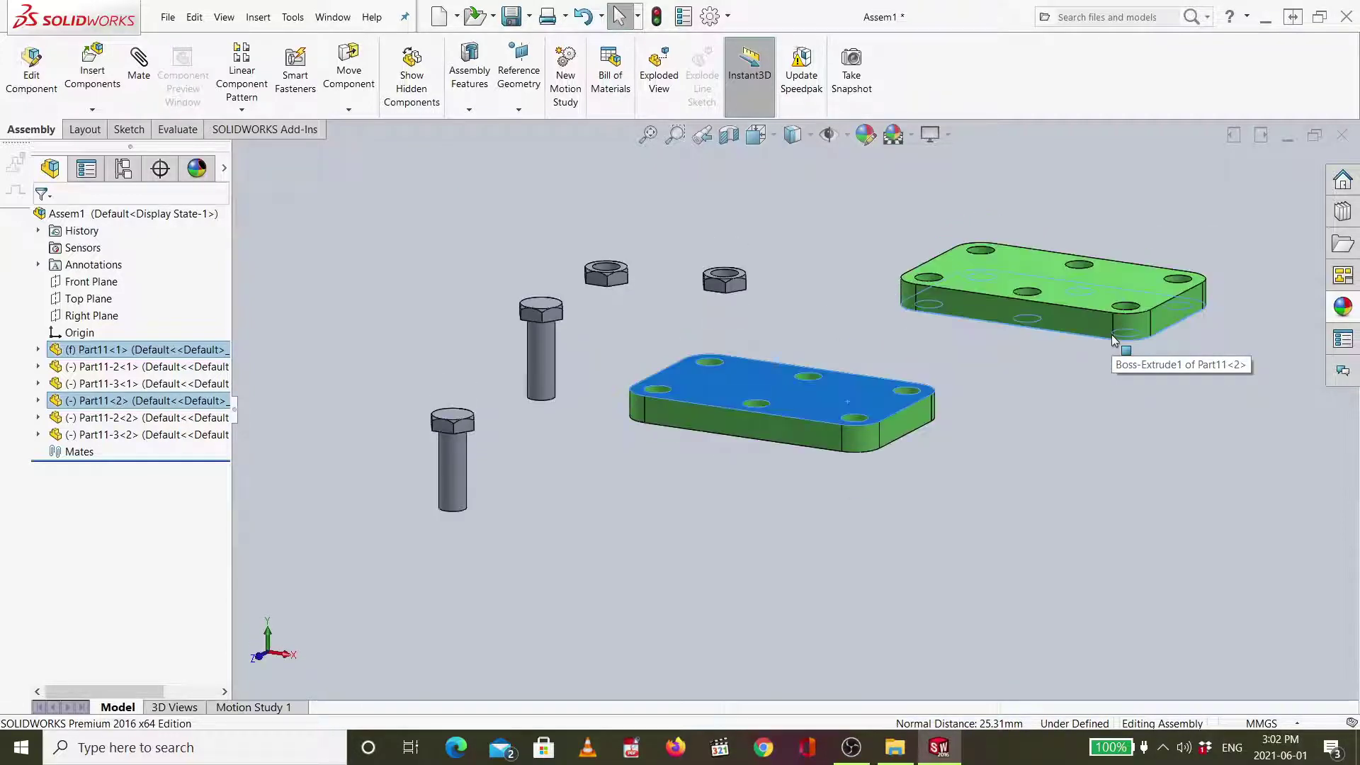
click(137, 74)
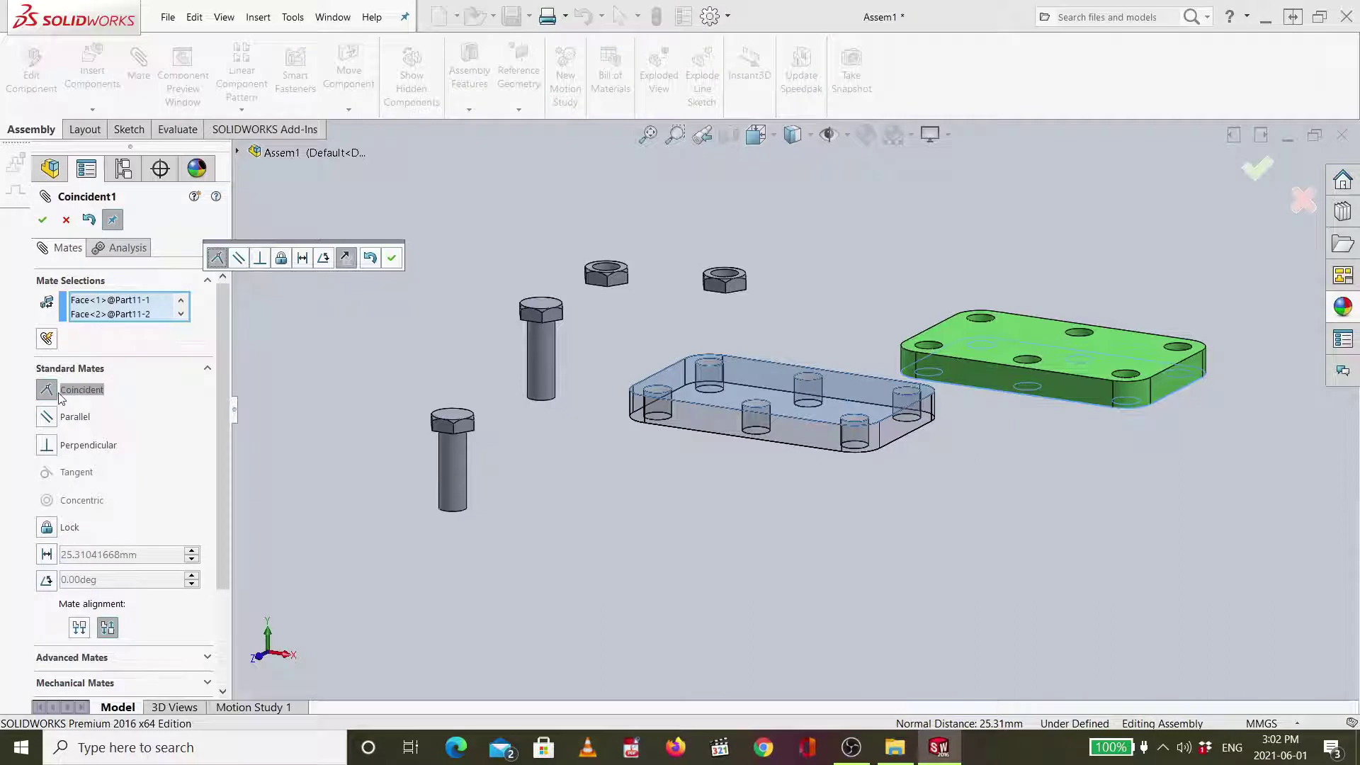
click(1257, 170)
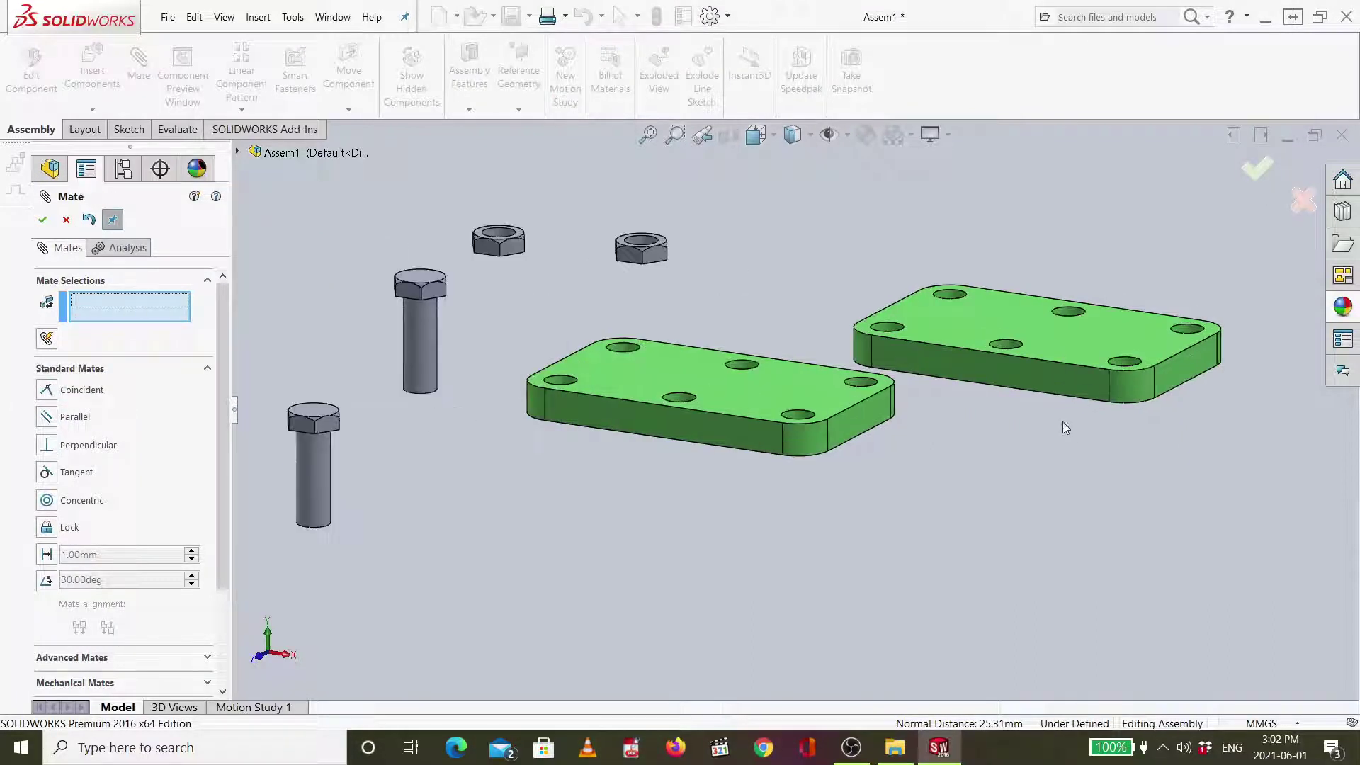
Slide the second plate along the mated plane until it lies clear of the fixed plate, checking the placement in isometric view.
drag(871, 393, 728, 394)
key(ctrl+1)
key(ctrl+7)
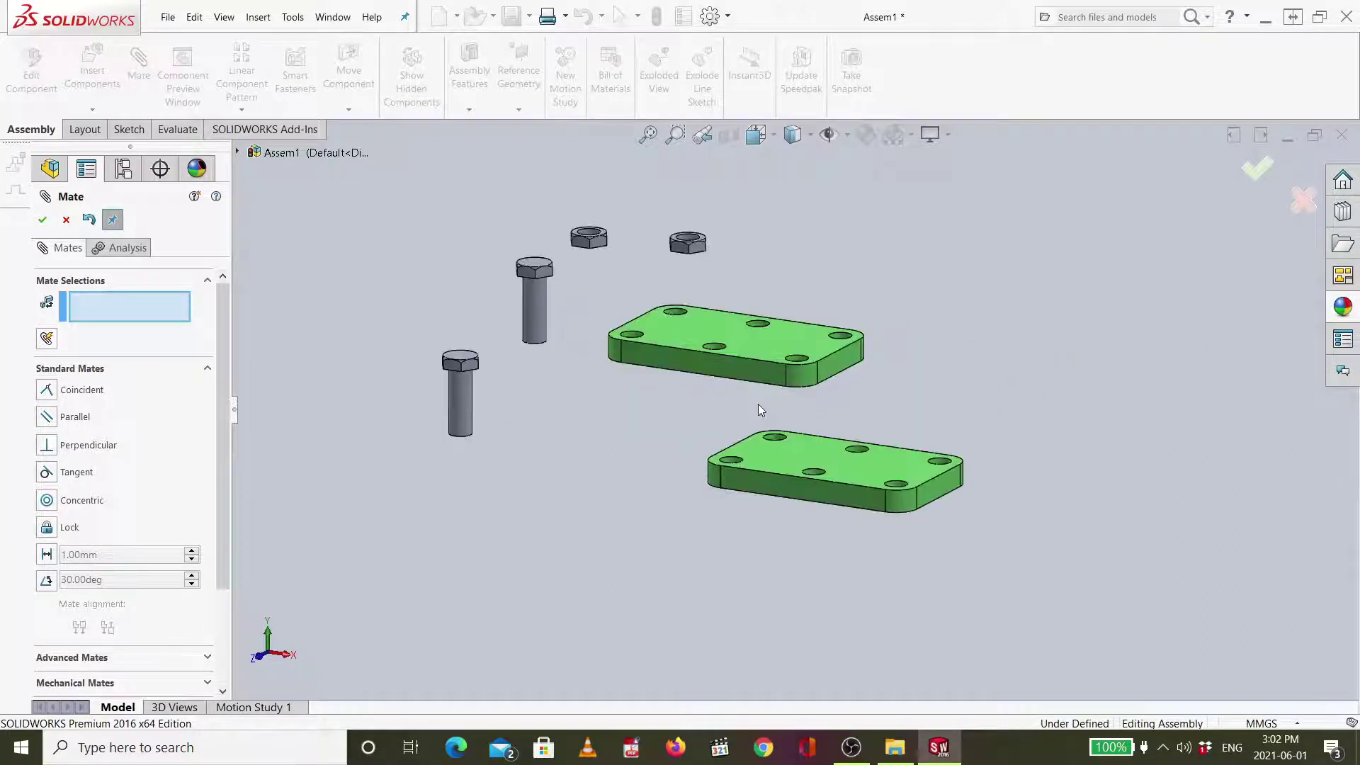
key(ctrl+1)
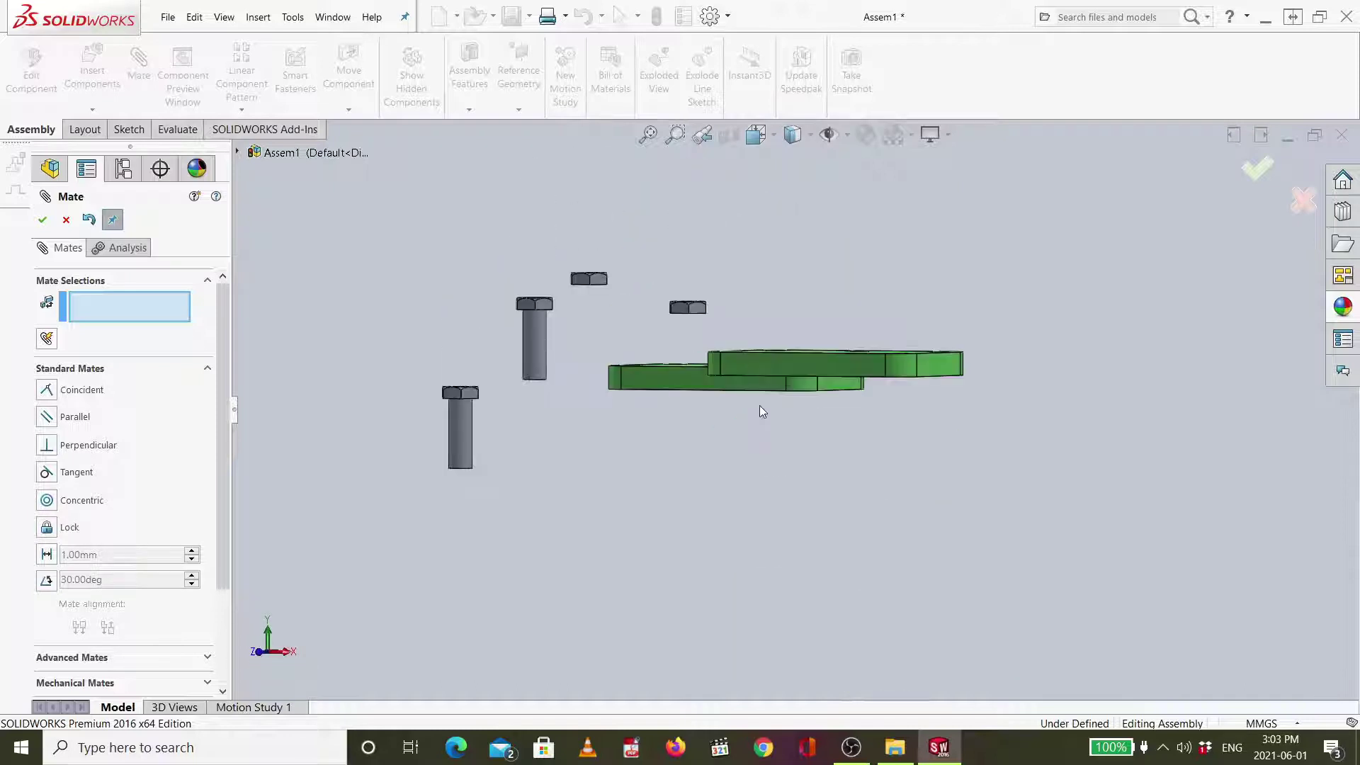
key(ctrl+7)
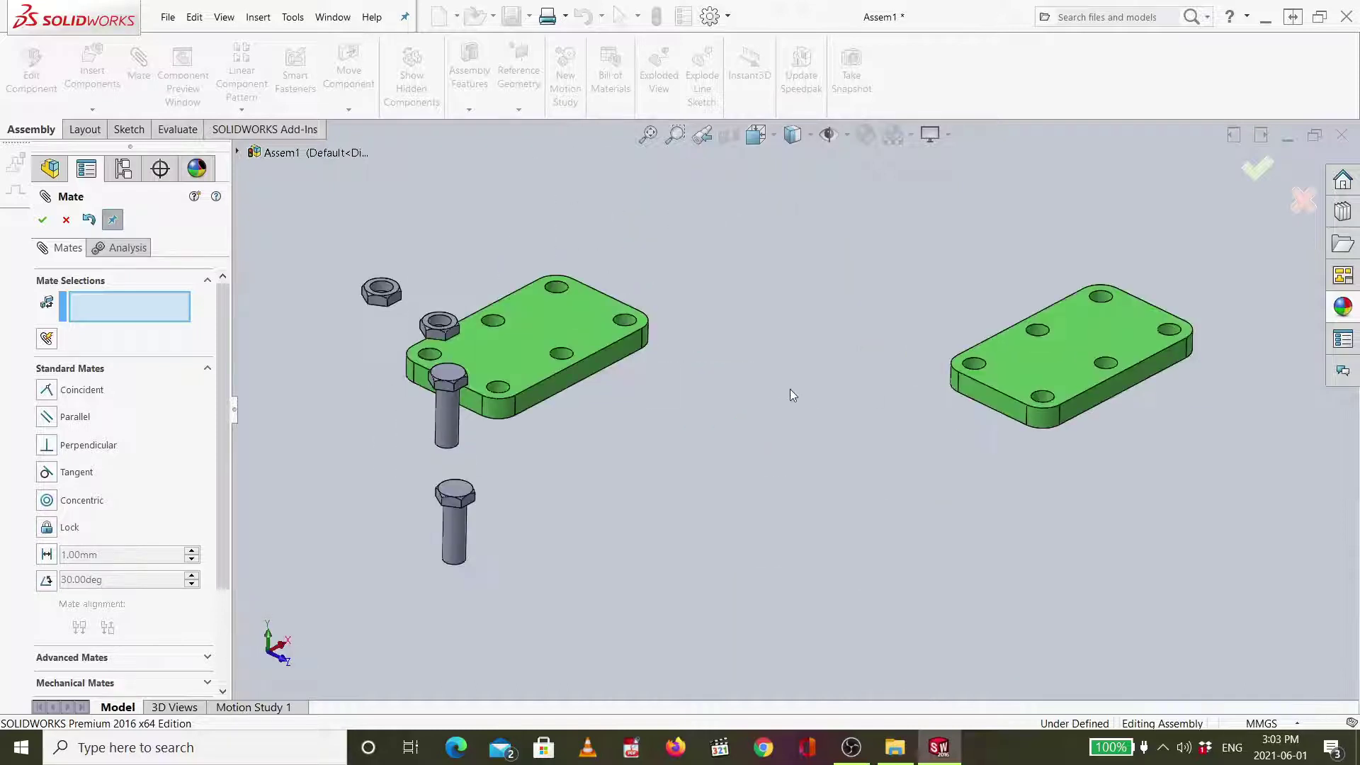
middle_drag(792, 395, 922, 401)
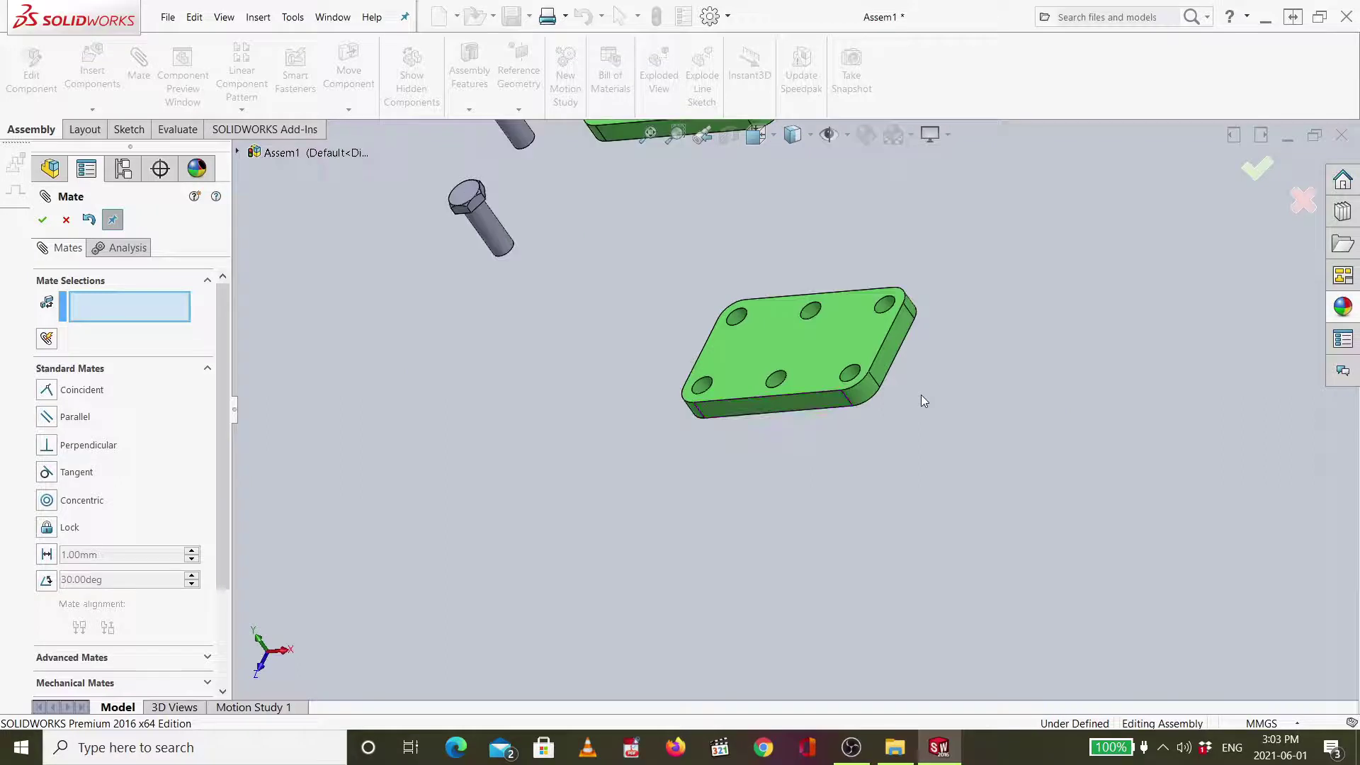
key(ctrl+7)
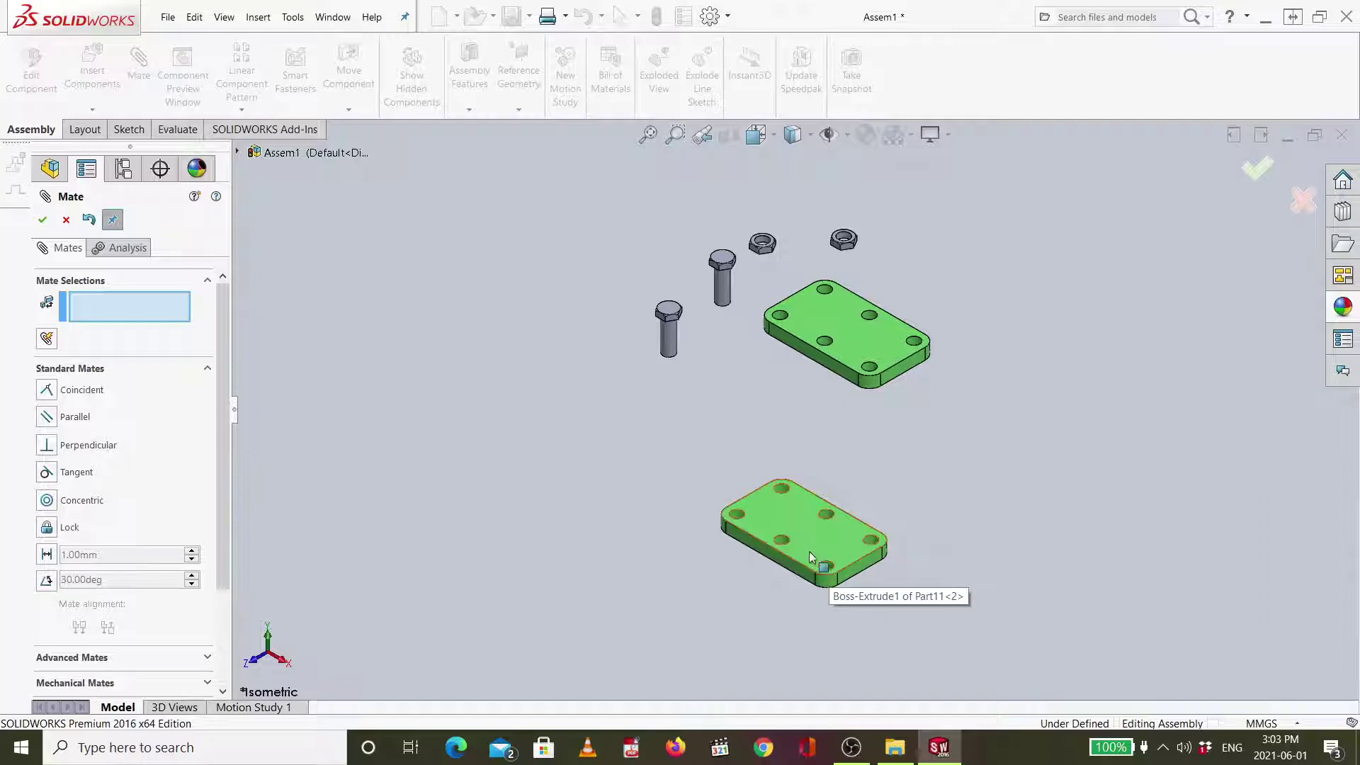
Try a concentric mate between the second plate's middle hole and the fixed plate's front corner hole, test its rotation, and undo the mate.
scroll(785, 548, down, 3)
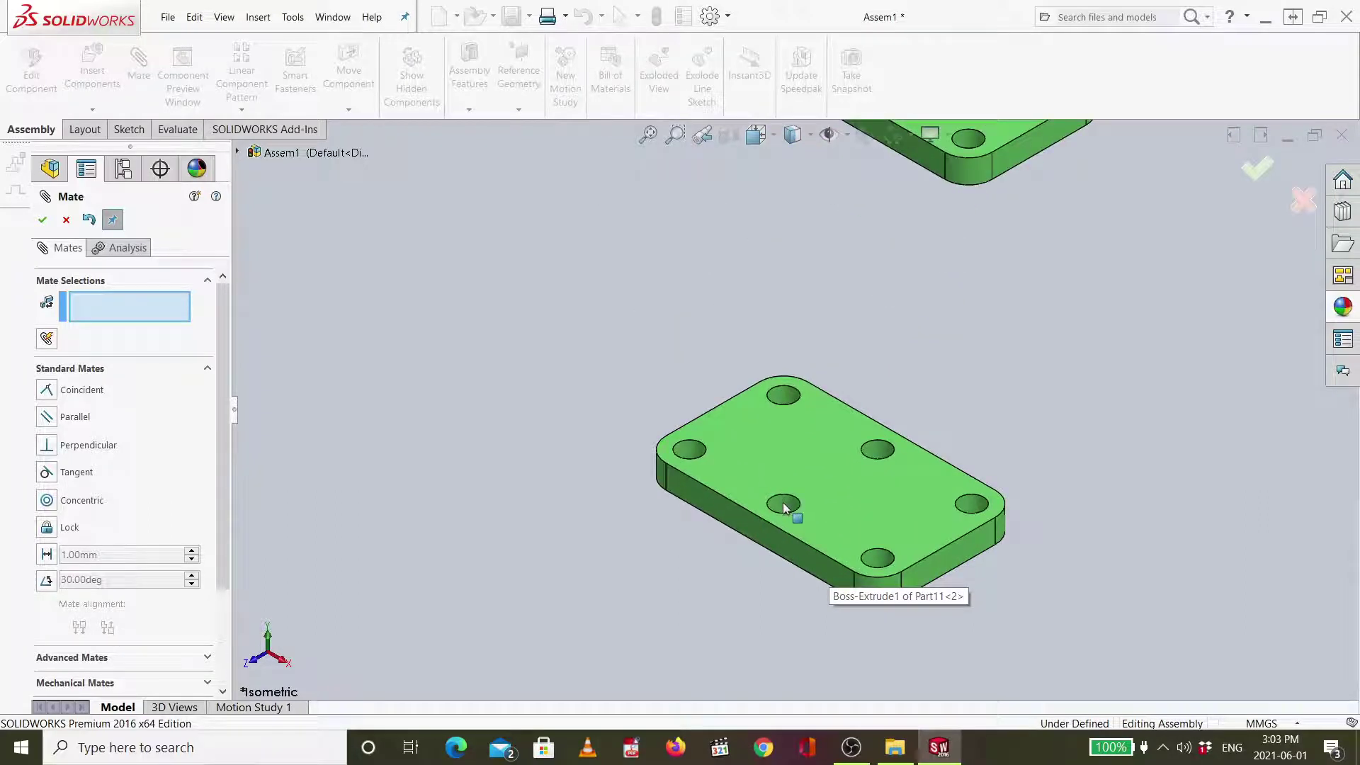
click(784, 507)
scroll(783, 507, up, 3)
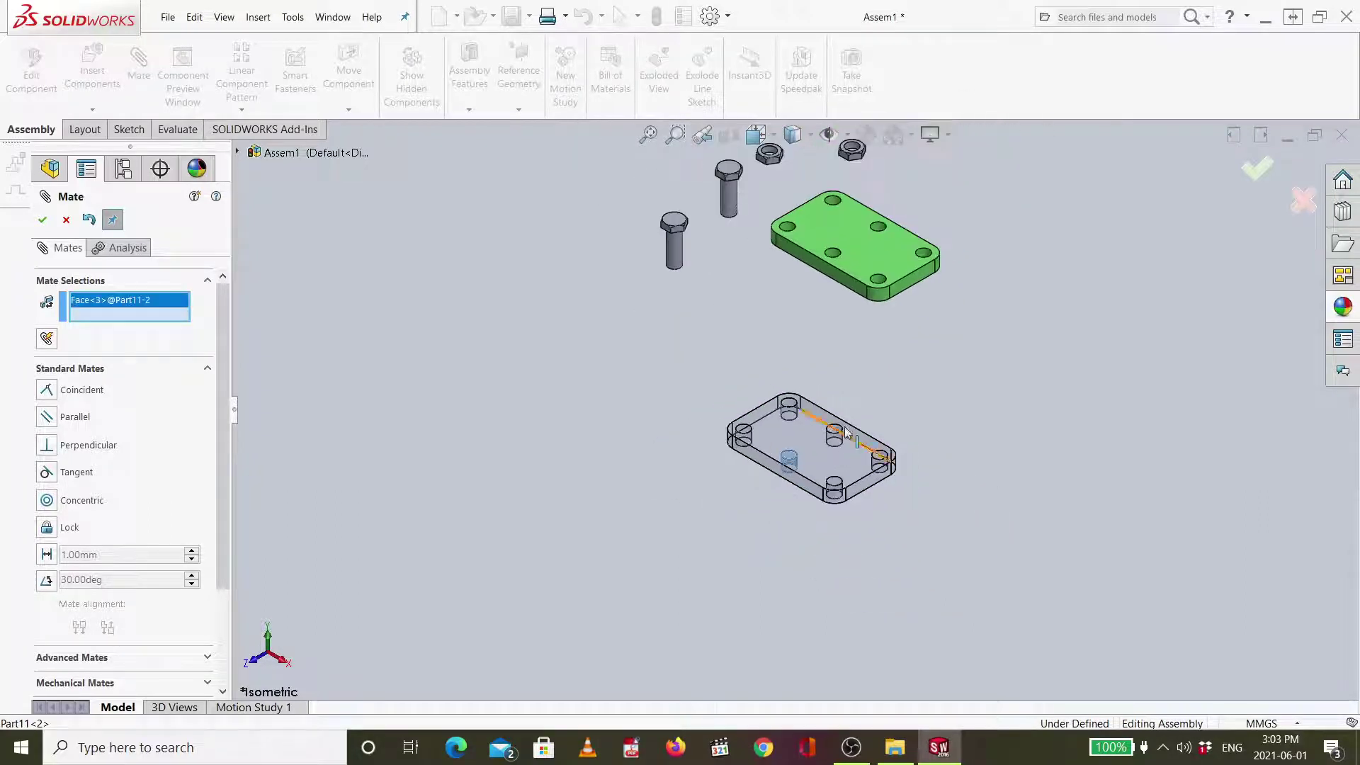
scroll(878, 287, down, 2)
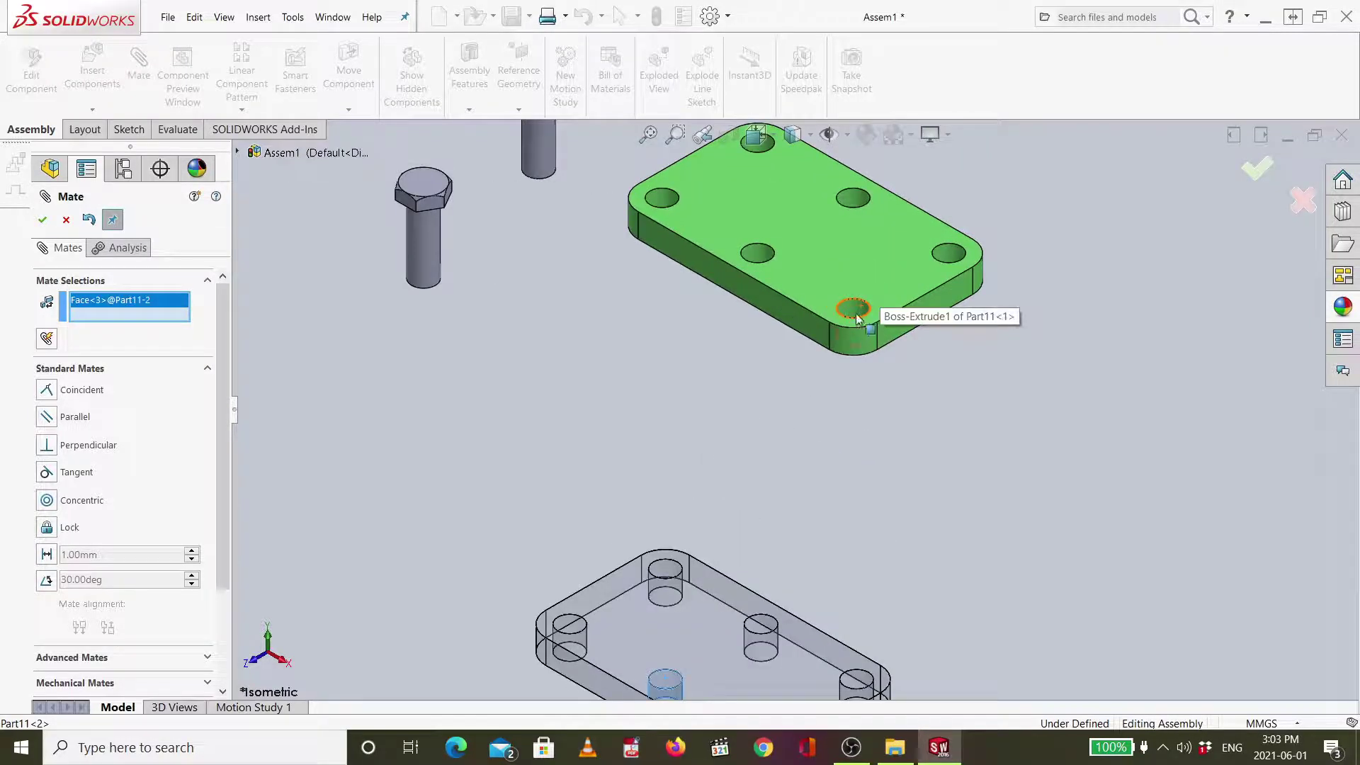
click(859, 315)
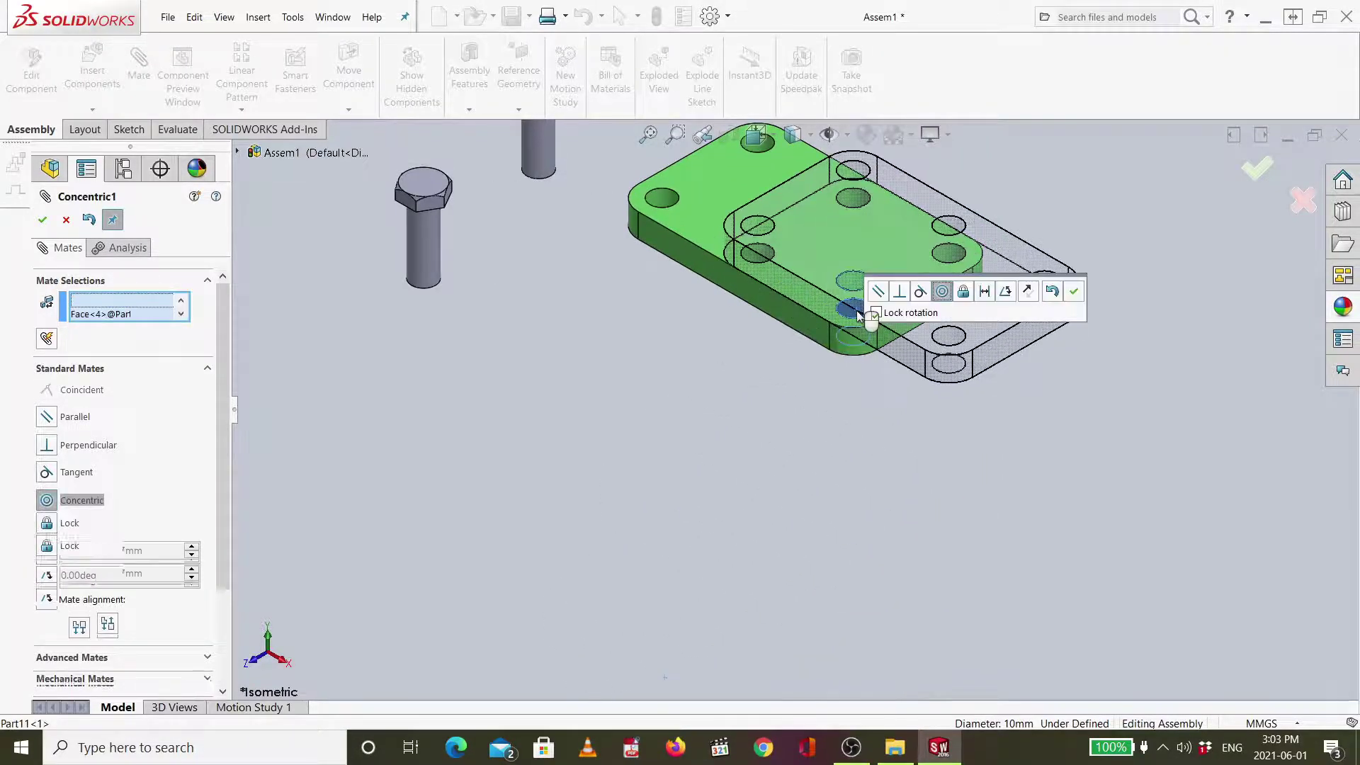
click(1258, 171)
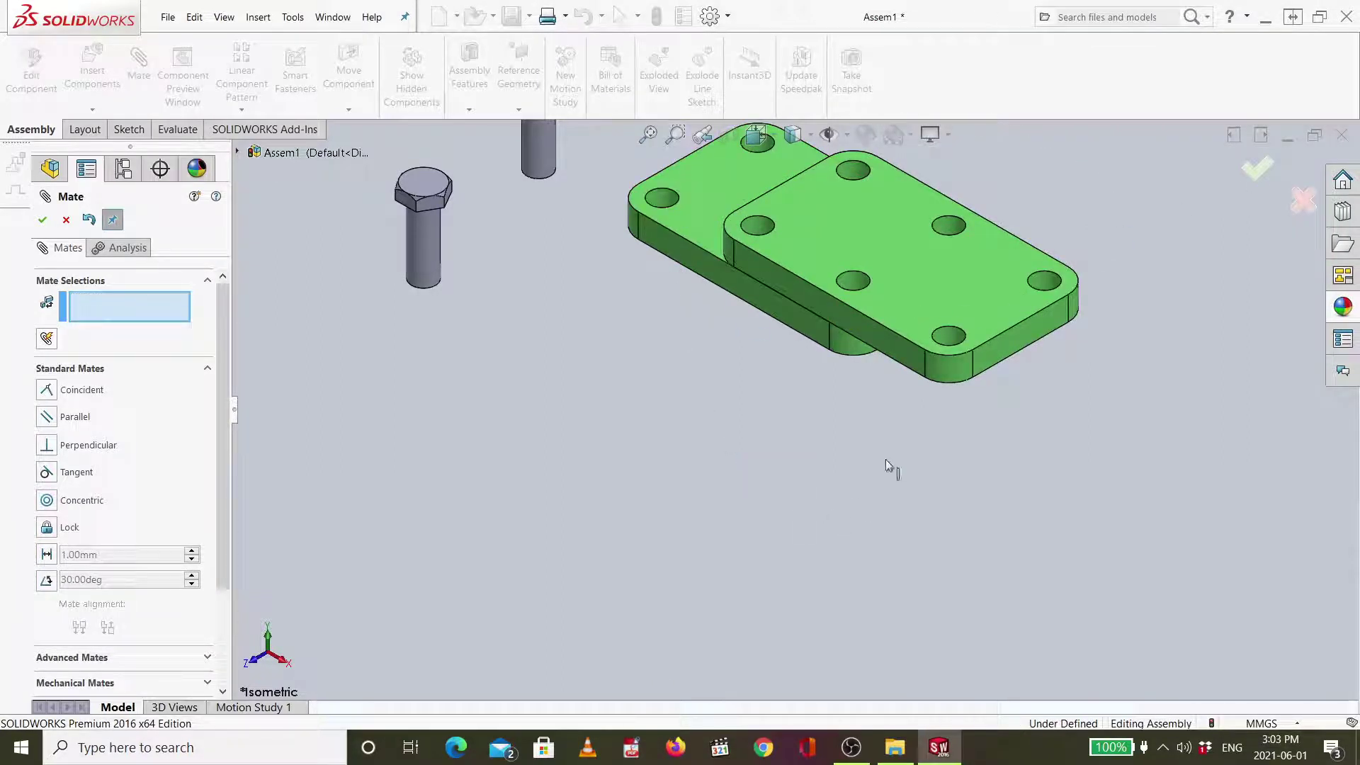
drag(906, 346, 869, 394)
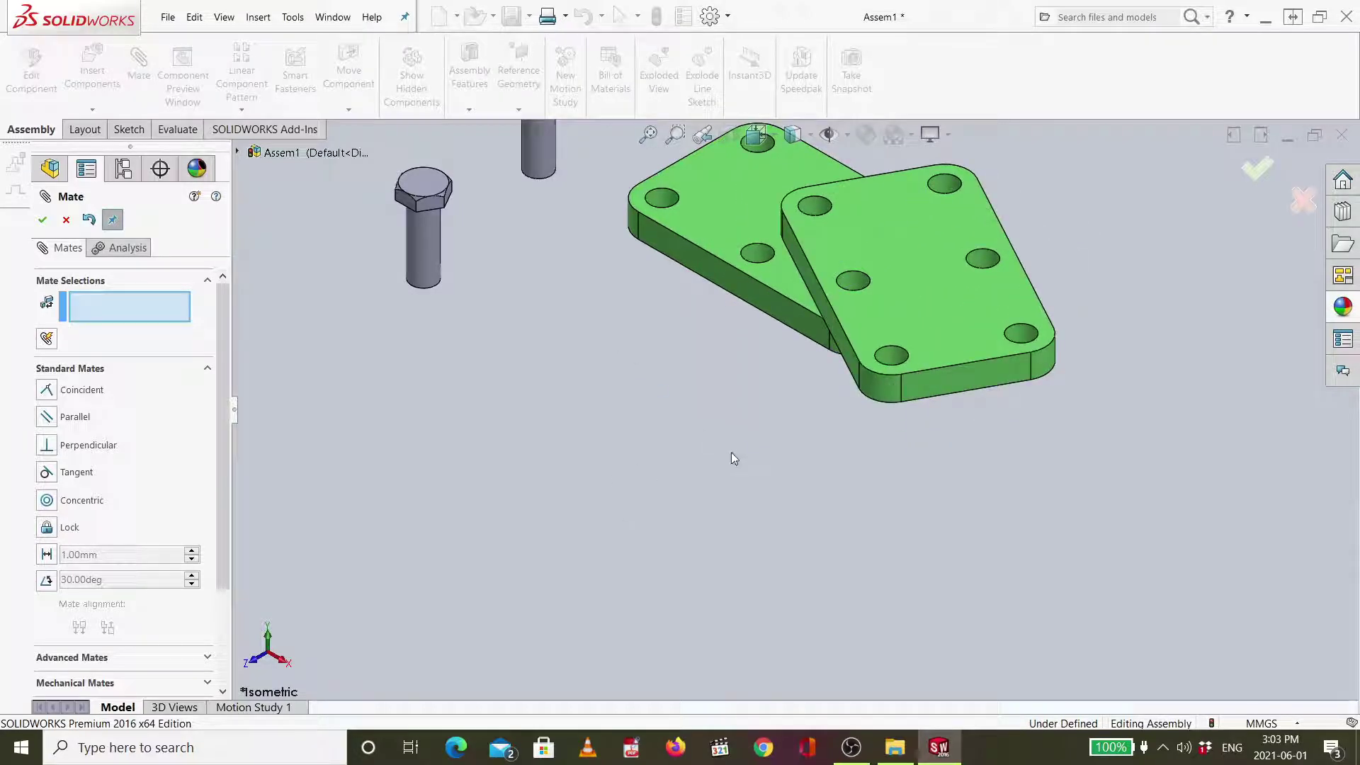
key(ctrl+z)
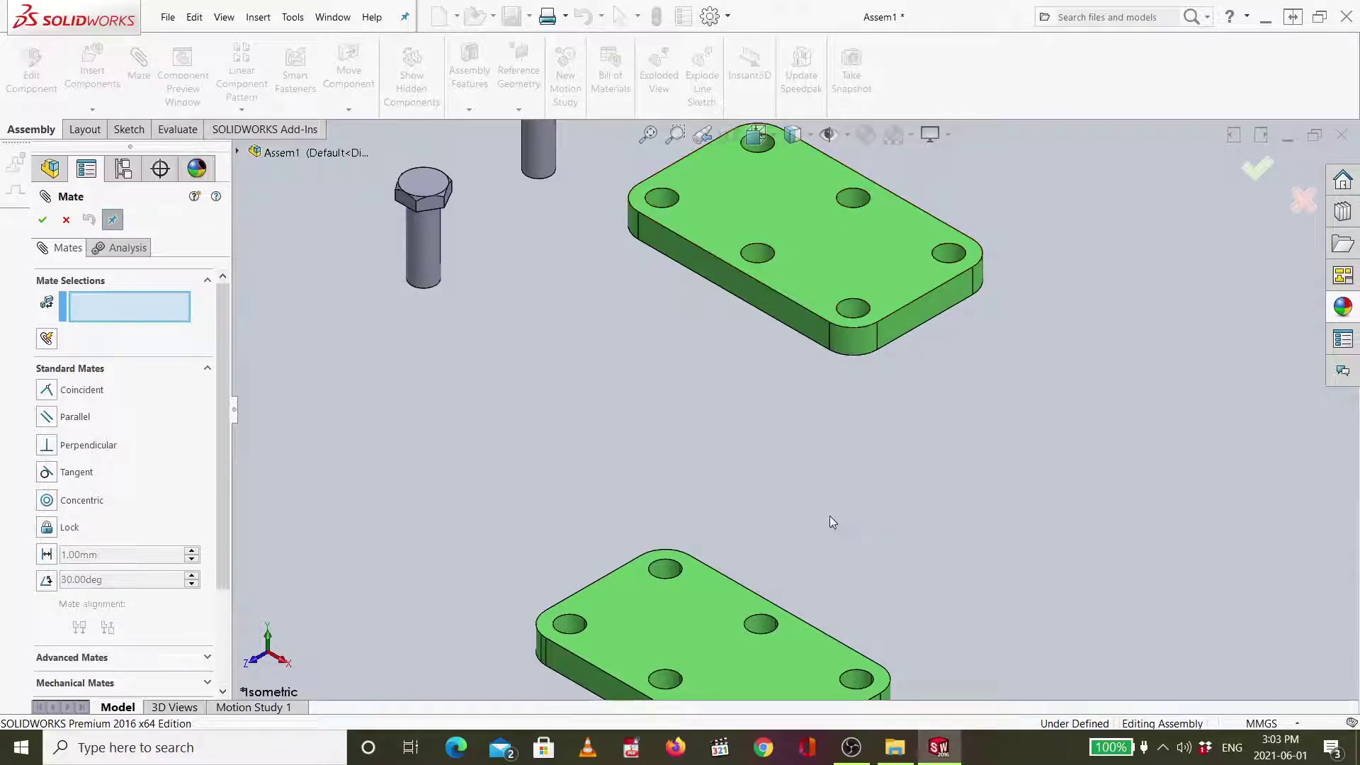
Reposition the second plate in free space and mate its front corner hole concentric with the fixed plate's near middle hole.
scroll(830, 515, up, 3)
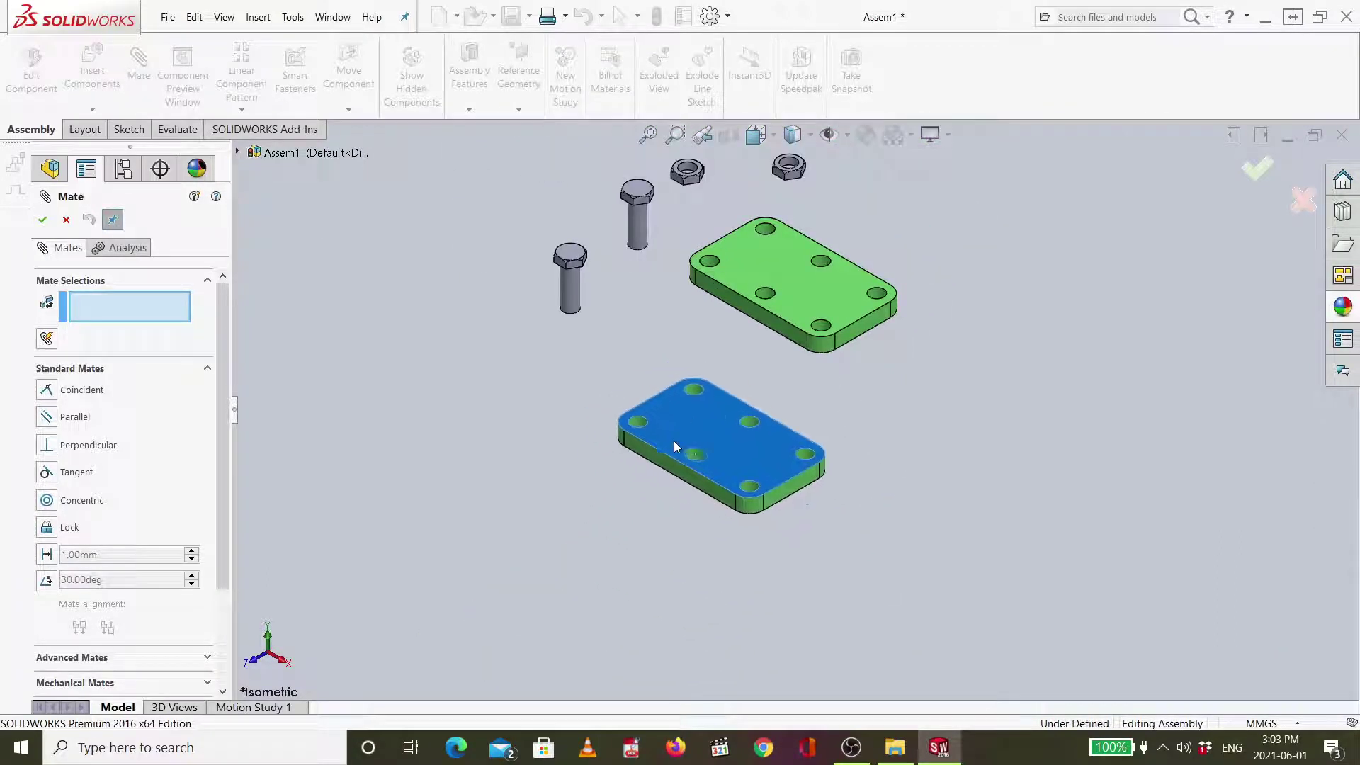
drag(673, 440, 674, 406)
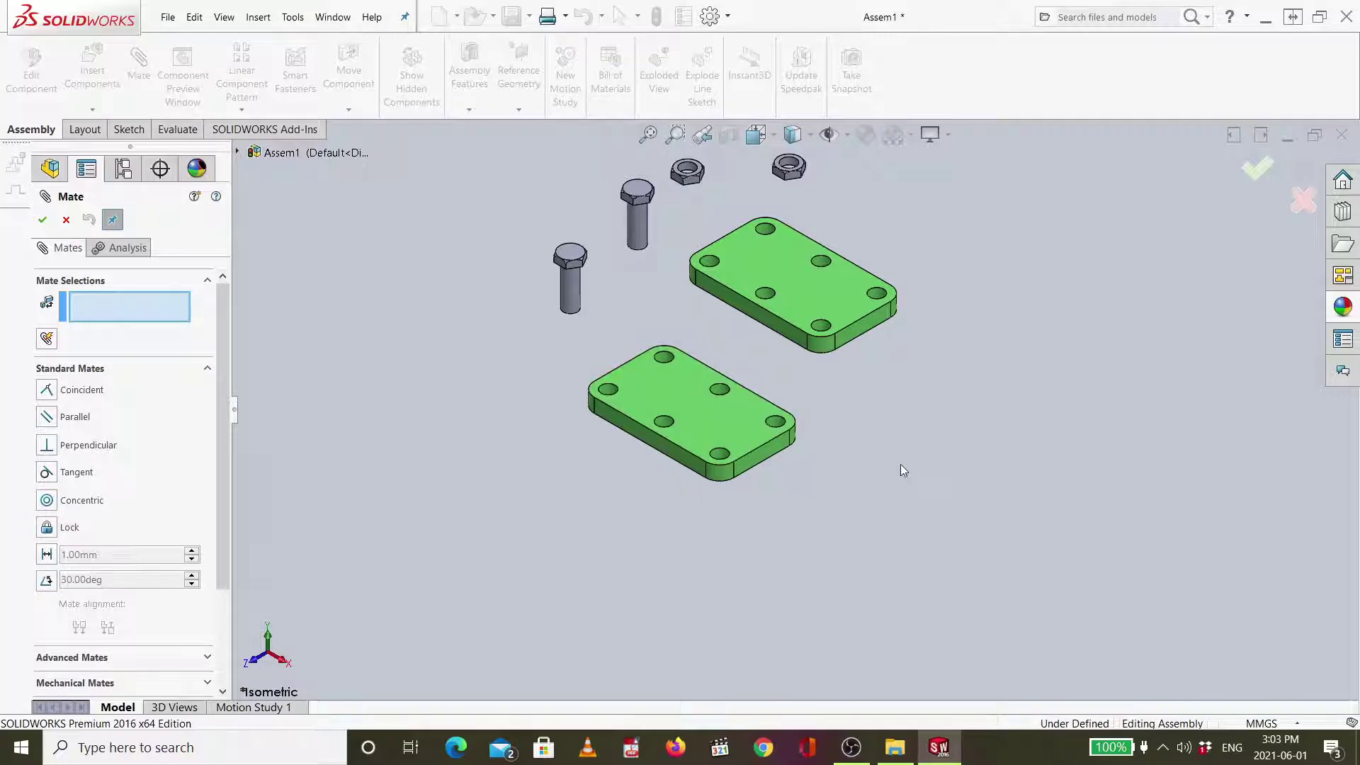
scroll(703, 460, down, 3)
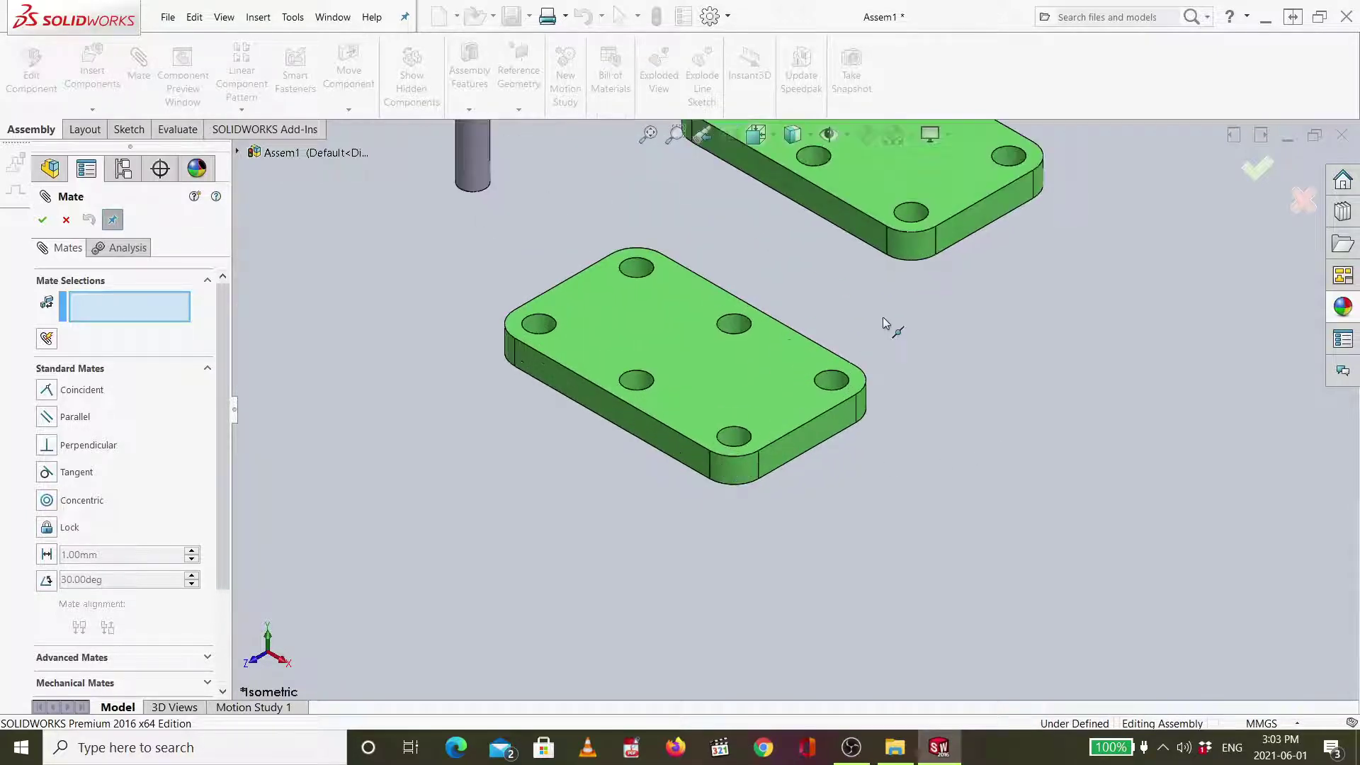
scroll(871, 317, up, 3)
drag(799, 407, 627, 457)
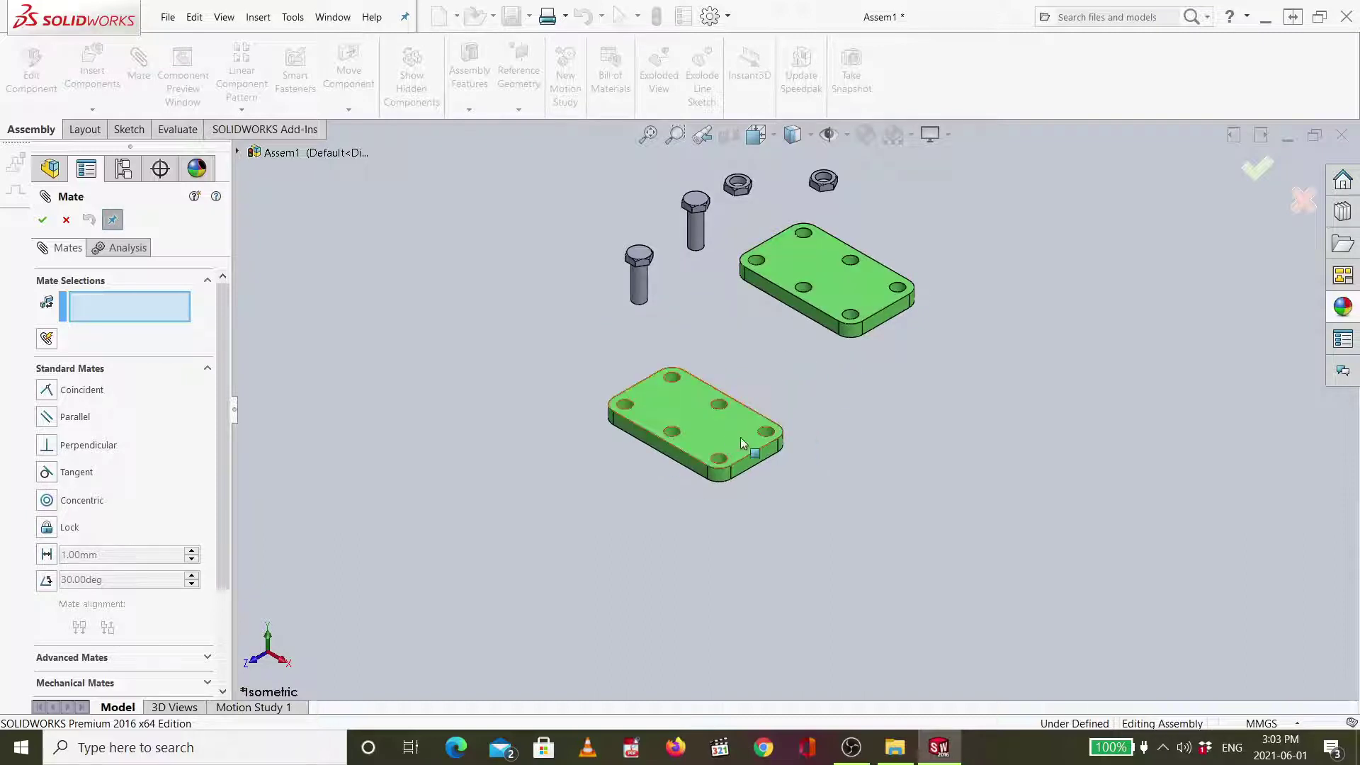
scroll(734, 453, down, 2)
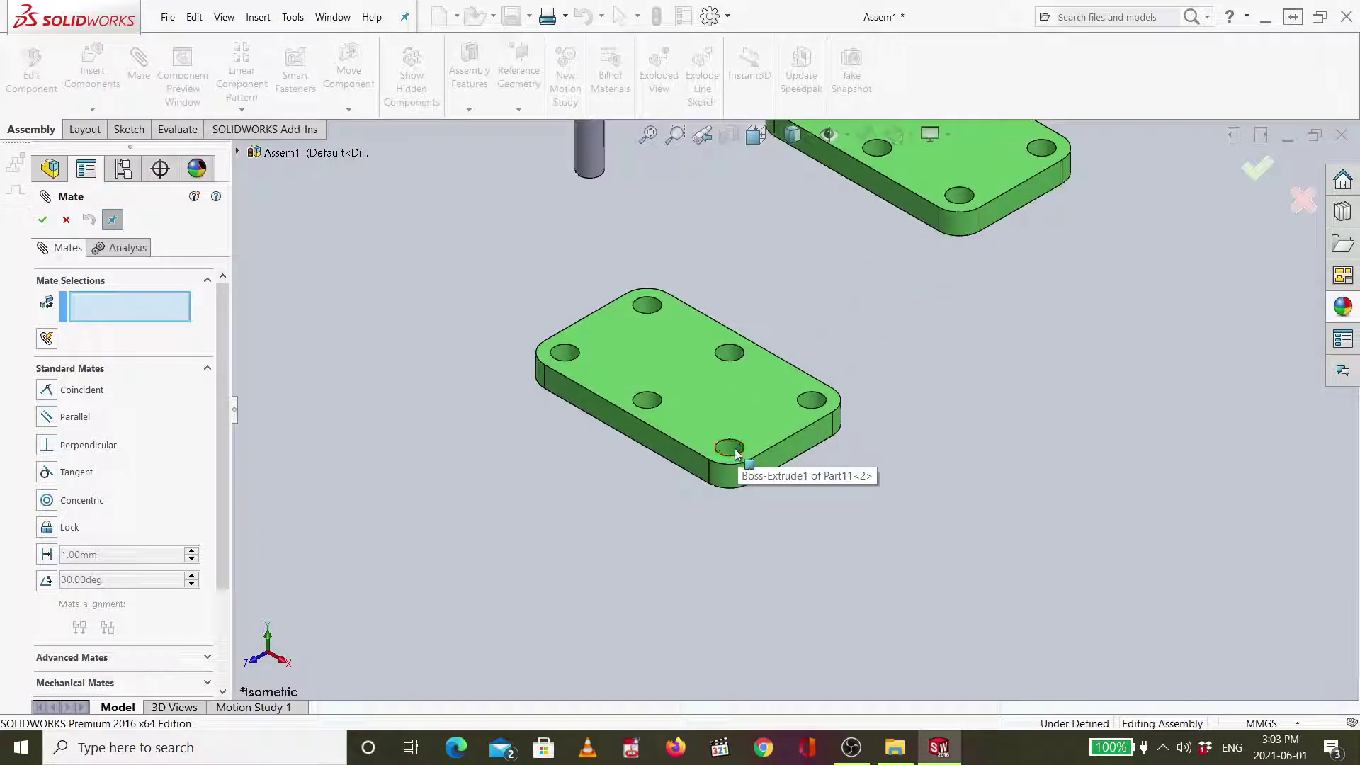
click(734, 453)
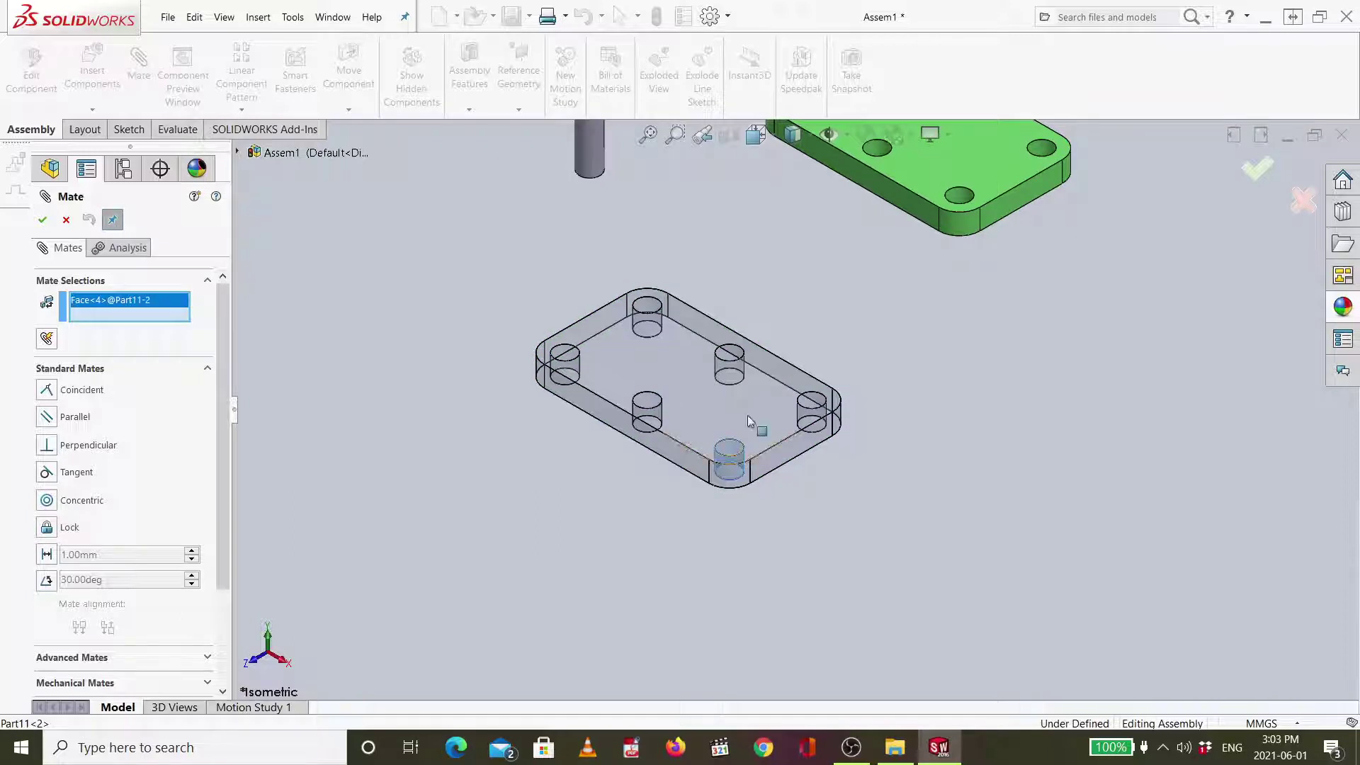
scroll(748, 420, up, 1)
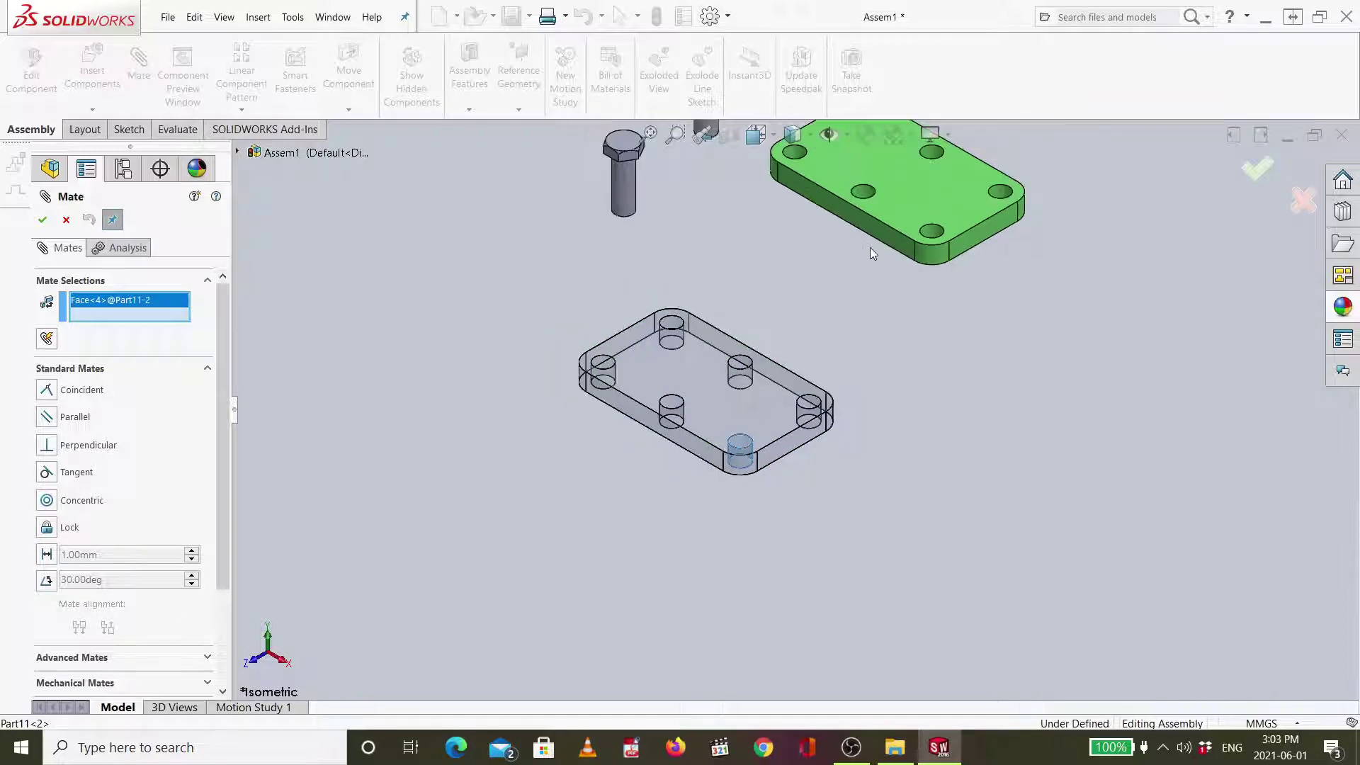
click(861, 192)
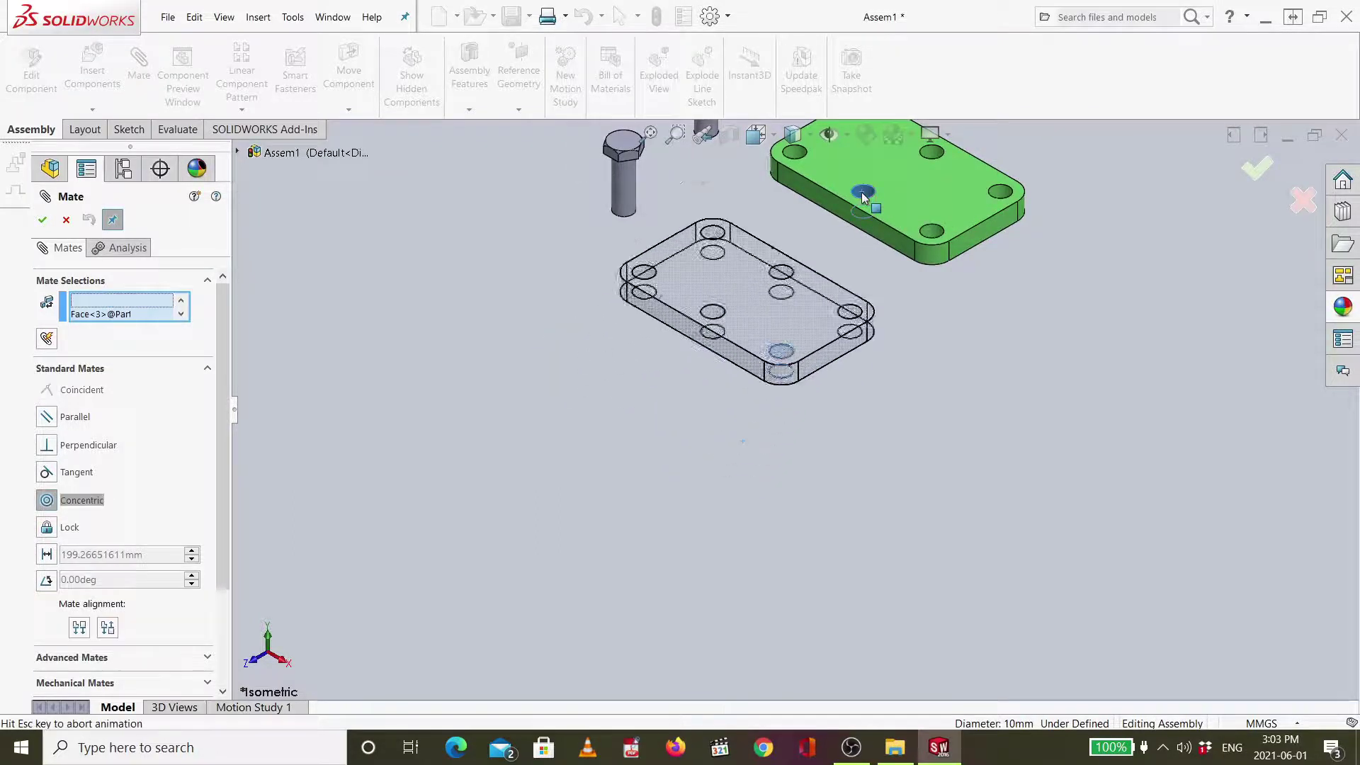
click(1258, 169)
Rotate the second plate about the mated hole until it lies at an angle across the fixed plate.
scroll(885, 223, up, 2)
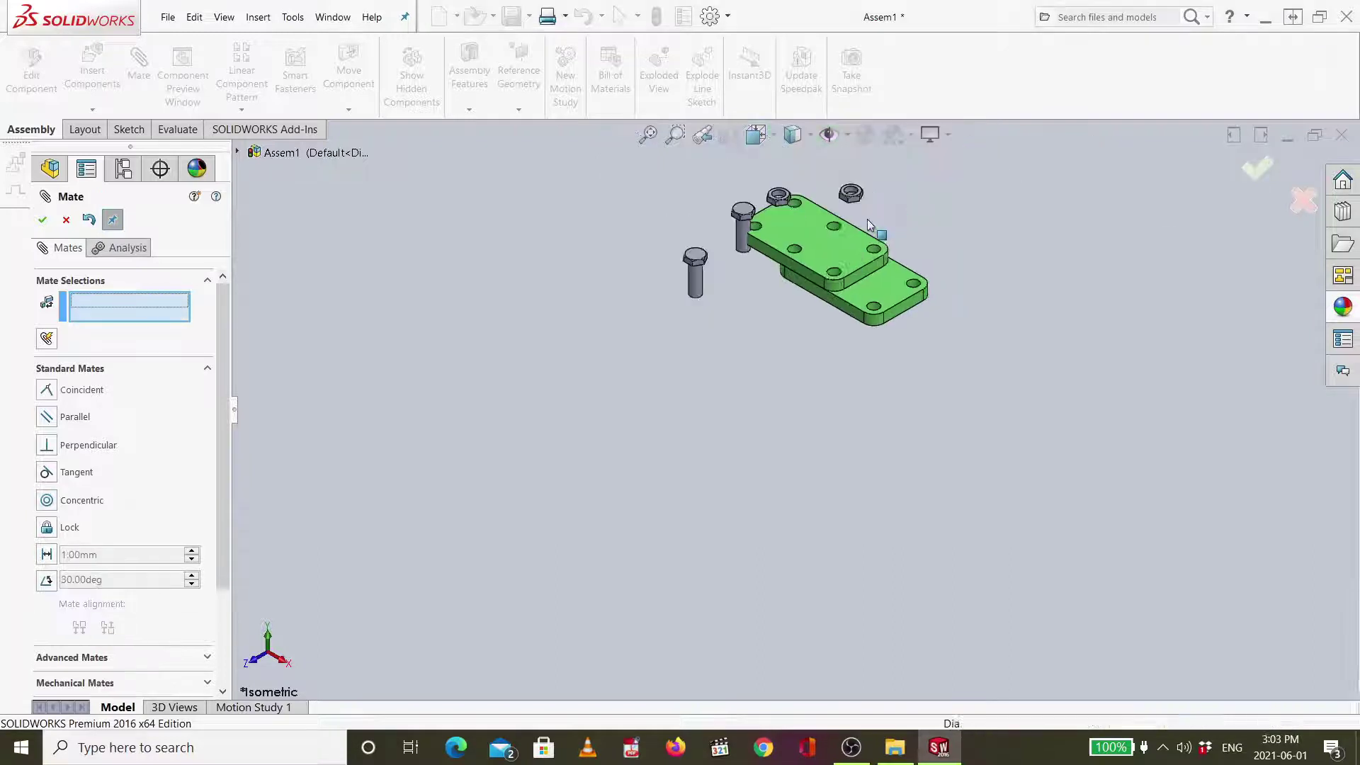
drag(799, 227, 1005, 273)
scroll(938, 315, down, 3)
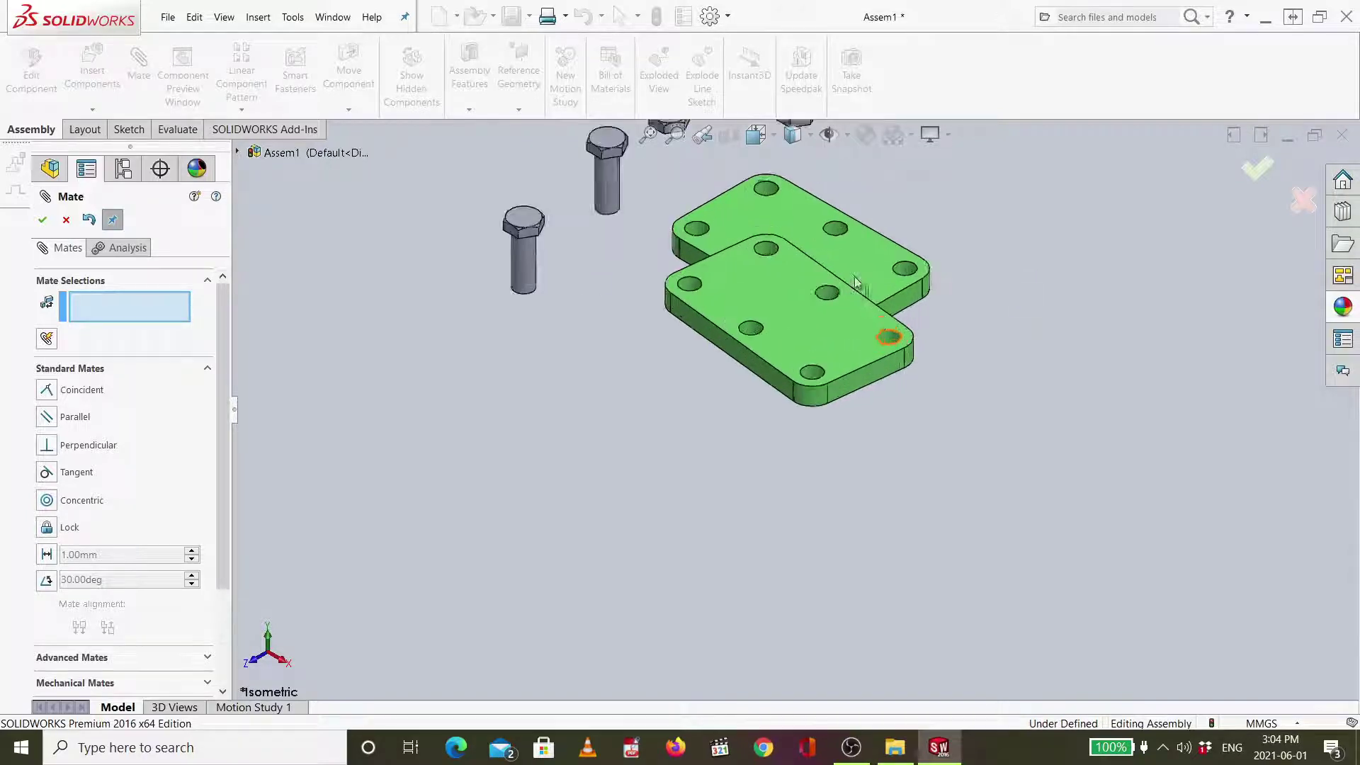
scroll(792, 297, up, 1)
scroll(800, 297, down, 3)
drag(834, 607, 996, 255)
scroll(885, 464, down, 5)
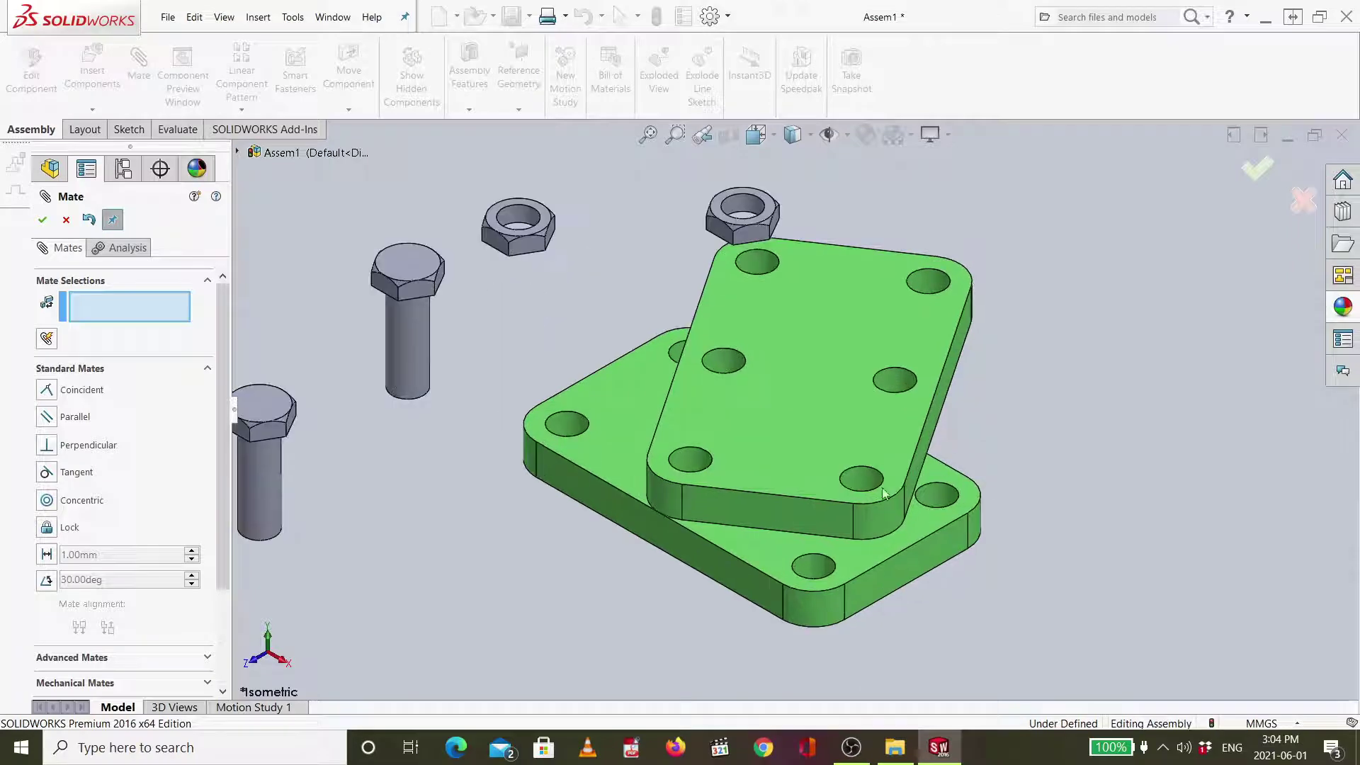
Add a concentric mate between the other corner hole on the second plate's mated end and the fixed plate's front corner hole.
click(856, 439)
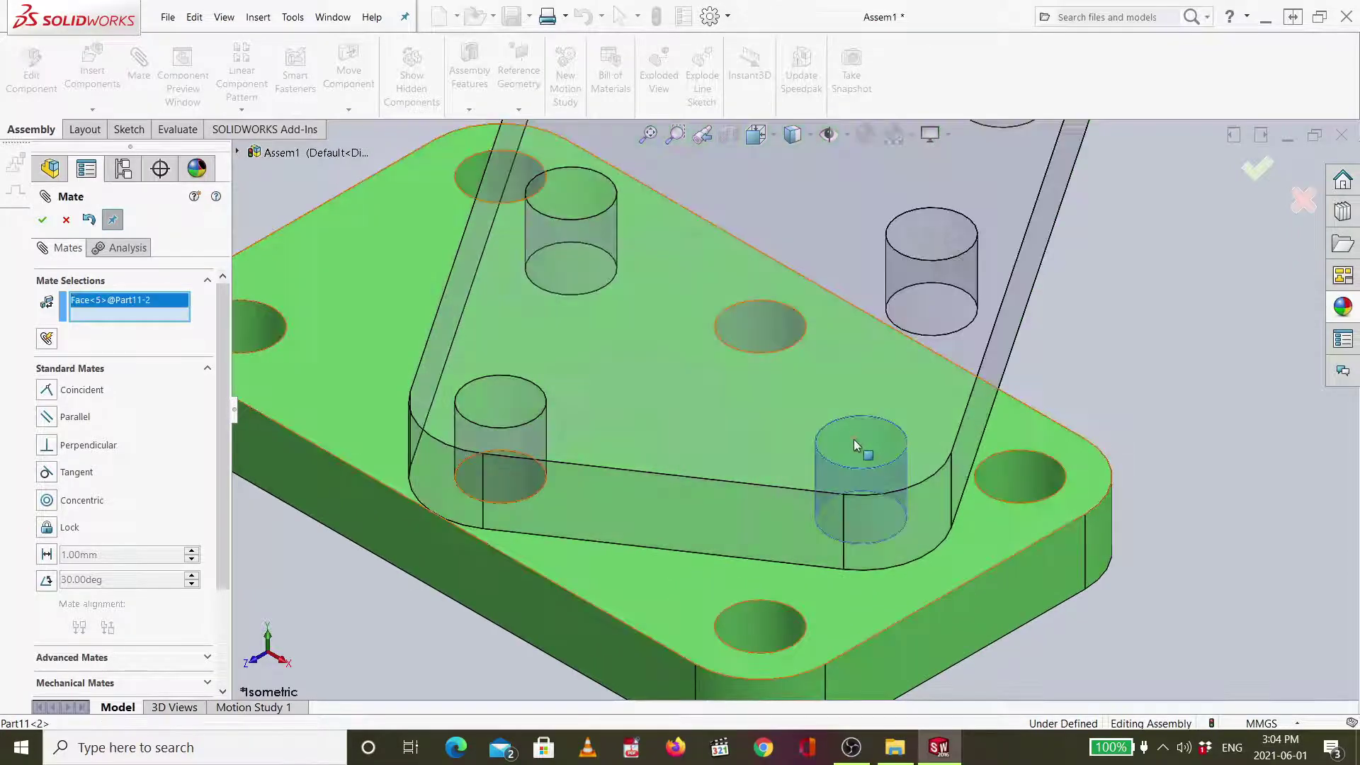
click(752, 620)
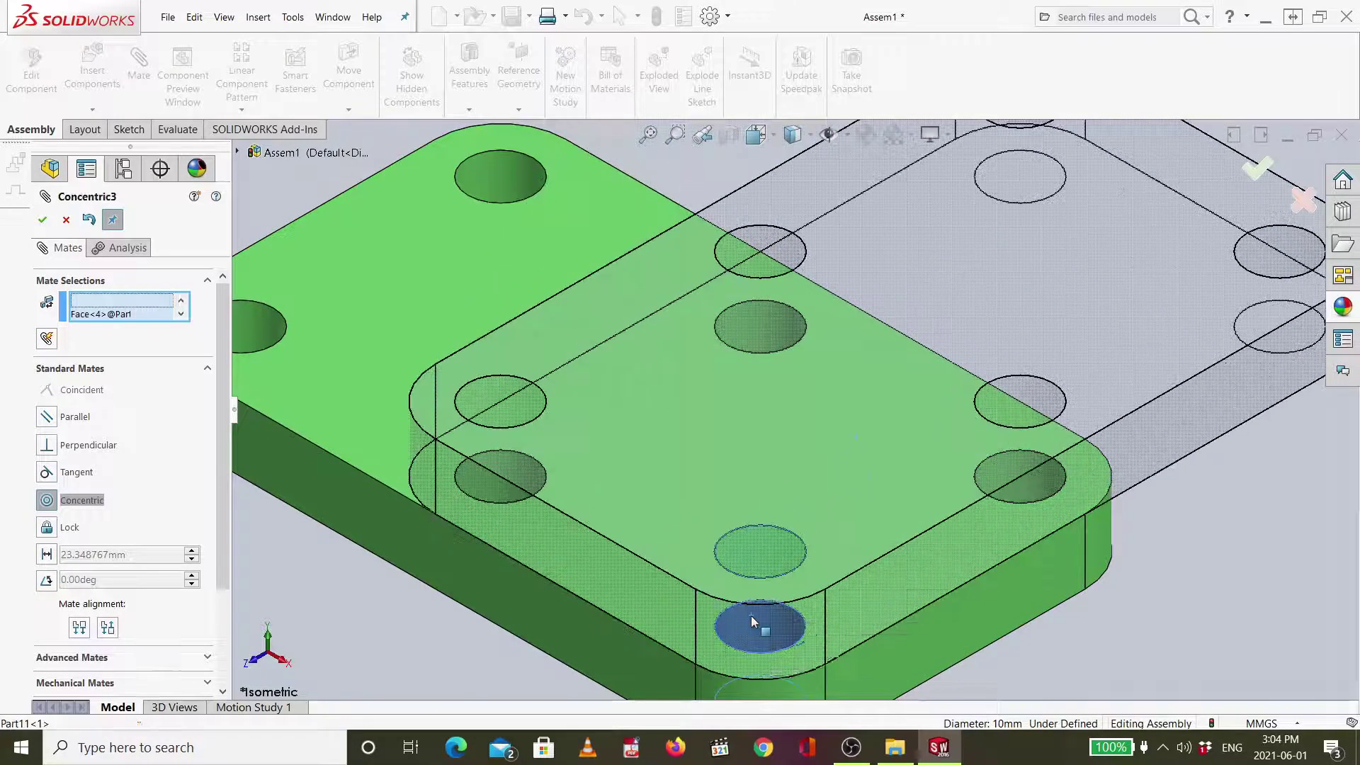
click(1248, 171)
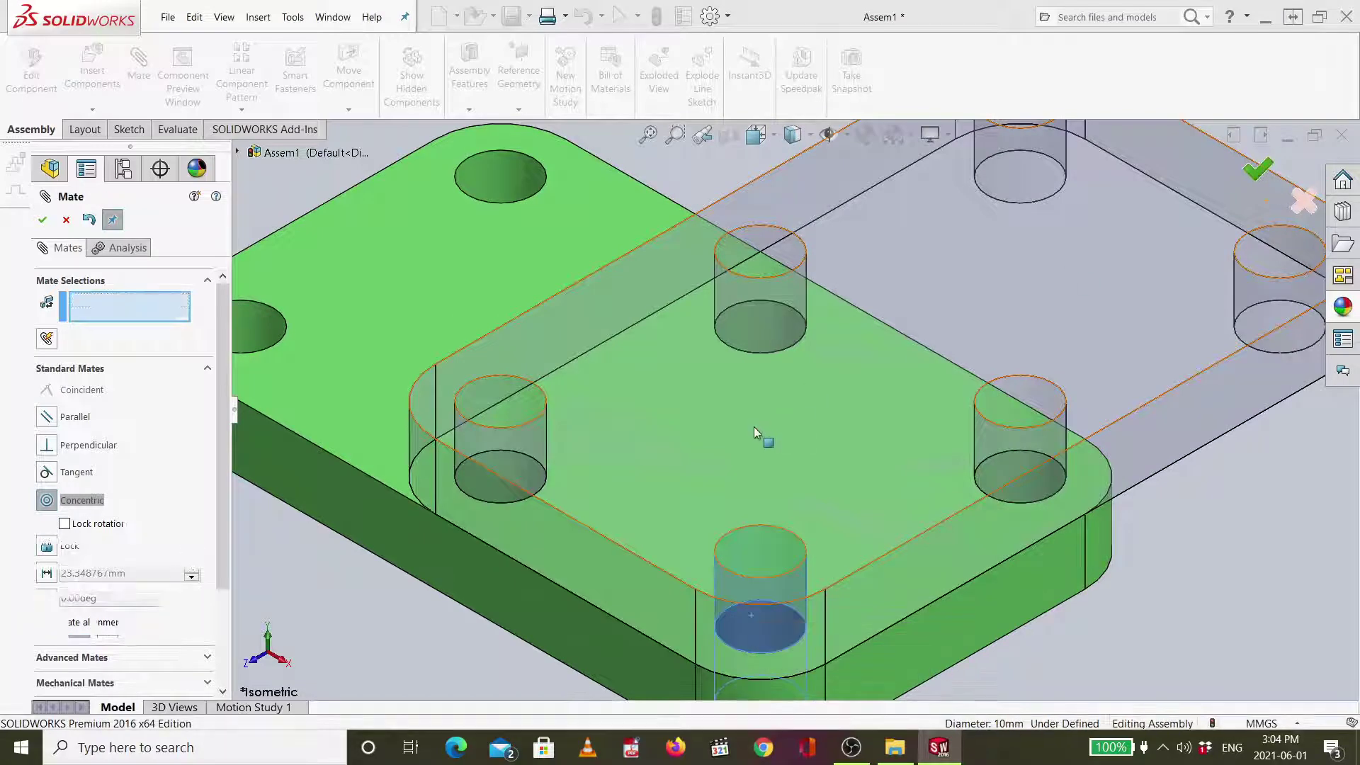
scroll(753, 426, up, 5)
scroll(753, 427, down, 8)
scroll(755, 423, up, 8)
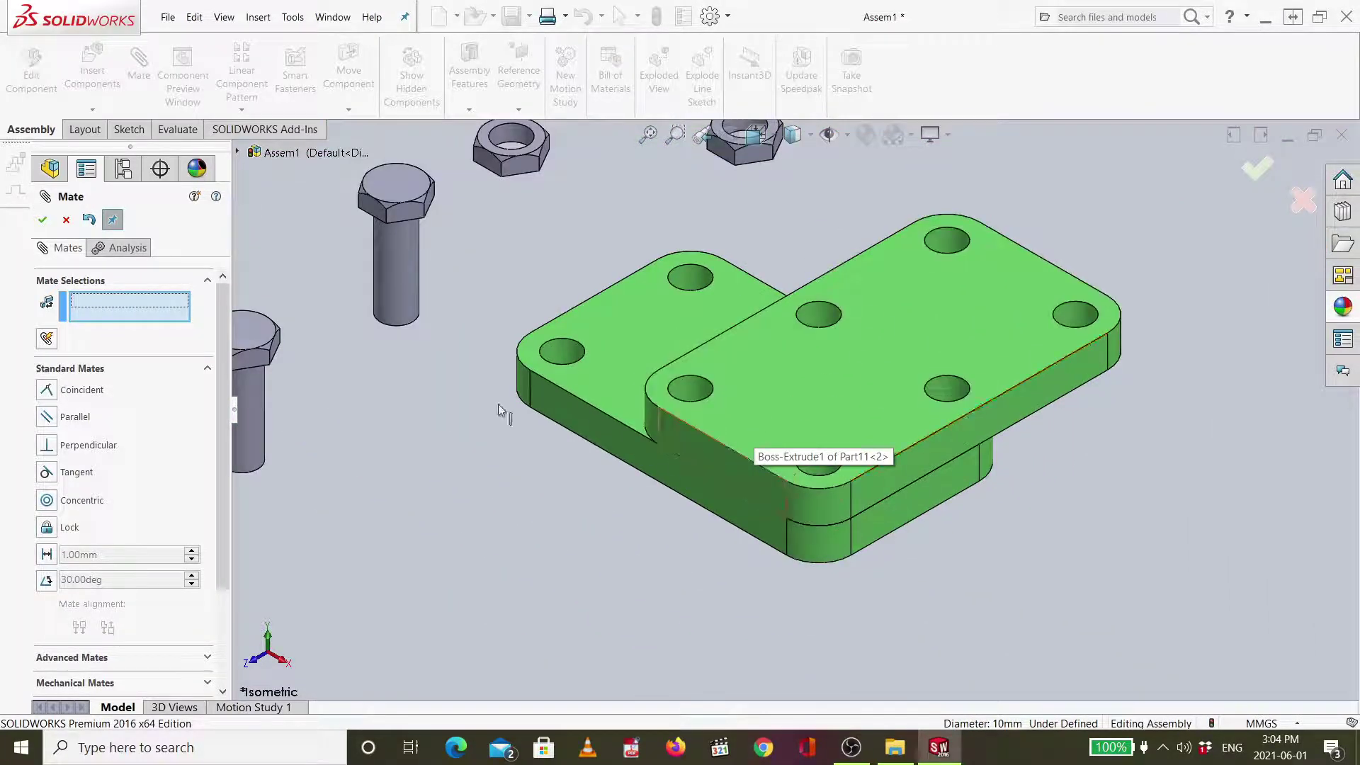
scroll(567, 354, down, 4)
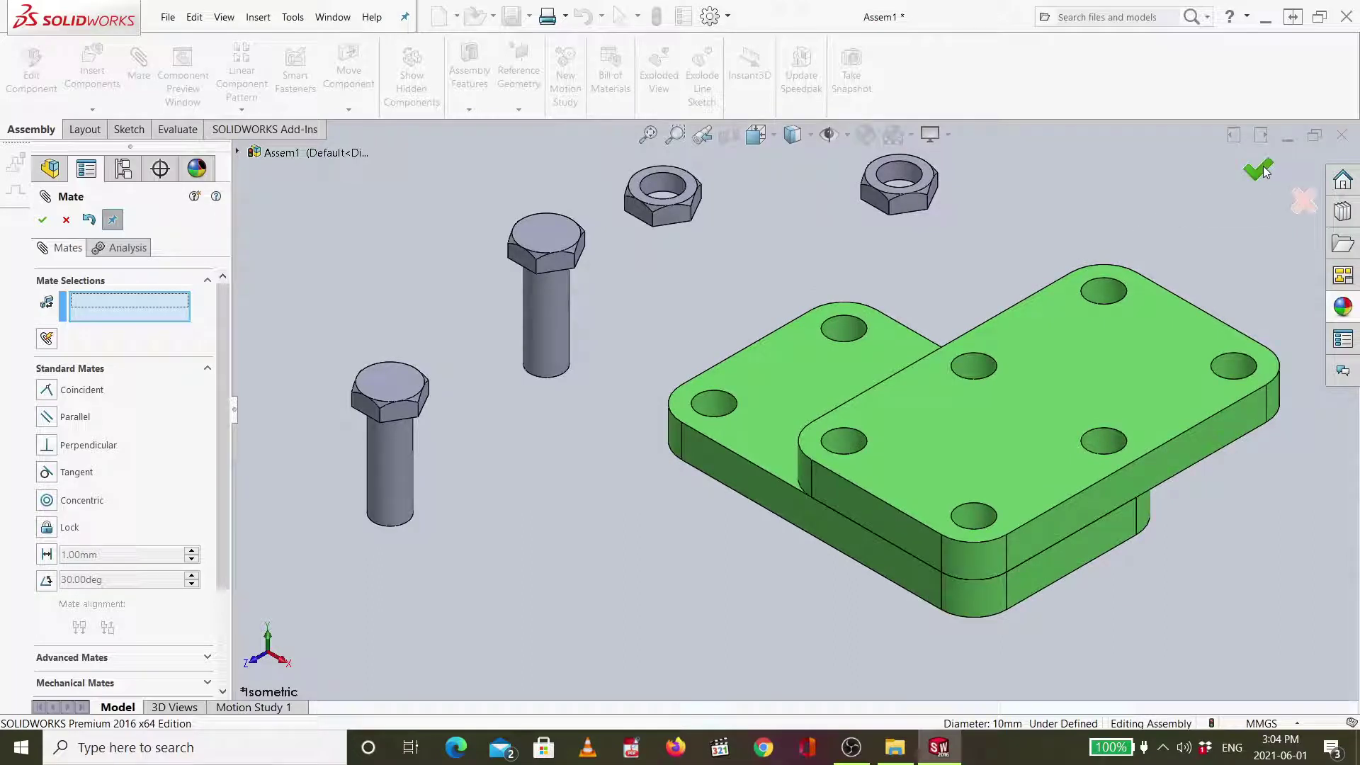
click(66, 220)
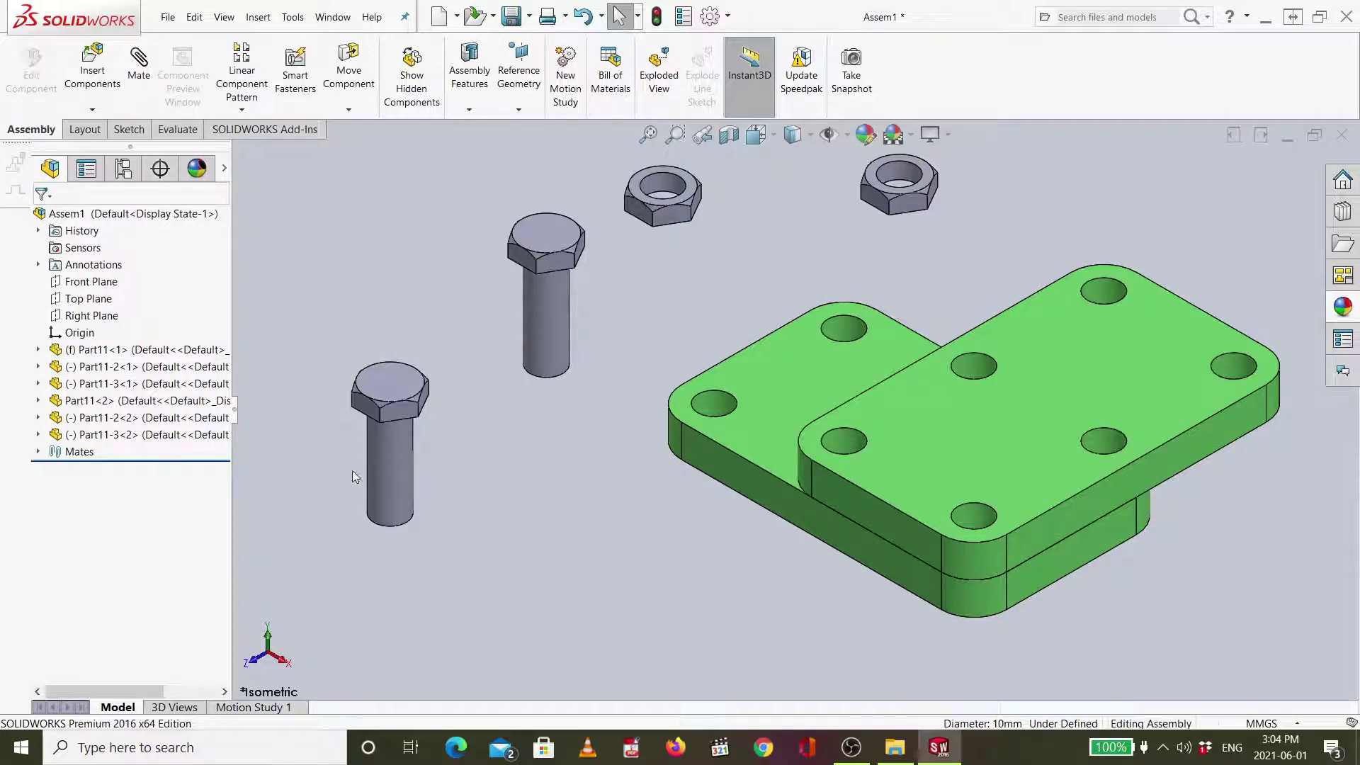
Mate the copied bolt's shank concentric with the upper plate's corner hole over the lower plate's middle, and raise the bolt above the plates.
click(391, 467)
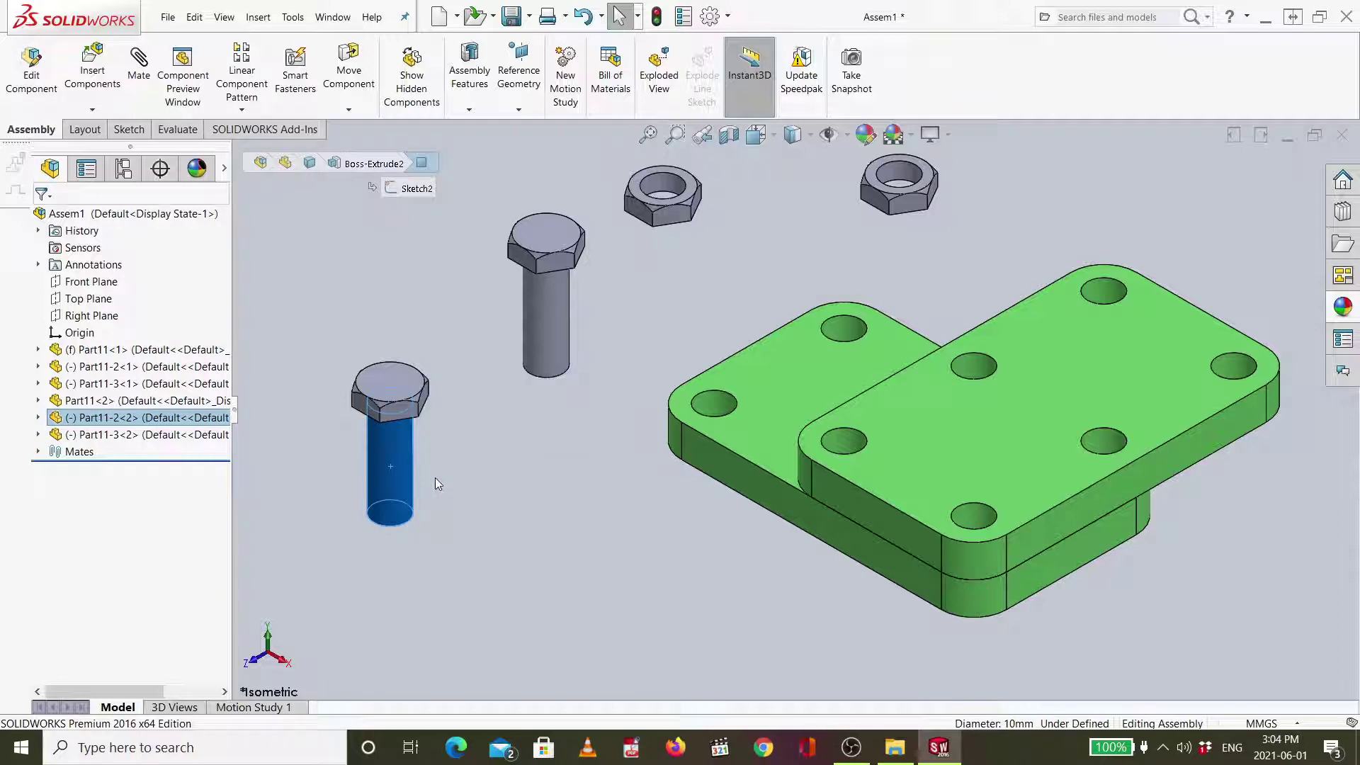
ctrl+click(855, 448)
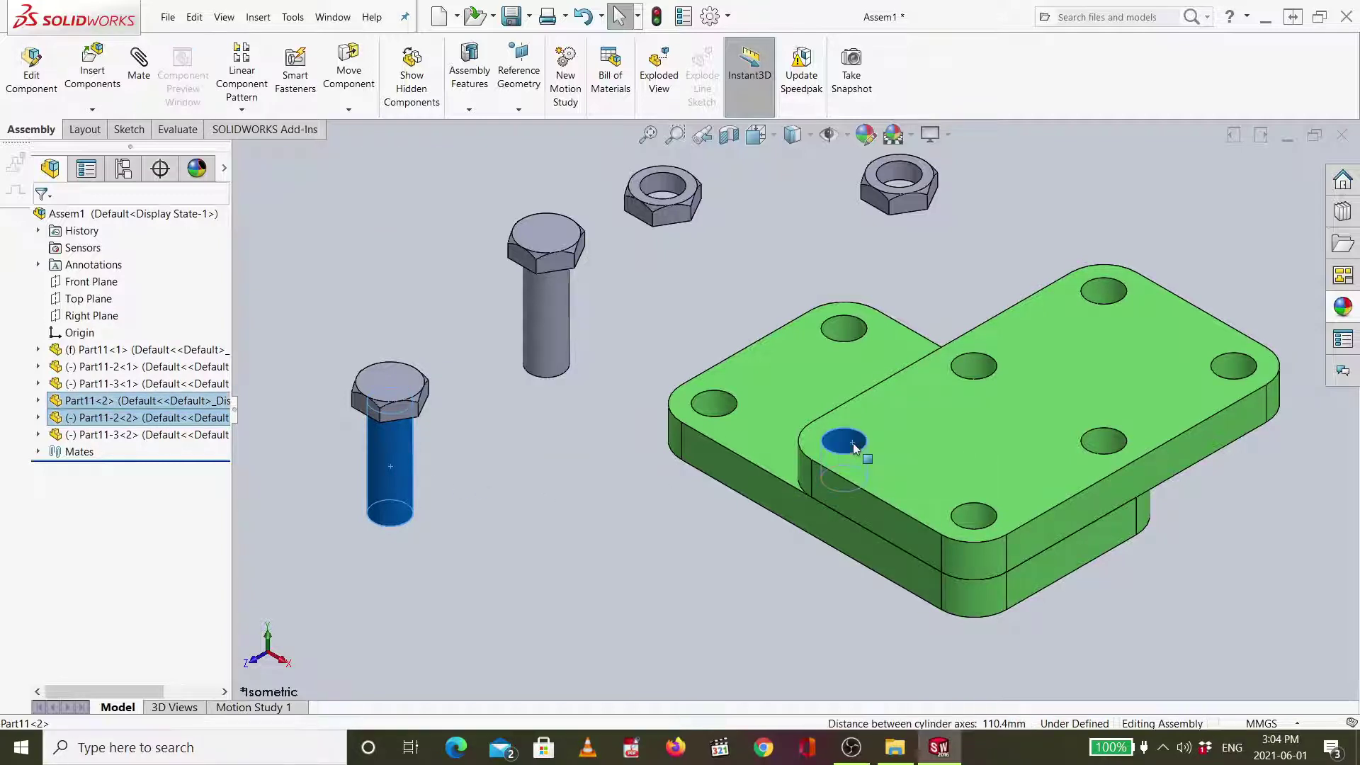
click(139, 67)
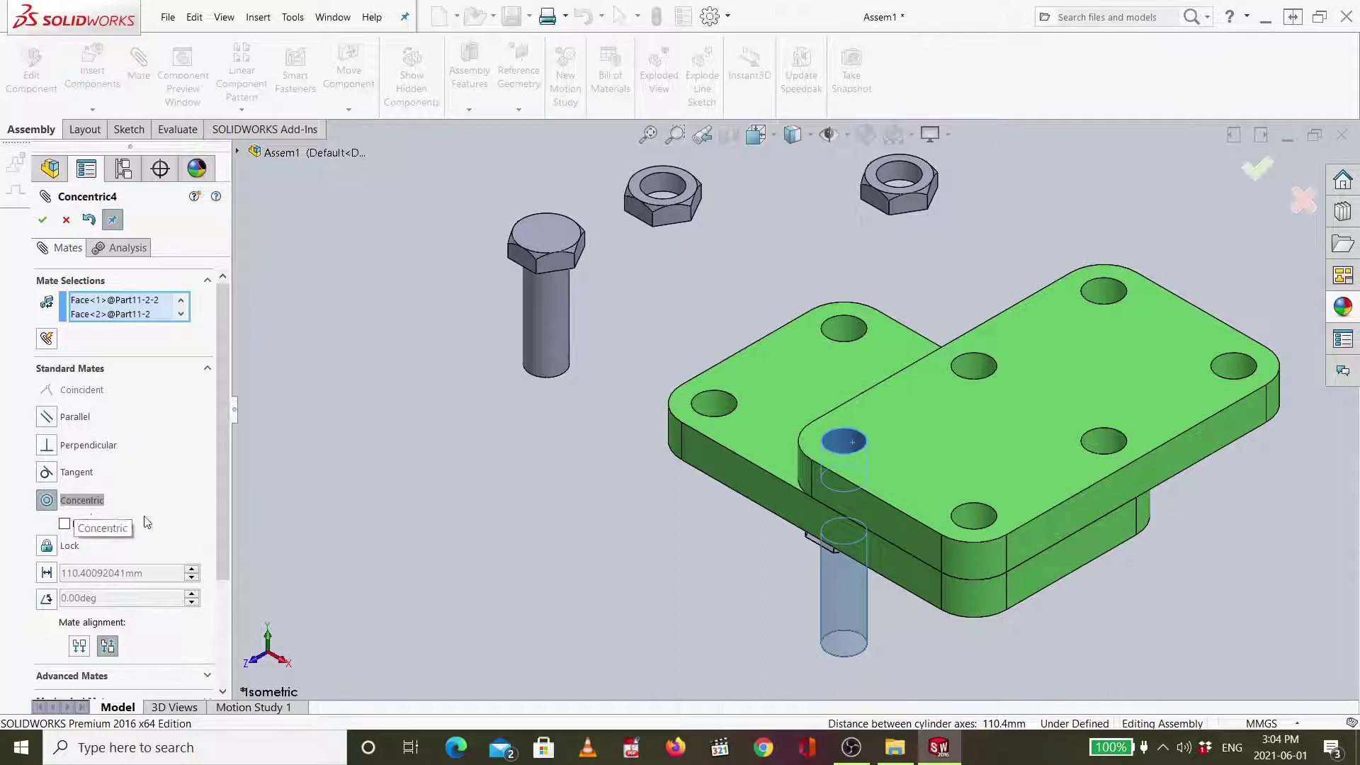
click(1254, 177)
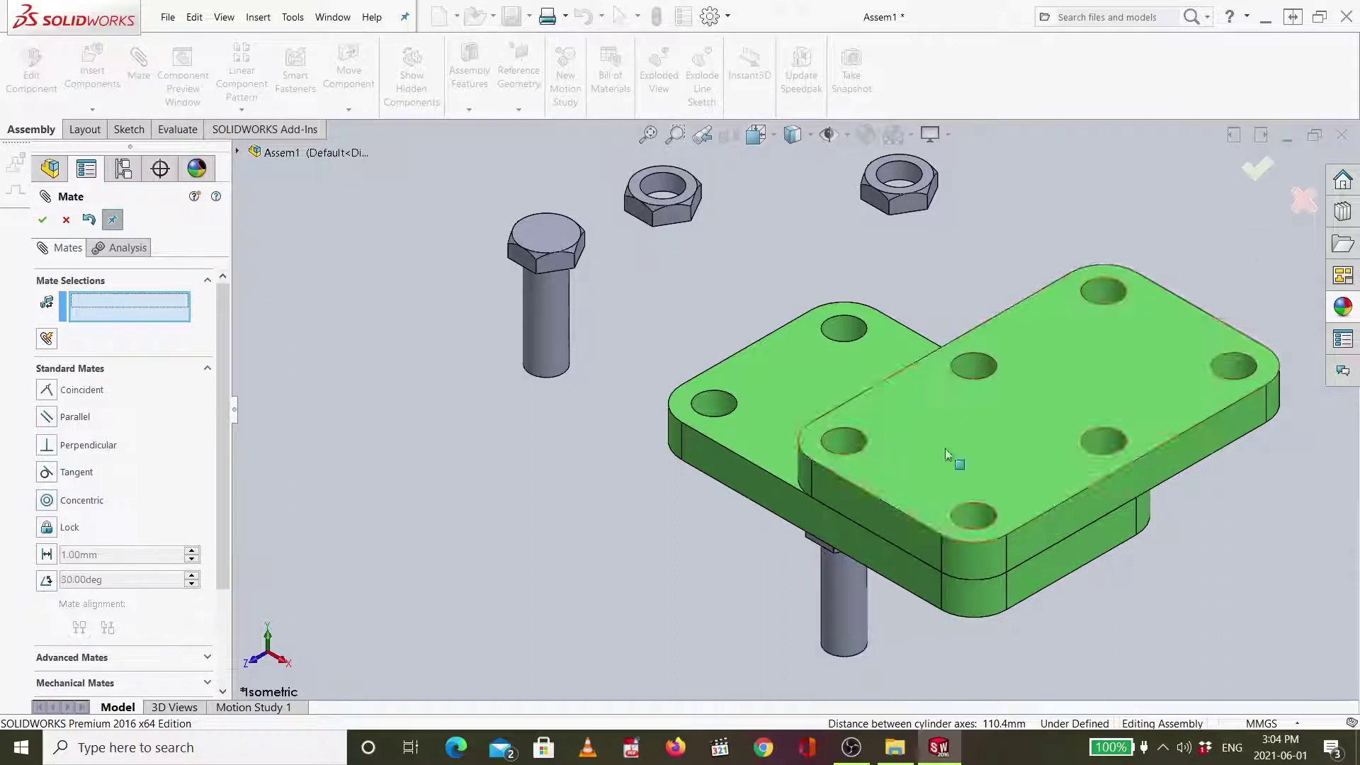
drag(849, 587, 848, 185)
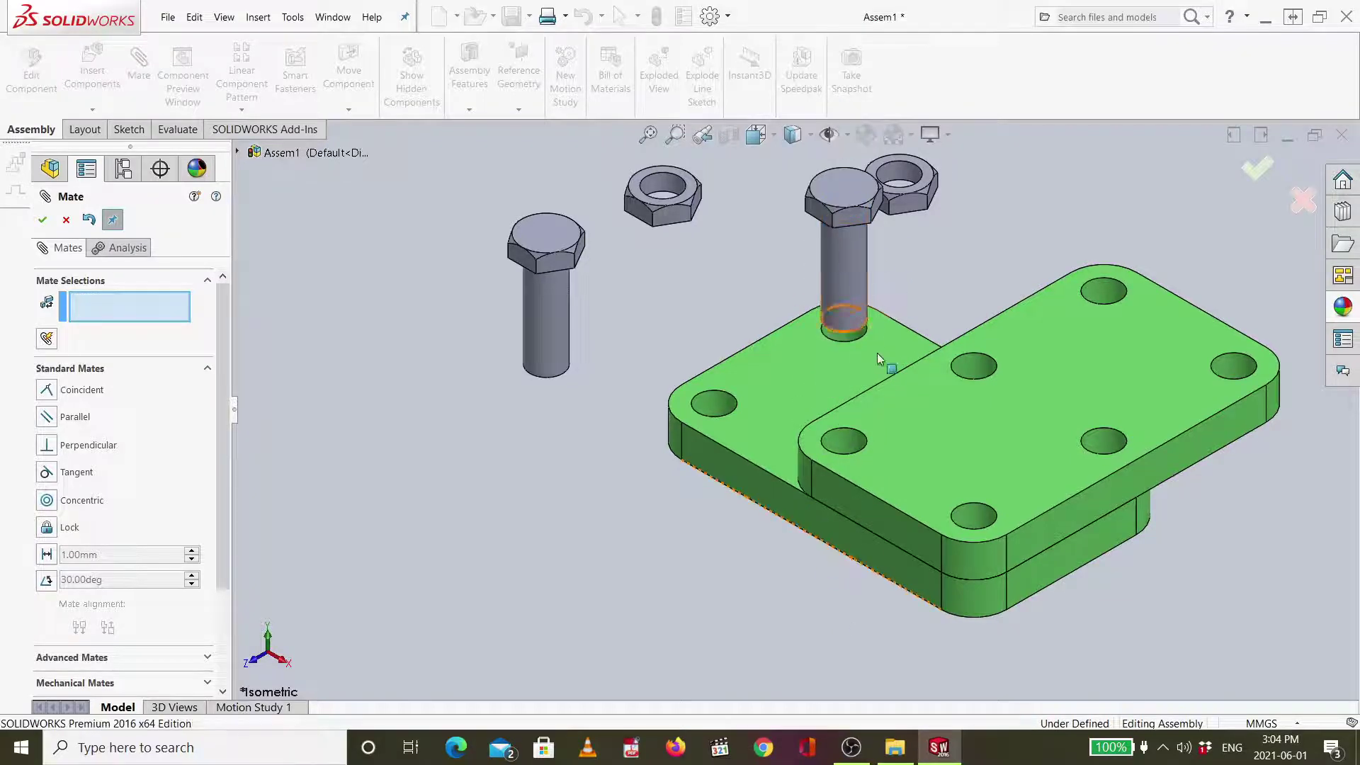
Add a coincident mate between the underside of the raised bolt's head and the upper plate's top face.
middle_drag(894, 383, 819, 228)
scroll(811, 294, down, 10)
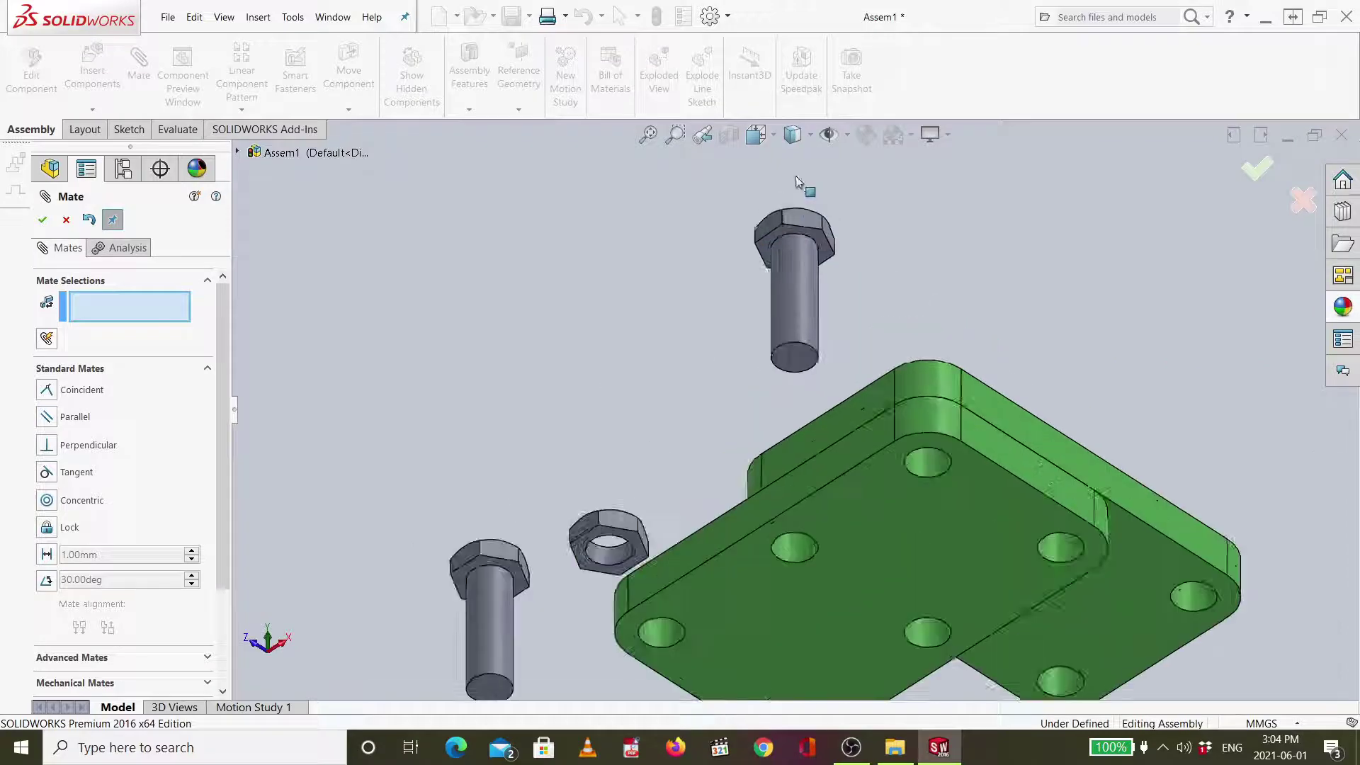
click(818, 312)
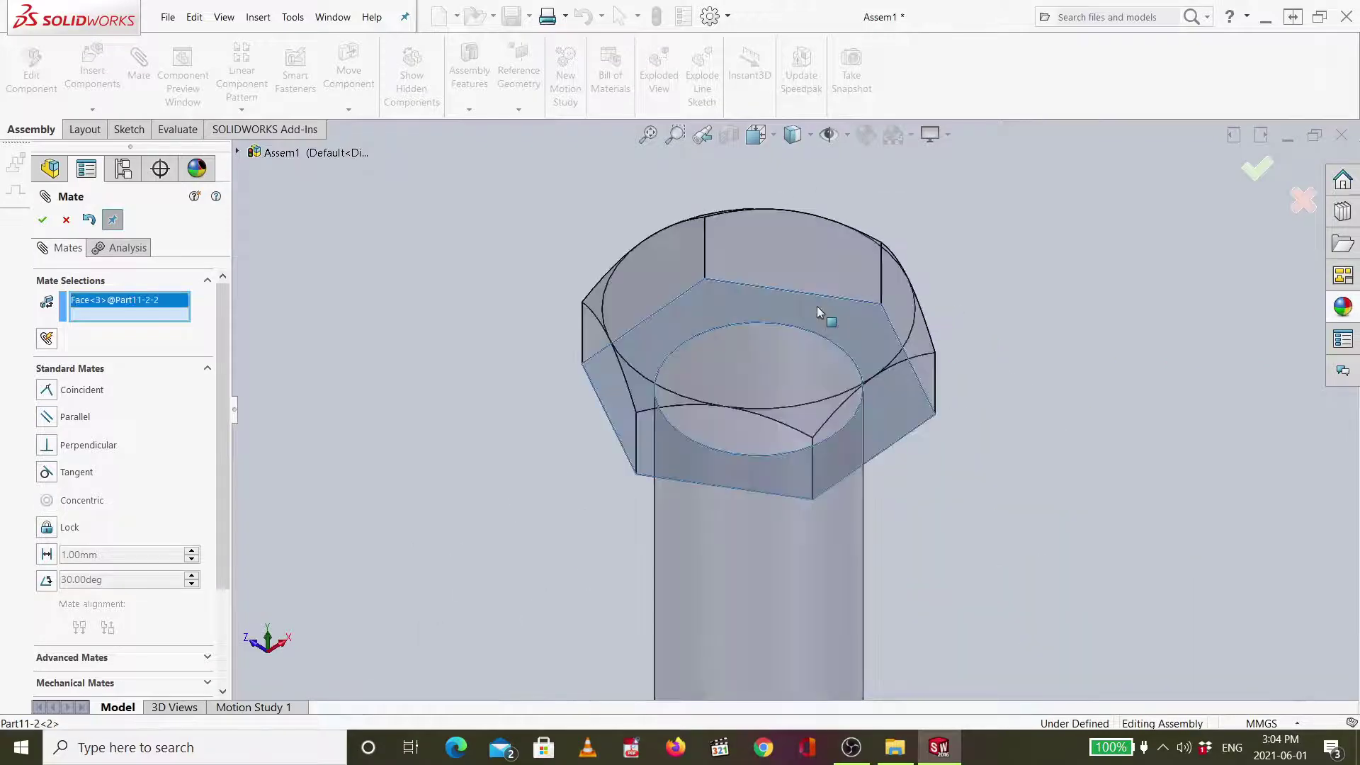
scroll(877, 347, up, 5)
middle_drag(877, 354, 843, 587)
scroll(840, 578, down, 5)
scroll(836, 571, up, 8)
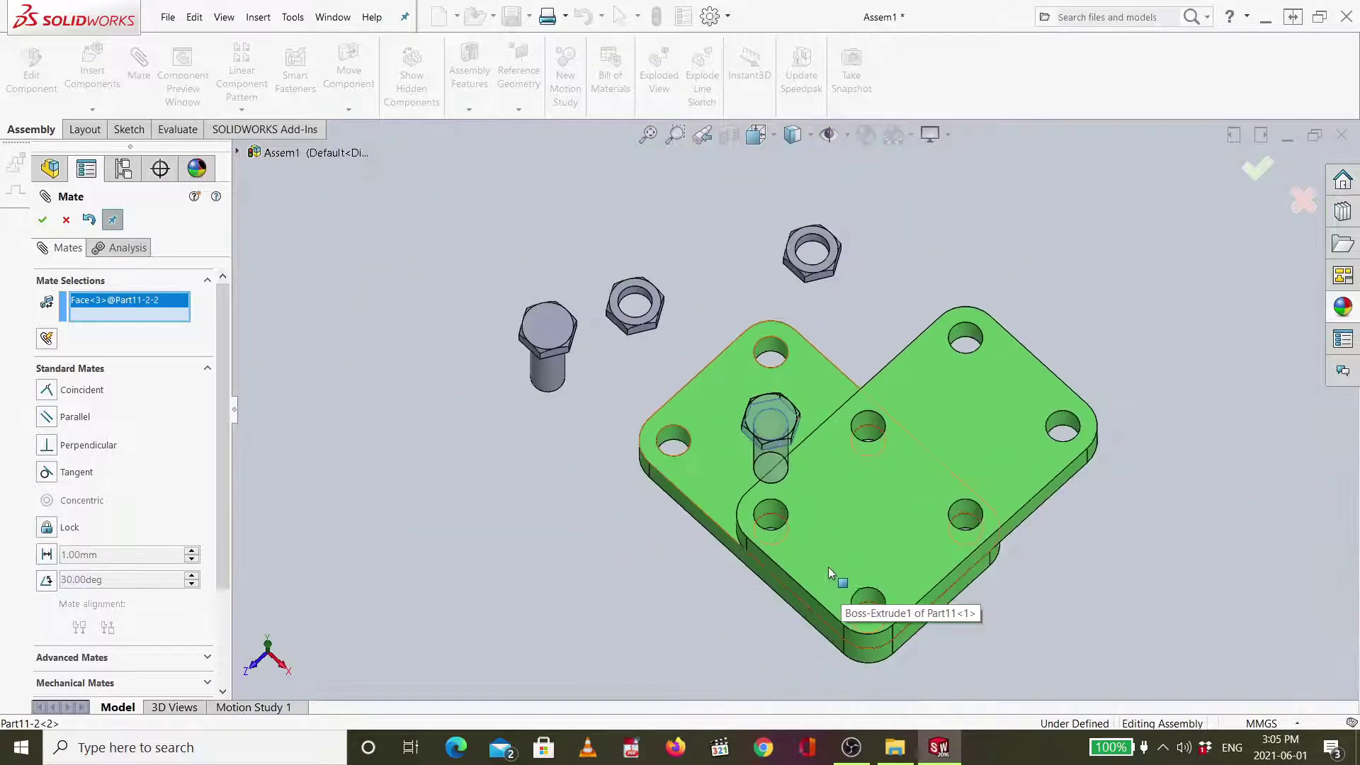
scroll(827, 567, down, 5)
click(768, 458)
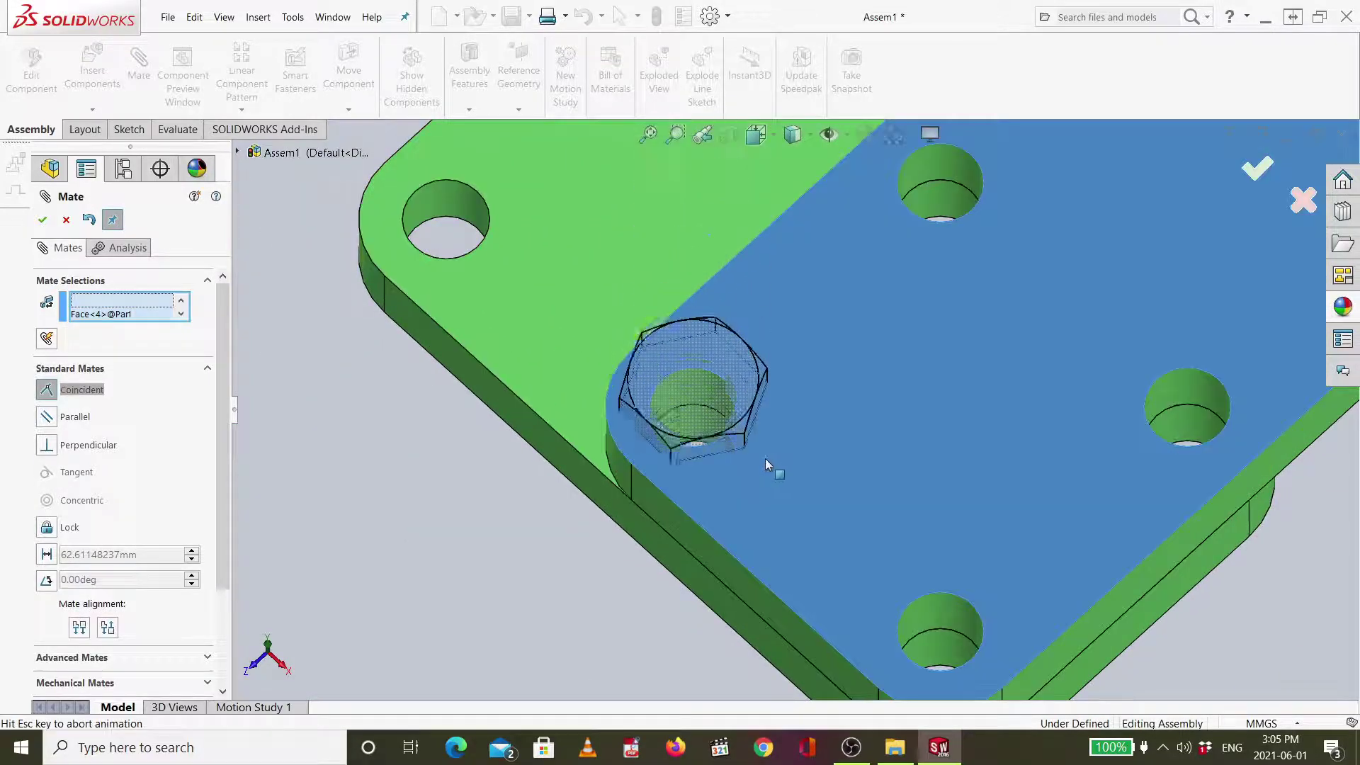
key(Up)
key(Up)
key(Up)
key(Up)
key(Up)
key(Up)
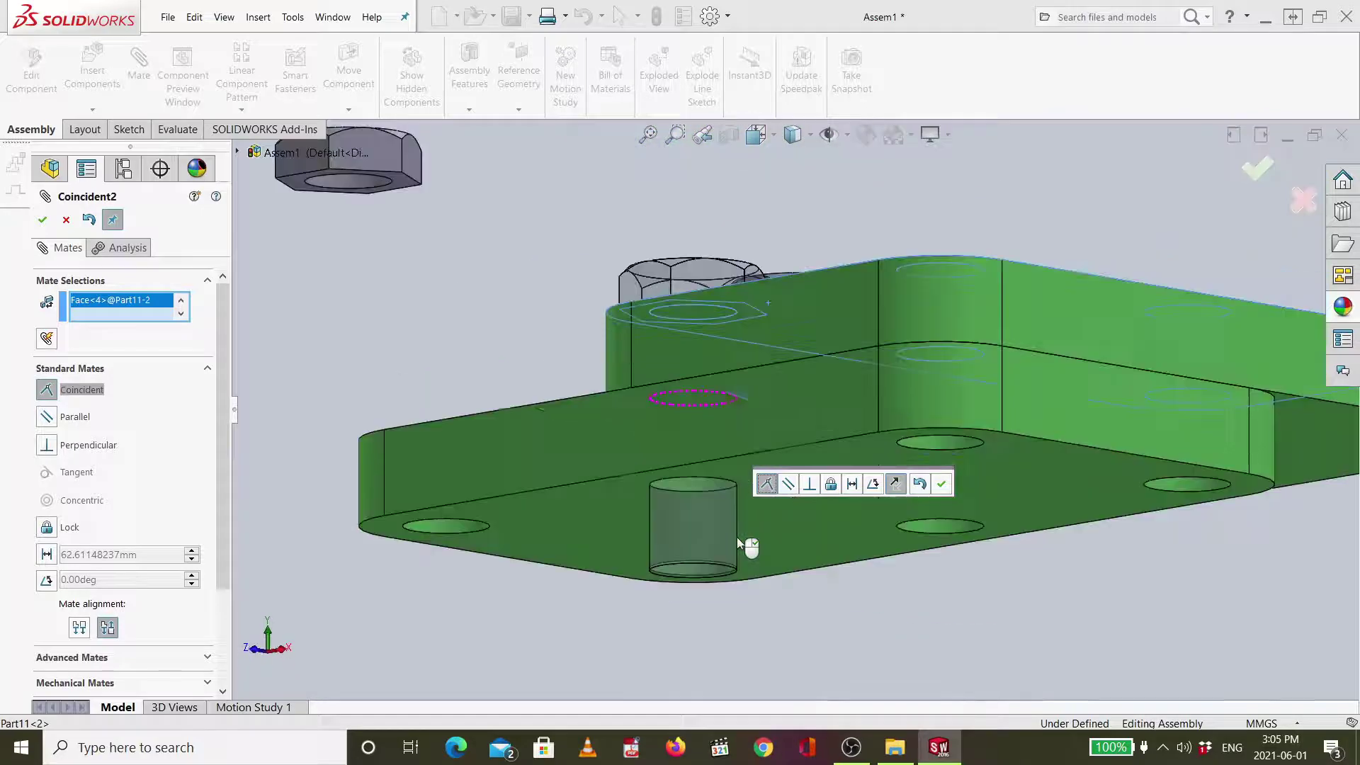
key(Down)
key(Down)
key(Down)
key(Down)
key(Down)
key(Down)
click(1257, 168)
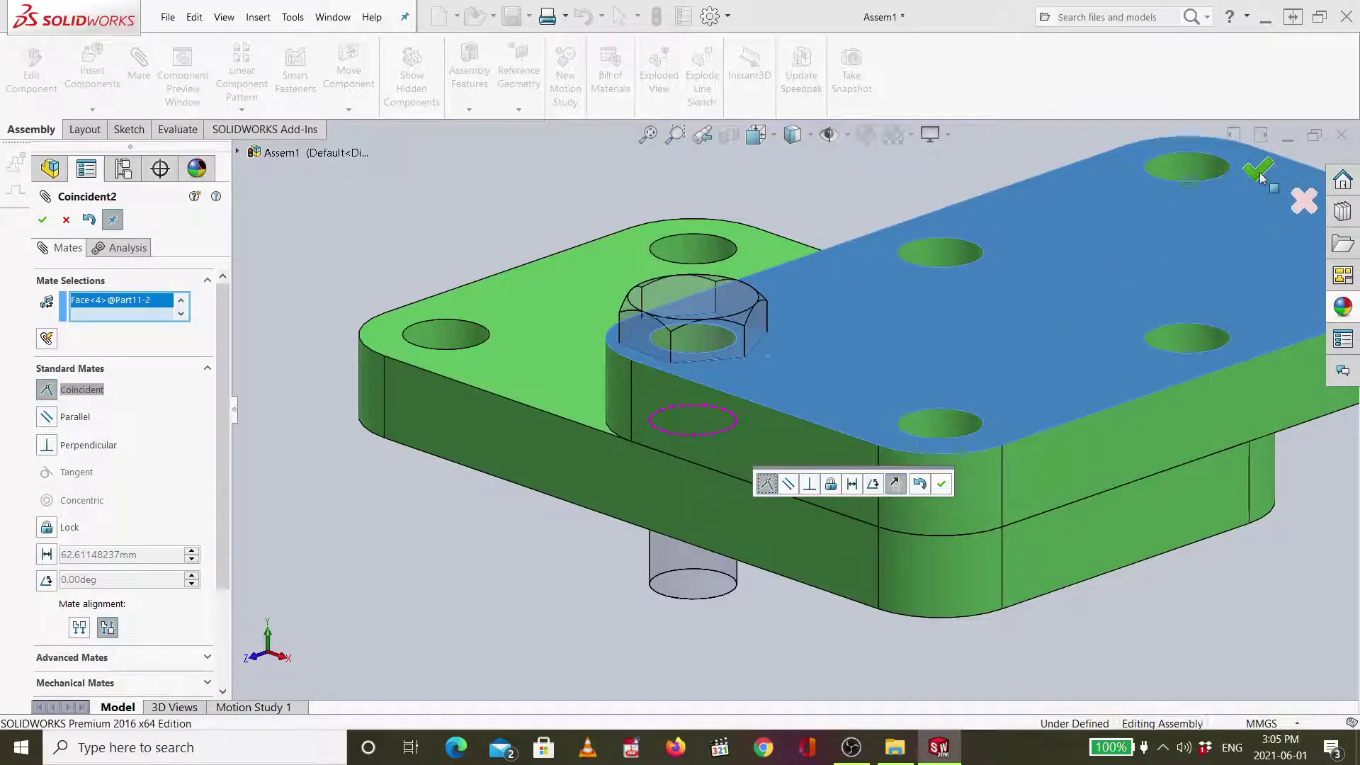
Mate the loose bolt's shank concentric with the middle hole in the upper plate's front row, and raise the bolt above the plates.
scroll(1048, 244, up, 5)
scroll(708, 299, down, 2)
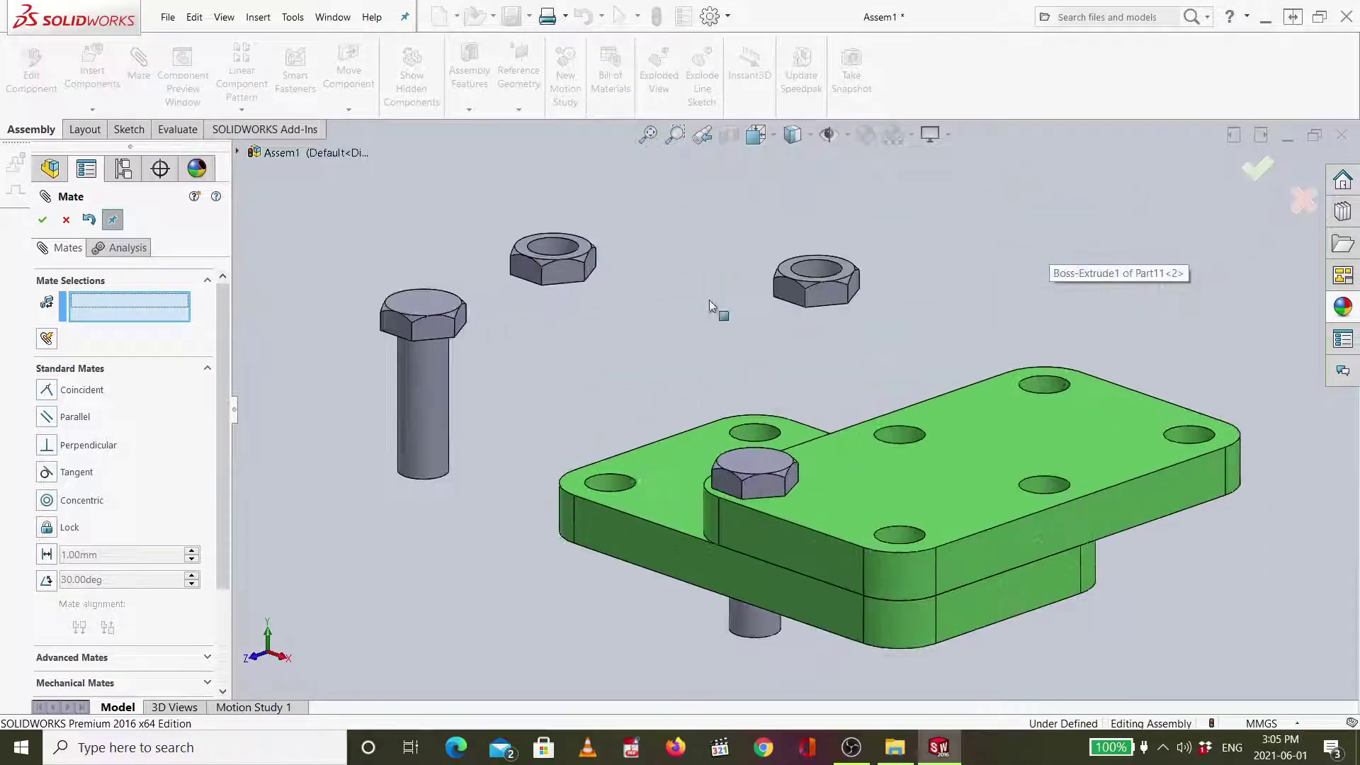
click(432, 384)
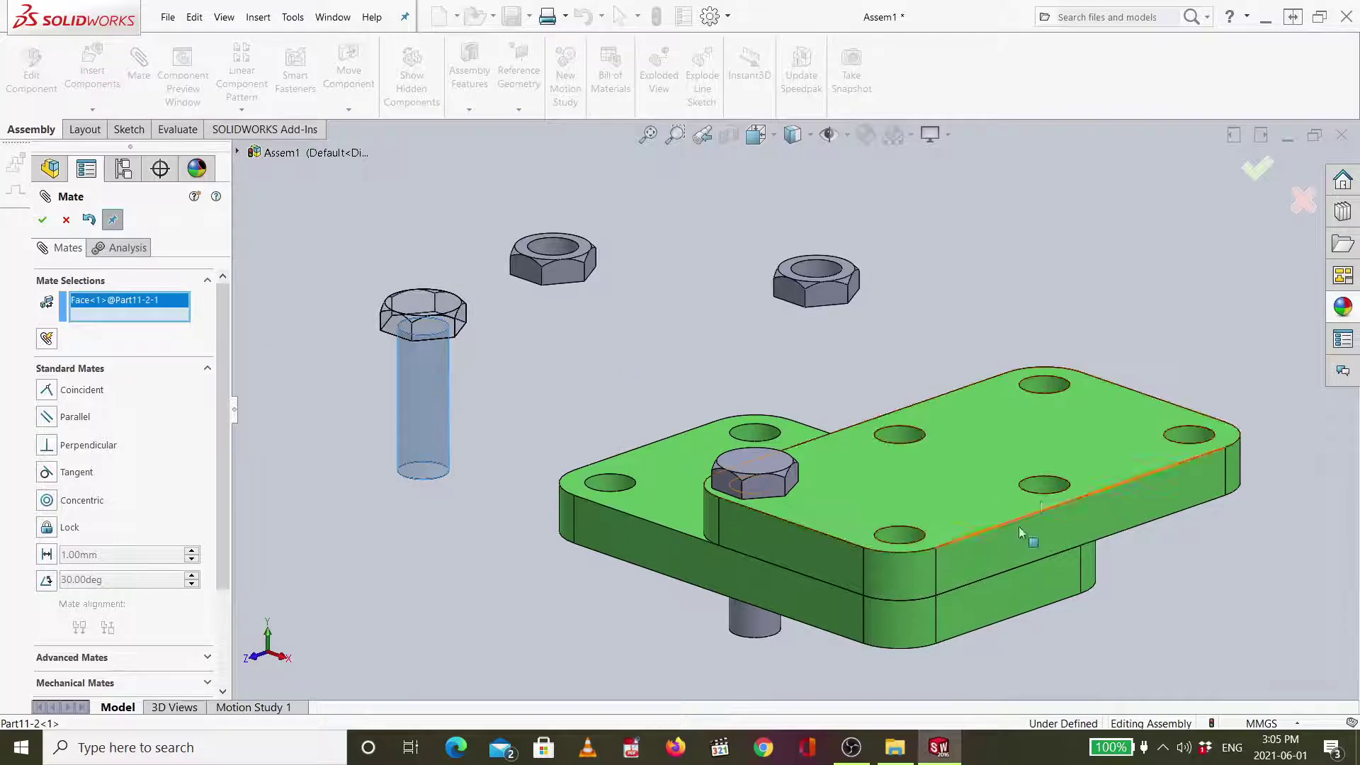
click(1046, 488)
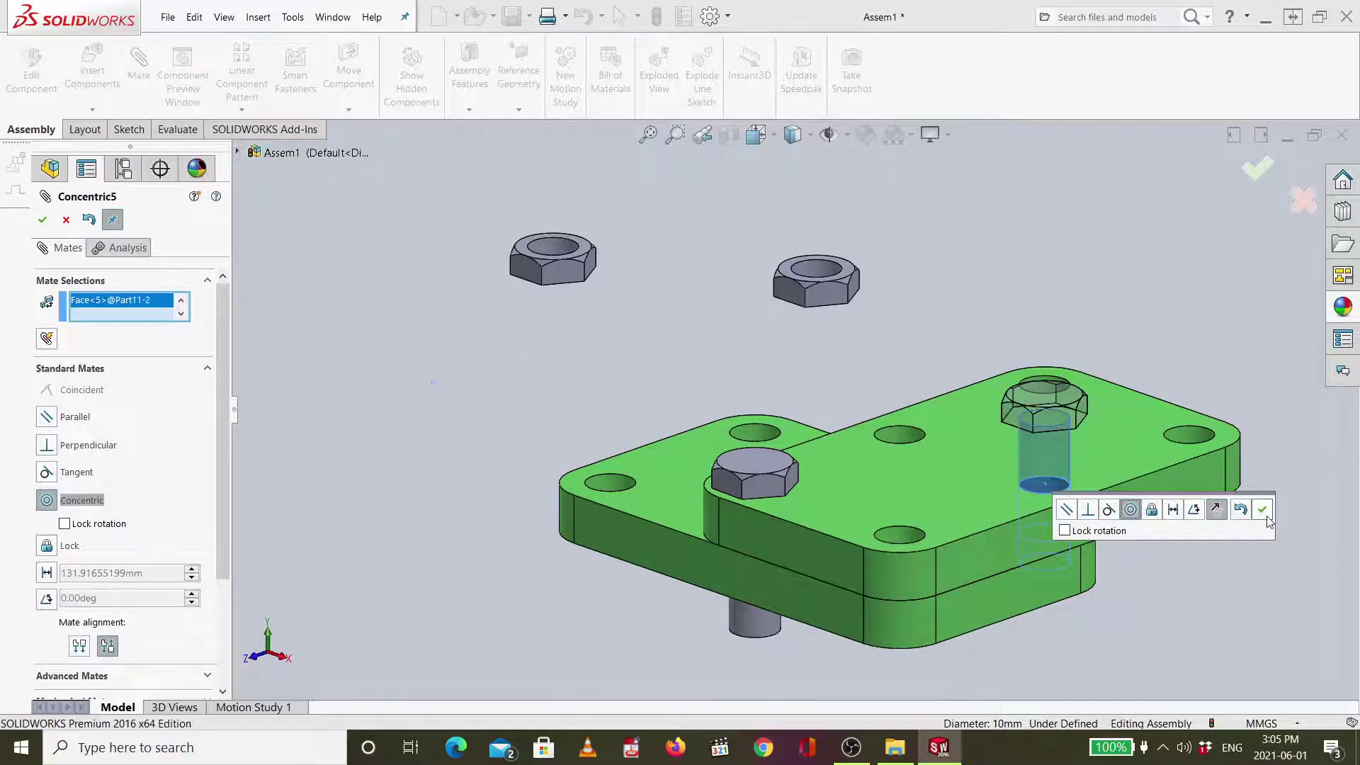
click(1263, 512)
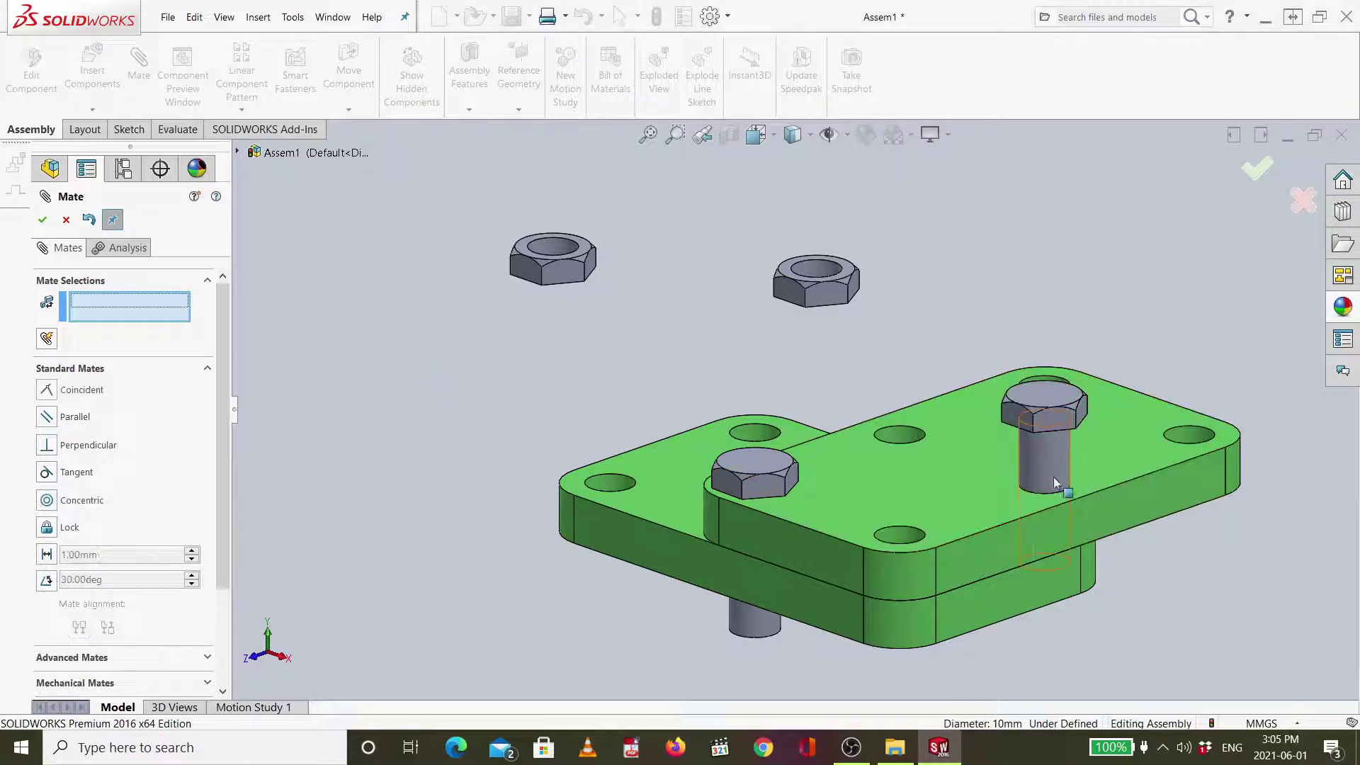
drag(1055, 481, 1088, 453)
Add a coincident mate between the front middle hole's top edge and the circular edge where the raised bolt's shank meets its head.
scroll(1069, 386, up, 1)
scroll(886, 477, down, 2)
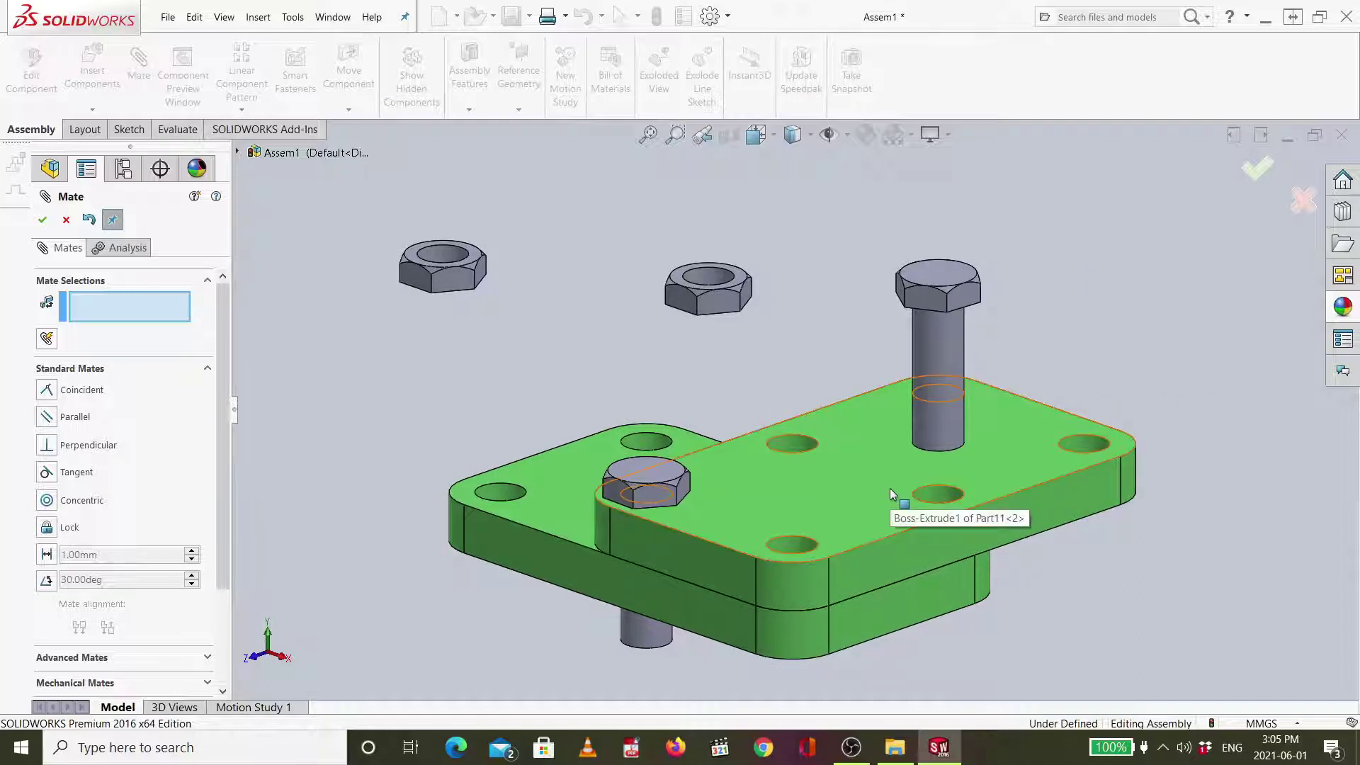
click(926, 493)
middle_drag(946, 369, 939, 206)
scroll(939, 206, down, 3)
scroll(939, 206, down, 4)
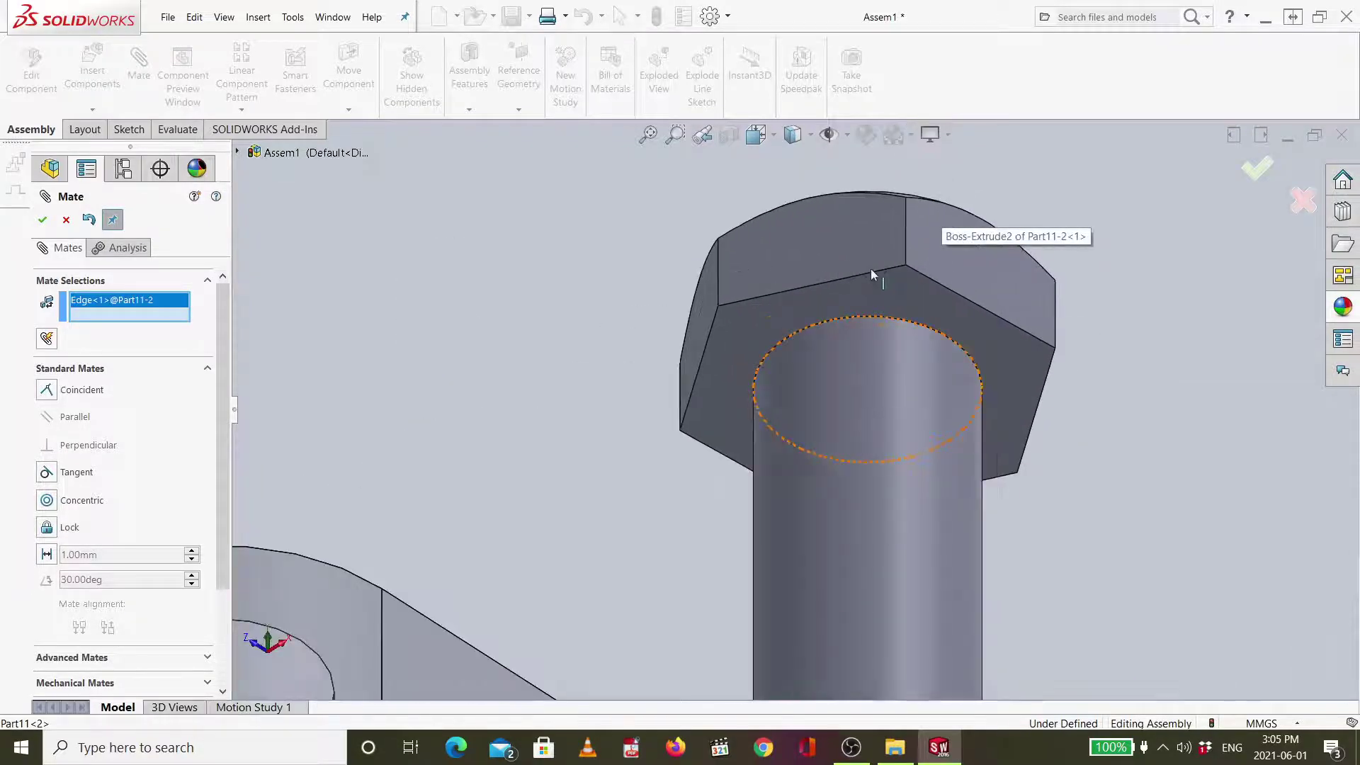
click(855, 315)
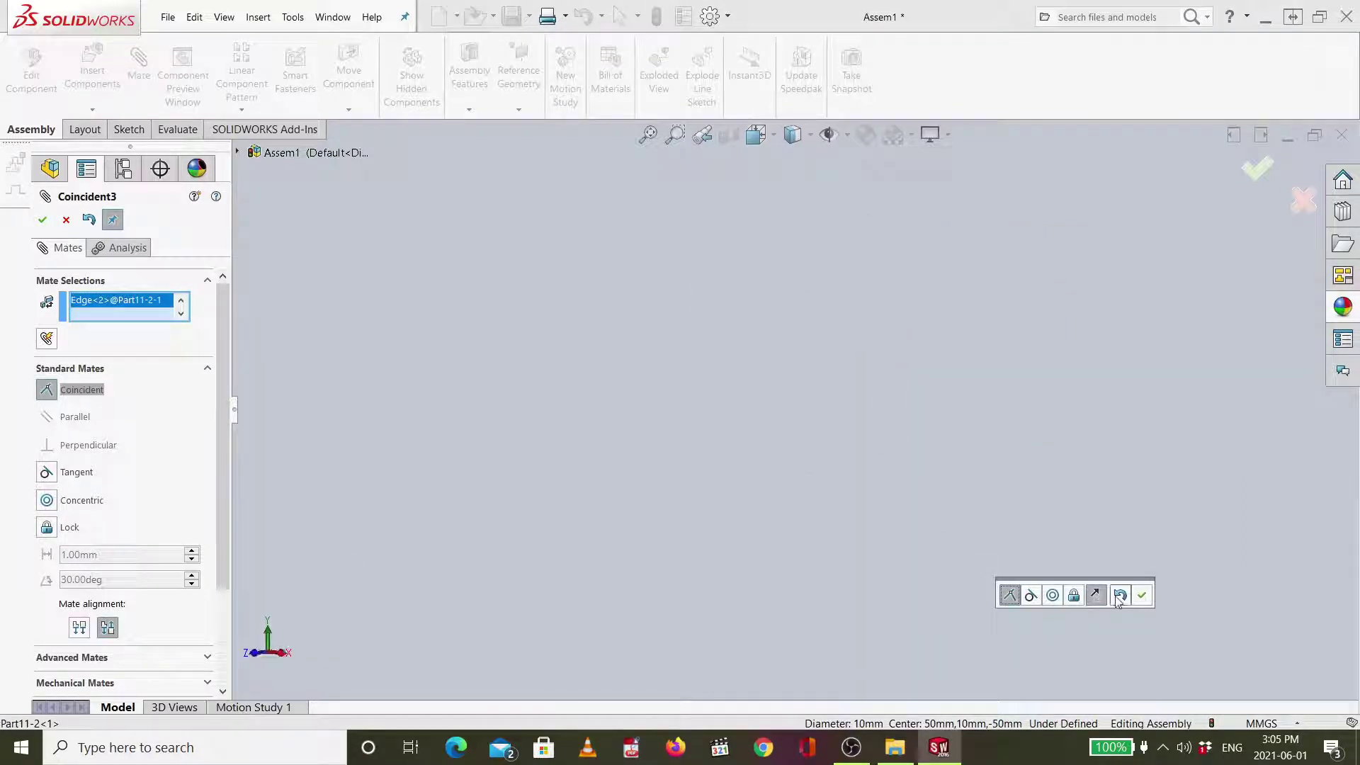
click(1141, 595)
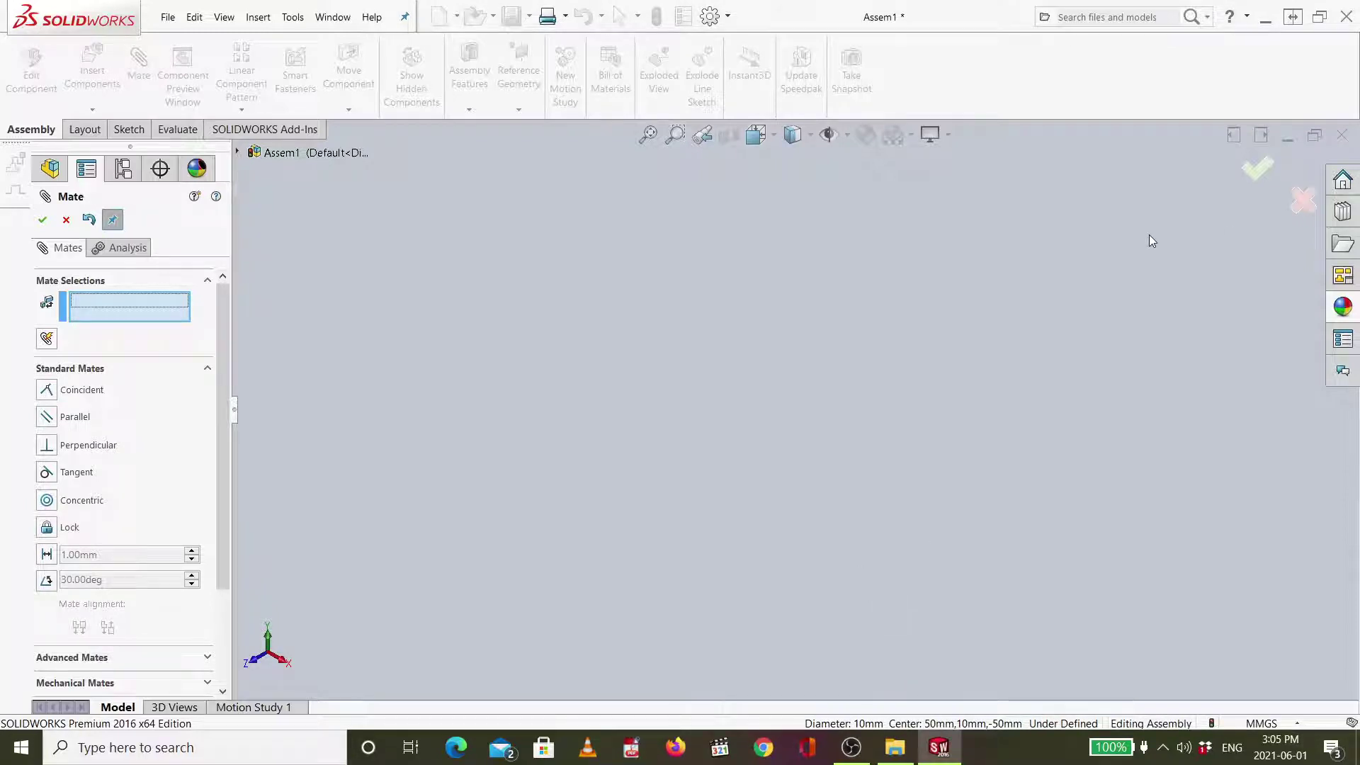
Mate the first nut's bore concentric with the corner bolt's shank, using anti-aligned mate alignment.
key(ctrl+7)
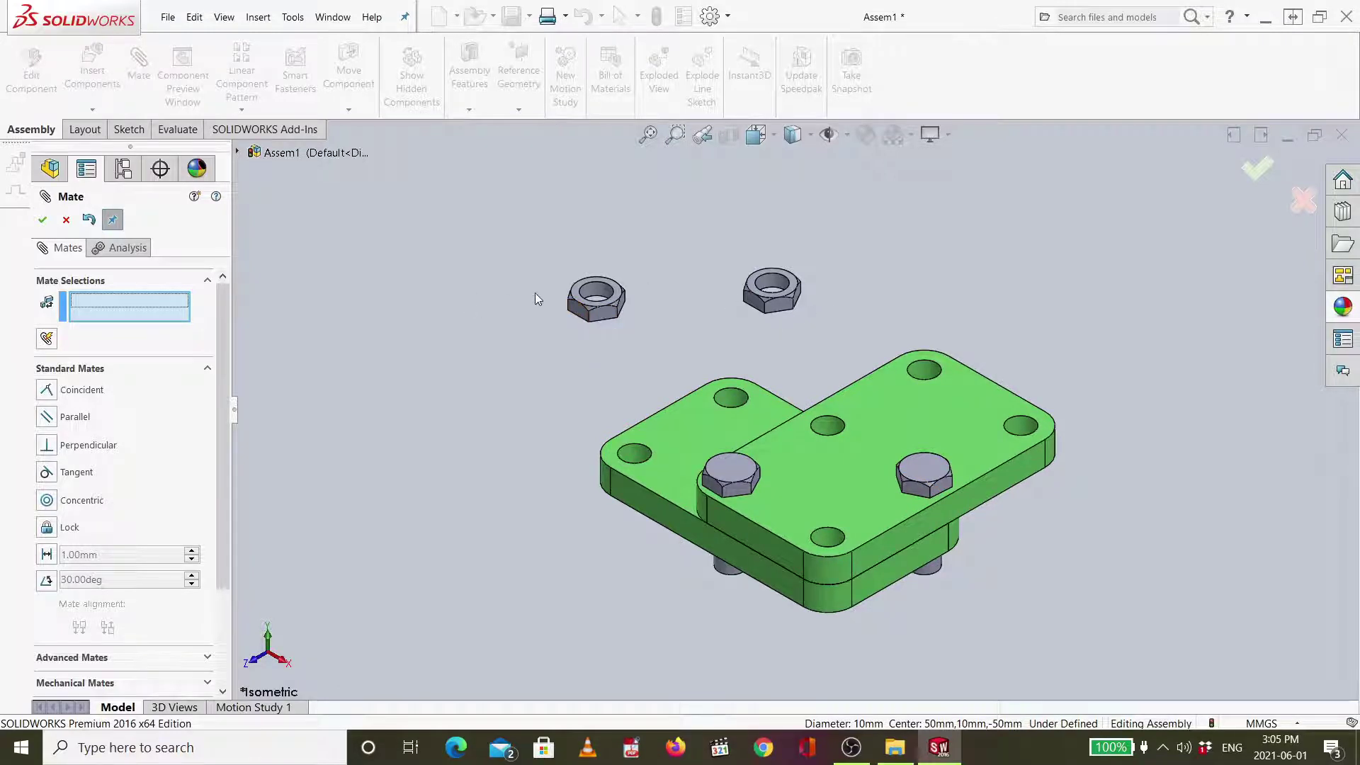
click(597, 290)
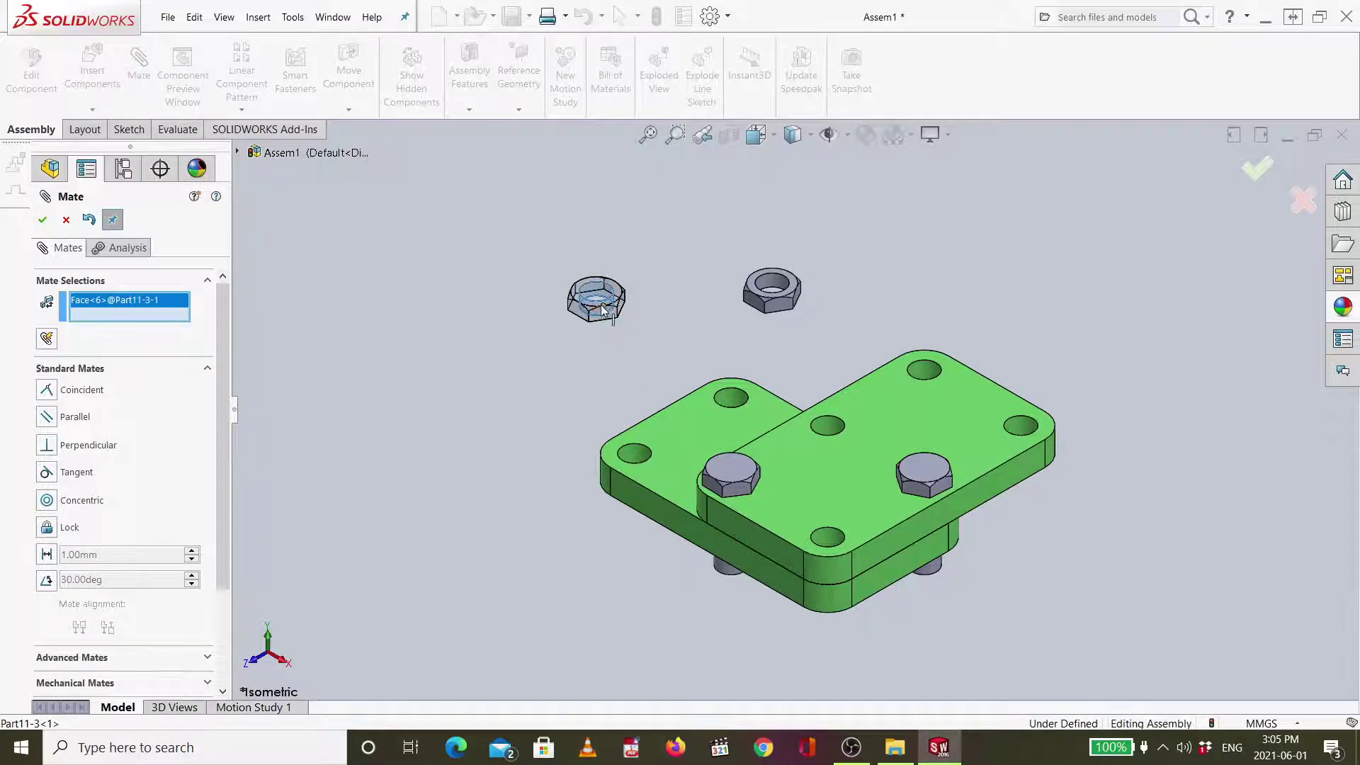
scroll(737, 576, down, 3)
scroll(737, 522, up, 2)
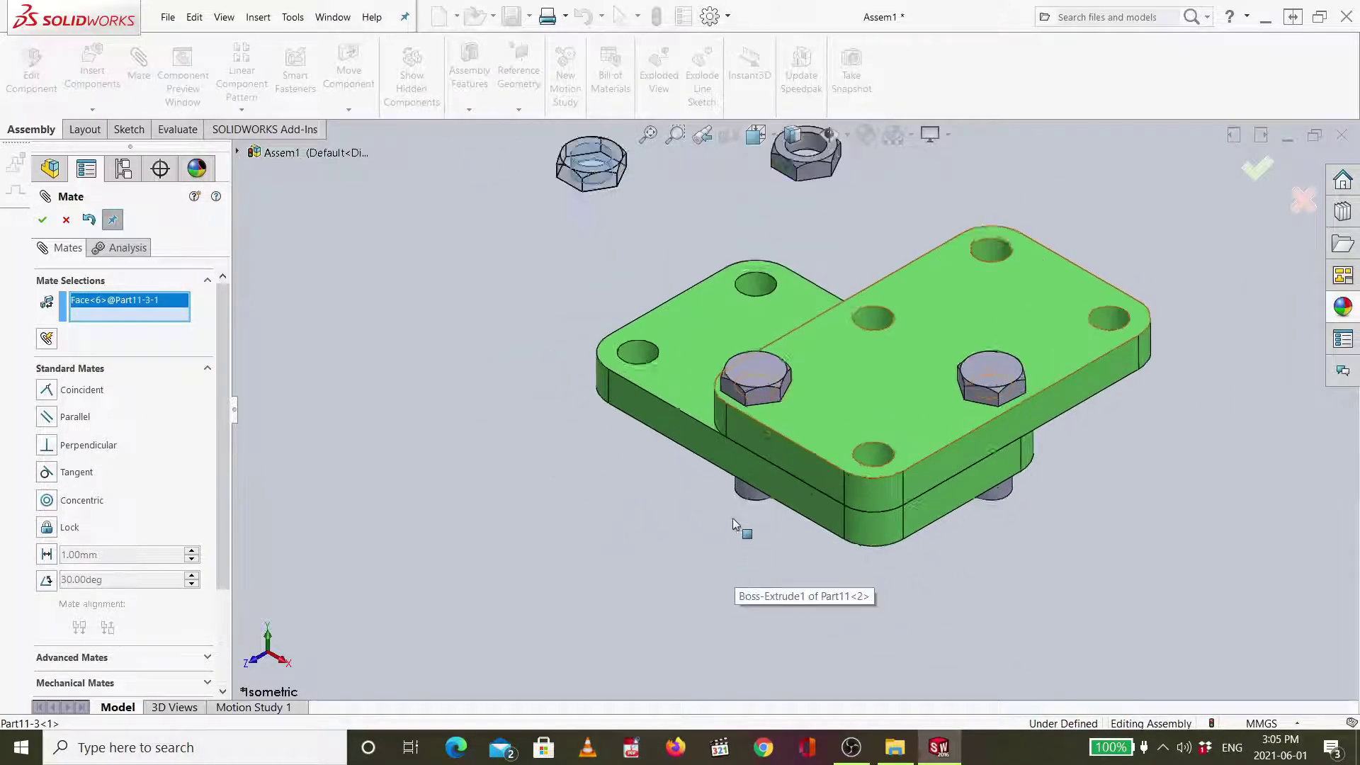
scroll(747, 489, down, 1)
click(746, 481)
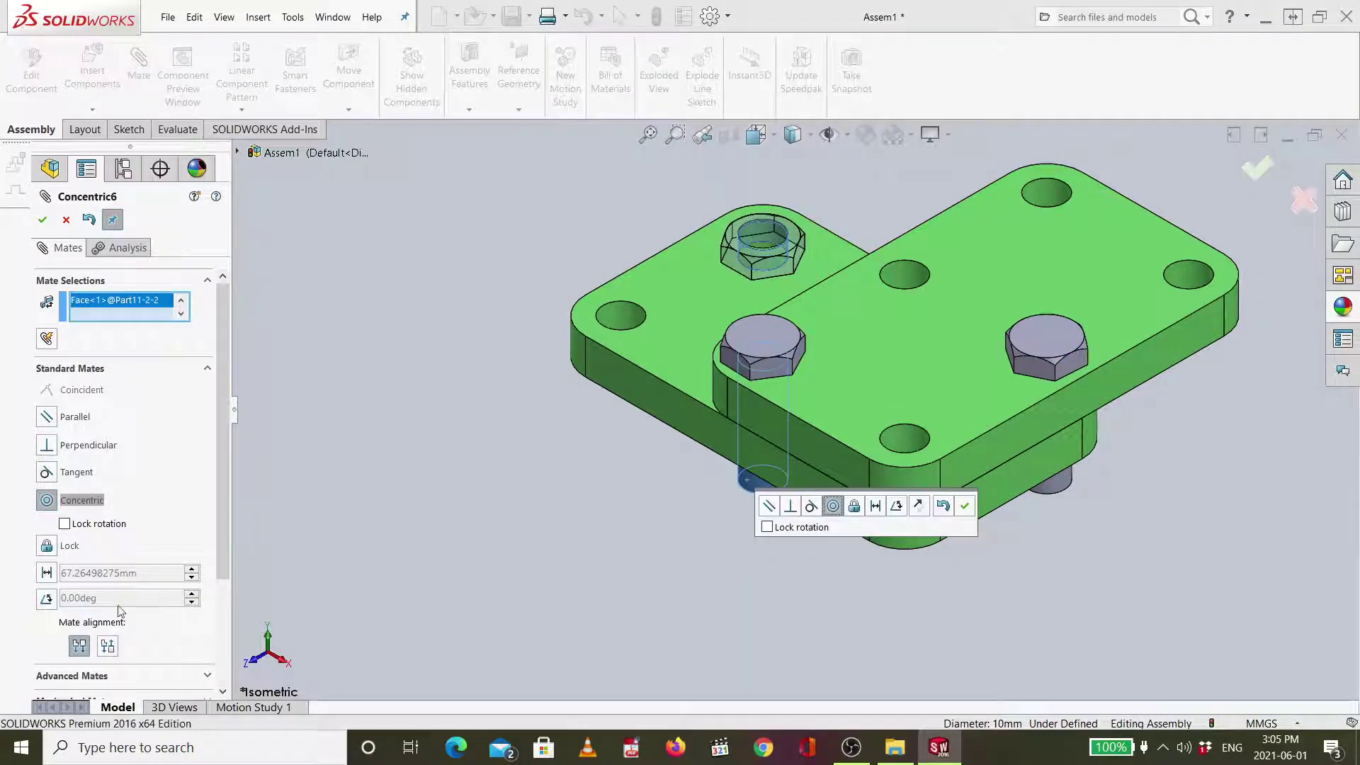
click(108, 645)
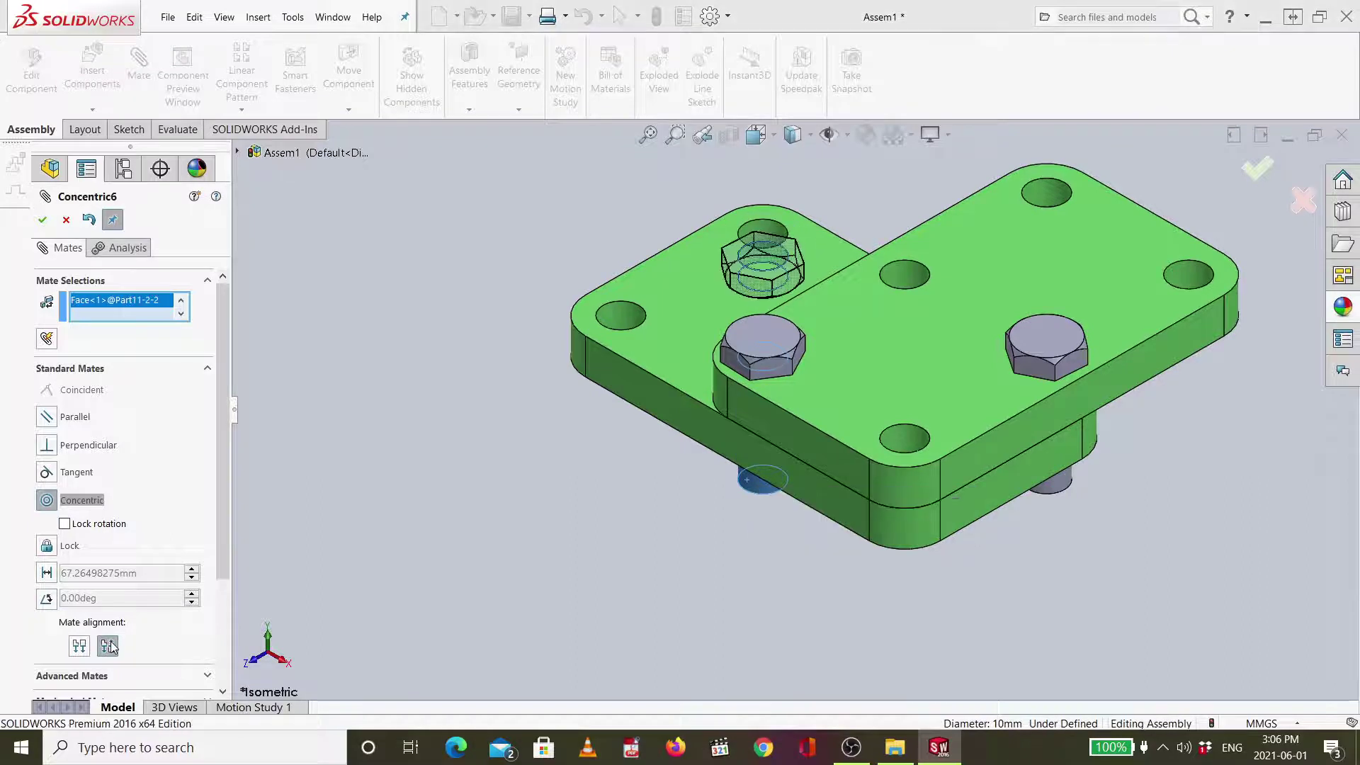
click(83, 646)
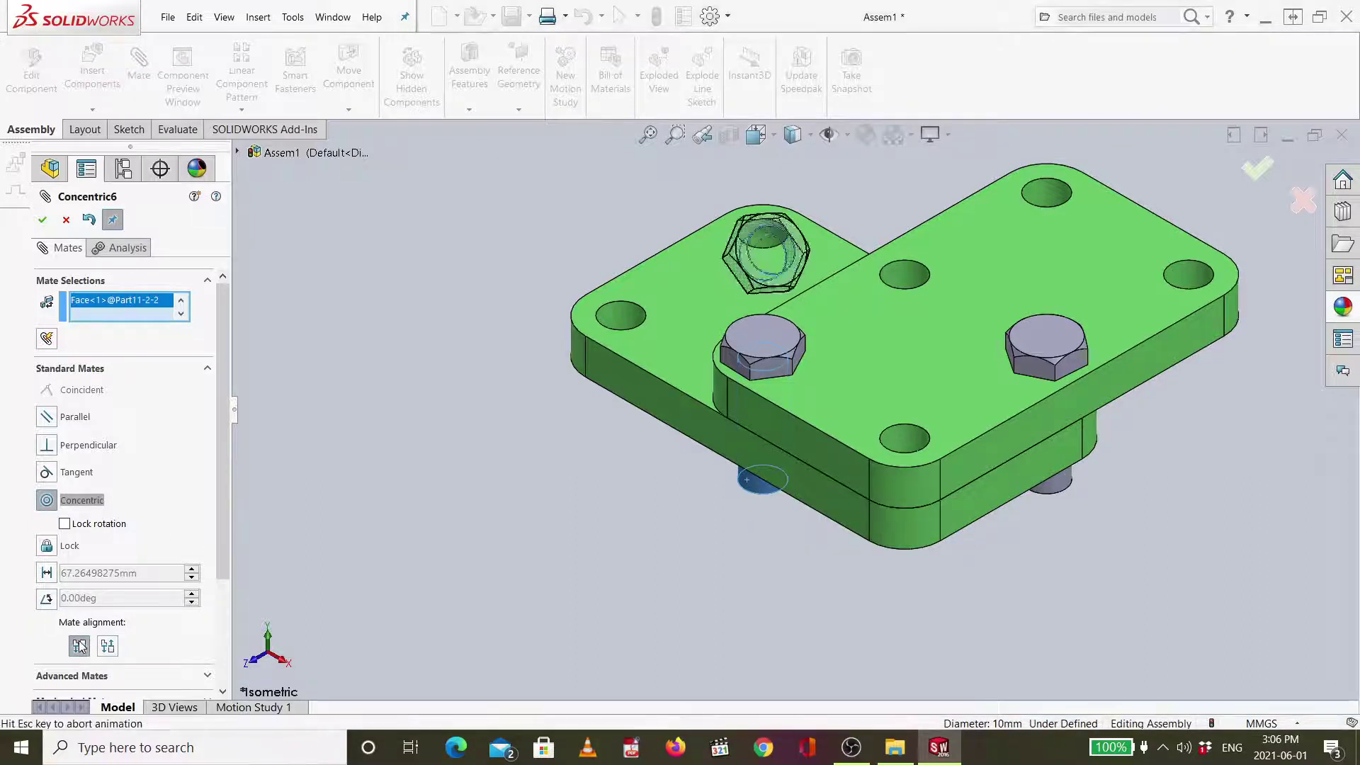
click(106, 646)
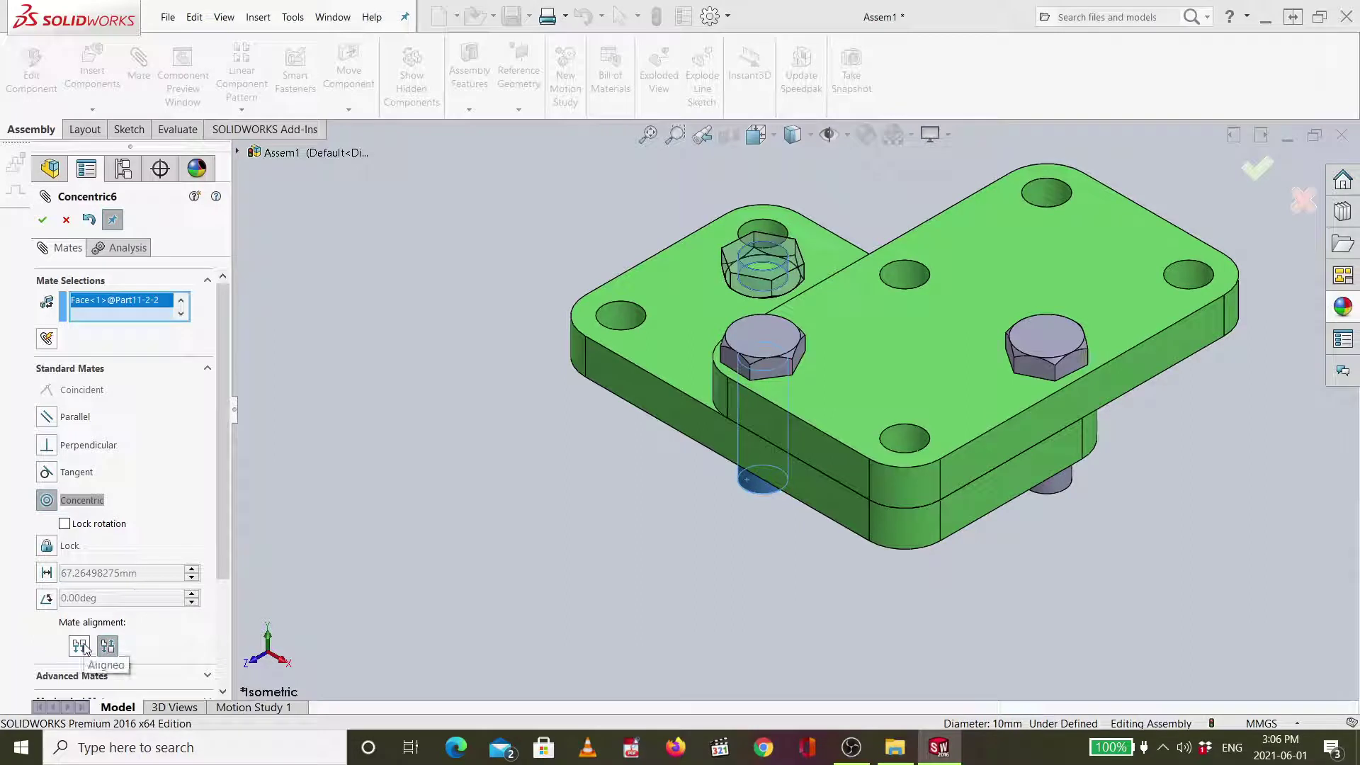
click(81, 646)
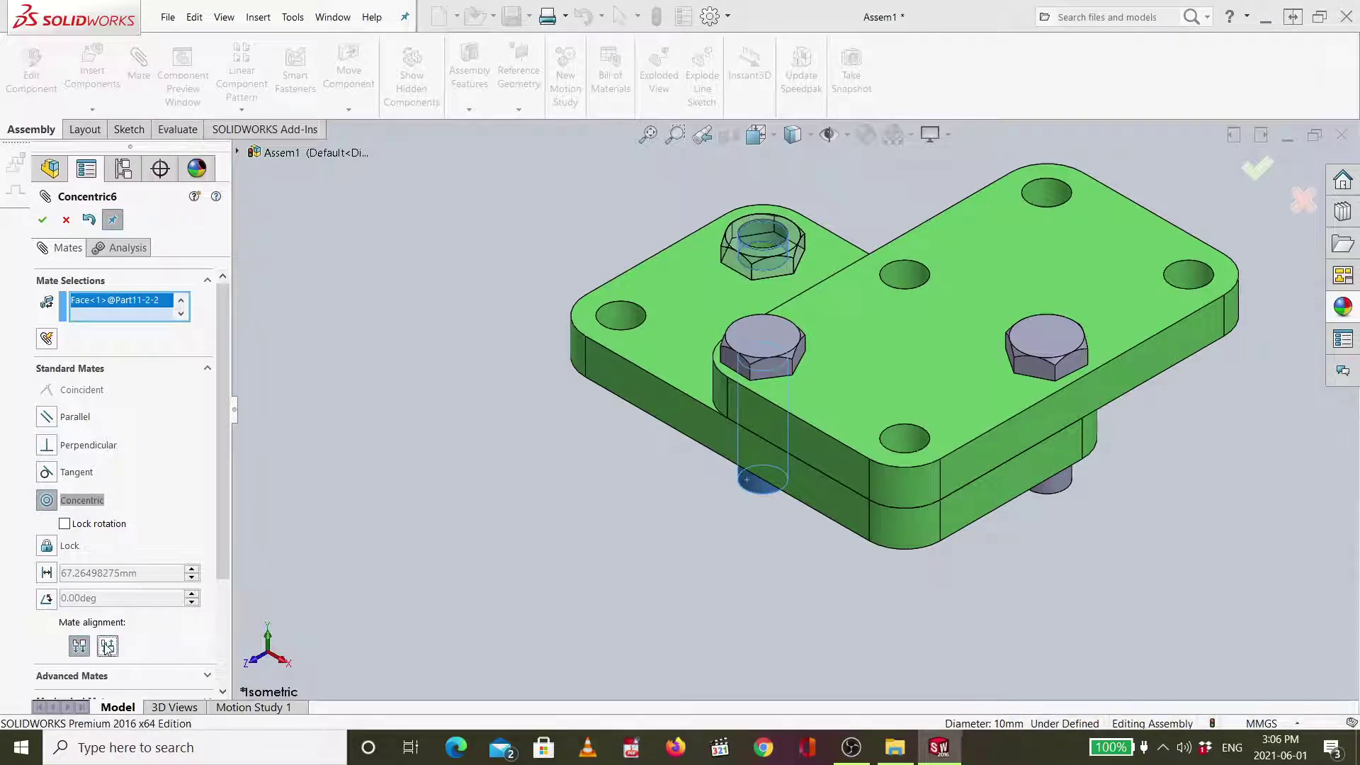
click(107, 646)
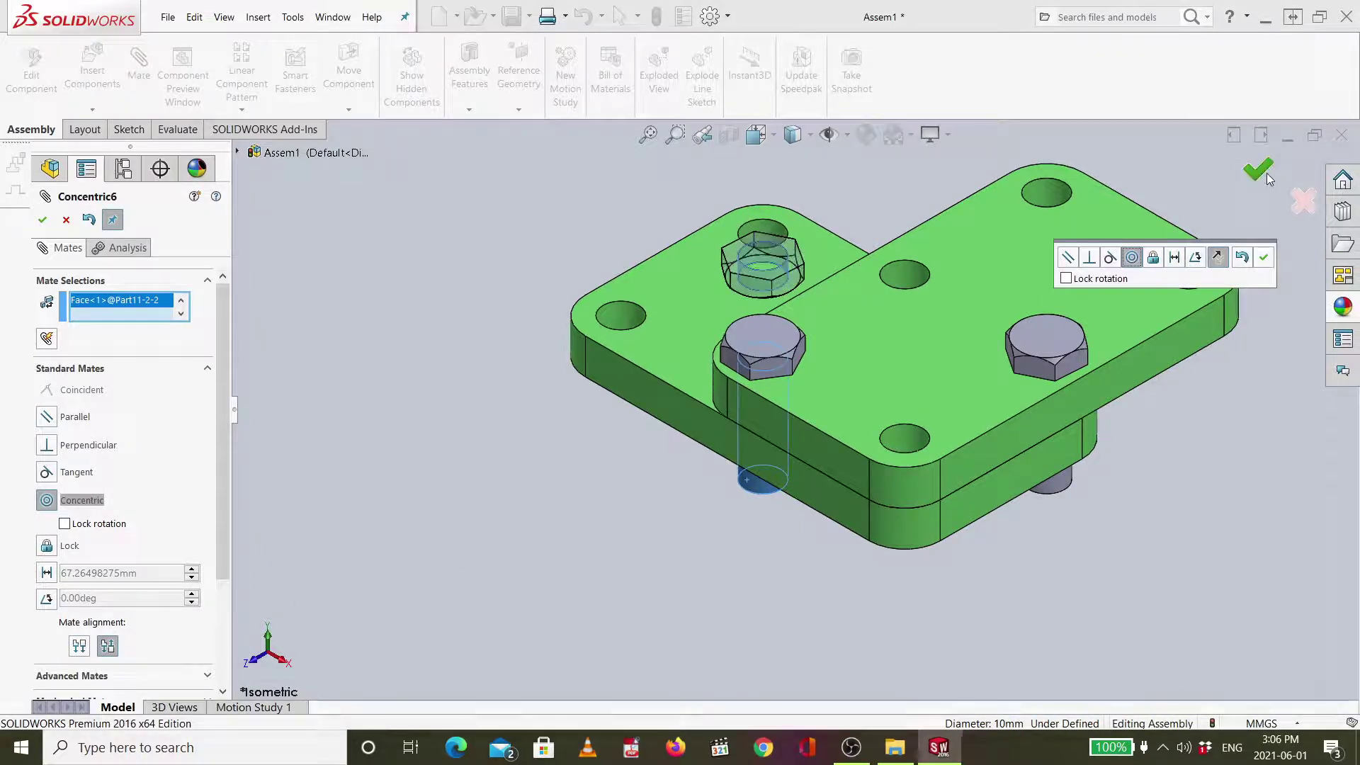
click(1265, 175)
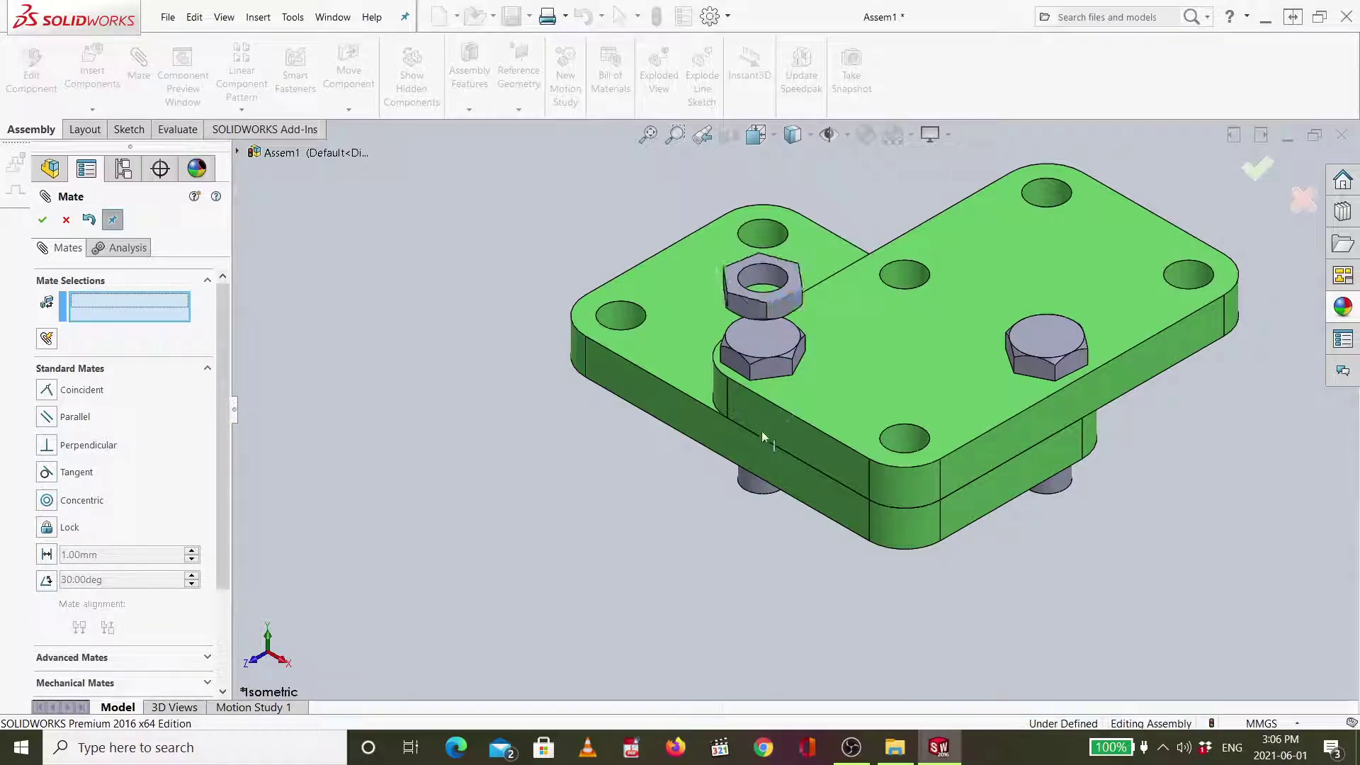
Lower the first nut below the plates and mate its flat face coincident with the lower plate's underside.
drag(762, 287, 785, 704)
scroll(785, 582, down, 8)
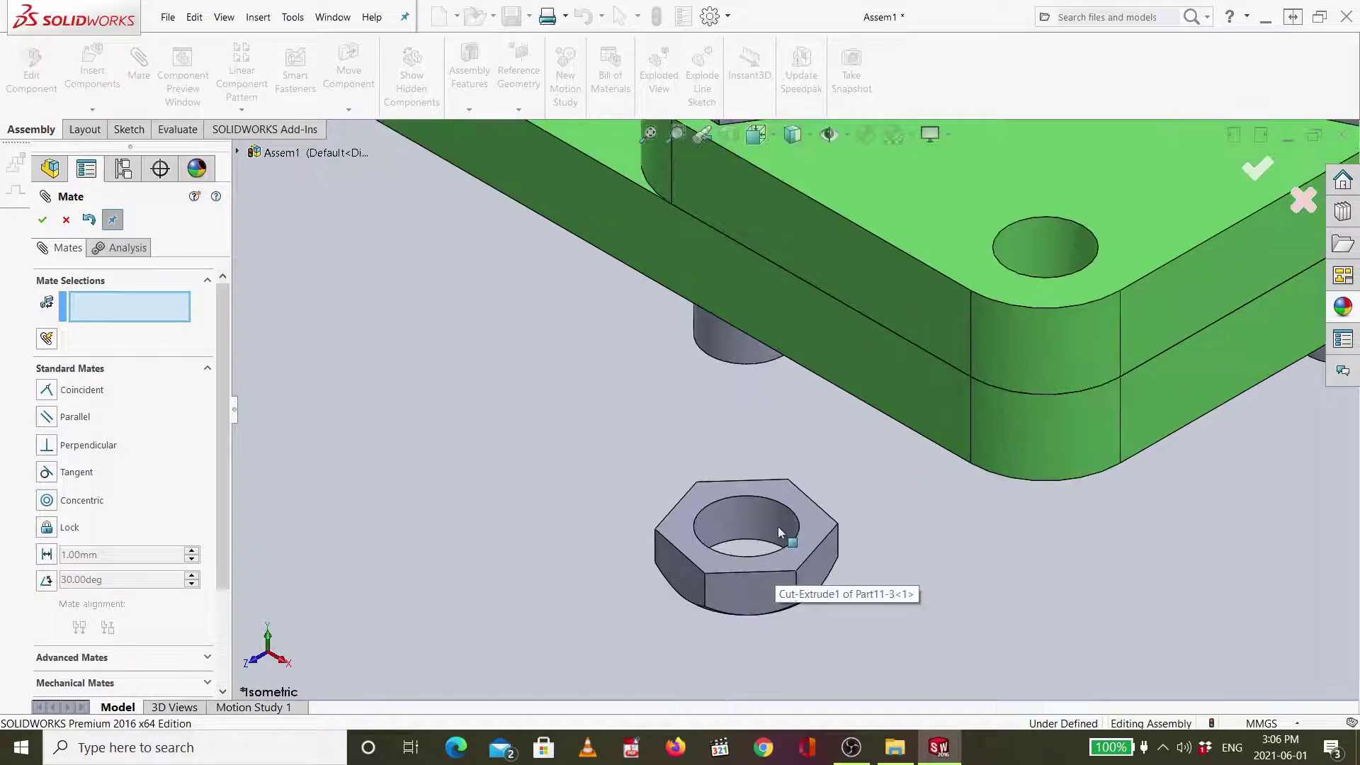
scroll(723, 529, down, 2)
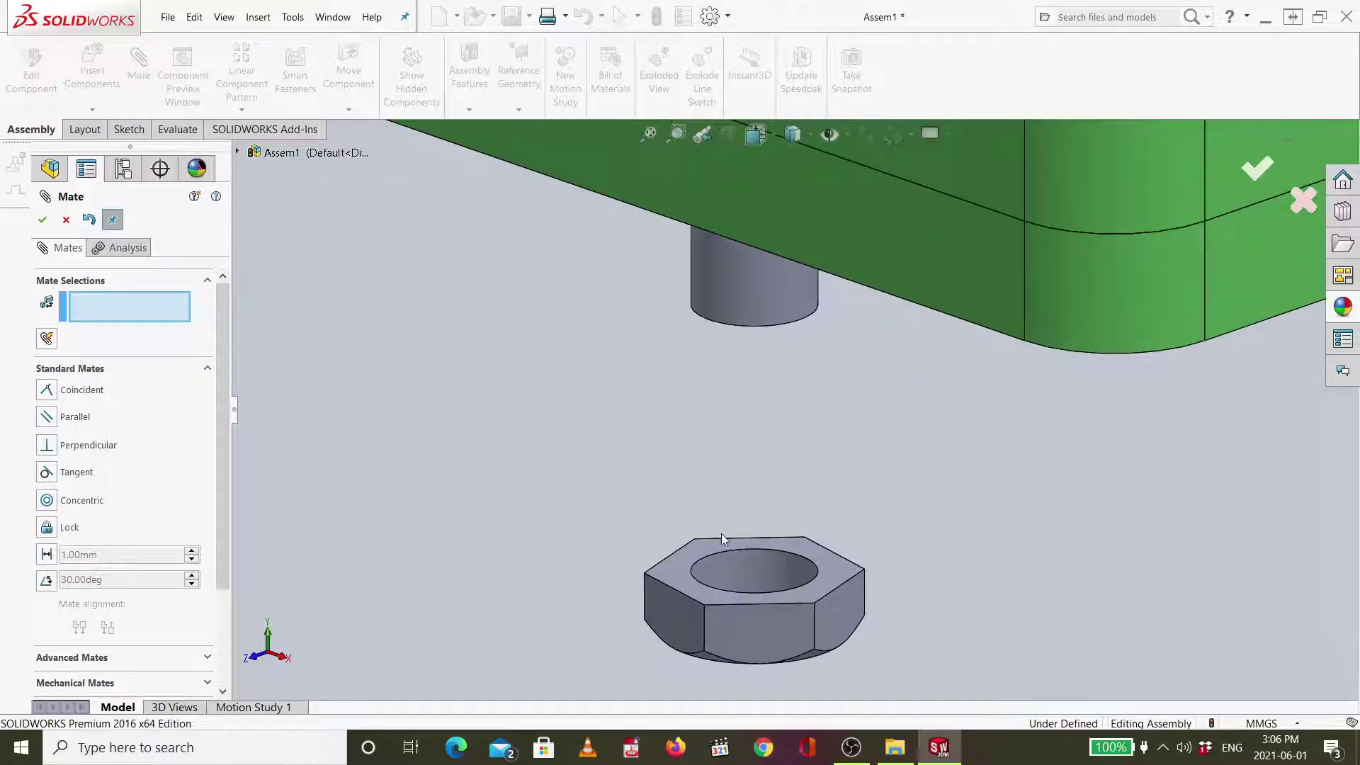
click(688, 556)
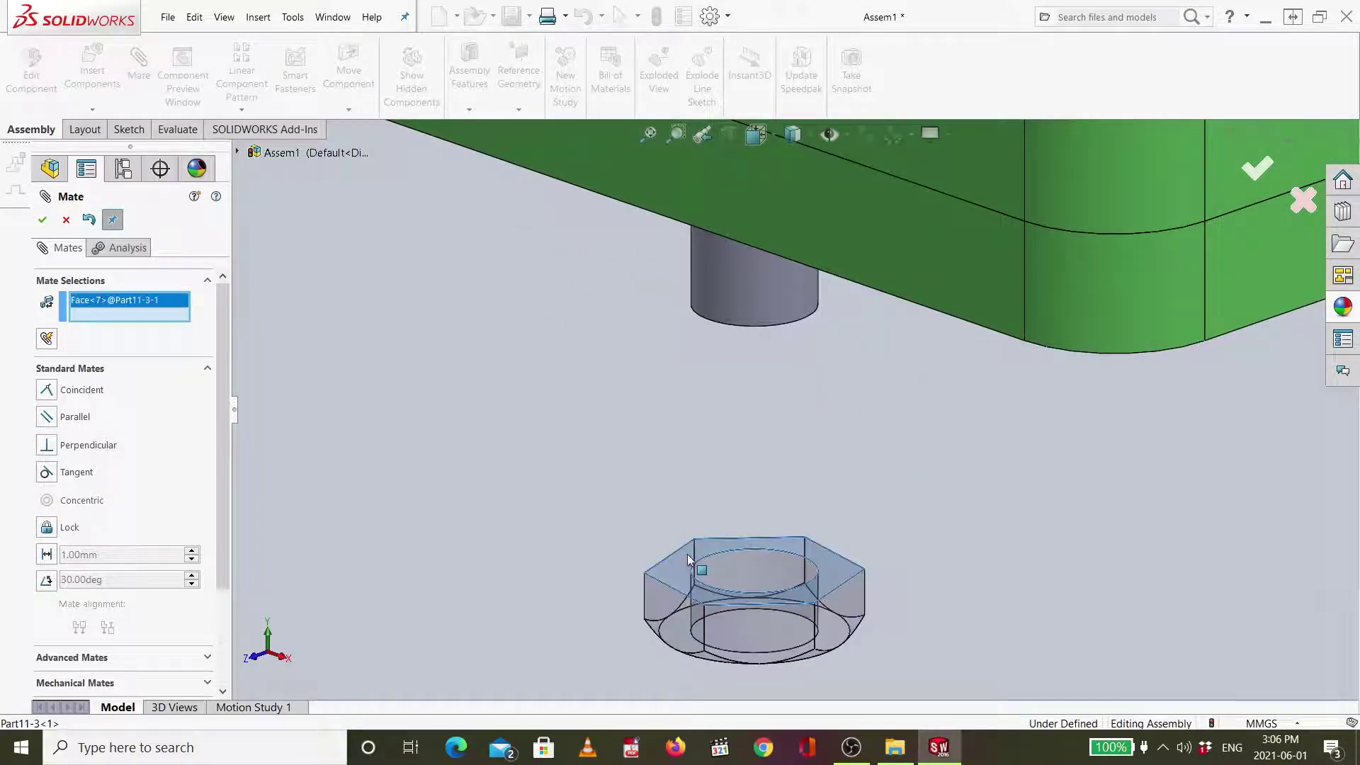
scroll(799, 409, down, 2)
scroll(788, 372, up, 2)
scroll(788, 372, up, 3)
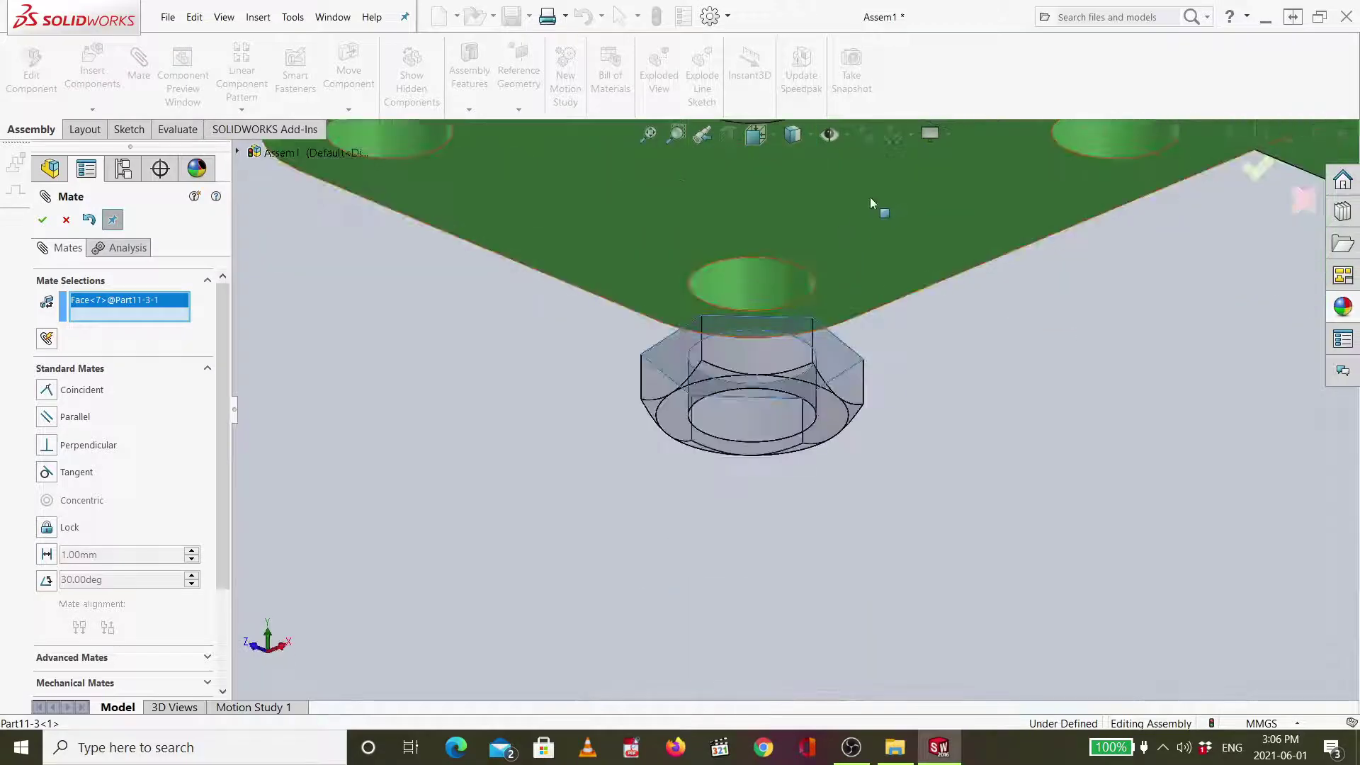
scroll(851, 217, up, 2)
key(ctrl+Down)
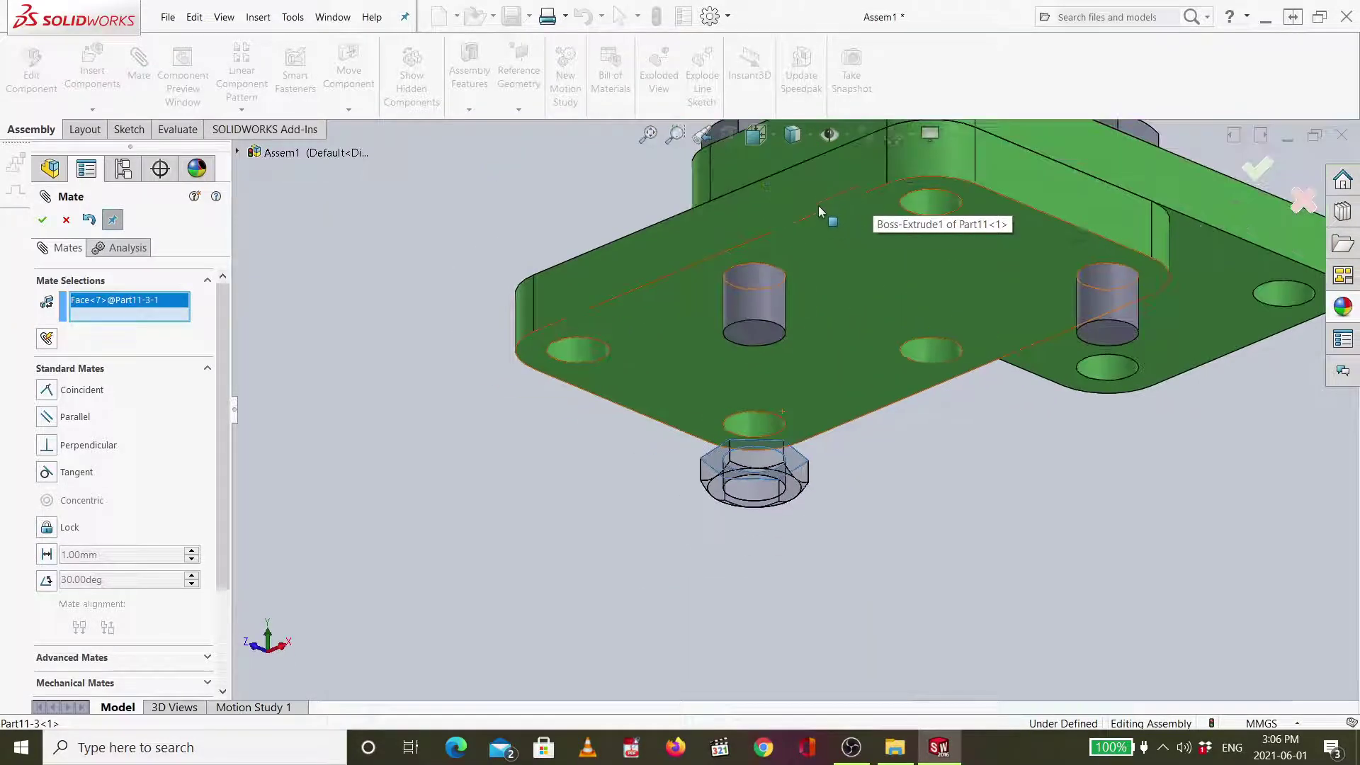
click(830, 240)
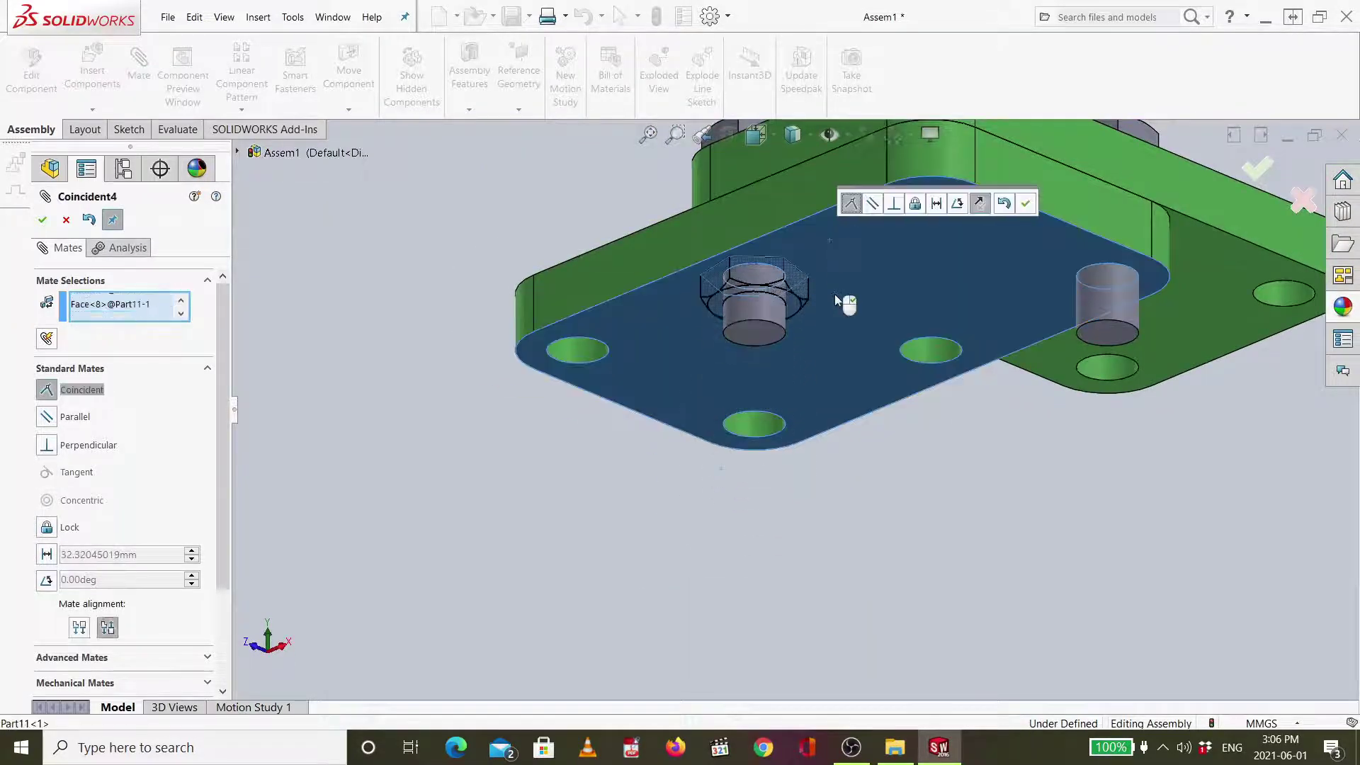
click(1256, 174)
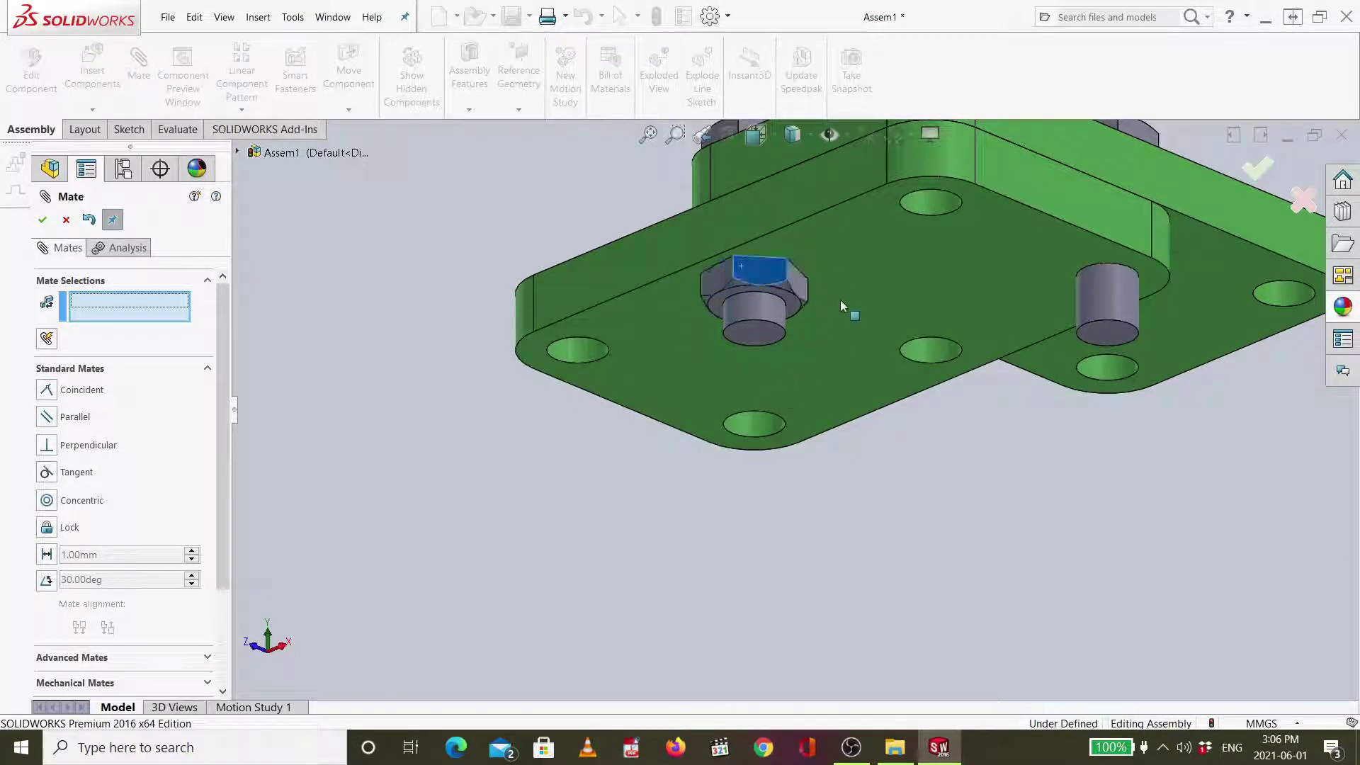
Mate the remaining nut's bore concentric with the shank of the bolt in the front middle hole, using anti-aligned mate alignment.
key(Down)
key(Down)
key(Down)
key(Down)
key(Down)
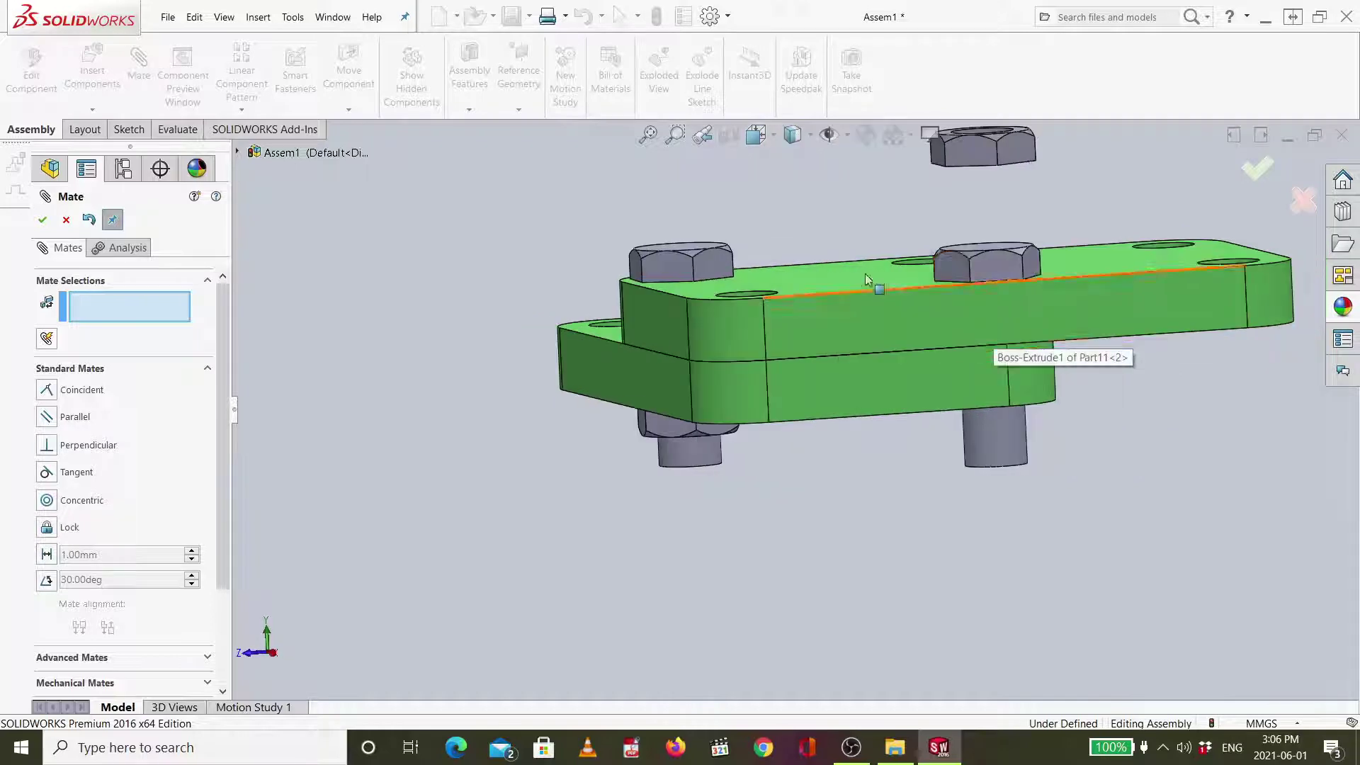
scroll(903, 185, down, 3)
scroll(932, 228, down, 1)
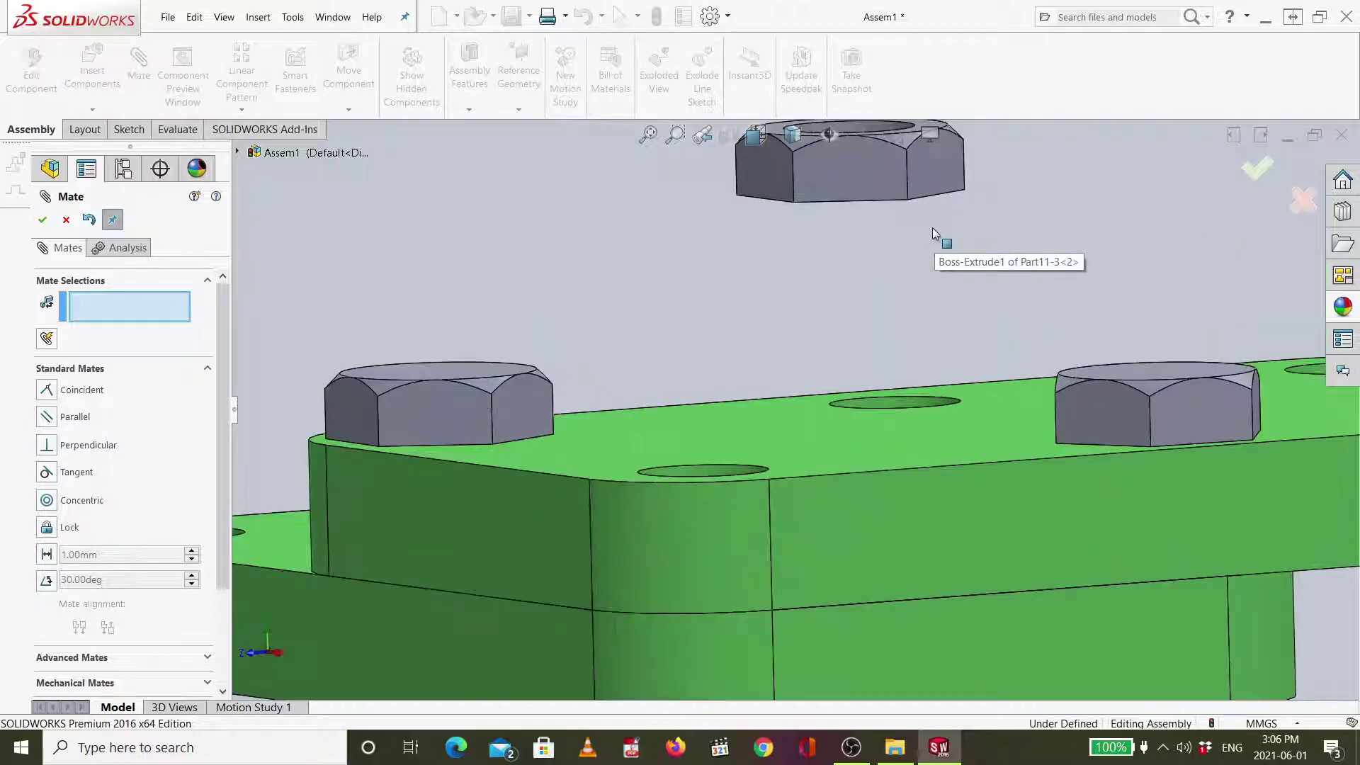
scroll(925, 232, up, 3)
scroll(796, 262, down, 5)
ctrl+middle_drag(809, 360, 808, 263)
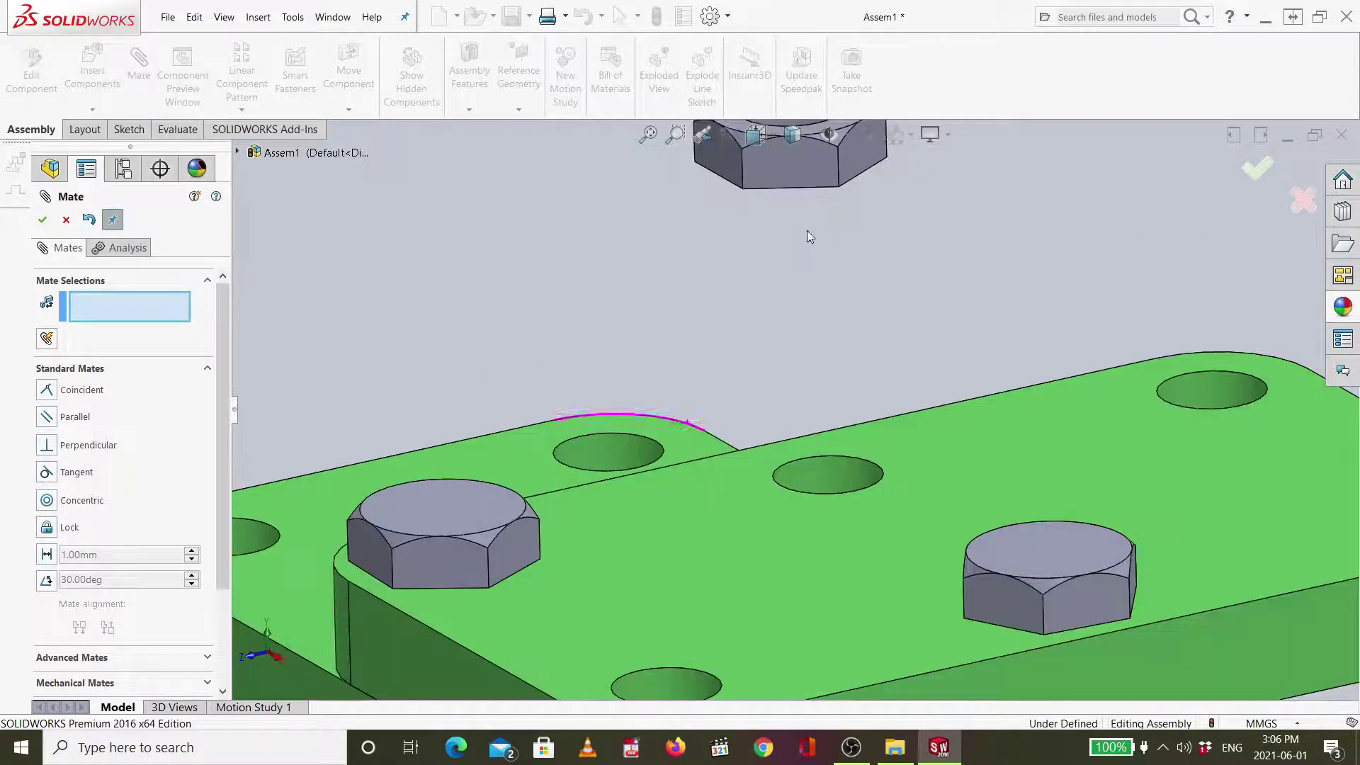
key(f)
scroll(819, 314, down, 5)
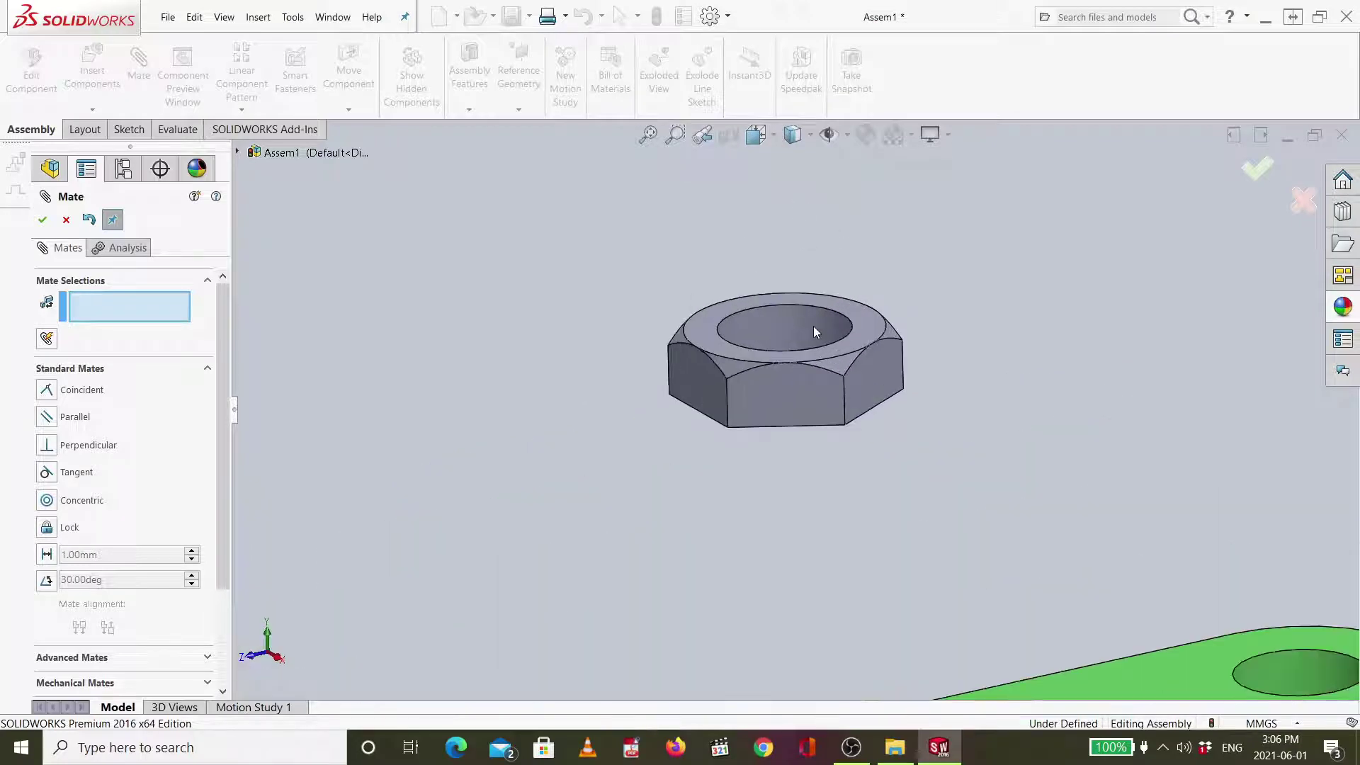
click(813, 328)
scroll(920, 462, up, 6)
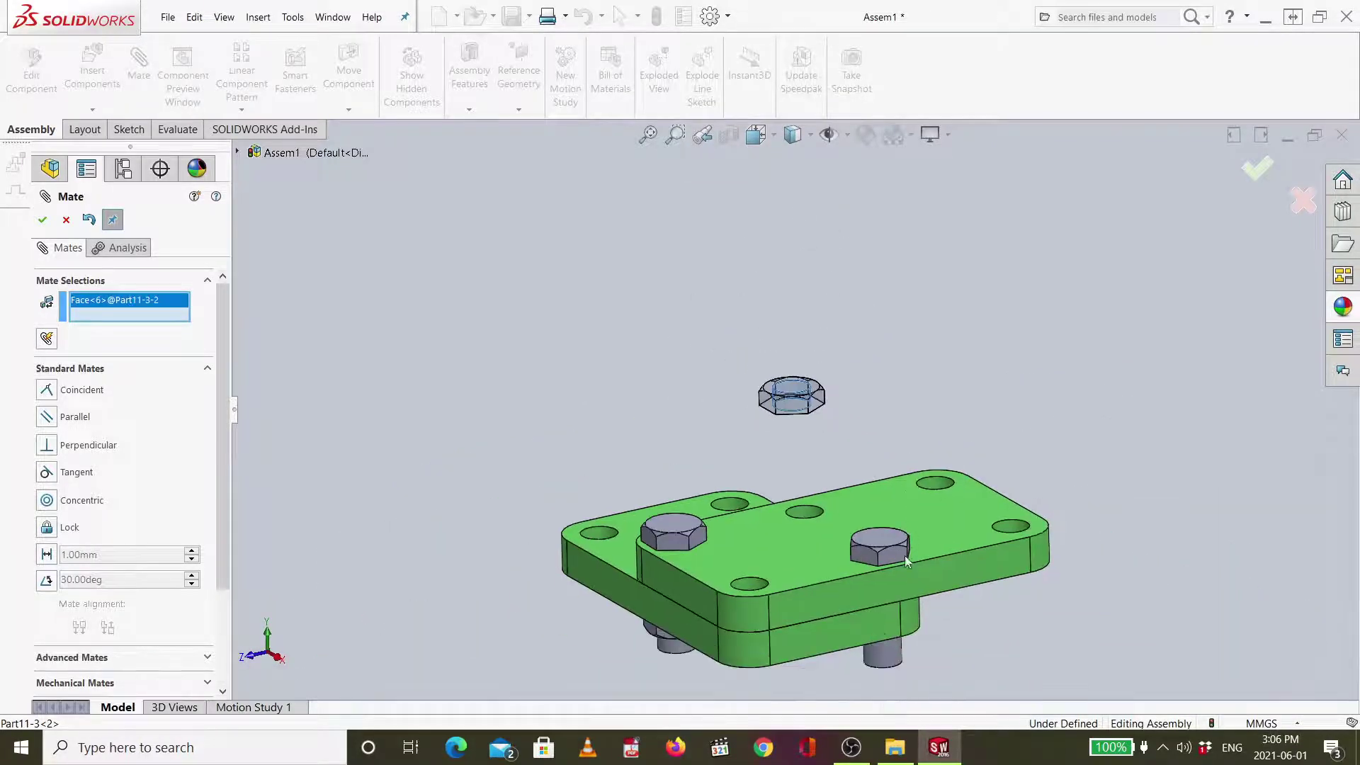
click(889, 648)
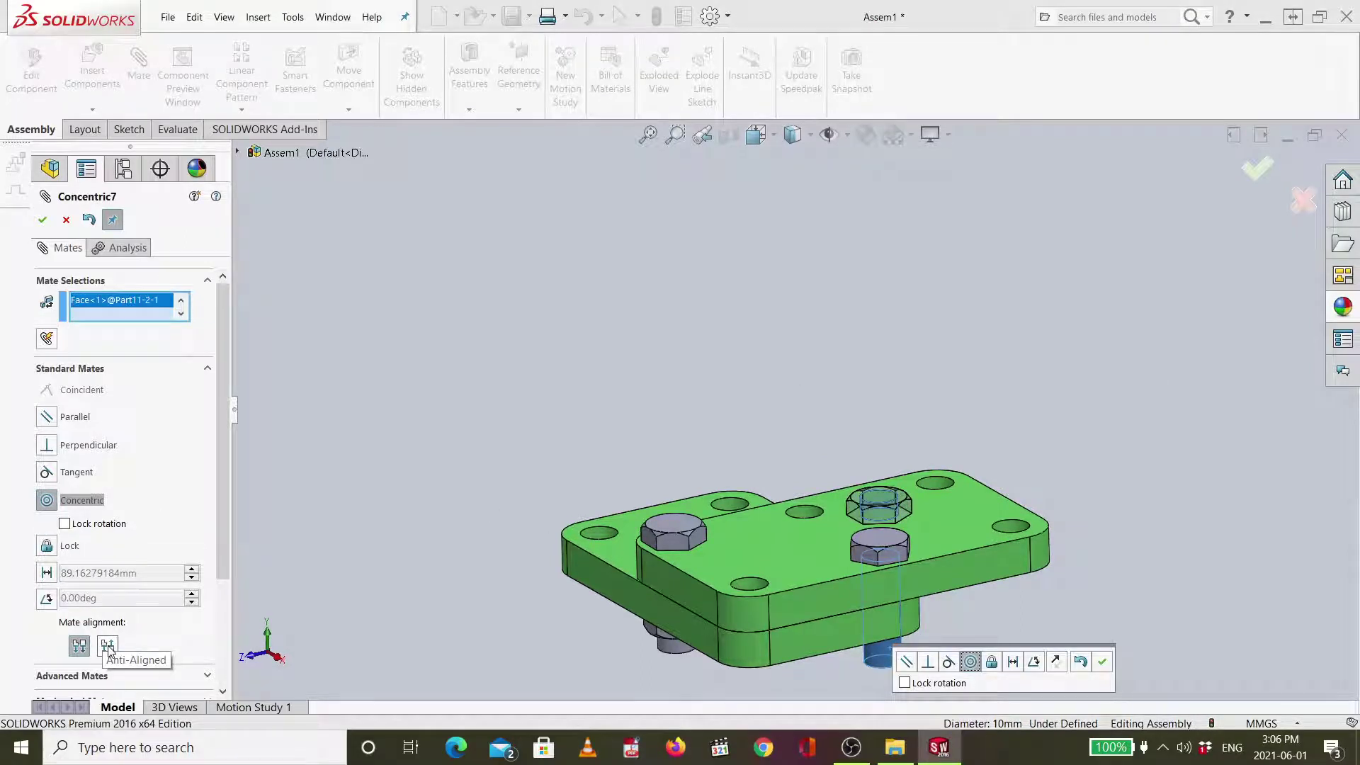
click(108, 647)
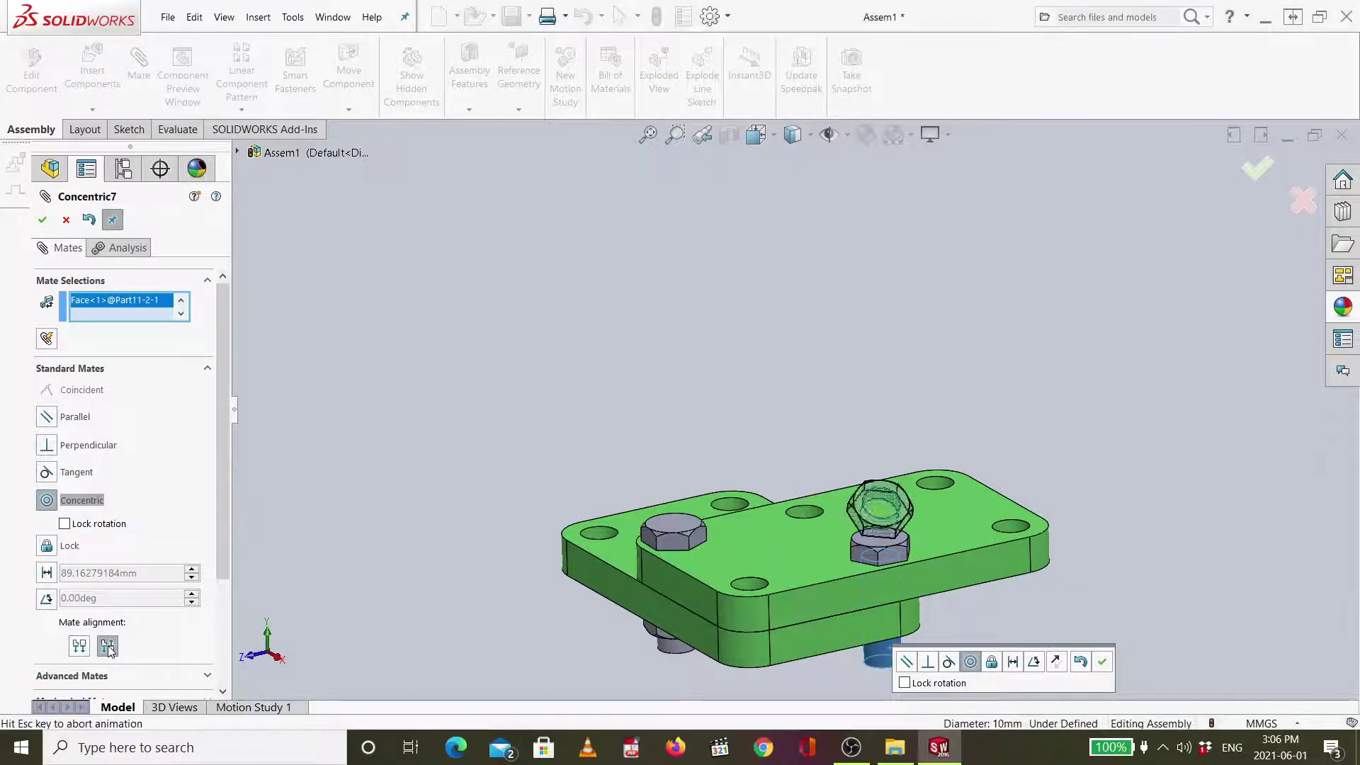
click(1258, 170)
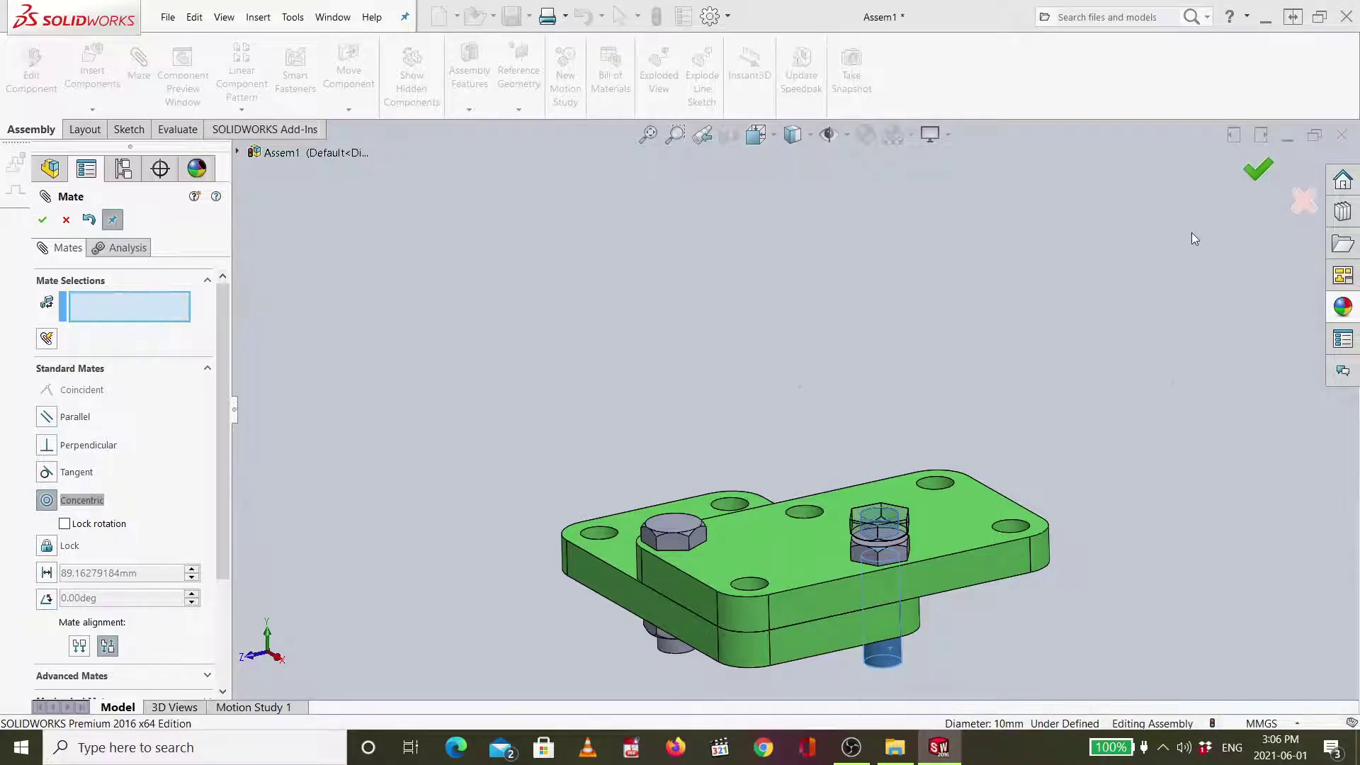
Lower the second nut below the plates and mate its bore's upper edge coincident with the bottom edge of the lower plate's hole.
drag(876, 528, 852, 676)
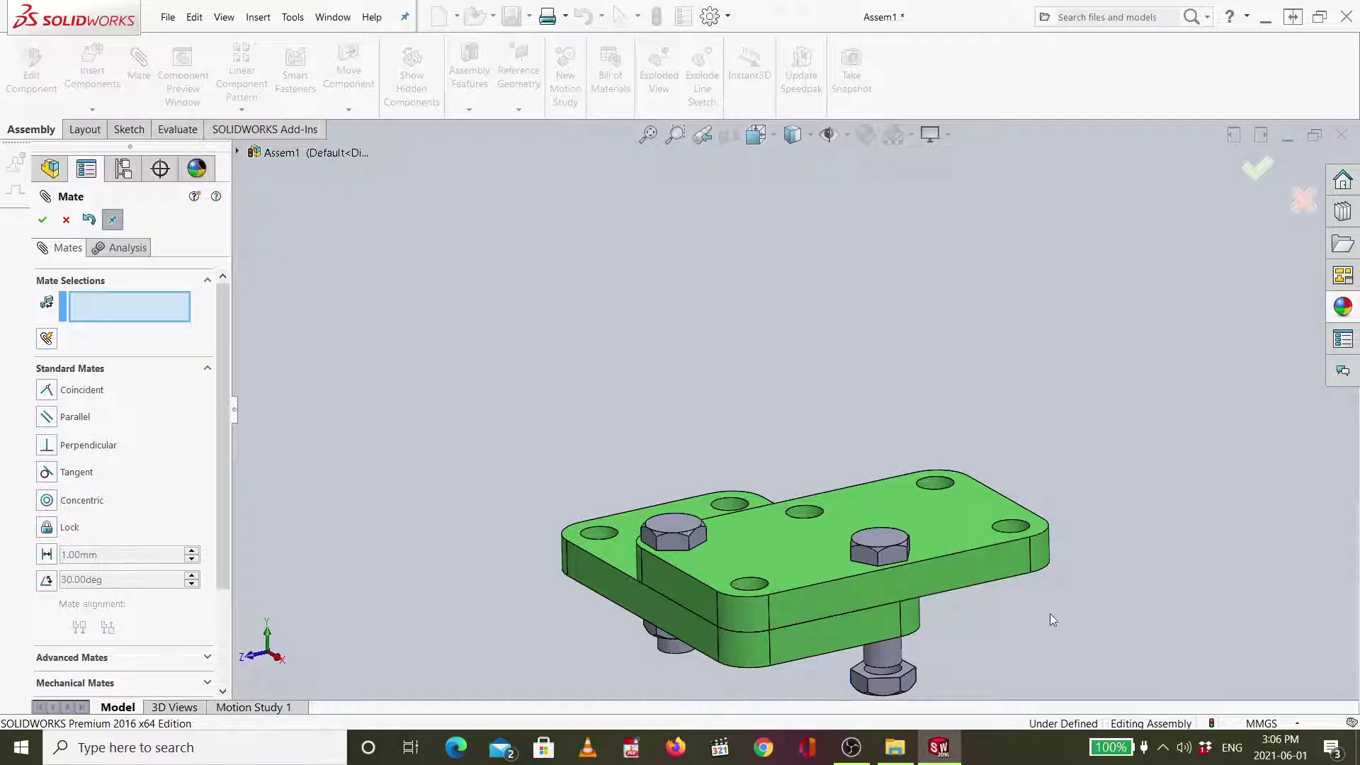
scroll(855, 658, down, 5)
scroll(849, 613, down, 2)
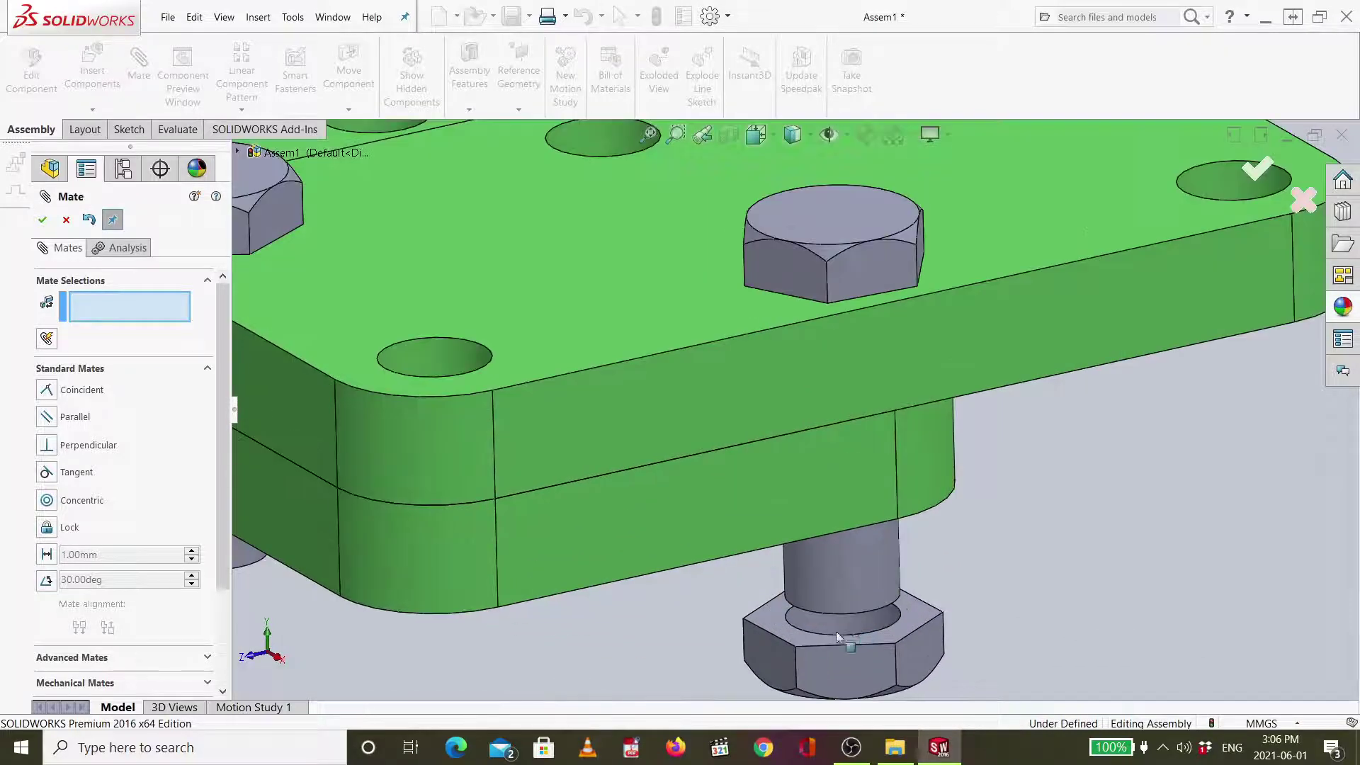
click(788, 621)
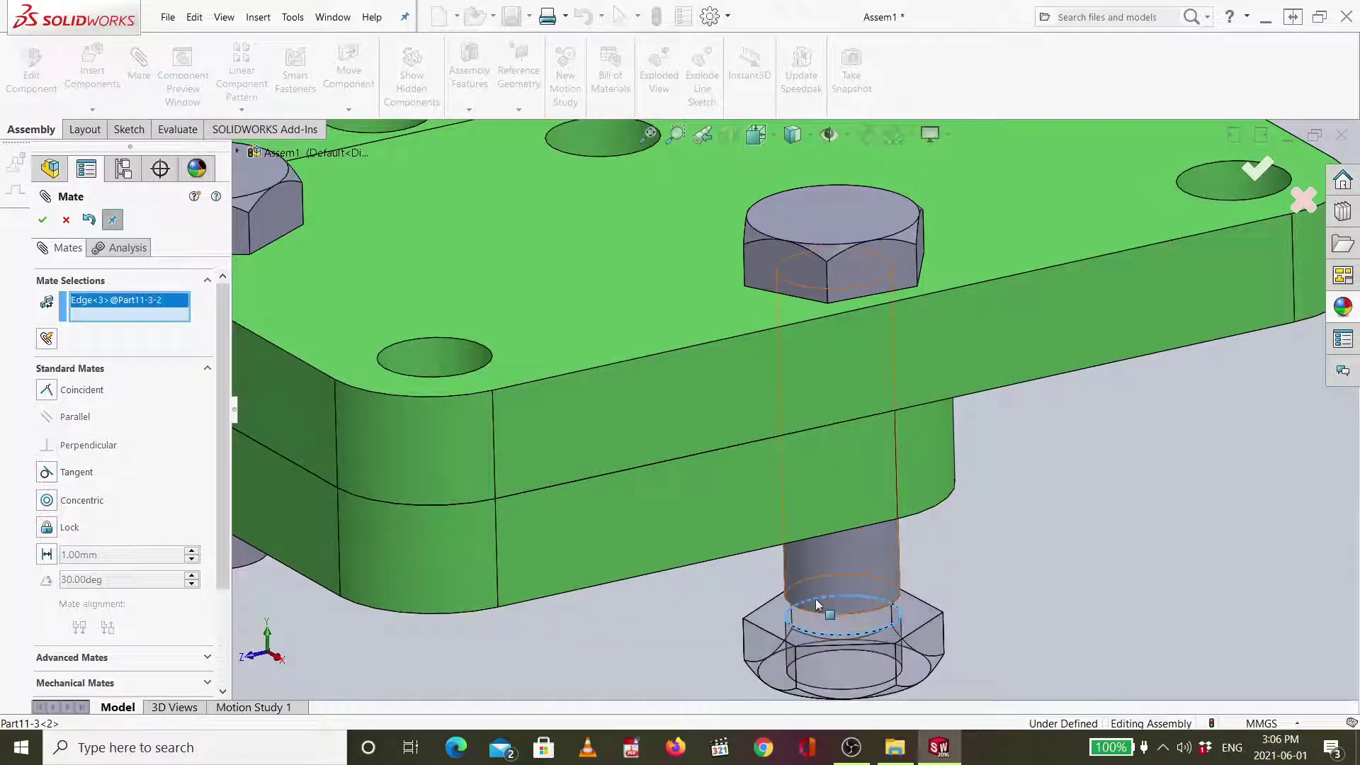
middle_drag(822, 568, 820, 619)
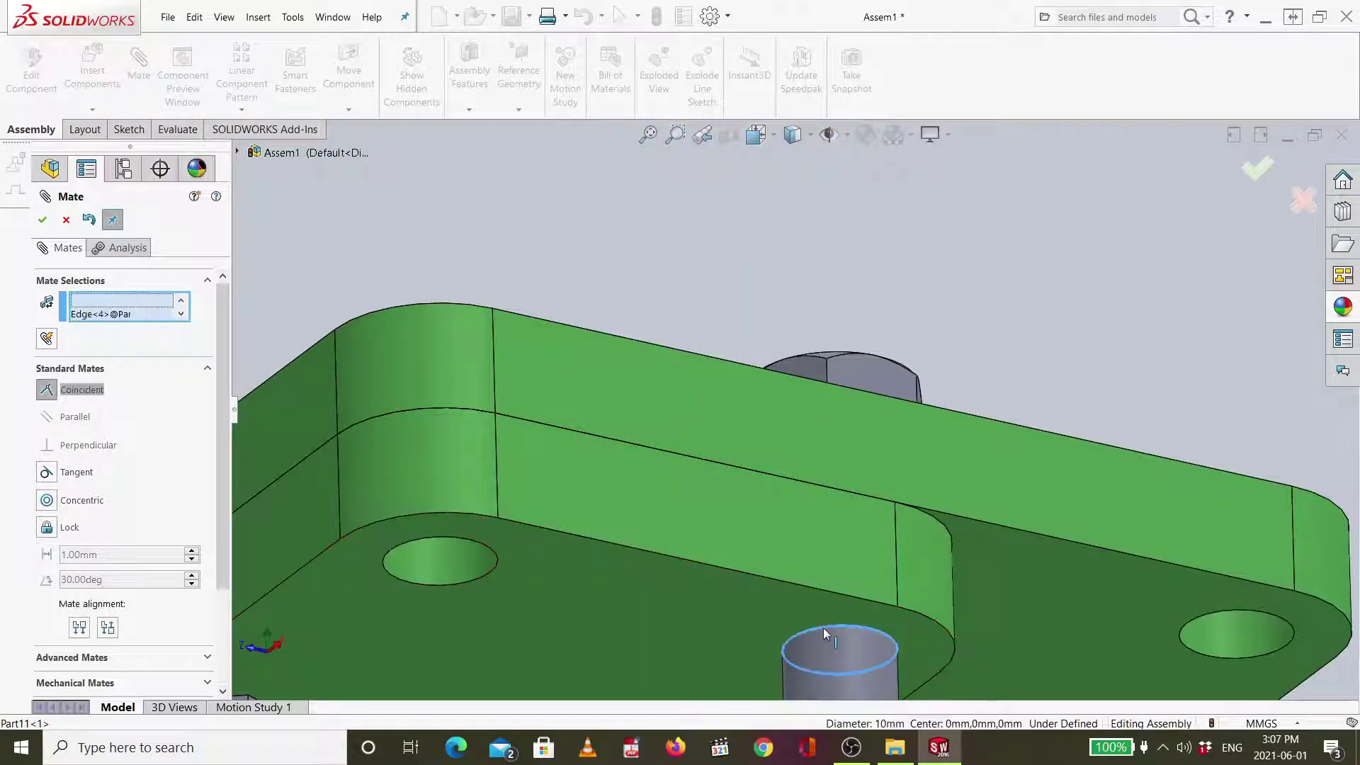
click(823, 627)
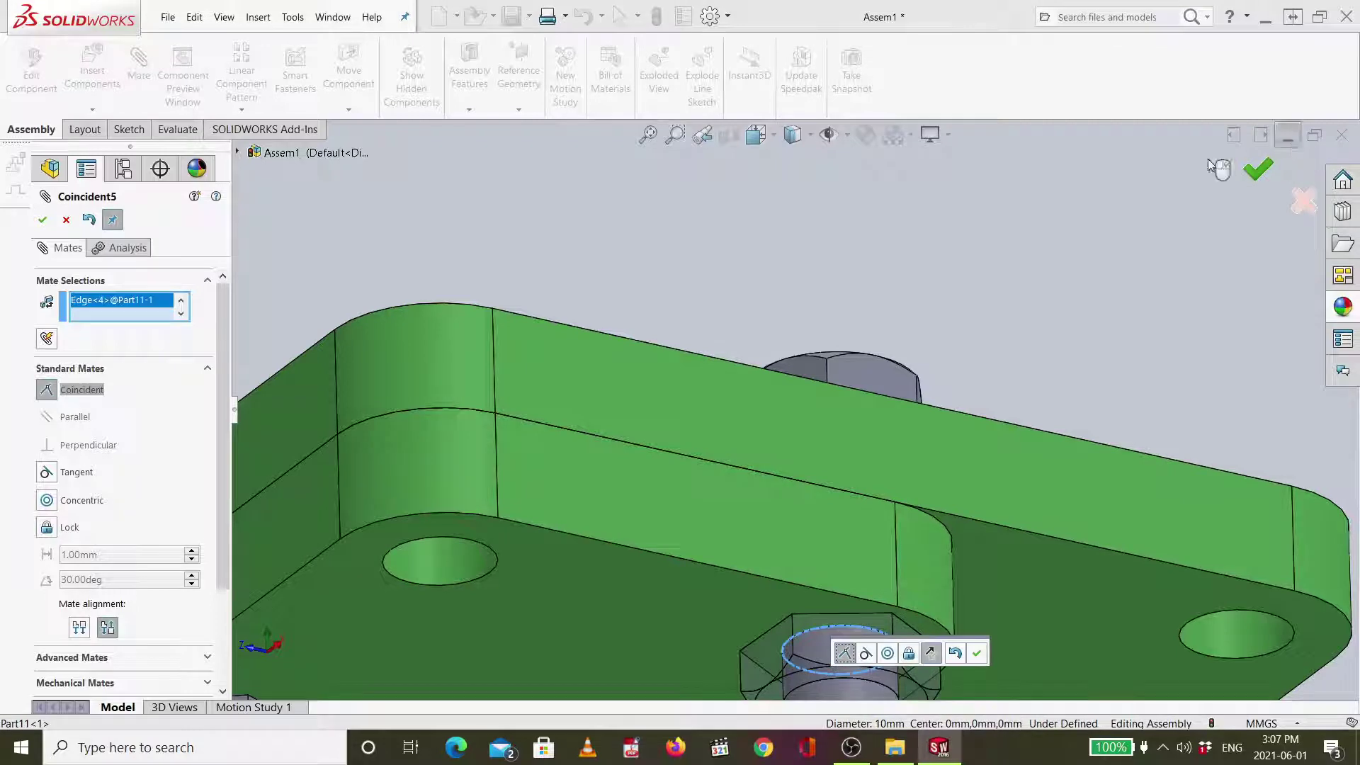
click(1258, 169)
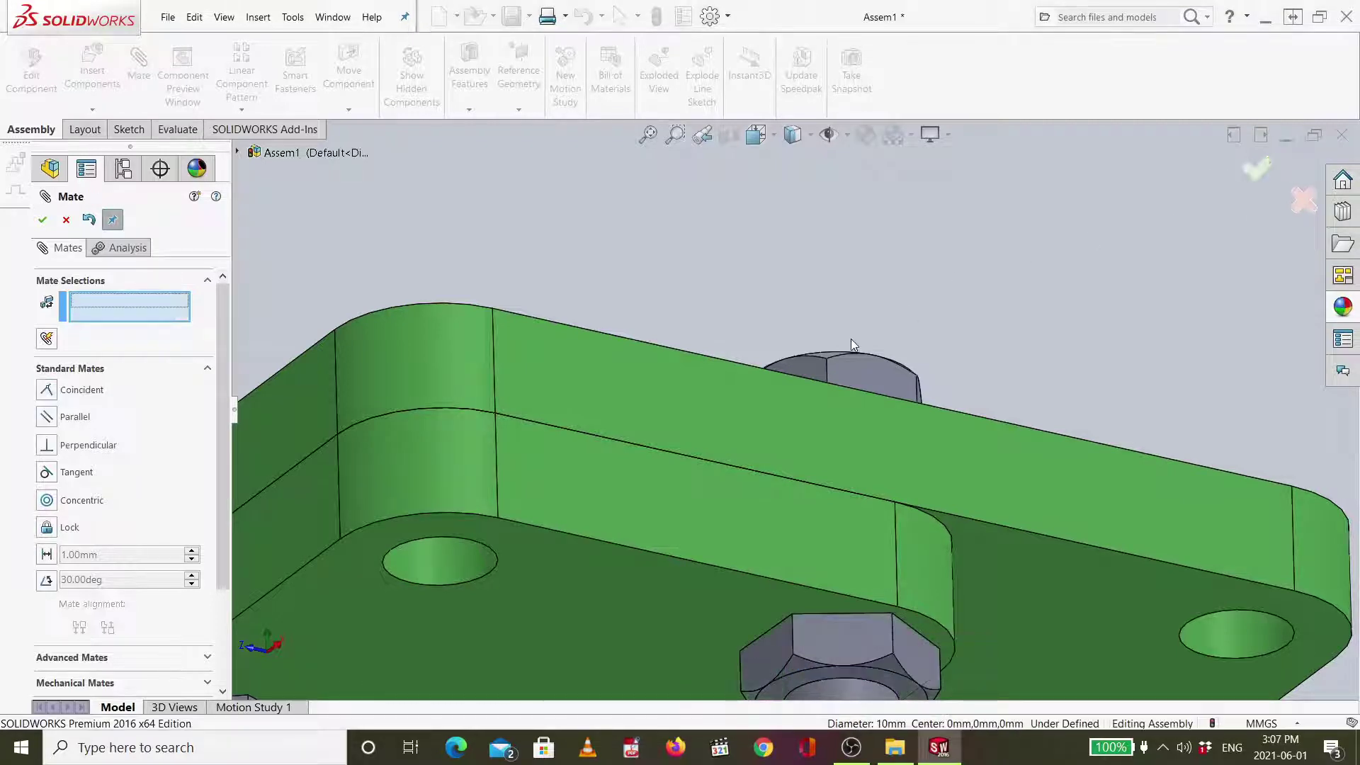
key(ctrl+shift+z)
key(ctrl+7)
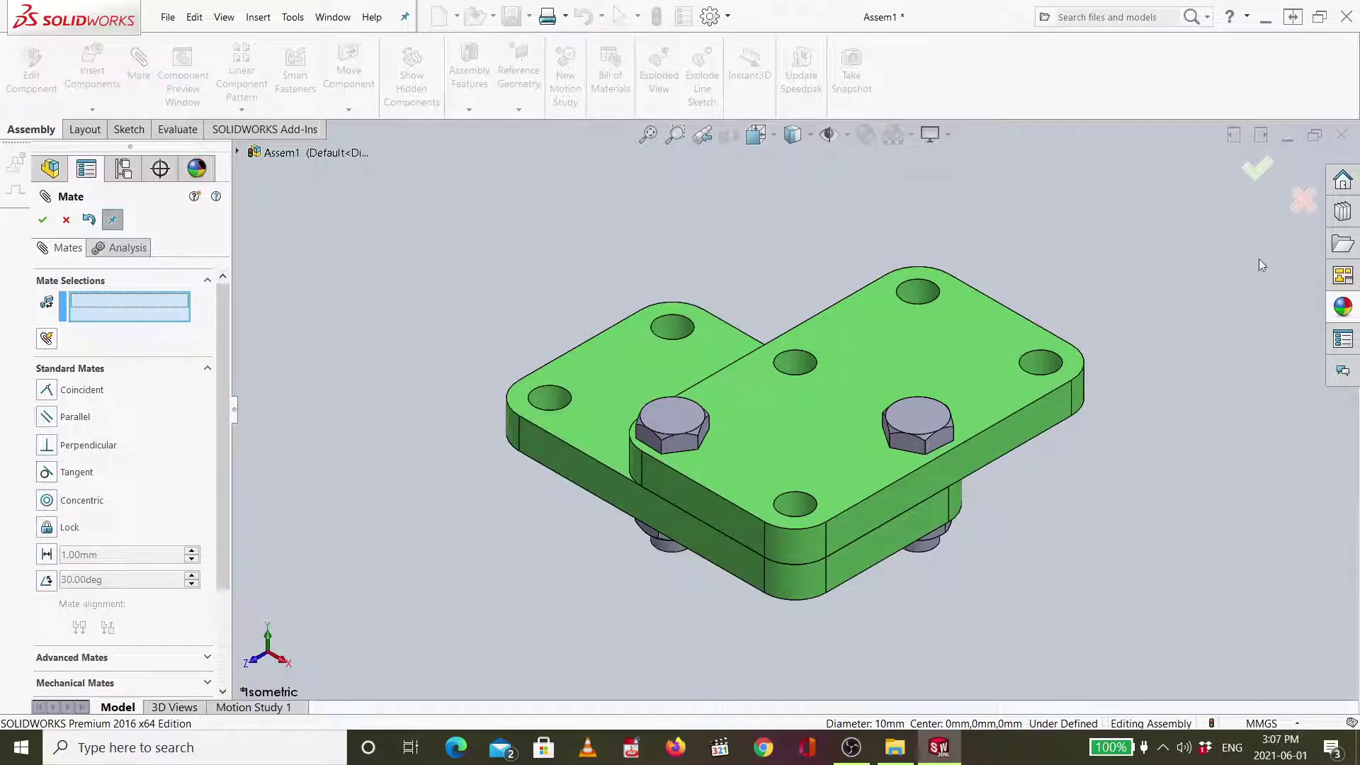
click(1244, 173)
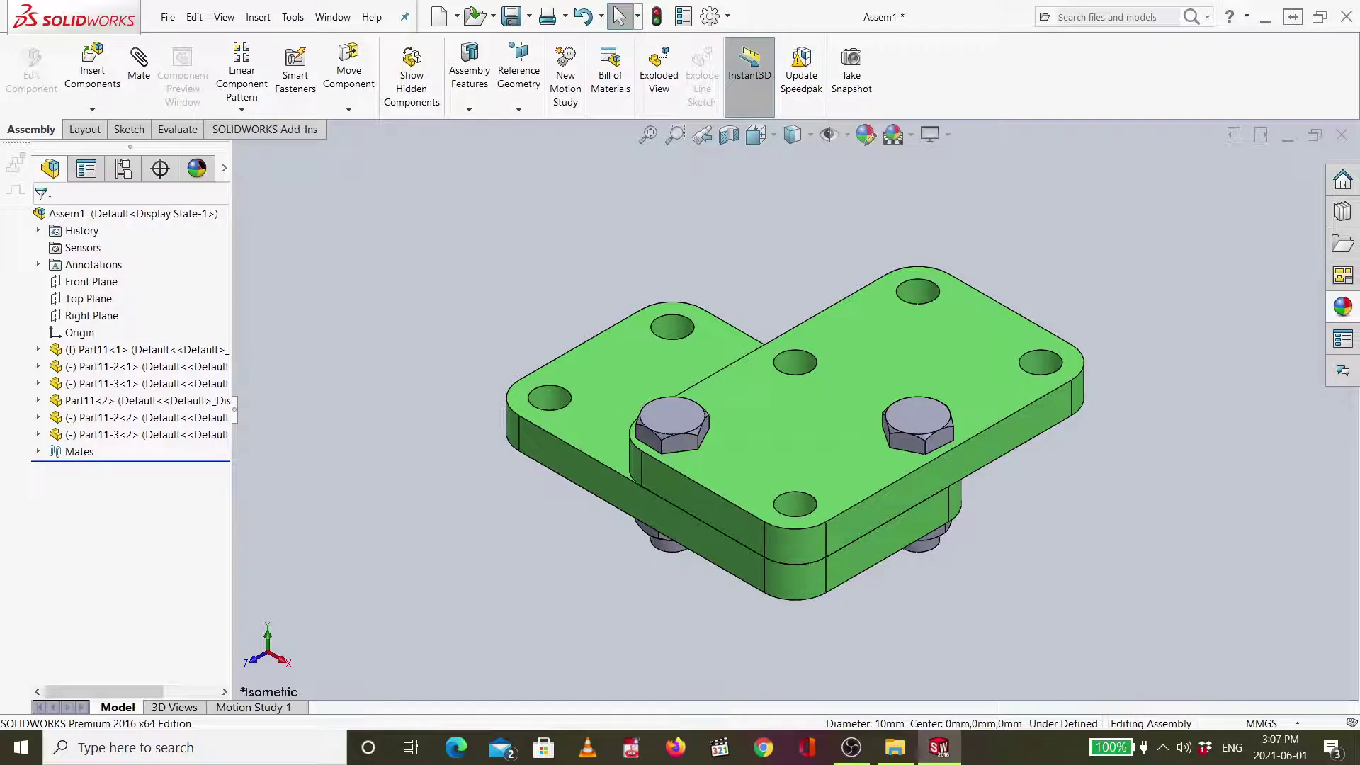
key(ctrl+1)
key(ctrl+7)
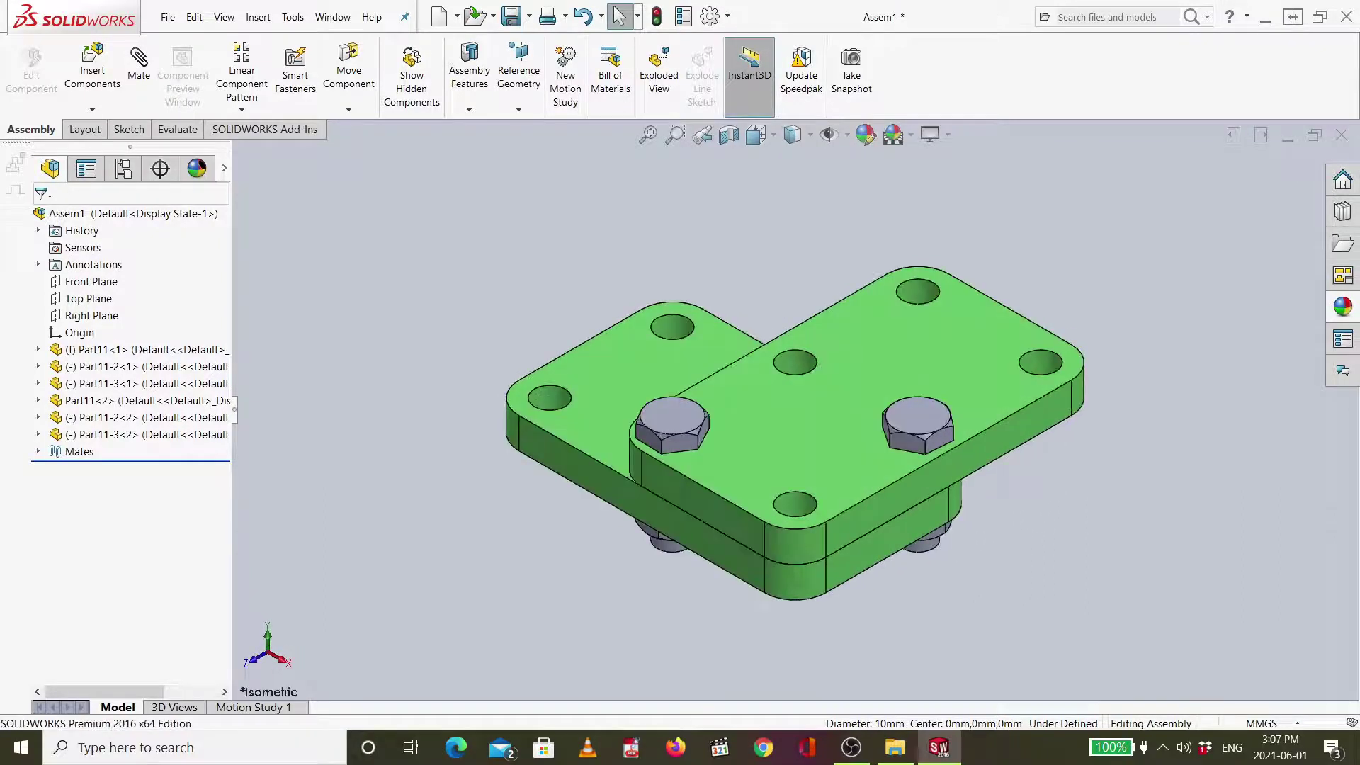
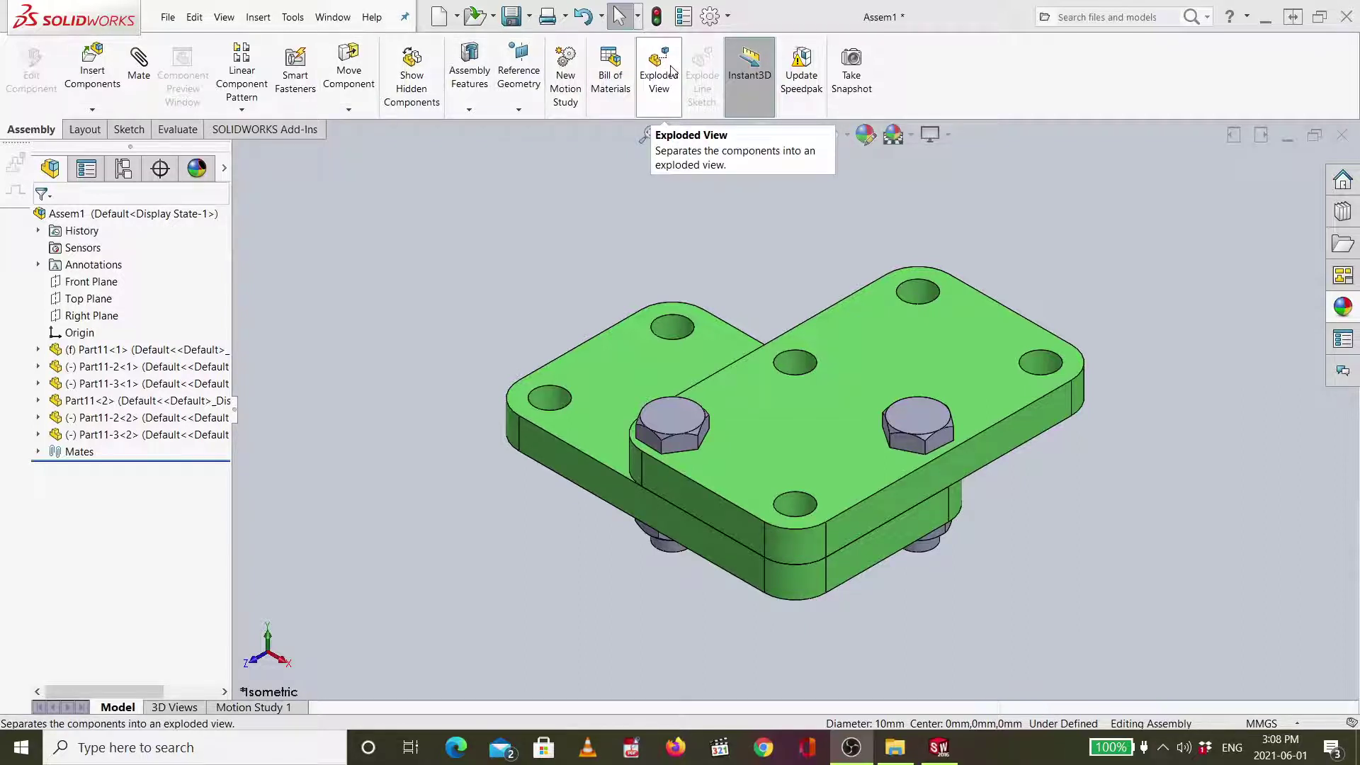
Start an exploded view and raise both bolts clear of the plates along Y, moving the corner bolt about 110 mm.
click(659, 91)
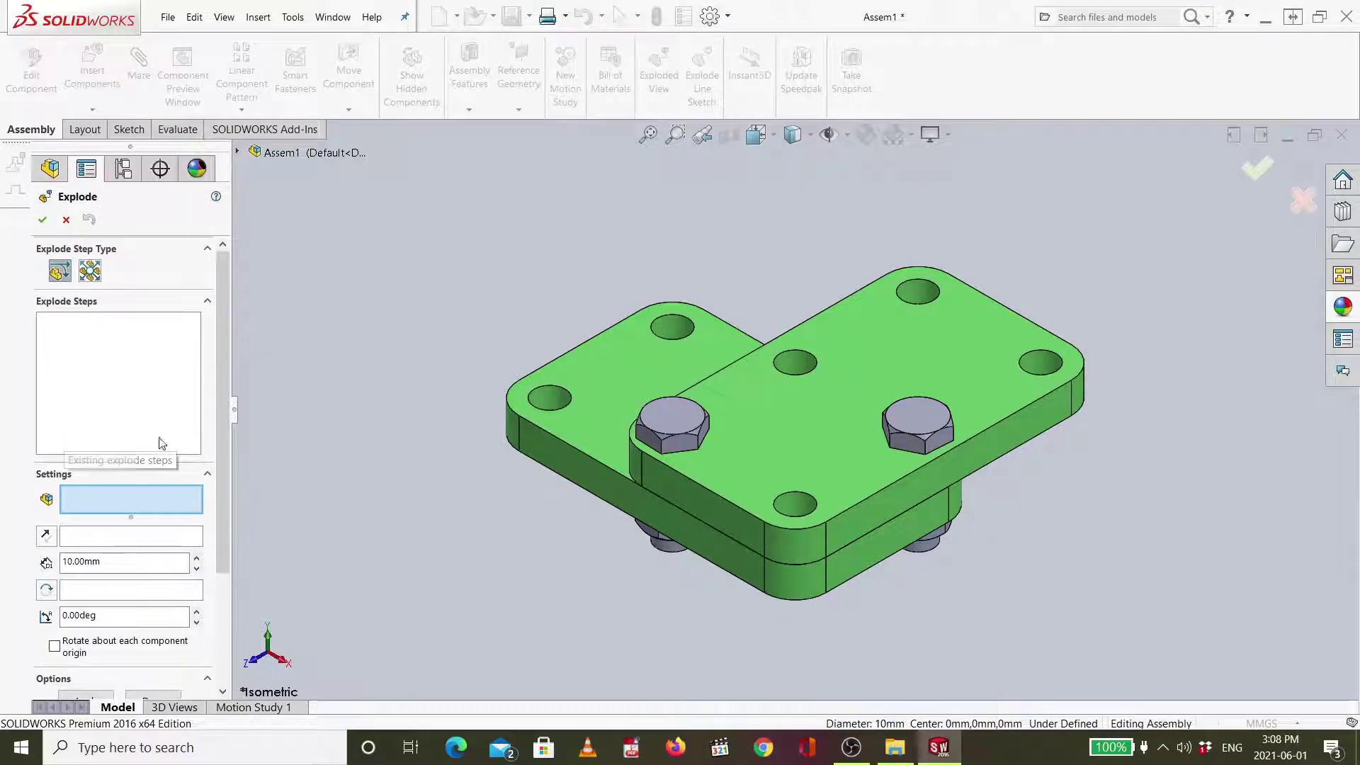
scroll(815, 445, up, 3)
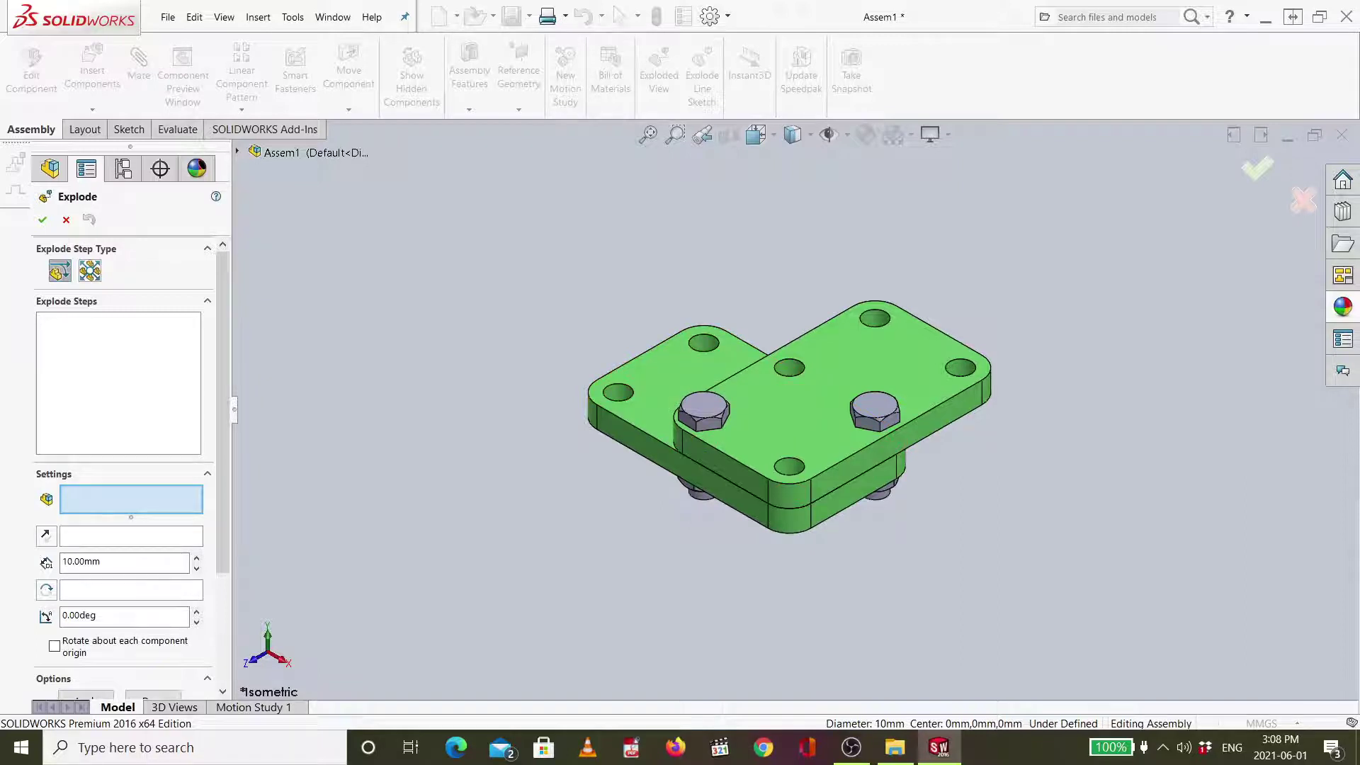
click(713, 419)
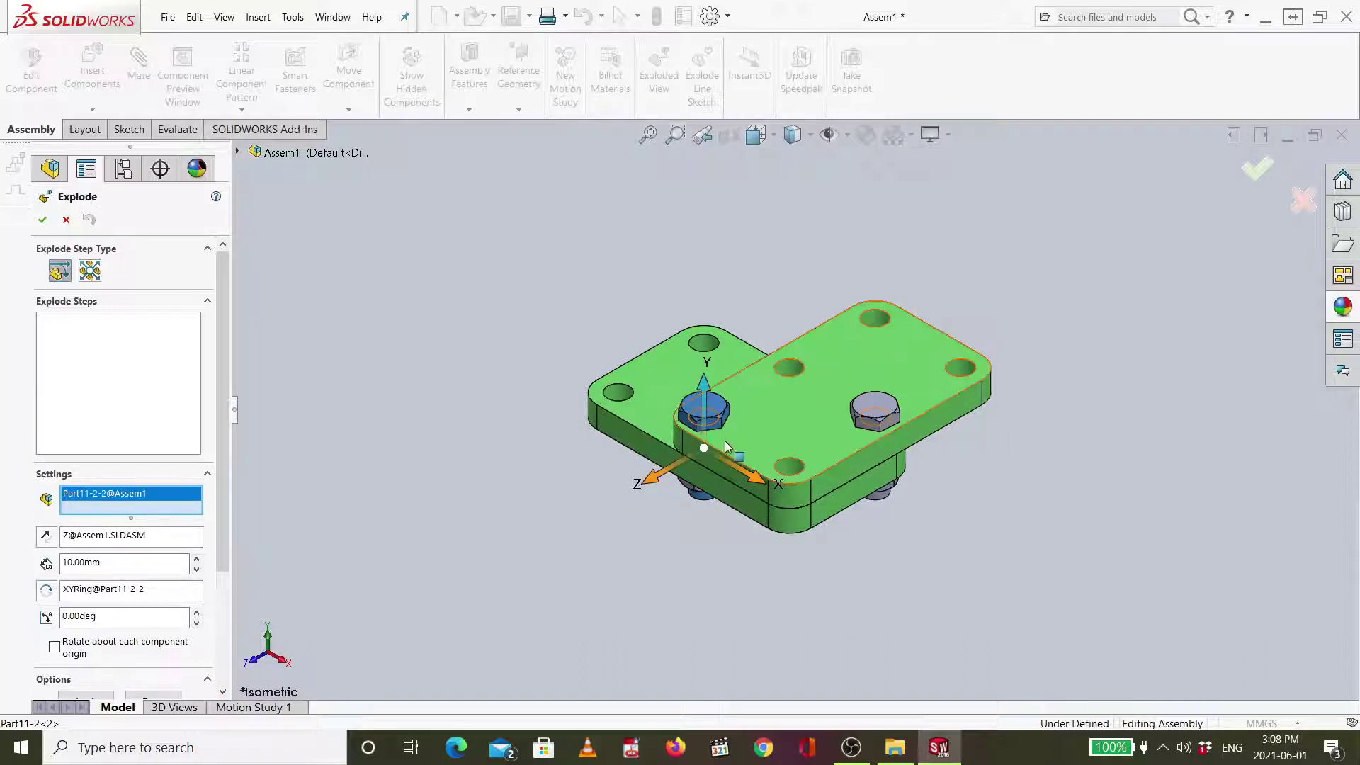
drag(704, 396, 701, 163)
scroll(711, 274, up, 4)
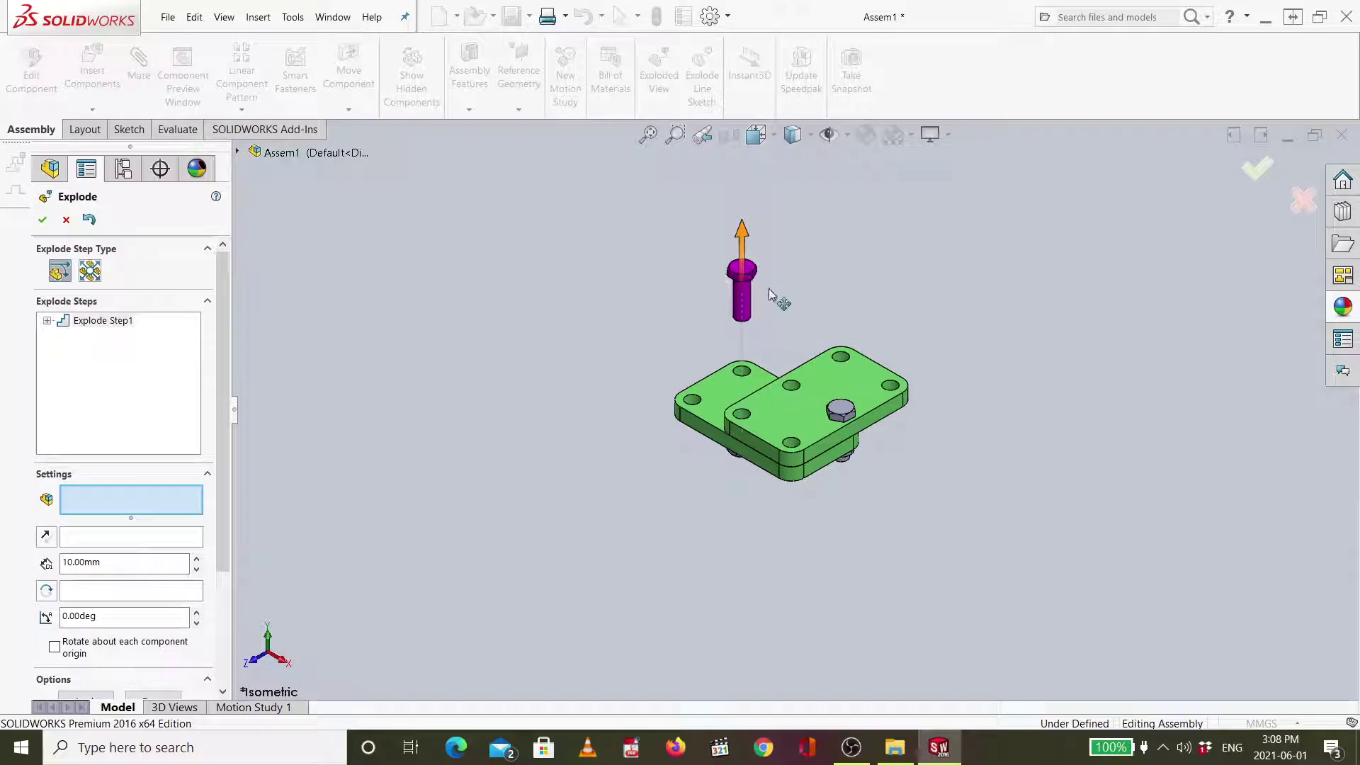
drag(742, 248, 746, 229)
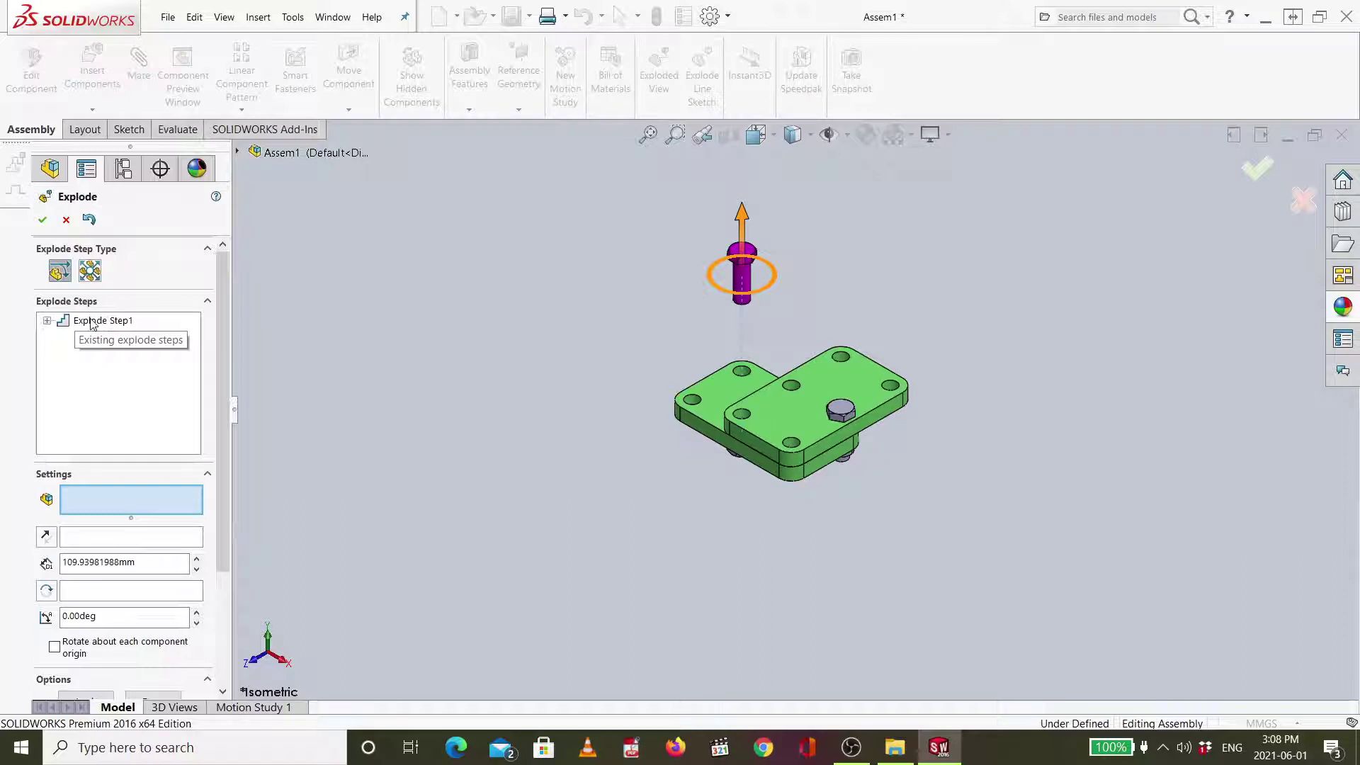
click(839, 411)
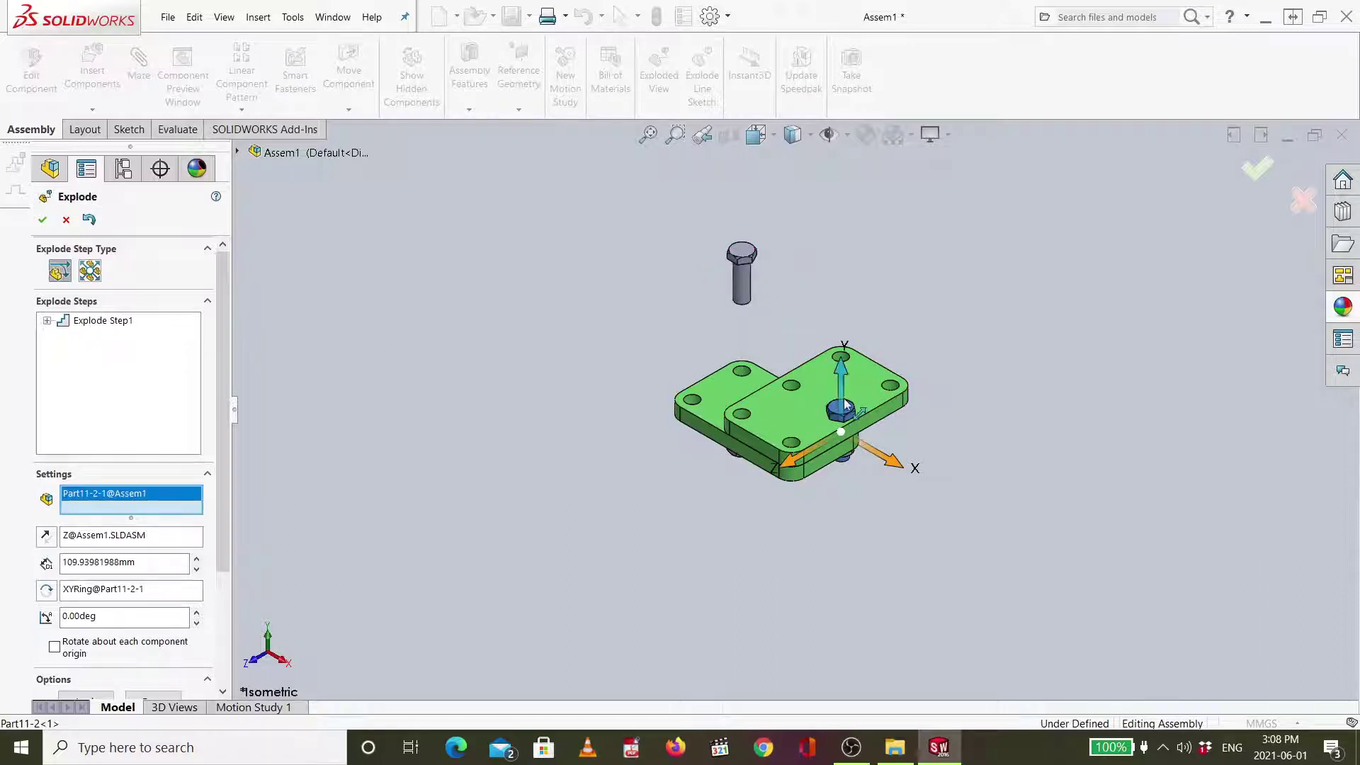
drag(841, 386, 854, 252)
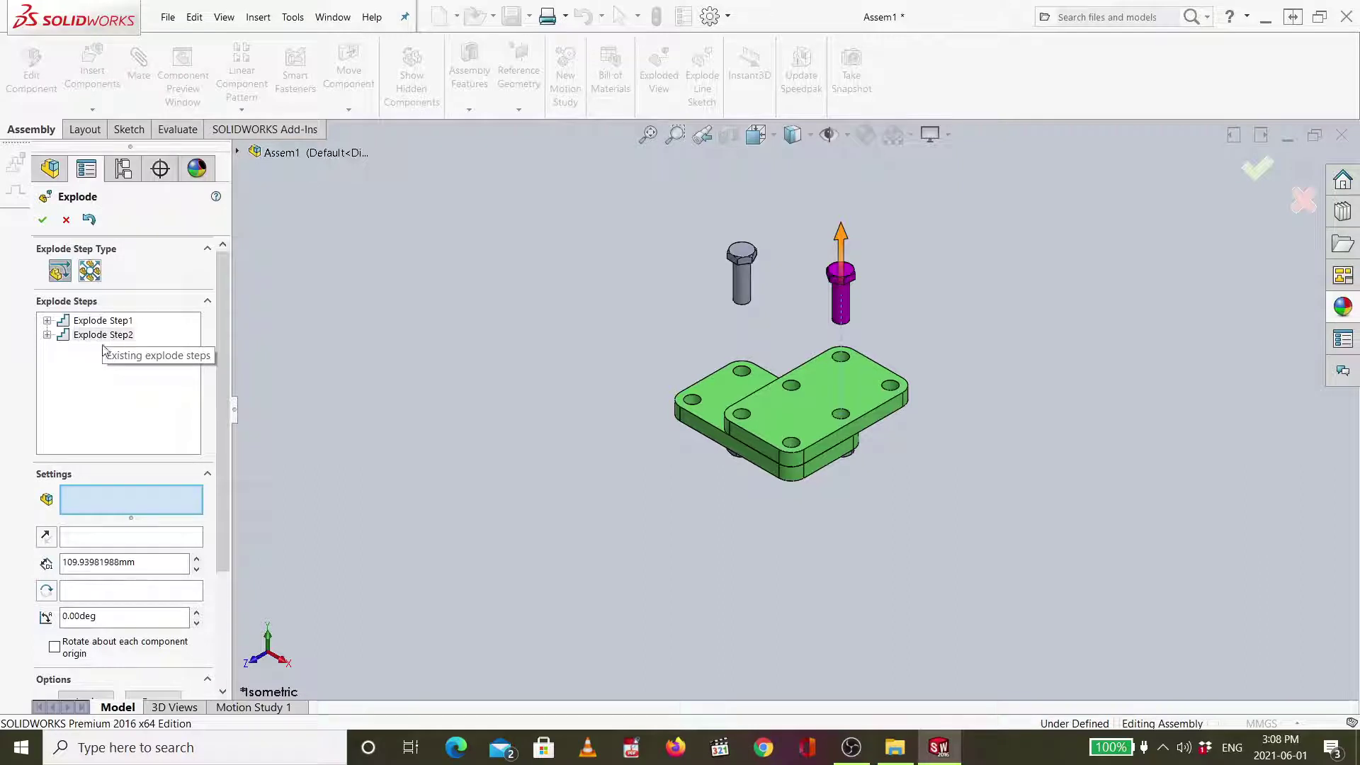
Add explode steps that move the two nuts down along Y, well below the lower plate.
scroll(749, 508, down, 3)
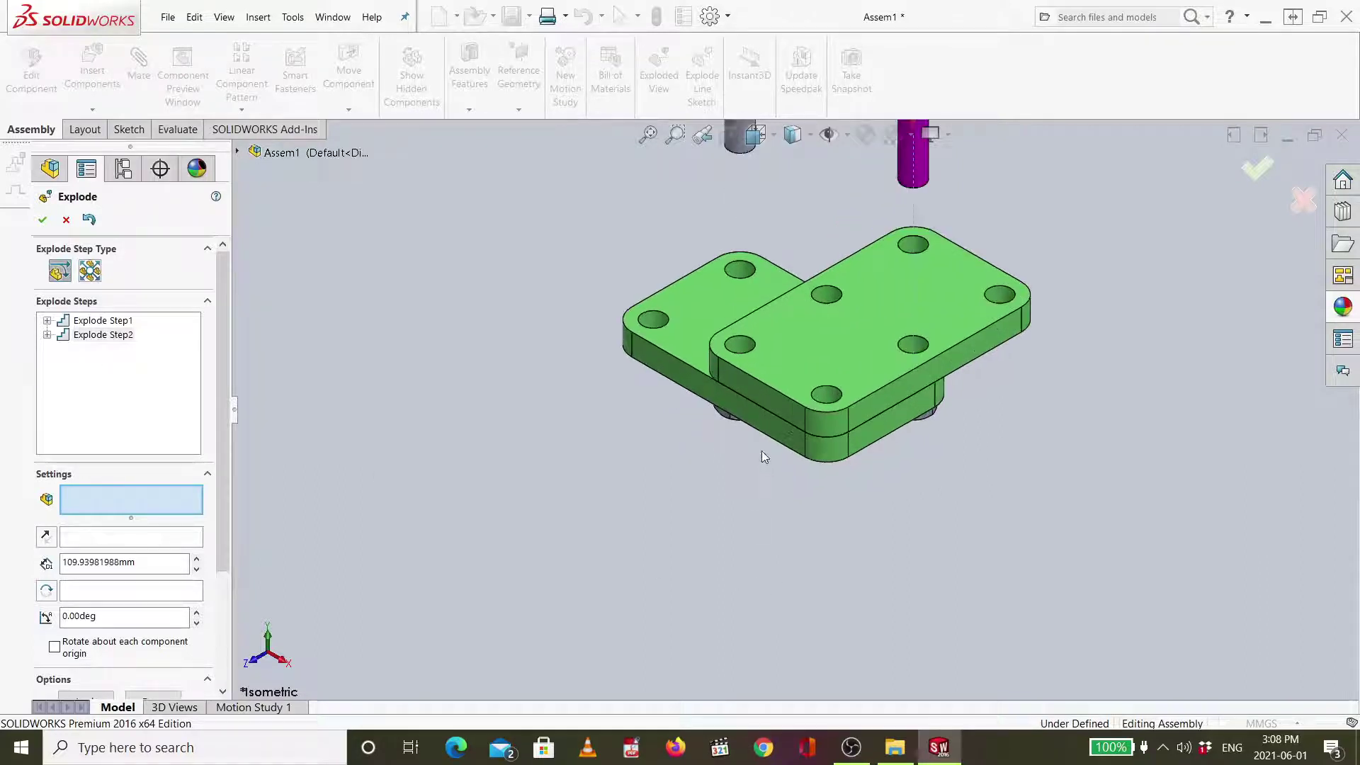
click(734, 423)
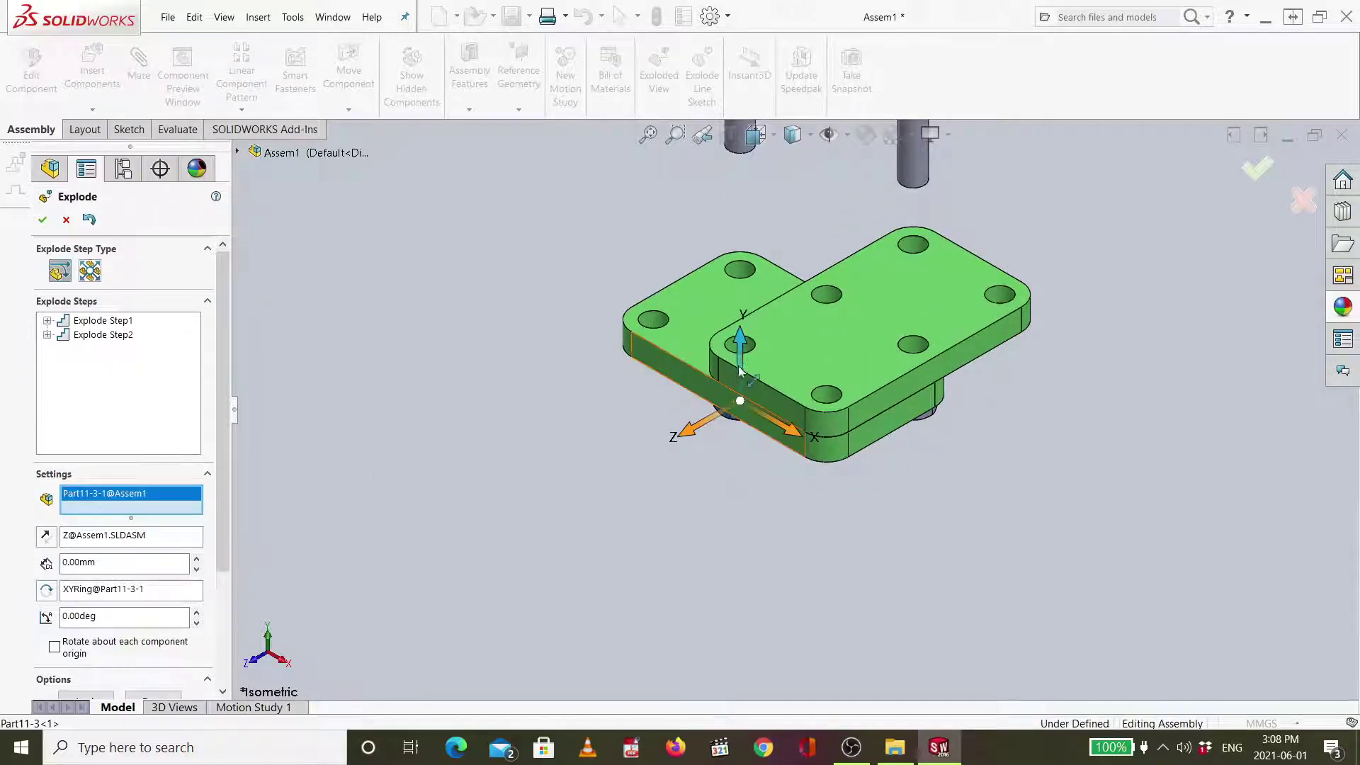
drag(742, 354, 769, 623)
scroll(814, 631, up, 4)
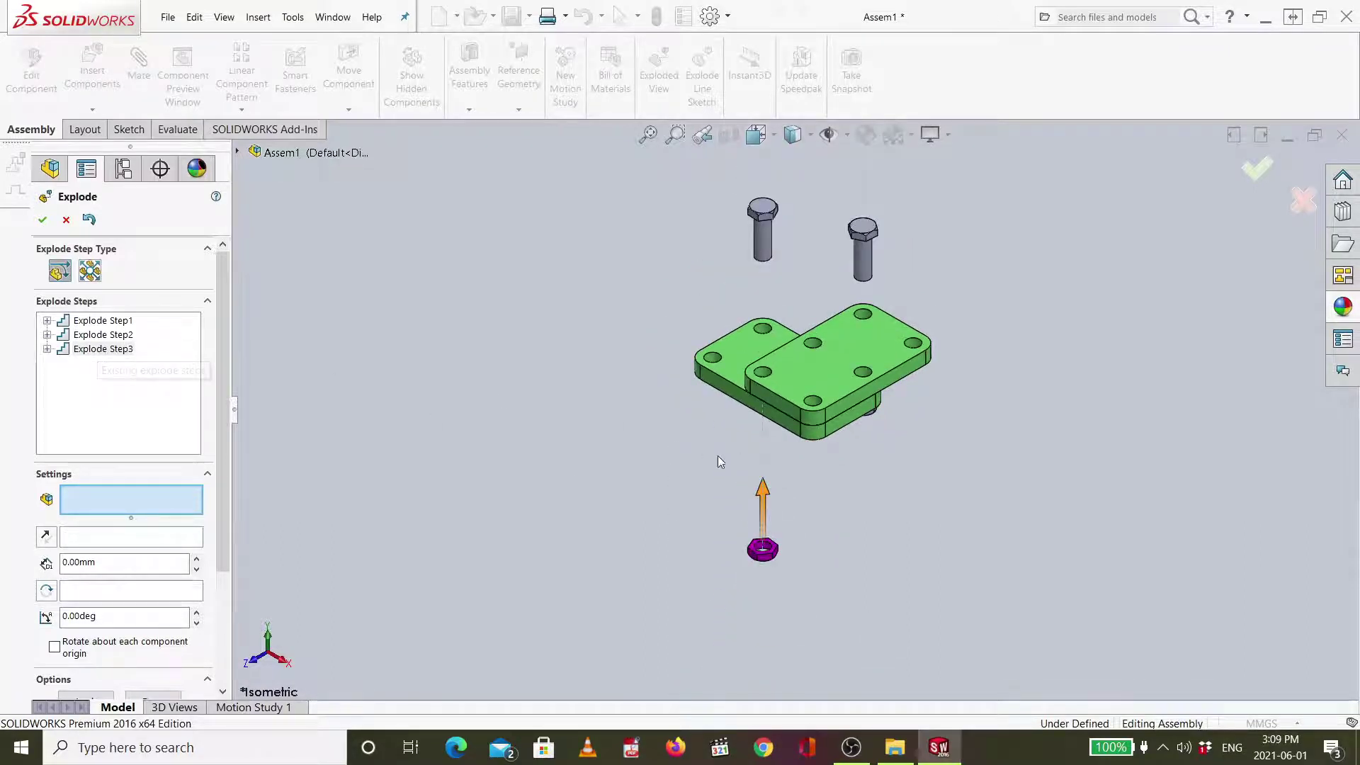
click(874, 412)
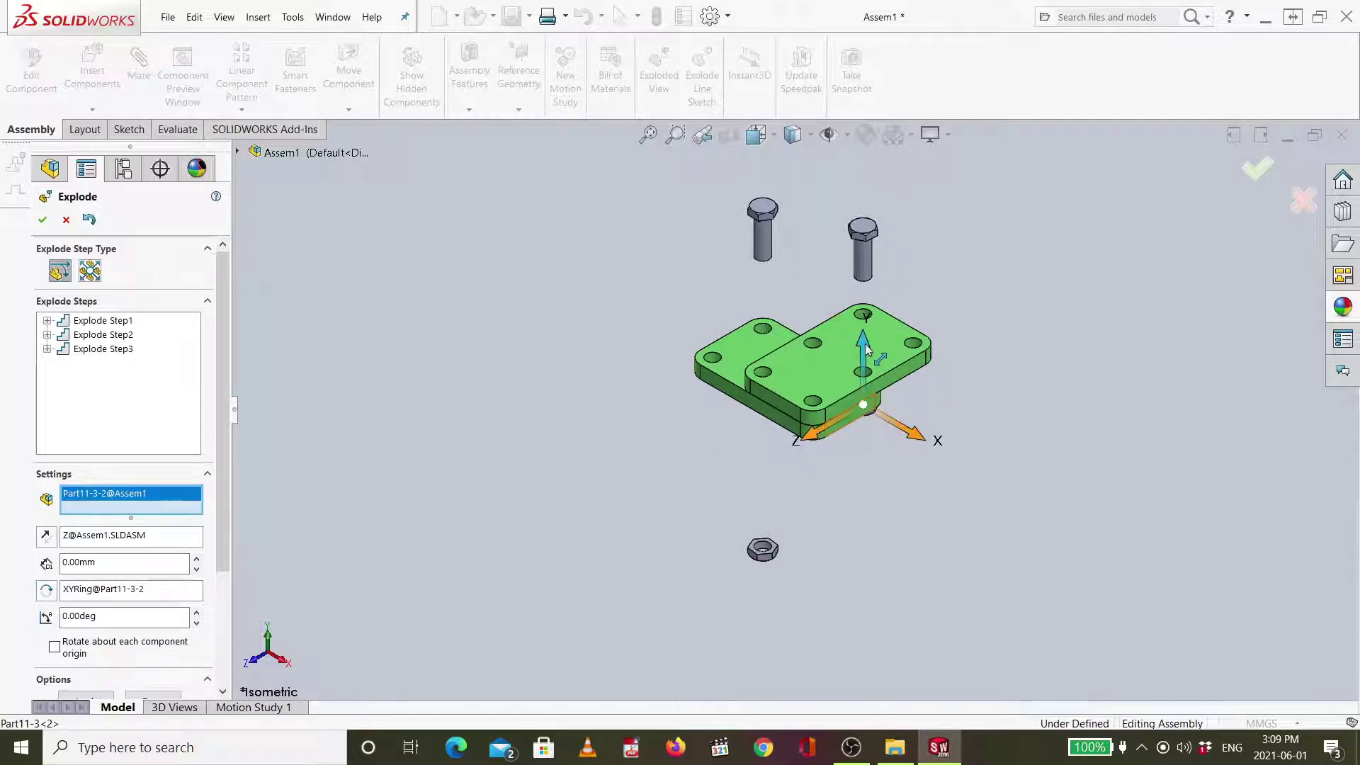
drag(865, 348, 869, 478)
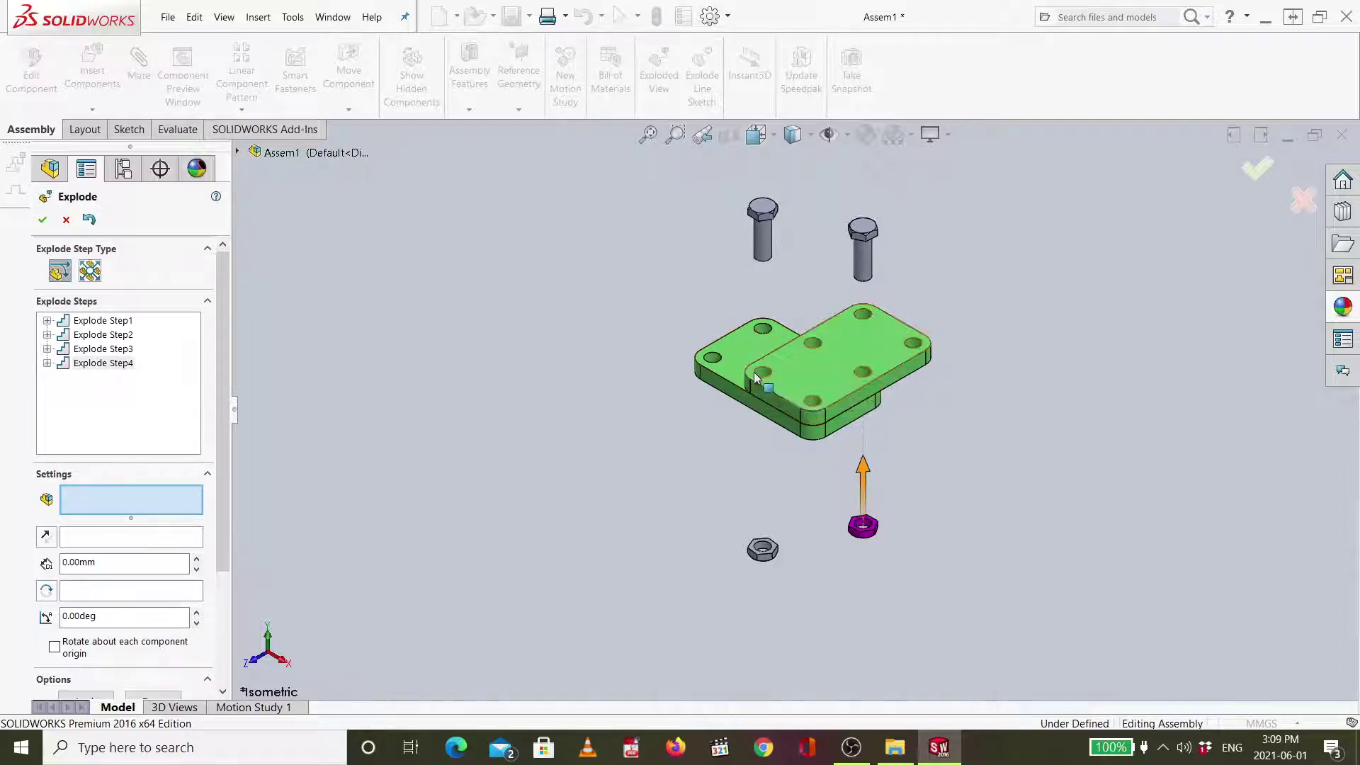
Explode the lower plate downward along Y and shift it in the negative X direction, completing the exploded view.
click(732, 356)
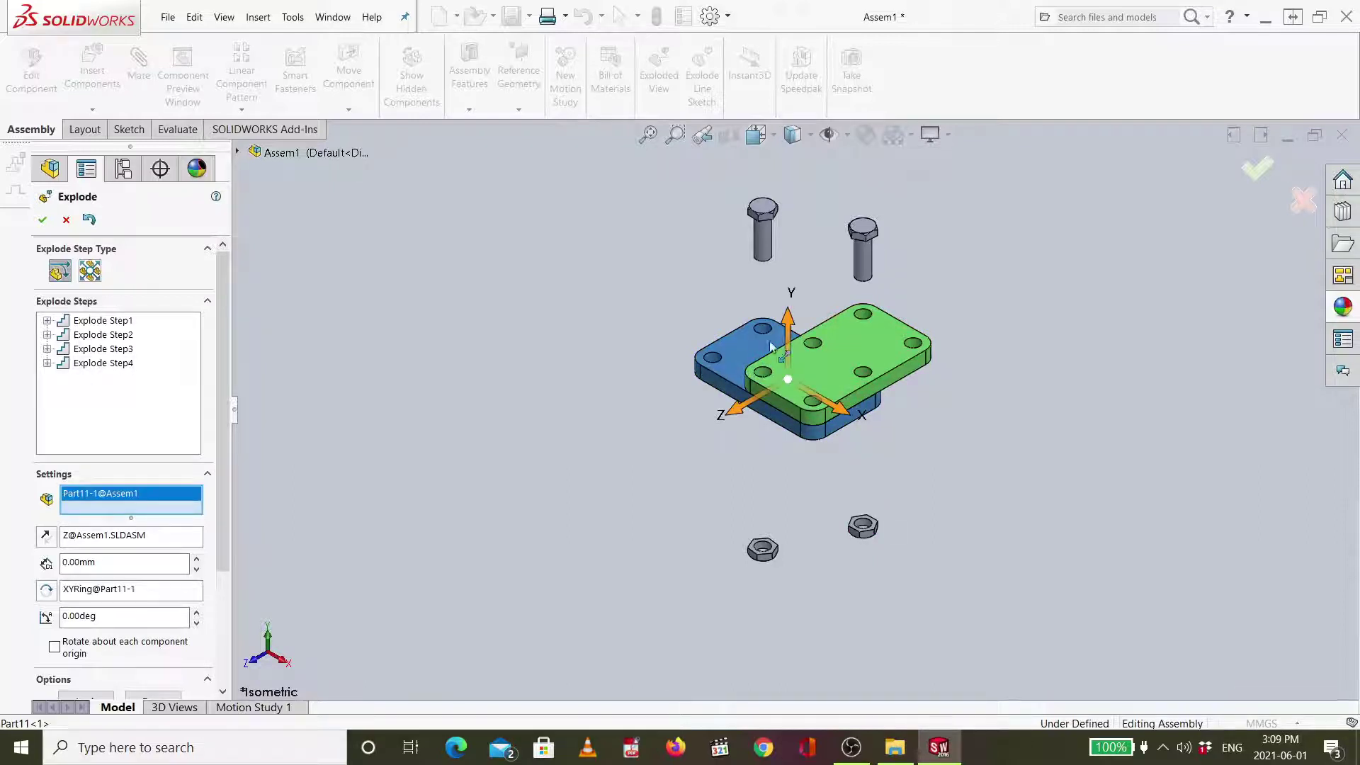
drag(789, 346, 792, 422)
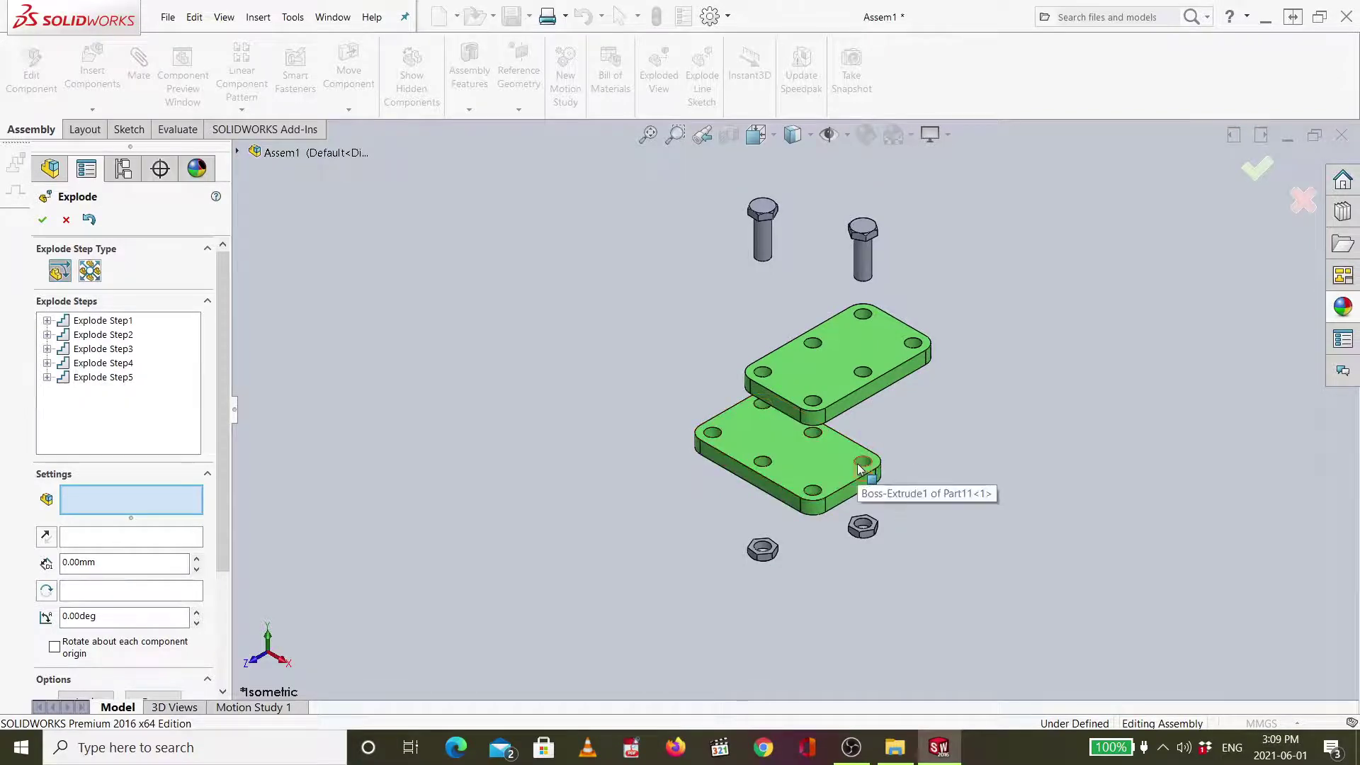
click(814, 465)
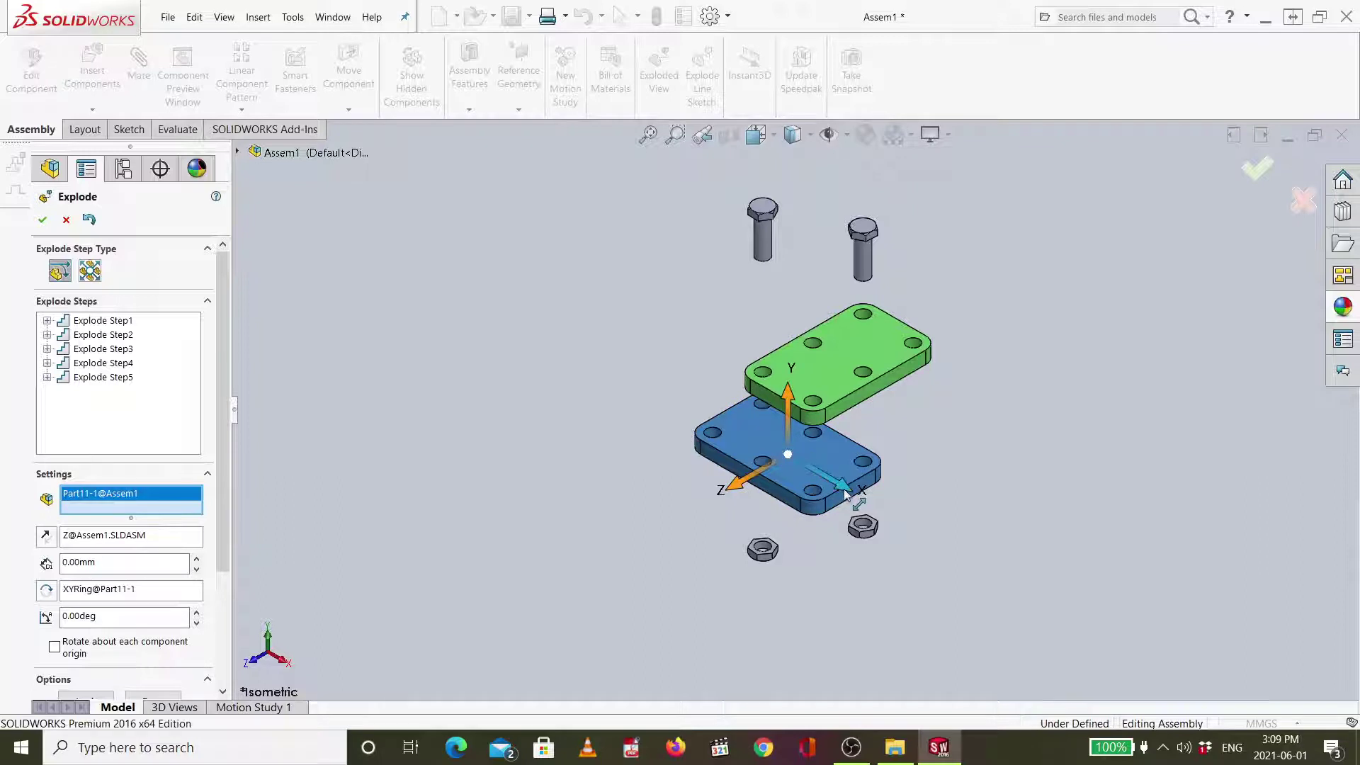
drag(844, 494, 802, 461)
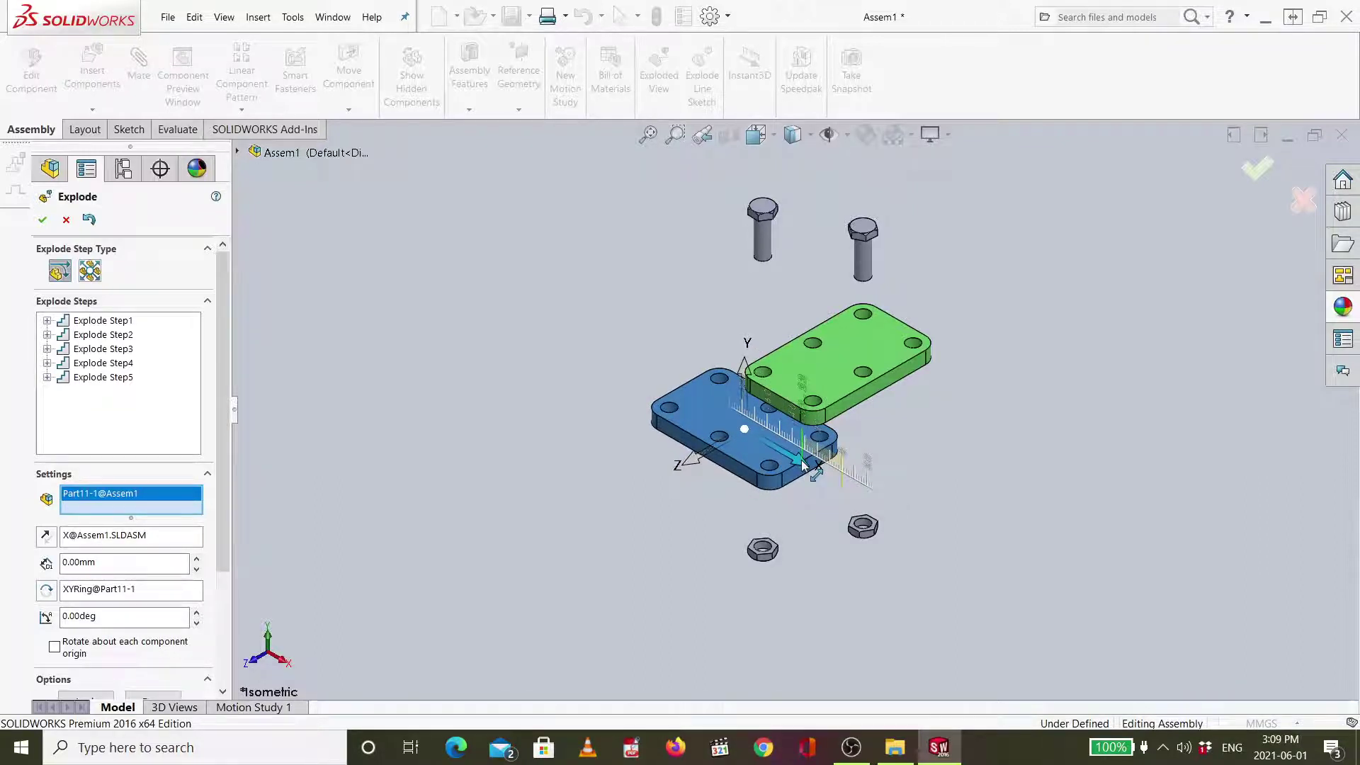
drag(802, 461, 801, 460)
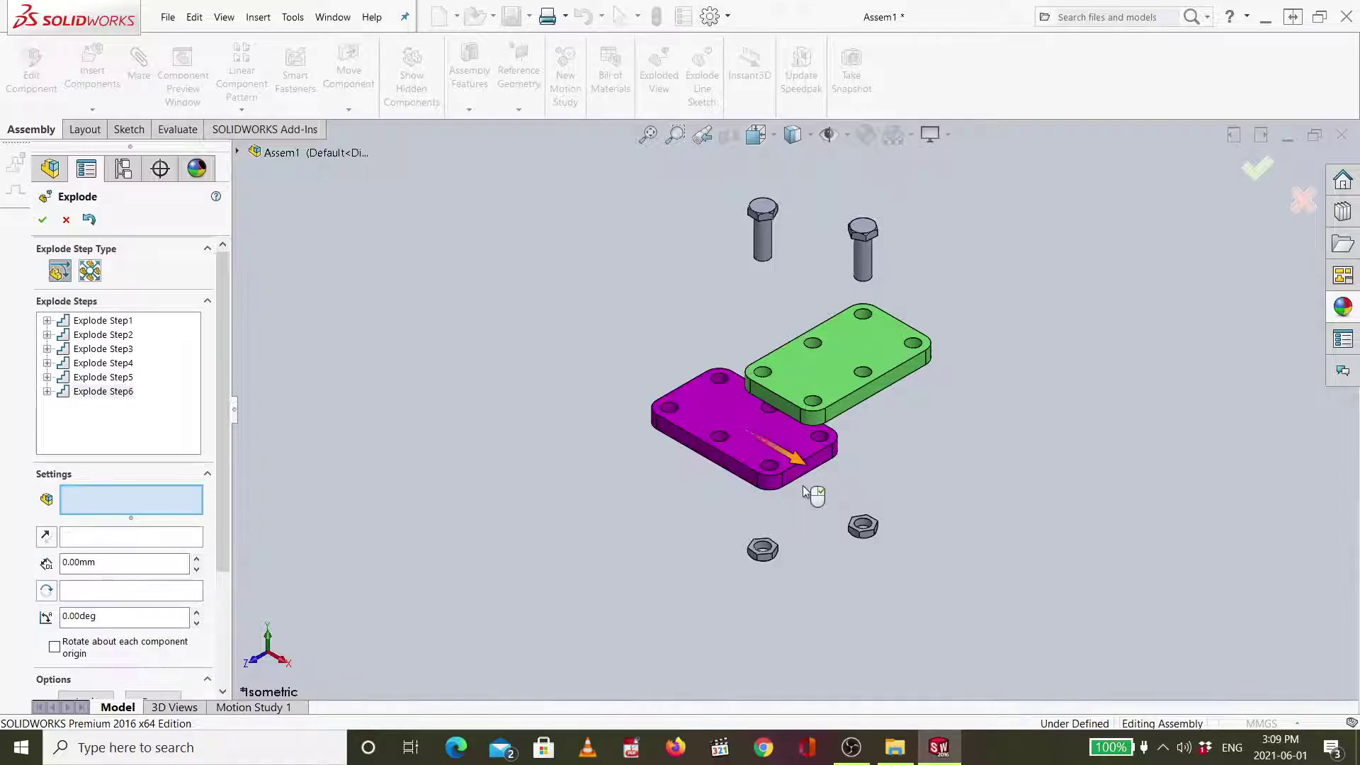
click(111, 393)
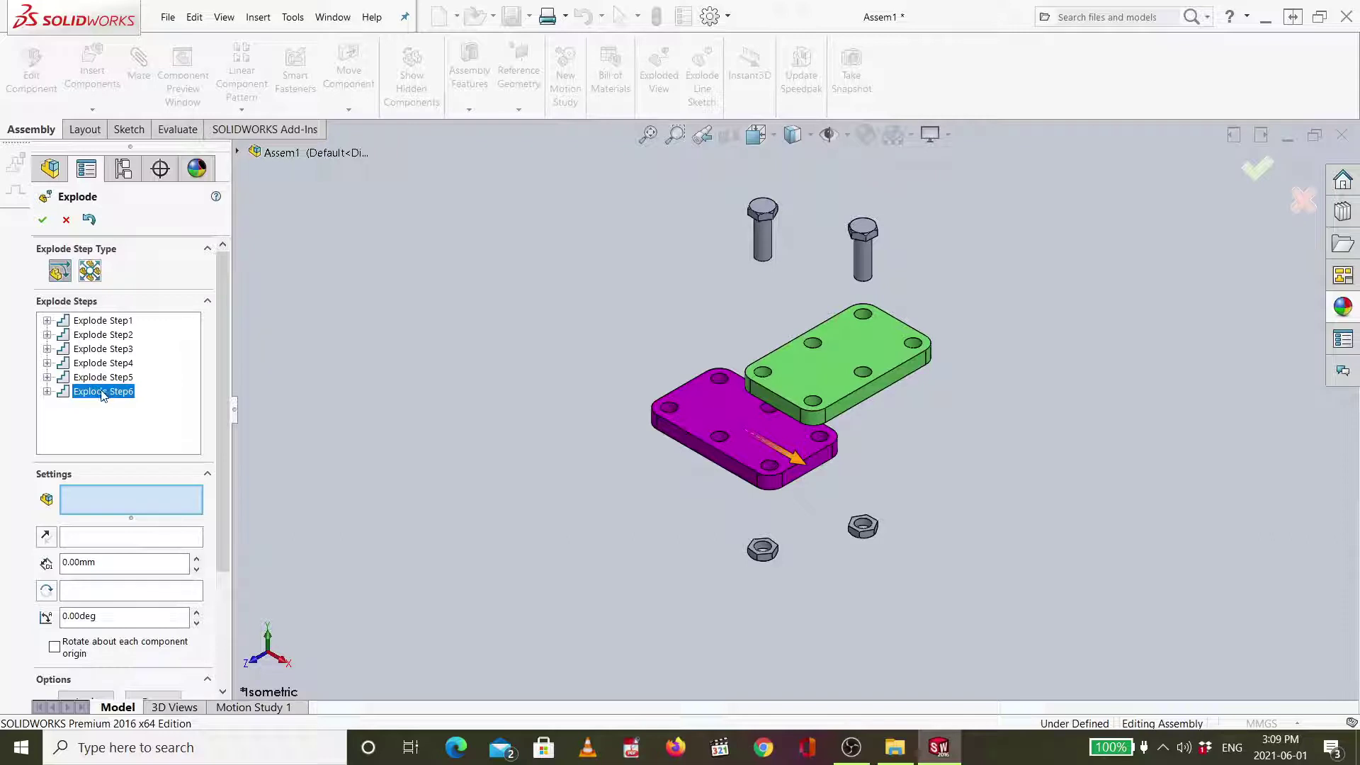
right_click(103, 394)
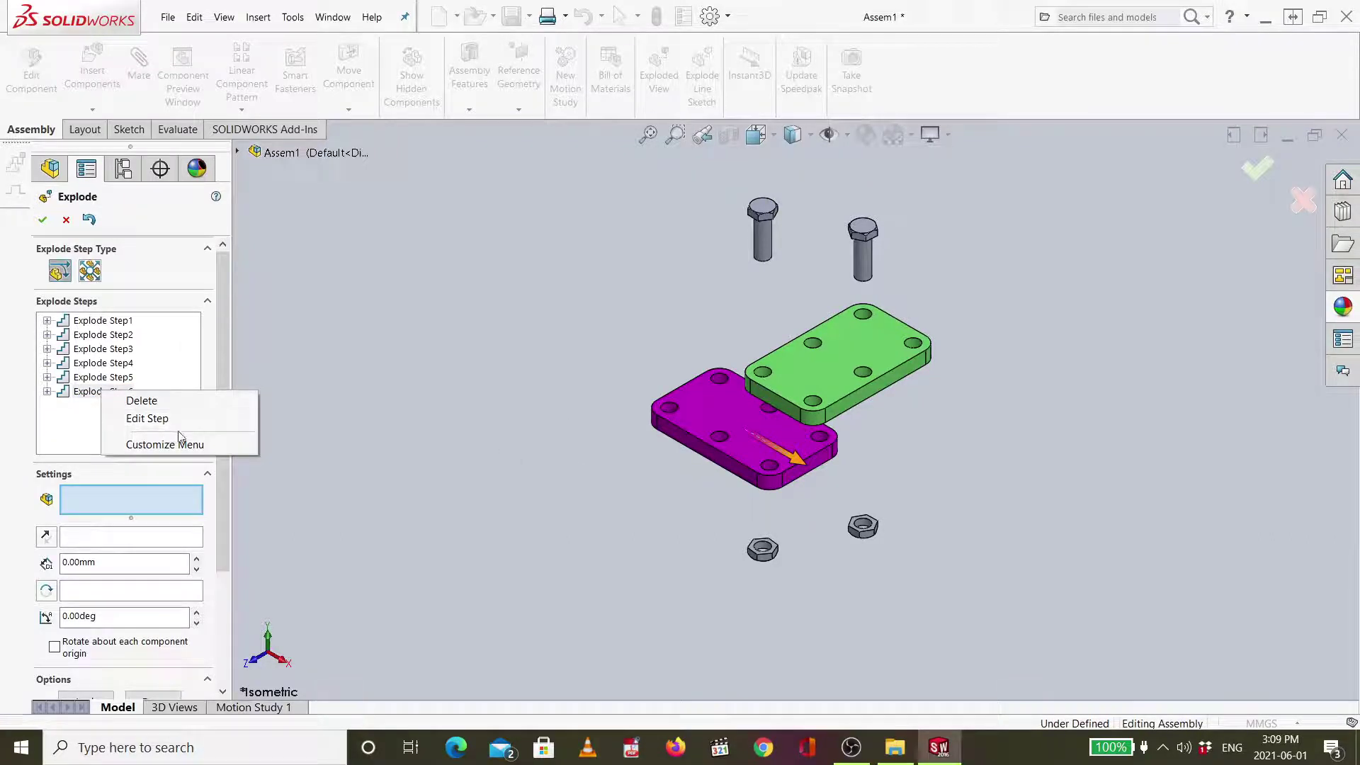
click(1174, 265)
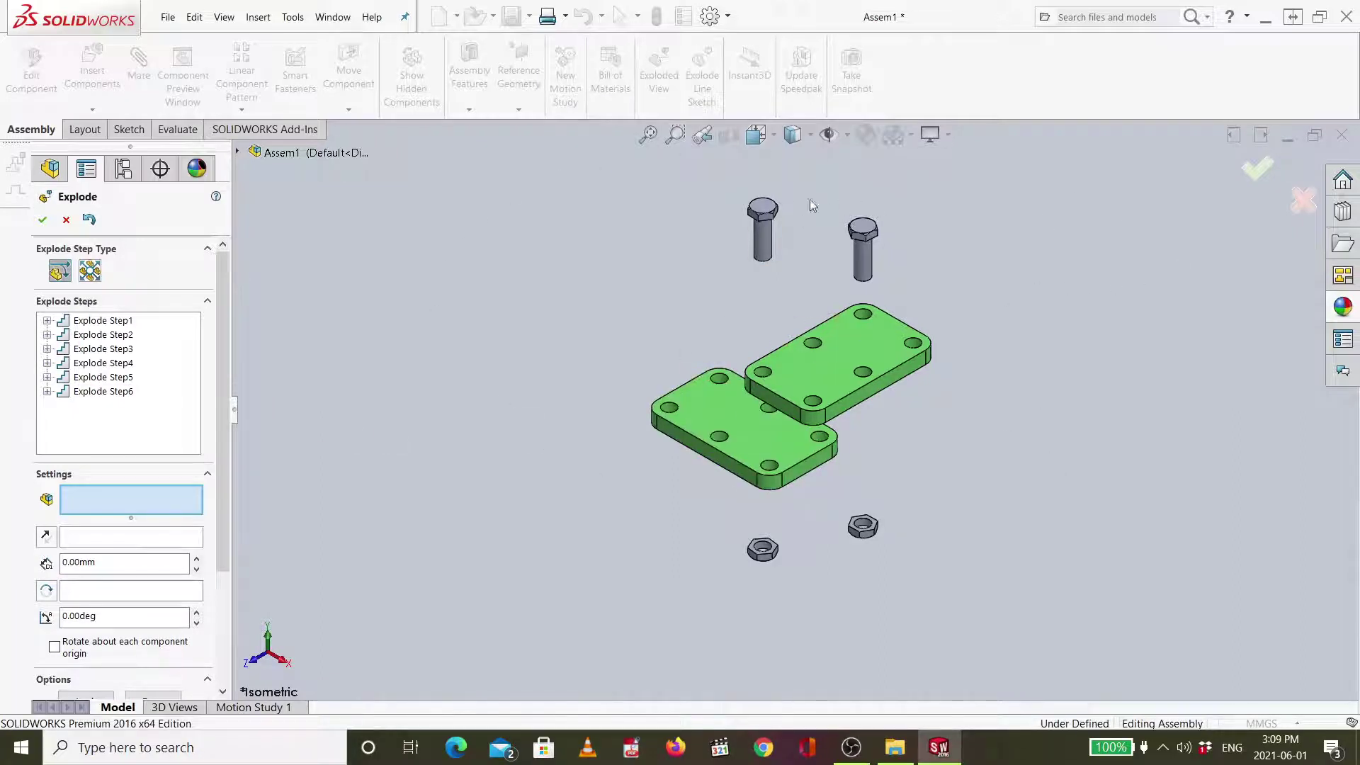
click(1257, 170)
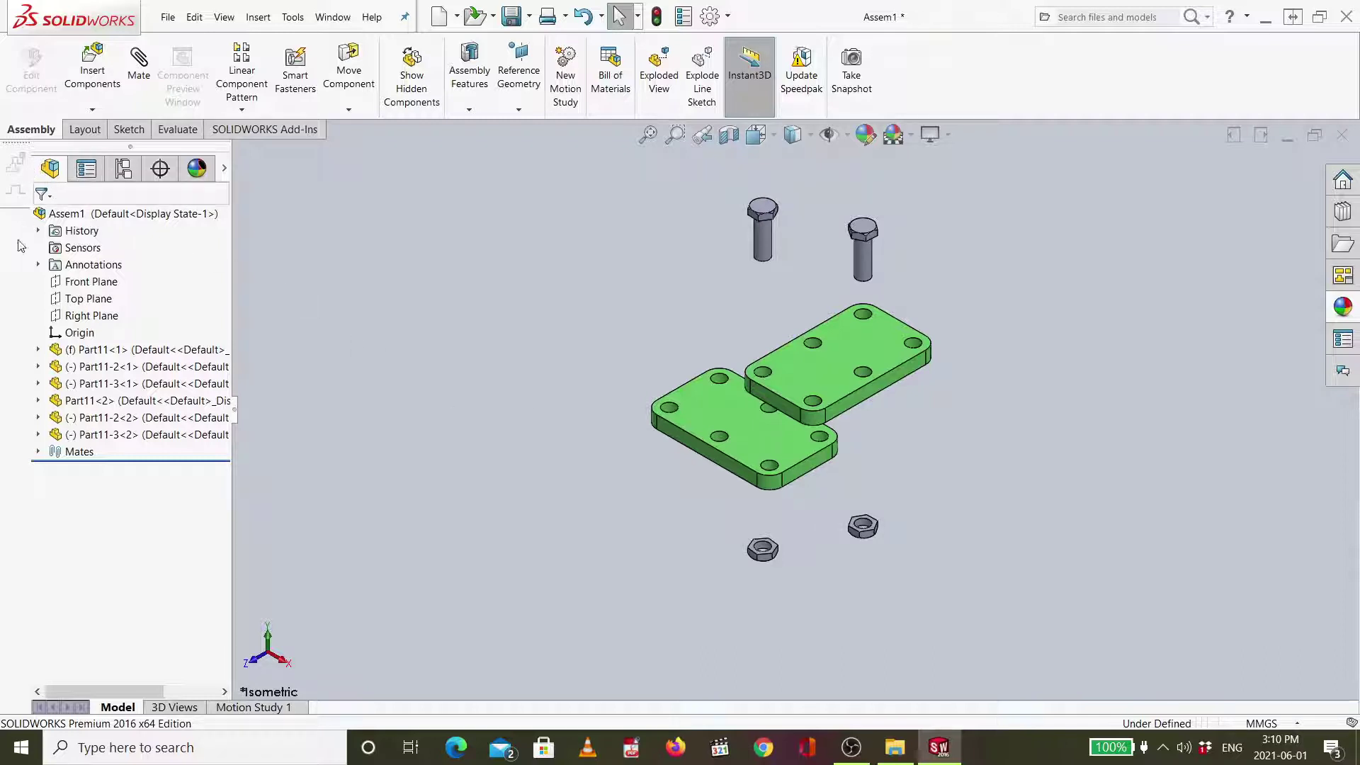
Find ExplView1 under the assembly's Default configuration and toggle it repeatedly between collapsed and exploded.
click(124, 170)
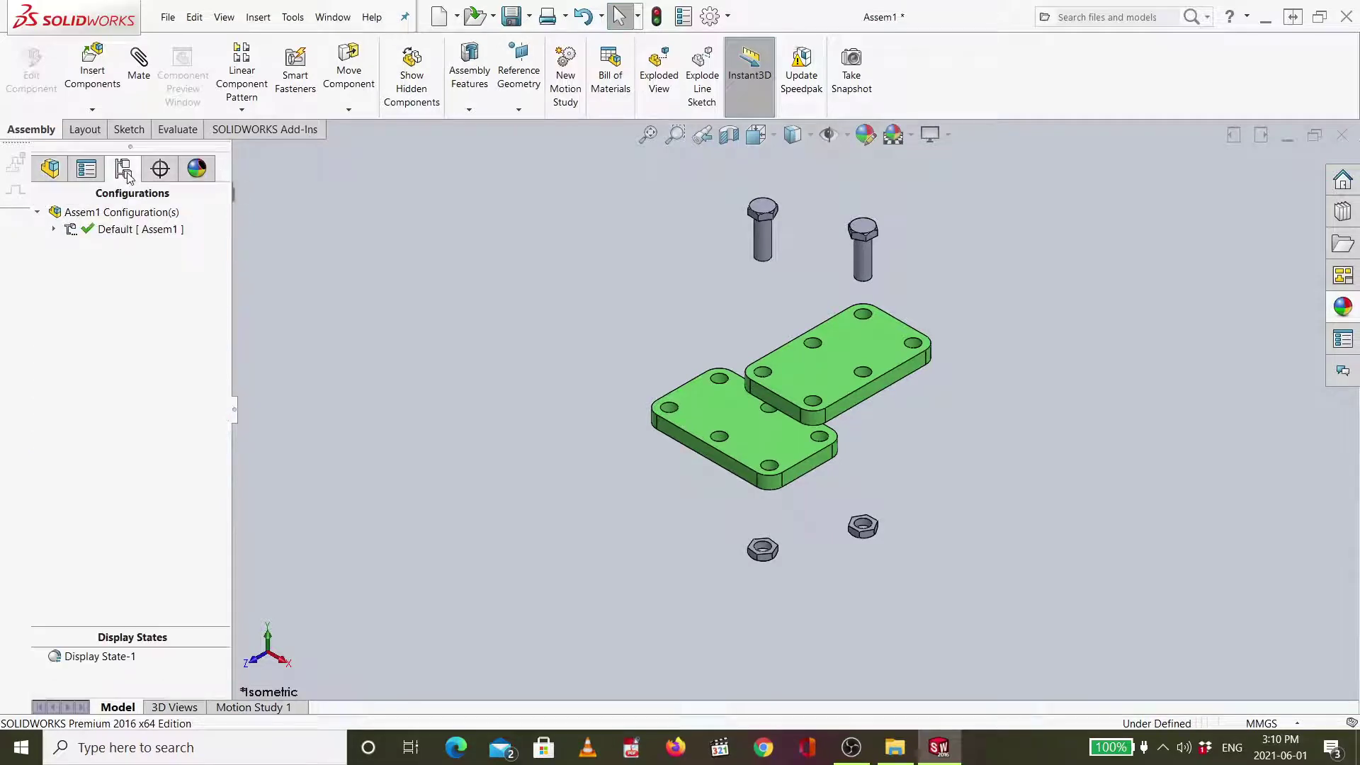
click(54, 229)
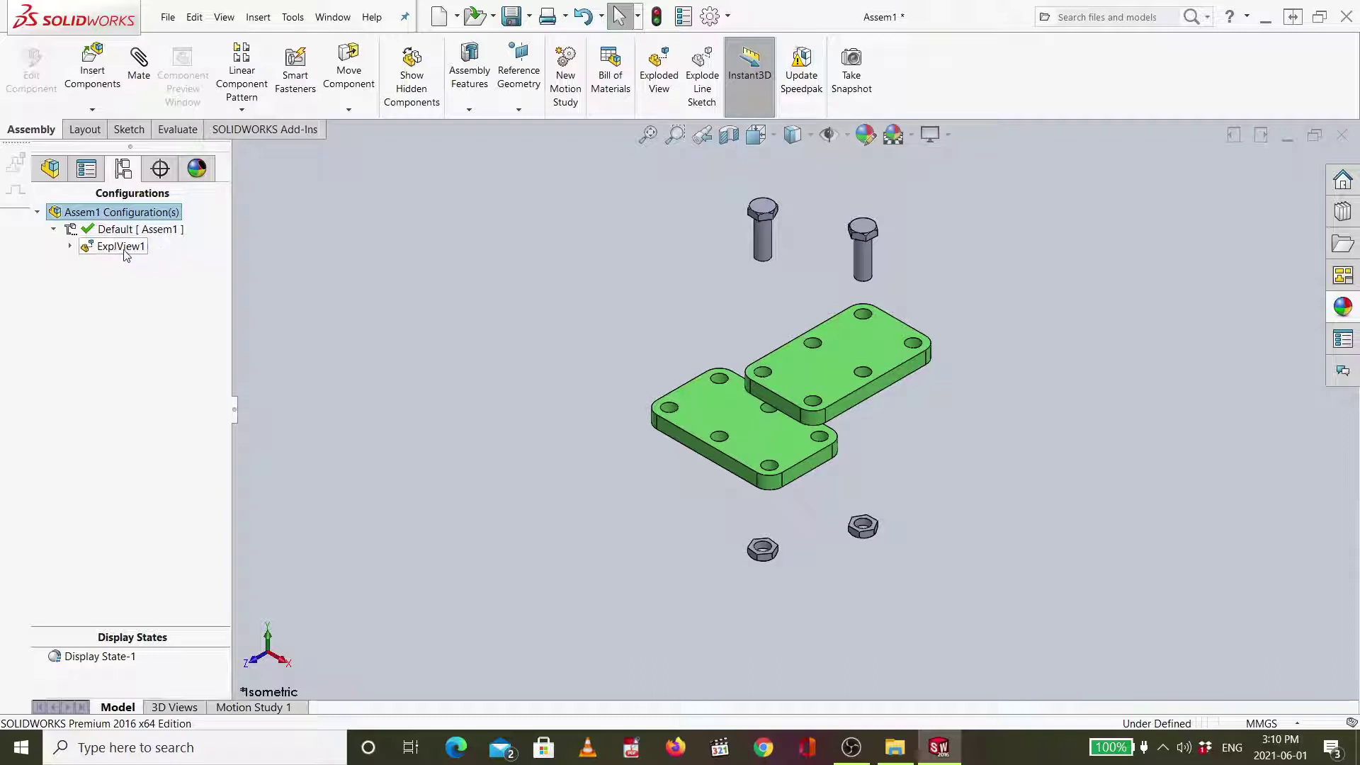
double_click(120, 247)
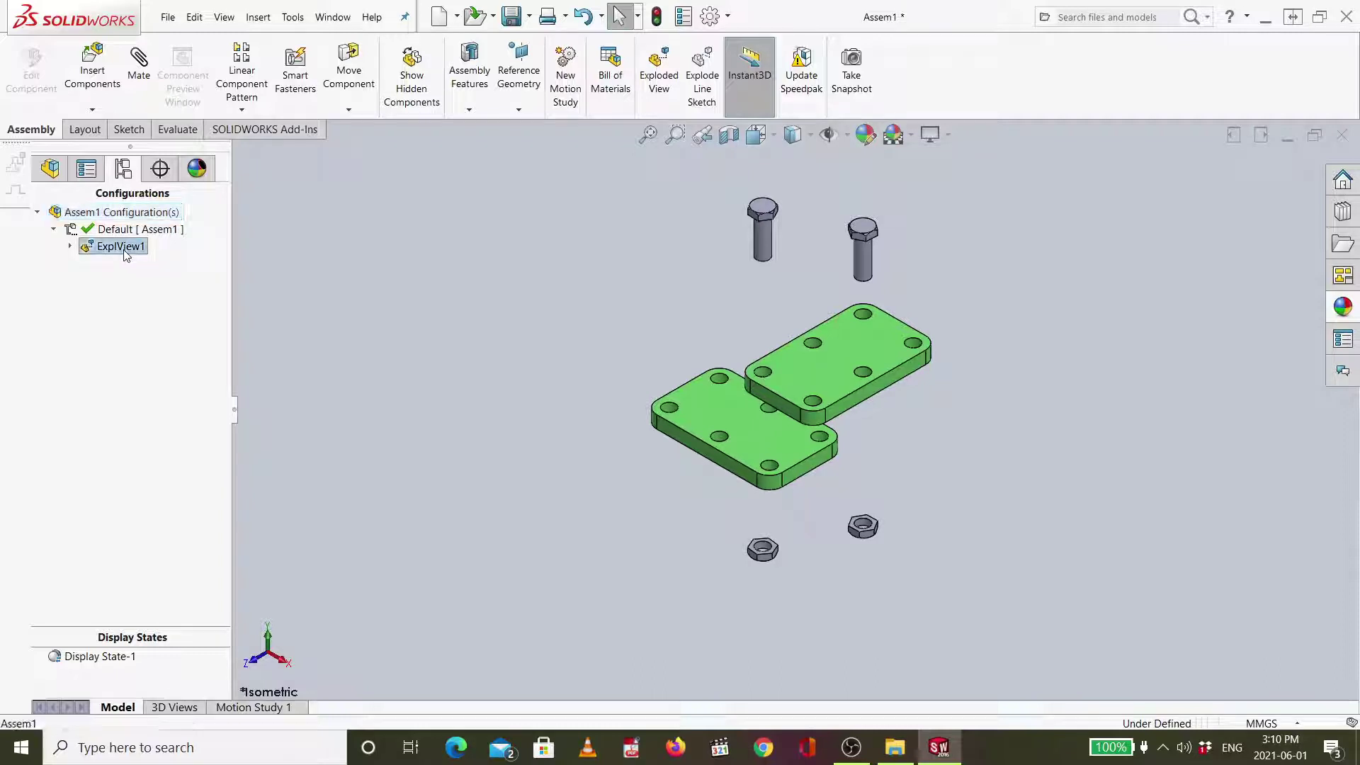
double_click(120, 247)
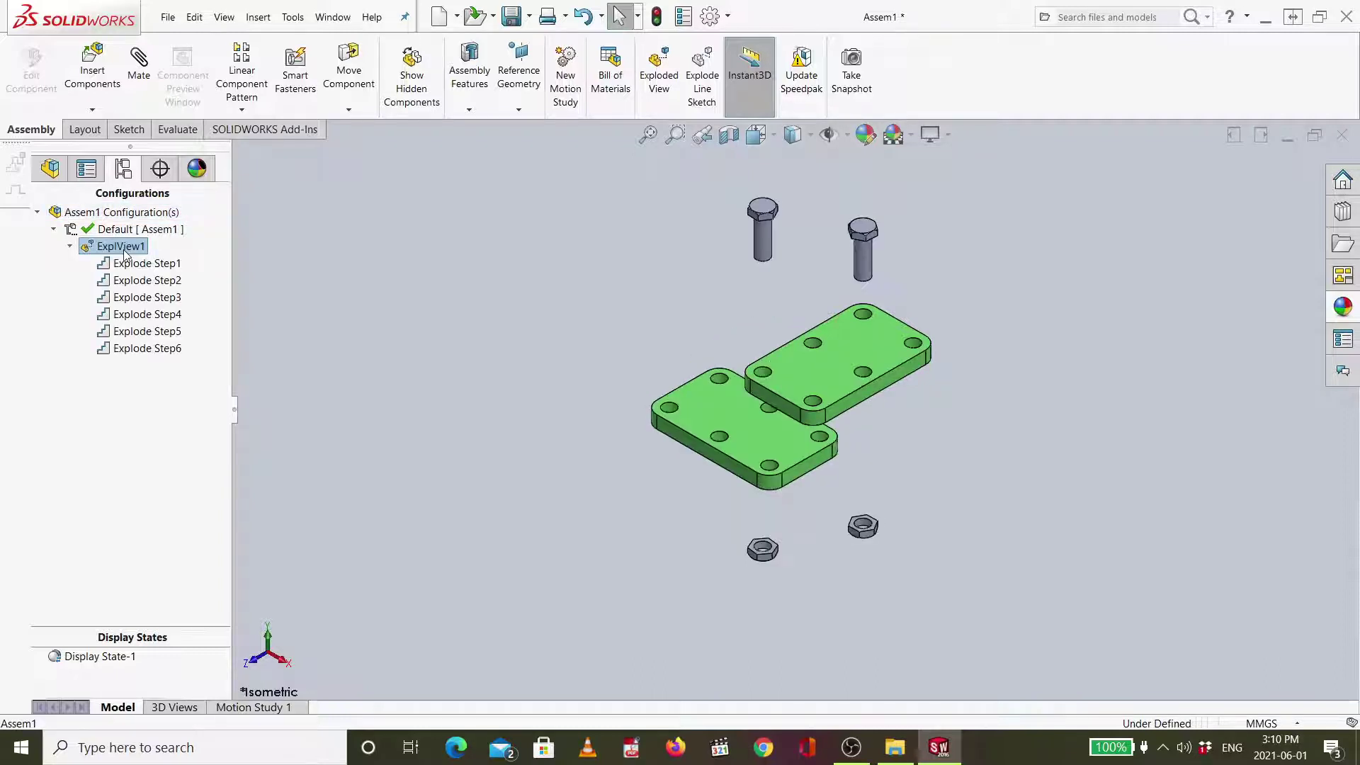
double_click(122, 248)
double_click(122, 248)
double_click(121, 248)
double_click(122, 248)
double_click(121, 248)
double_click(121, 248)
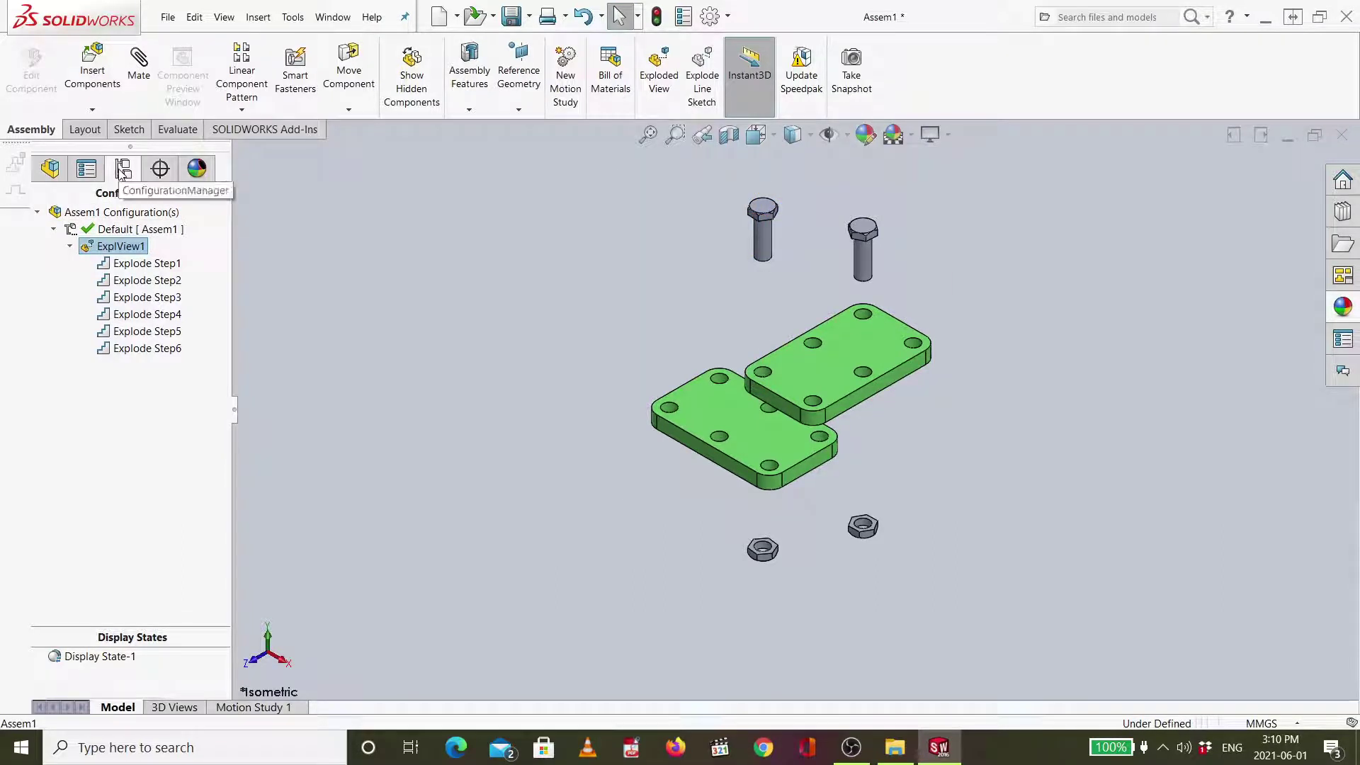
Play the animated collapse of ExplView1 in a loop and set the playback to double speed.
right_click(131, 253)
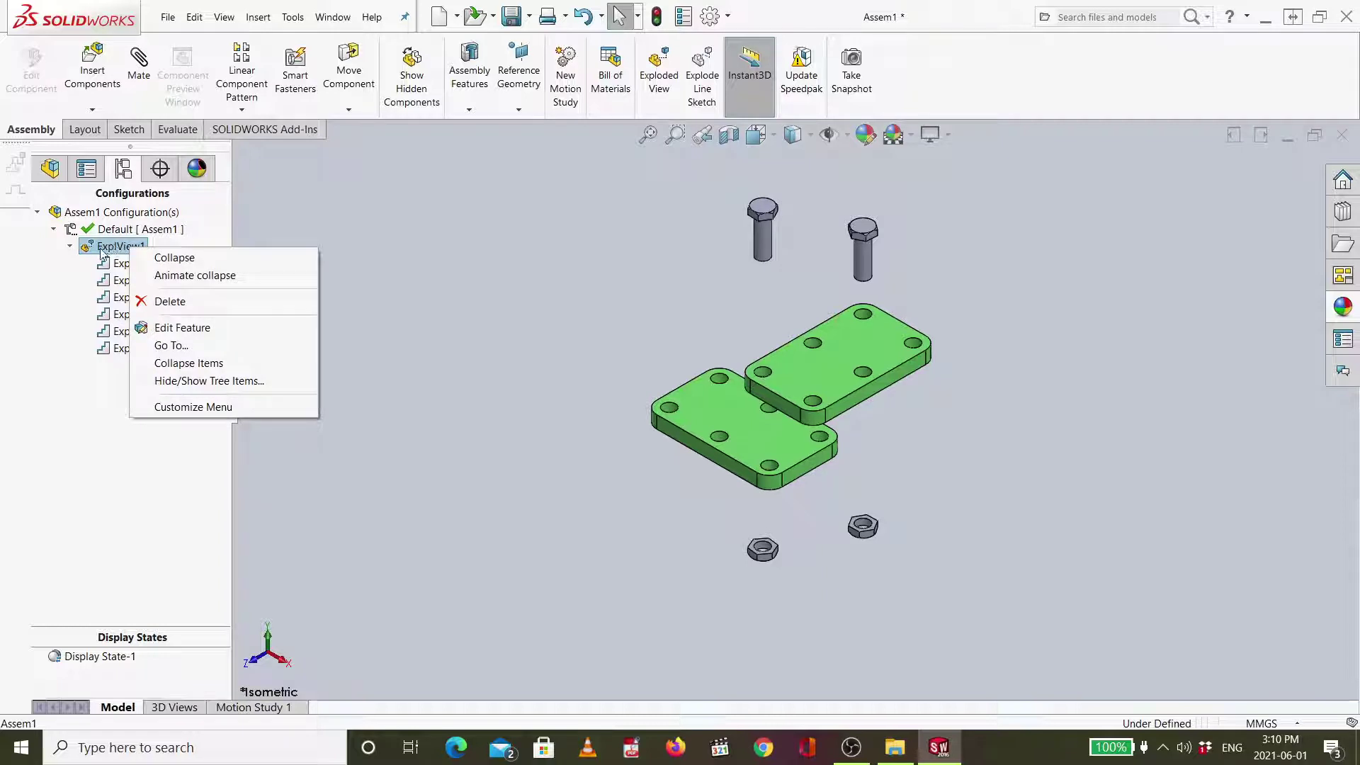
click(106, 253)
right_click(111, 253)
click(153, 277)
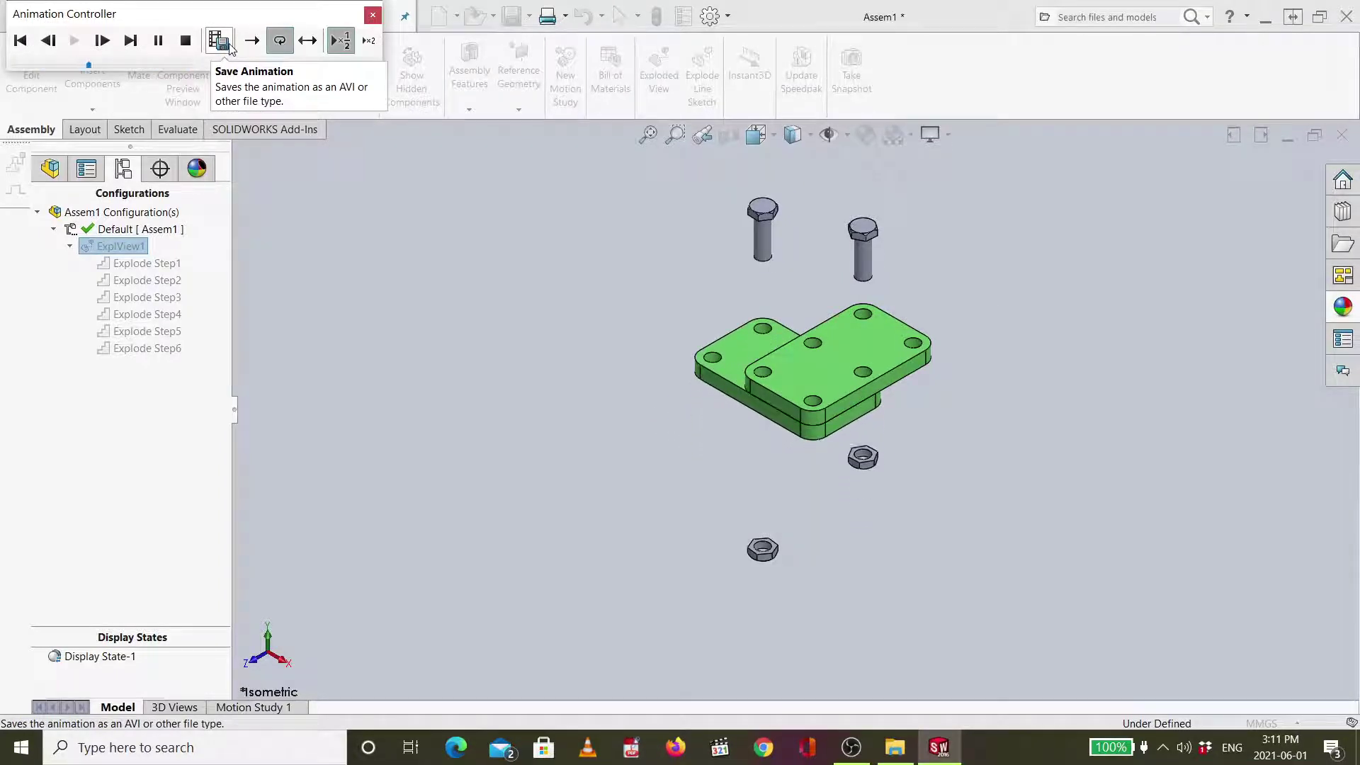
click(369, 40)
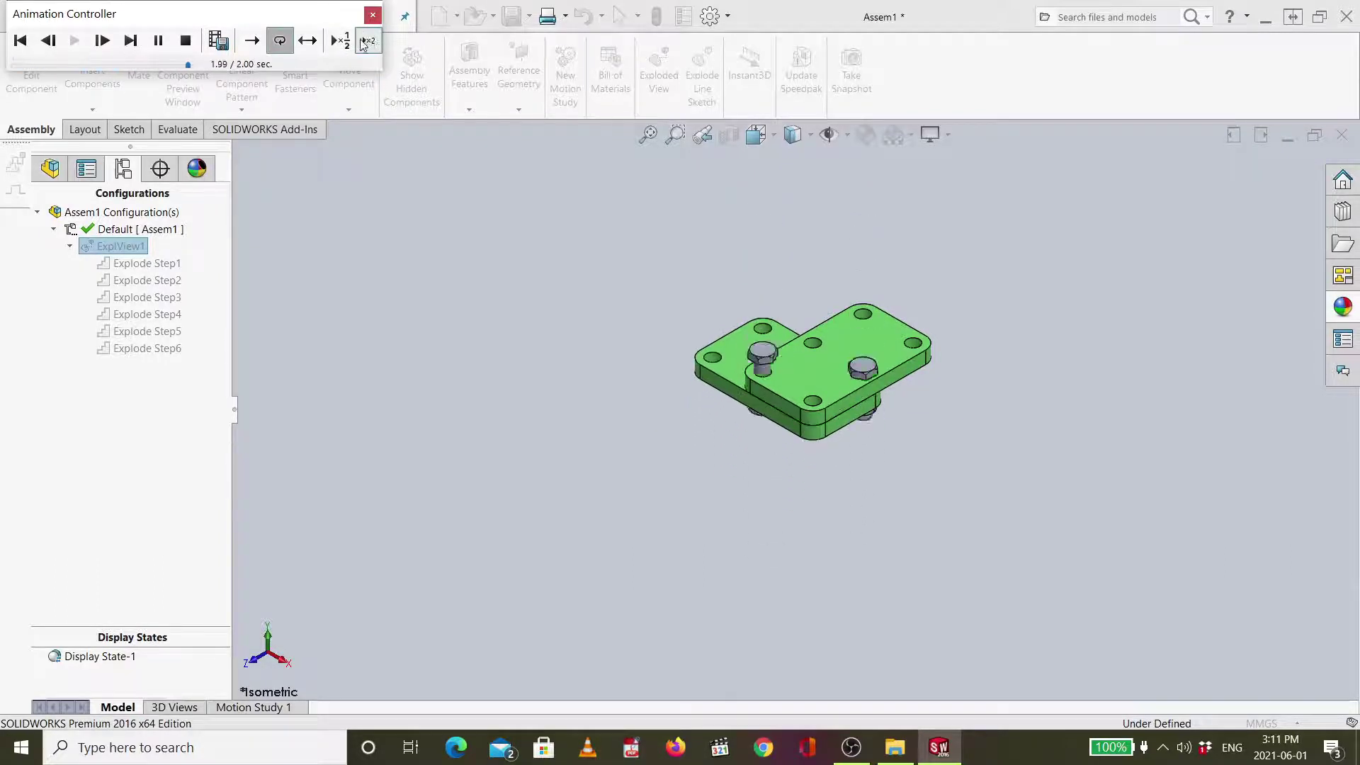
Play the explode animation at double speed and at half speed, and close the animation controller.
click(367, 41)
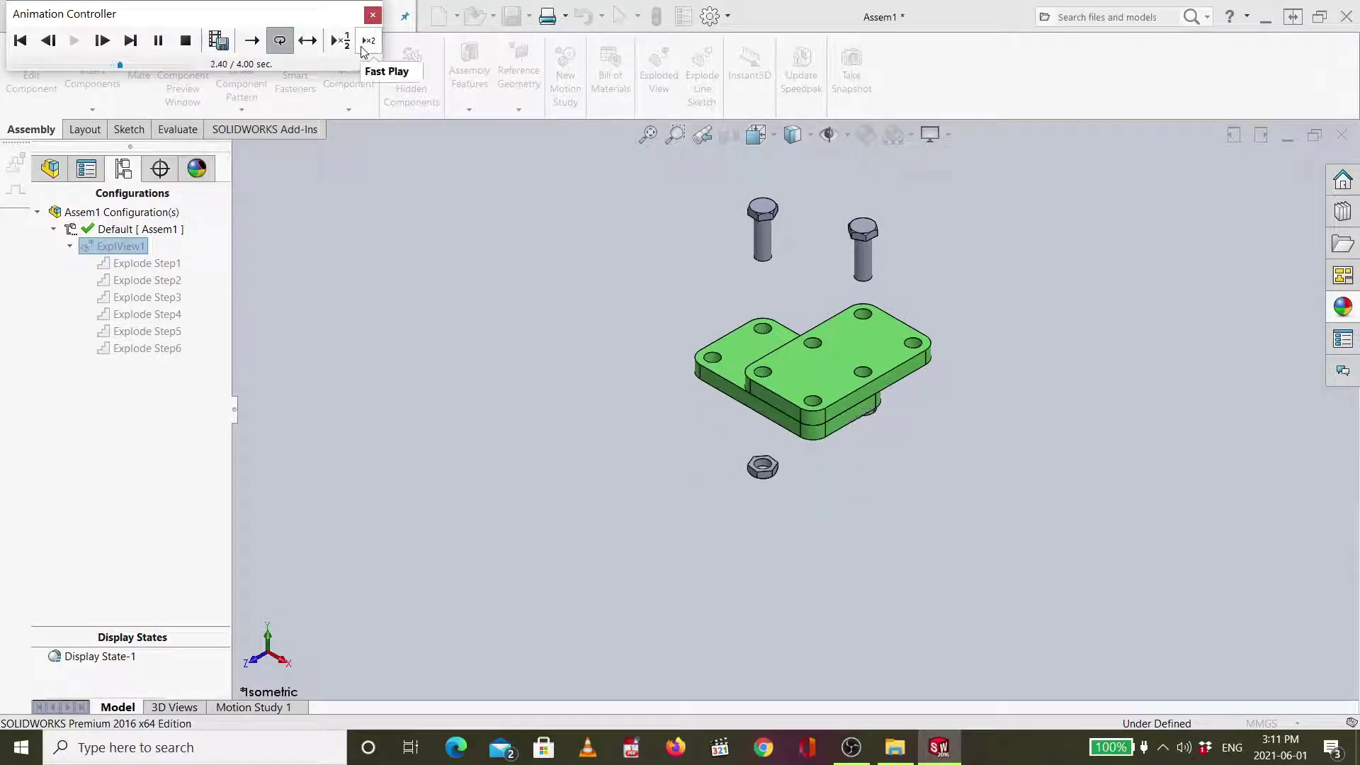
click(341, 40)
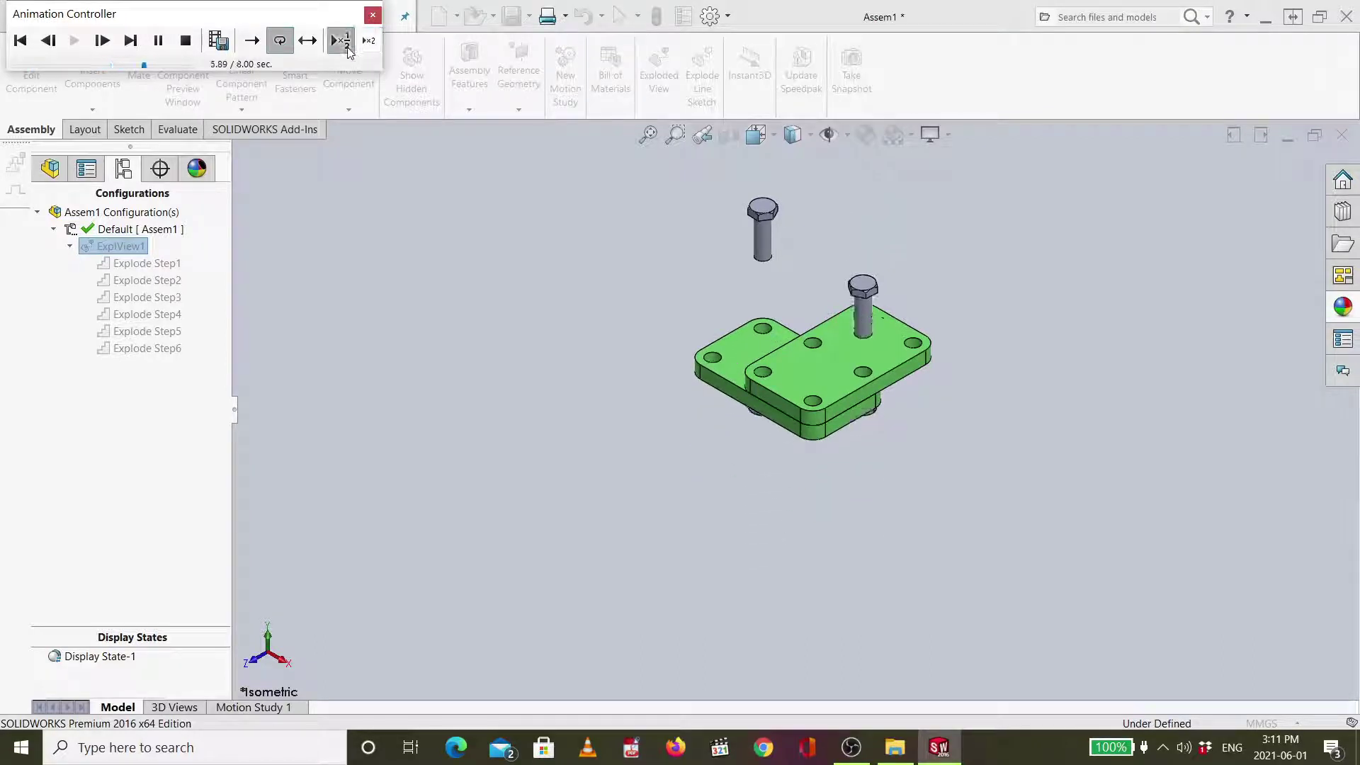
click(370, 17)
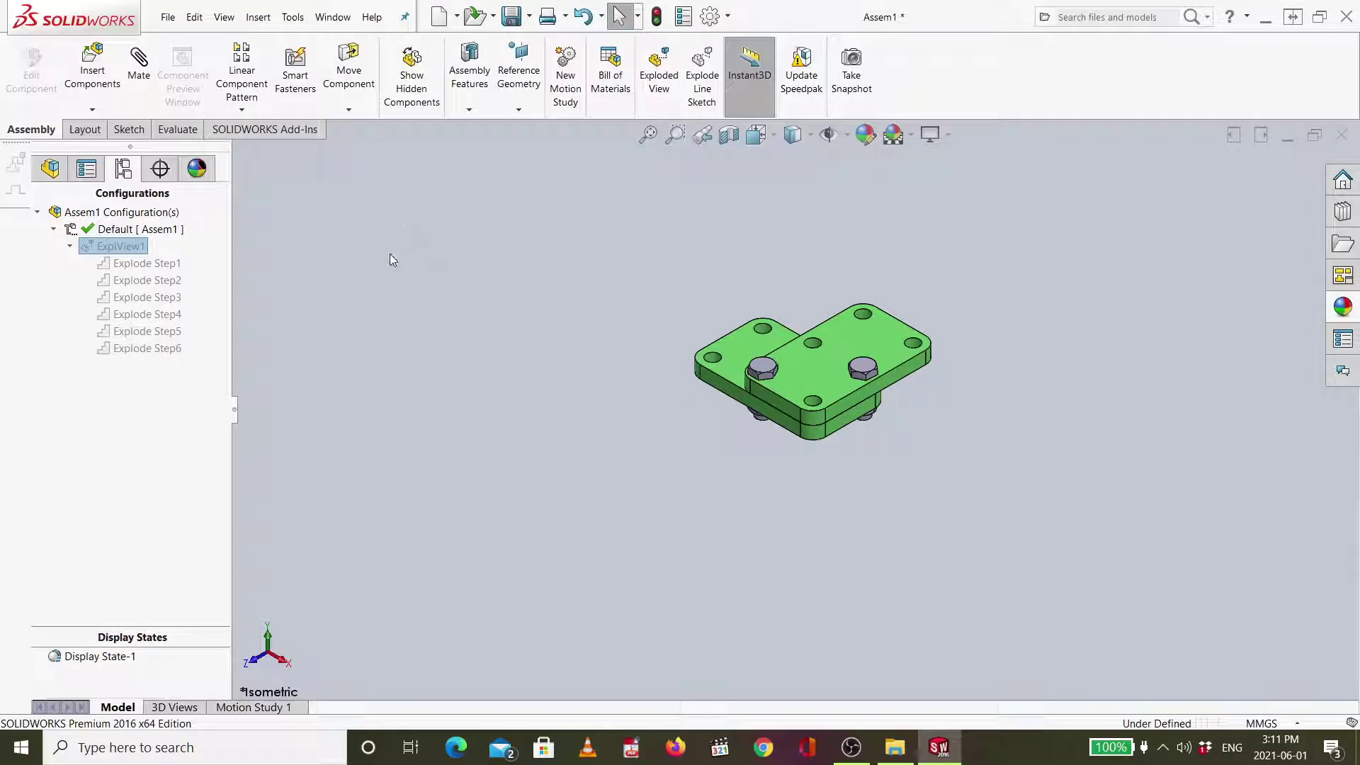
Explode the assembly with ExplView1 and collapse it again.
double_click(105, 247)
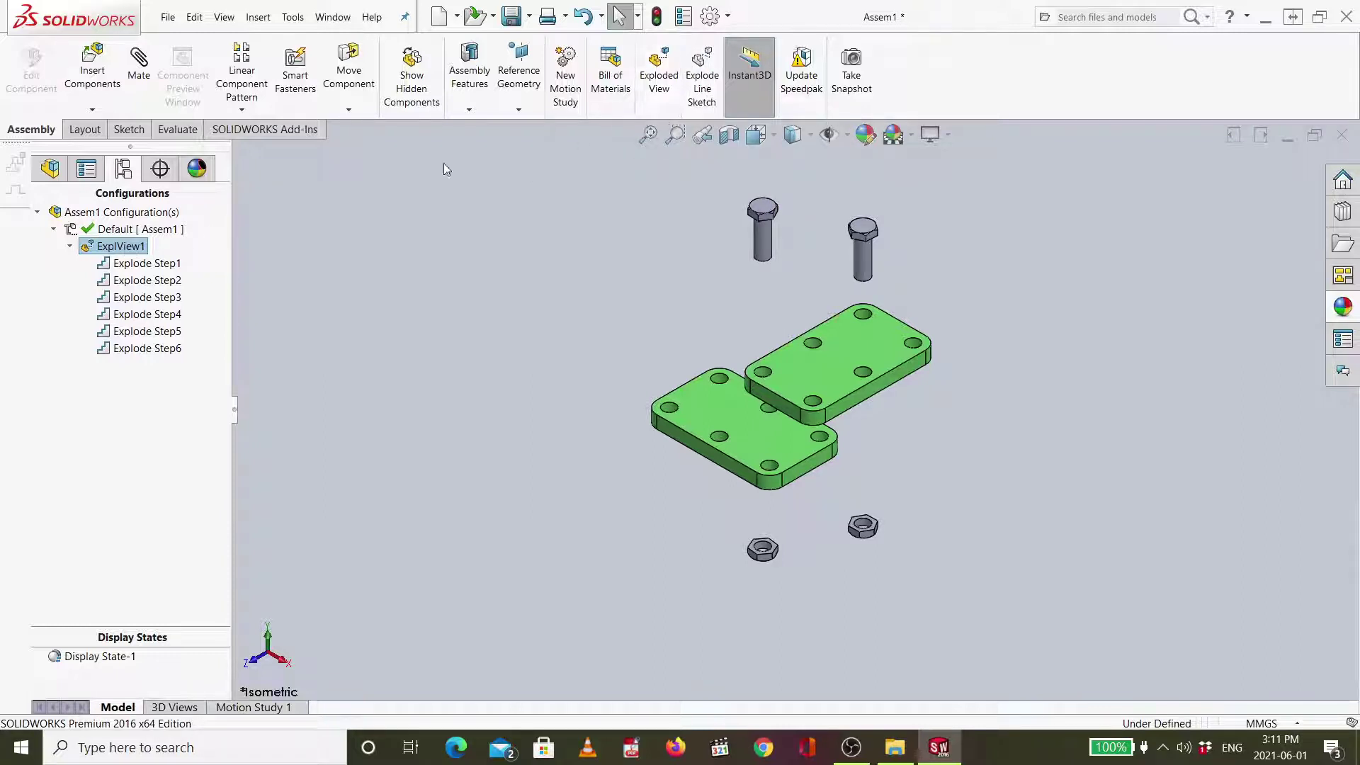
double_click(121, 246)
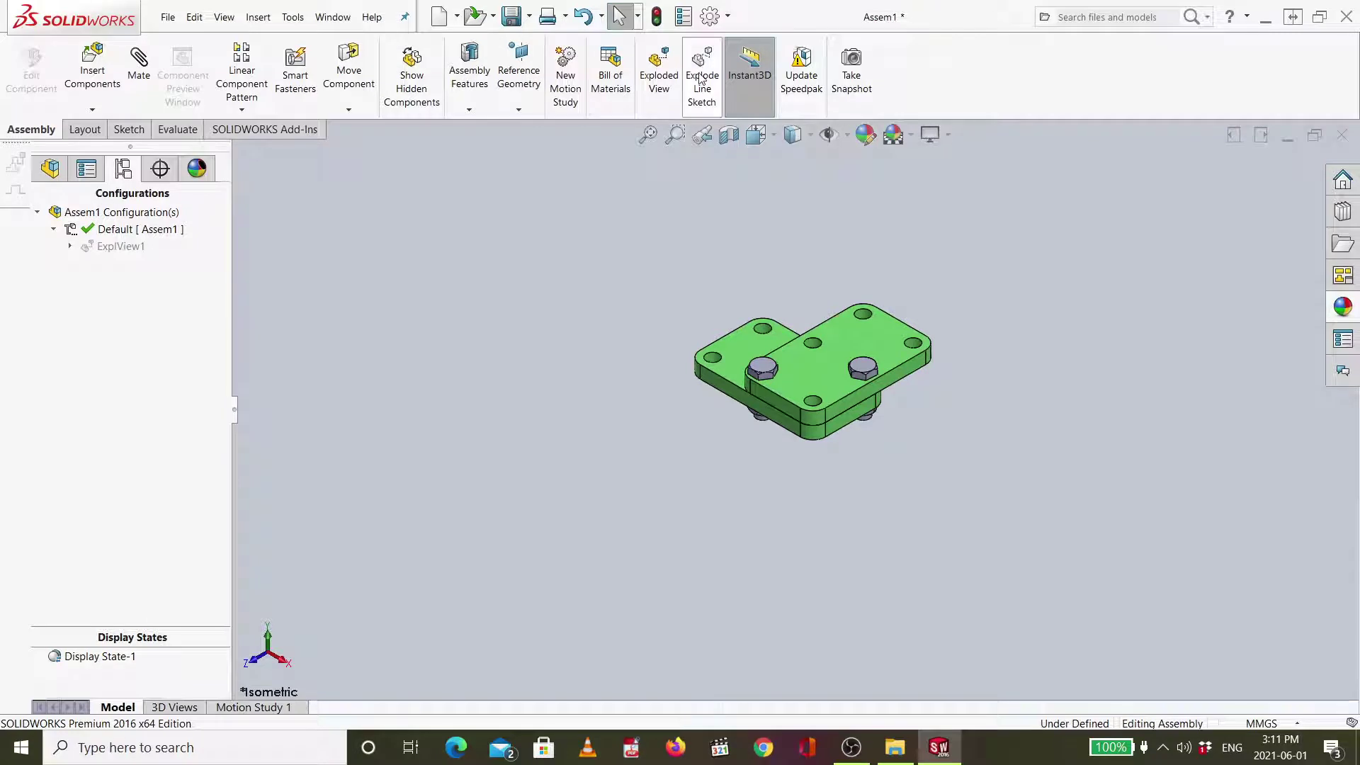
click(707, 97)
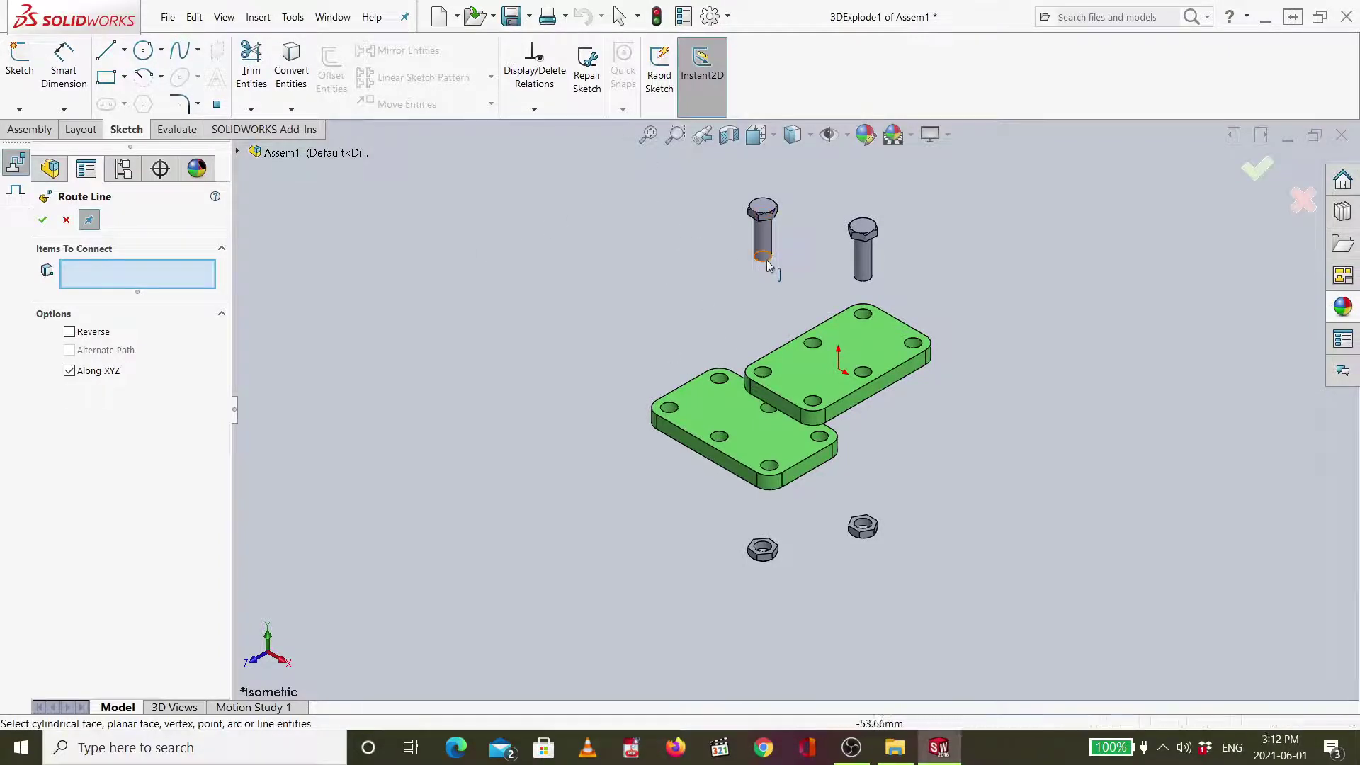
click(1304, 201)
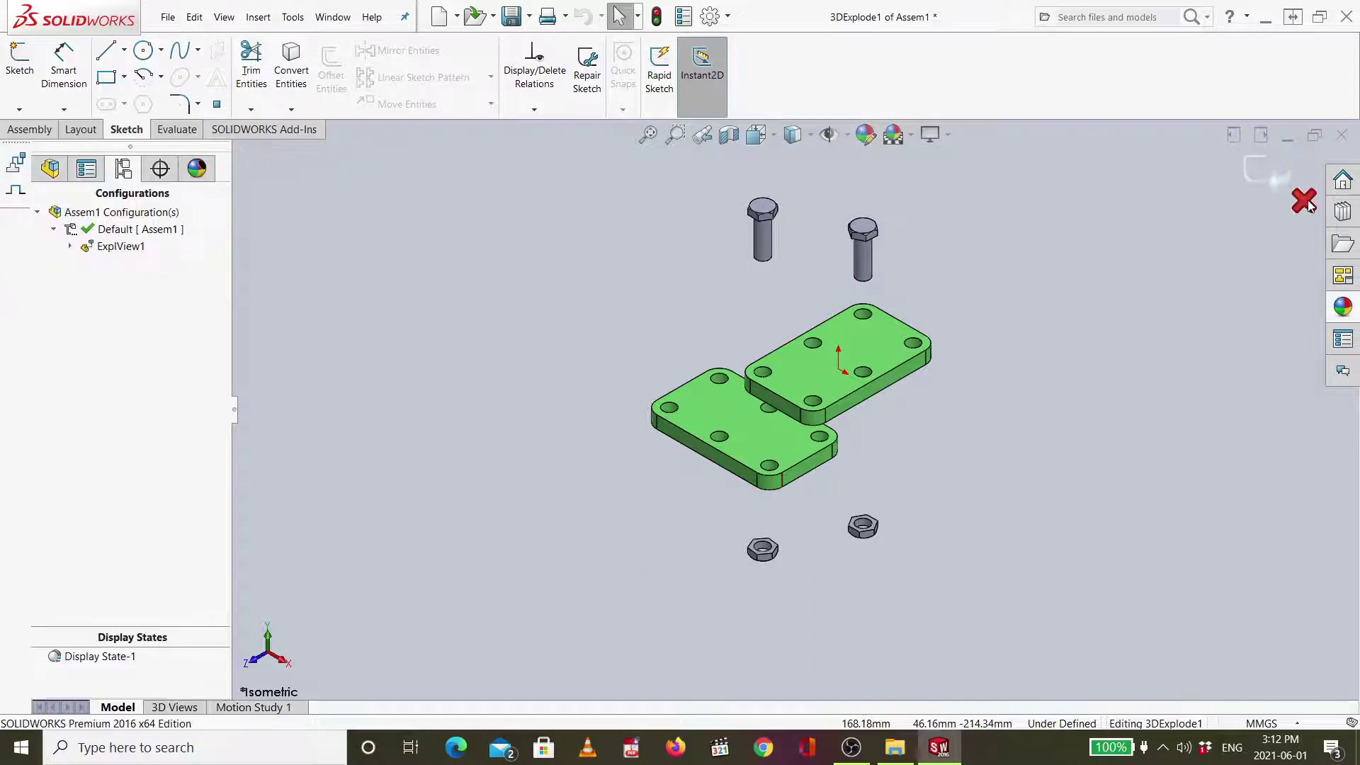
double_click(122, 248)
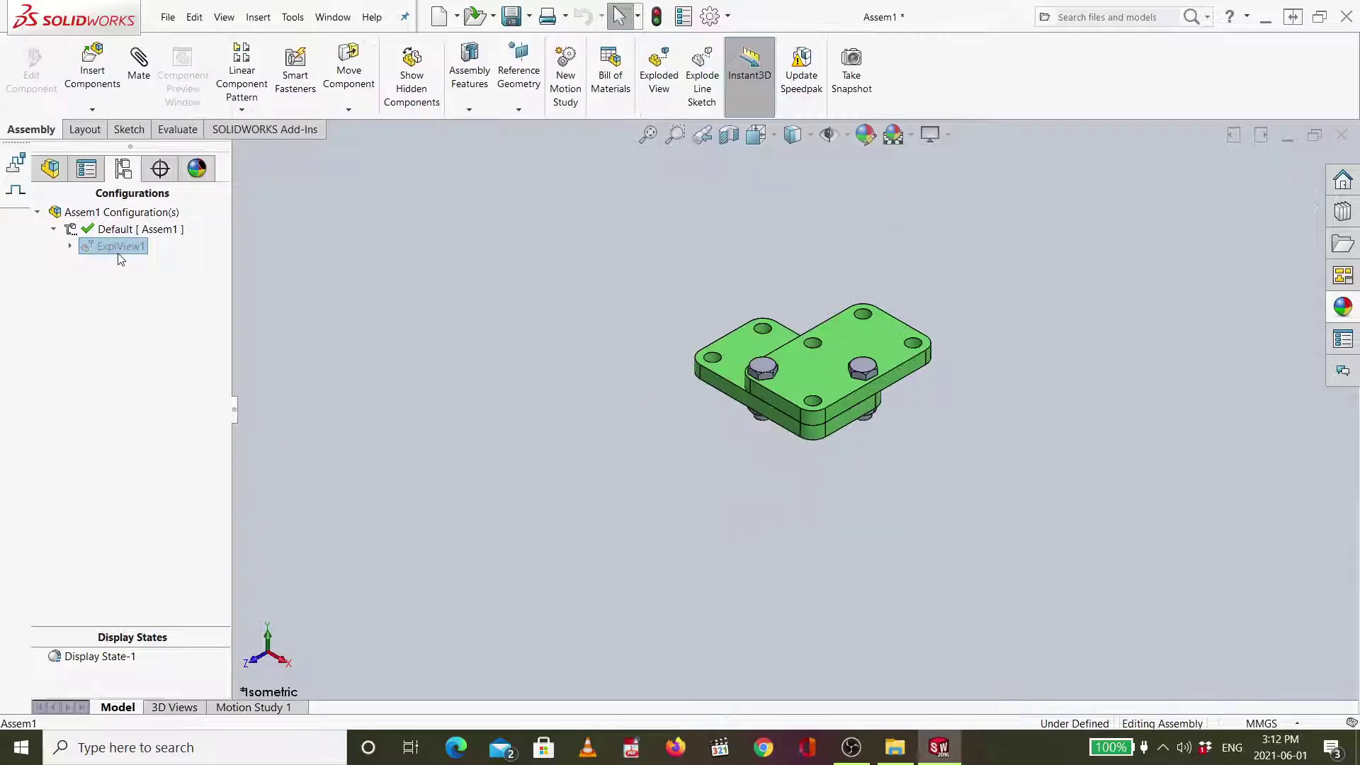
double_click(114, 250)
double_click(106, 249)
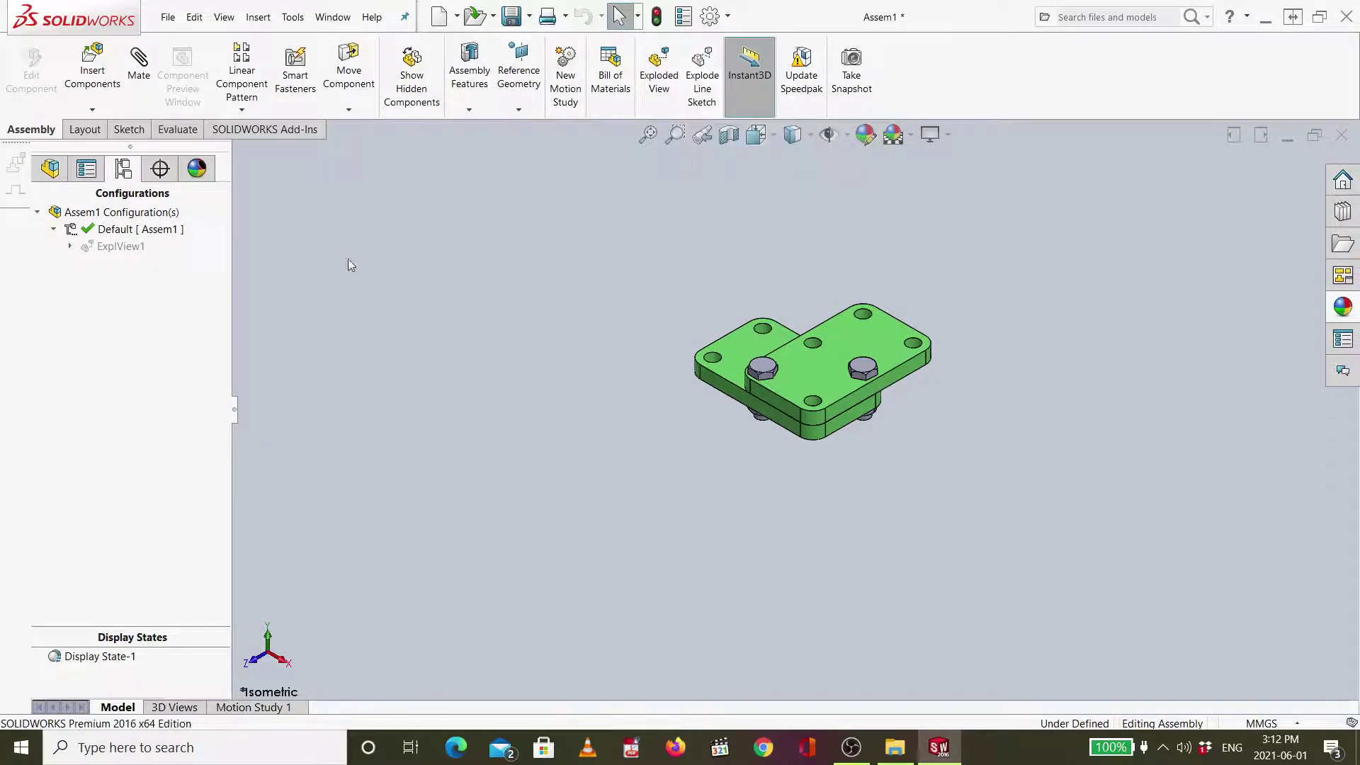
click(695, 104)
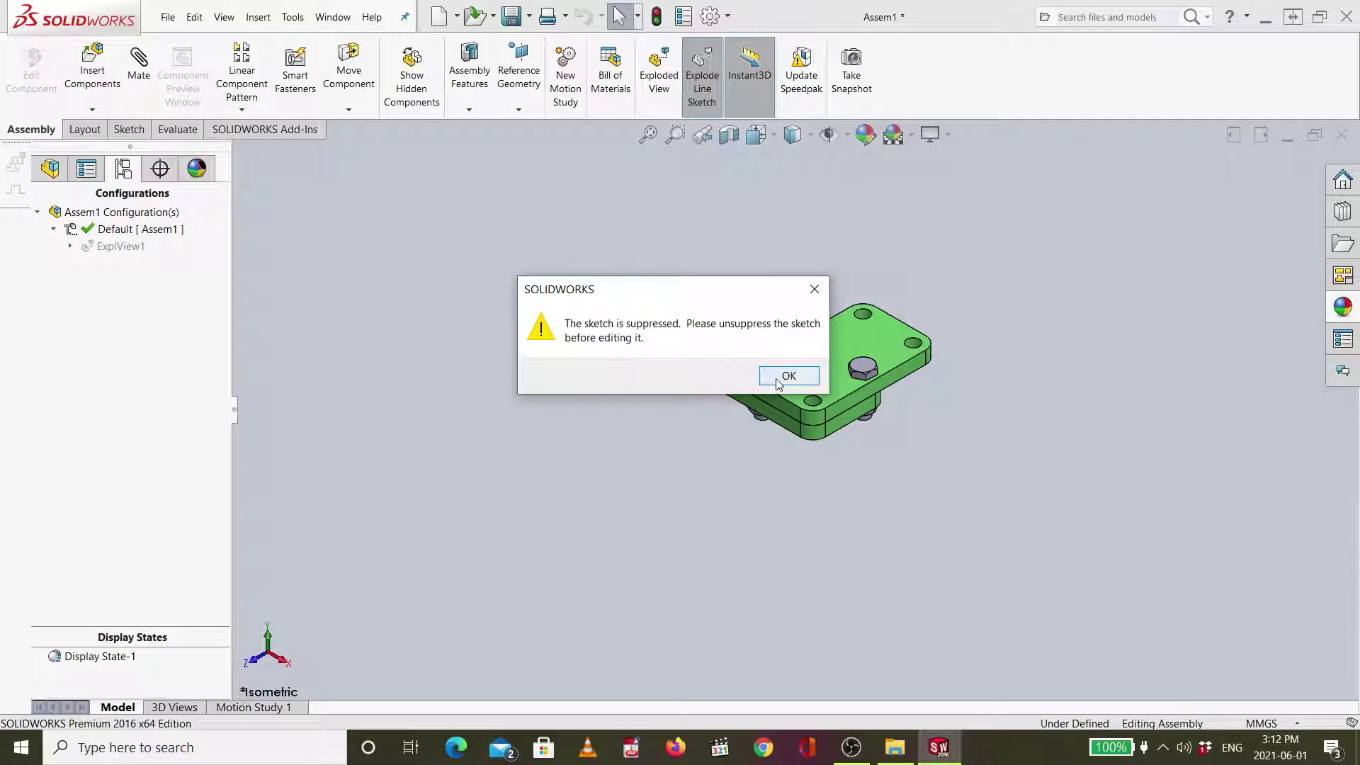
click(781, 376)
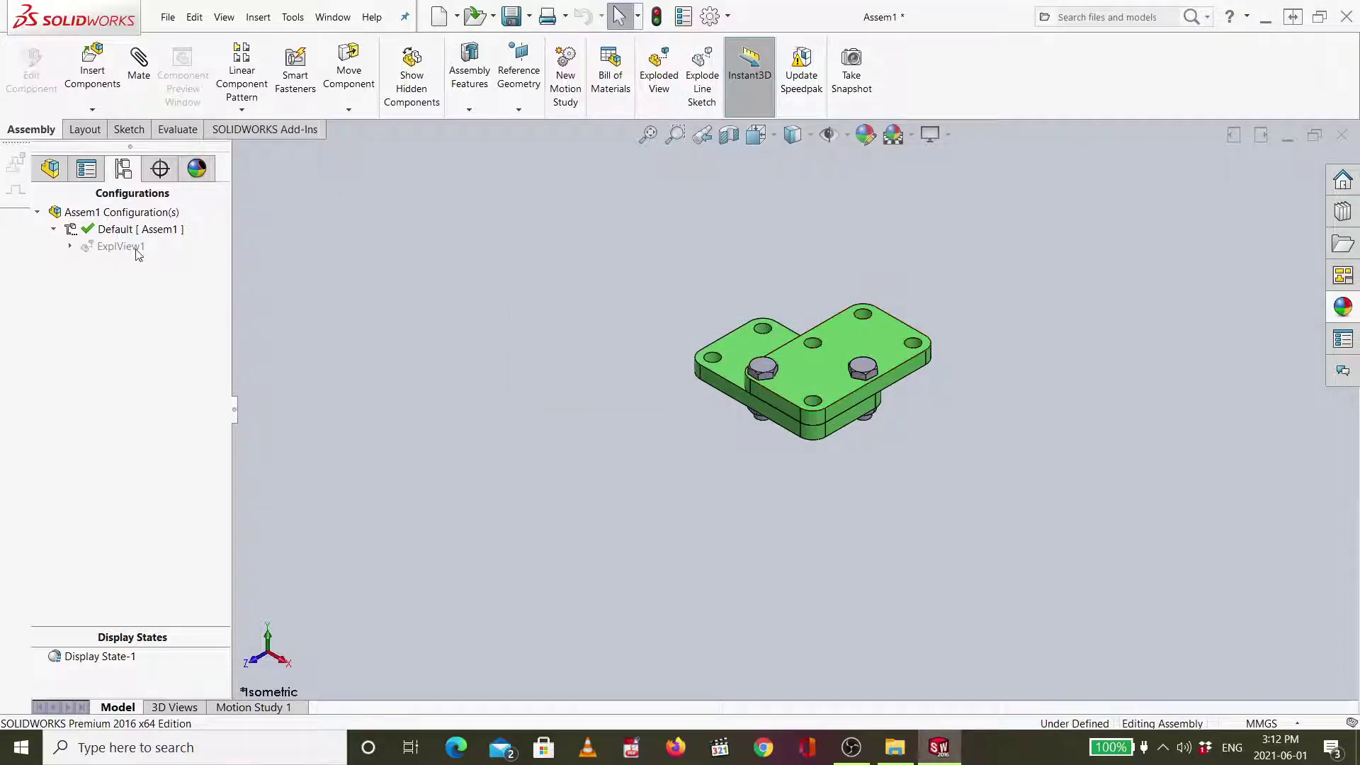
Explode the assembly and add an explode route line from the left bolt through one hole in each plate to the left nut.
double_click(114, 248)
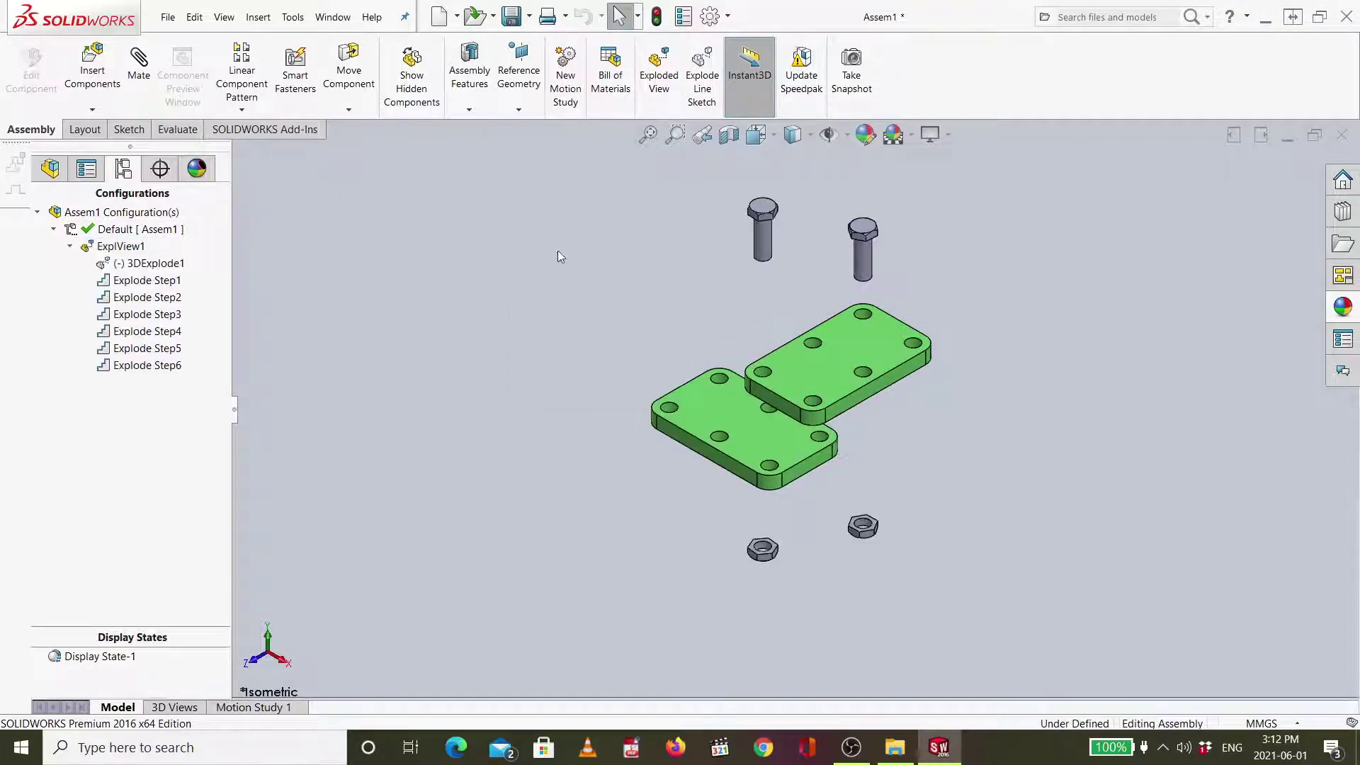
click(711, 80)
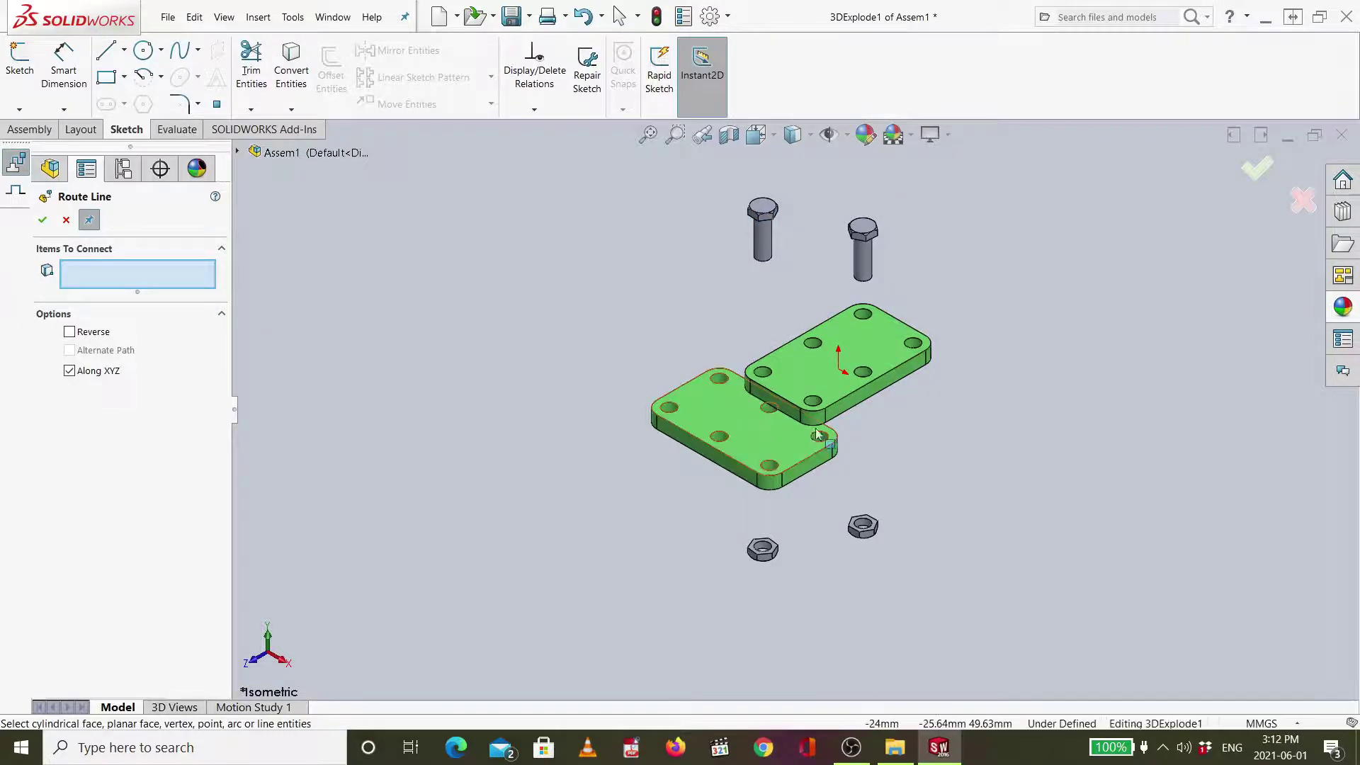
scroll(764, 266, down, 2)
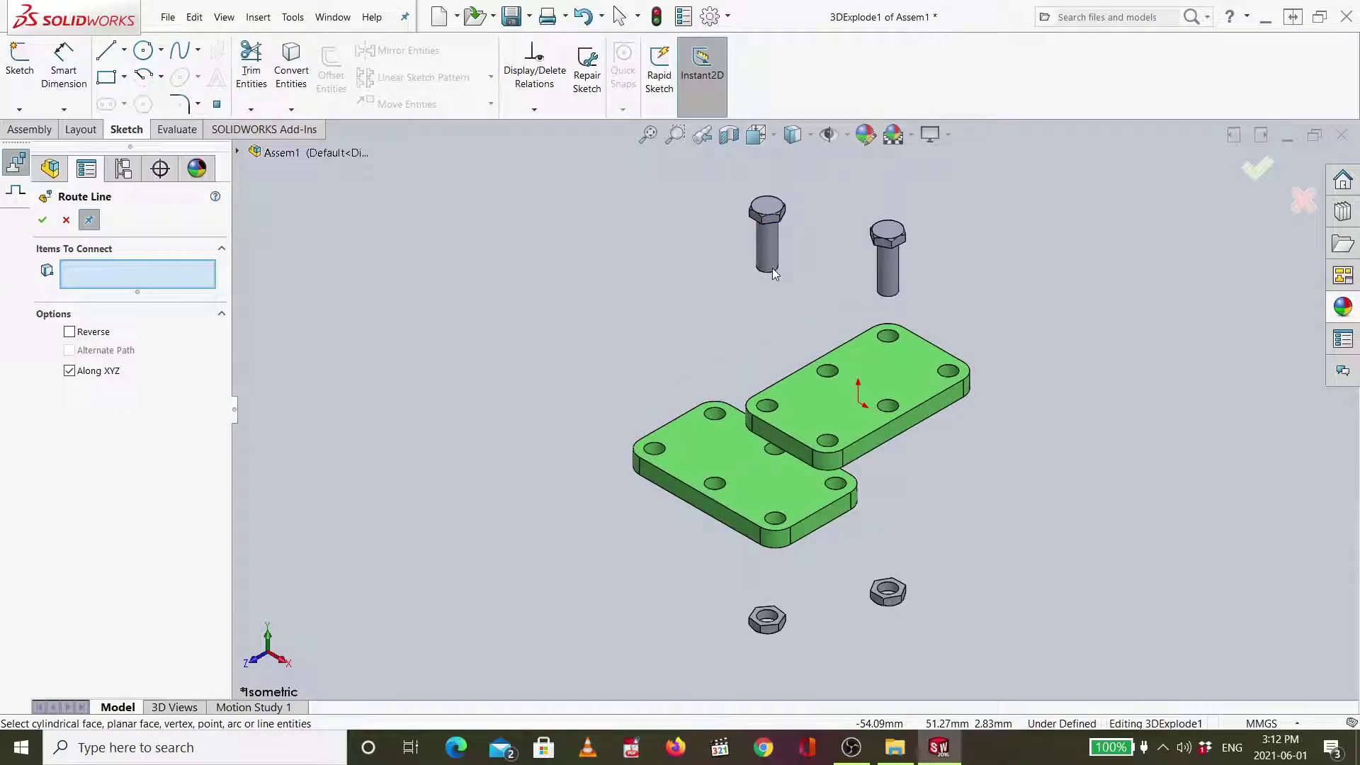
scroll(773, 274, up, 1)
click(773, 274)
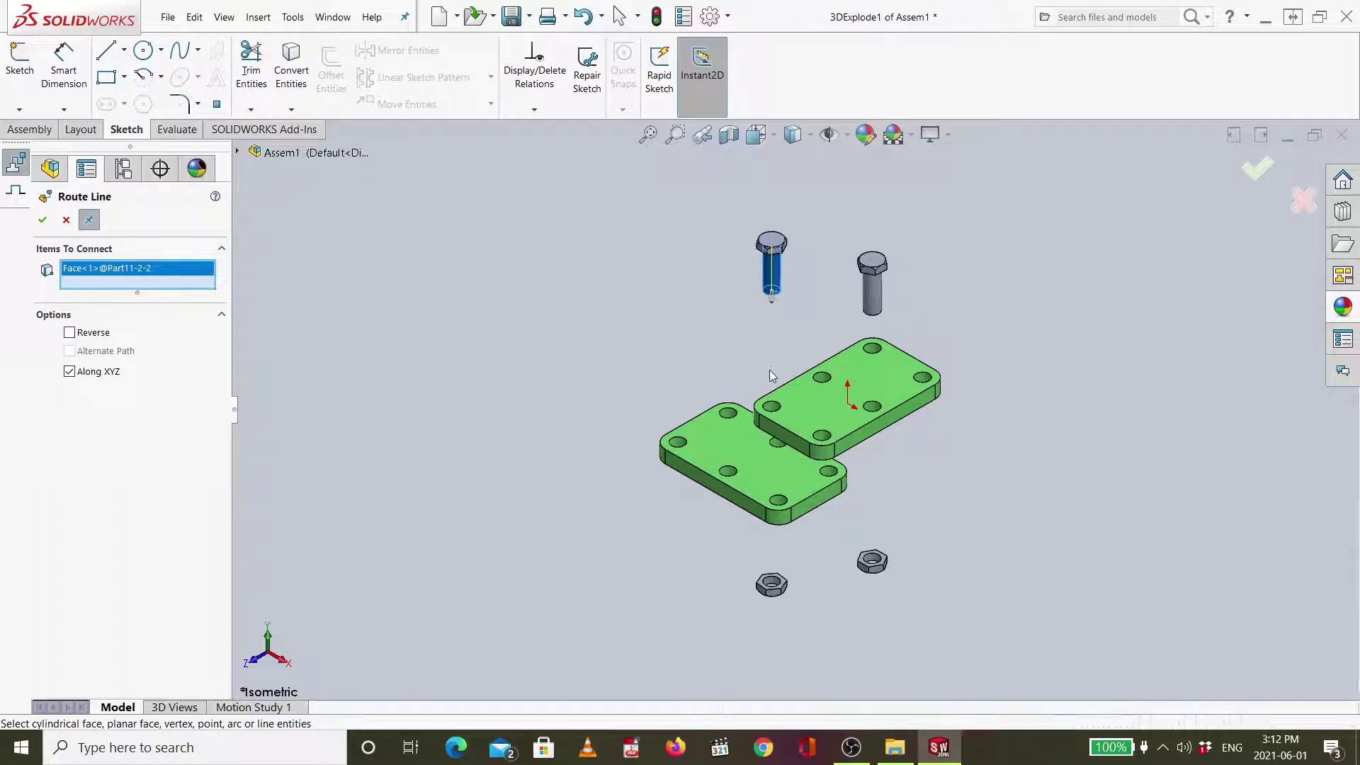
click(772, 409)
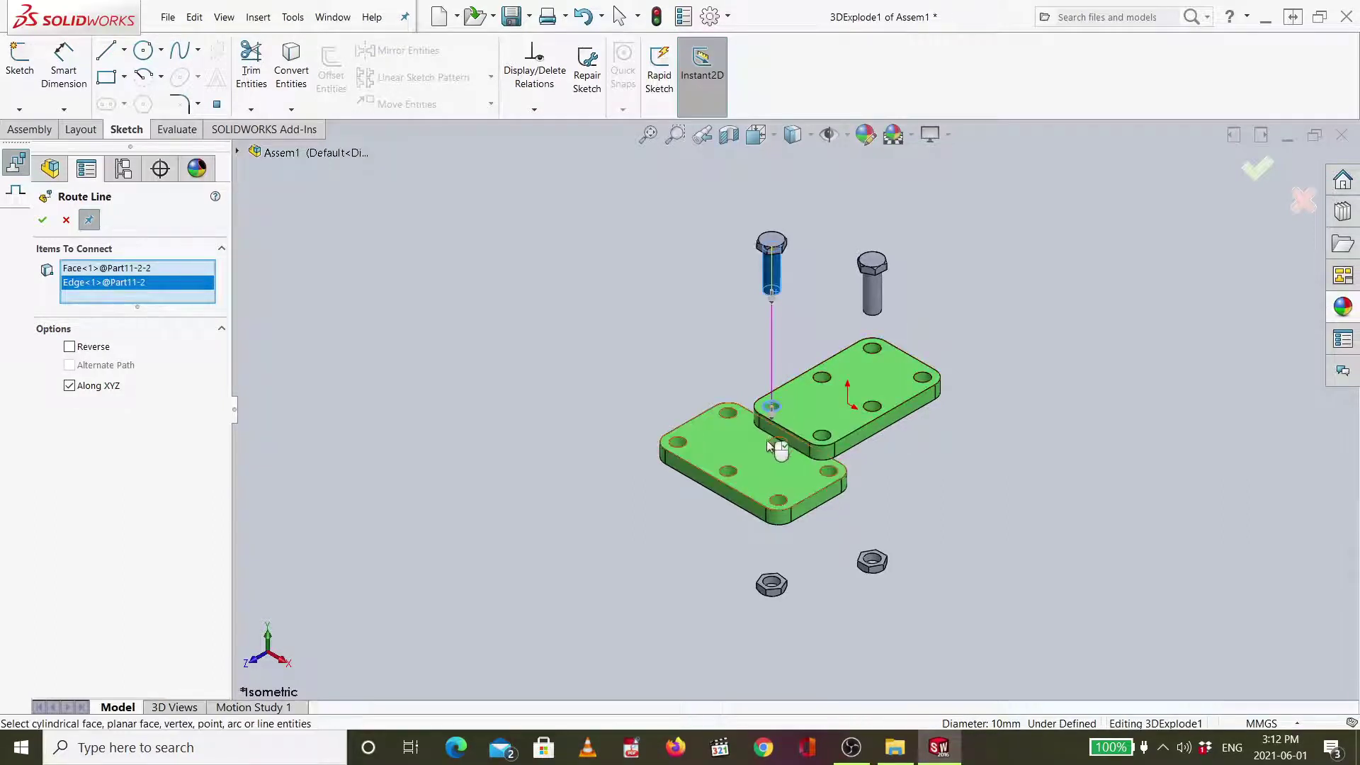
click(722, 469)
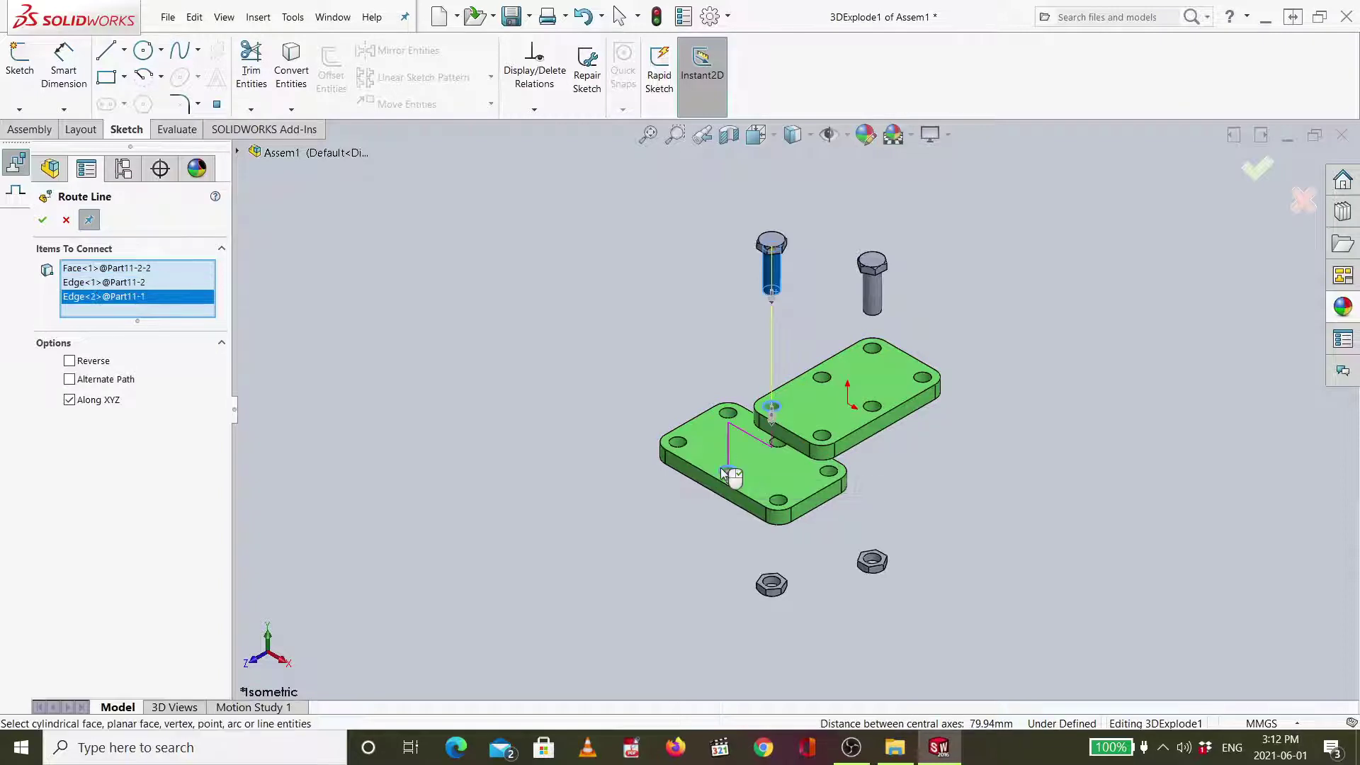
click(779, 583)
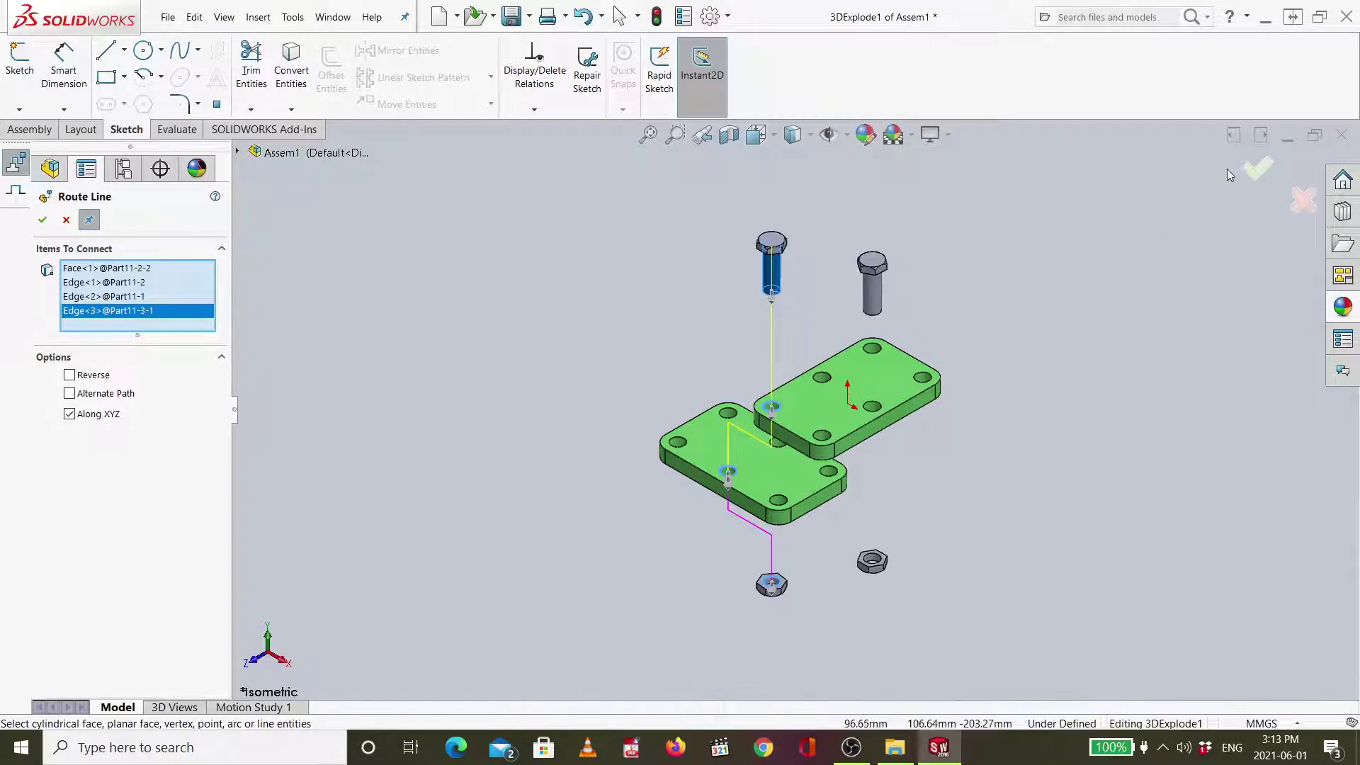
click(1254, 172)
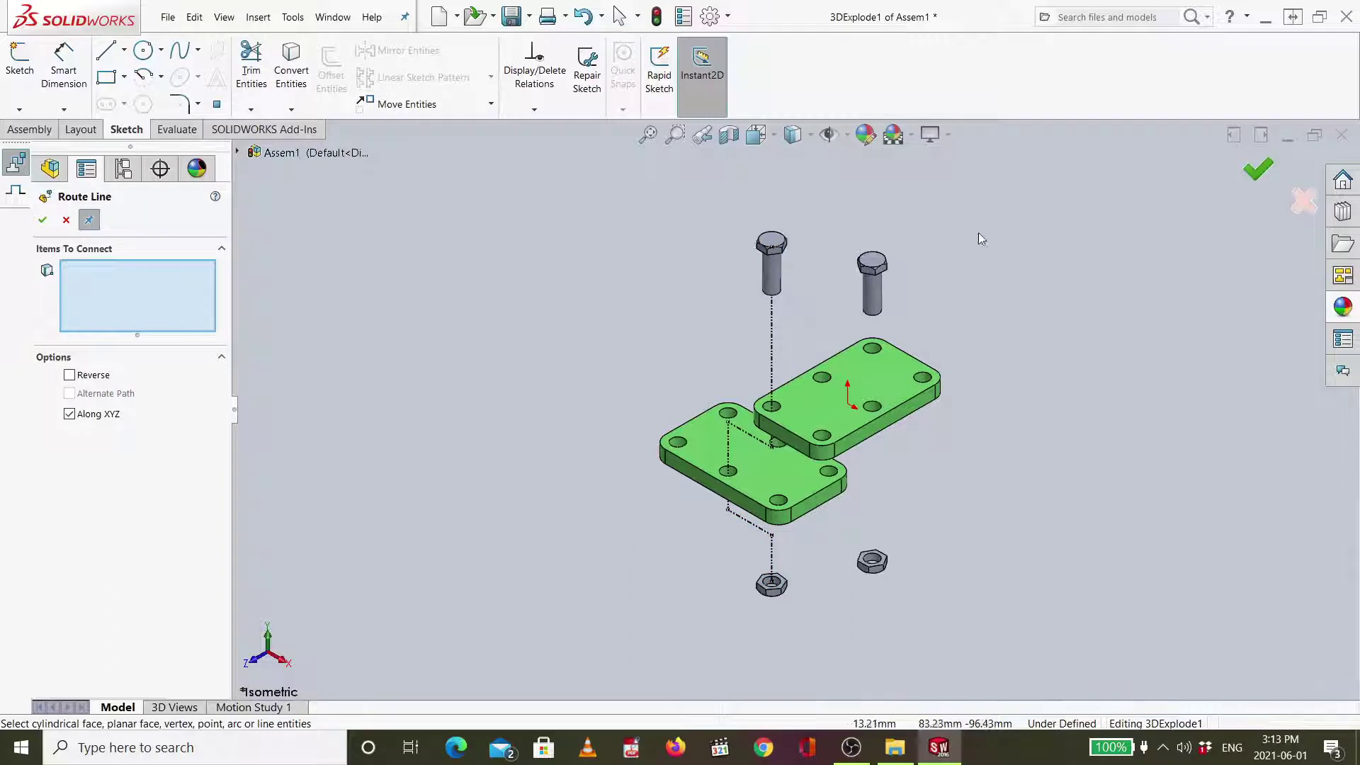
Add a second route line from the right bolt through the front corner holes of the upper and lower plates to the right nut.
click(873, 293)
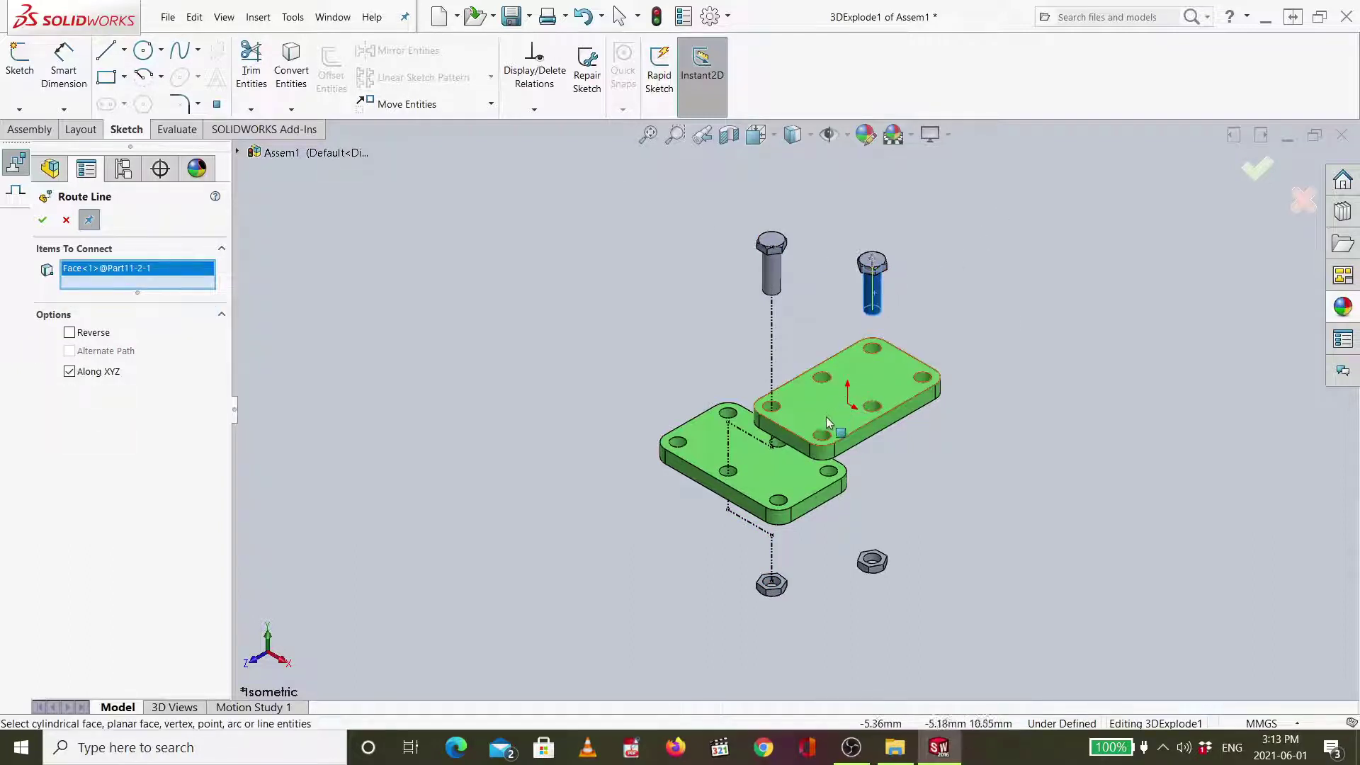
click(814, 451)
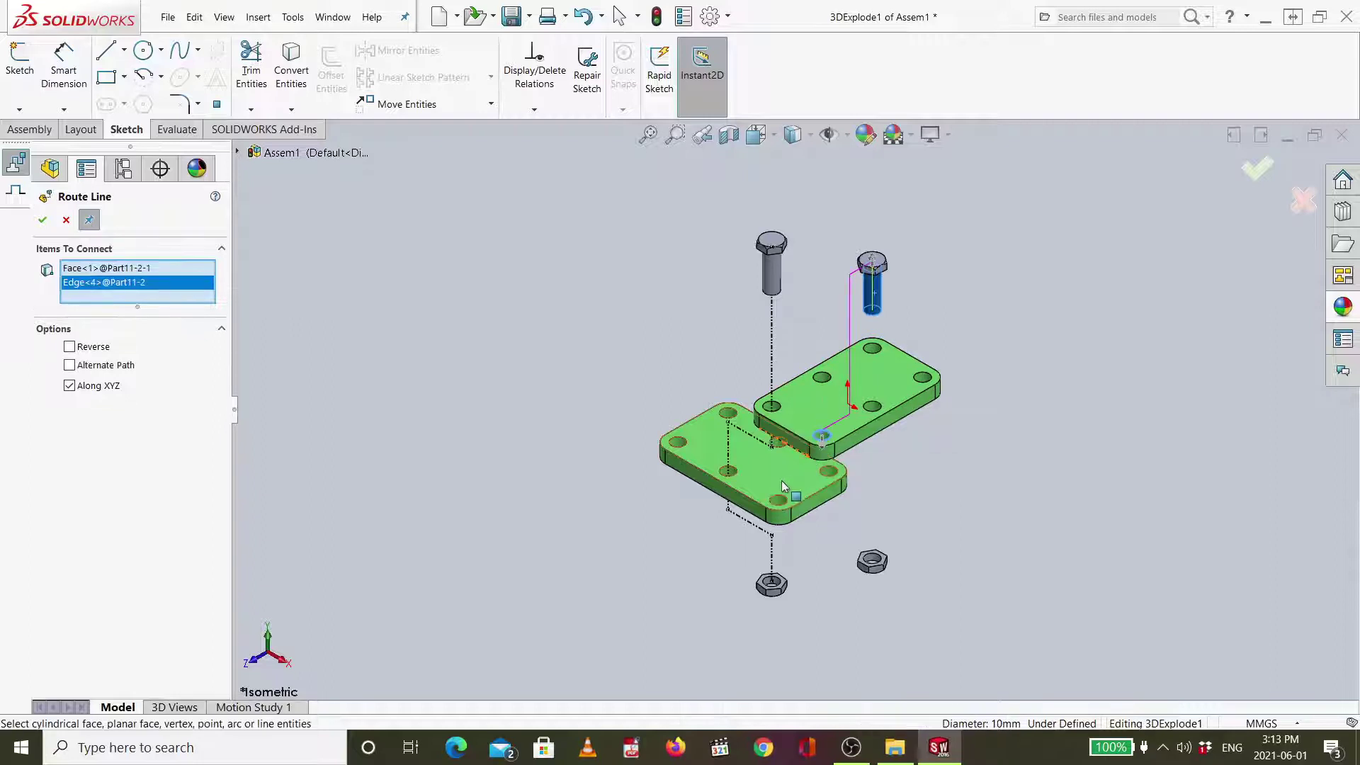
click(778, 503)
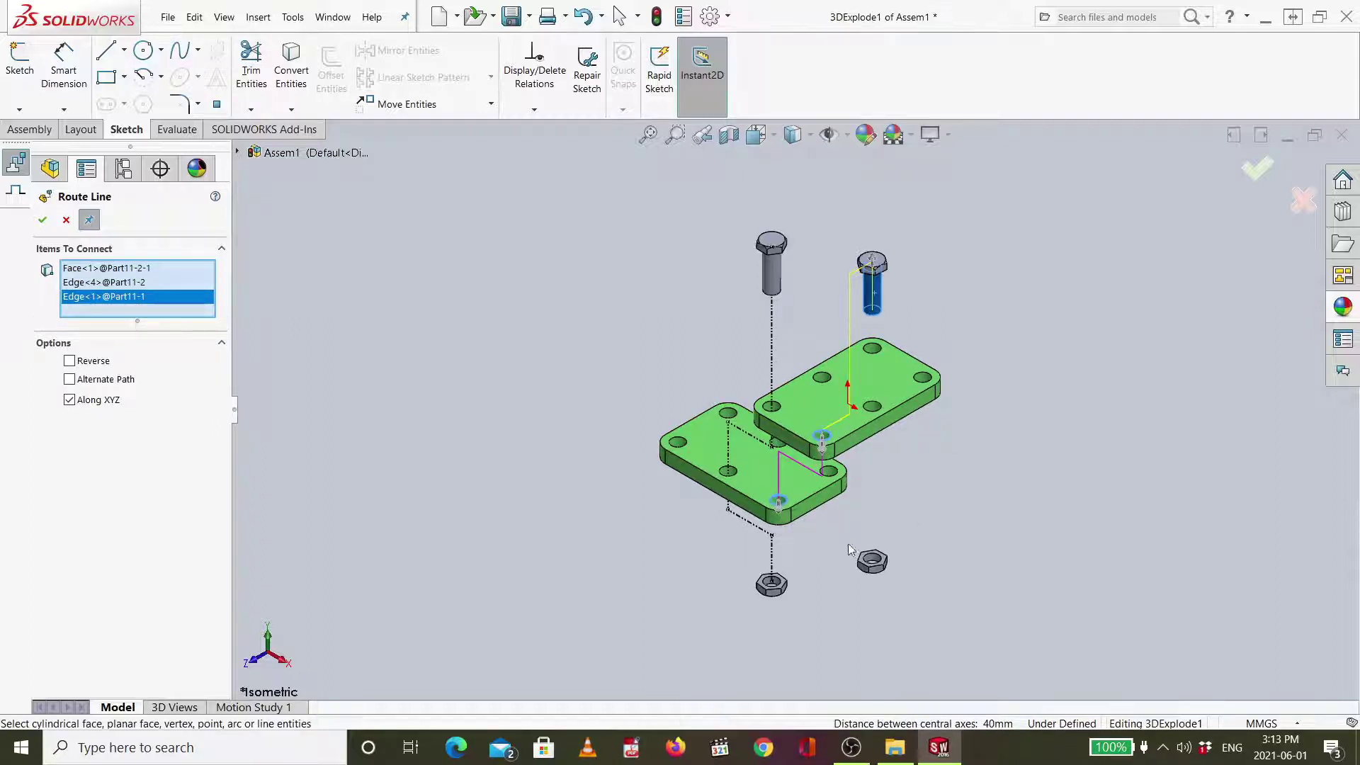
click(874, 562)
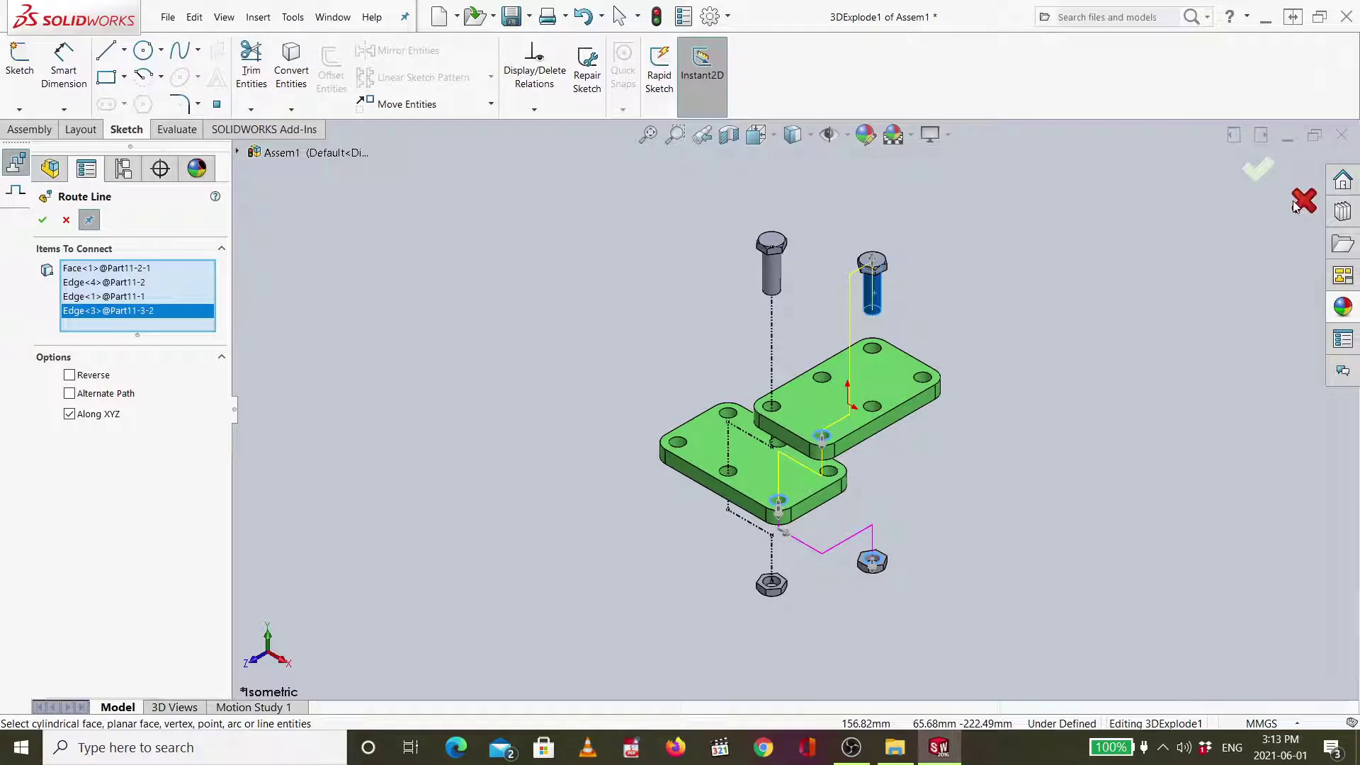
click(1262, 176)
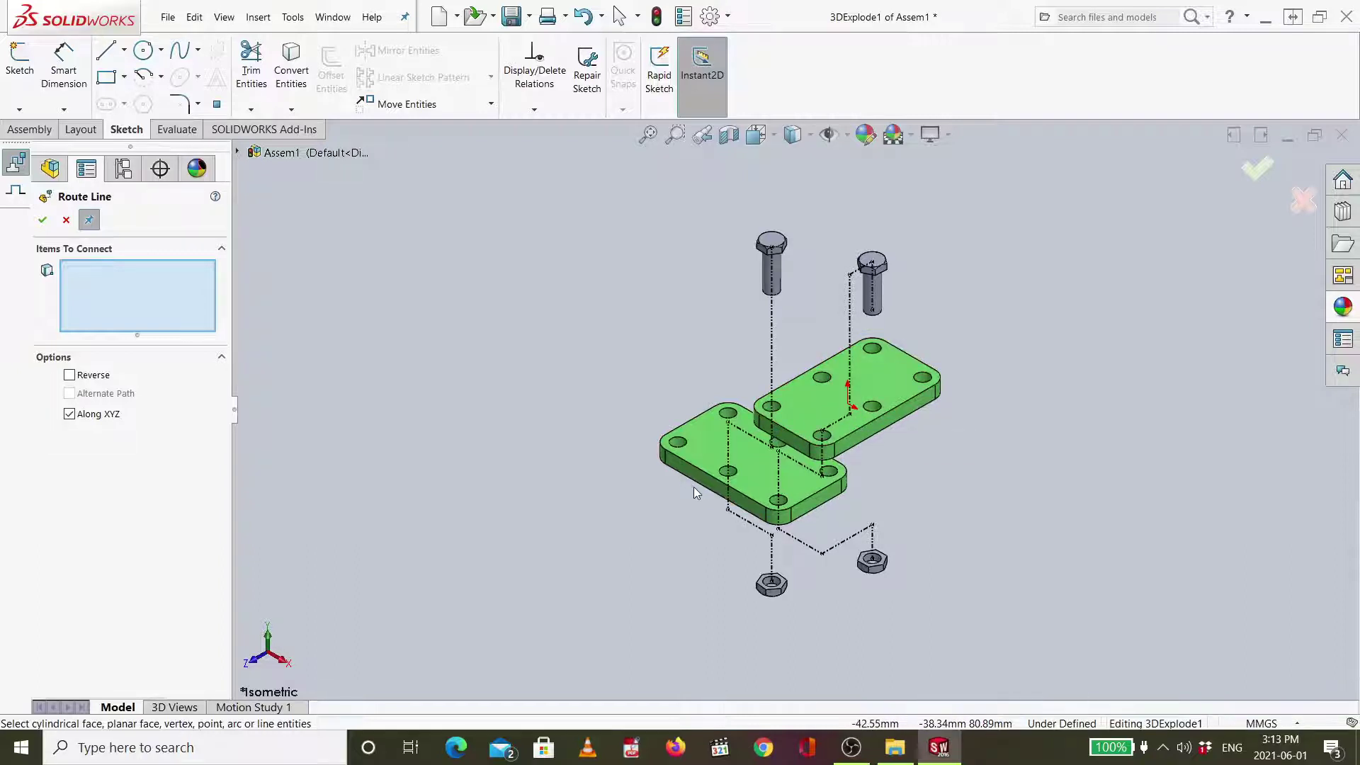
click(1255, 172)
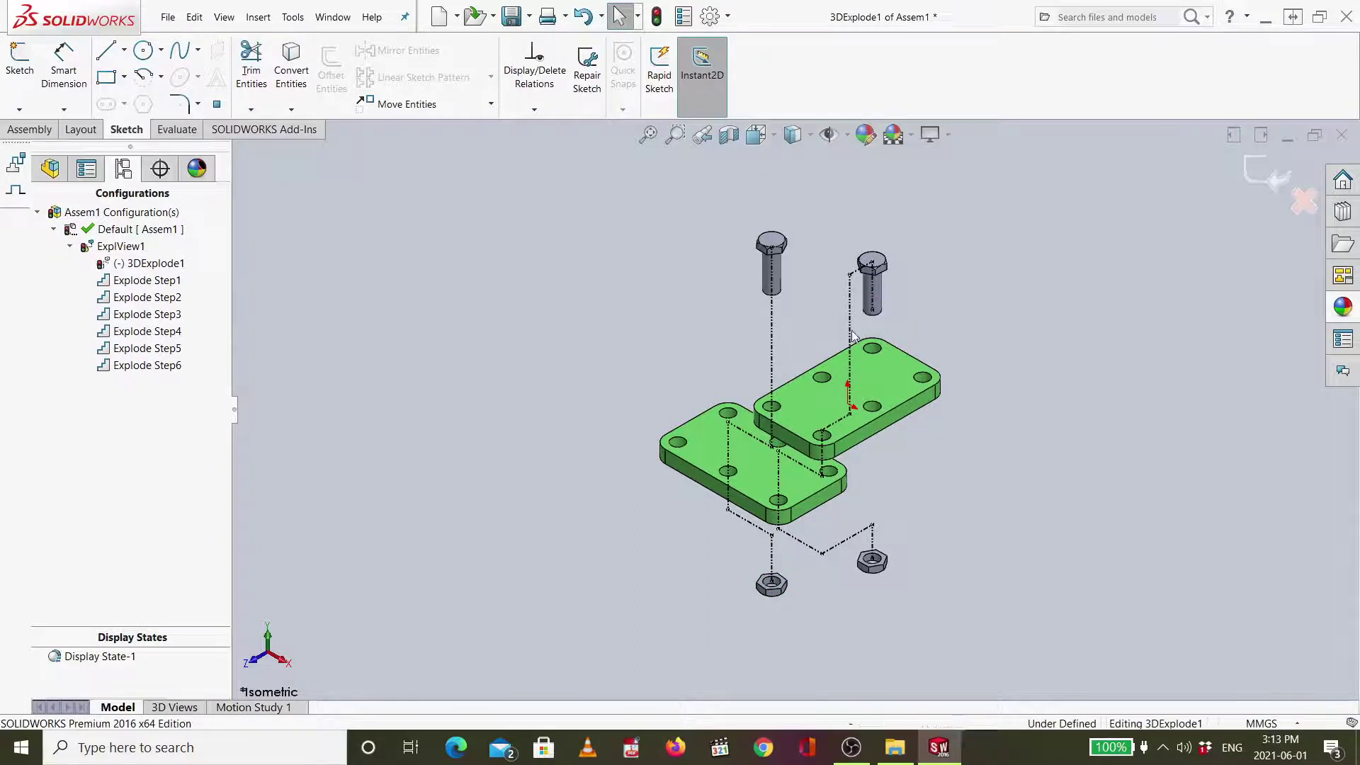
Inspect the existing relation of the short offset route segment beside the right bolt's head.
click(859, 273)
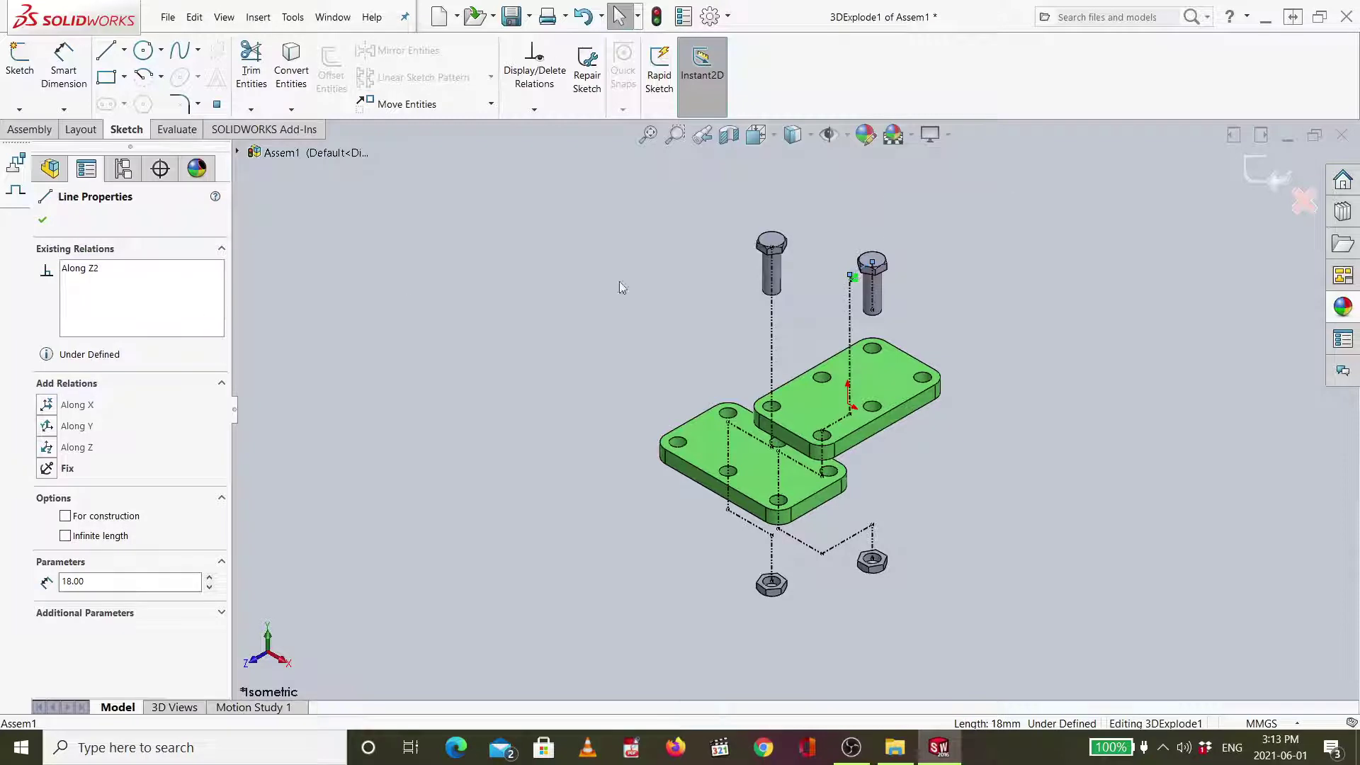
click(145, 271)
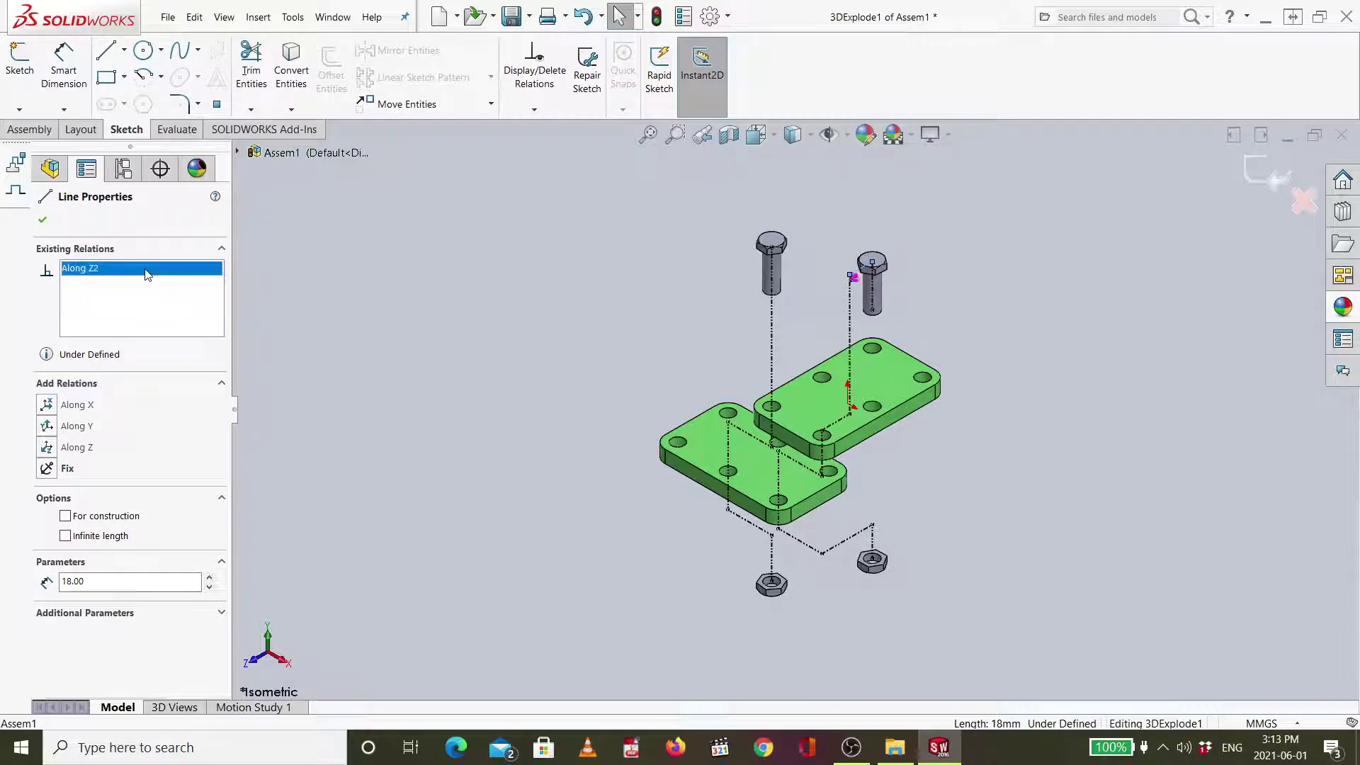
click(1026, 310)
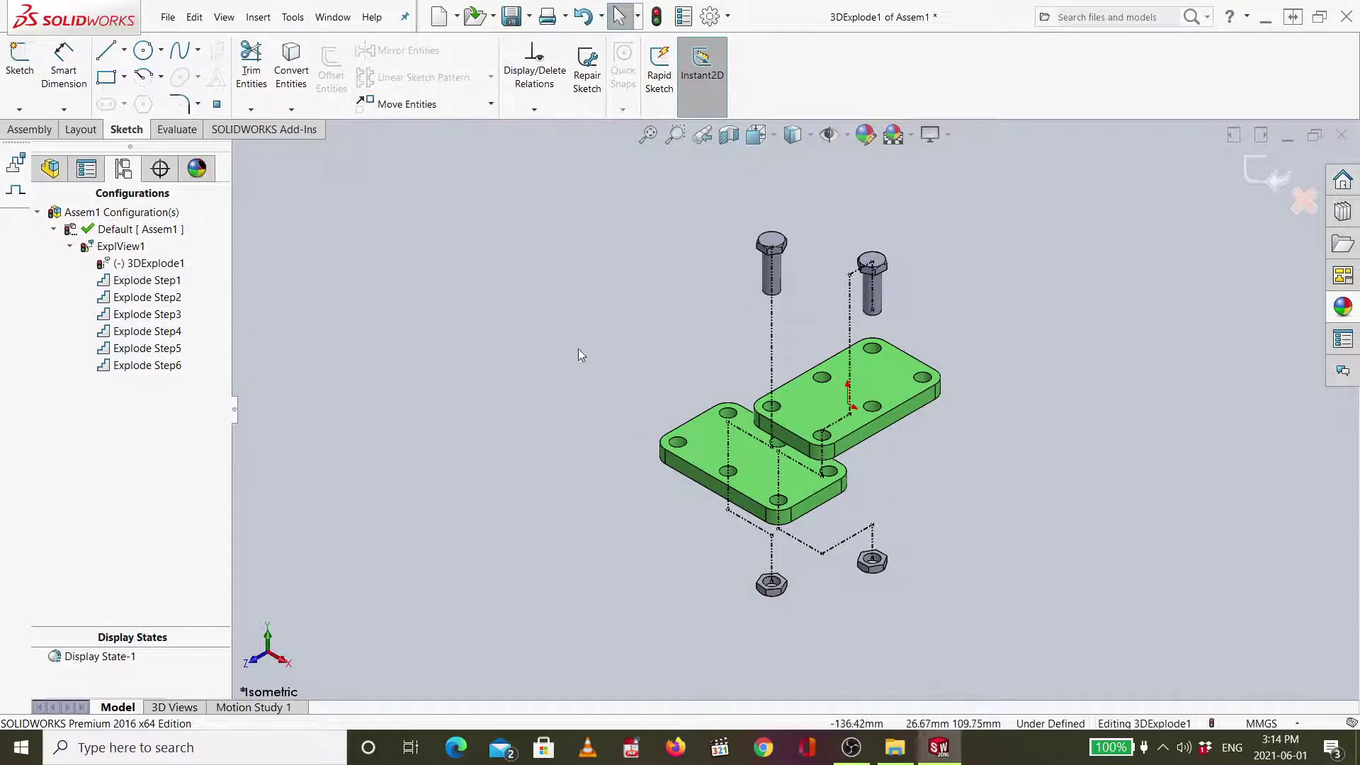
Exit the explode line sketch of ExplView1 and return to the assembly.
click(124, 247)
click(30, 129)
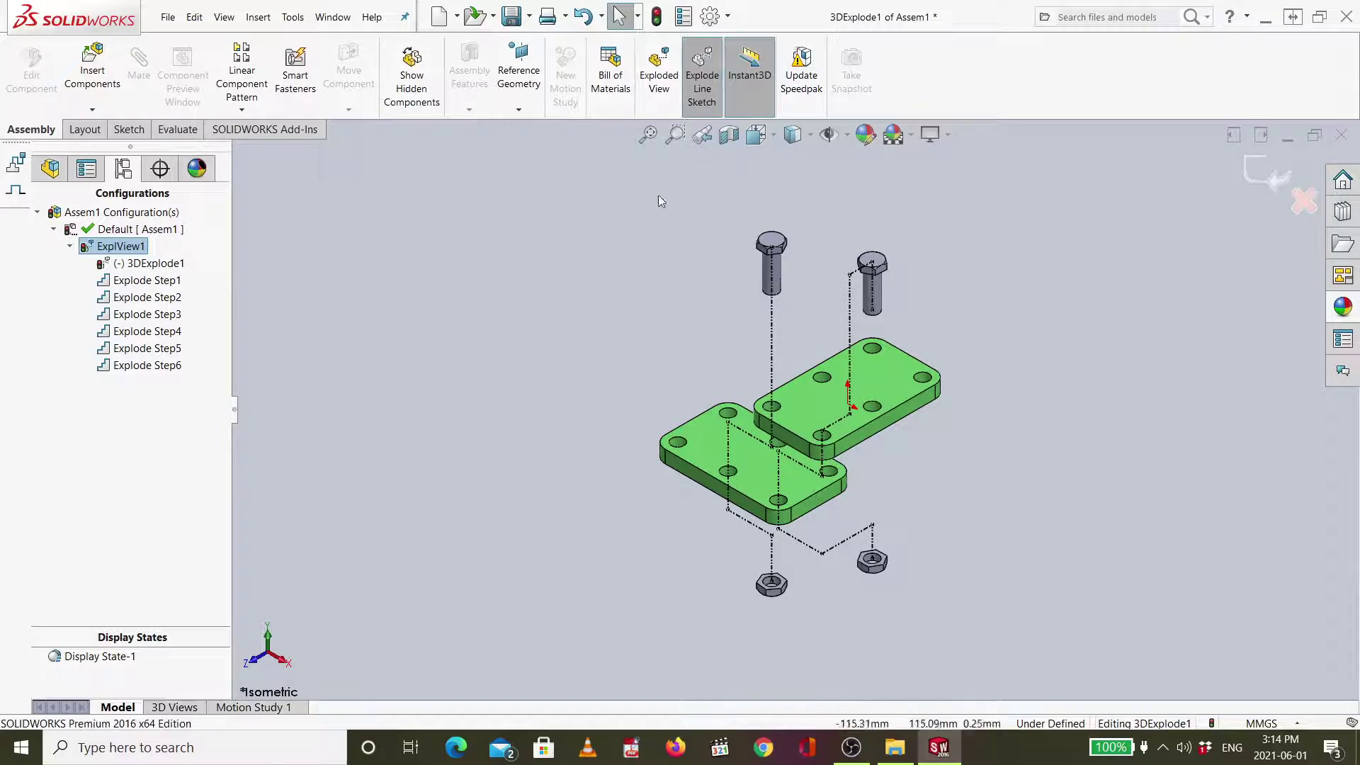
click(699, 99)
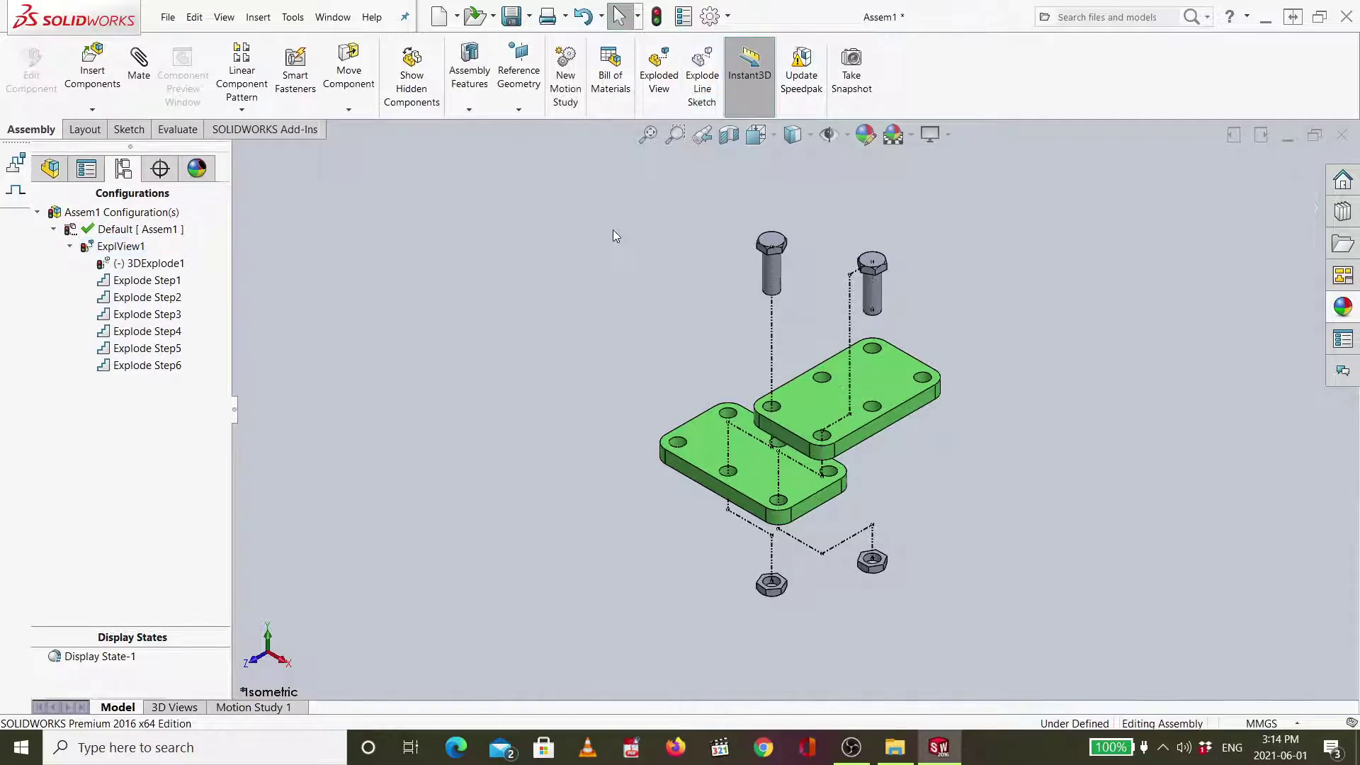
Reopen the explode line sketch and delete the second route's segments between the right bolt, the upper plate and the gap below it.
click(702, 73)
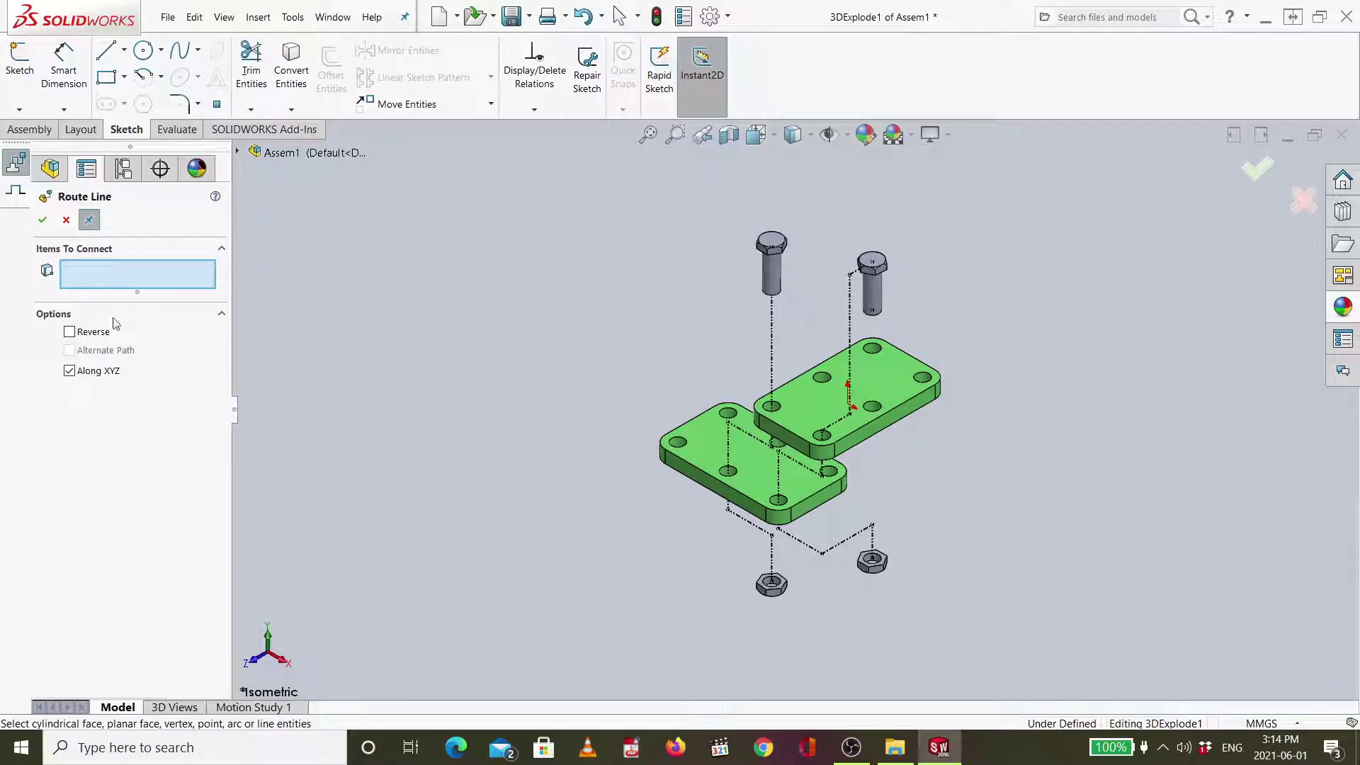
click(1297, 207)
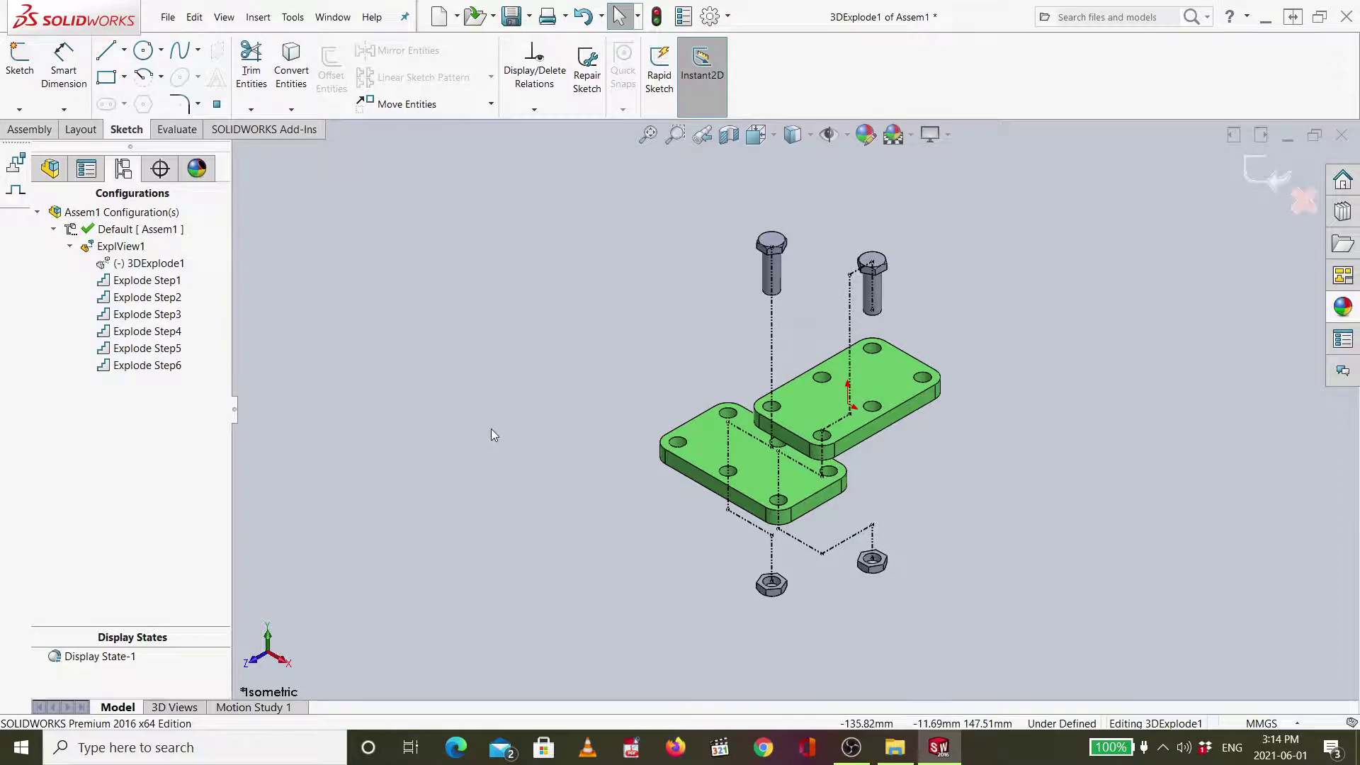
click(858, 274)
click(860, 286)
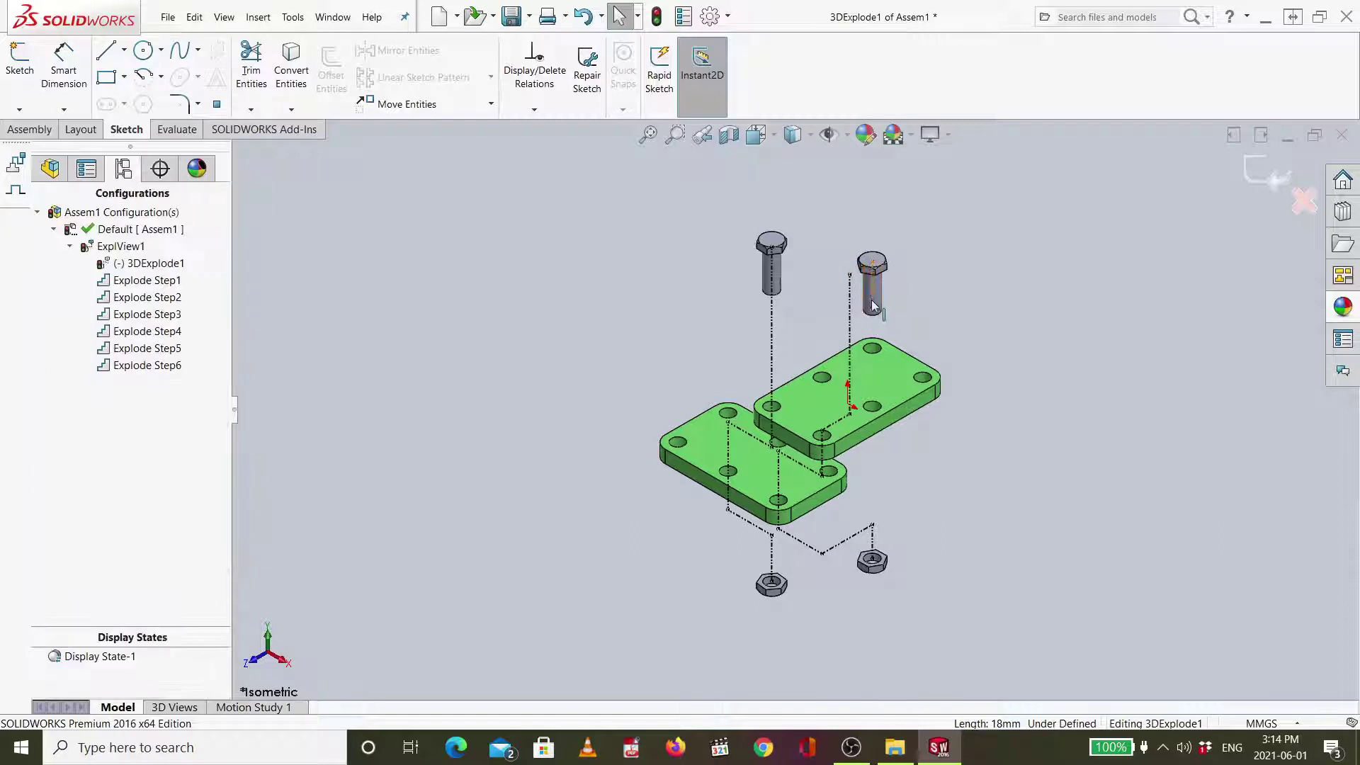
click(850, 309)
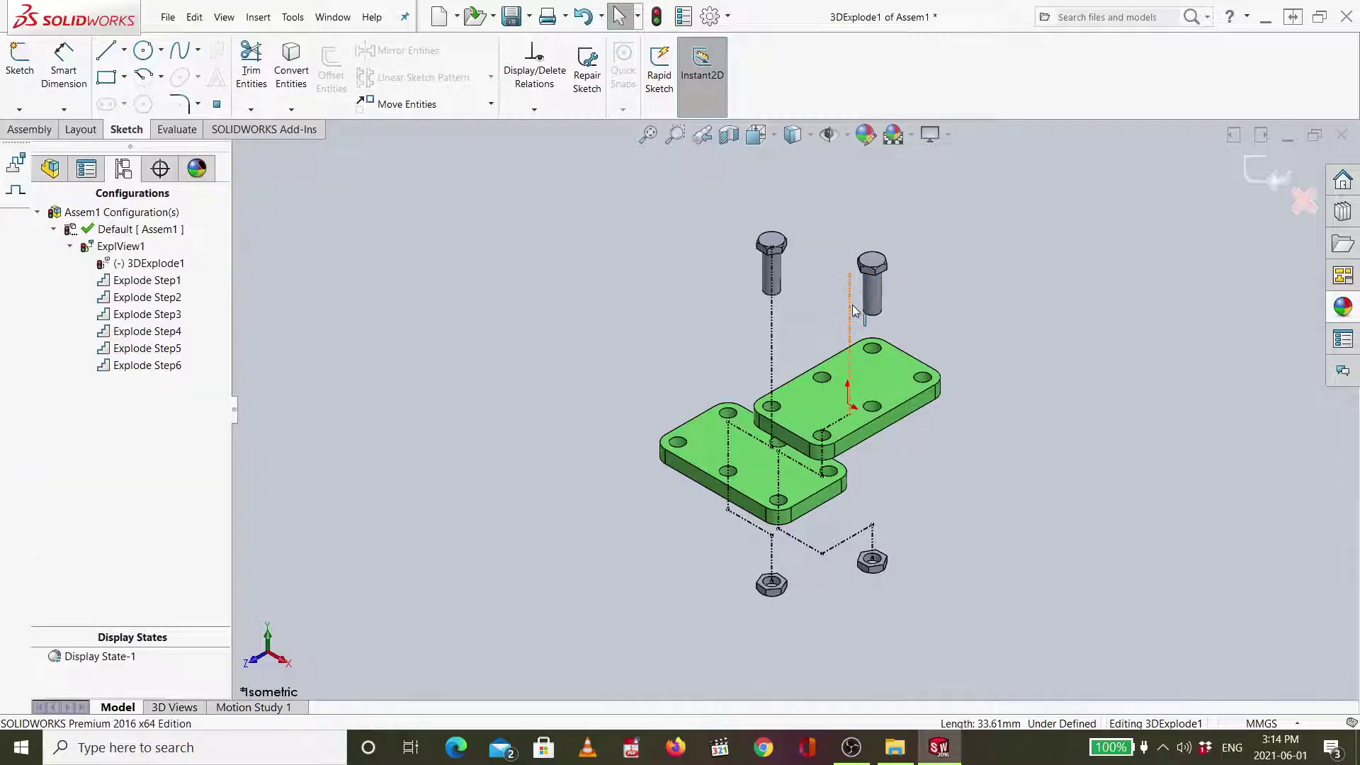
click(853, 310)
key(Delete)
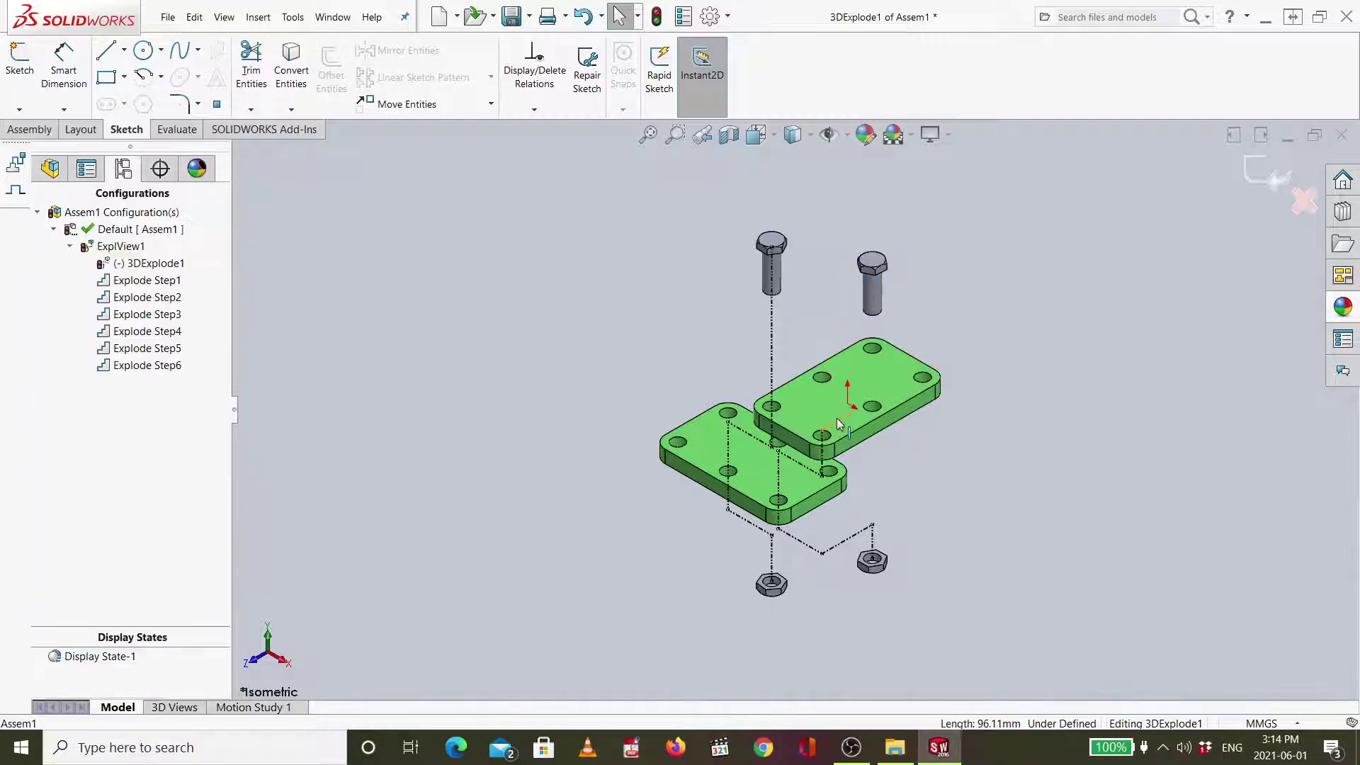
click(822, 464)
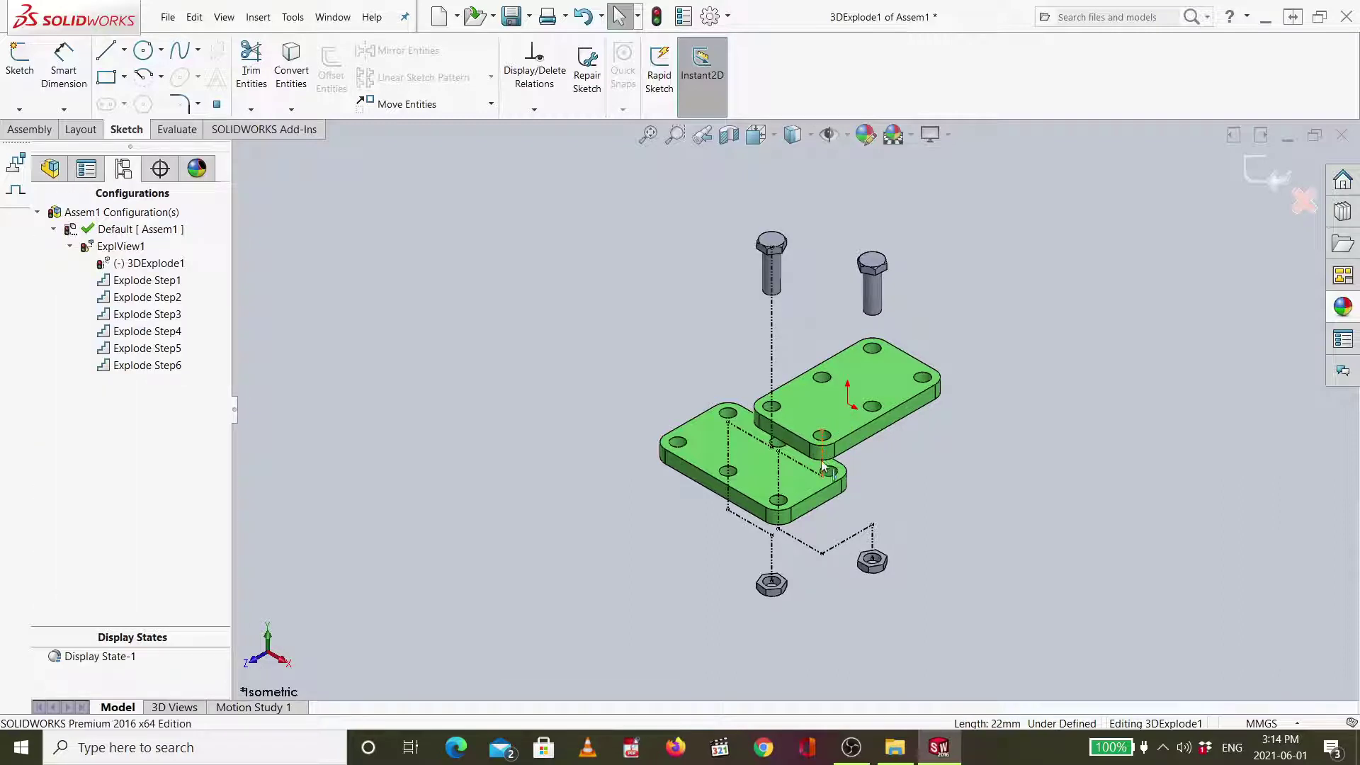
key(Delete)
Delete the second route's remaining segments through the lower plate's front corner hole to the right nut, and exit the explode line sketch.
click(777, 486)
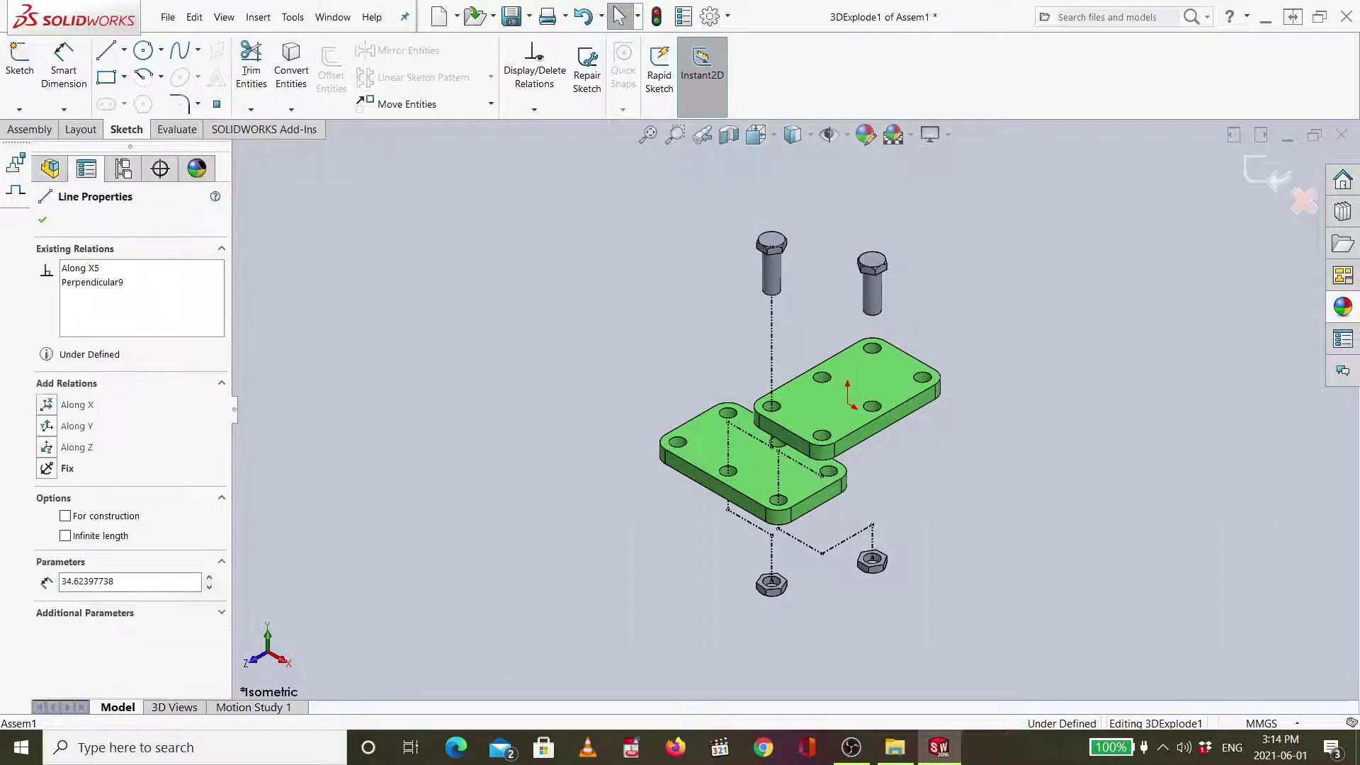
key(Delete)
click(794, 539)
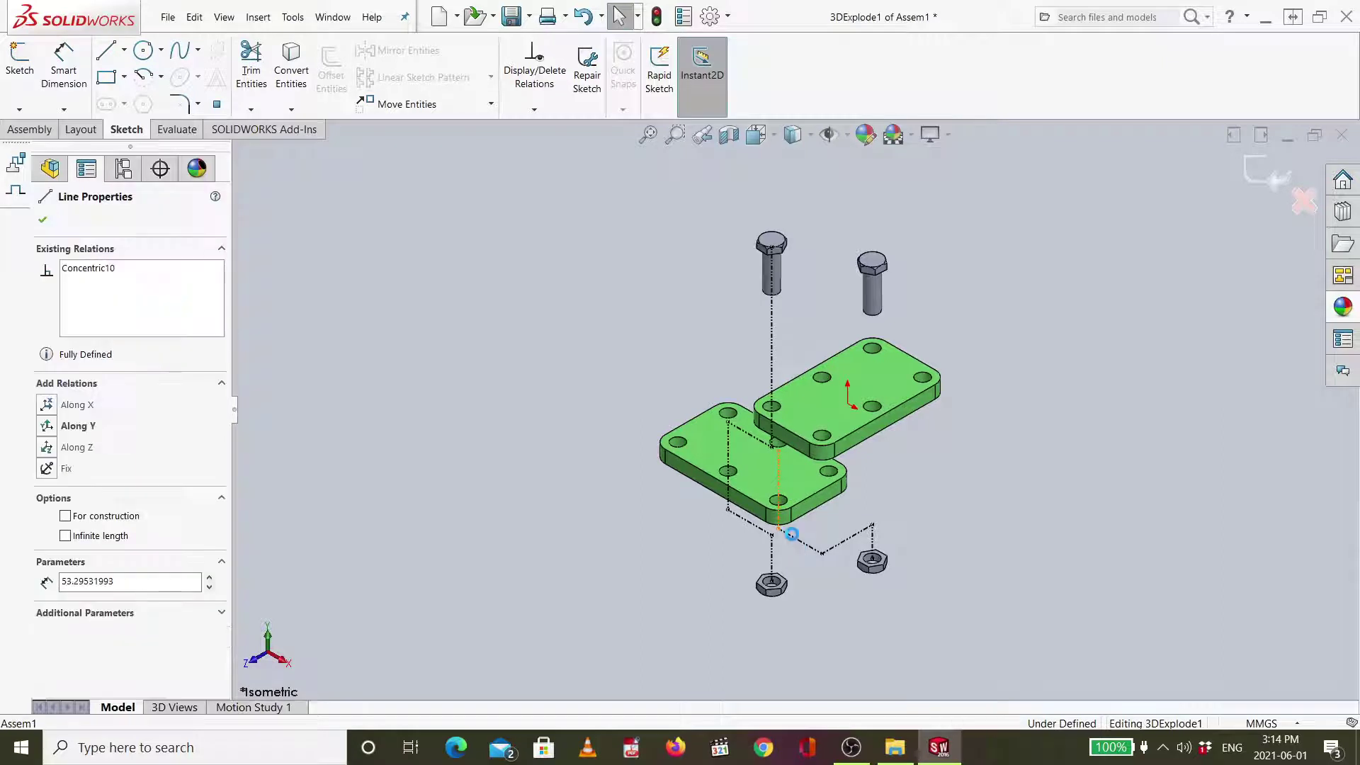
key(Delete)
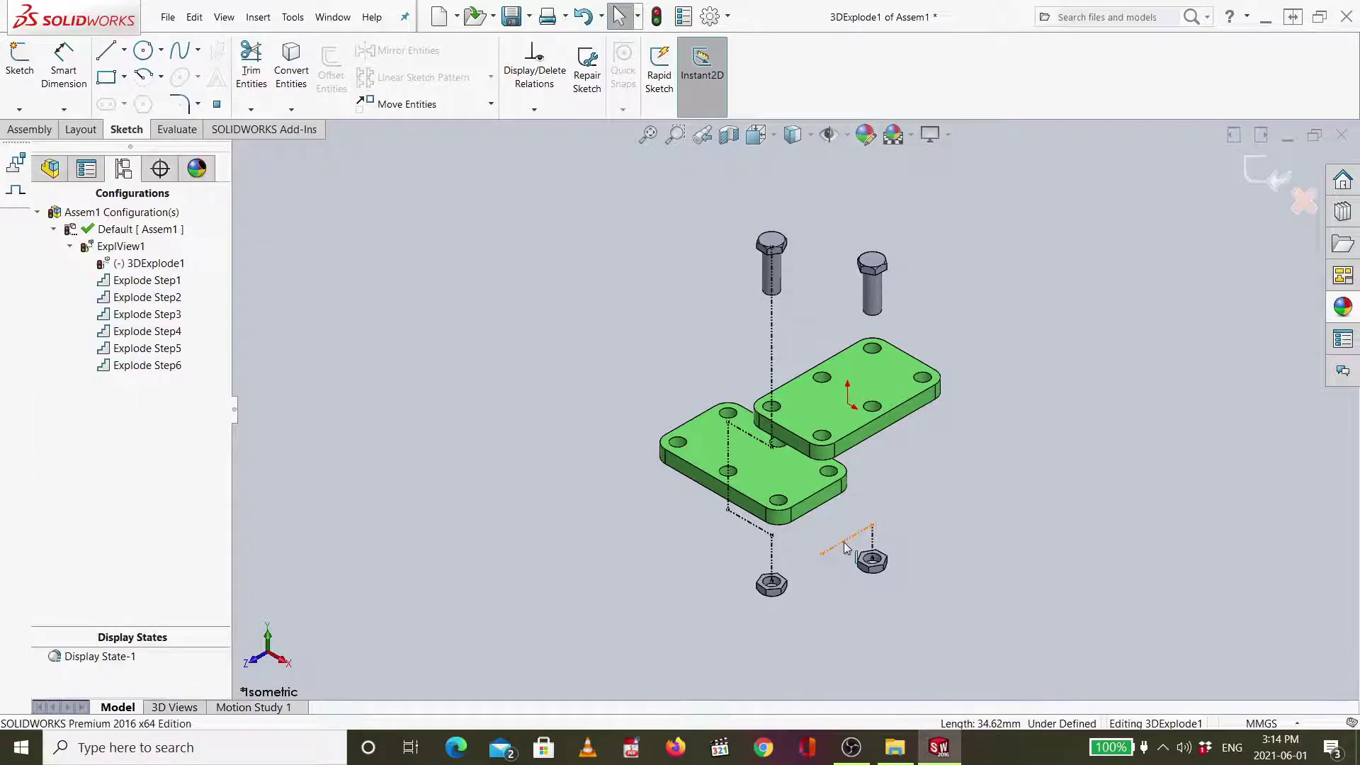
click(850, 537)
key(Delete)
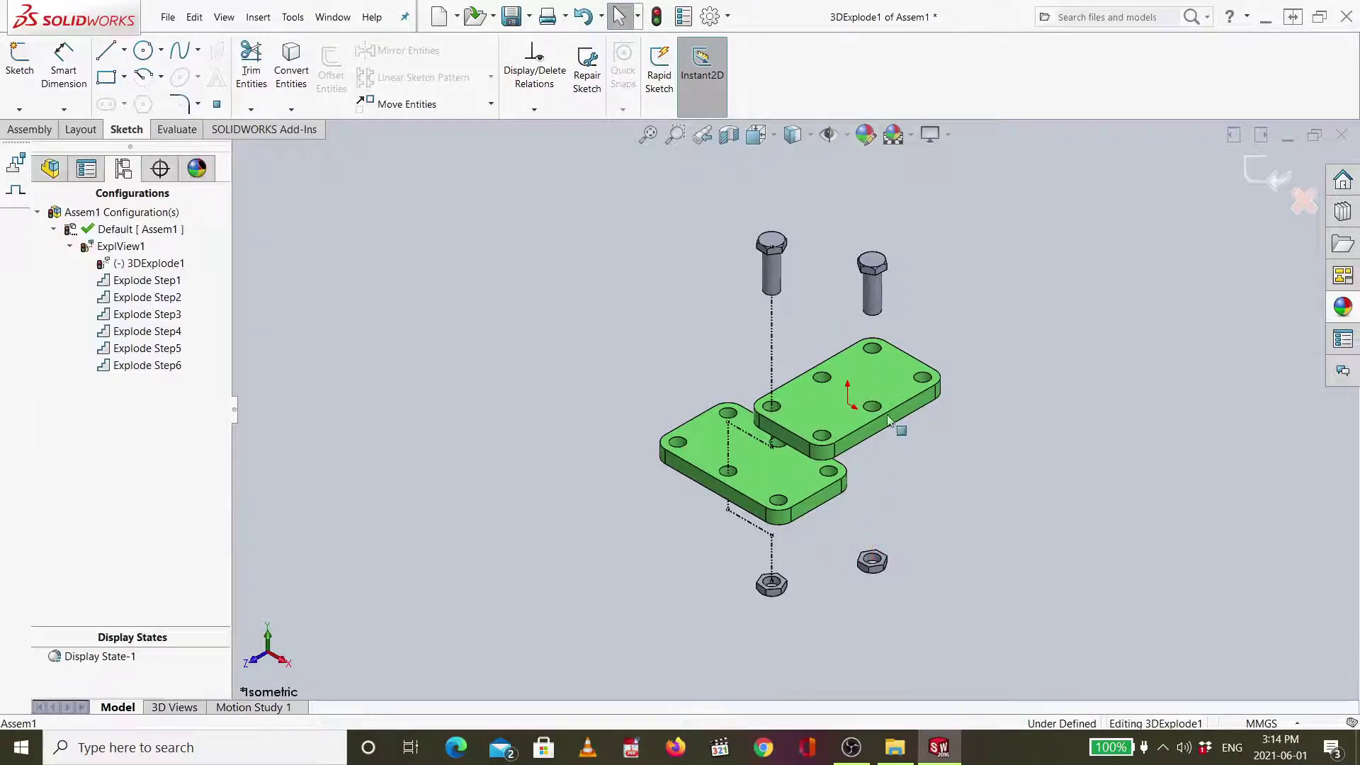
click(131, 235)
click(120, 249)
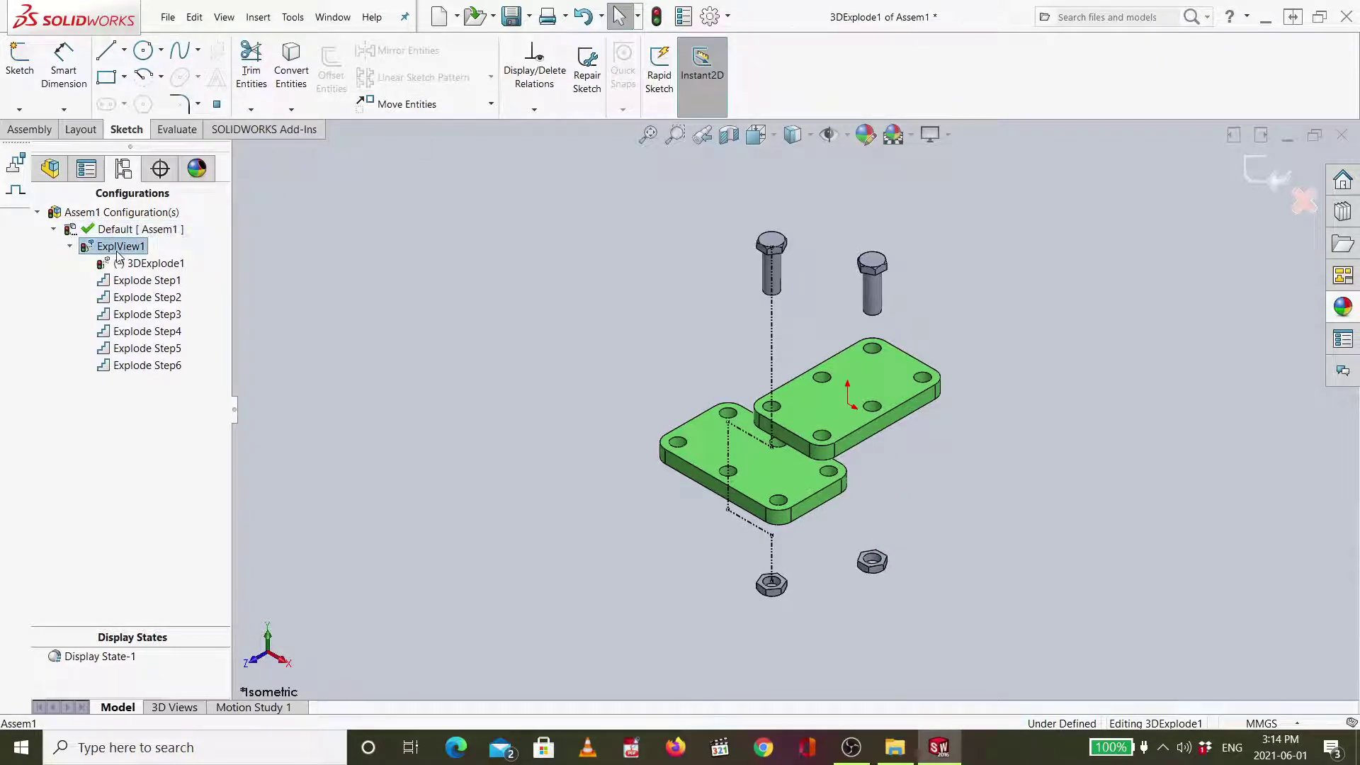
click(31, 129)
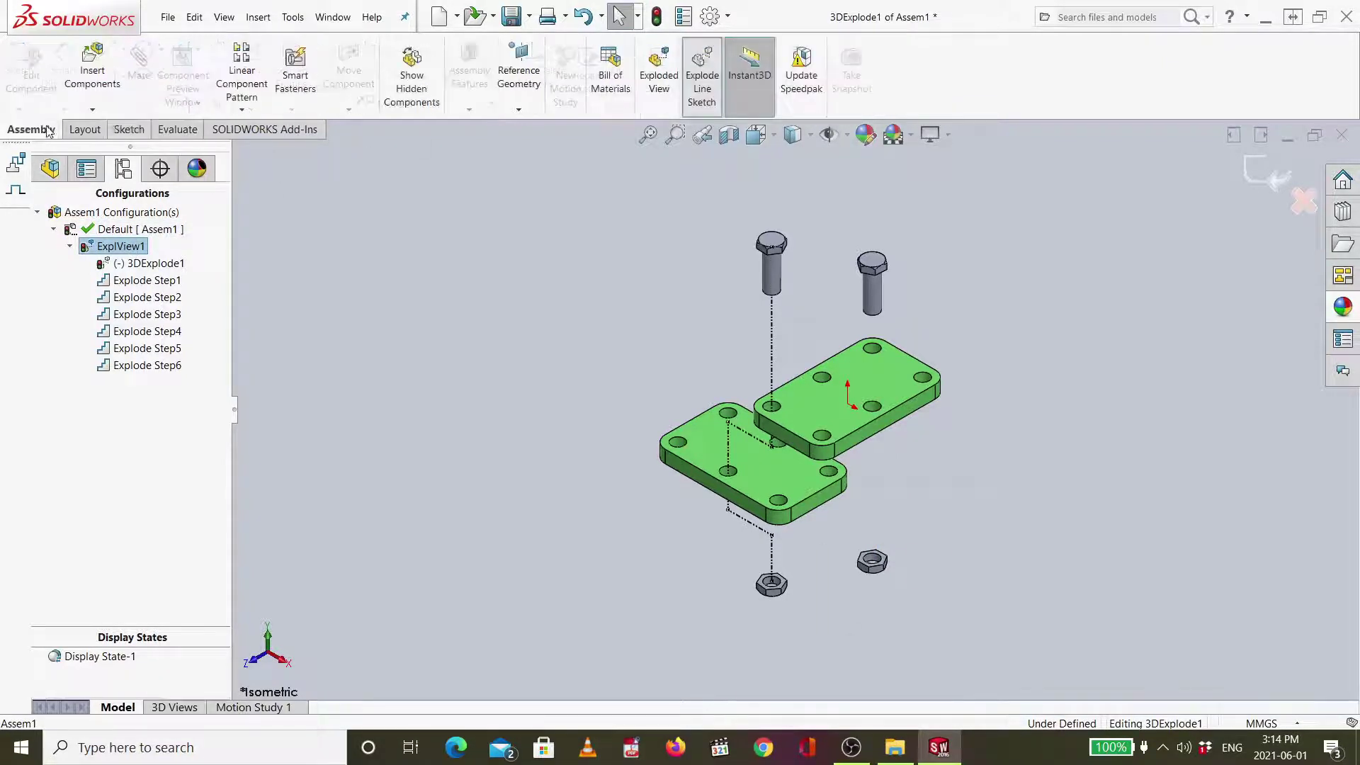
click(703, 91)
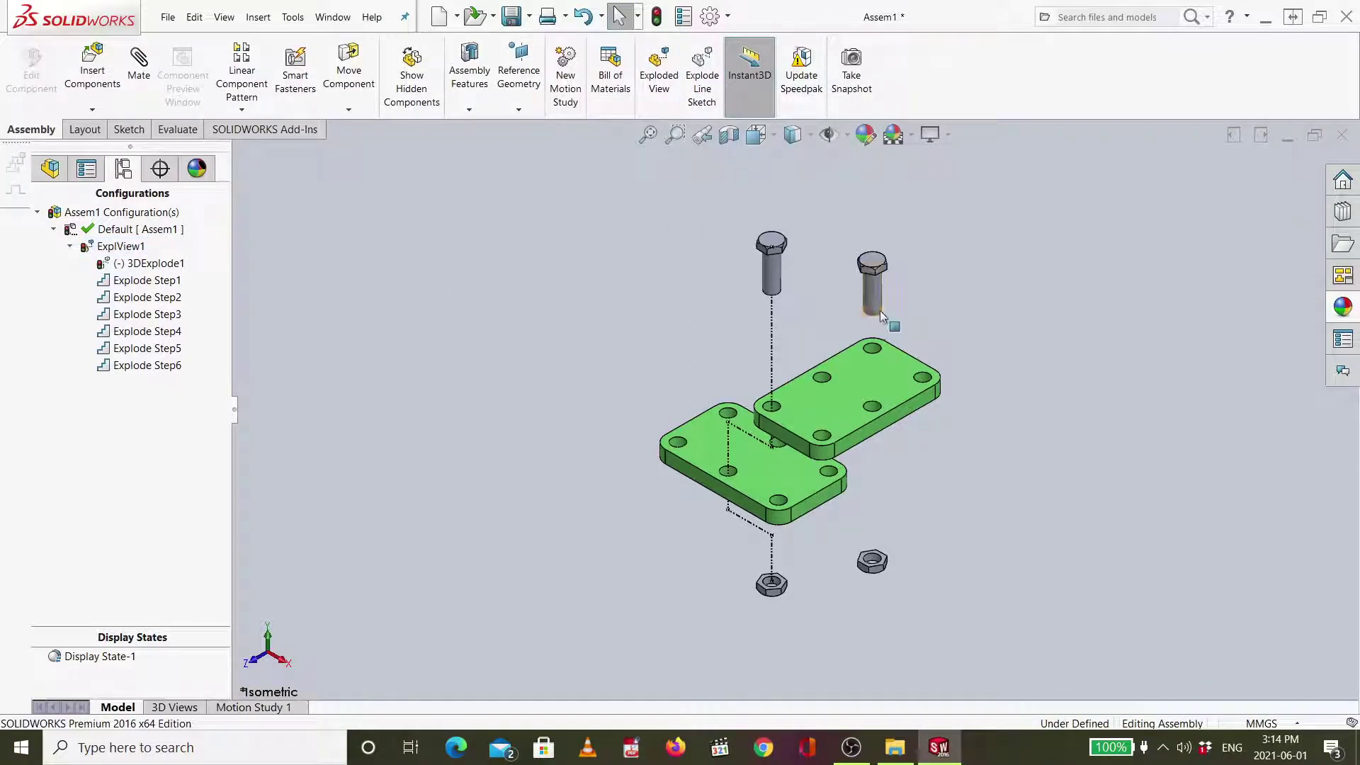
Add a new route line from the right bolt's lower end edge through the front corner holes of both plates to the right nut.
click(702, 78)
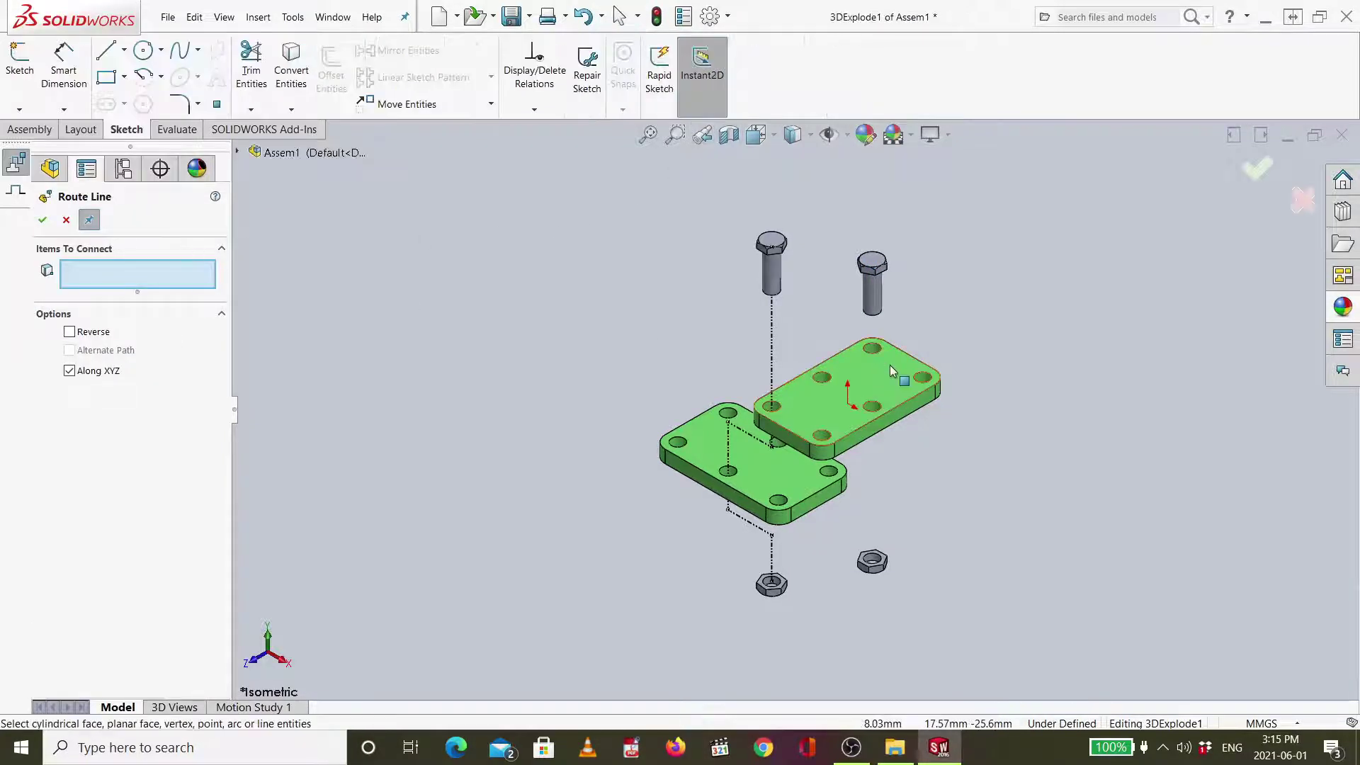
click(871, 317)
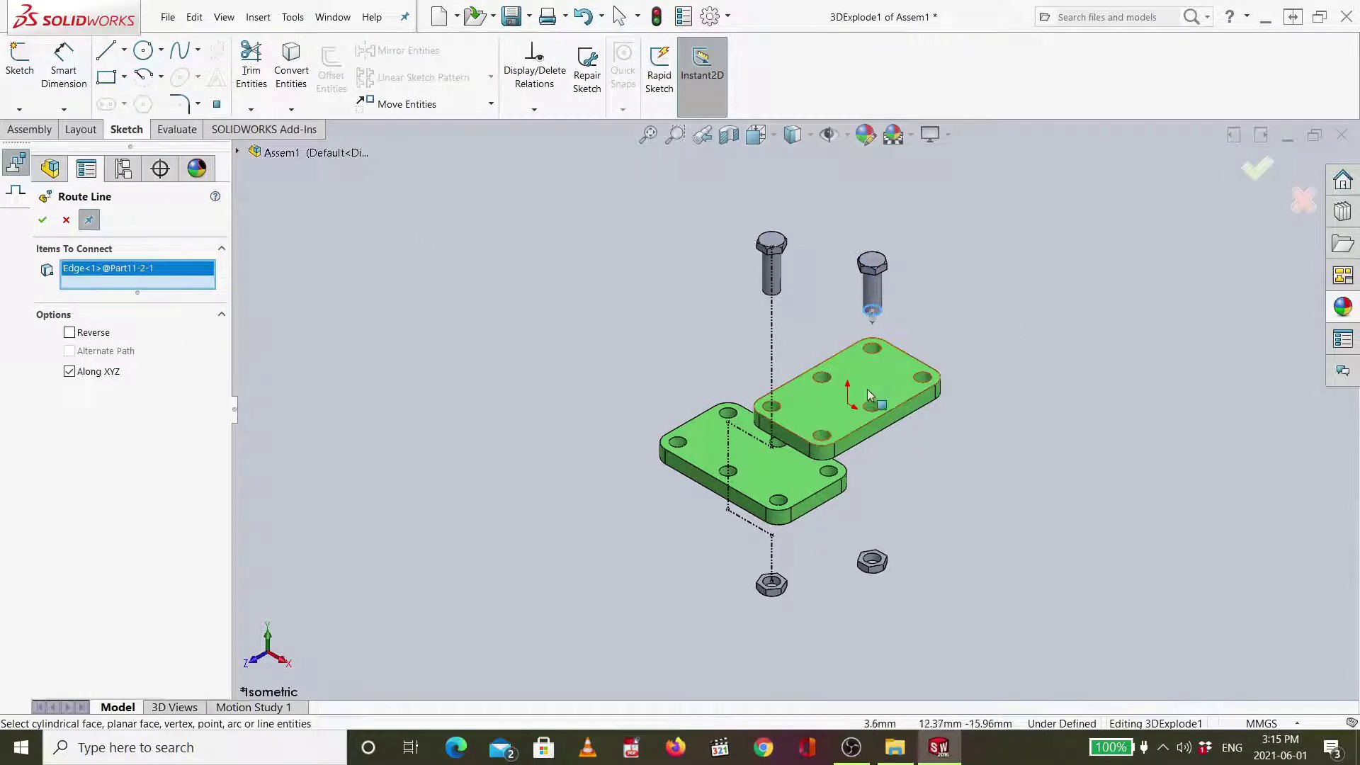
click(820, 437)
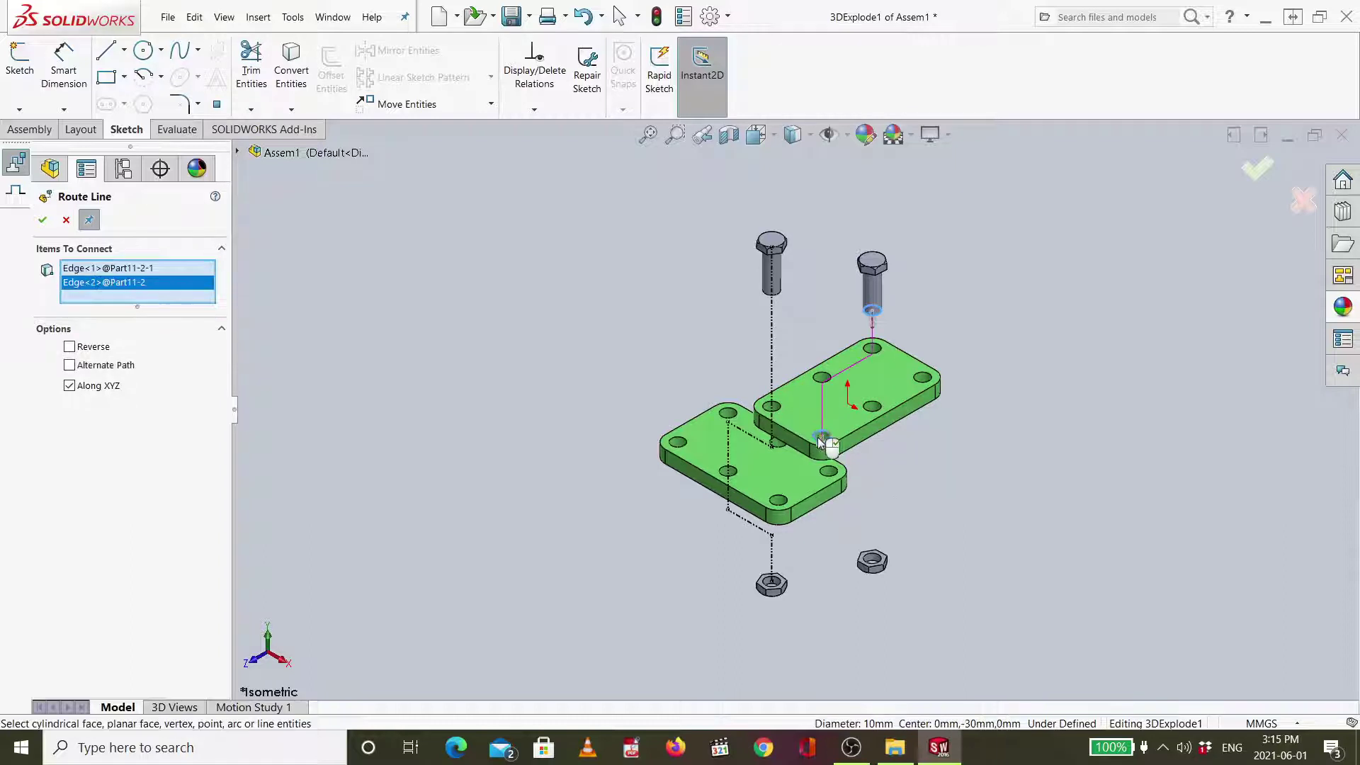
click(778, 500)
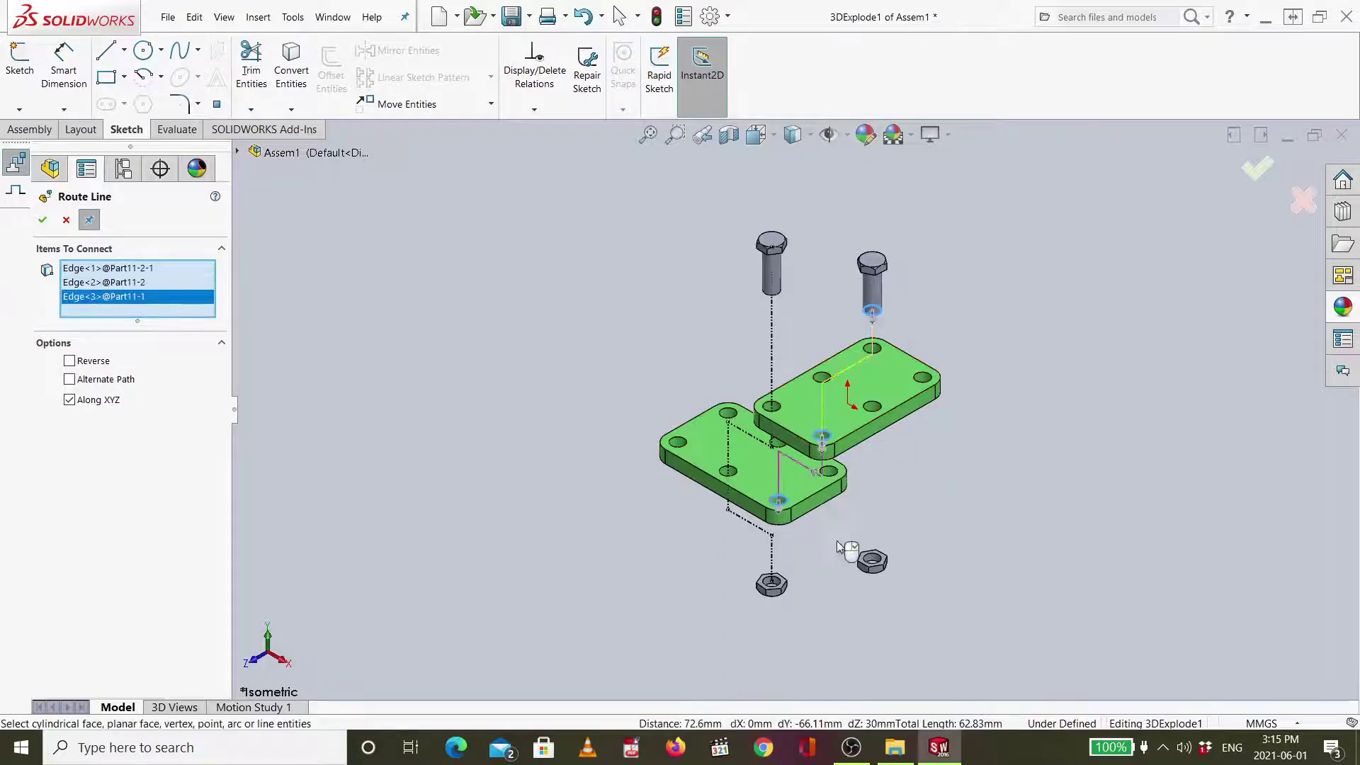
click(870, 560)
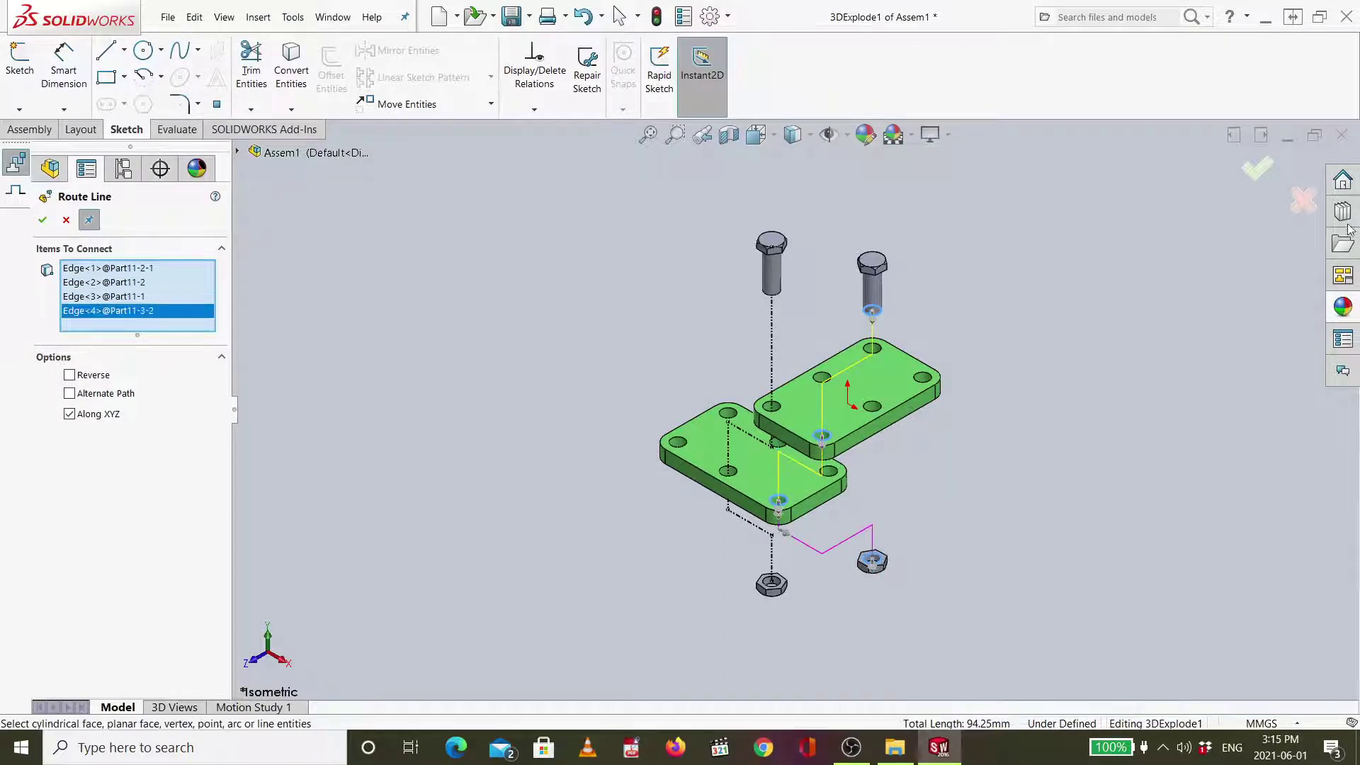
click(1275, 166)
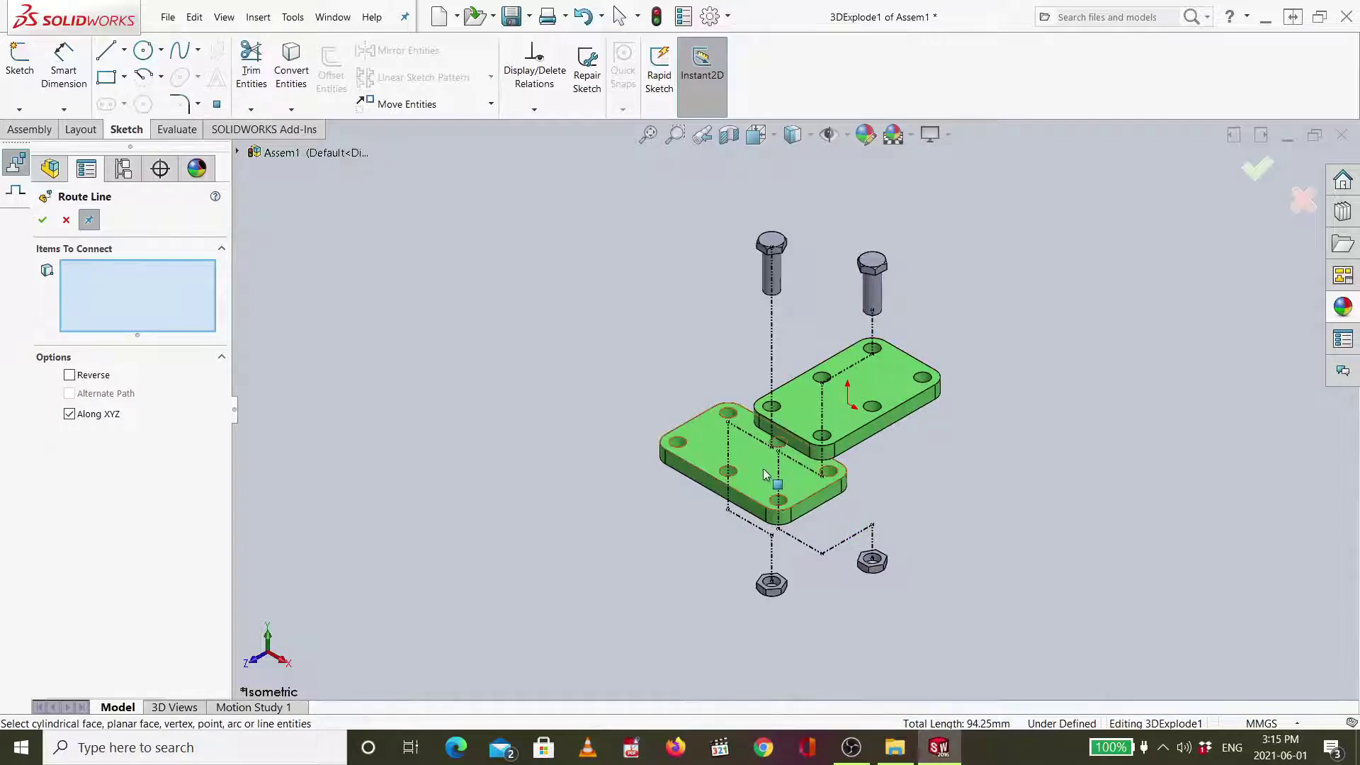
click(1237, 166)
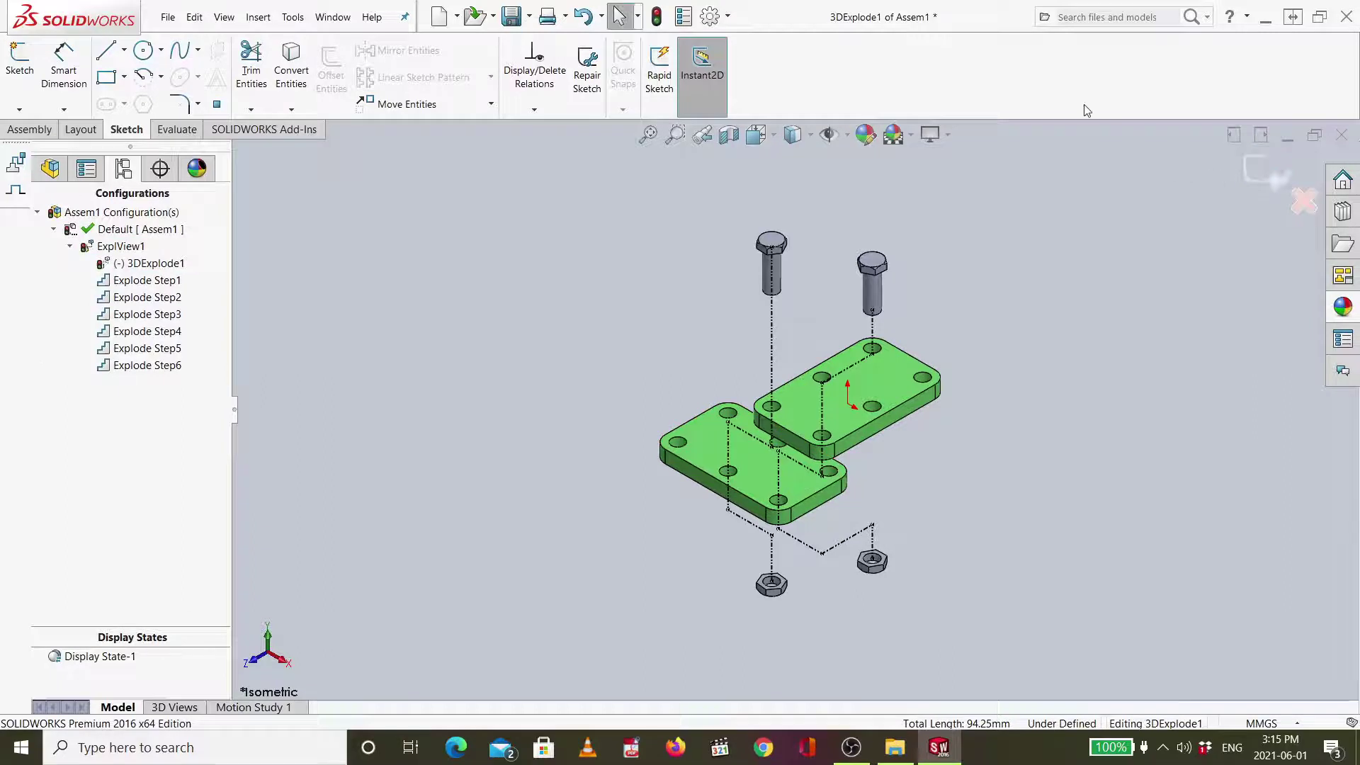
Rebuild and save the assembly as Assem3 in New folder, replacing the existing file, and close it.
key(ctrl+s)
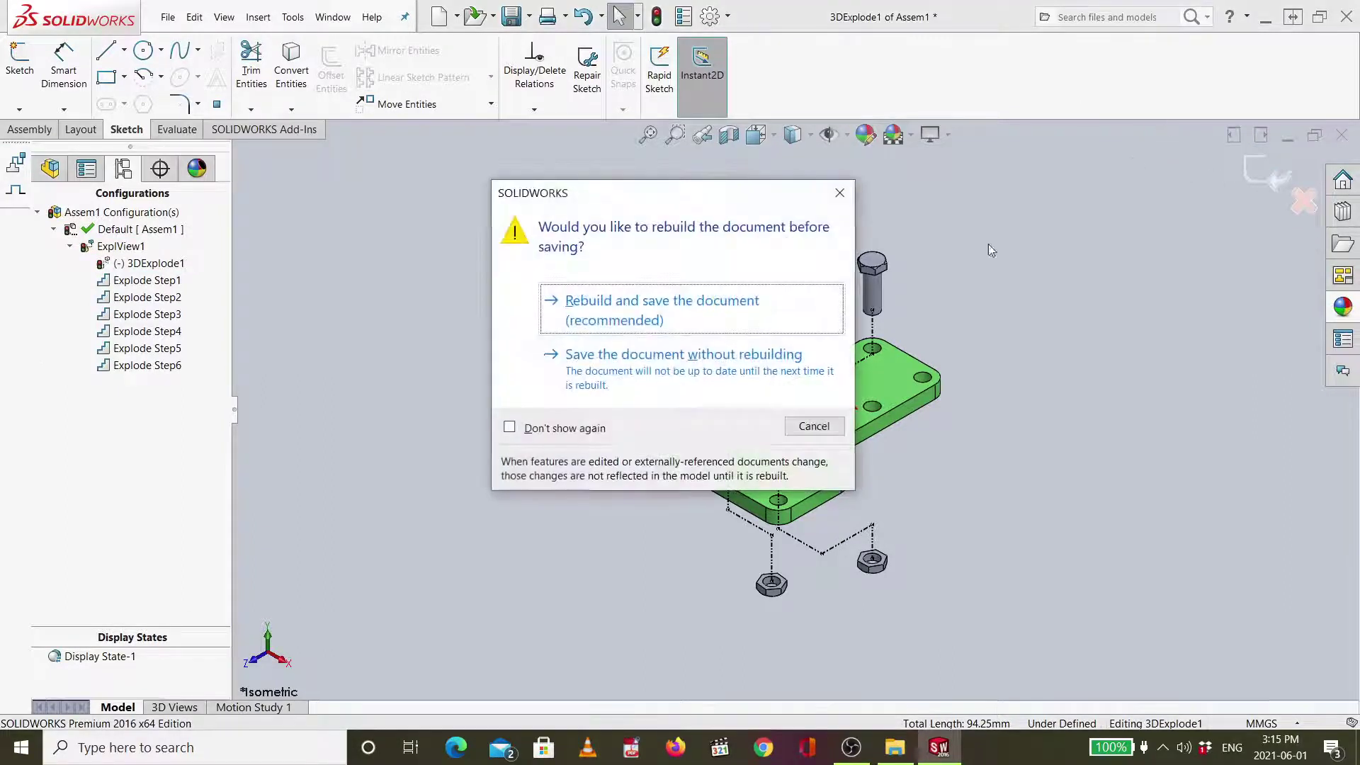
click(609, 325)
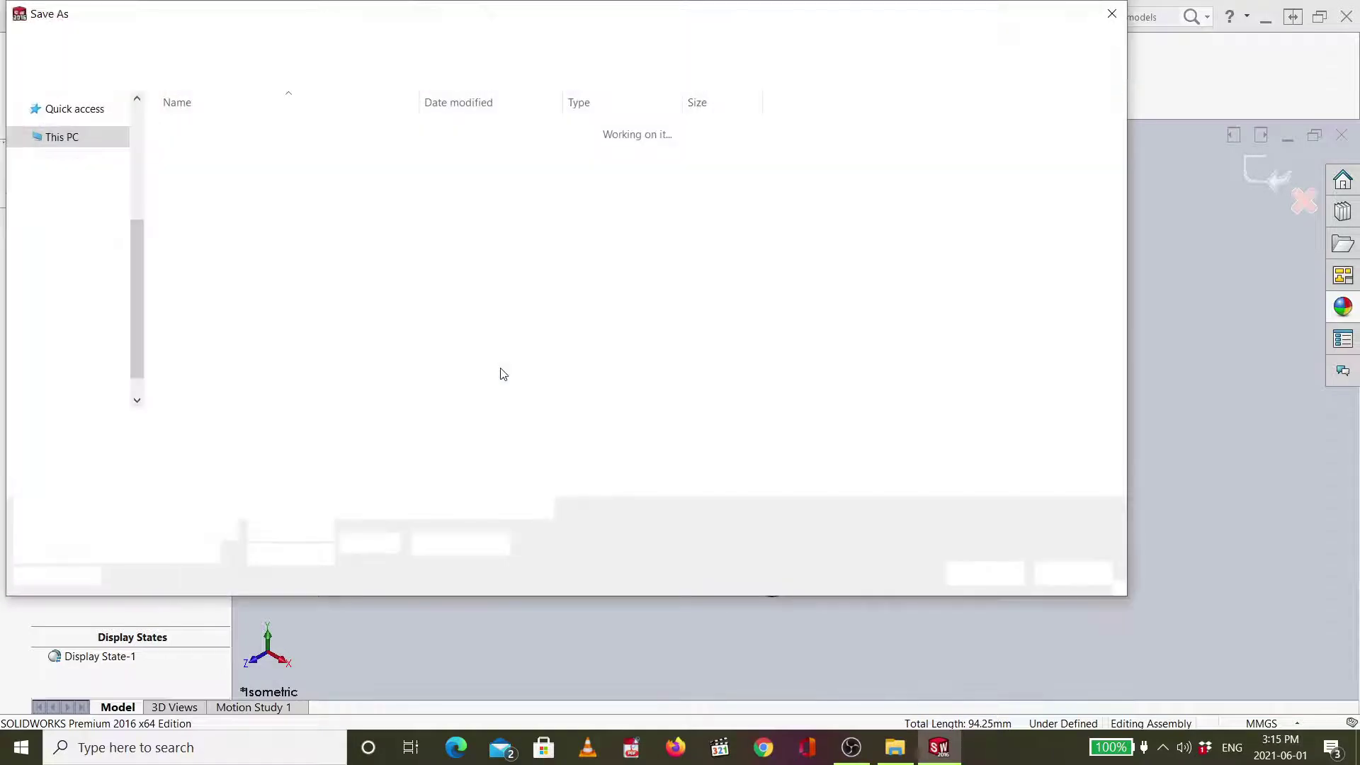
click(228, 185)
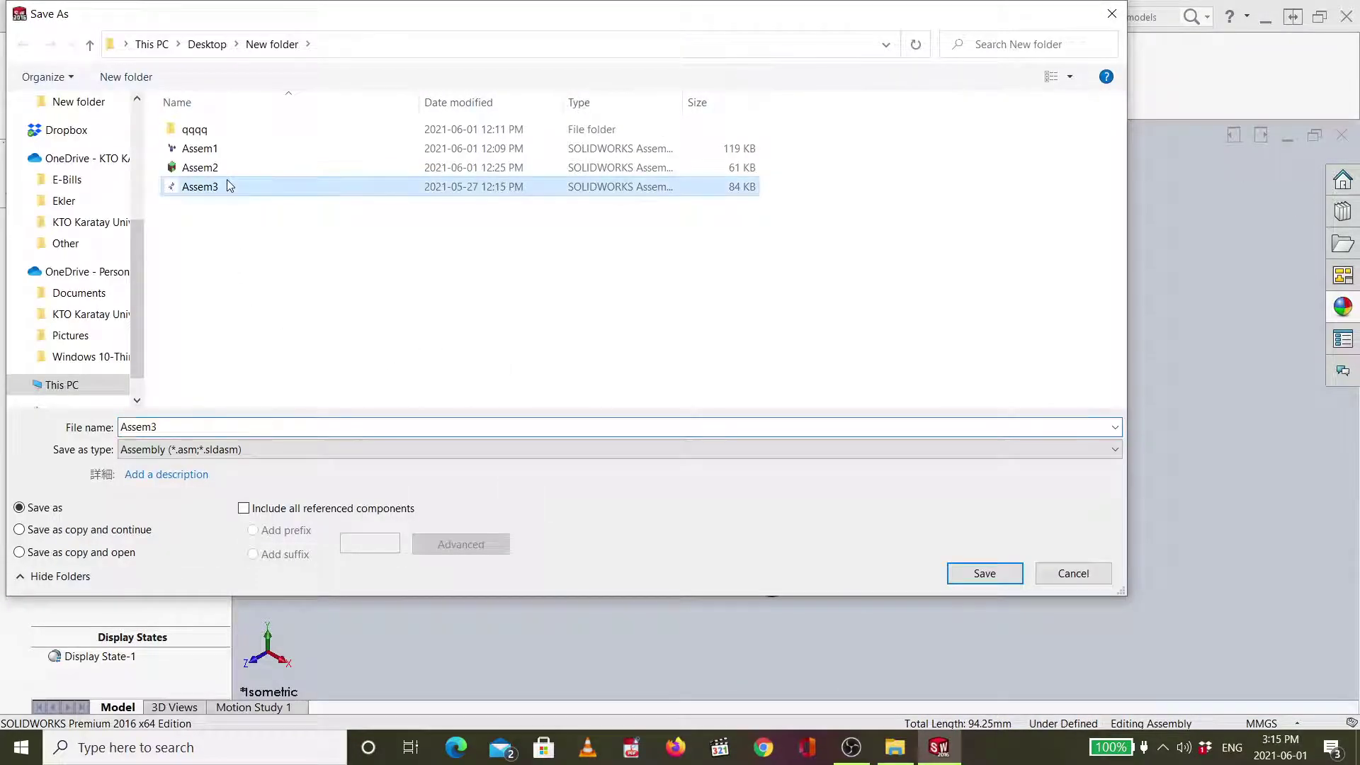
click(994, 570)
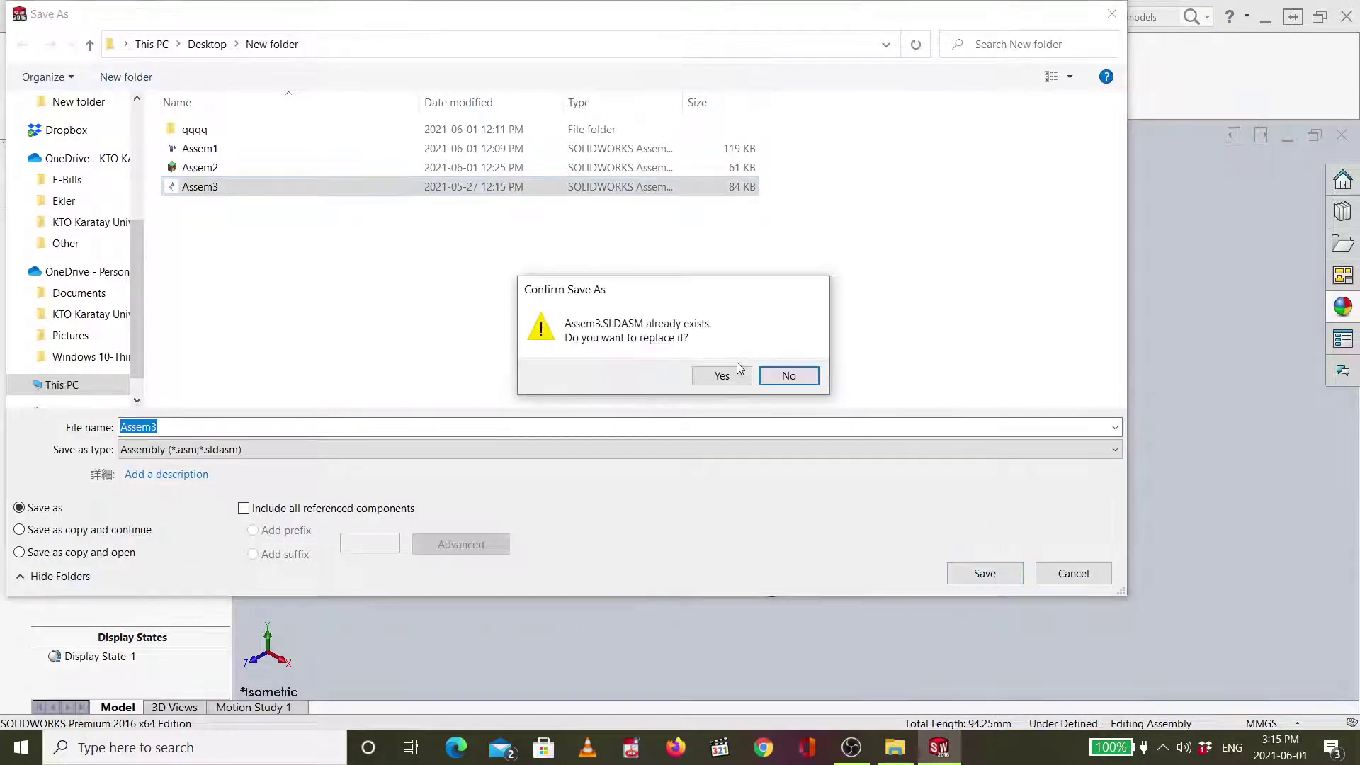
click(732, 369)
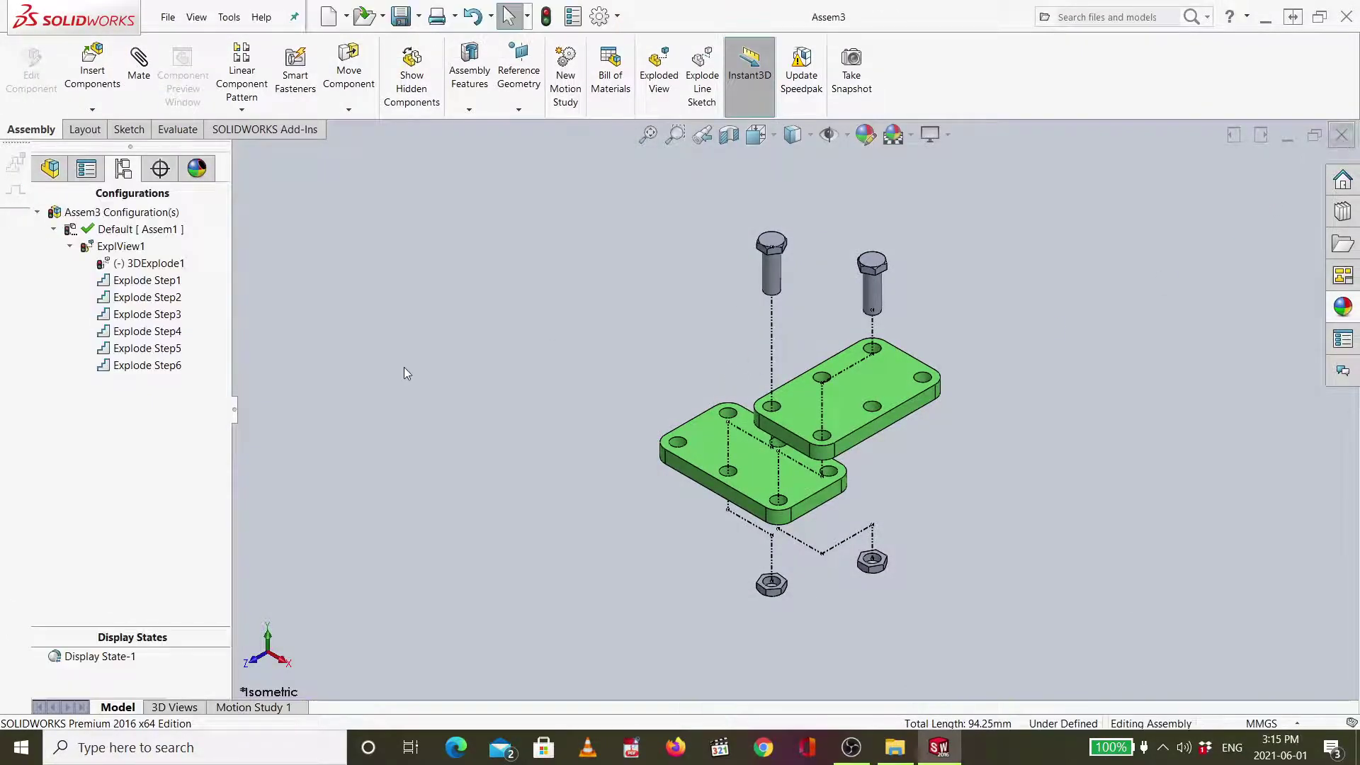
key(ctrl+w)
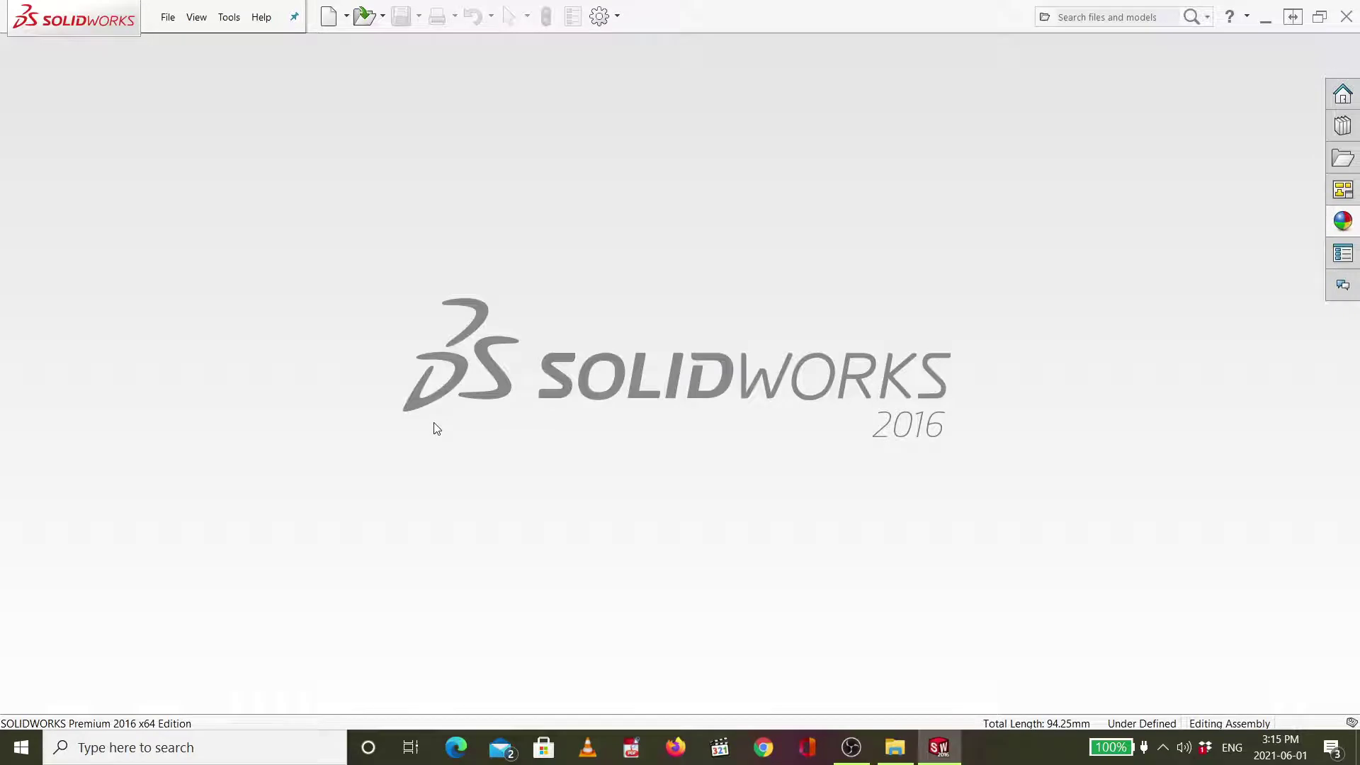
Create a new drawing with the standard A3 (ISO) sheet format.
click(163, 16)
click(181, 44)
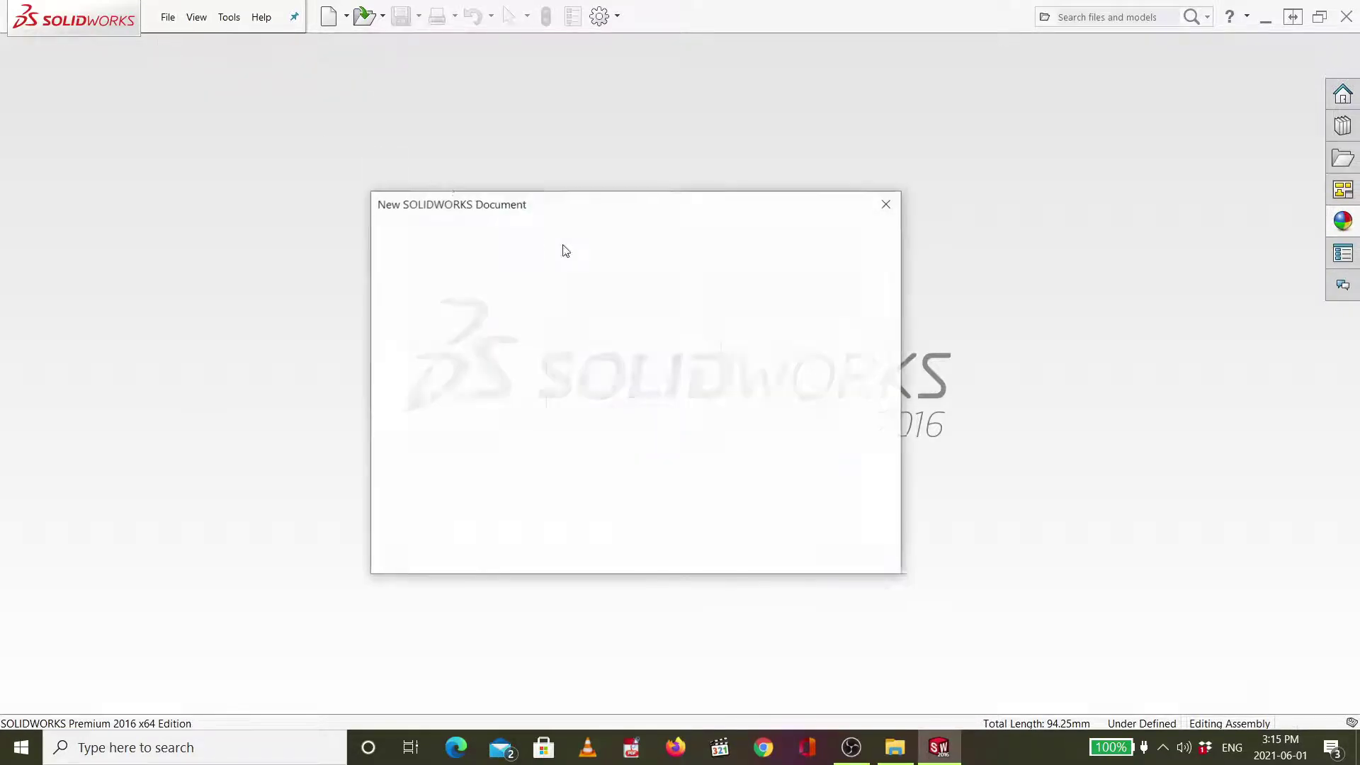
double_click(801, 351)
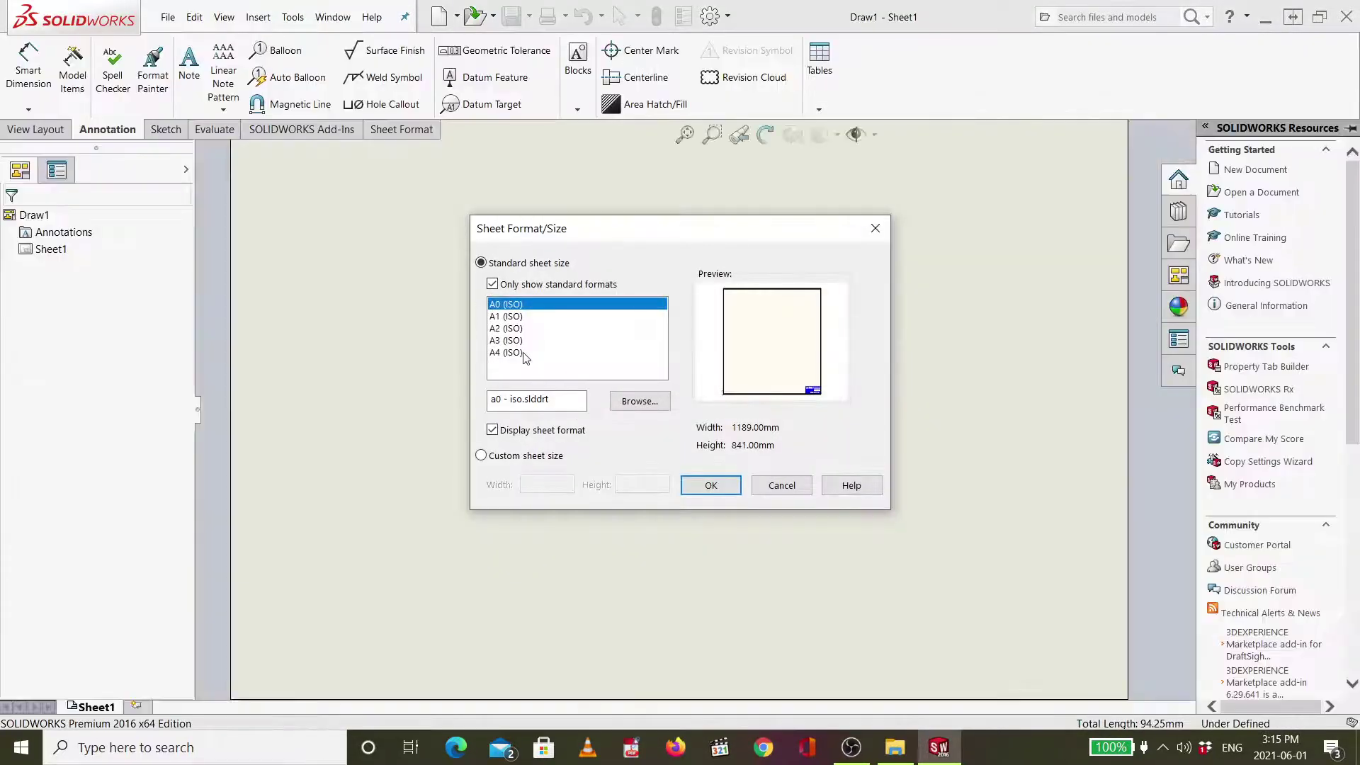
click(523, 340)
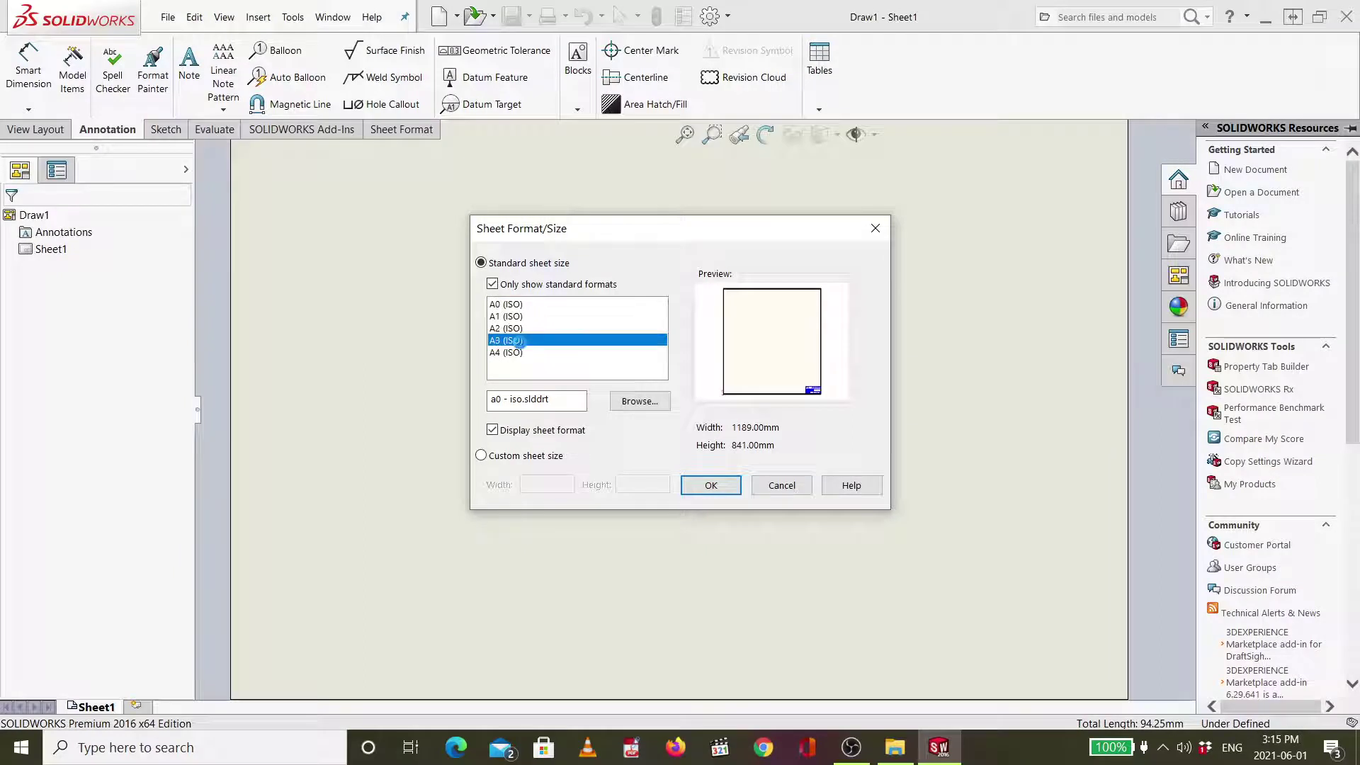
click(711, 486)
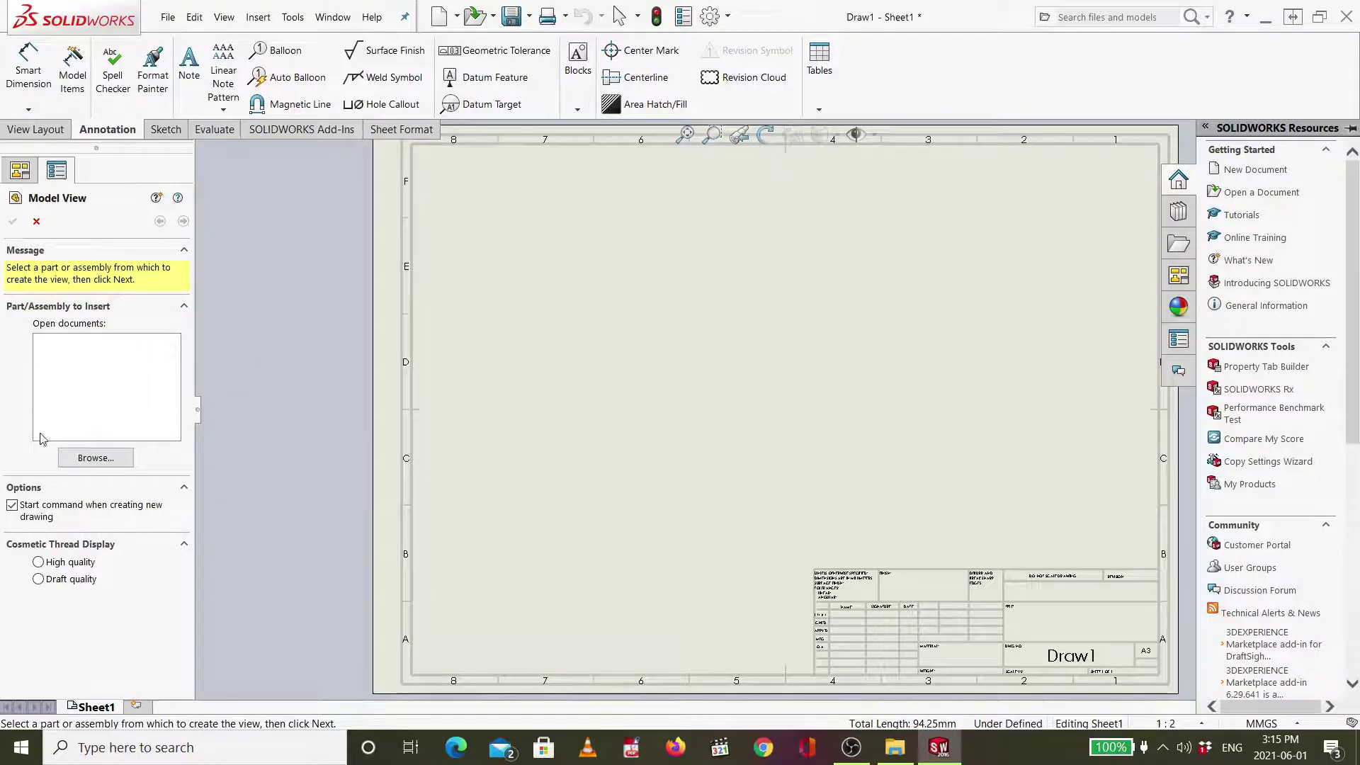
Load the saved exploded plate assembly from New folder as the source of the drawing's model view.
click(111, 462)
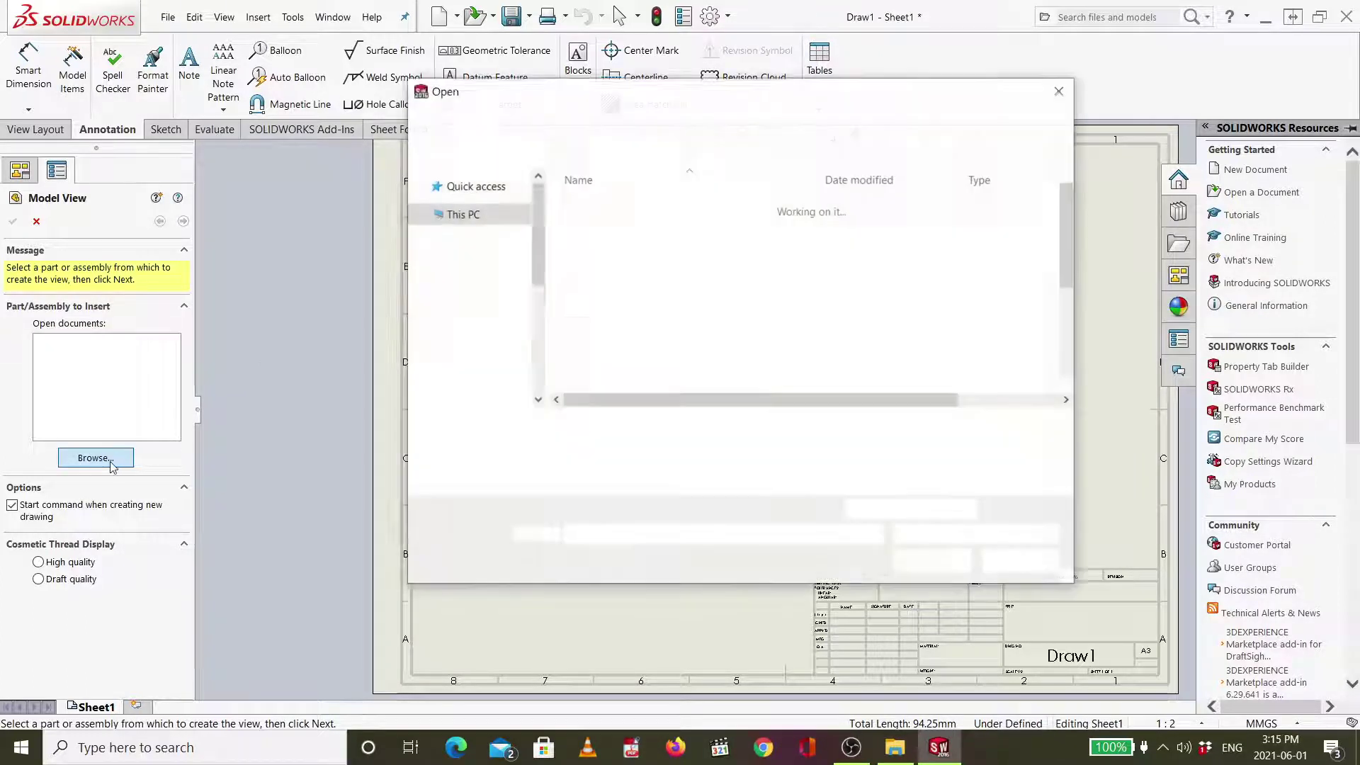
scroll(659, 349, down, 3)
scroll(658, 349, up, 3)
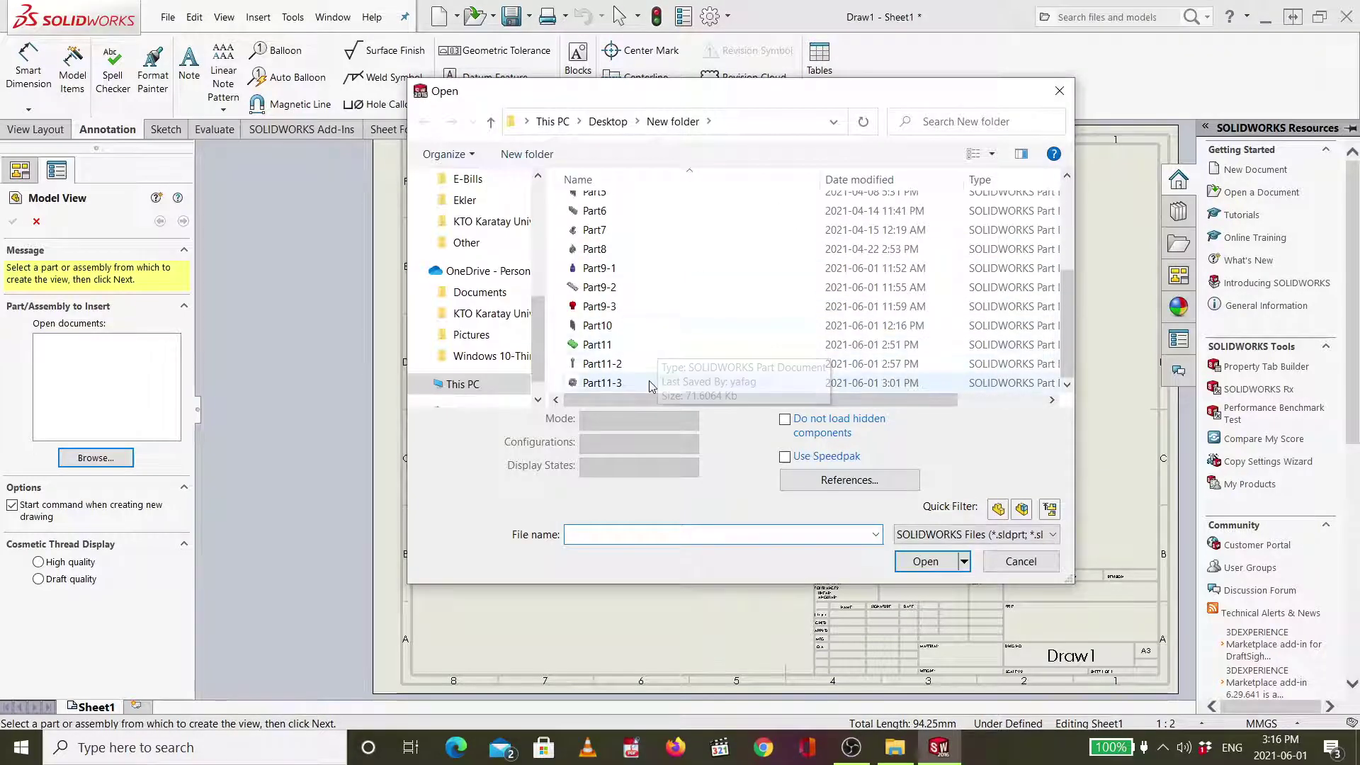
double_click(601, 264)
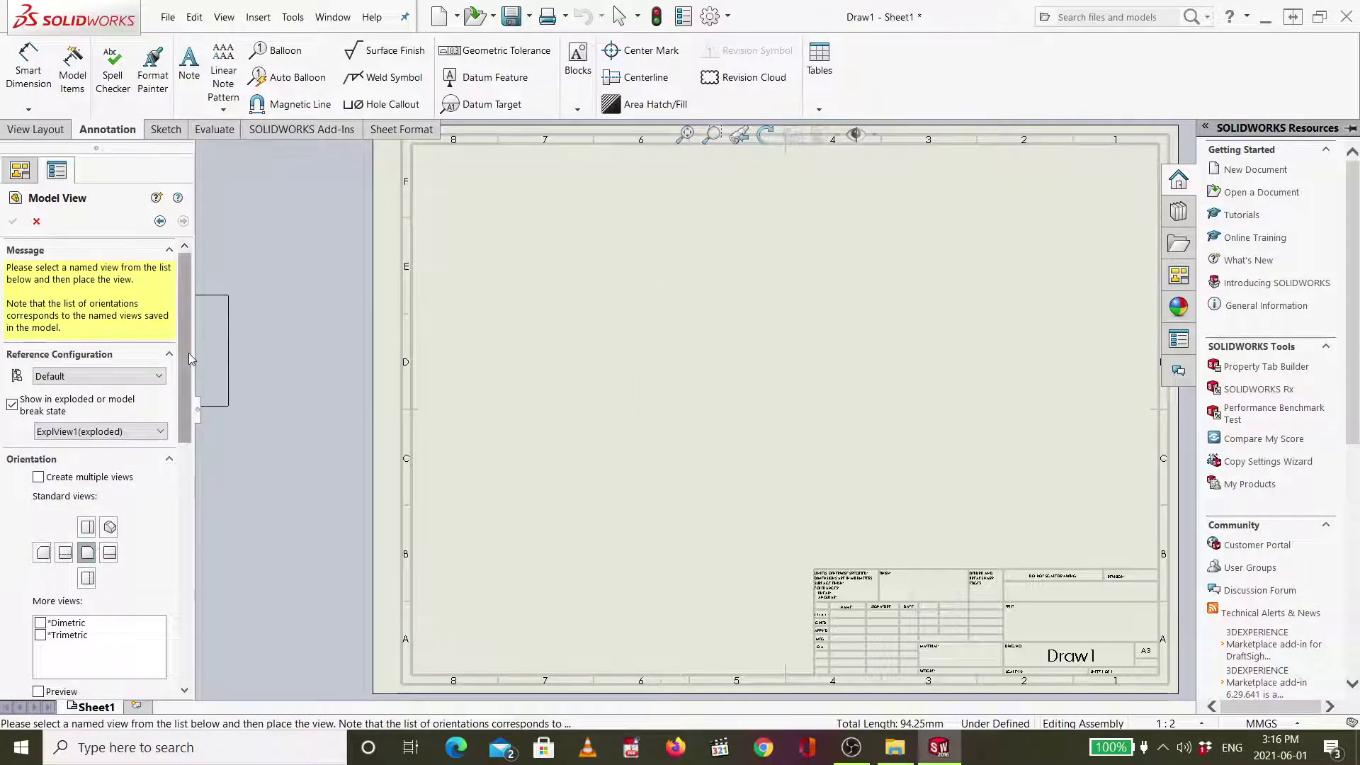
Place the exploded assembly's front view on the left half of the sheet at custom scale 1:1, without any projected views.
scroll(187, 361, down, 2)
scroll(184, 415, down, 3)
drag(184, 414, 184, 521)
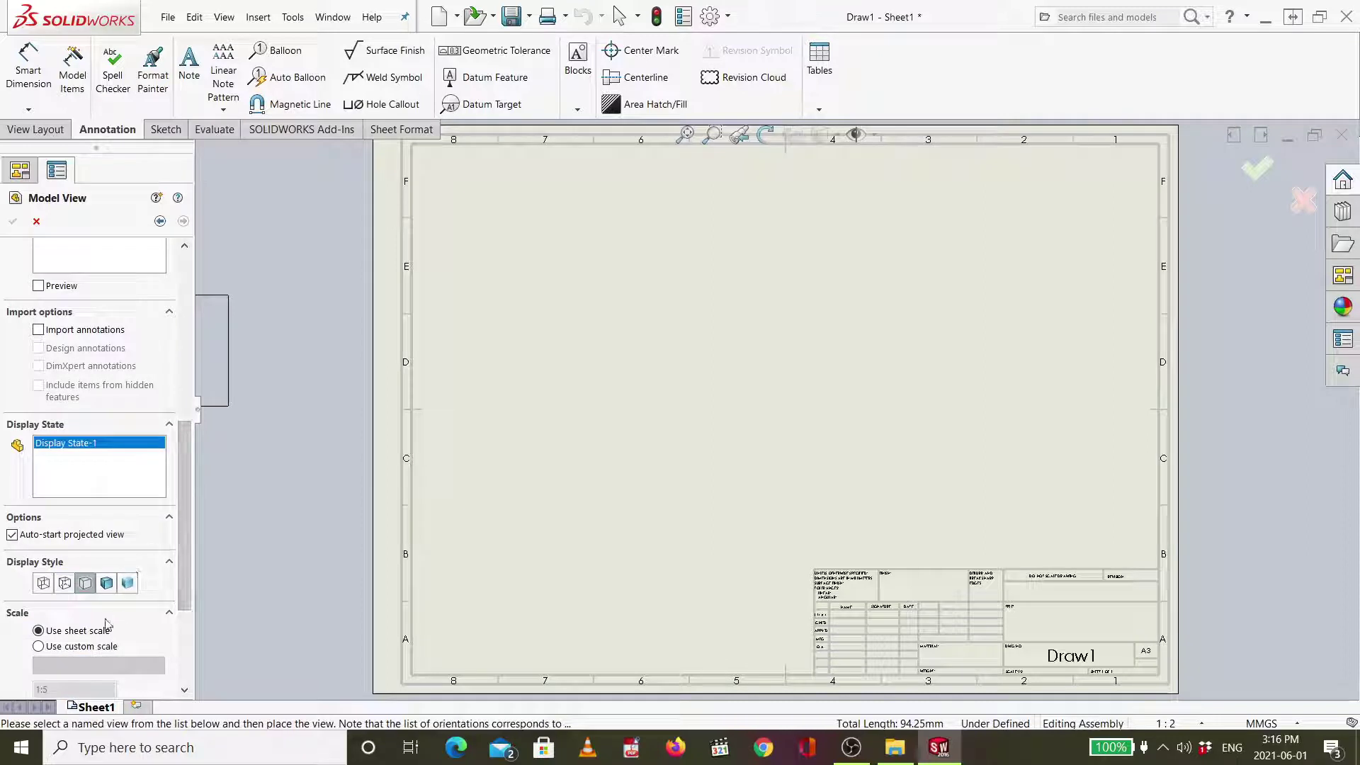
scroll(106, 623, down, 2)
click(106, 592)
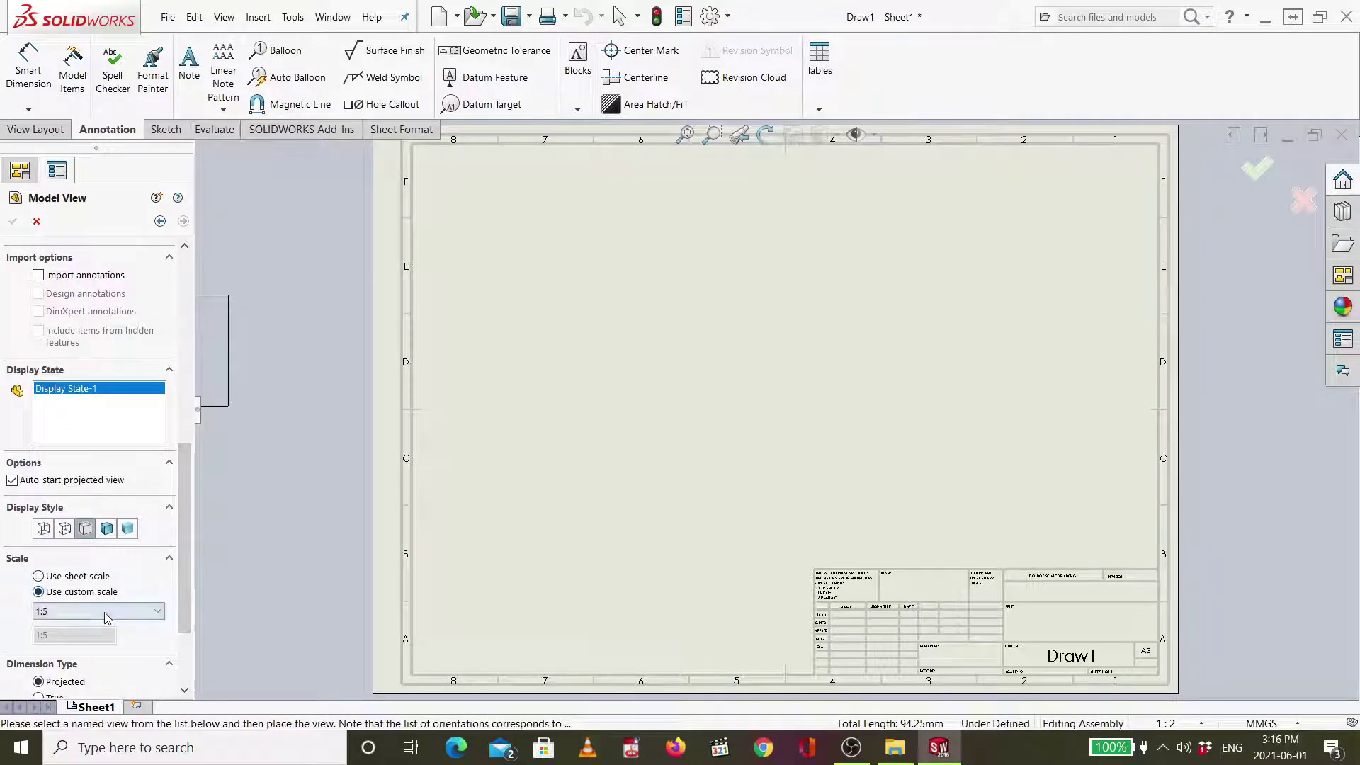
click(106, 615)
click(131, 467)
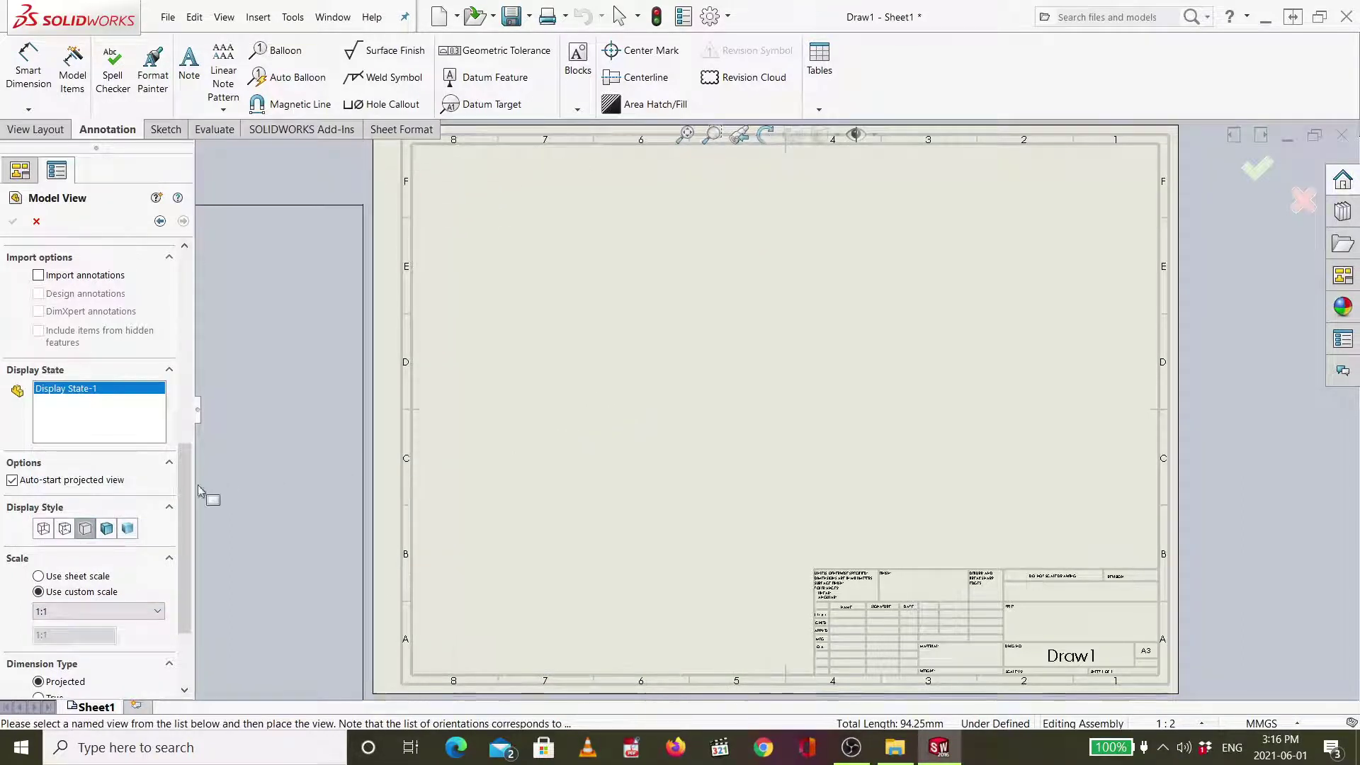
scroll(189, 404, up, 3)
scroll(190, 403, down, 1)
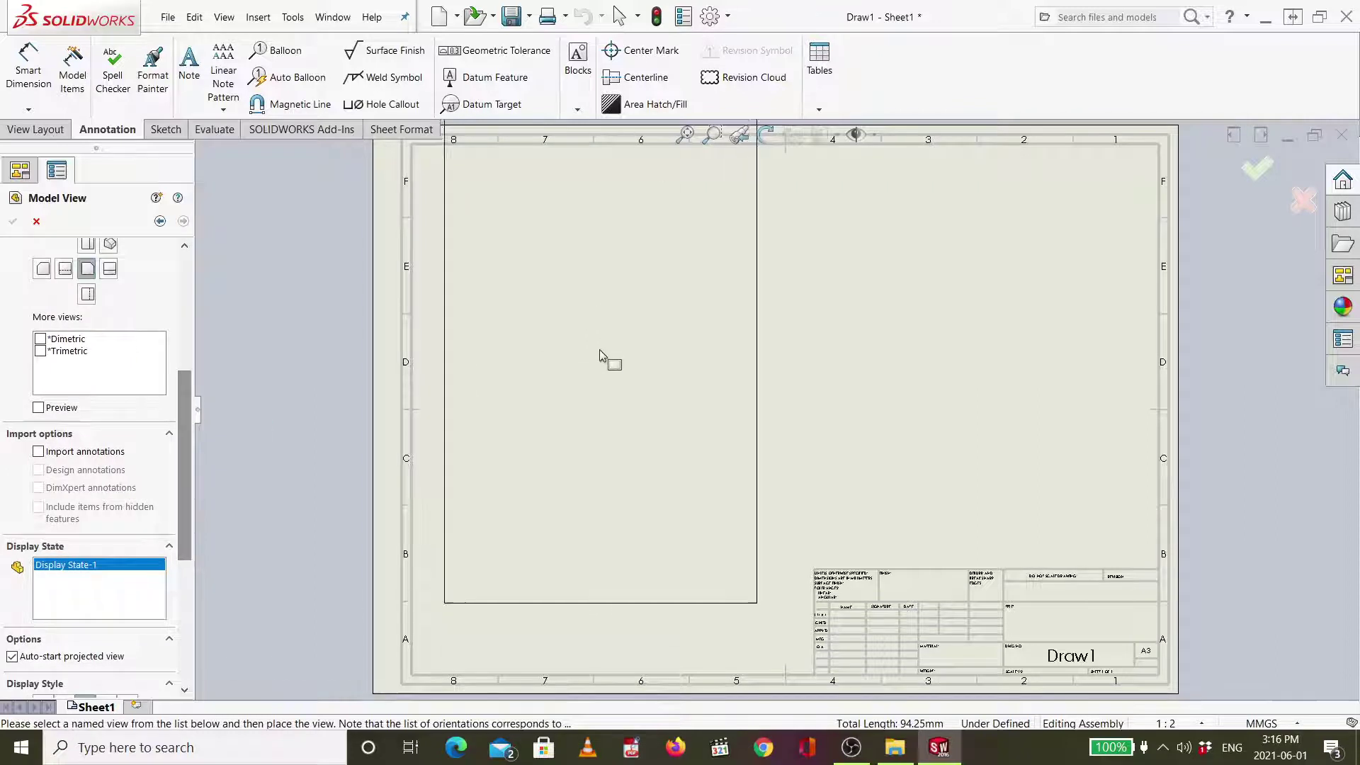
click(597, 422)
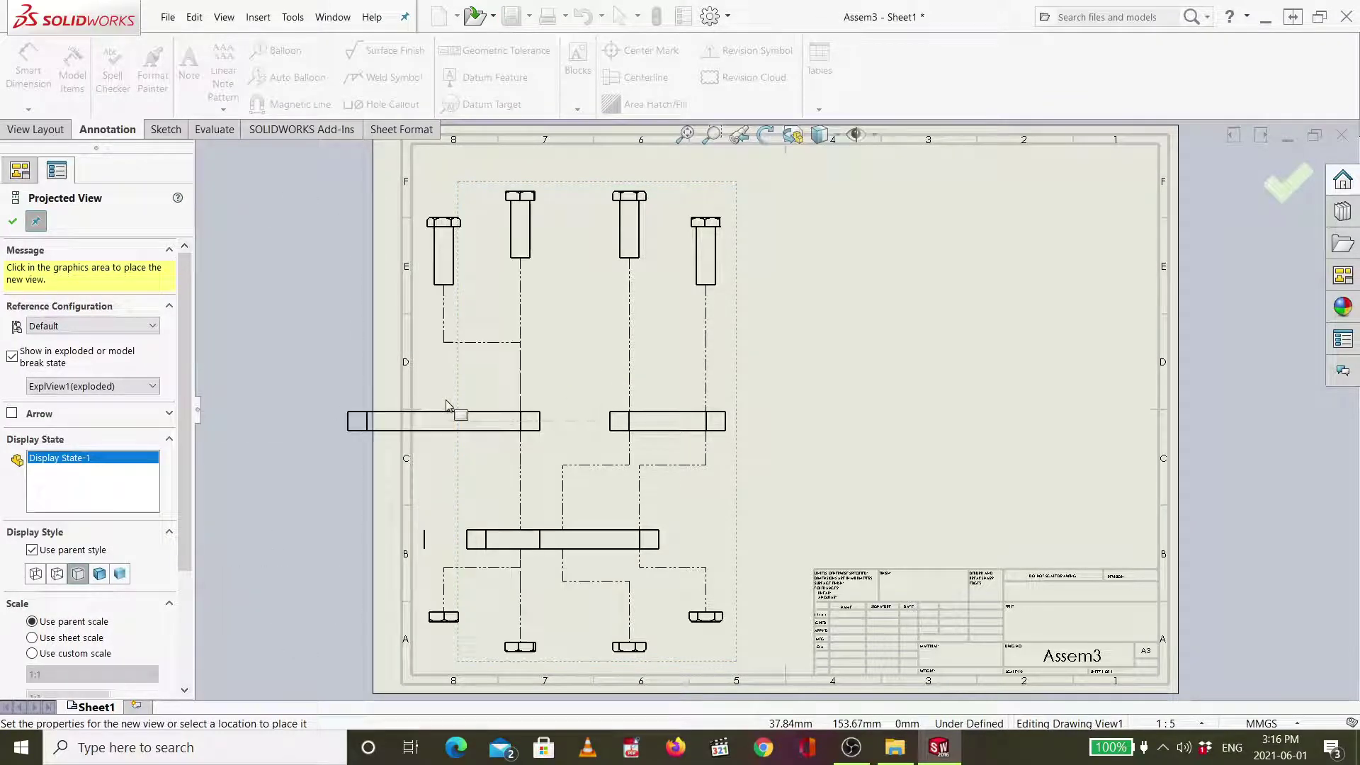
key(Escape)
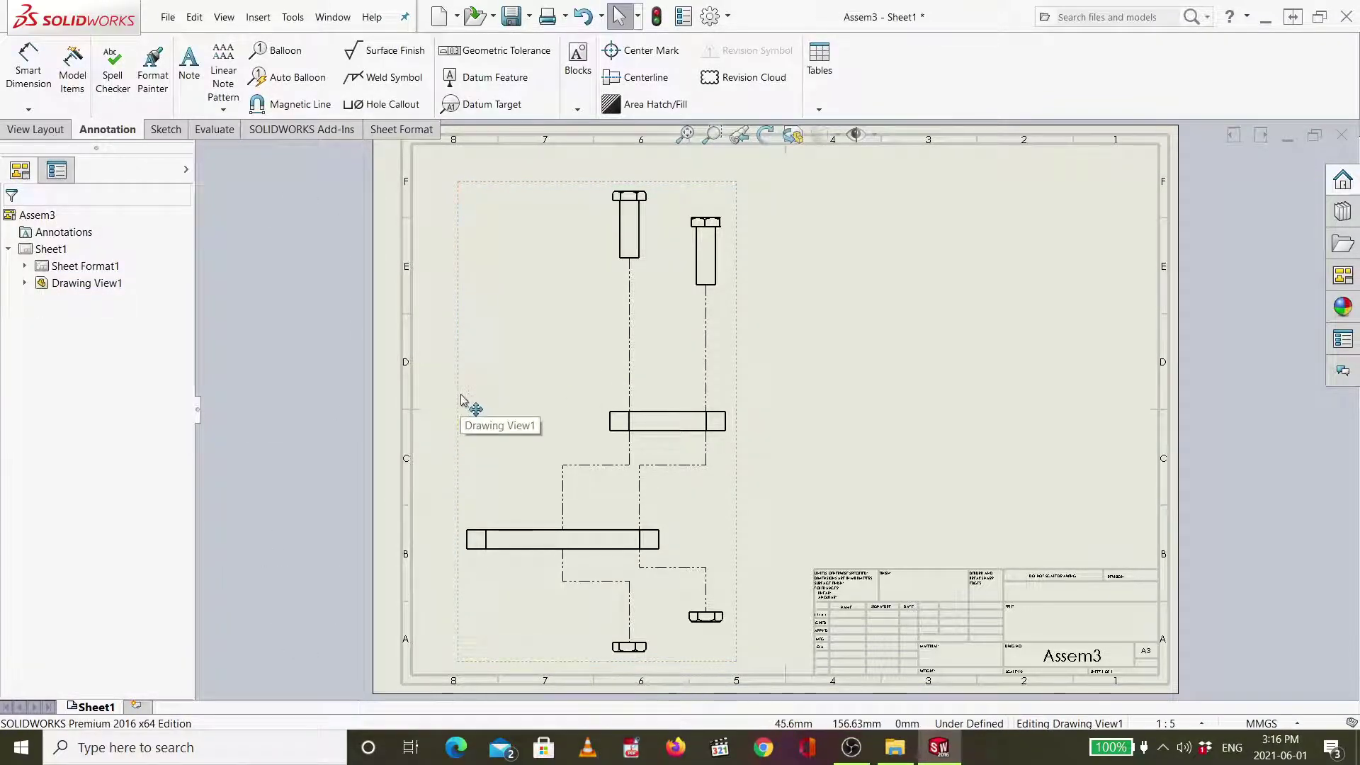
Change the placed exploded view to isometric orientation and move it up so it sits centred in the sheet height.
click(459, 418)
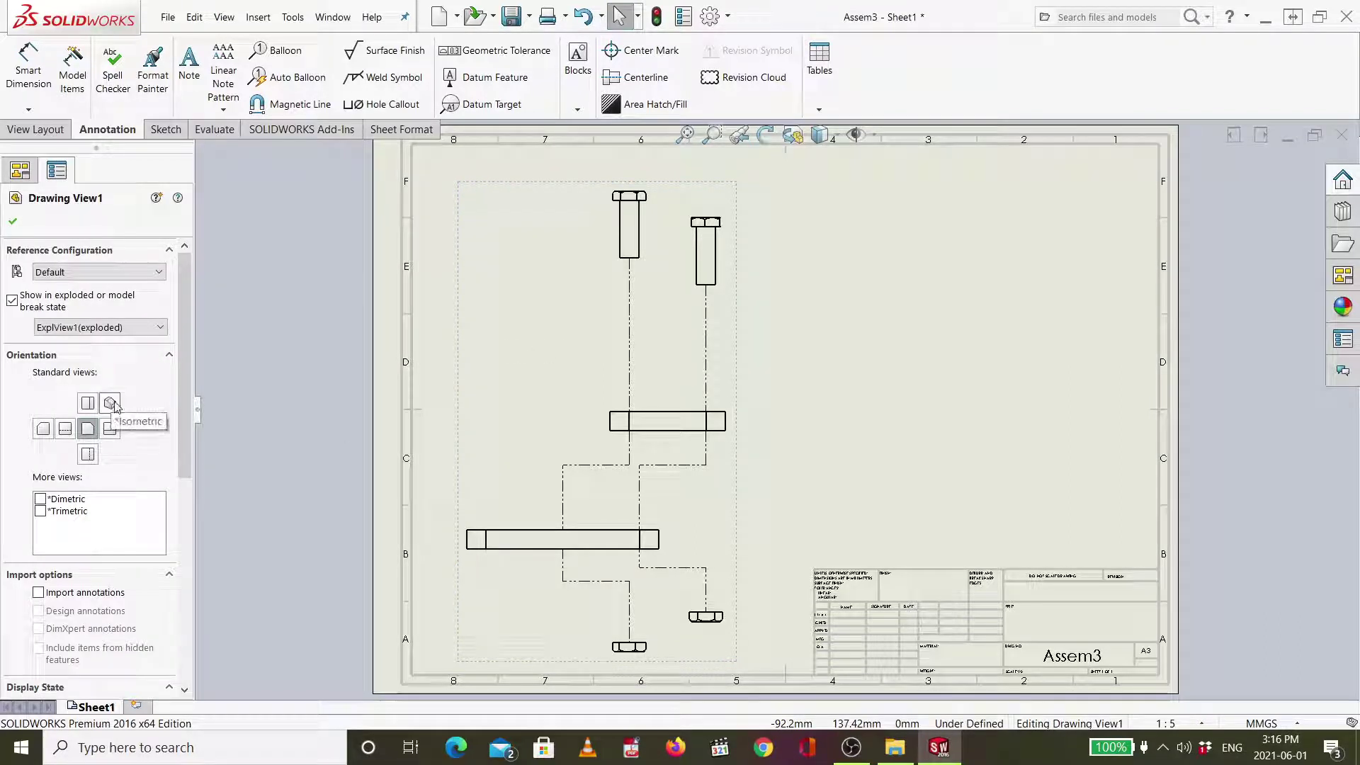
click(110, 403)
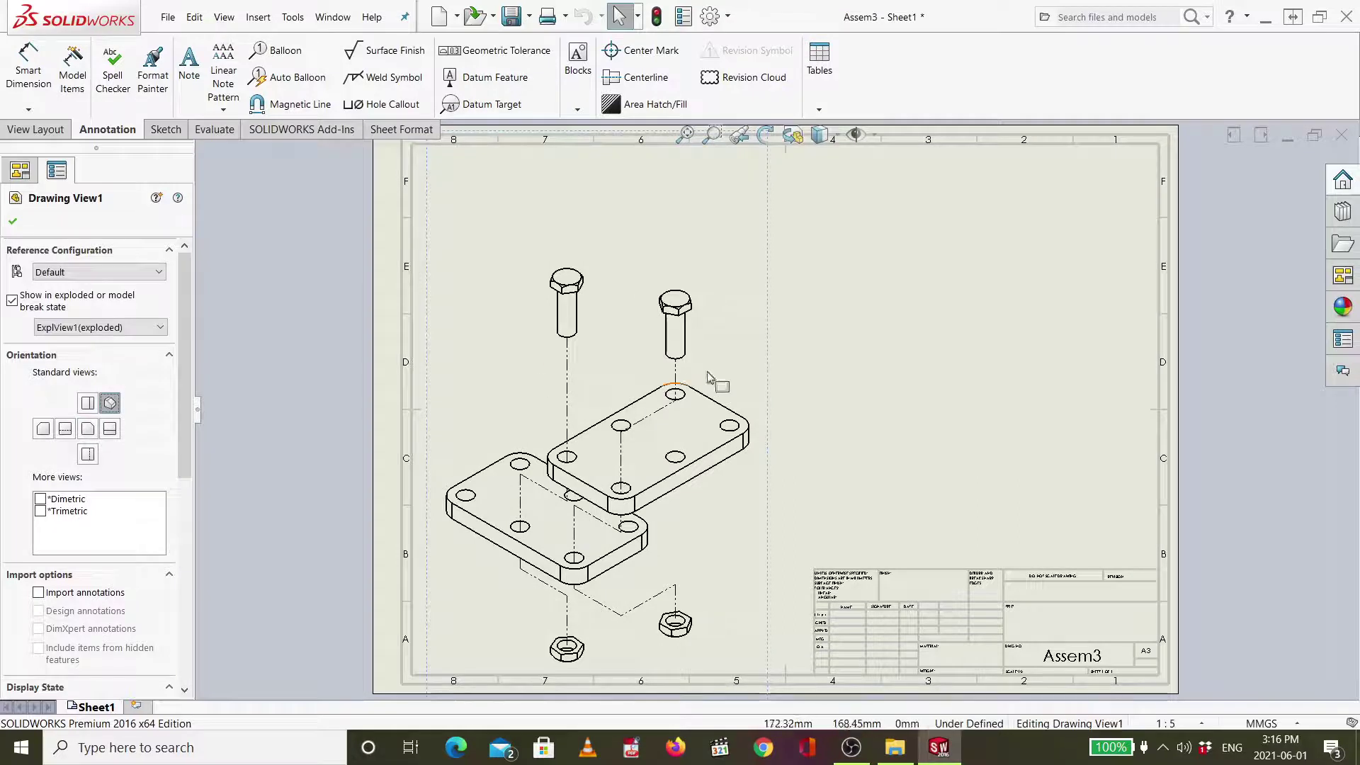
drag(774, 422, 774, 360)
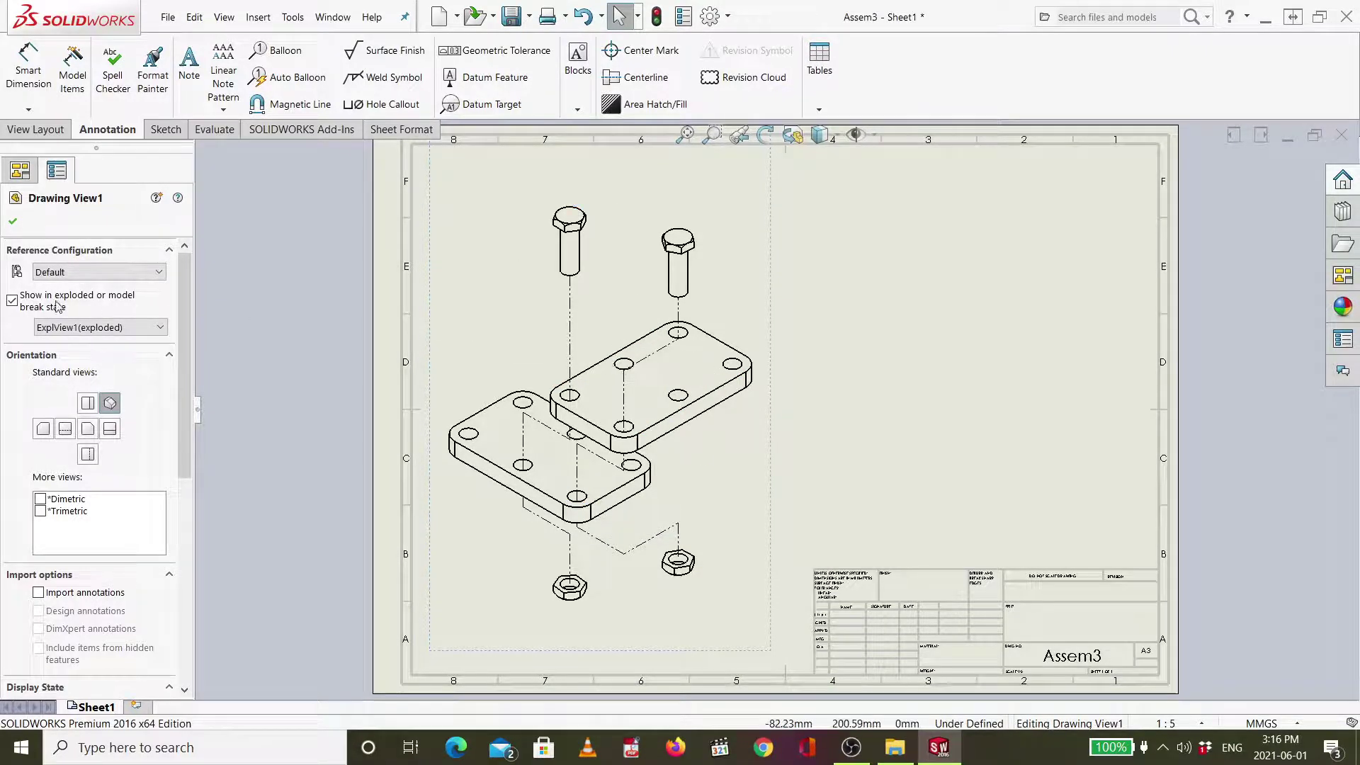
Toggle the isometric view between its collapsed and exploded states, leaving it exploded.
click(12, 301)
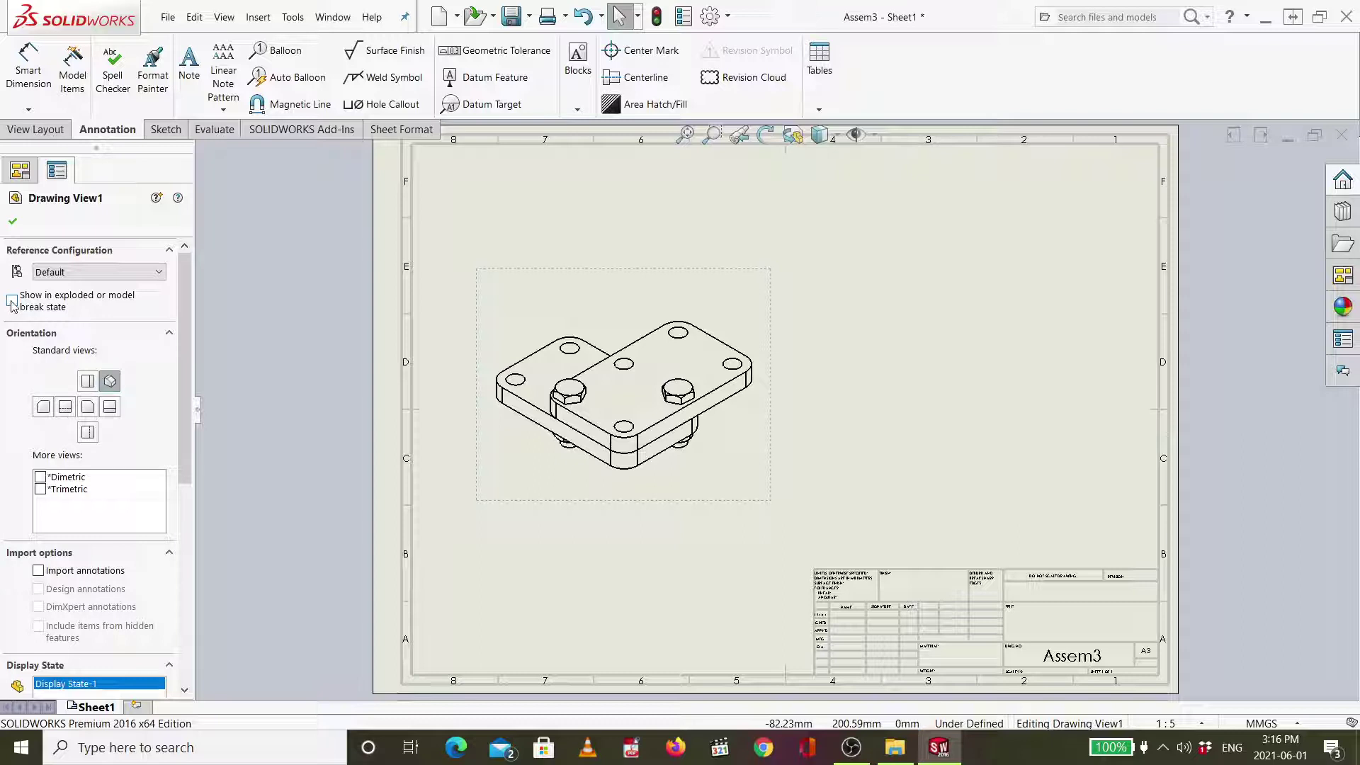
click(12, 301)
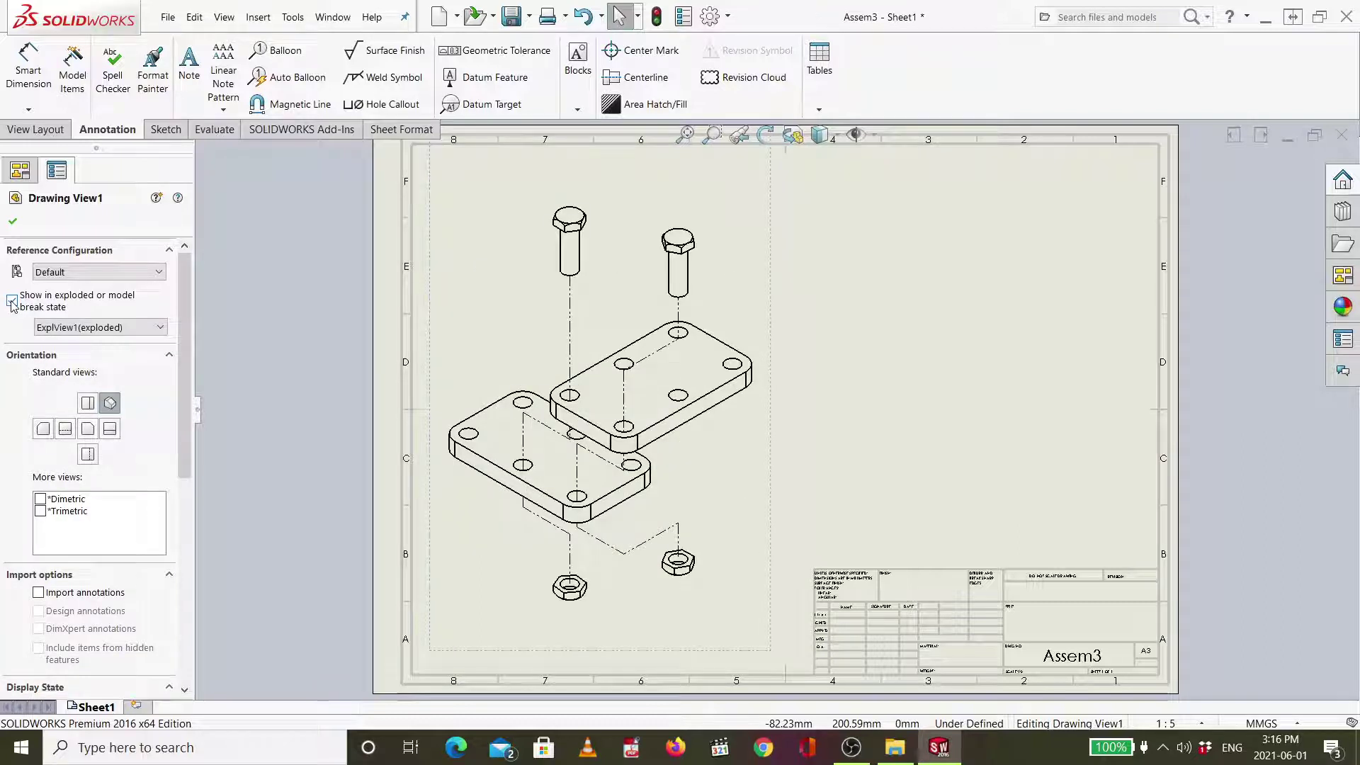
click(12, 301)
click(12, 301)
click(13, 301)
click(13, 301)
Insert a second isometric model view of Assem3, shaded with edges at custom scale 1:1, on the right half of the sheet.
click(43, 135)
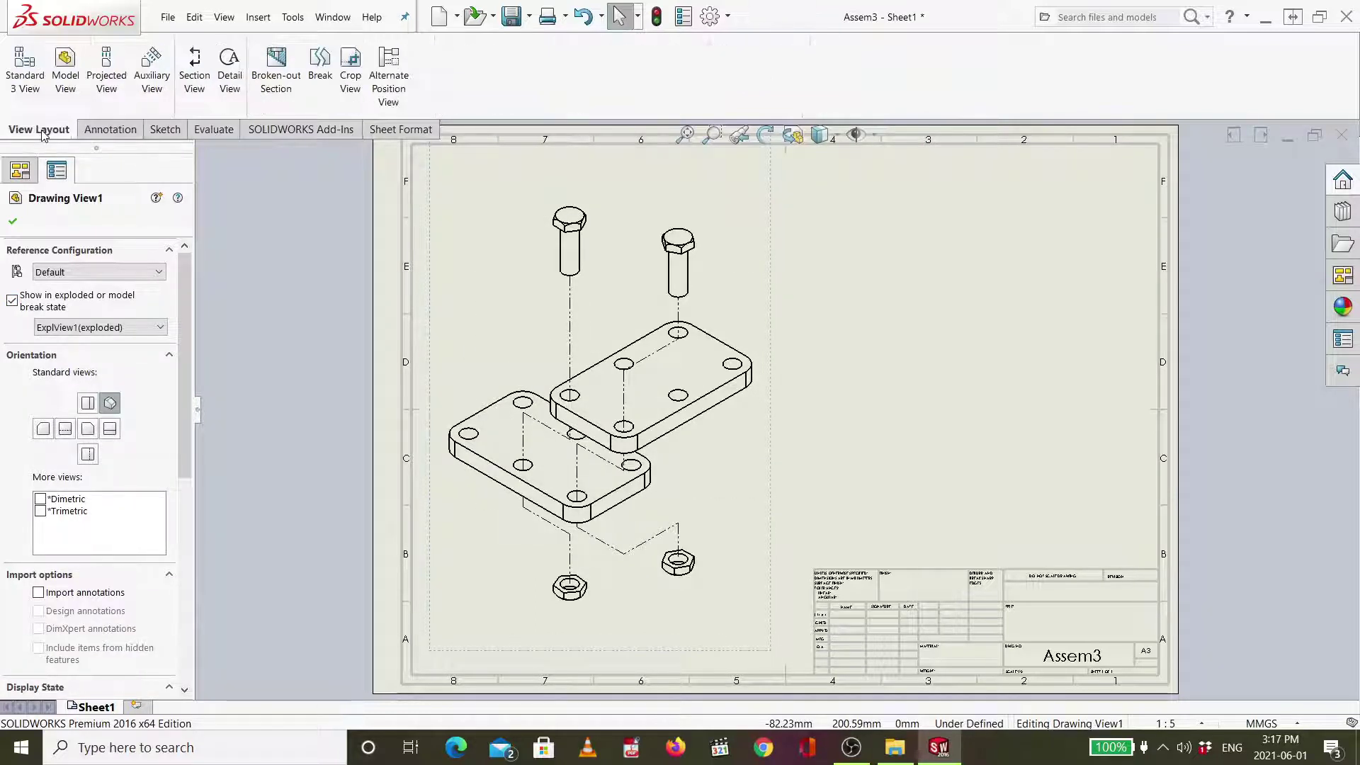
click(62, 79)
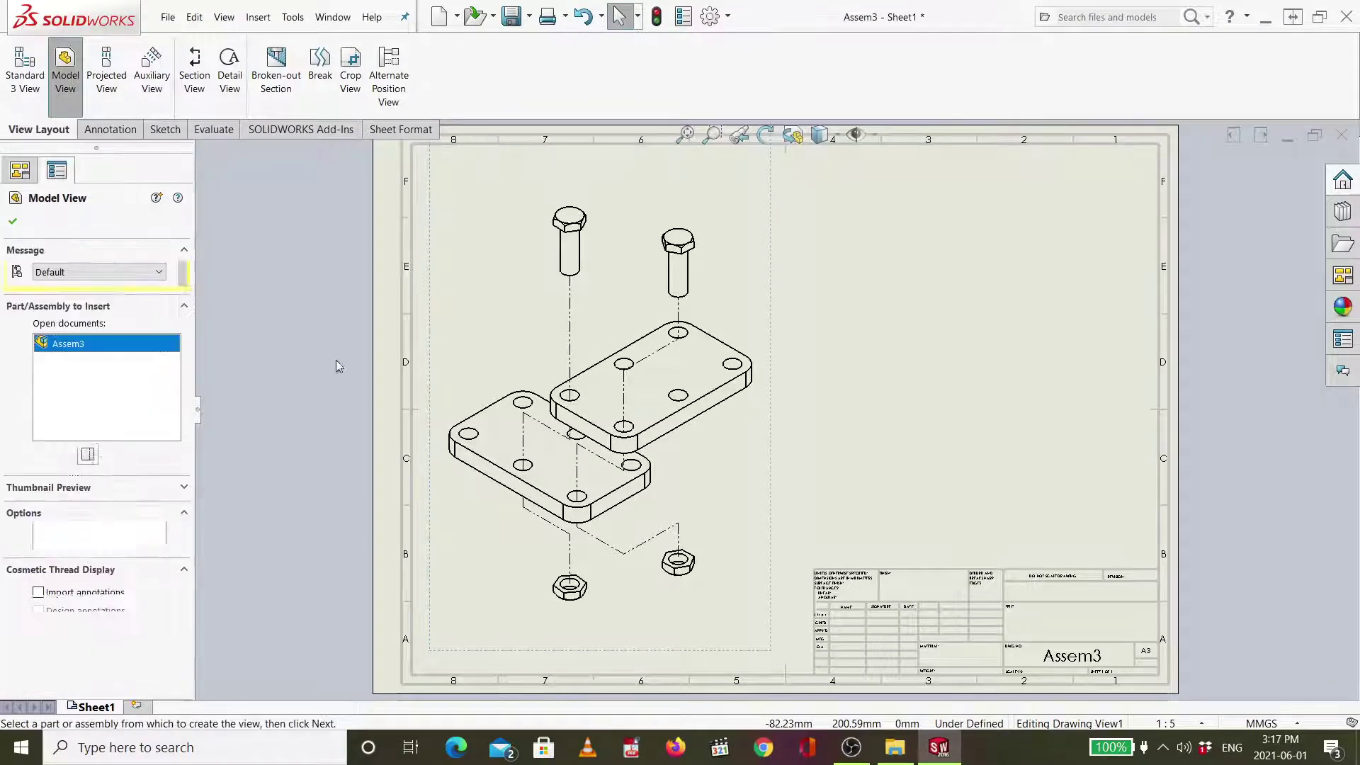
double_click(90, 345)
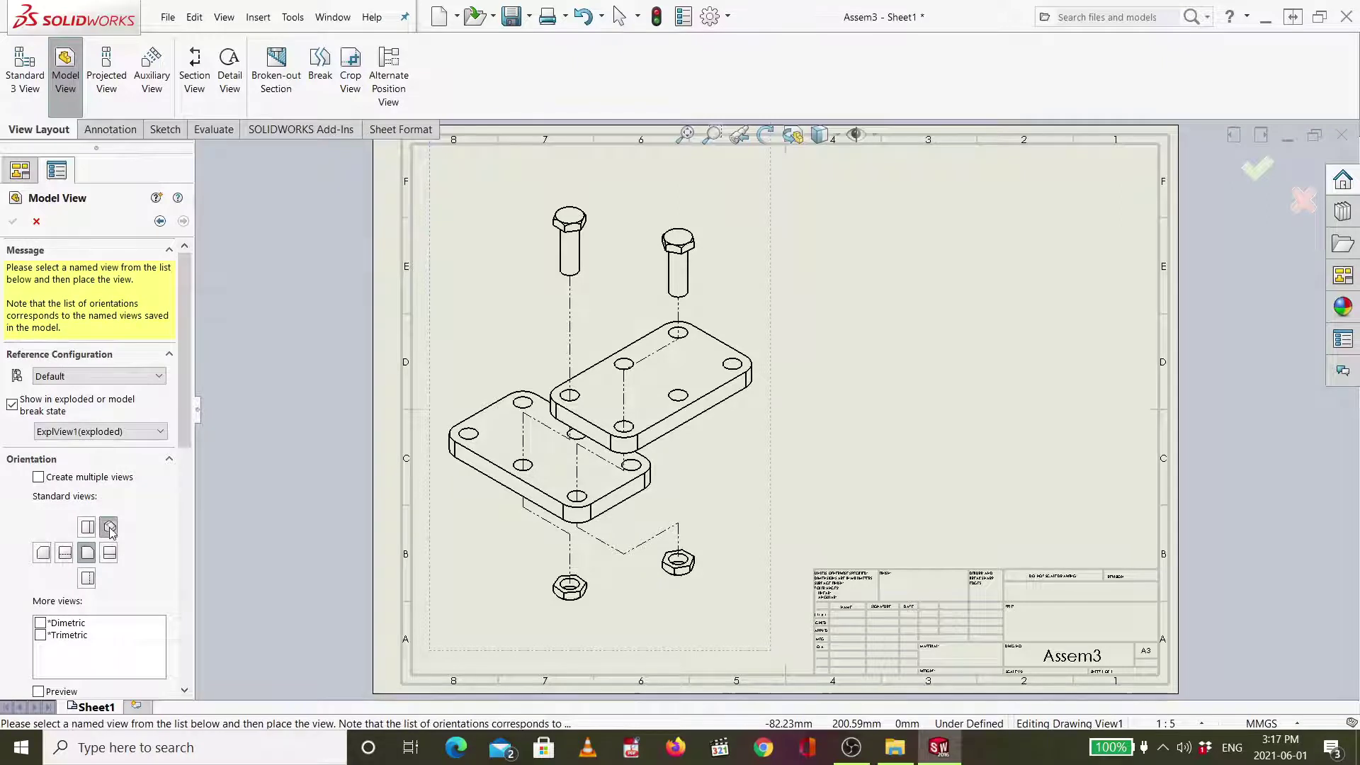
click(109, 528)
drag(181, 435, 179, 597)
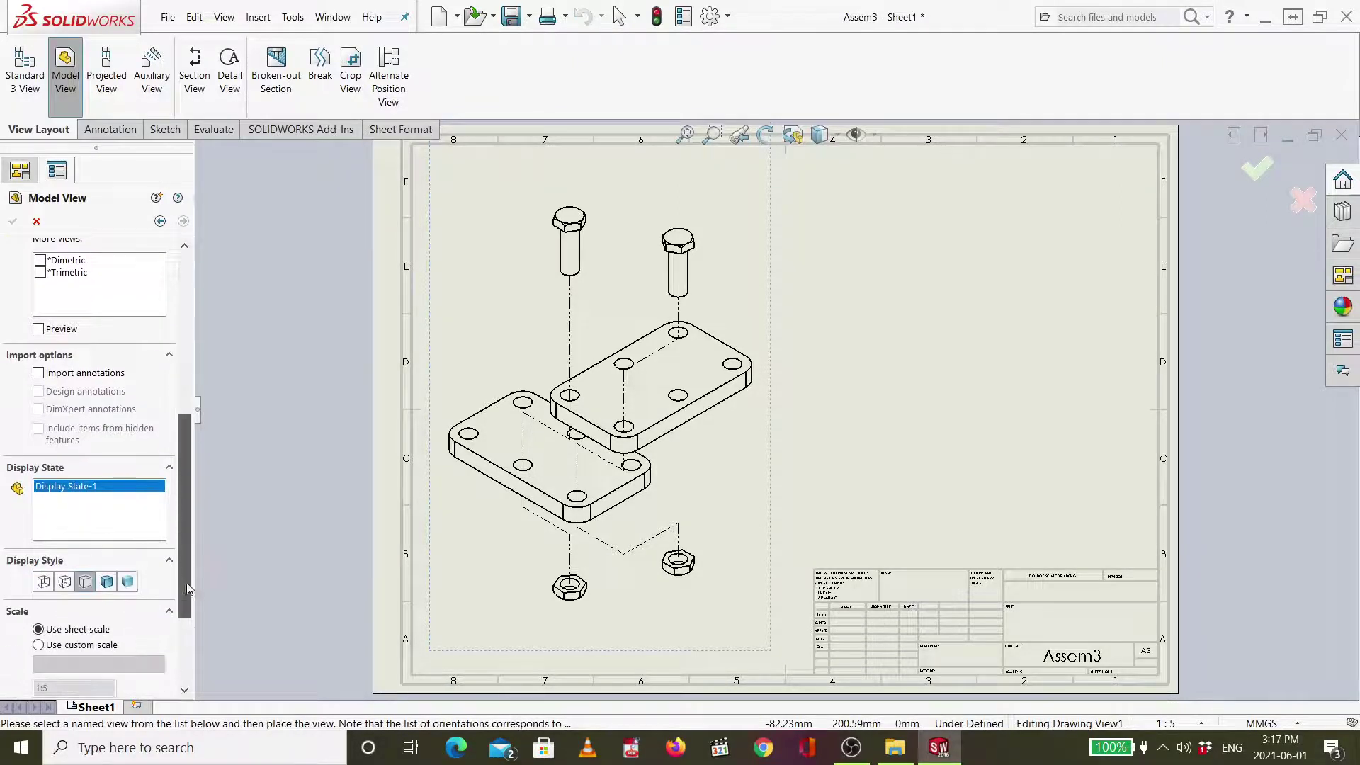
click(108, 581)
scroll(115, 591, down, 3)
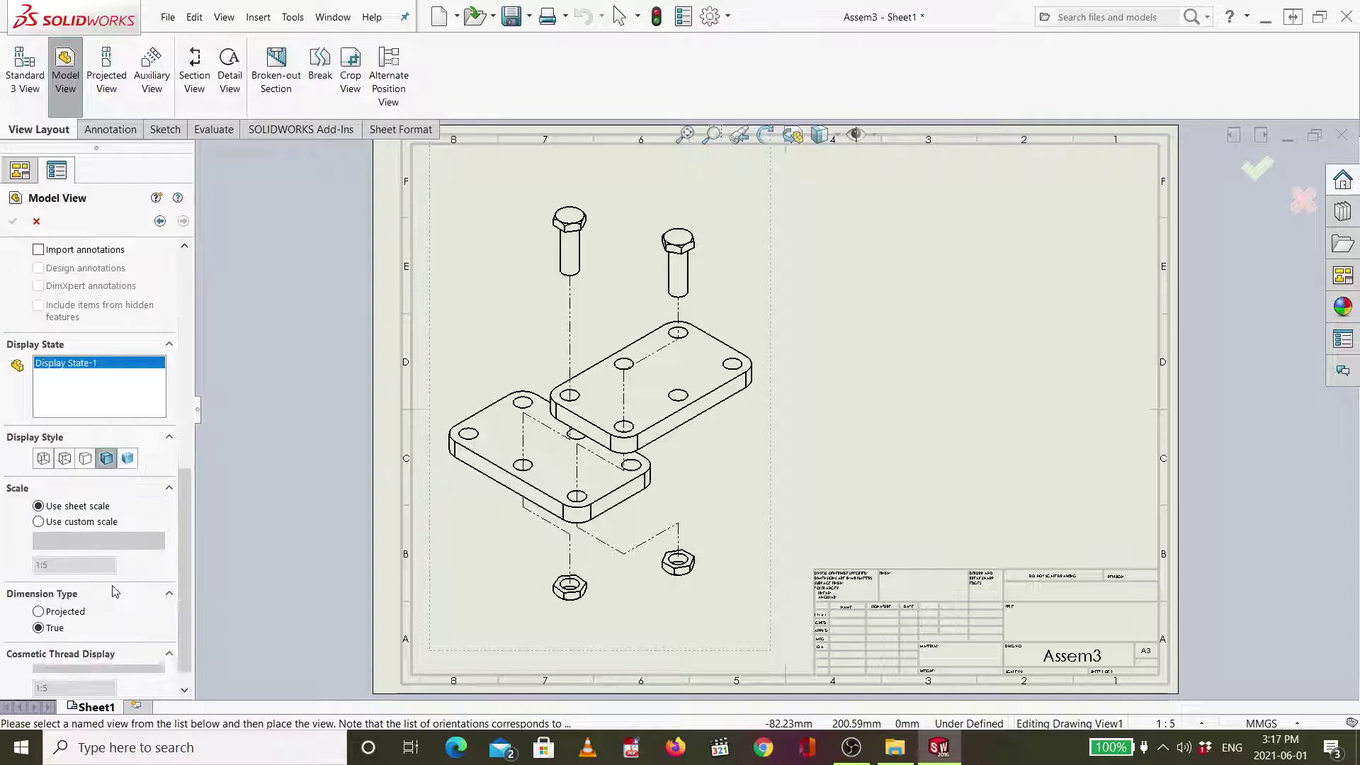
click(92, 522)
click(92, 541)
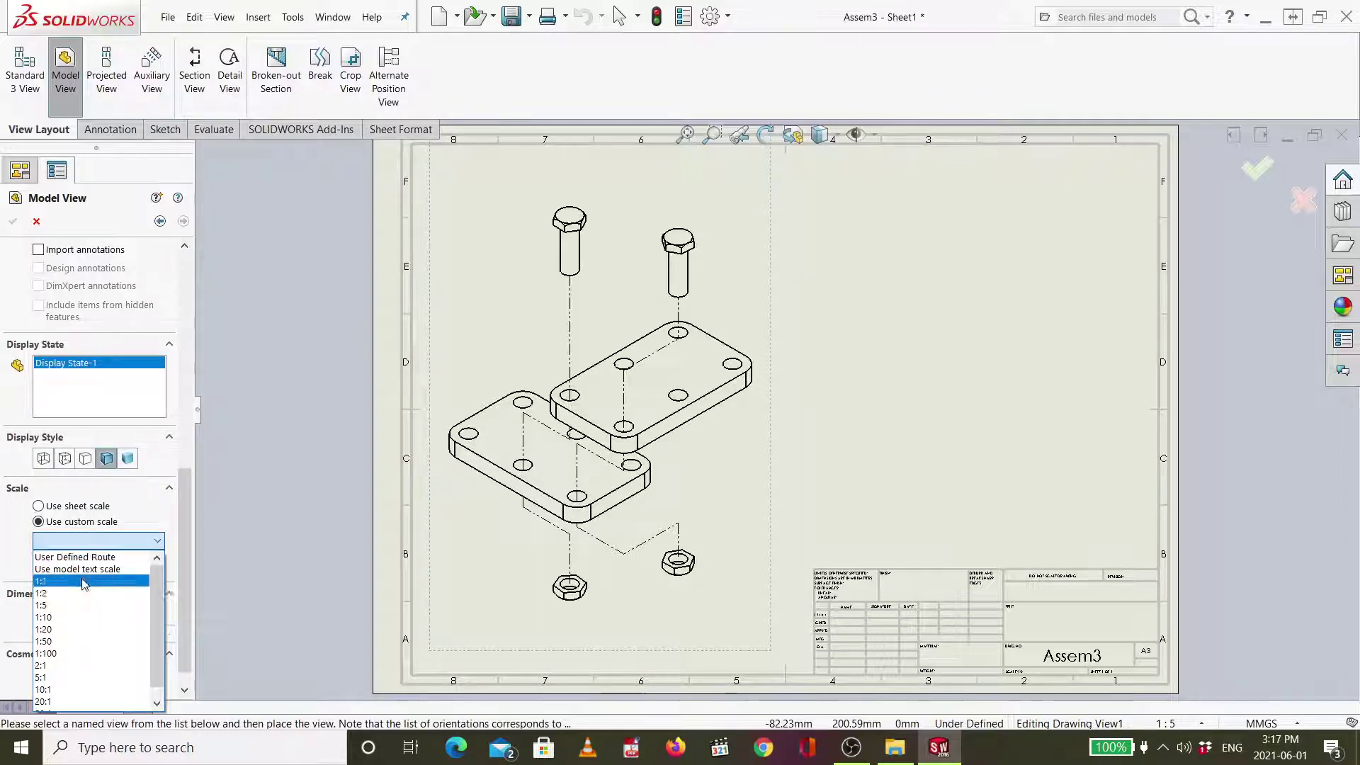
click(84, 583)
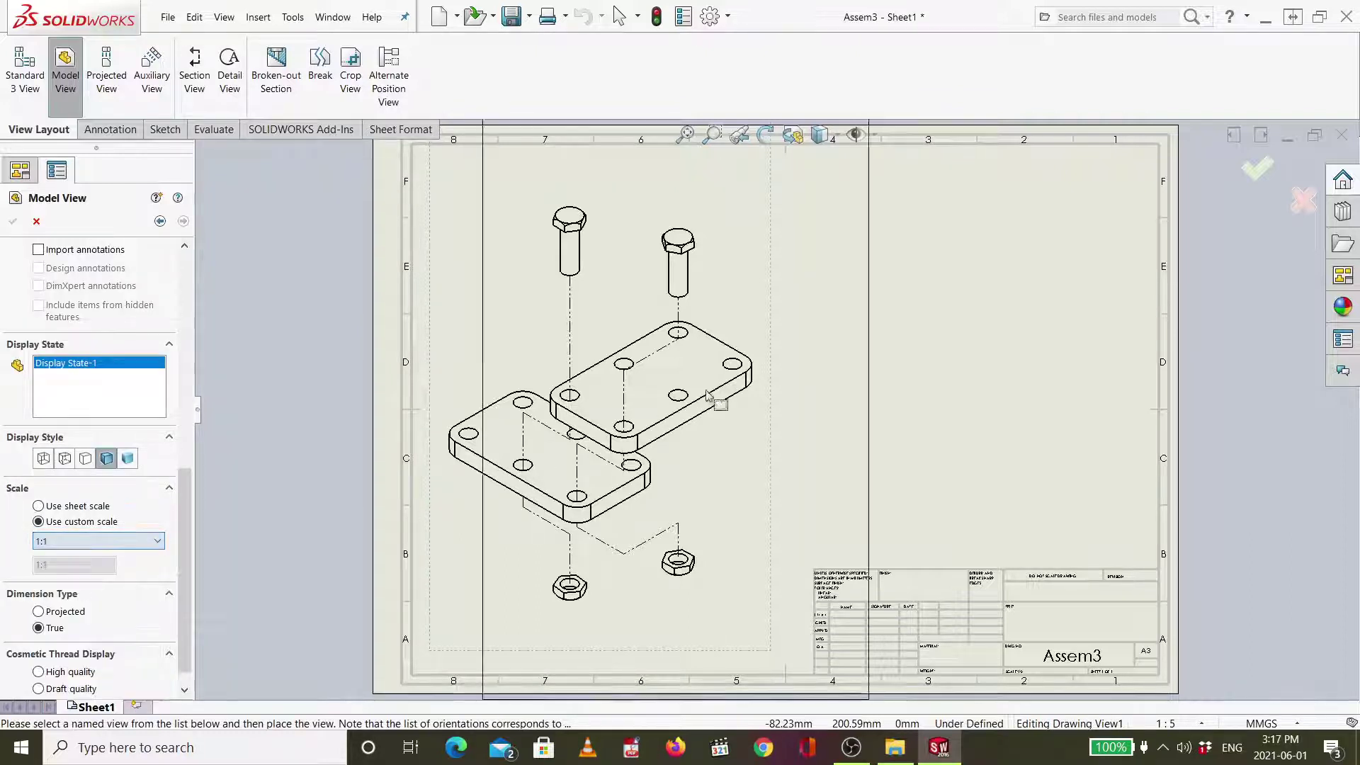
click(976, 427)
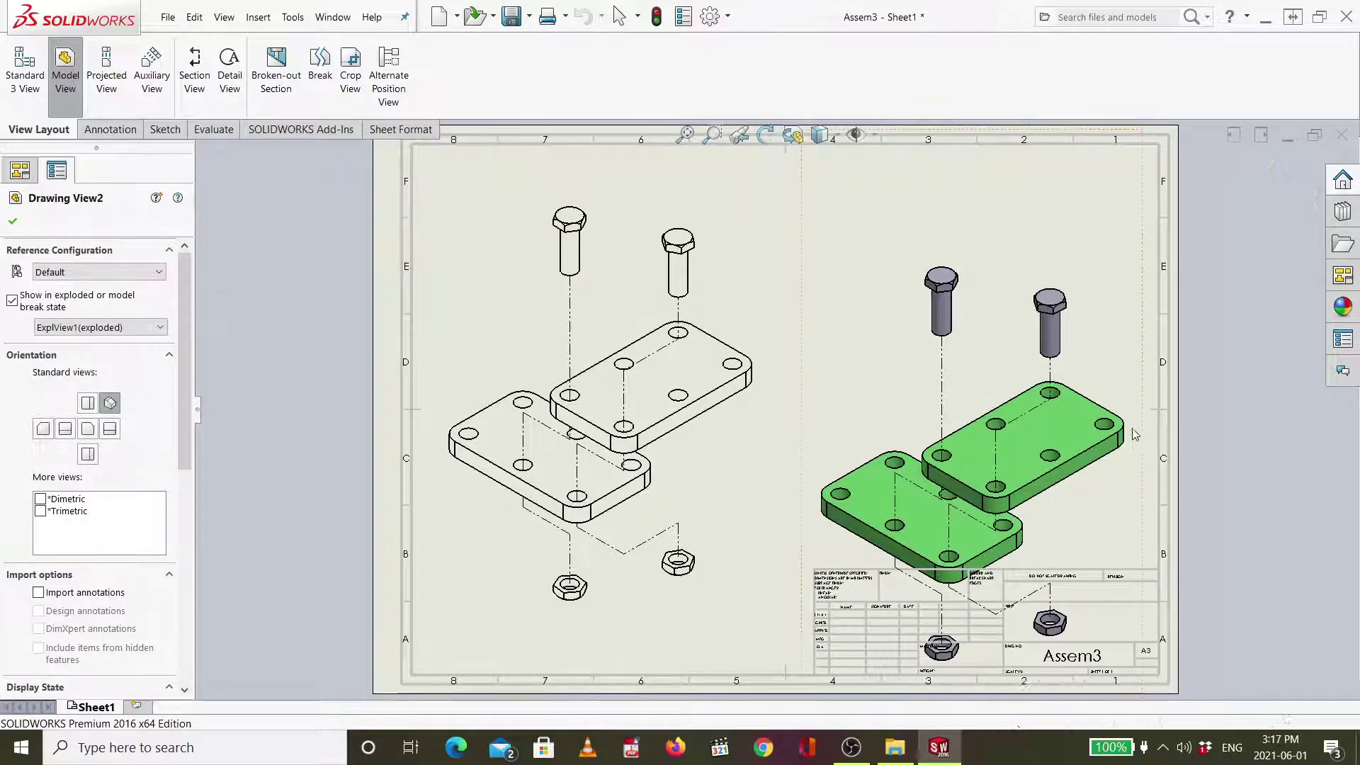
Move the shaded view up clear of the title block and turn off its exploded state.
drag(1133, 433, 1144, 339)
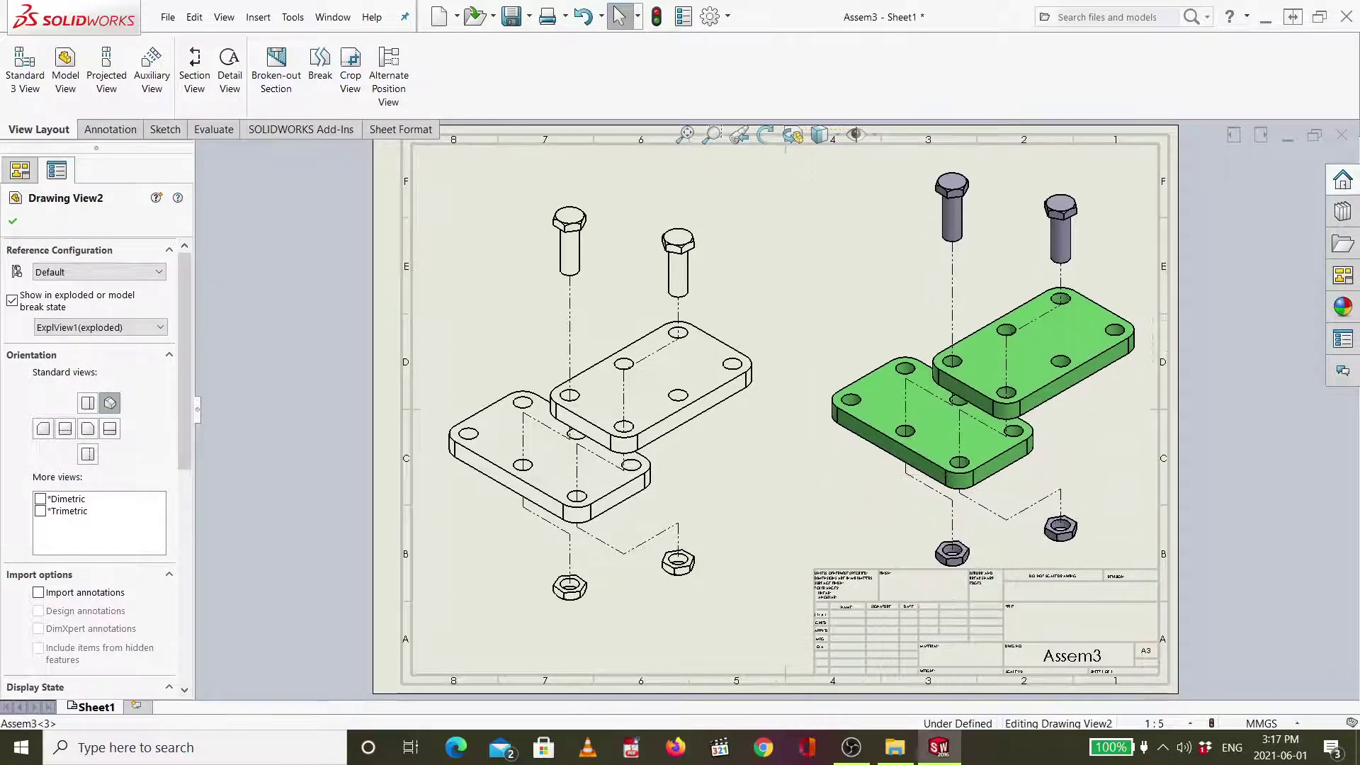
click(12, 301)
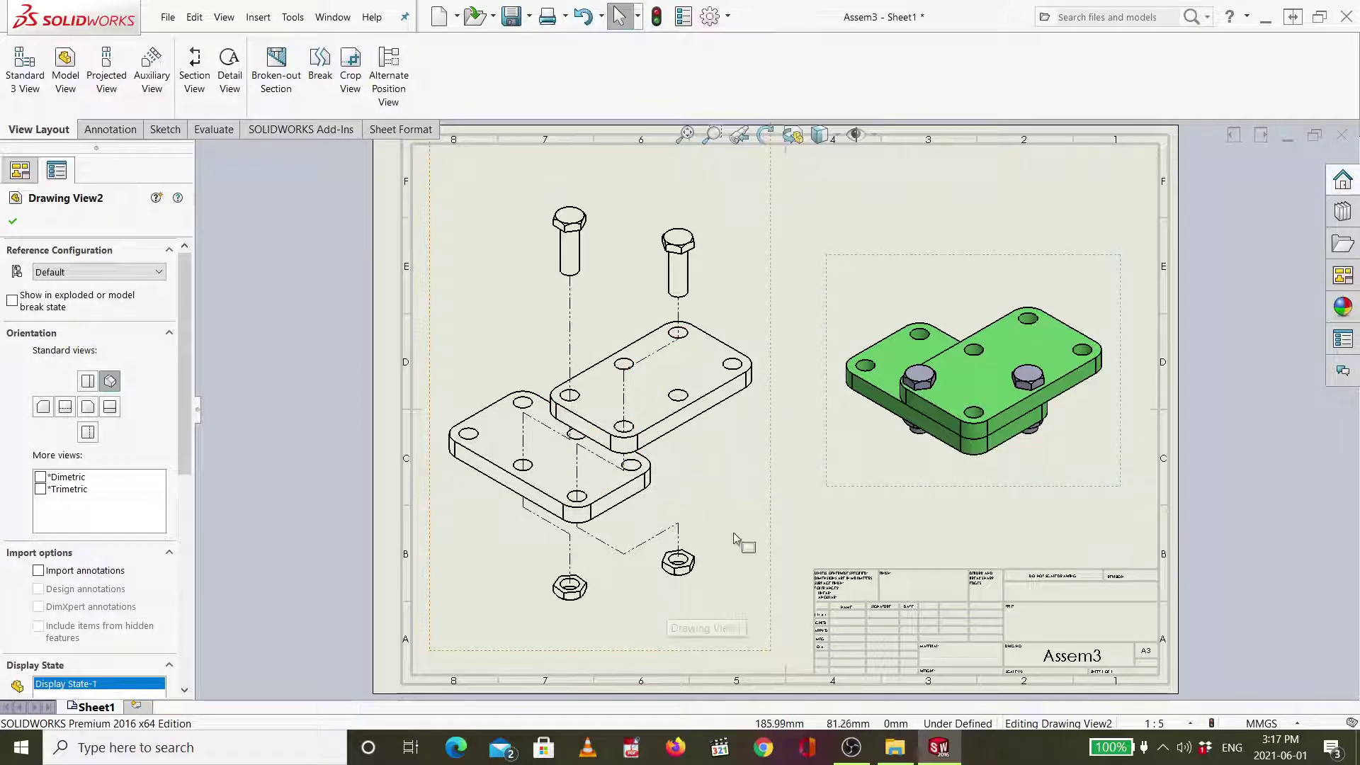
click(880, 524)
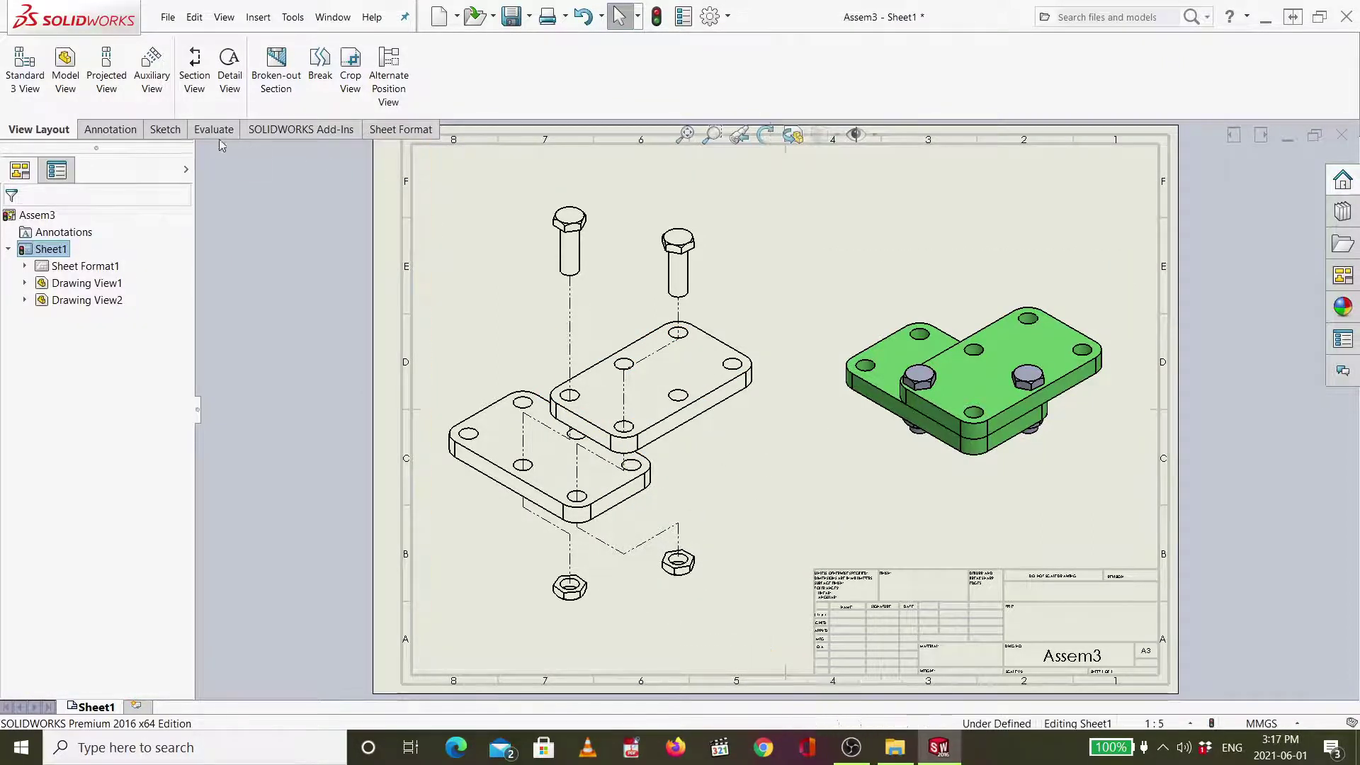
Add auto balloons to the exploded view in a square layout with circular balloons and leaders attached to edges.
click(132, 133)
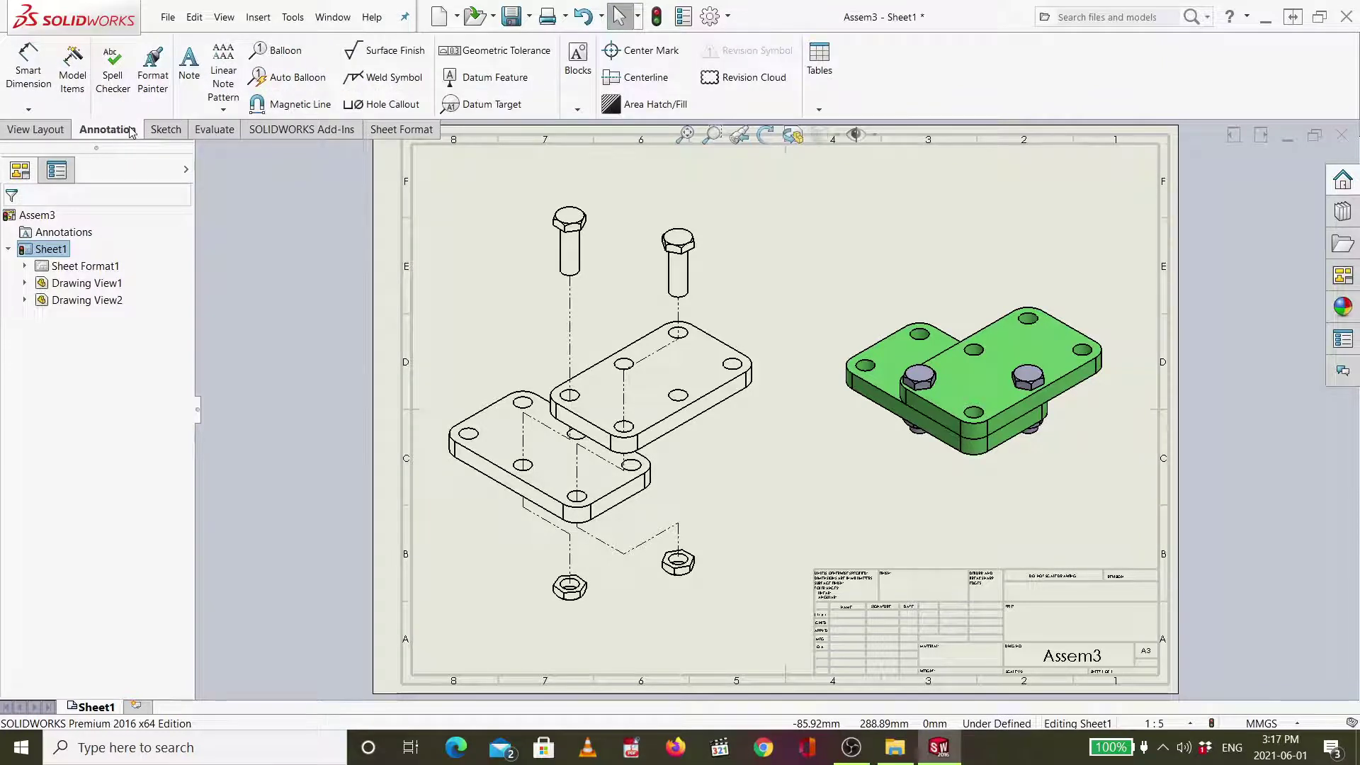
click(297, 78)
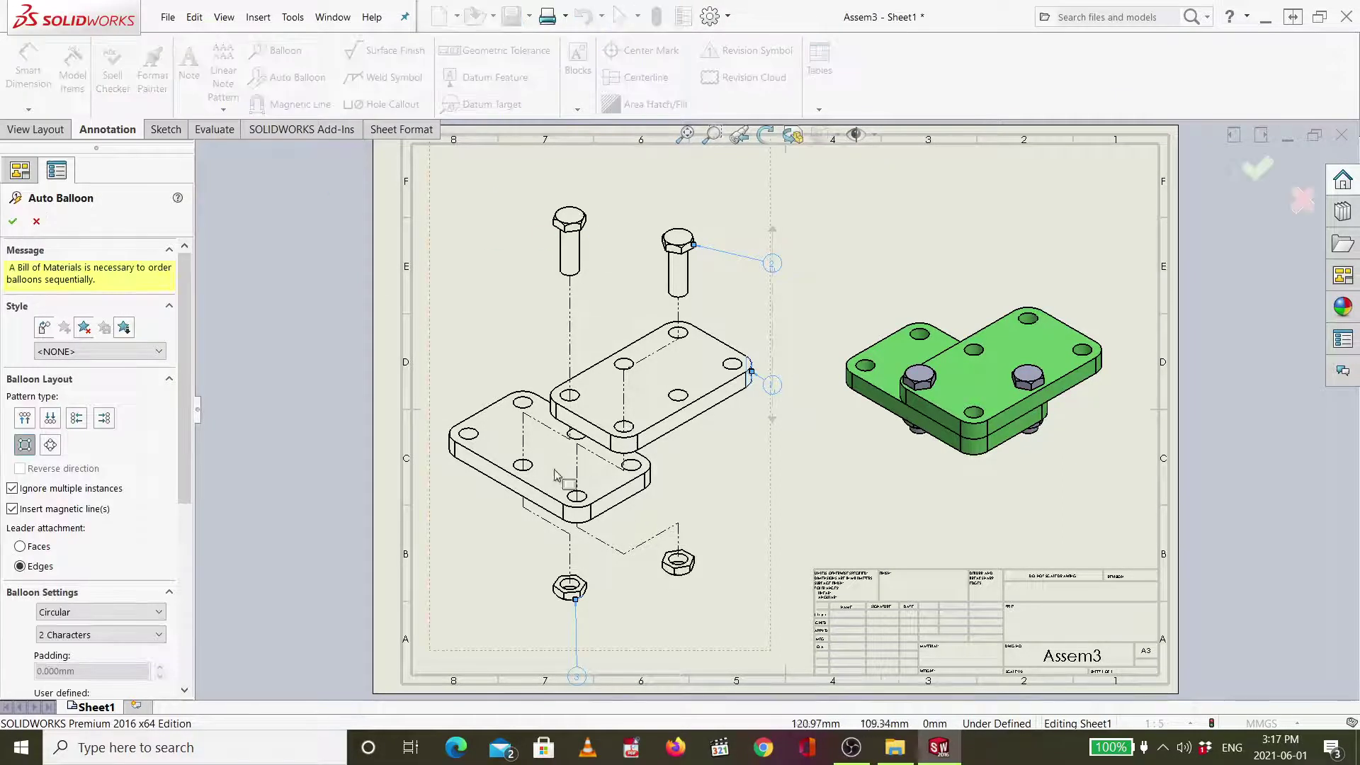
click(1257, 174)
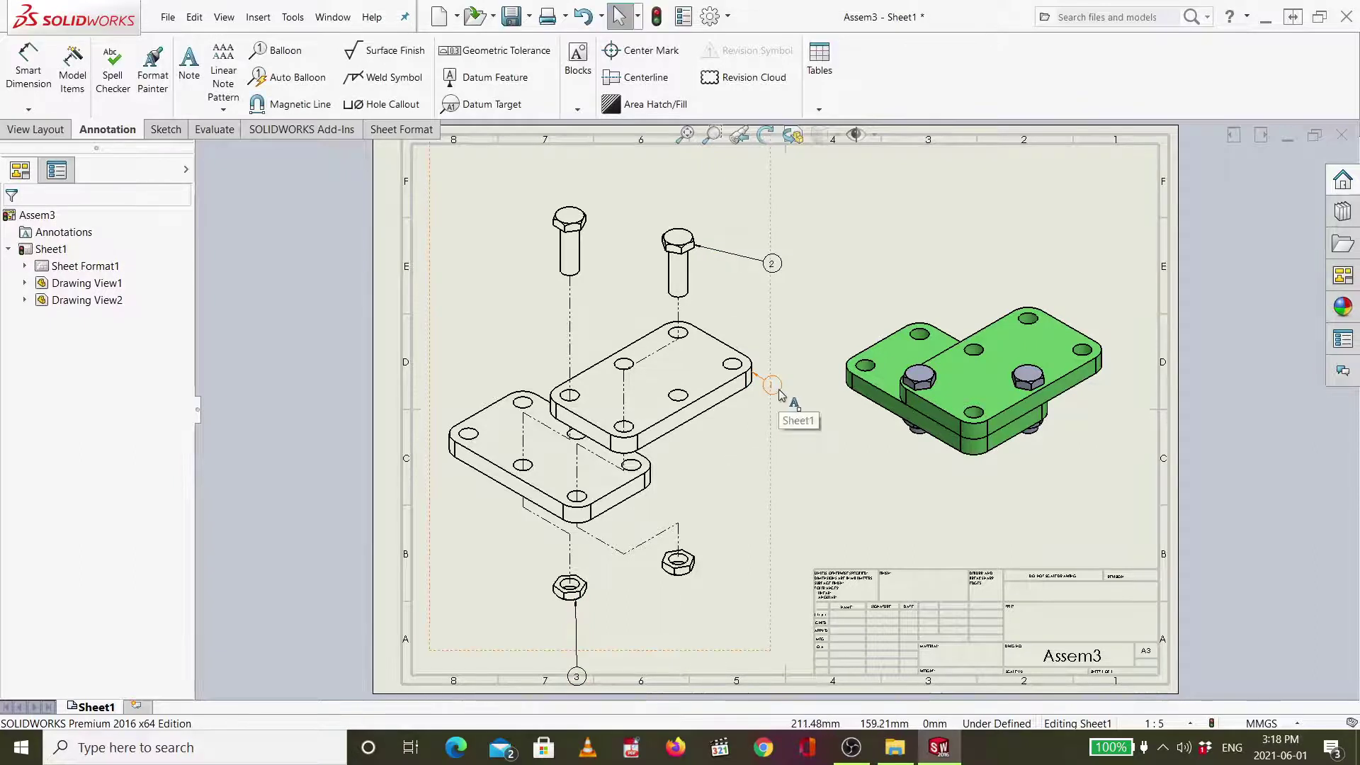
Reposition the plate, bolt and nut balloons farther down, up and inward respectively so they sit clear around the exploded view.
drag(782, 395, 805, 450)
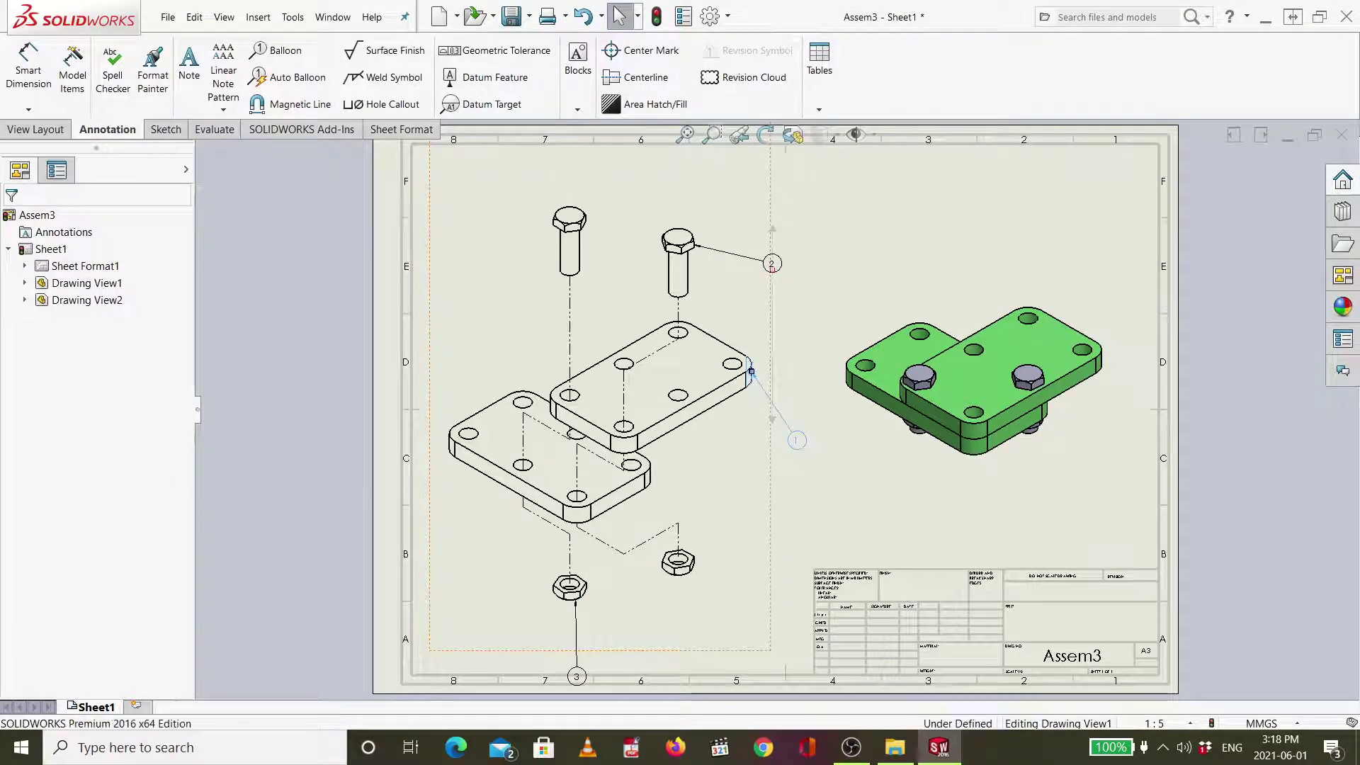
drag(783, 262, 791, 209)
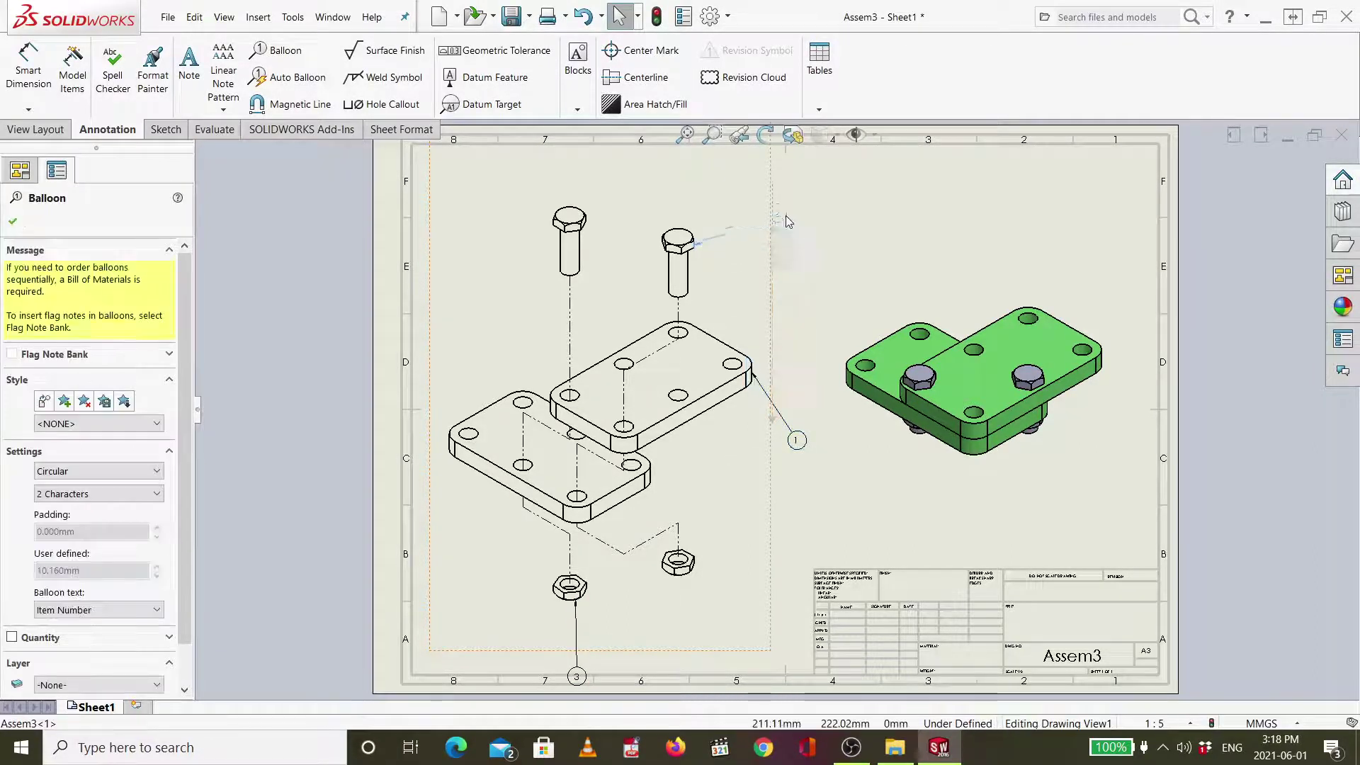
drag(582, 684, 606, 657)
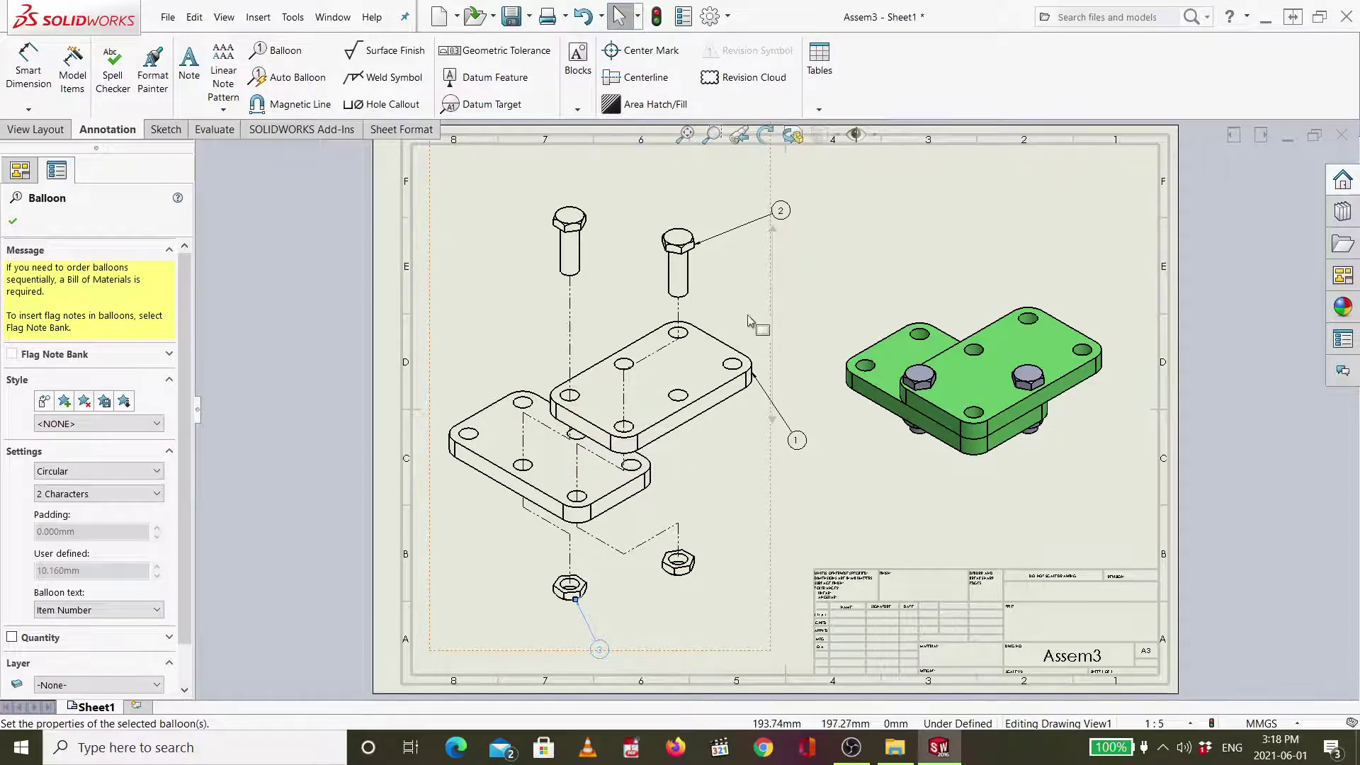
key(Escape)
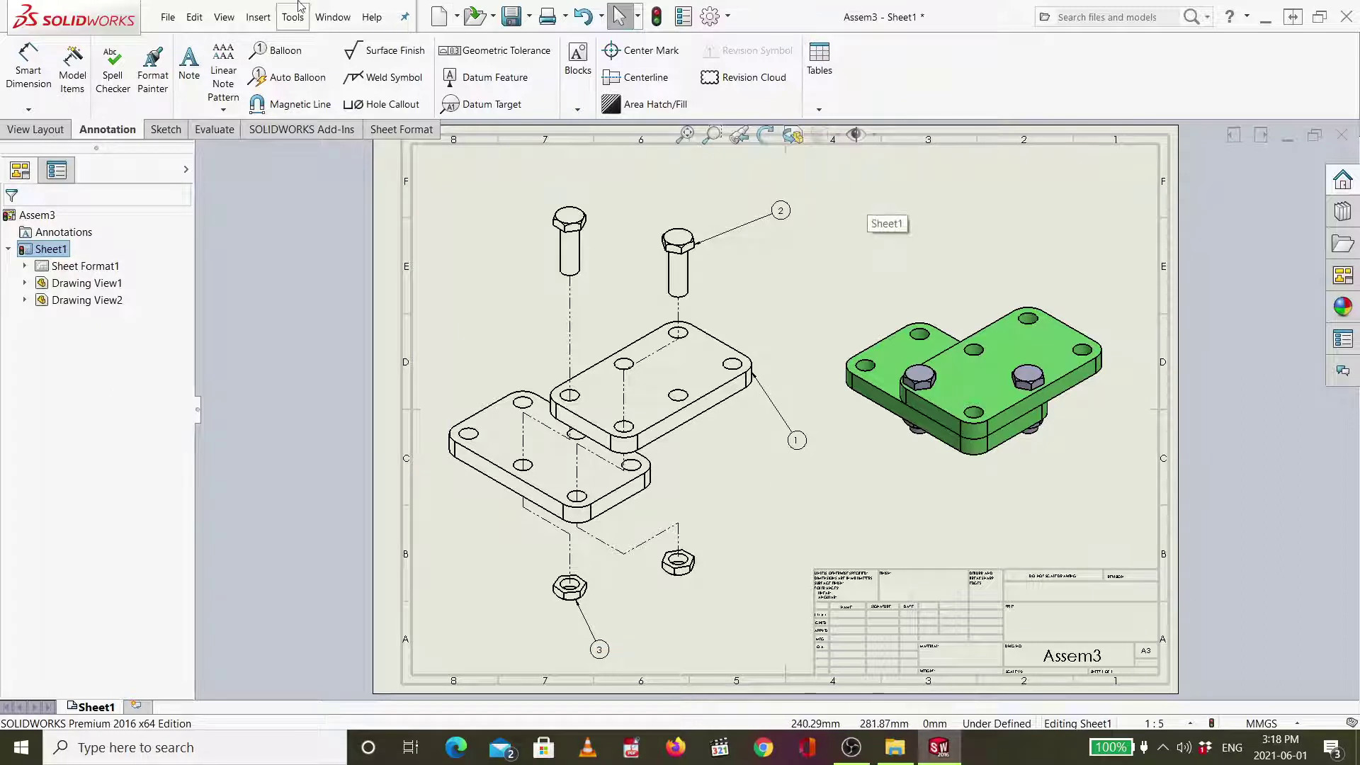
Insert a top-level-only bill of materials for the exploded view using the bom-standard template, placed in the sheet's upper-right corner.
click(259, 17)
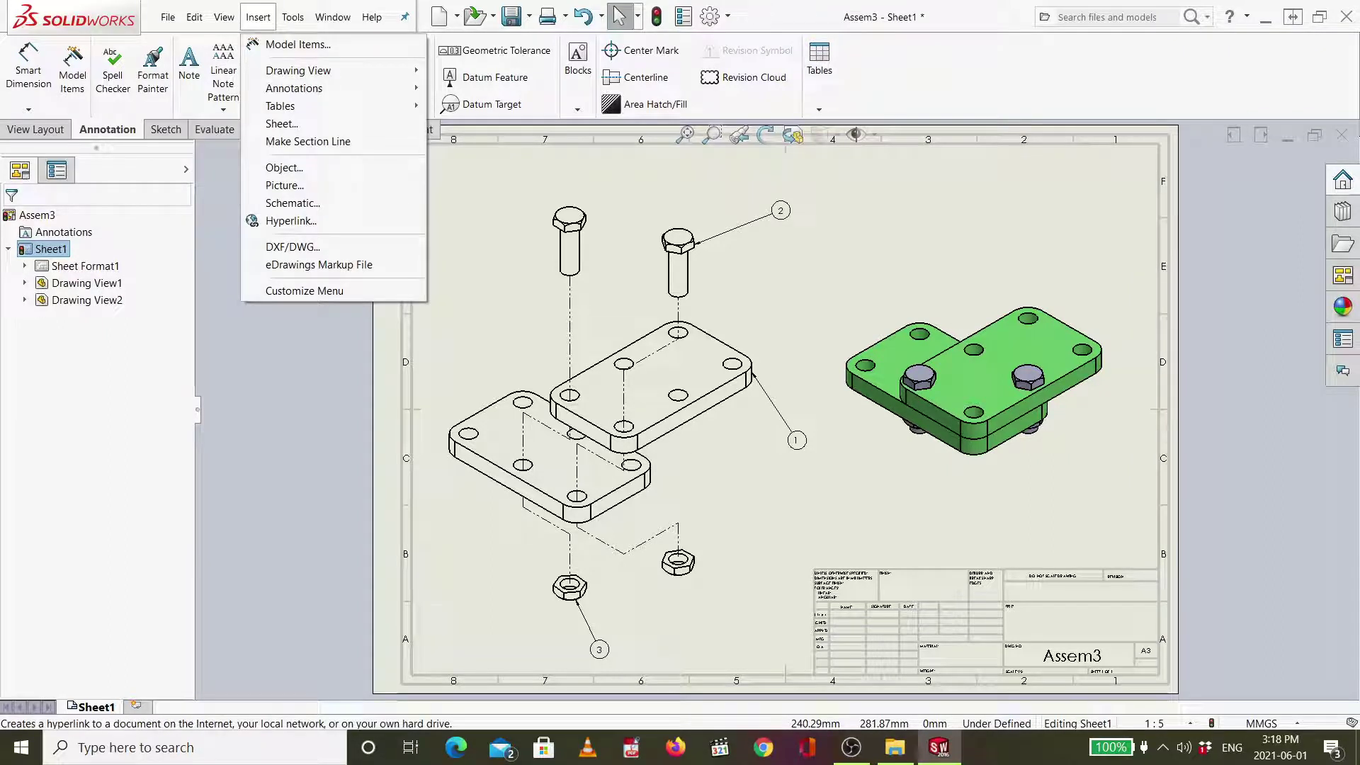
click(260, 17)
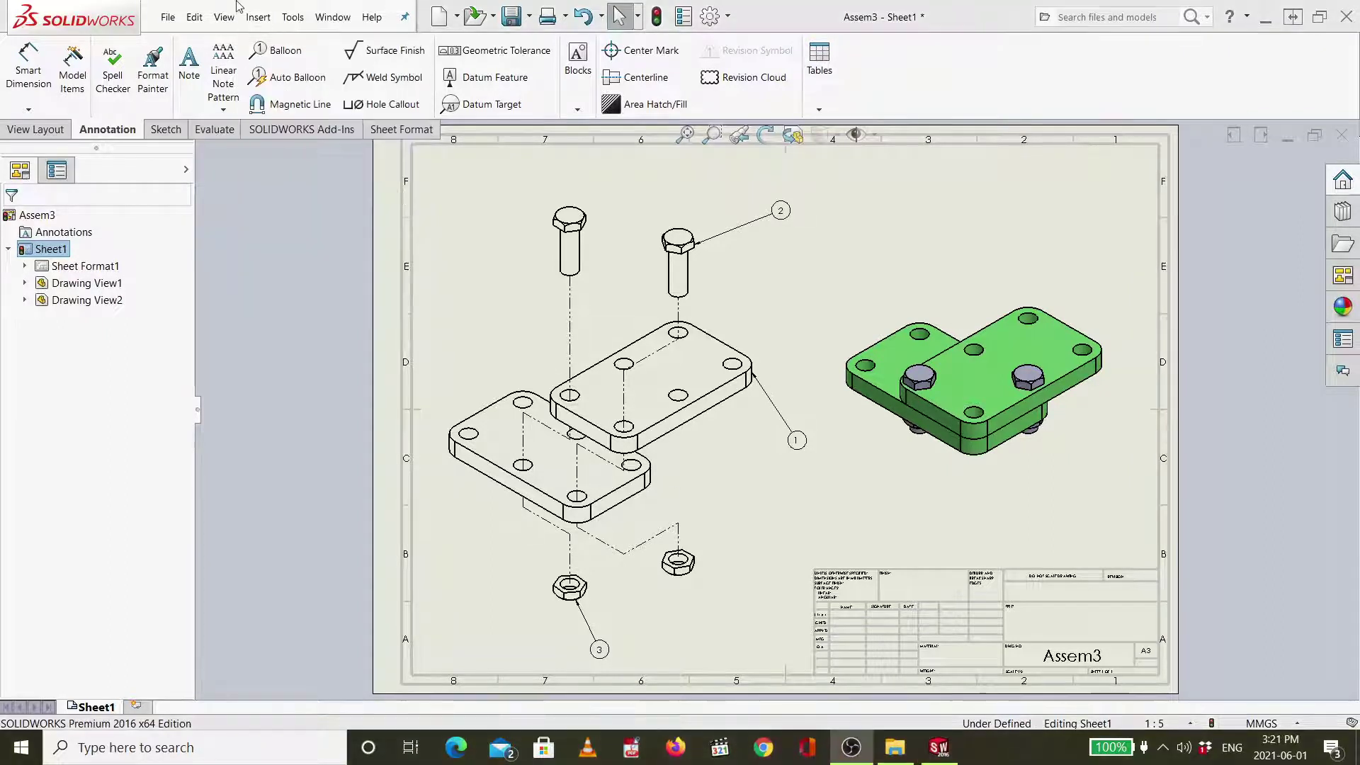
click(259, 17)
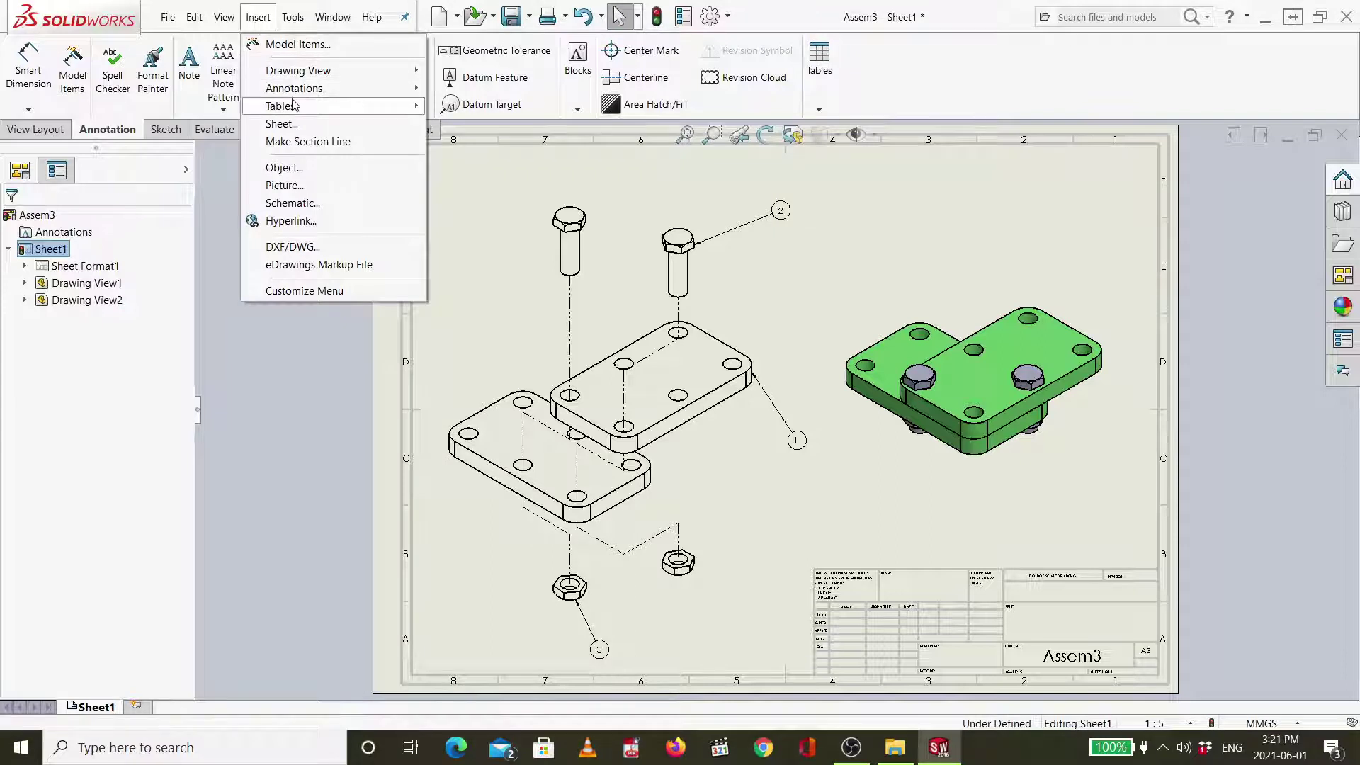
mouse_move(293, 105)
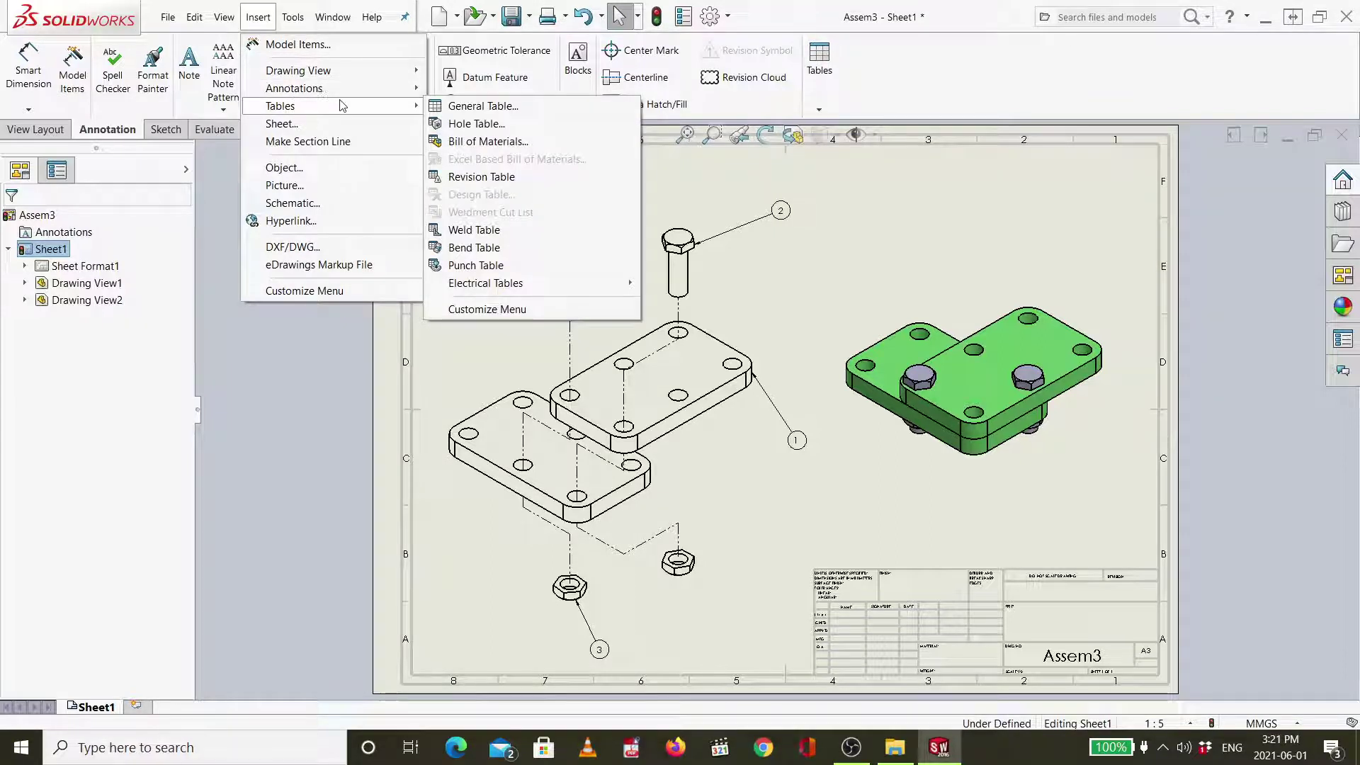
click(517, 146)
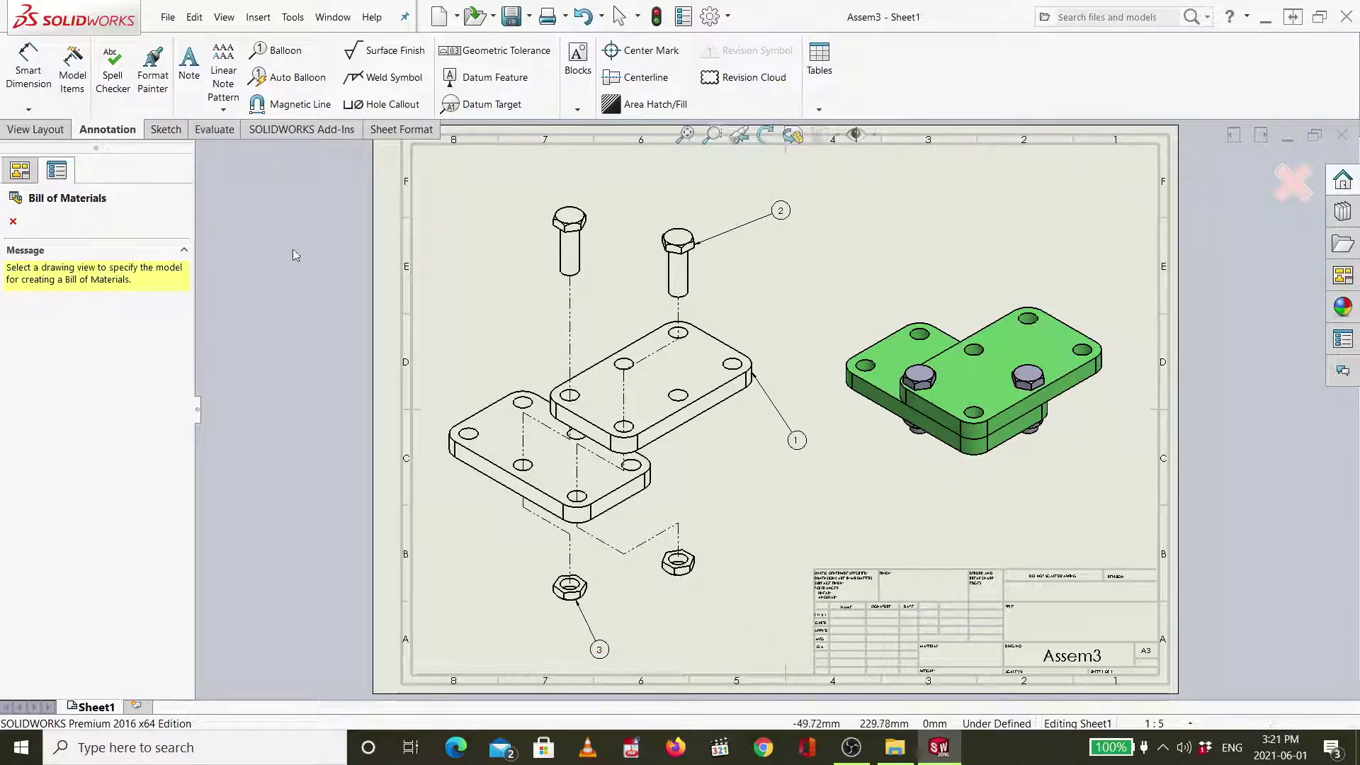
click(694, 289)
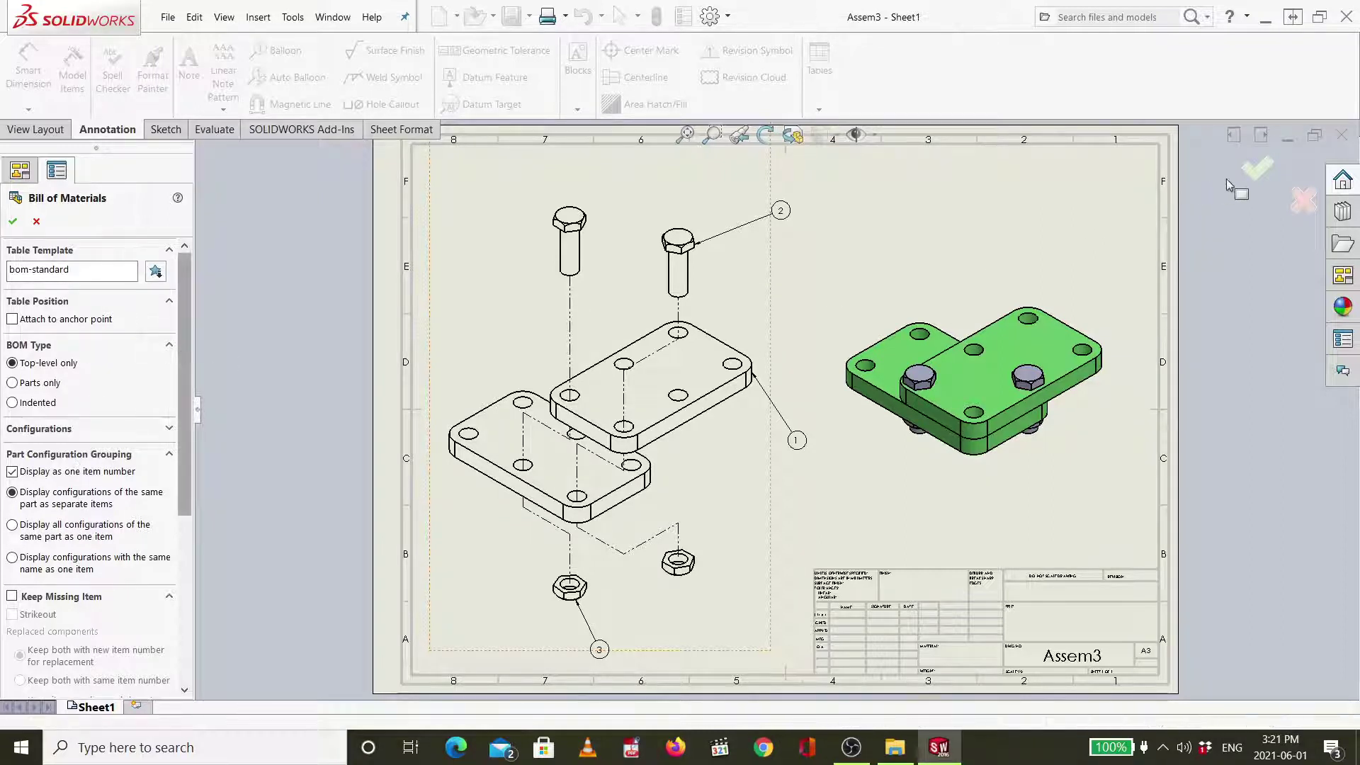
click(1259, 181)
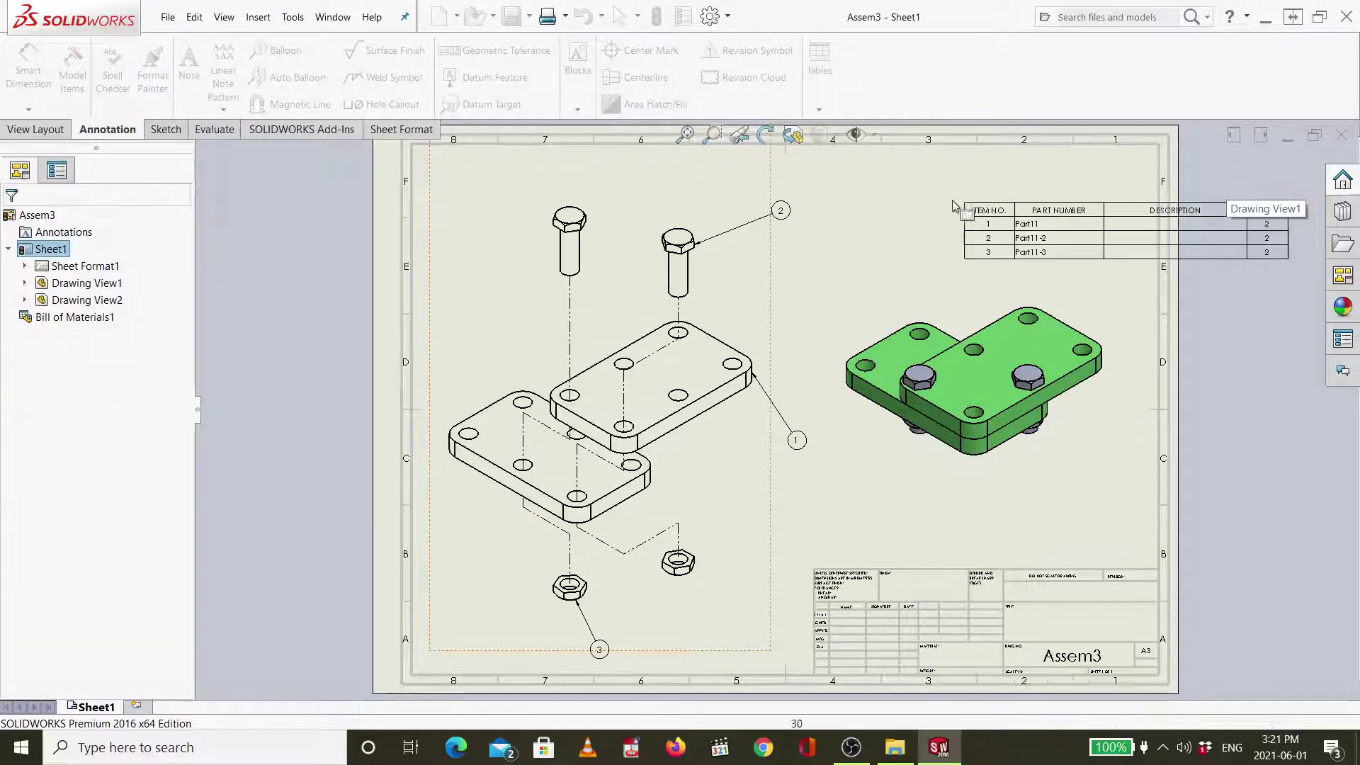
click(821, 171)
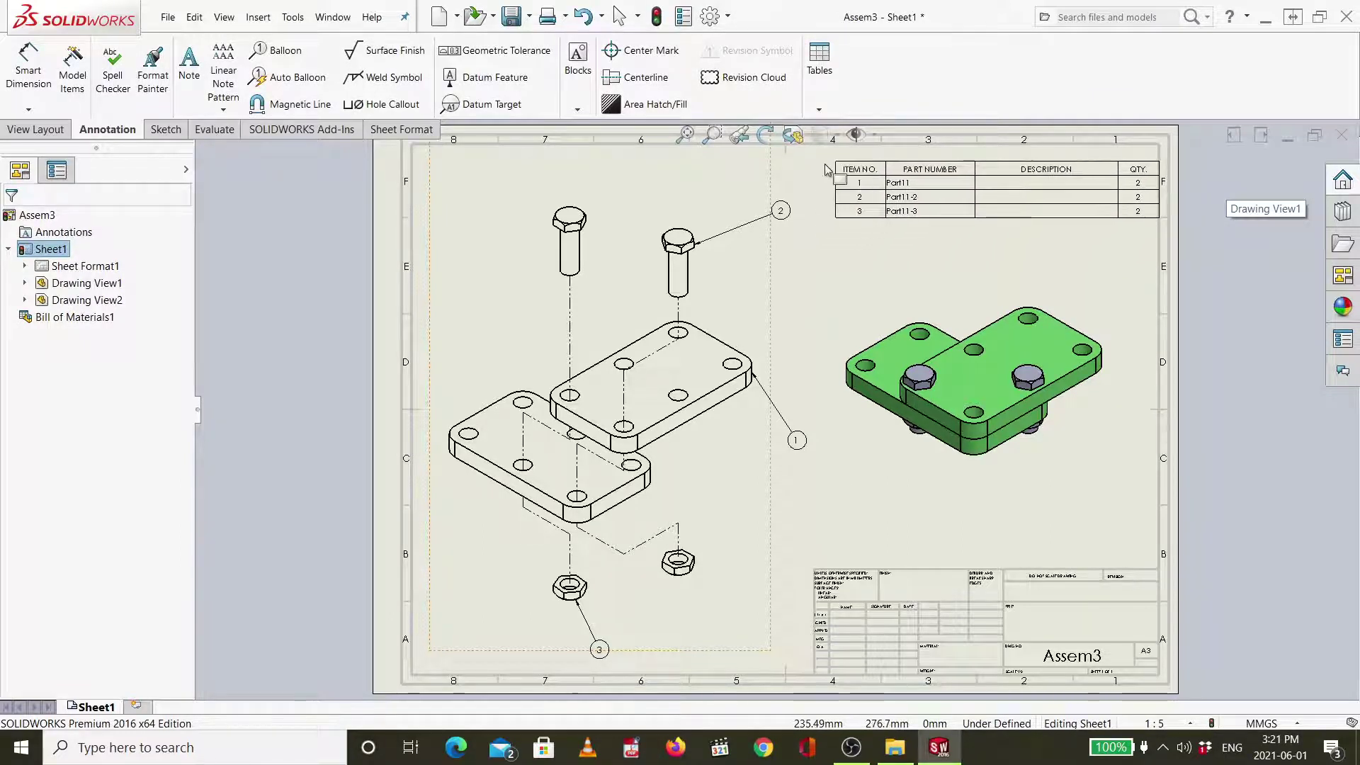
Examine the bill of materials' item numbers and description column against the balloons on the exploded view.
click(878, 211)
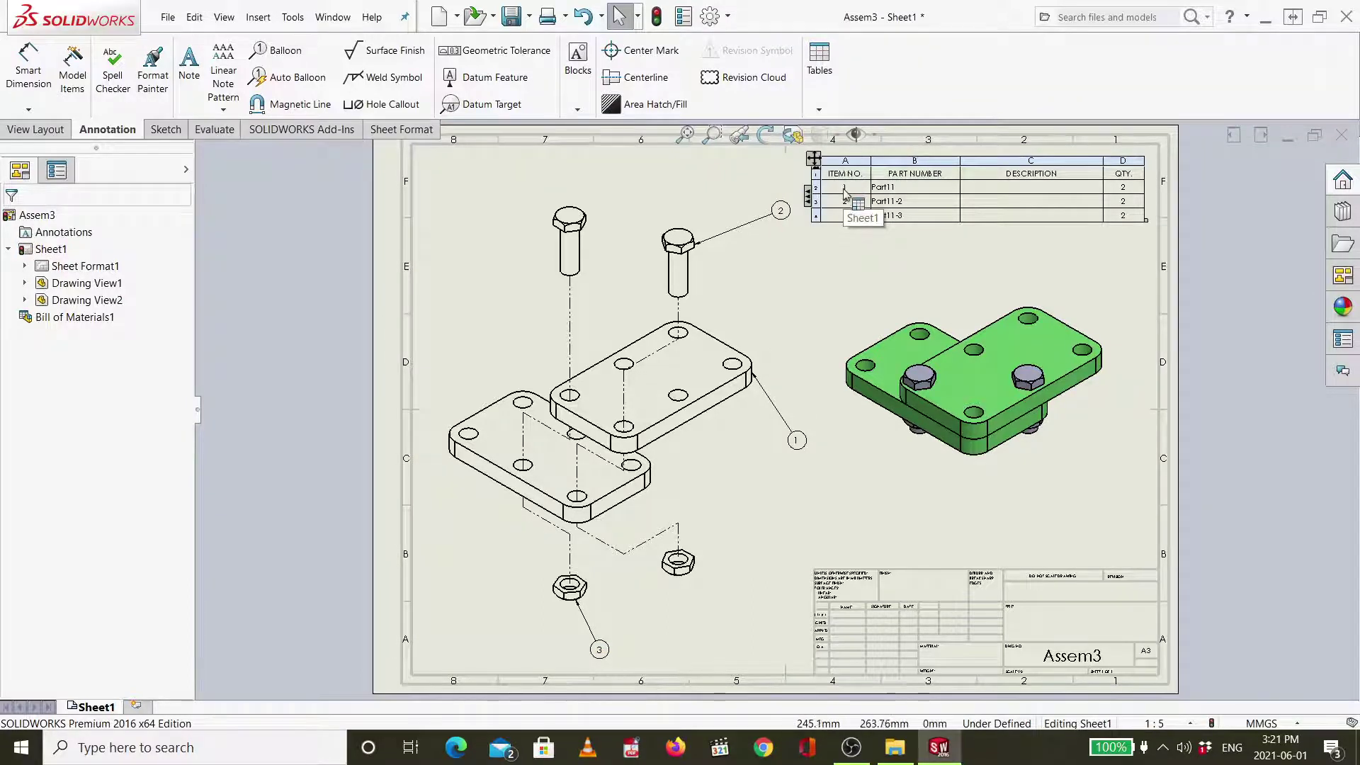
click(840, 266)
click(797, 439)
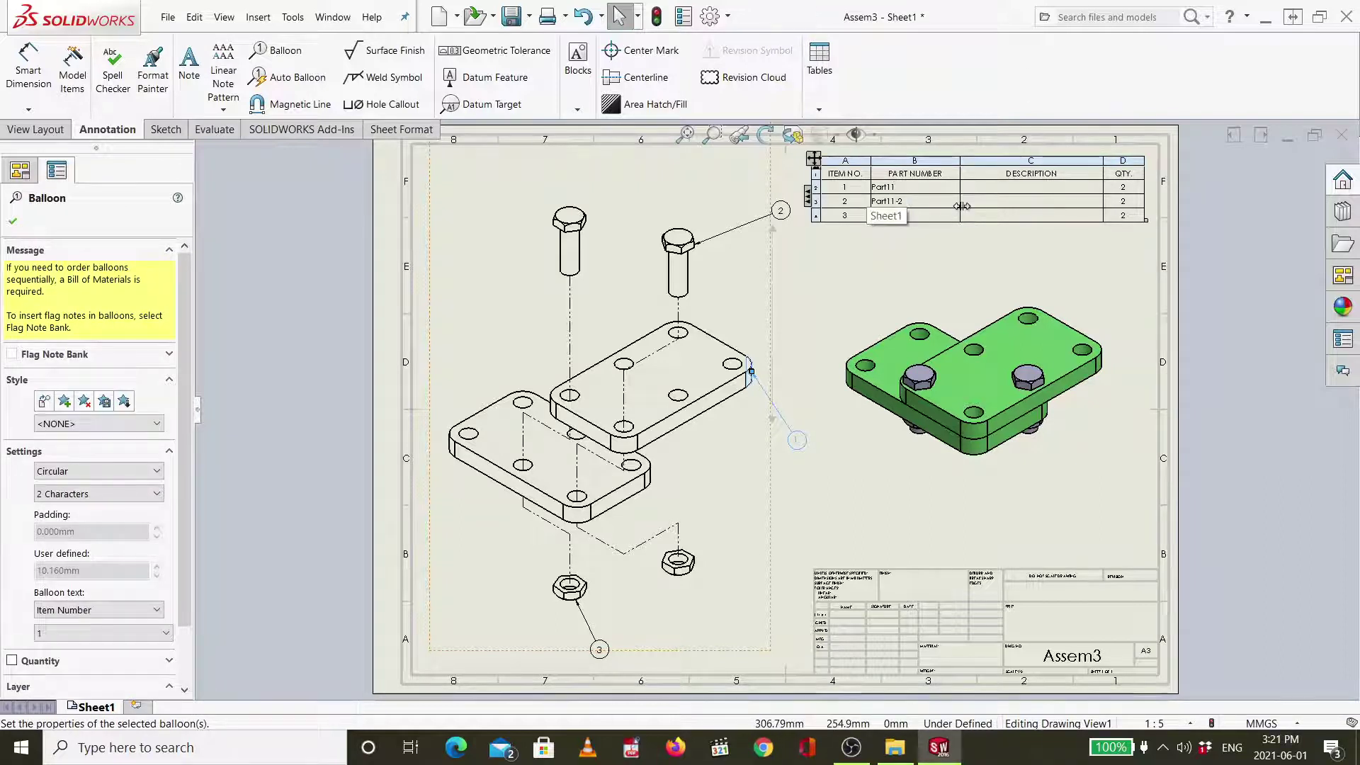
click(997, 188)
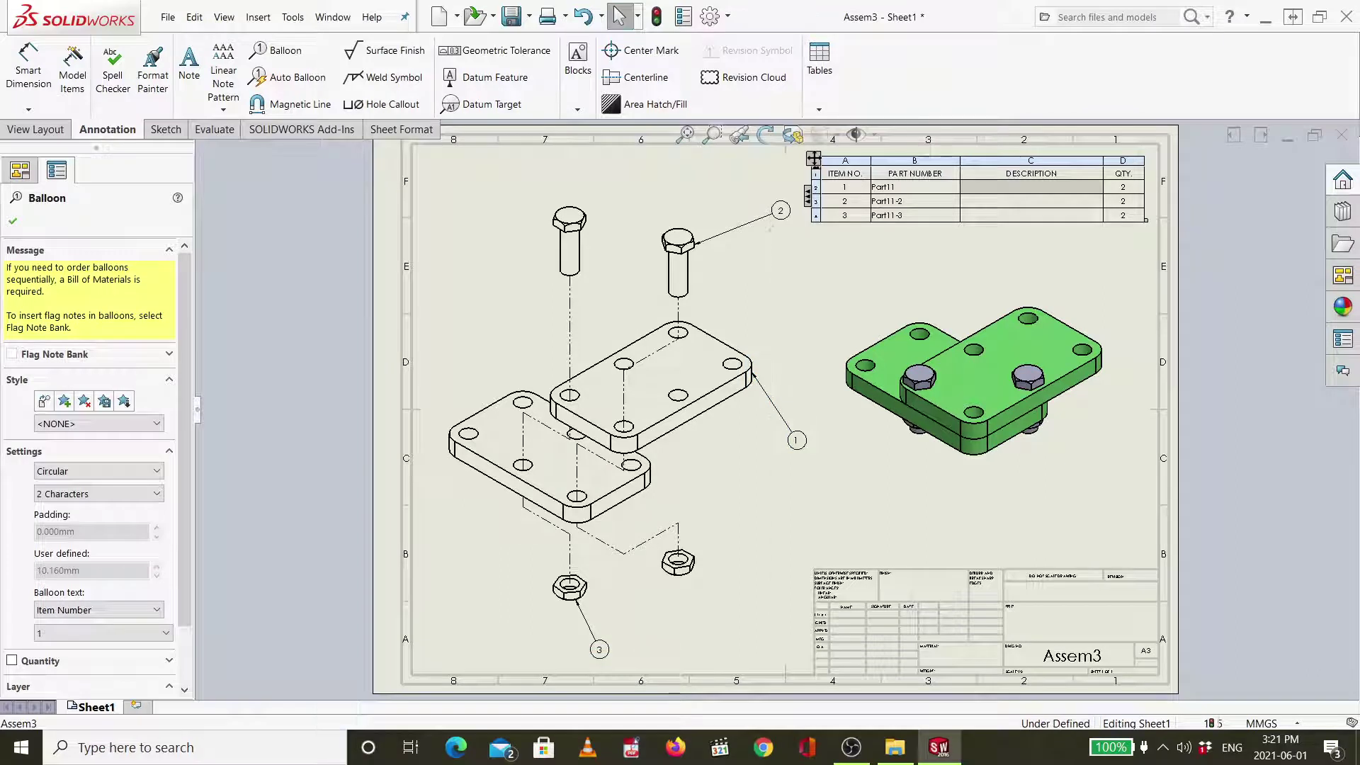
click(1061, 262)
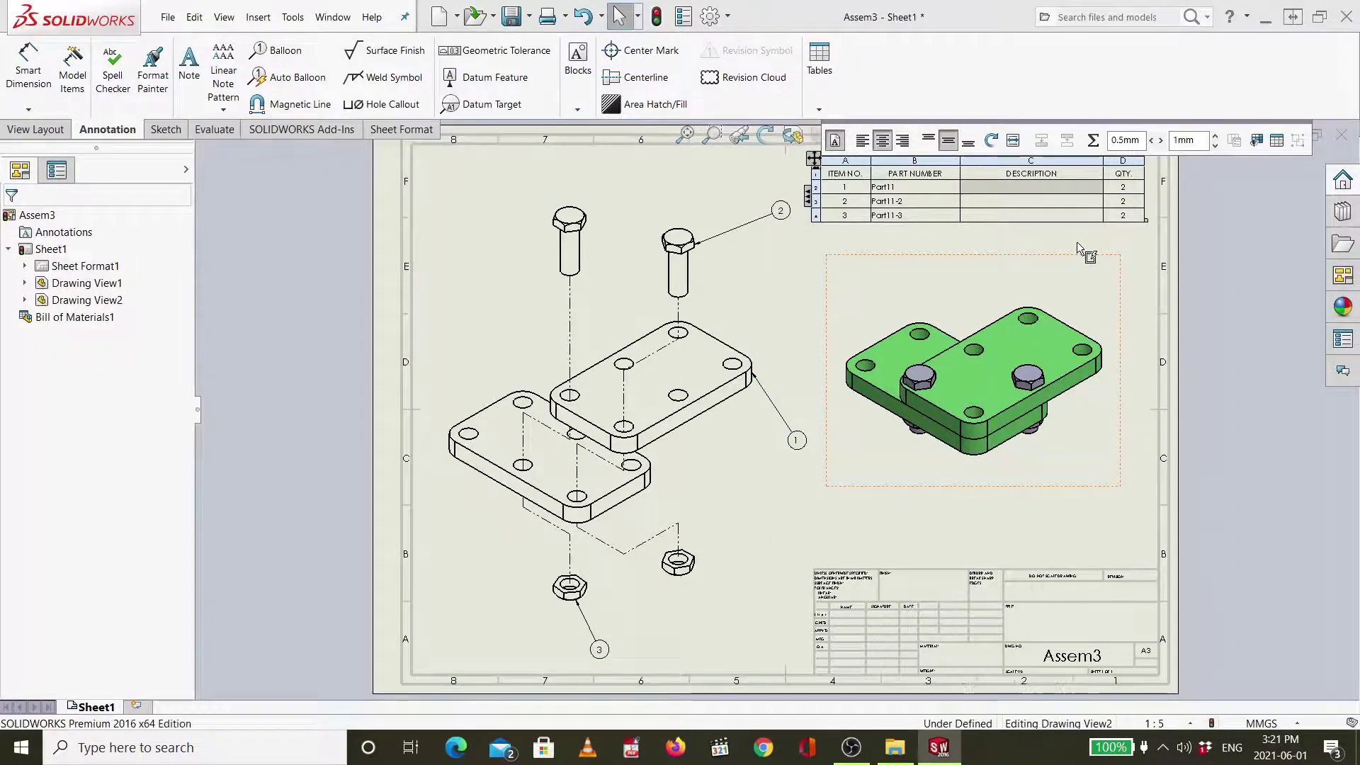
click(1136, 339)
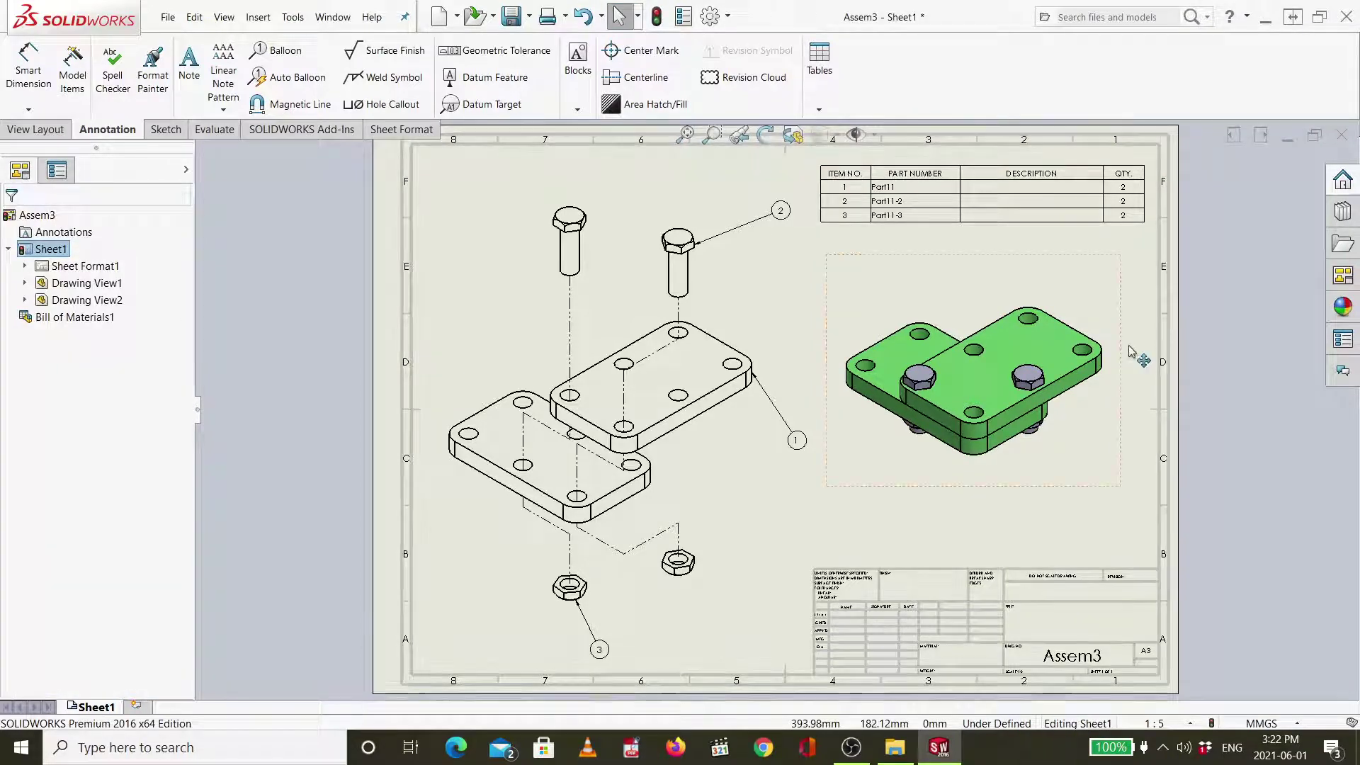
Save the drawing as Assem3 in the Drawing (*.drw;*.slddrw) format in New folder and close the open documents.
key(ctrl+s)
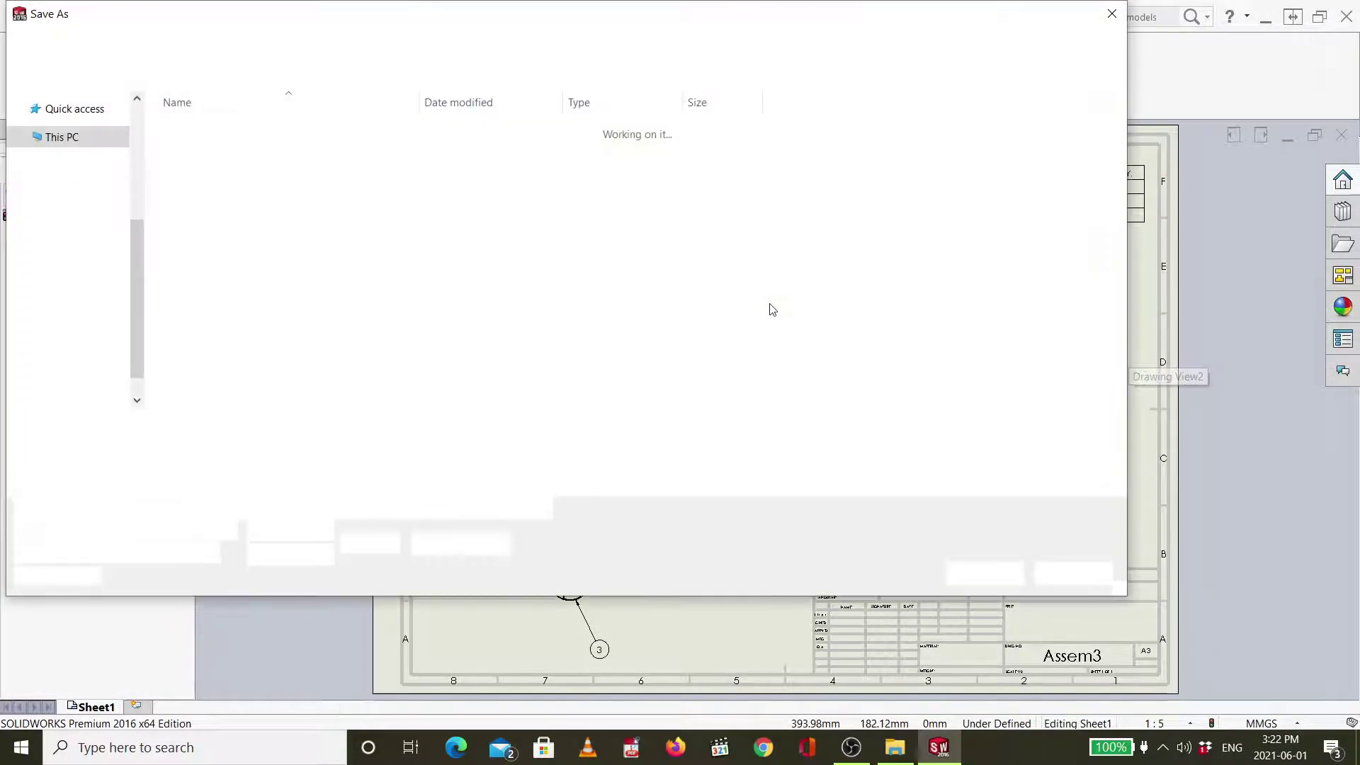
click(216, 450)
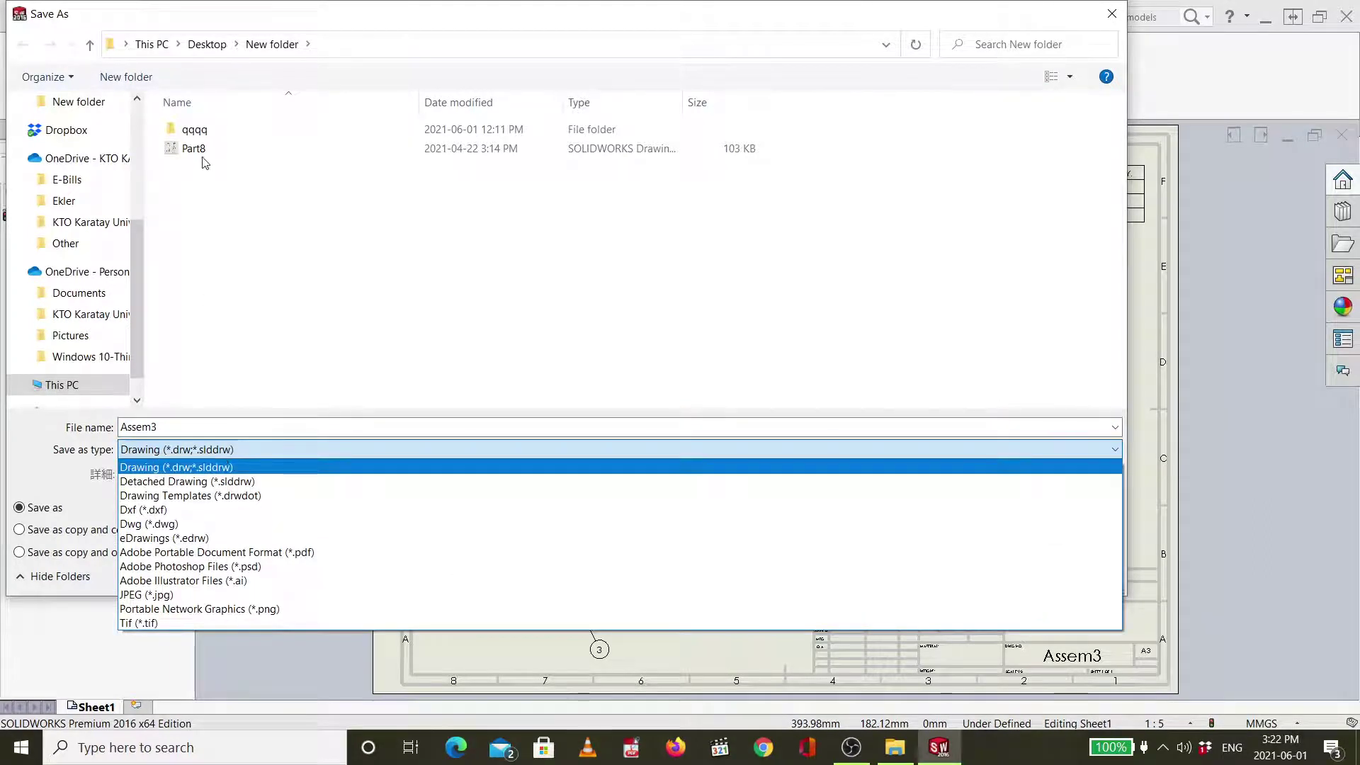
click(198, 265)
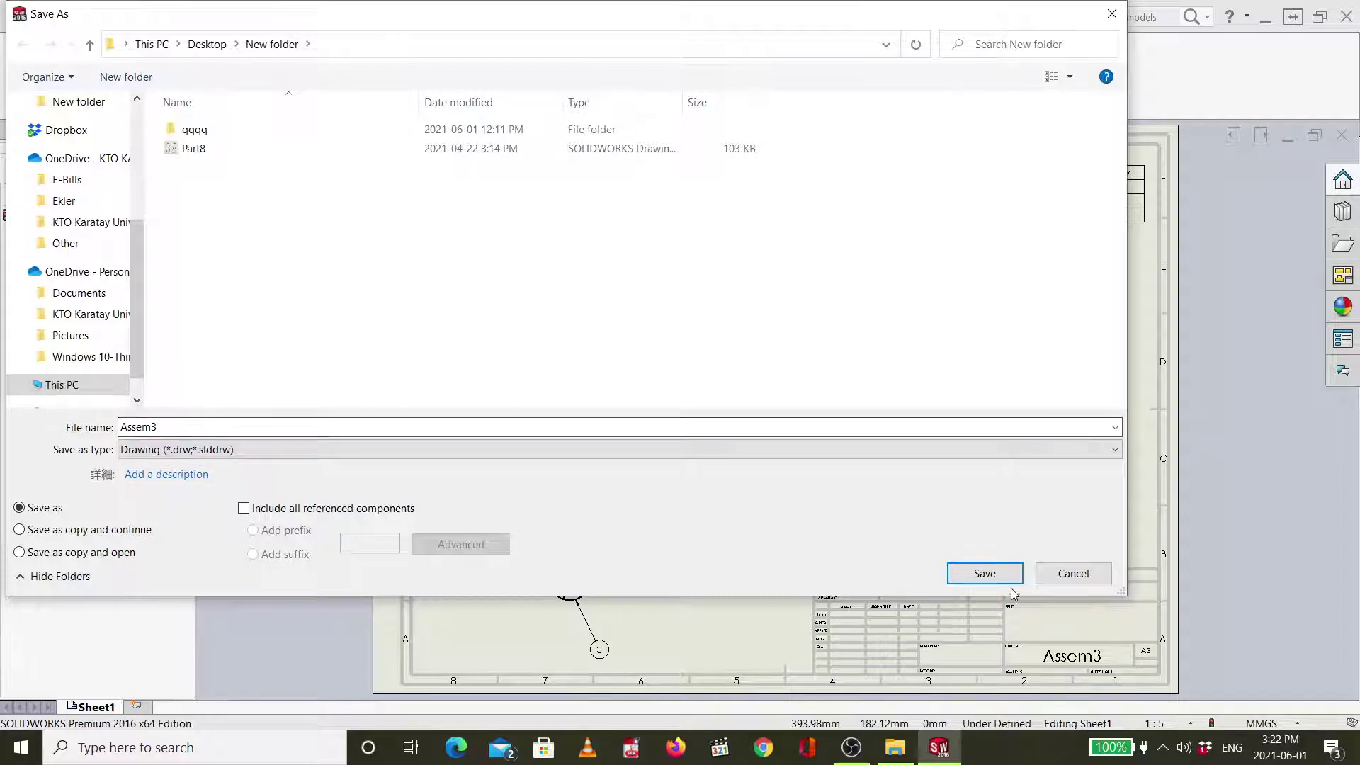
click(984, 573)
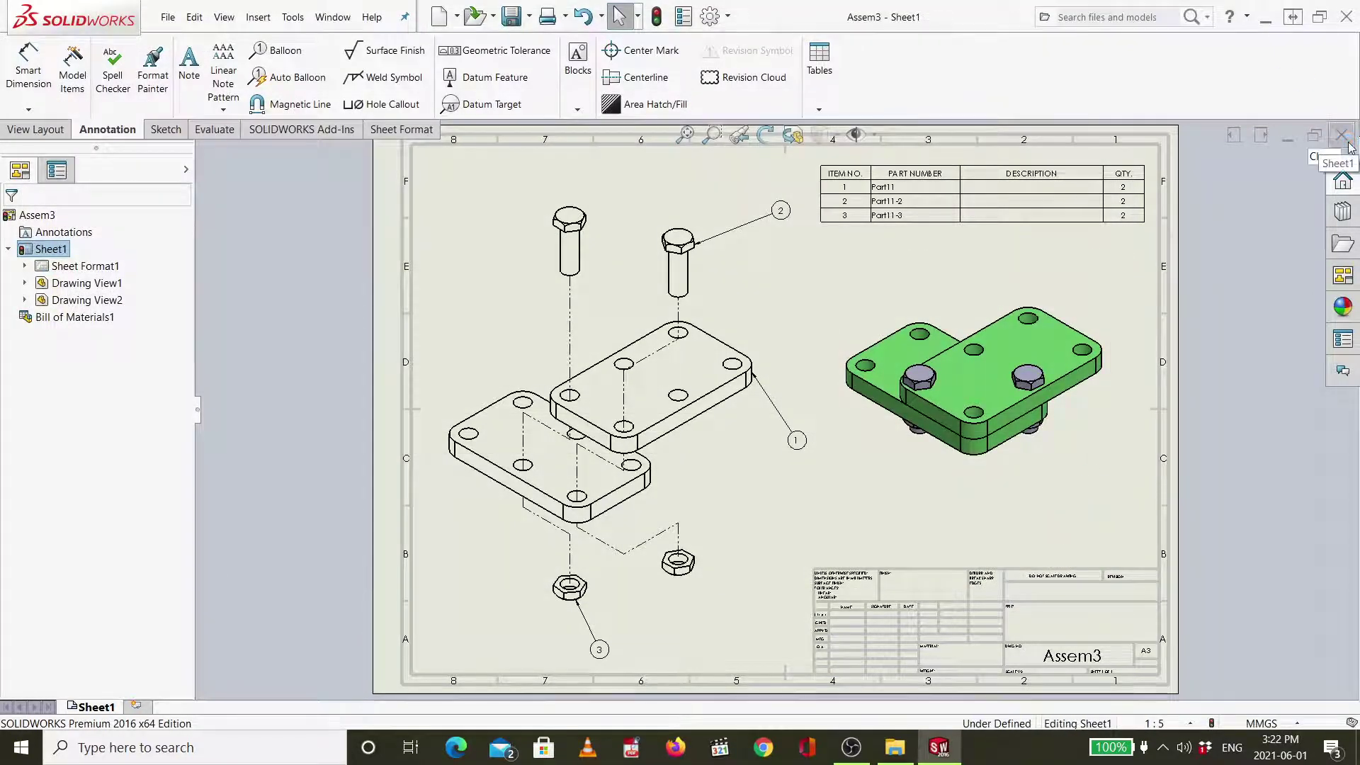
mouse_move(1080, 225)
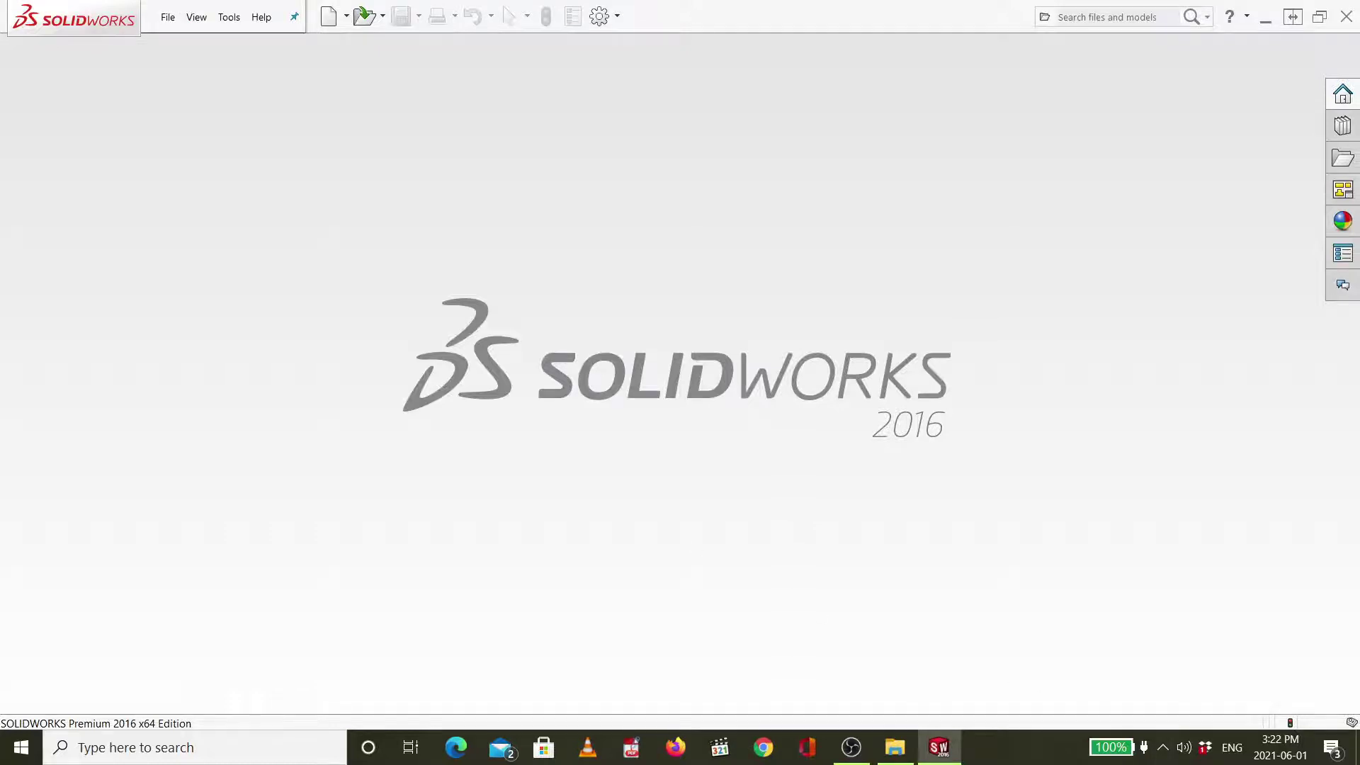
key(alt+Tab)
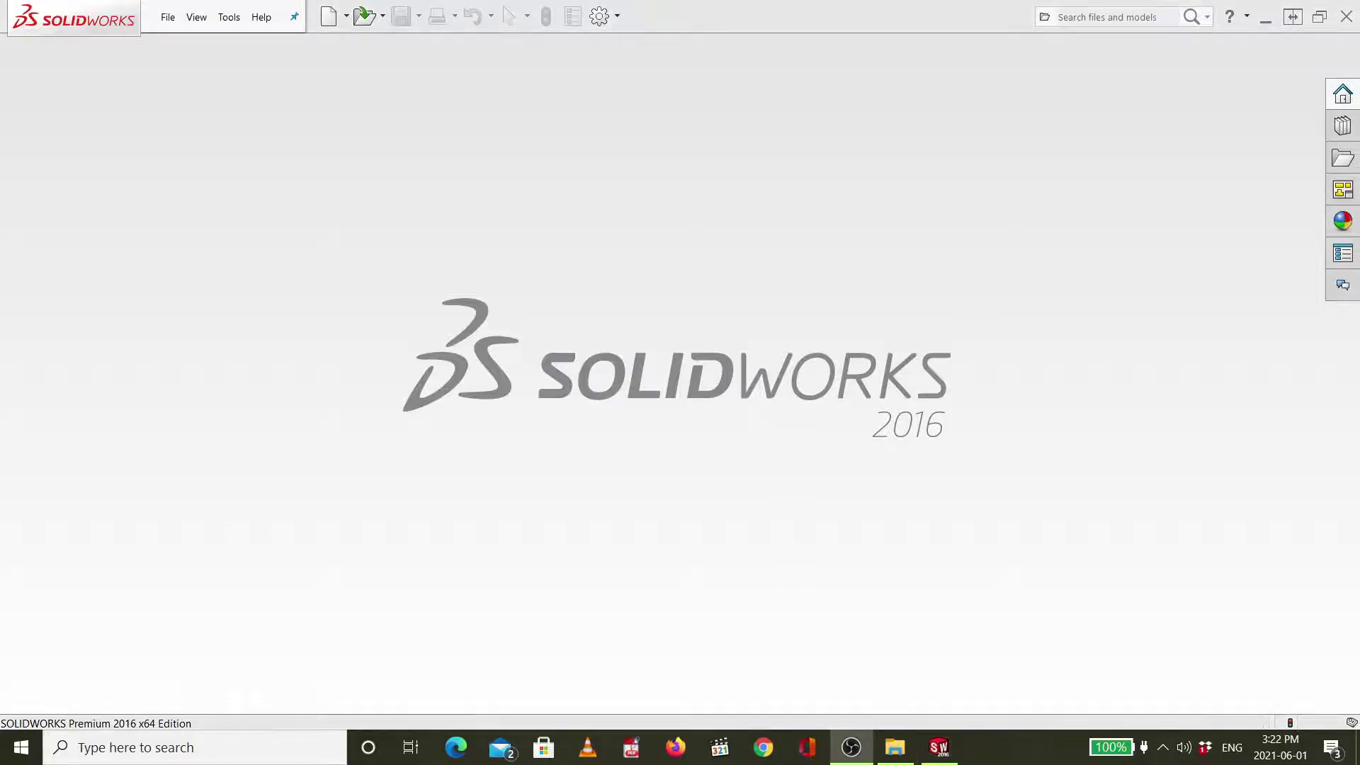
Create a new part document and start a sketch on the Front Plane.
click(170, 18)
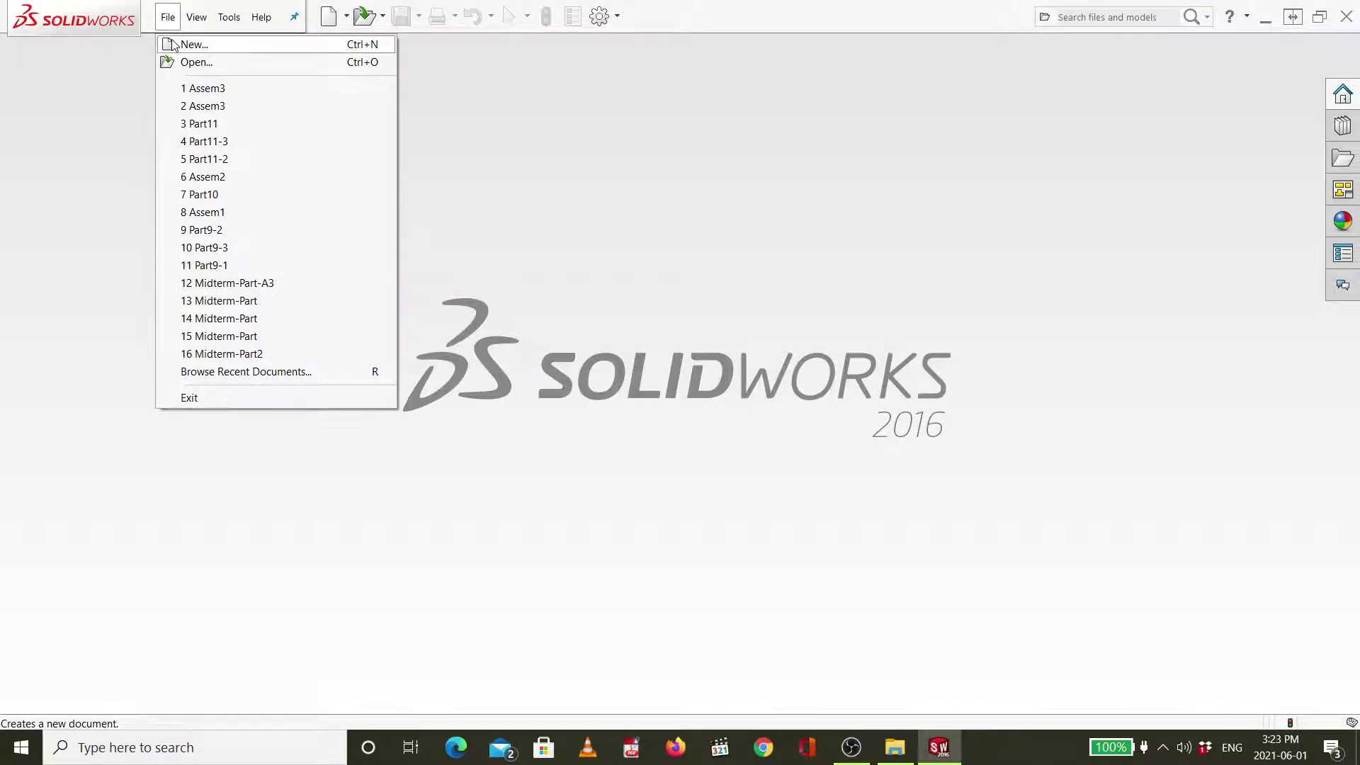
click(173, 45)
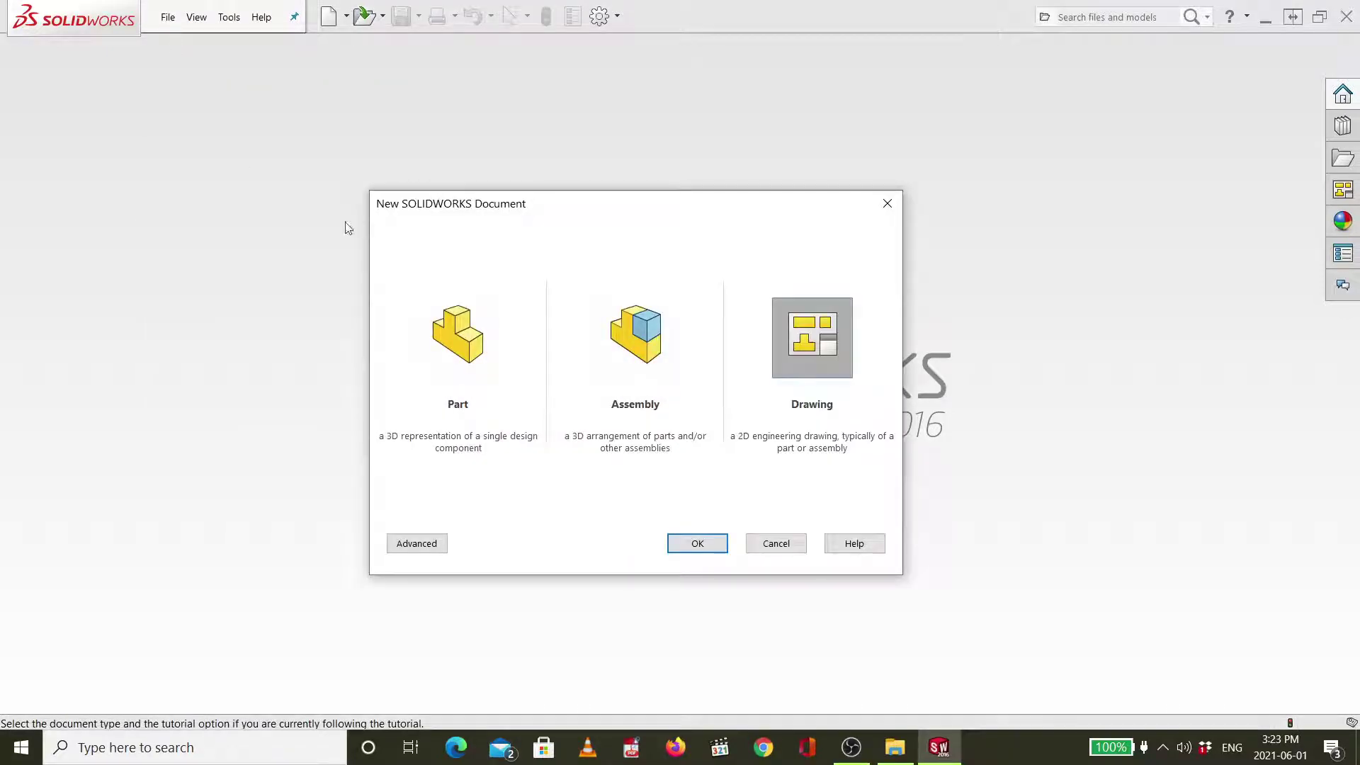
click(472, 327)
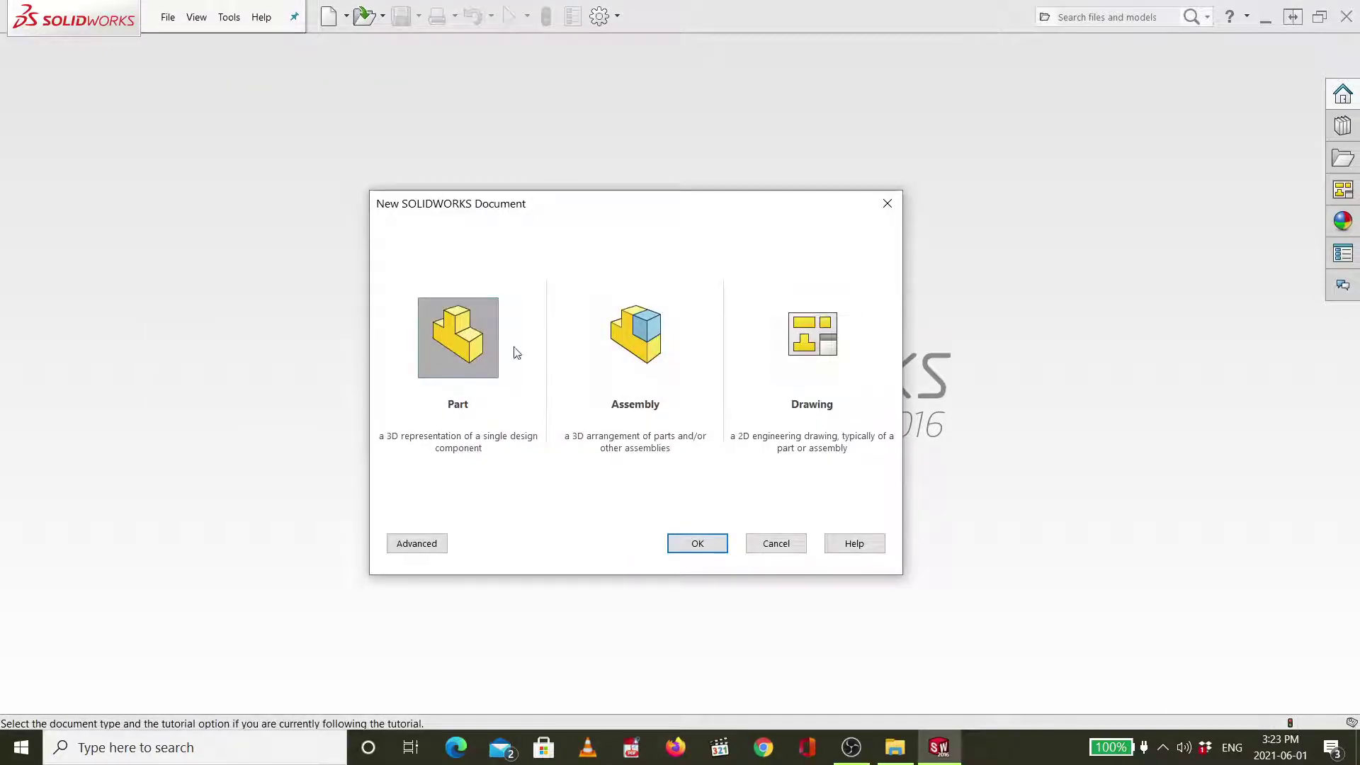
click(712, 543)
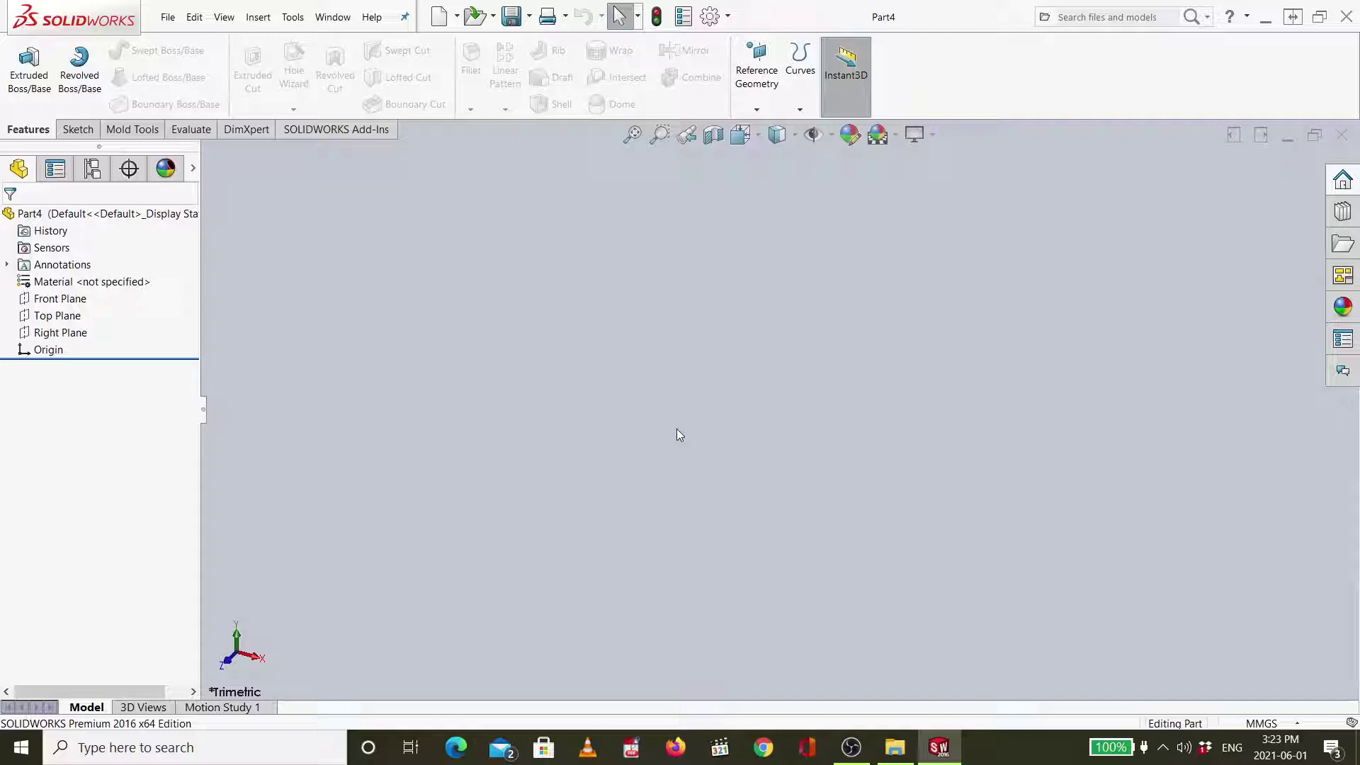
click(63, 301)
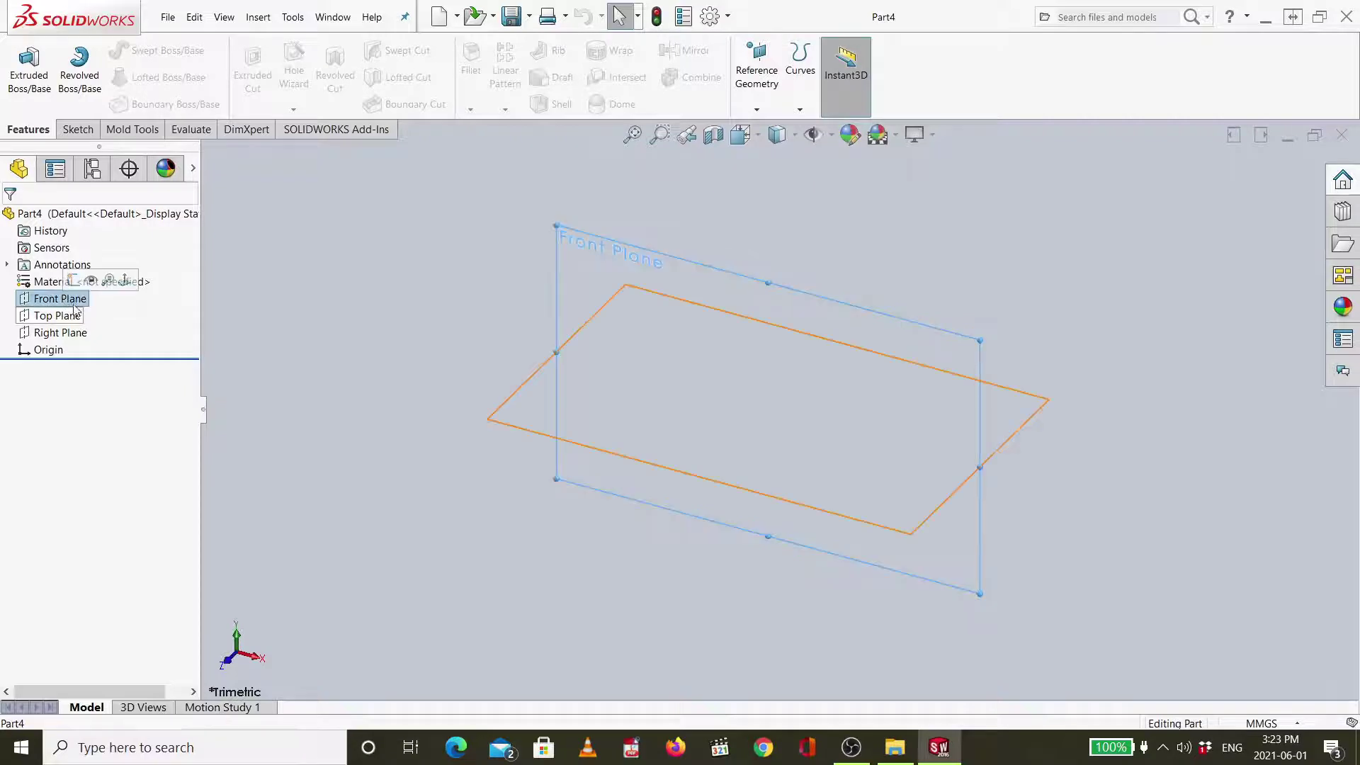
click(78, 284)
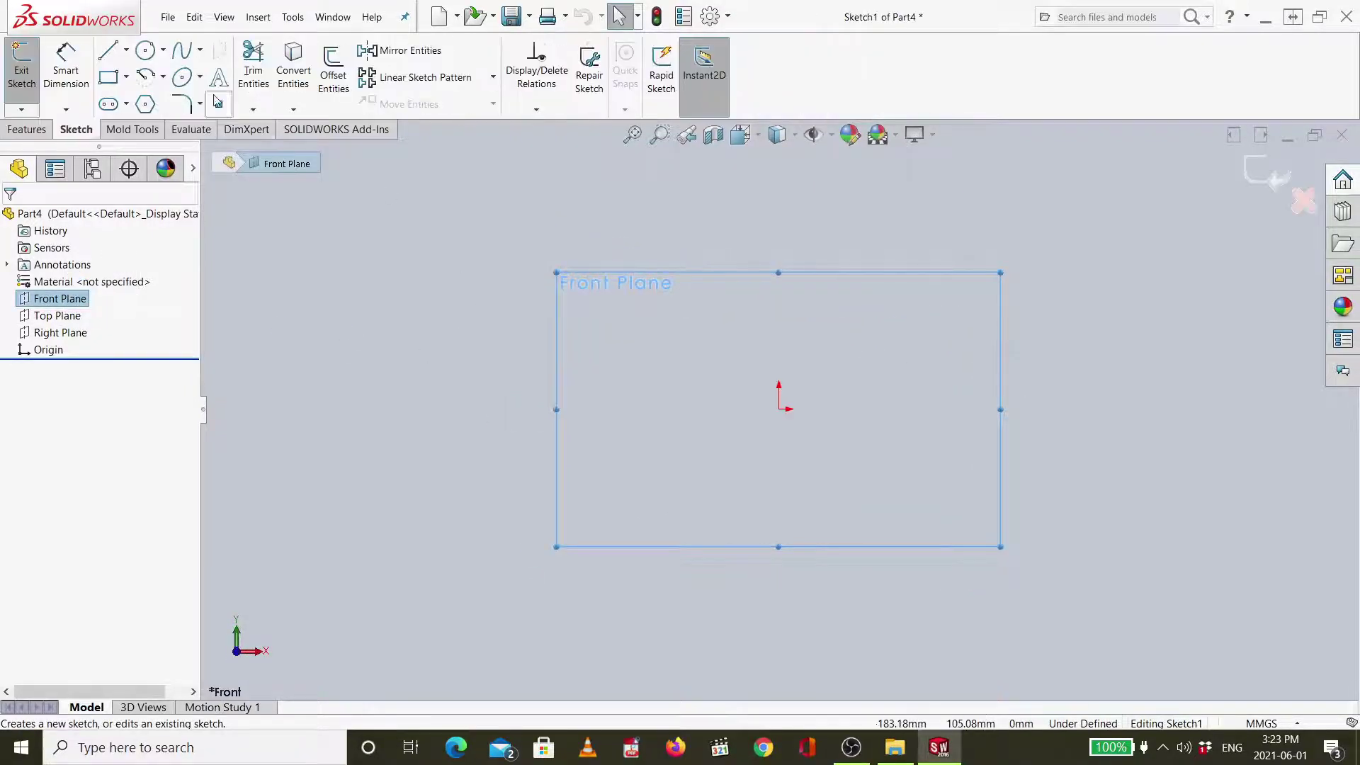
Sketch a closed line profile from the origin with a horizontal base, verticals about 37 and 25 mm high, and two slopes joined by an arc of about 26 mm radius.
key(l)
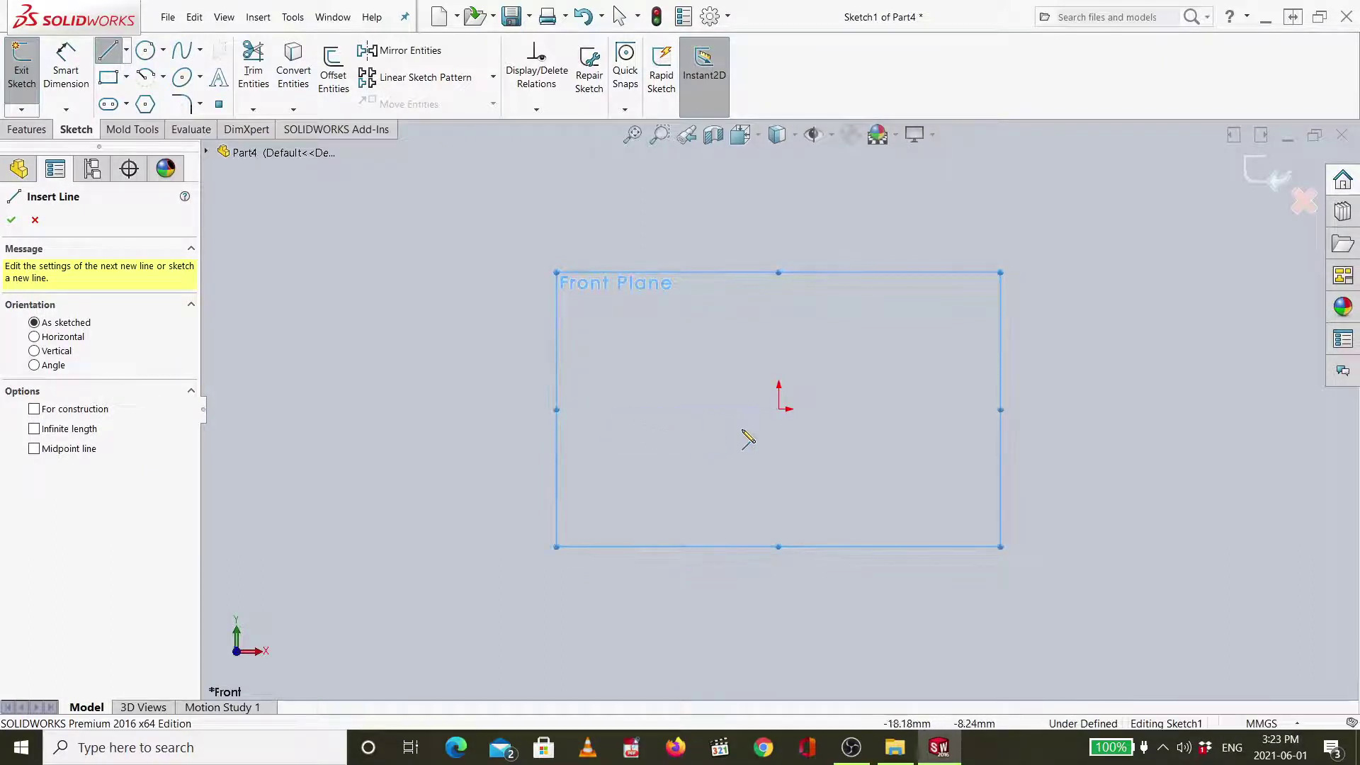
click(779, 409)
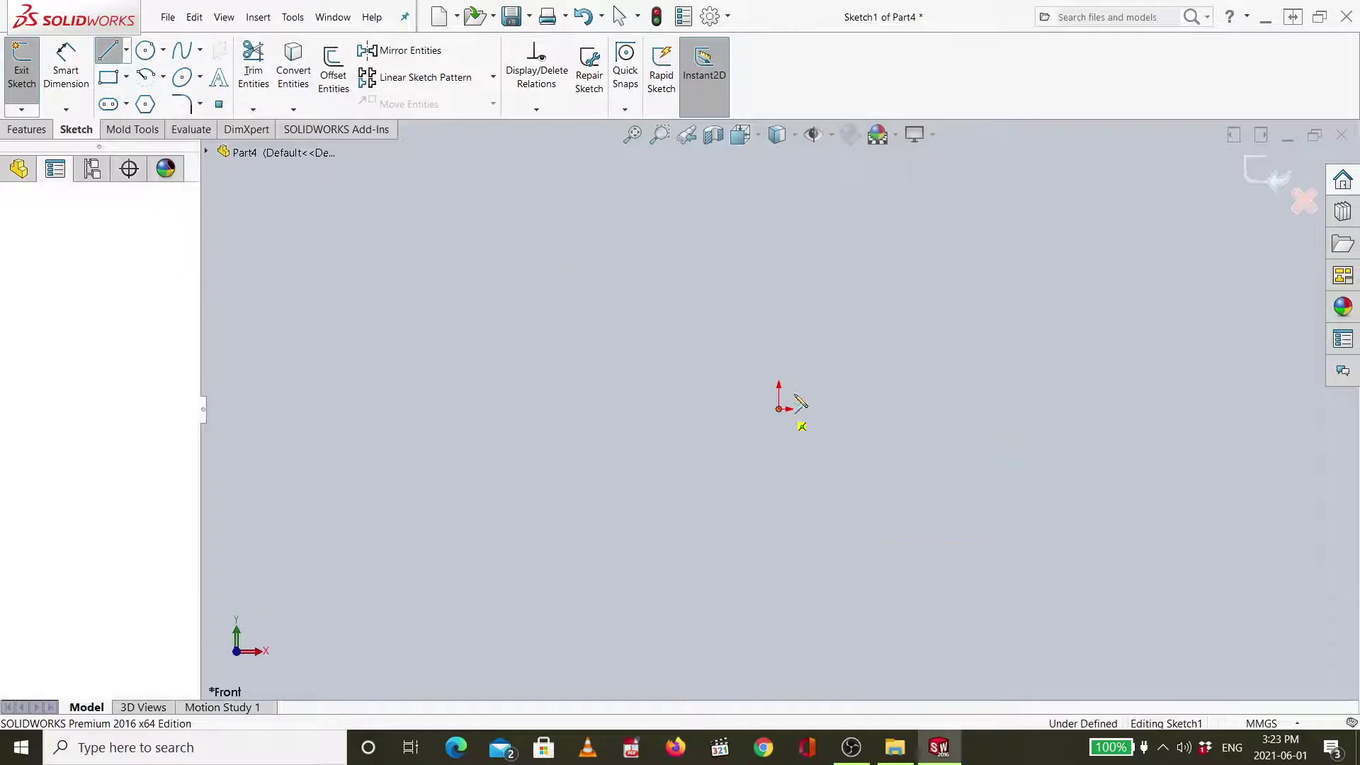
click(1070, 409)
click(1069, 315)
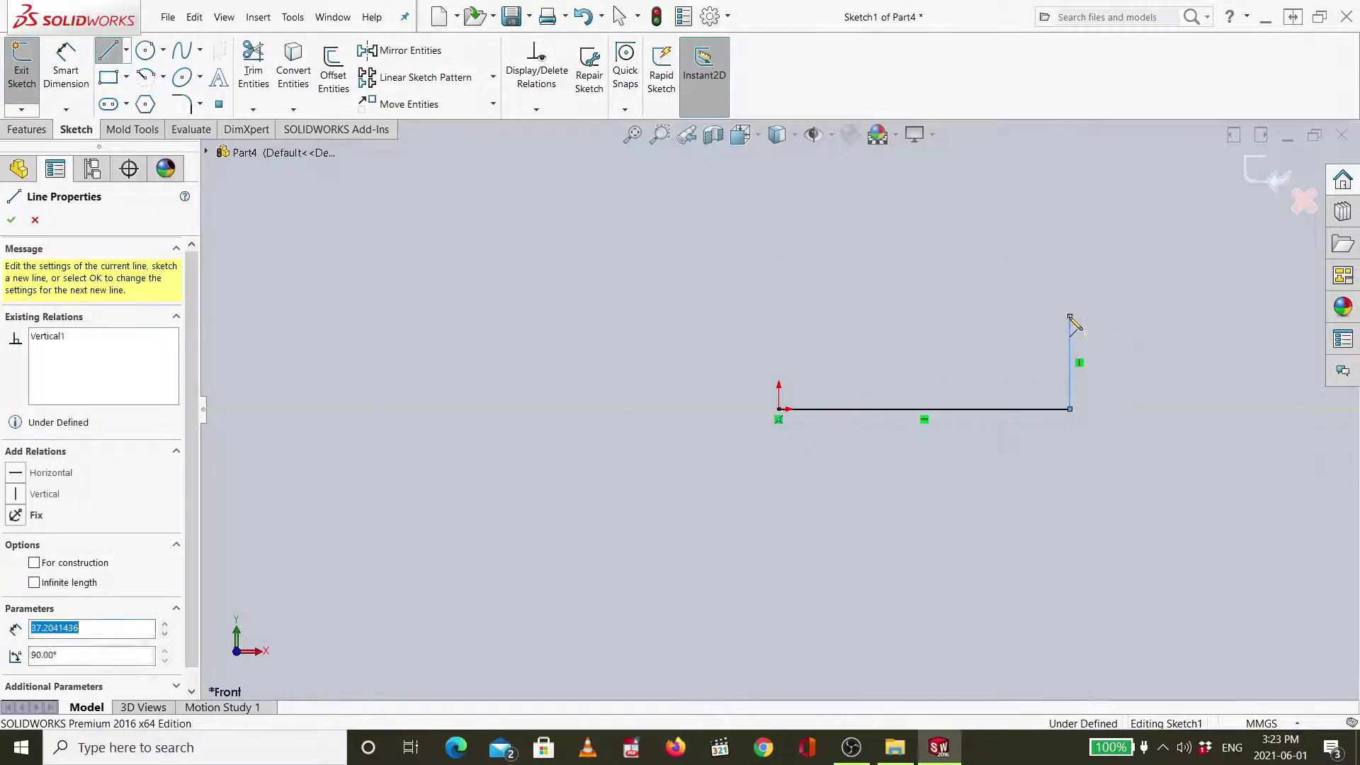
click(1013, 245)
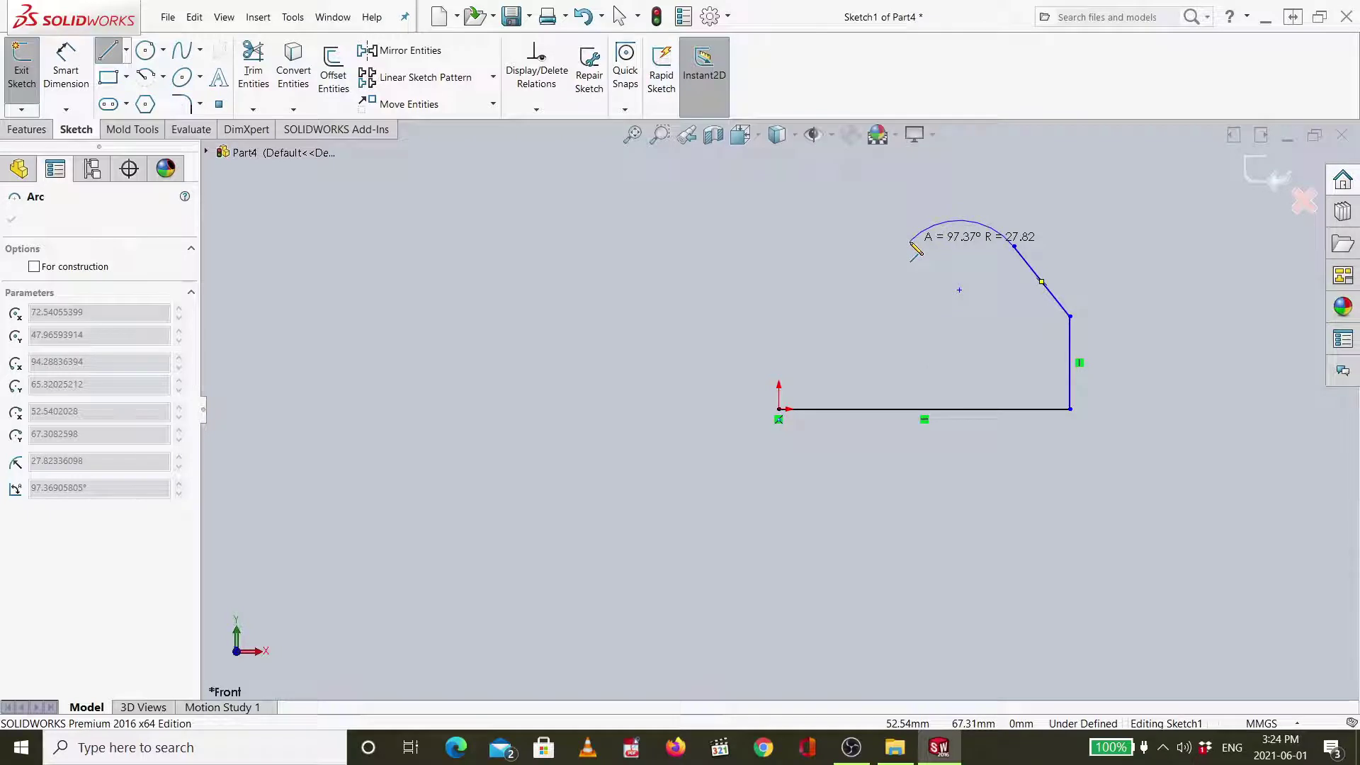
click(910, 250)
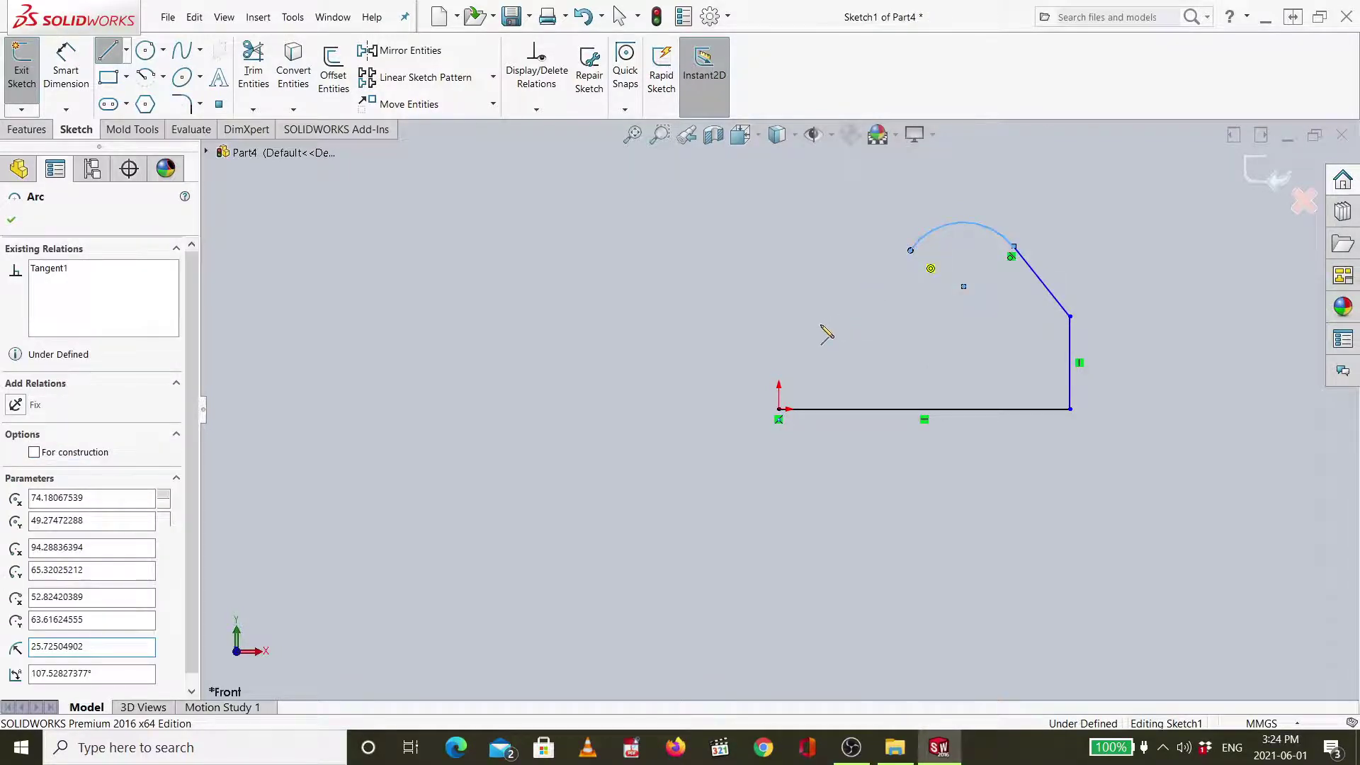
click(778, 347)
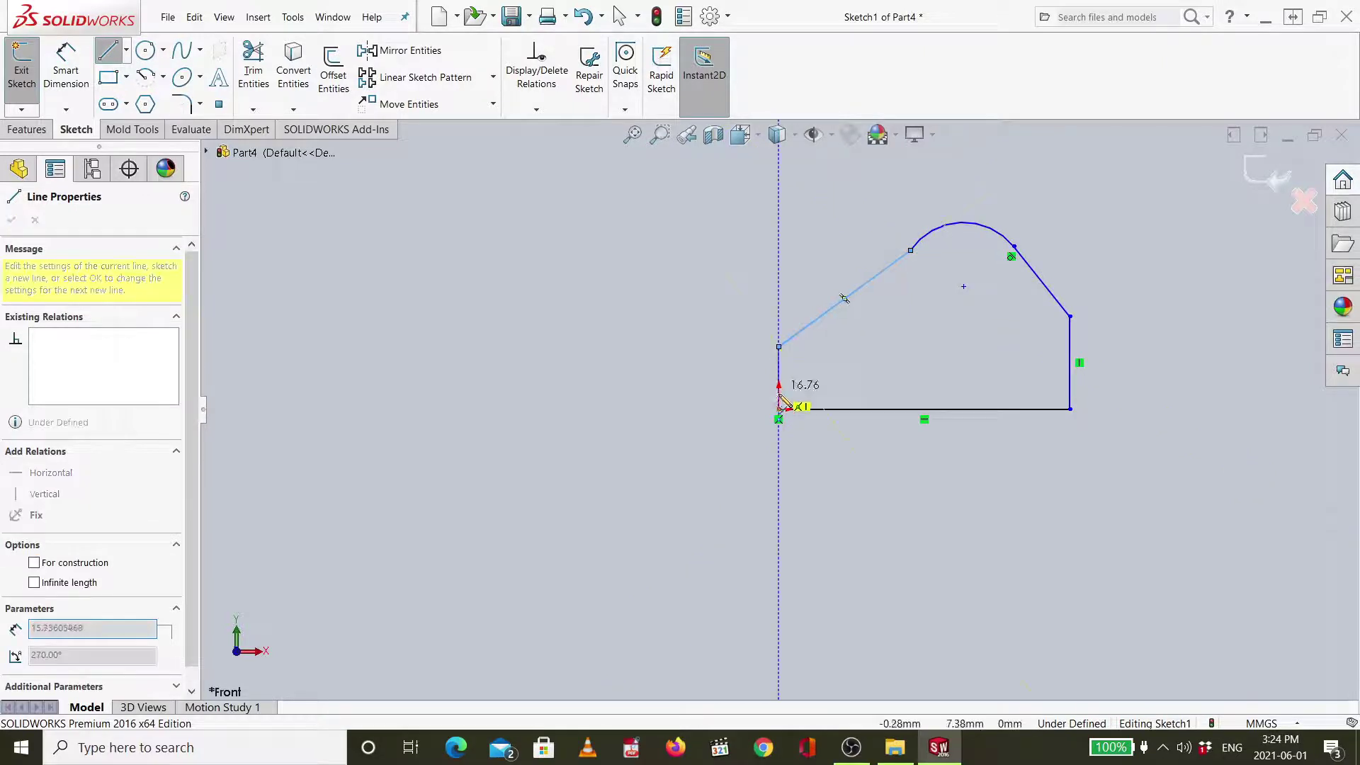
click(779, 410)
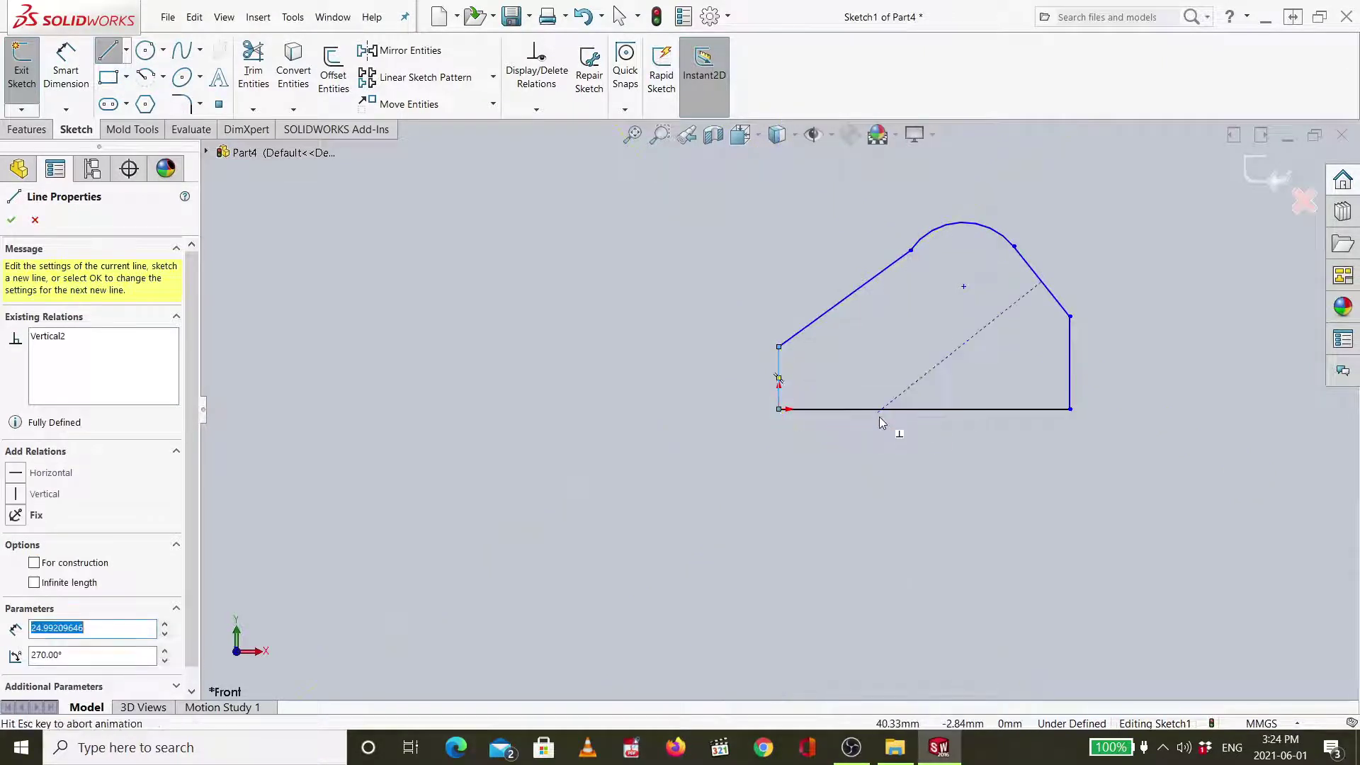
key(f)
key(Escape)
key(Escape)
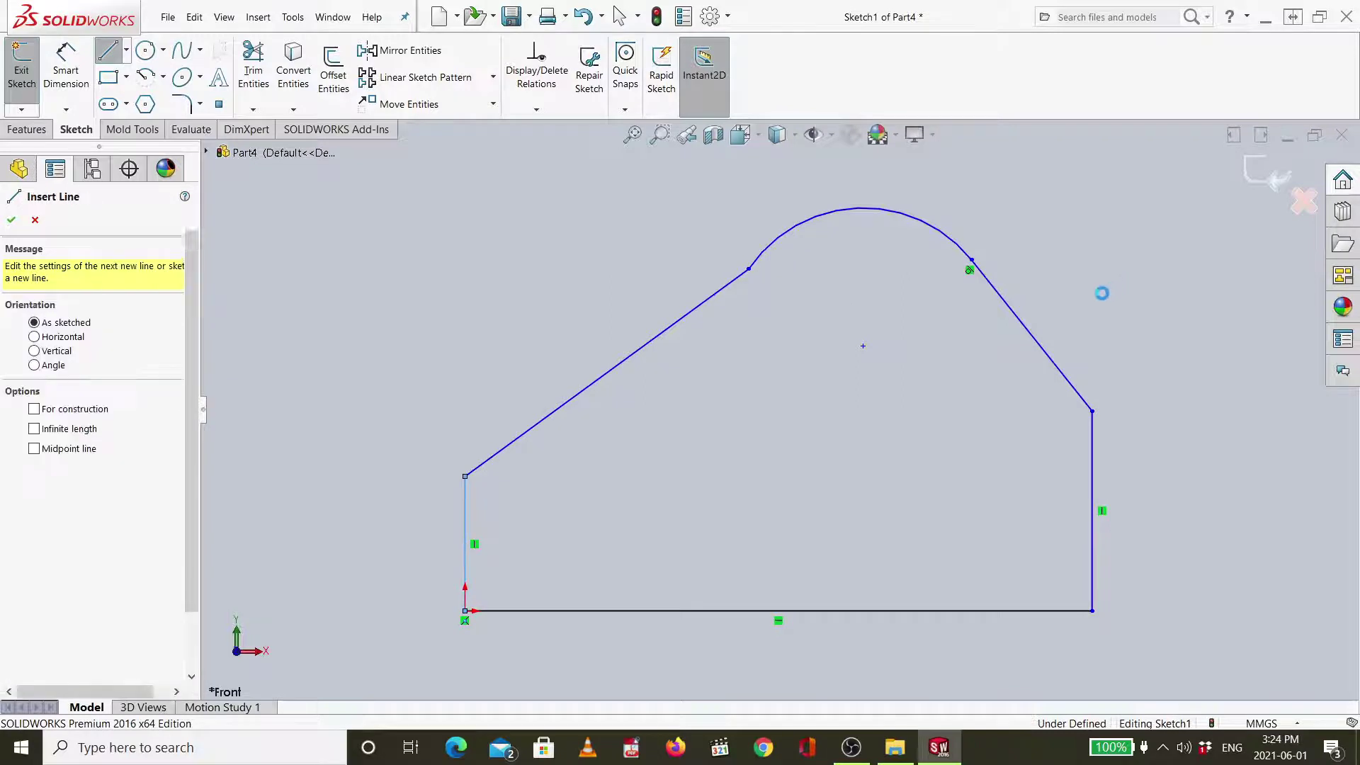
Add a Tangent relation between the profile's left sloped line and the top arc.
click(743, 278)
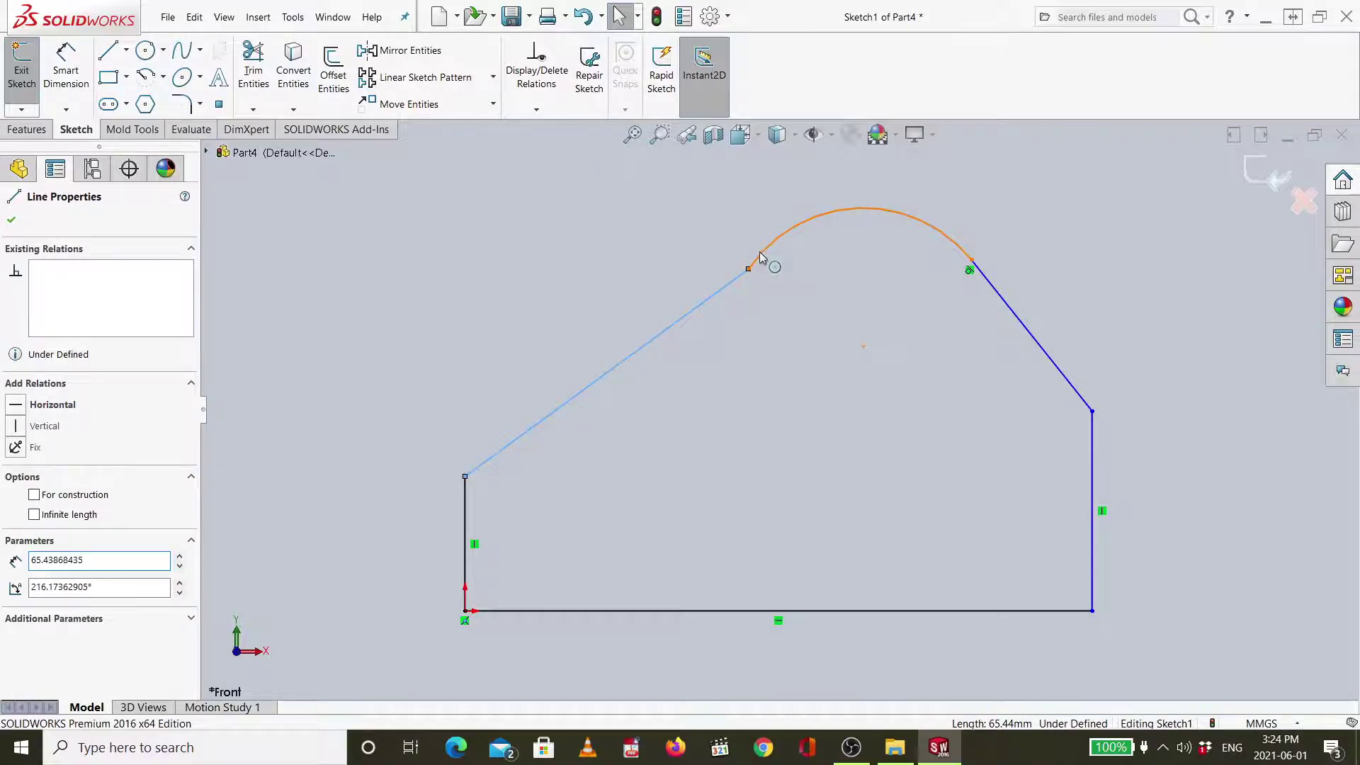
ctrl+click(759, 252)
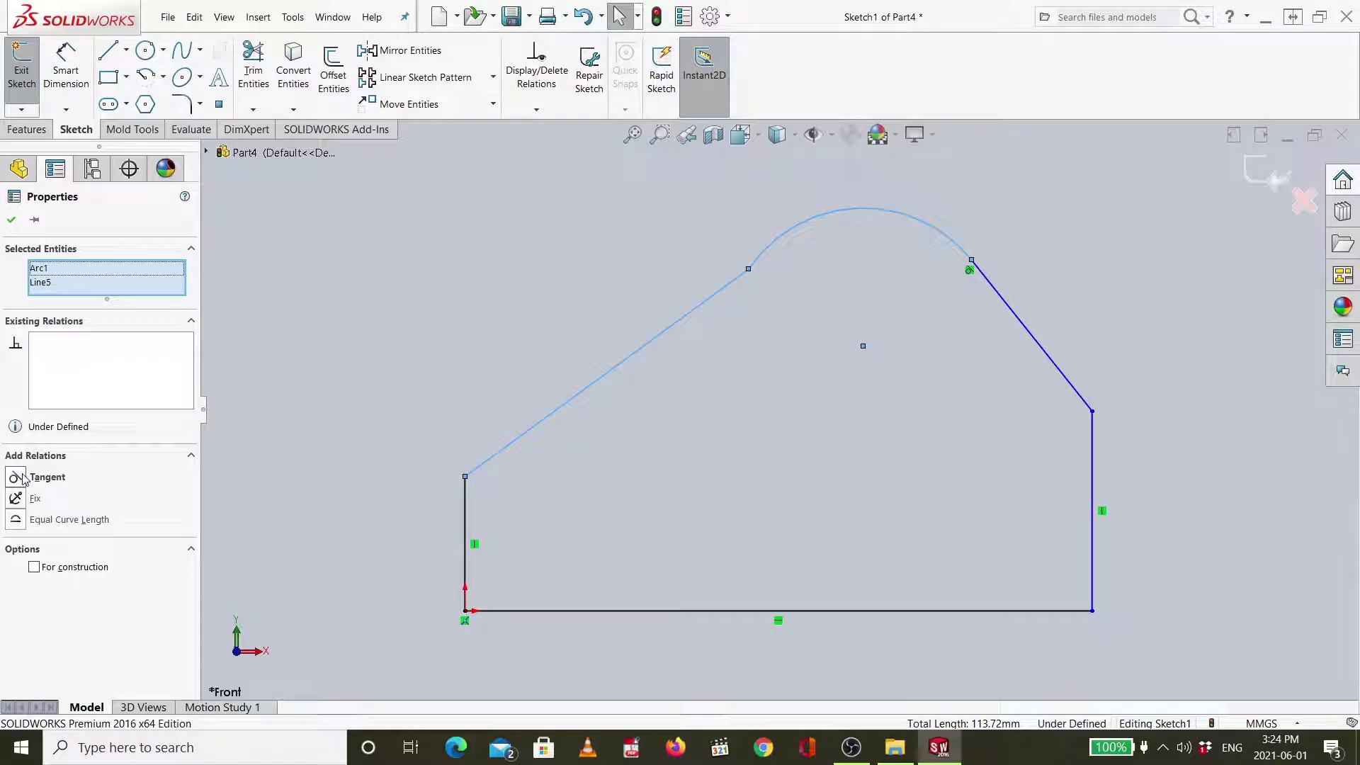
click(16, 477)
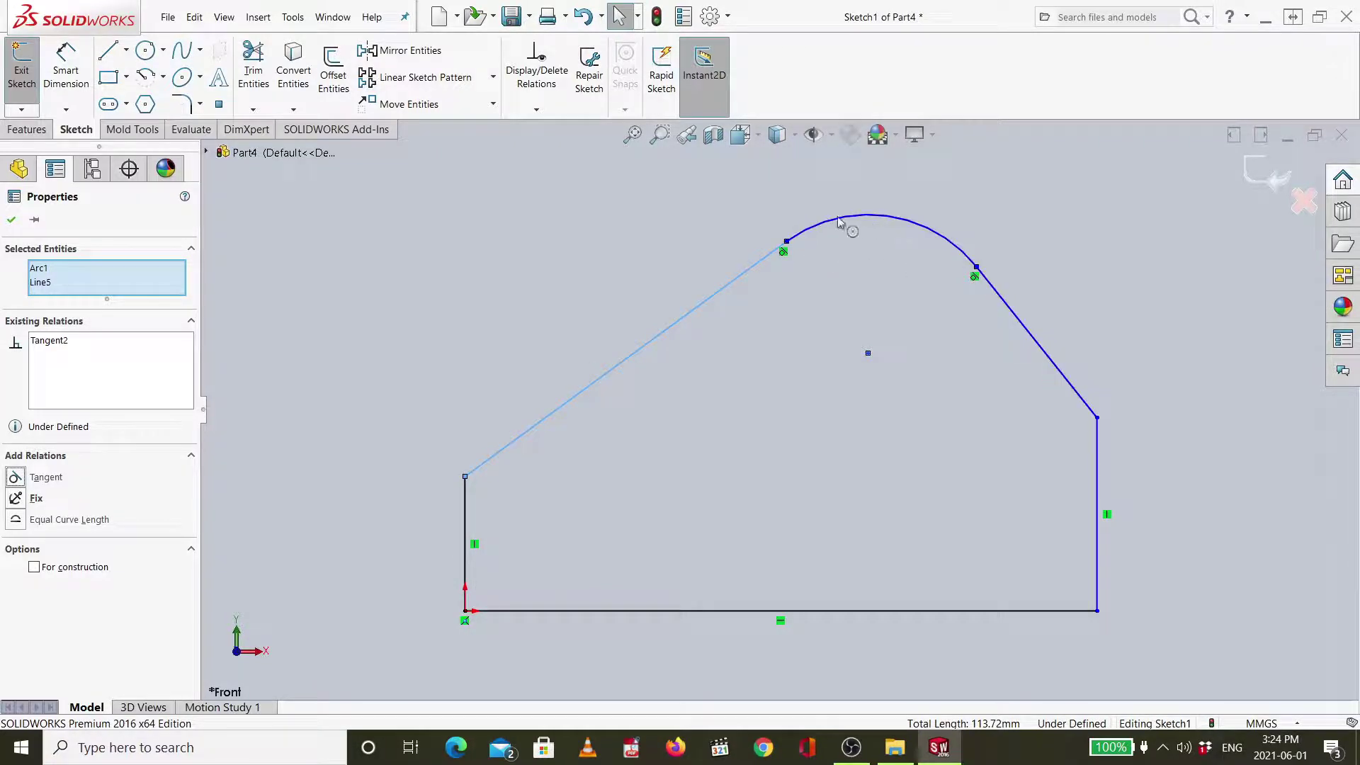
click(899, 416)
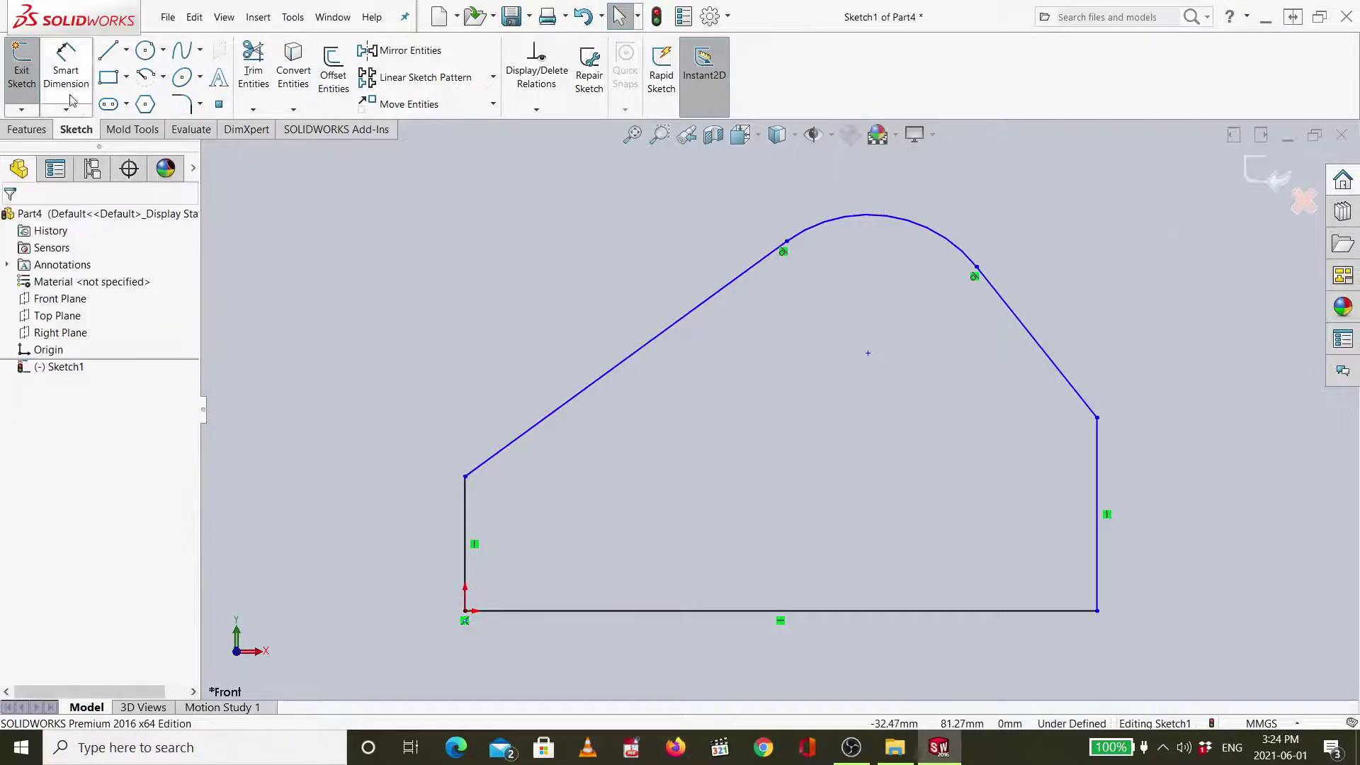
Dimension the profile's horizontal base line at 150 mm and select MMGS as the document unit system.
click(66, 68)
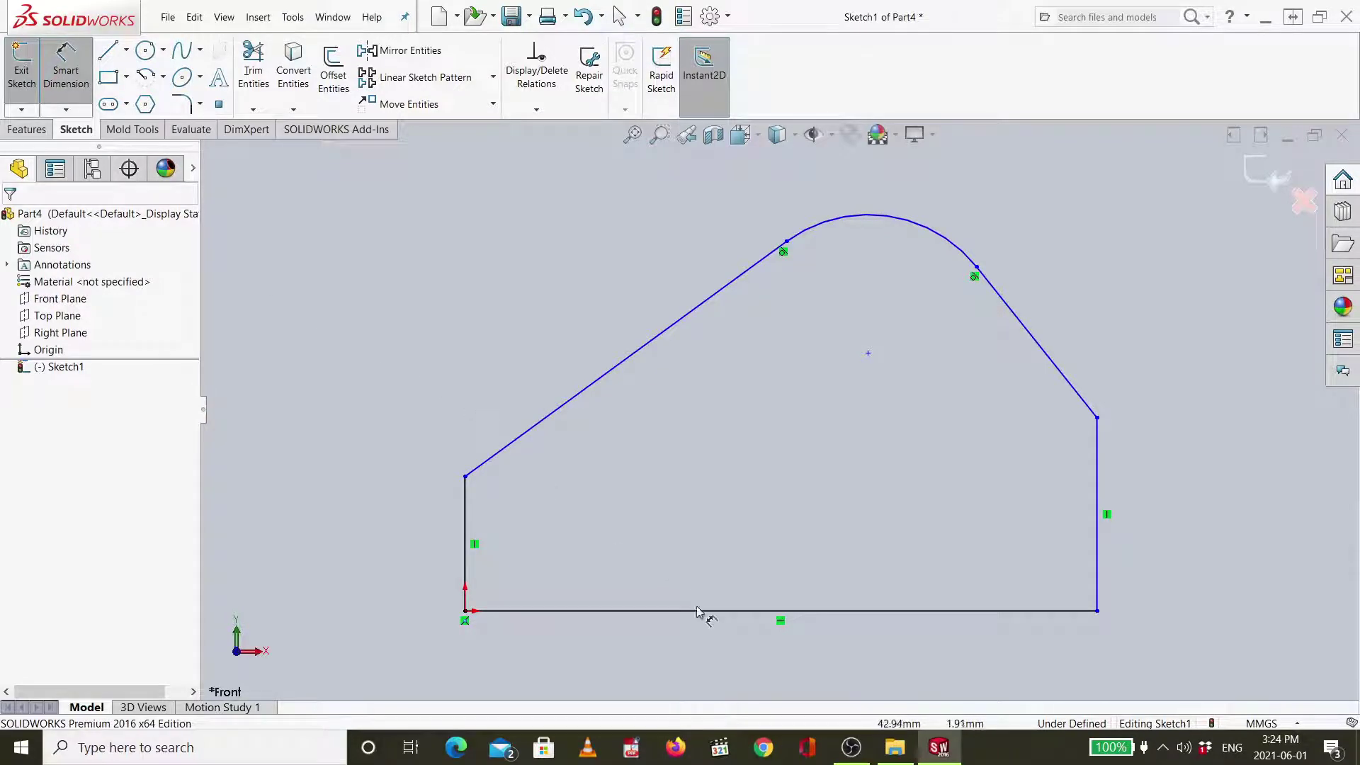
click(708, 627)
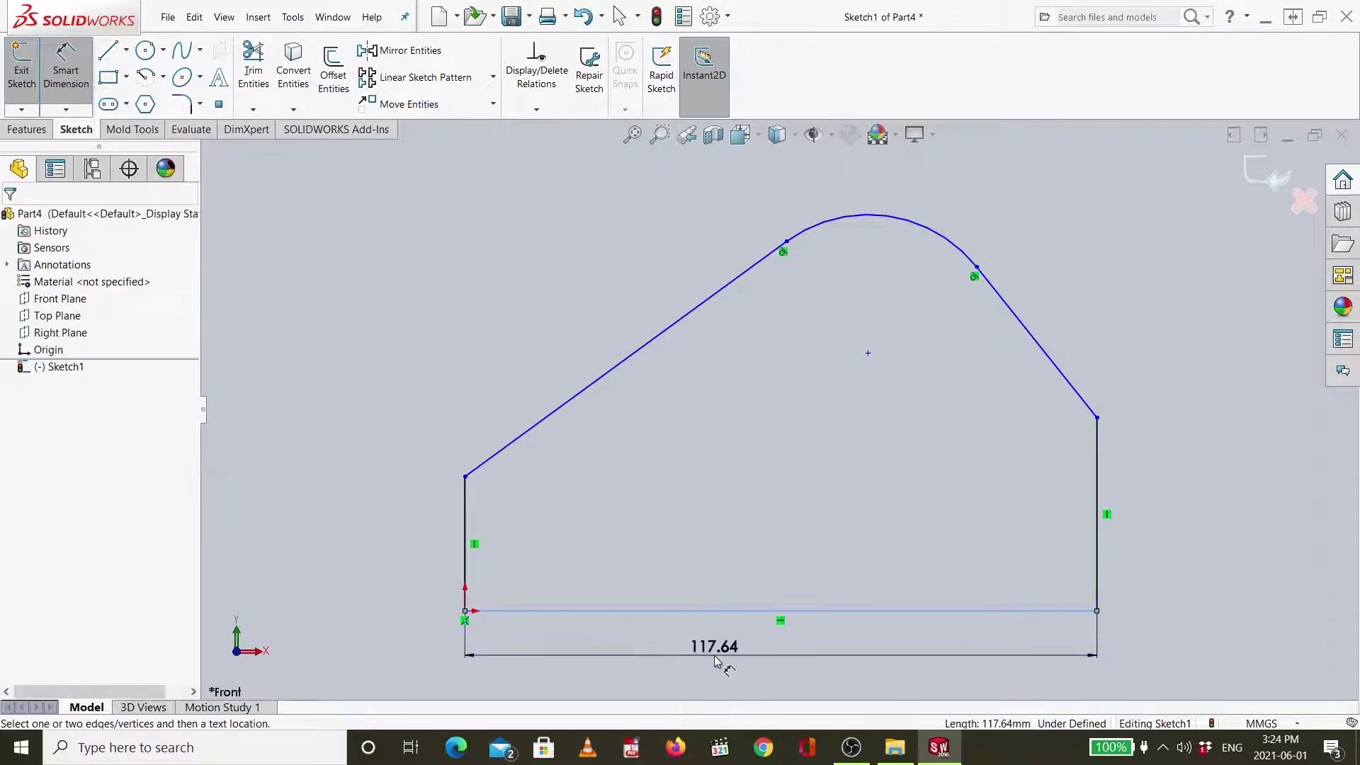
click(715, 660)
text(150)
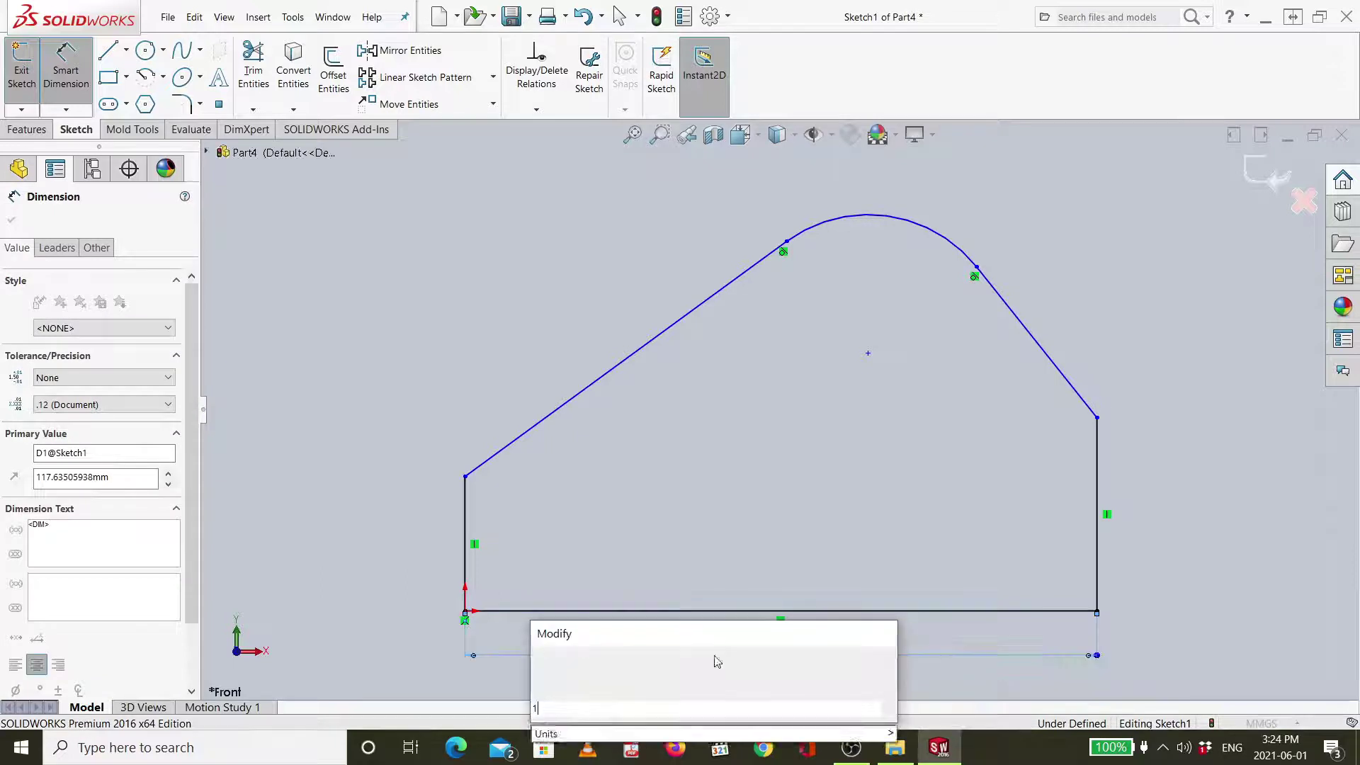
key(Return)
click(1284, 719)
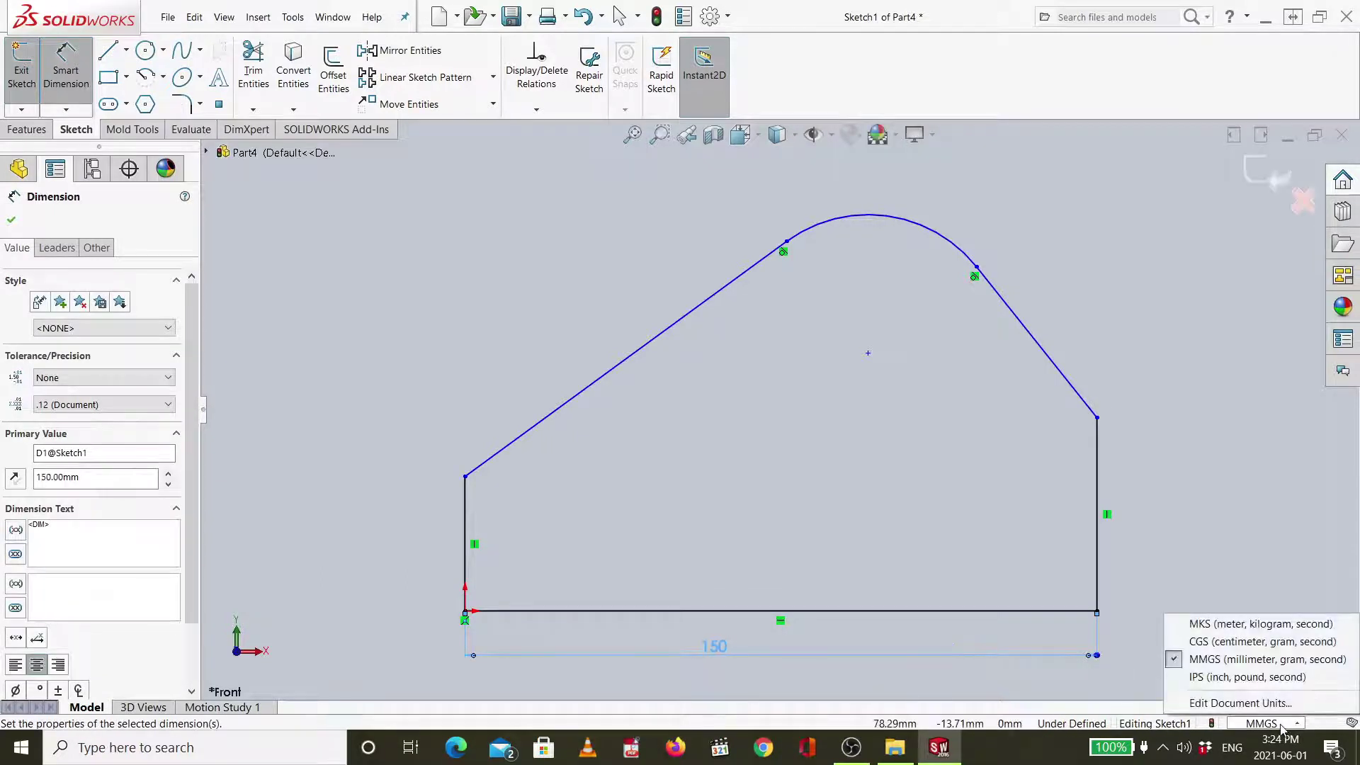
click(1208, 659)
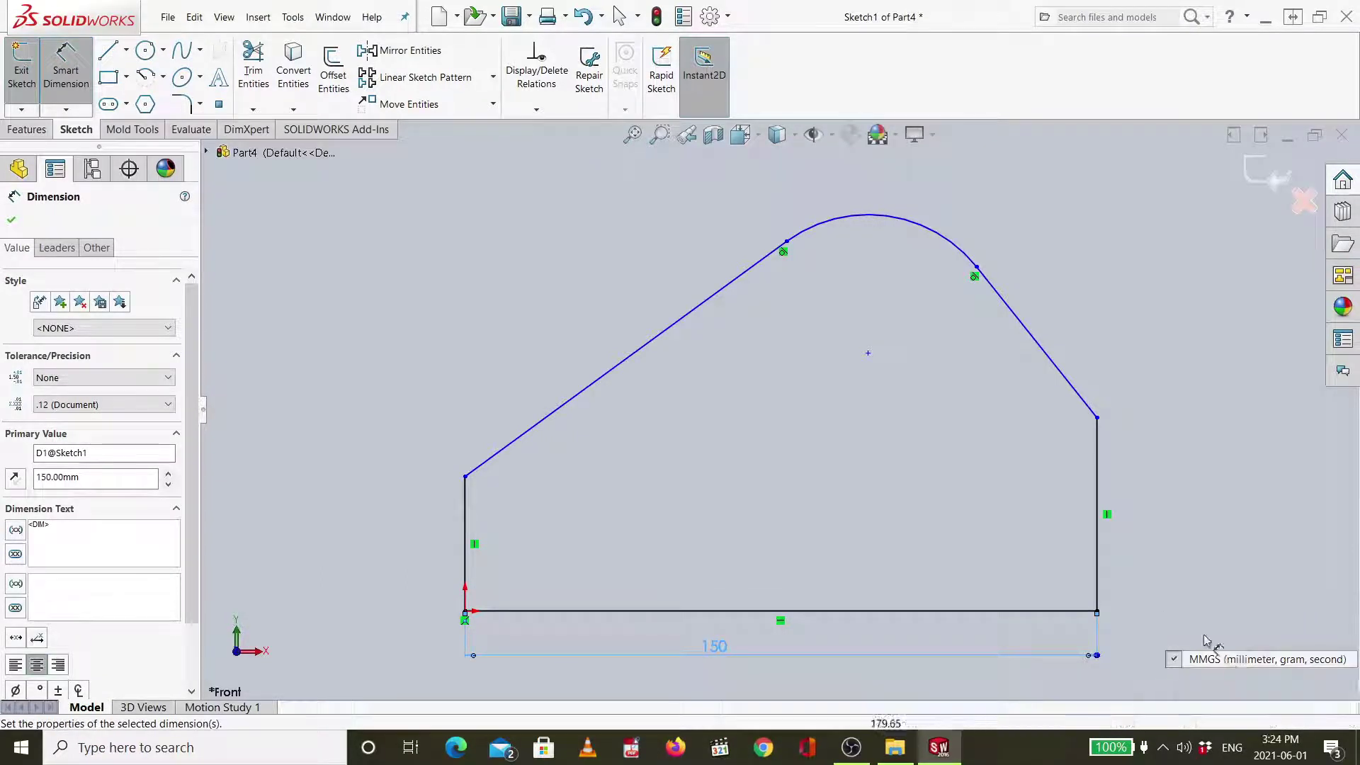
Dimension the profile's right vertical line at 40 mm and the top arc's radius at 30 mm.
click(1097, 545)
click(1157, 536)
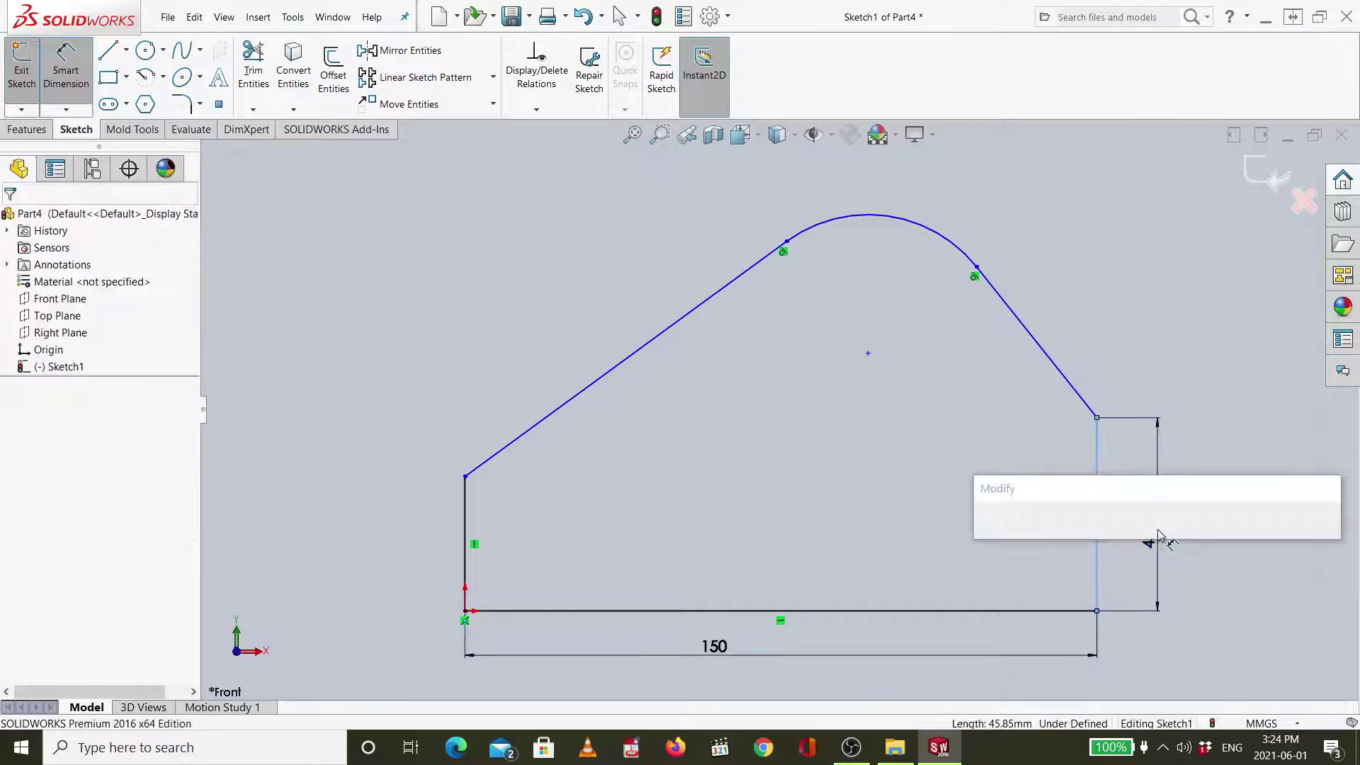
key(Return)
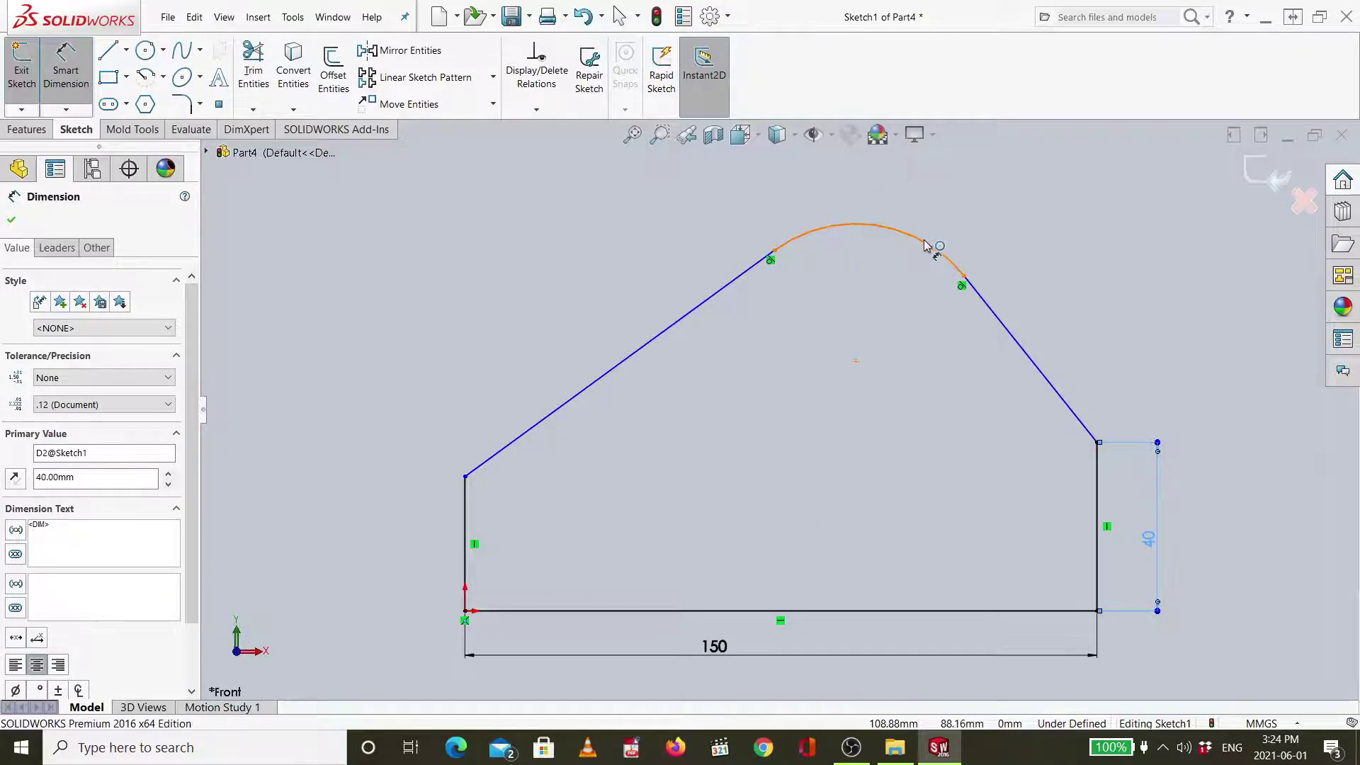
click(1018, 206)
click(1028, 204)
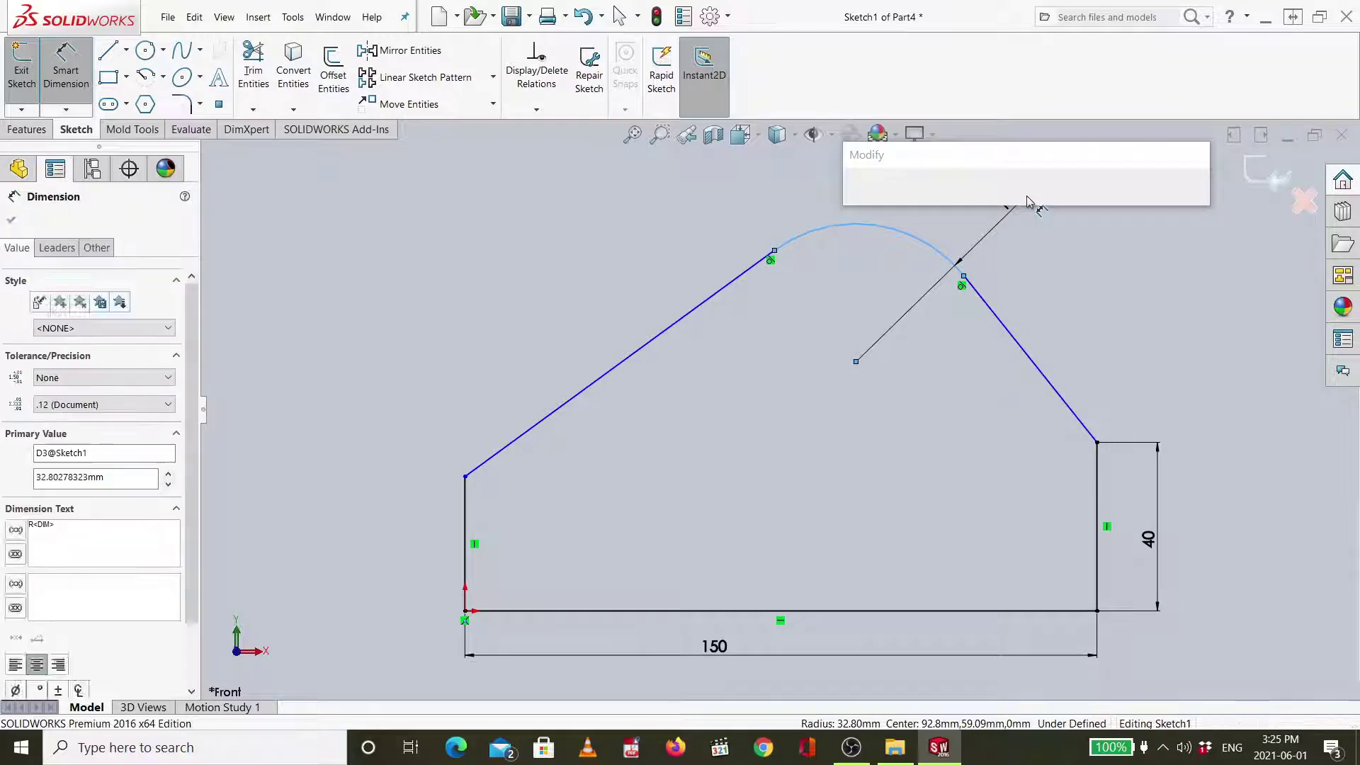
key(Return)
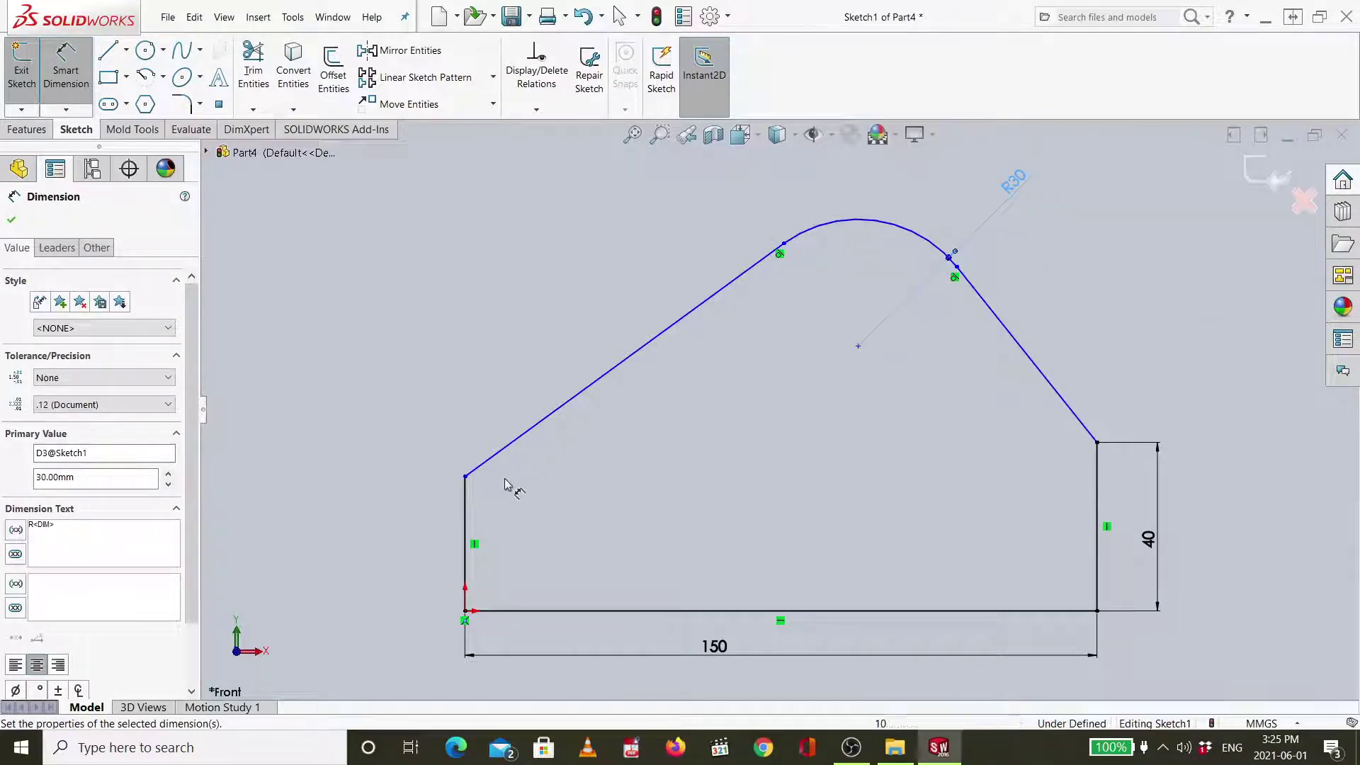
Dimension the profile's left vertical line at 40 mm.
click(439, 513)
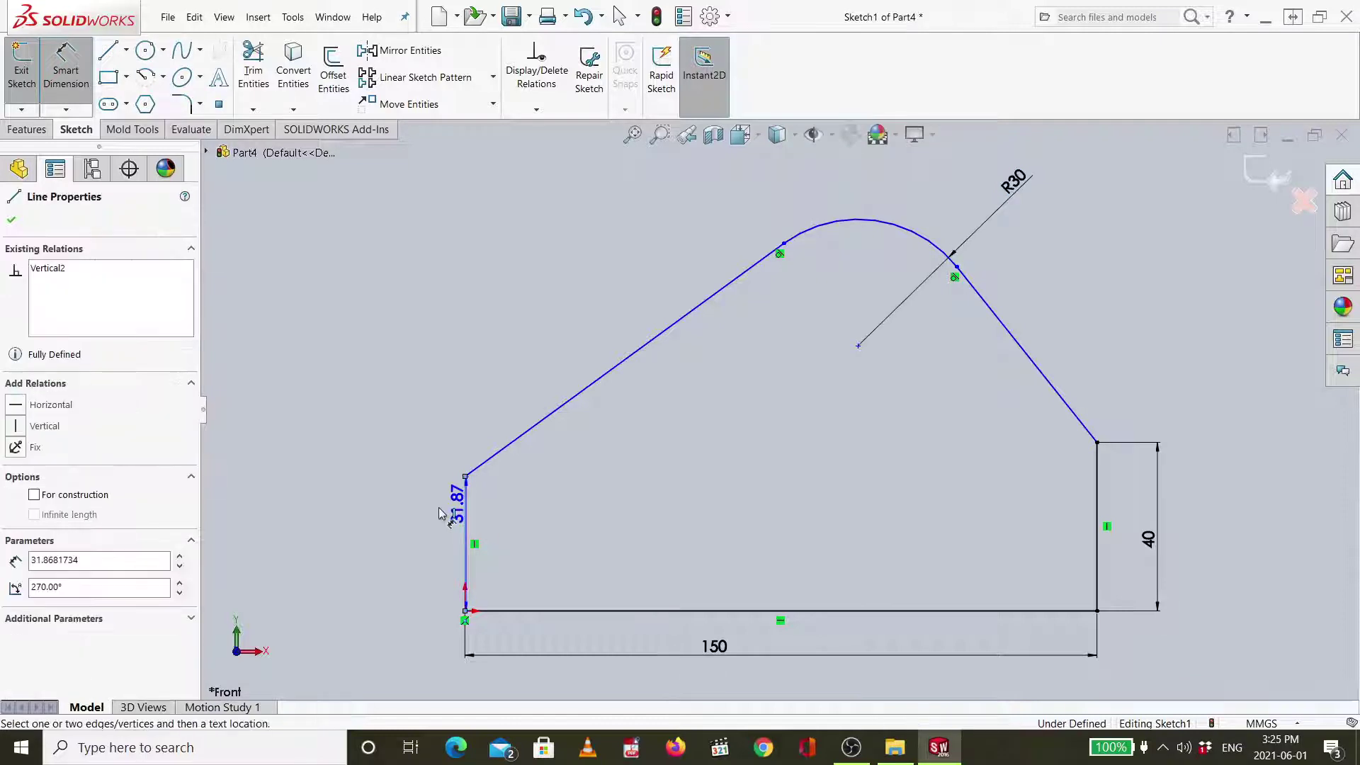
click(439, 512)
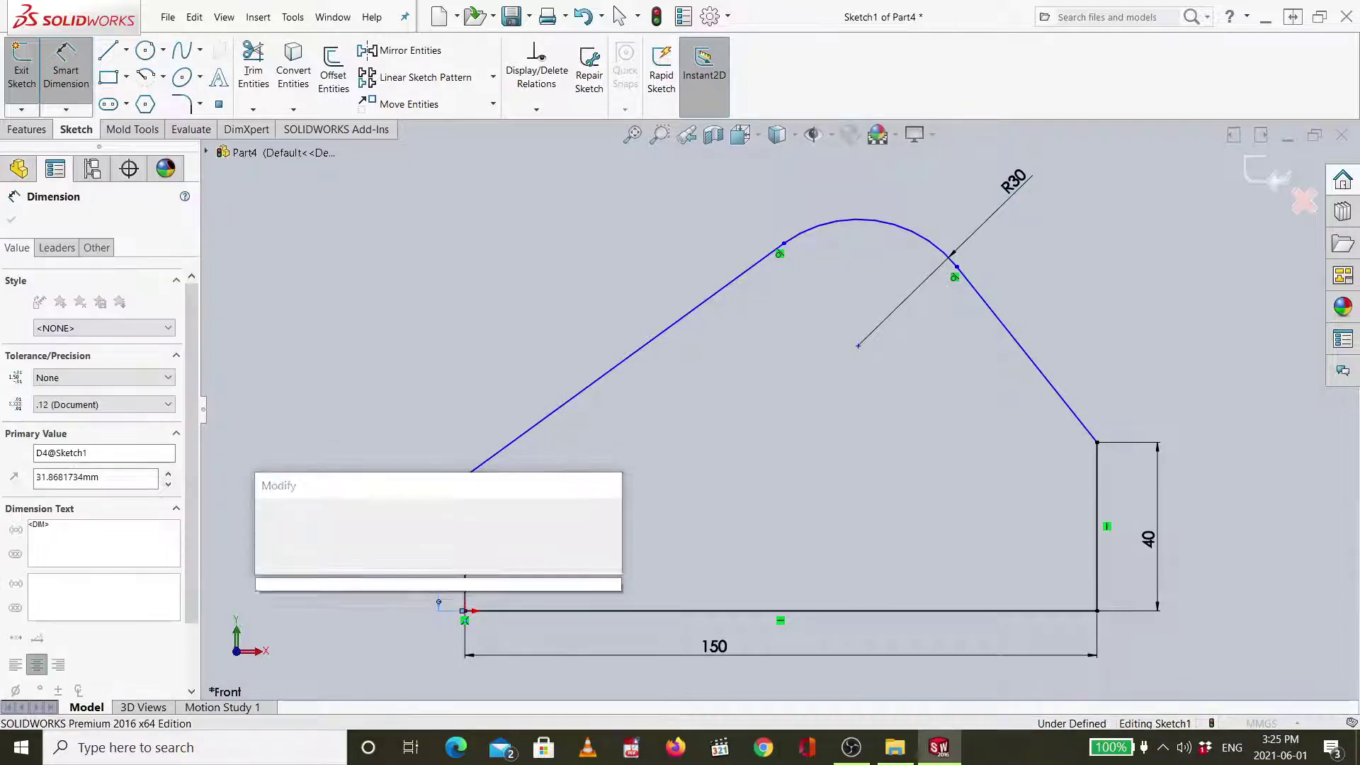
key(Return)
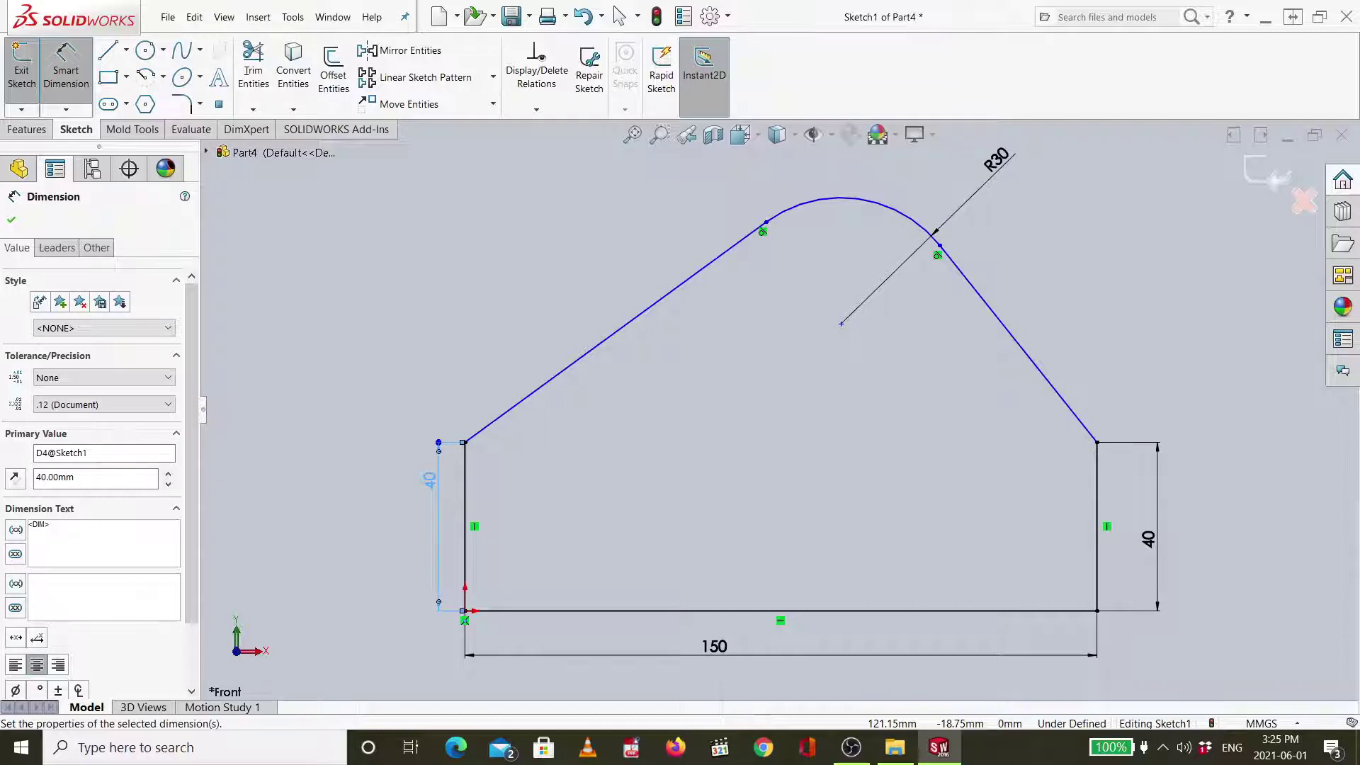
key(Escape)
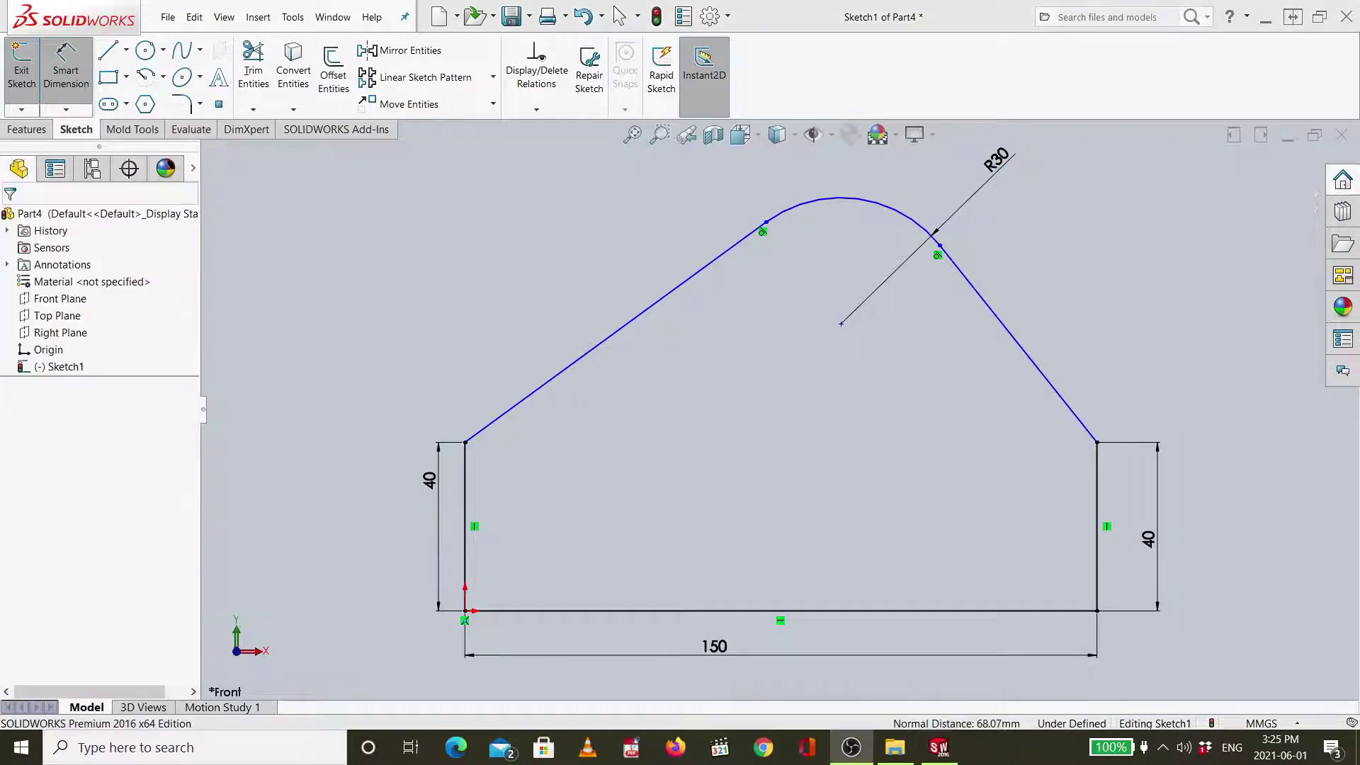
Dimension the vertical distance from the arc's center to the upper end of the right vertical line at 30 mm.
click(841, 324)
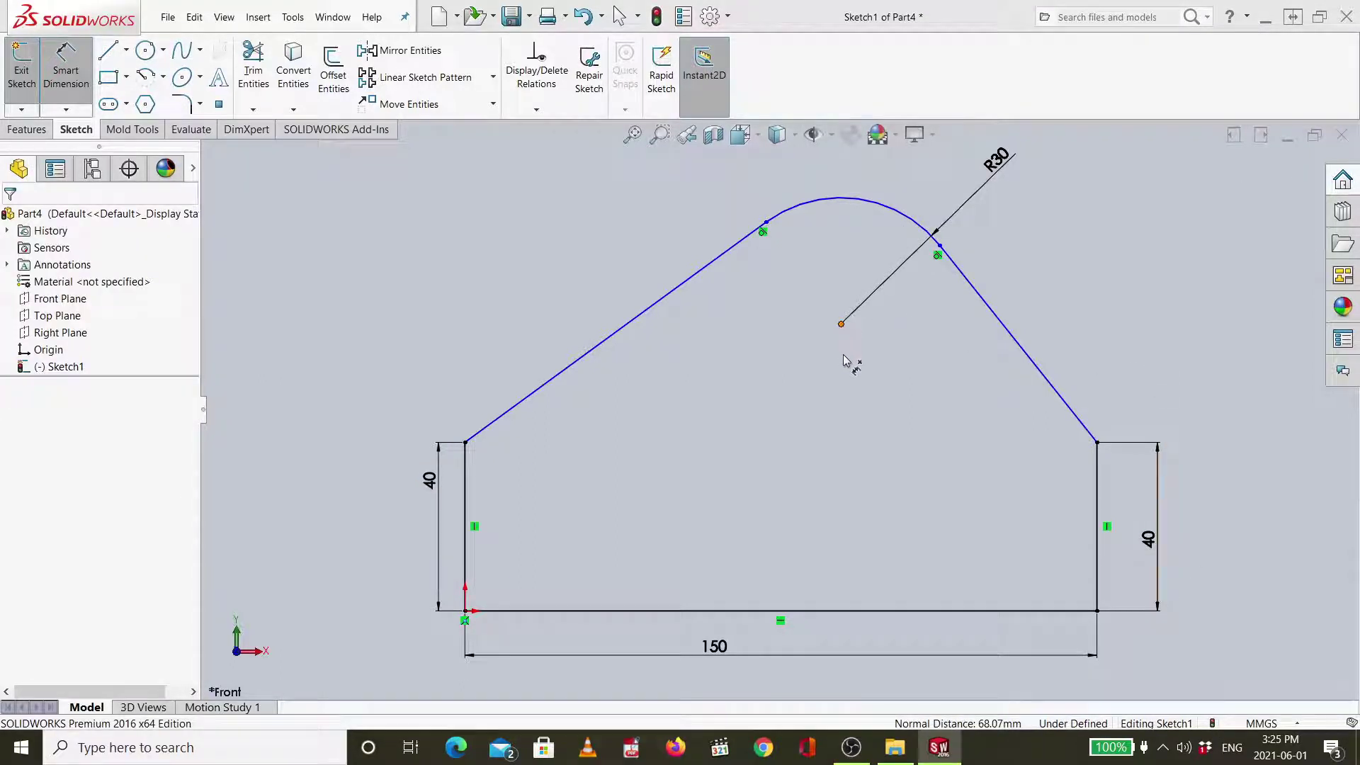
click(1096, 443)
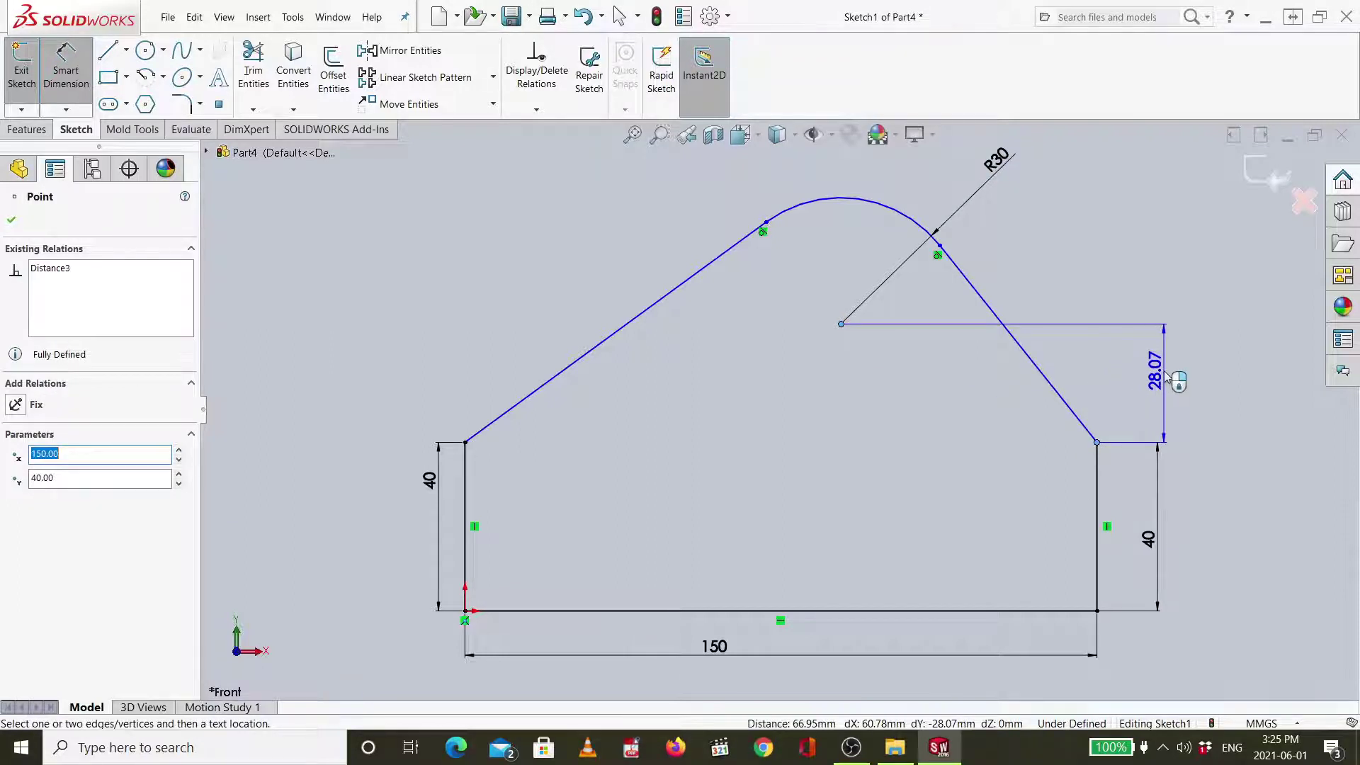
click(1165, 375)
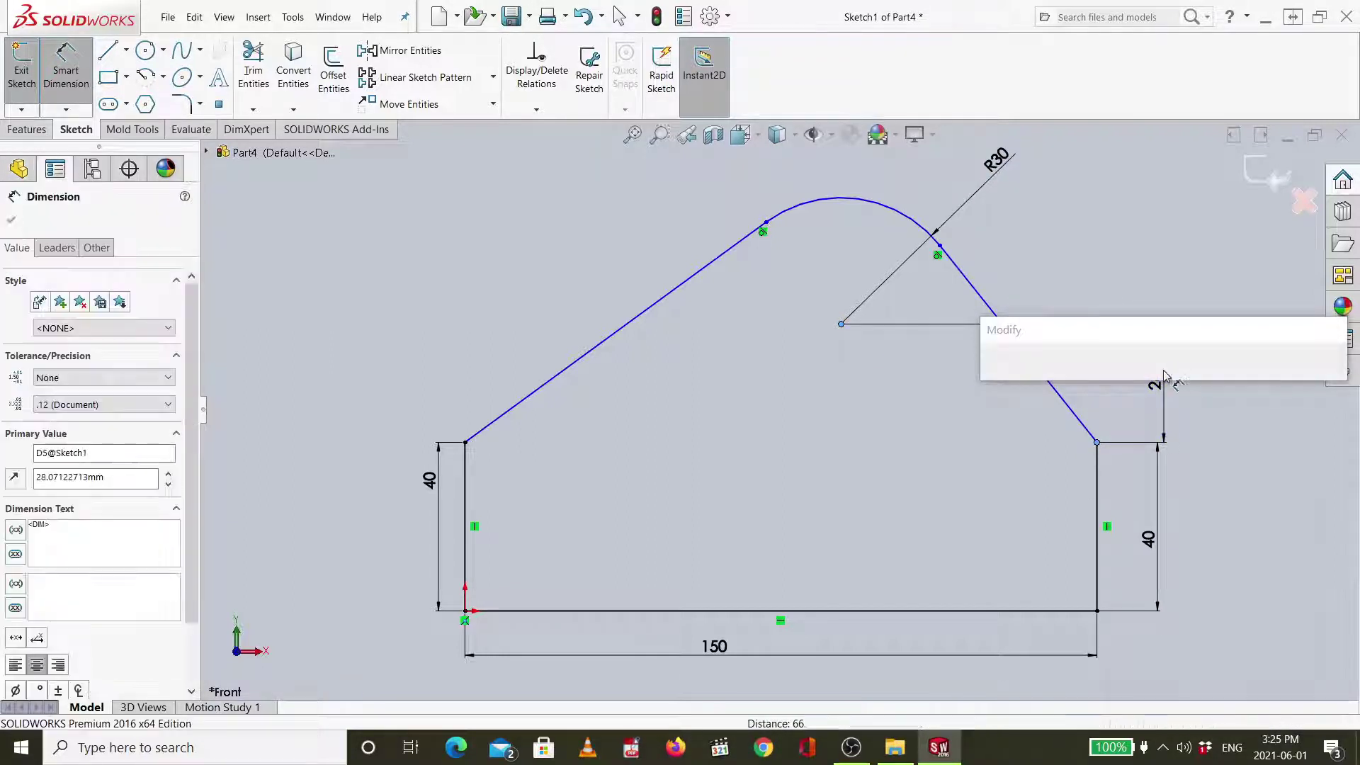
text(30)
key(Return)
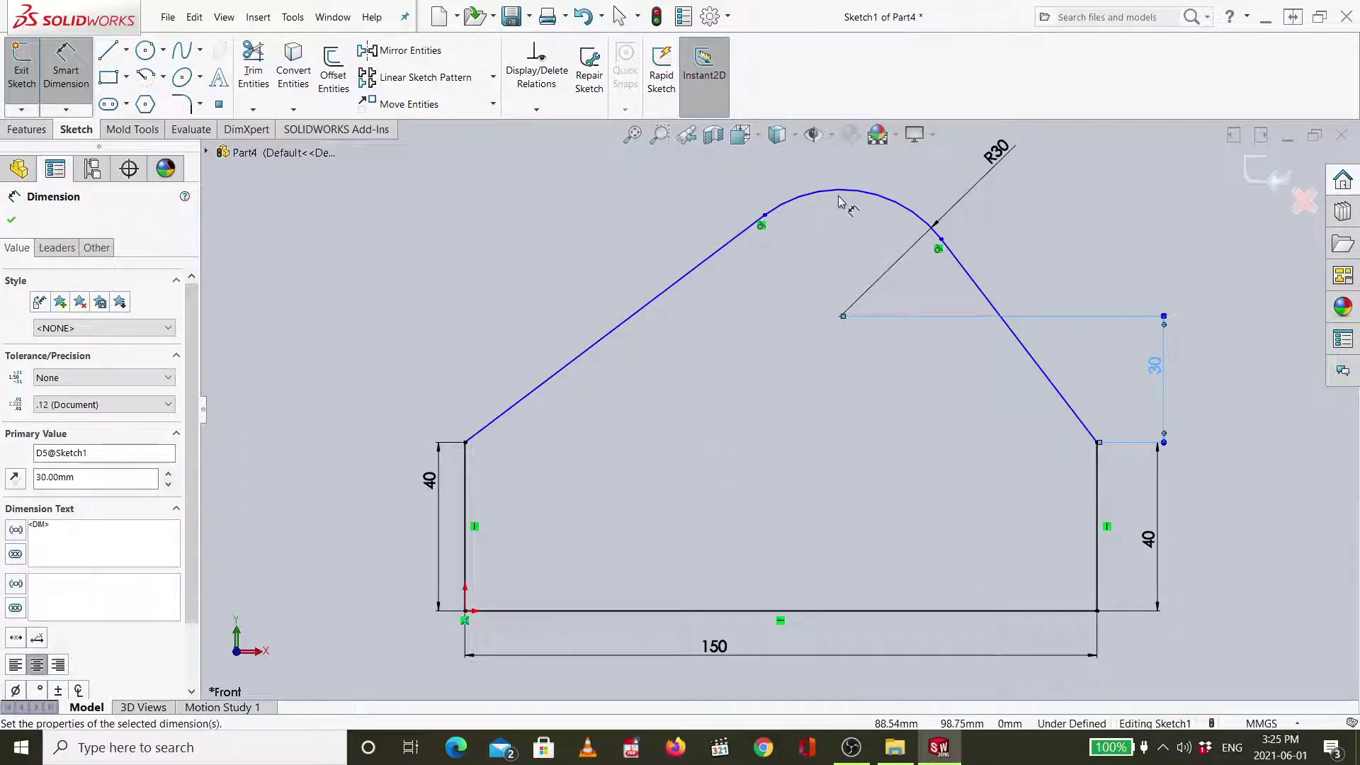
Extrude the profile as a blind boss 80 mm deep.
click(30, 131)
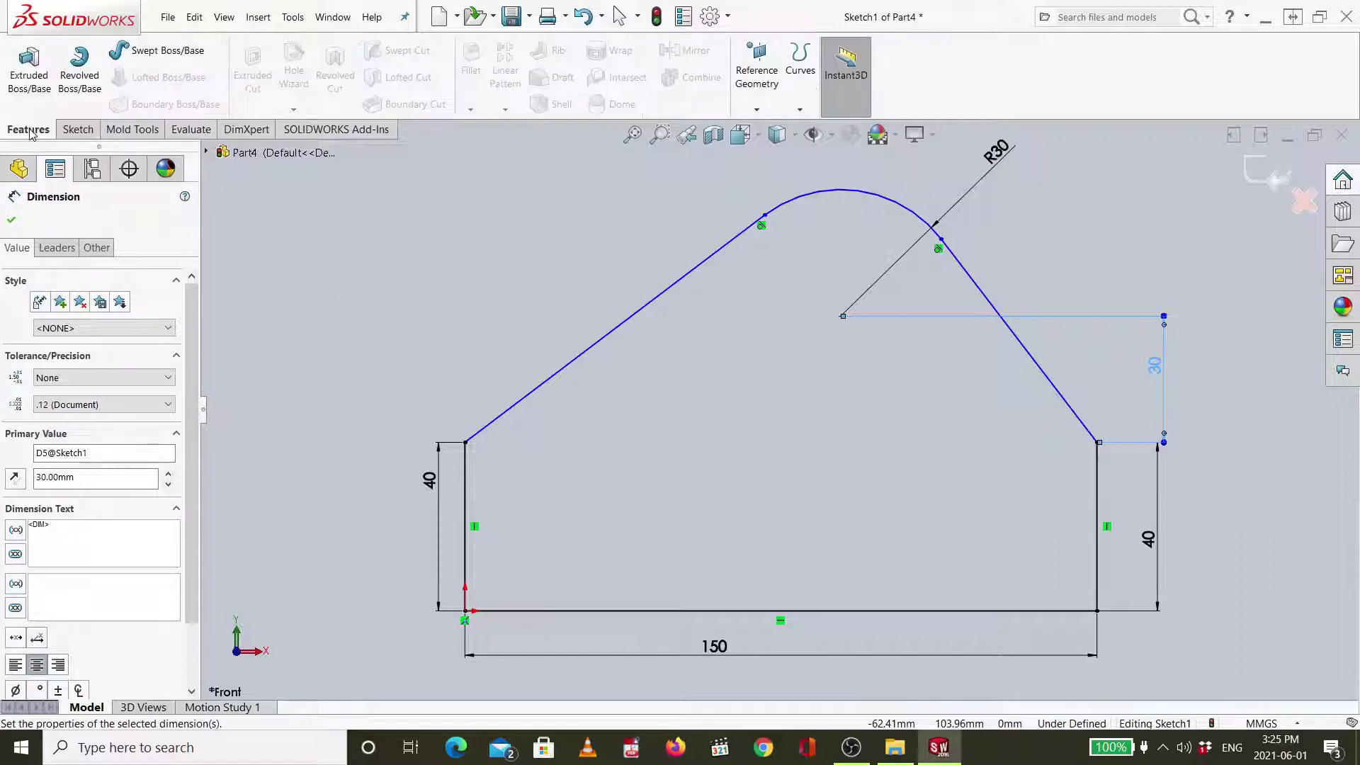
click(21, 85)
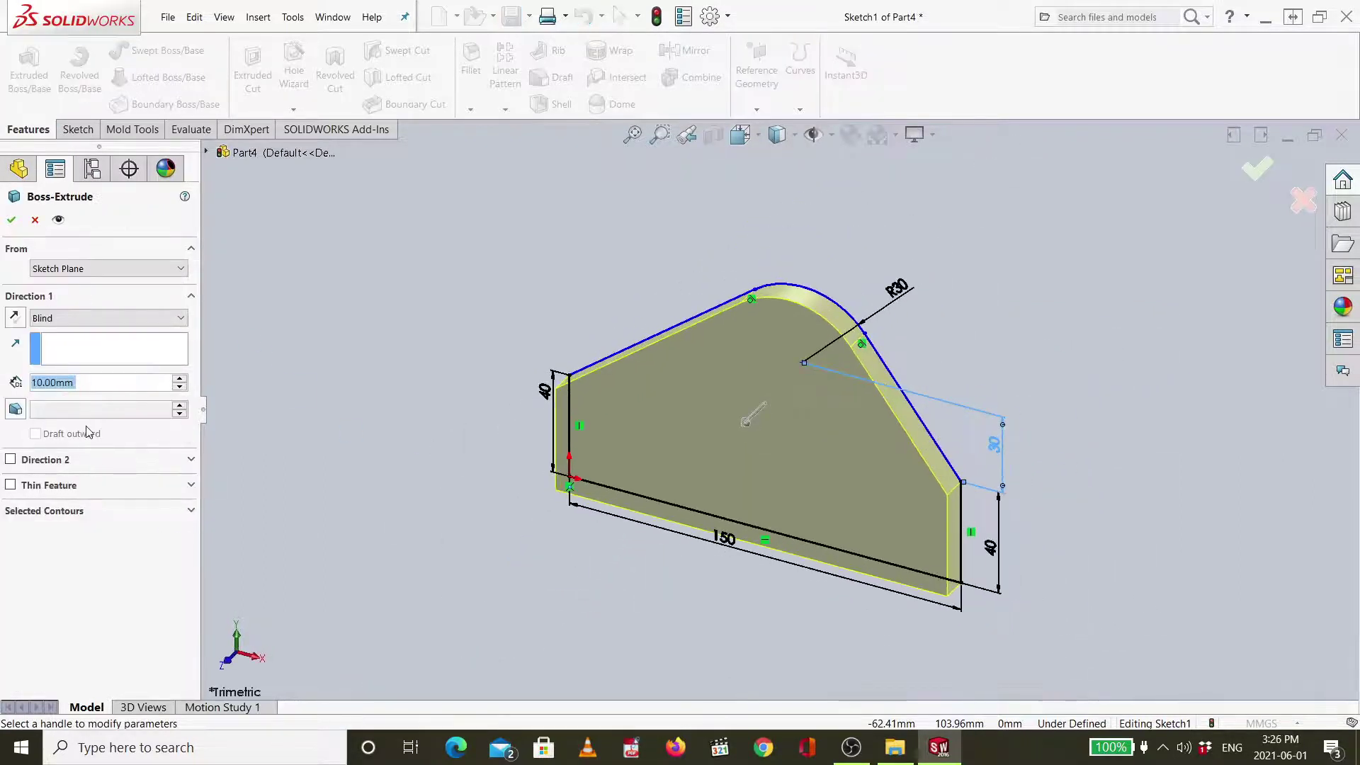
text(80)
key(Return)
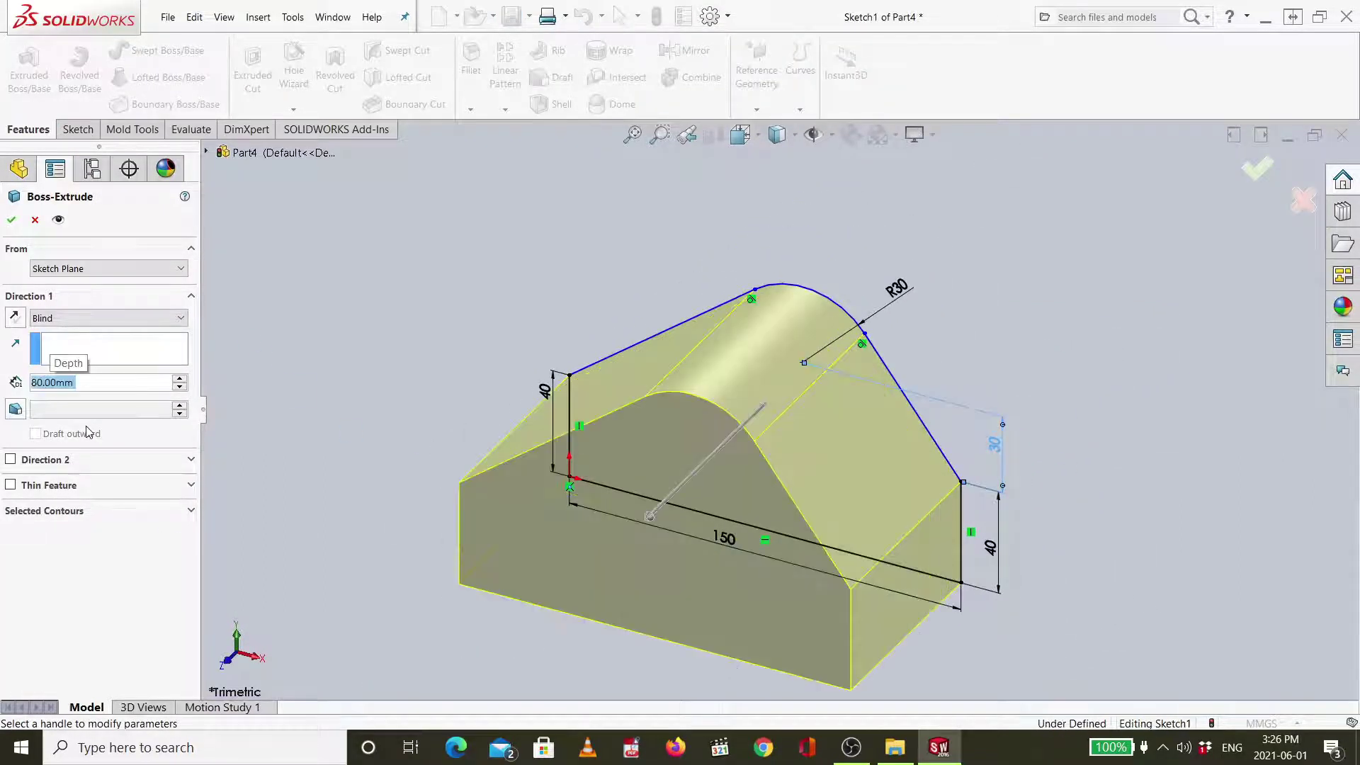
click(1255, 170)
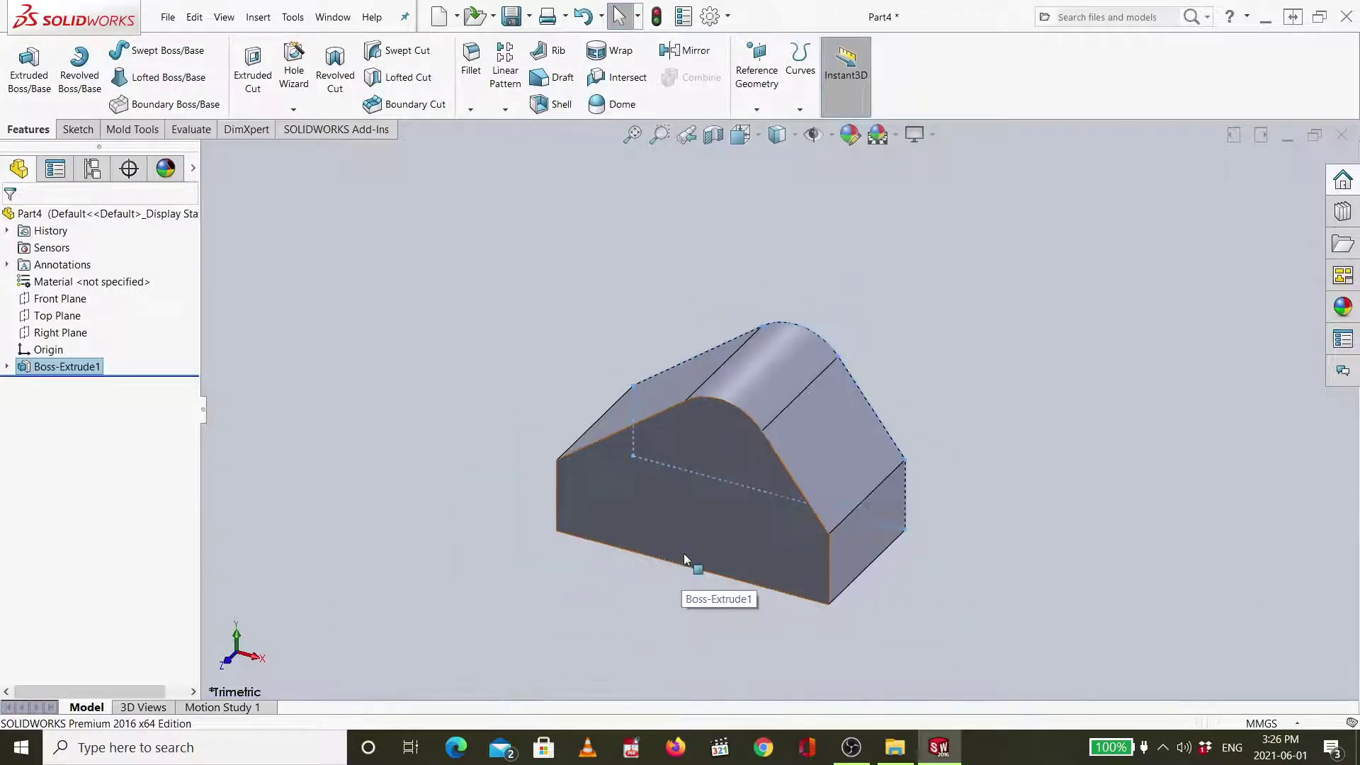
Start a sketch on the block's right vertical end face, below the sloped face.
click(873, 439)
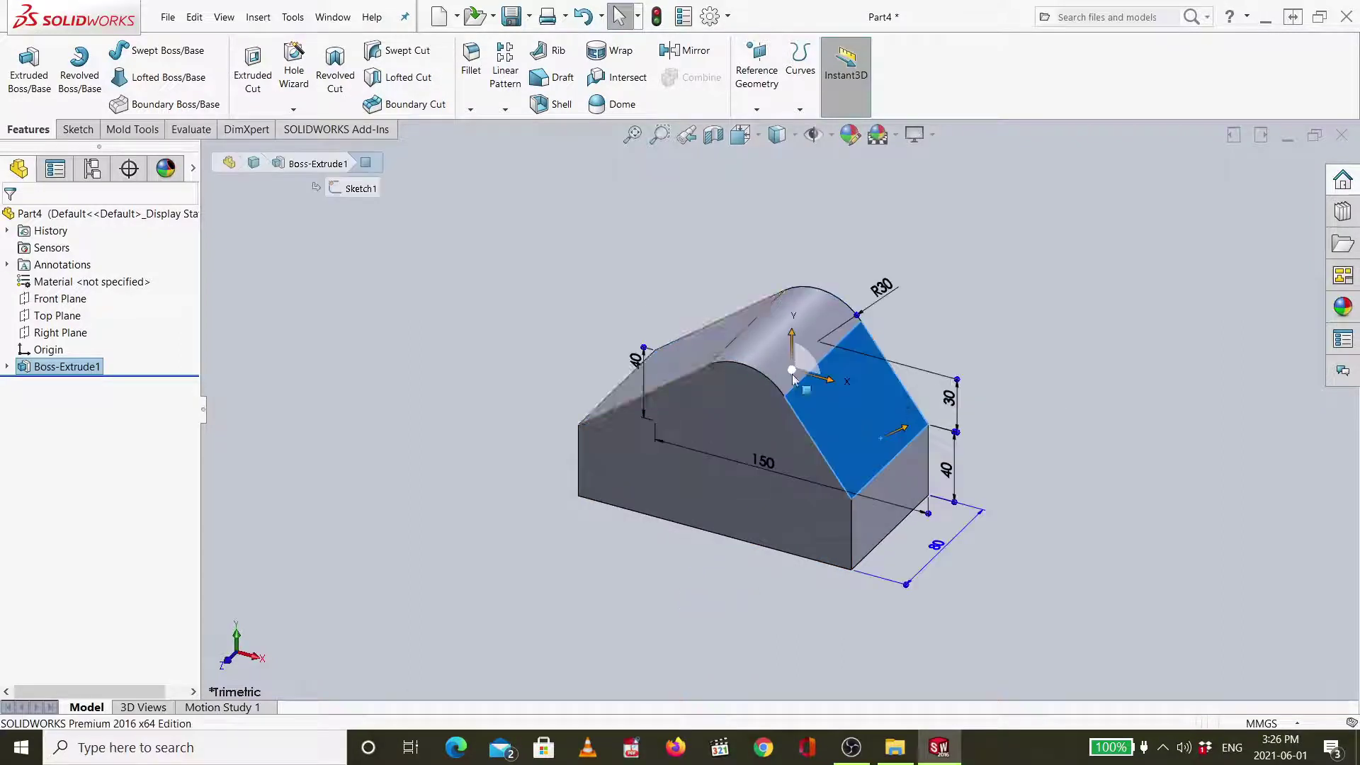
click(740, 400)
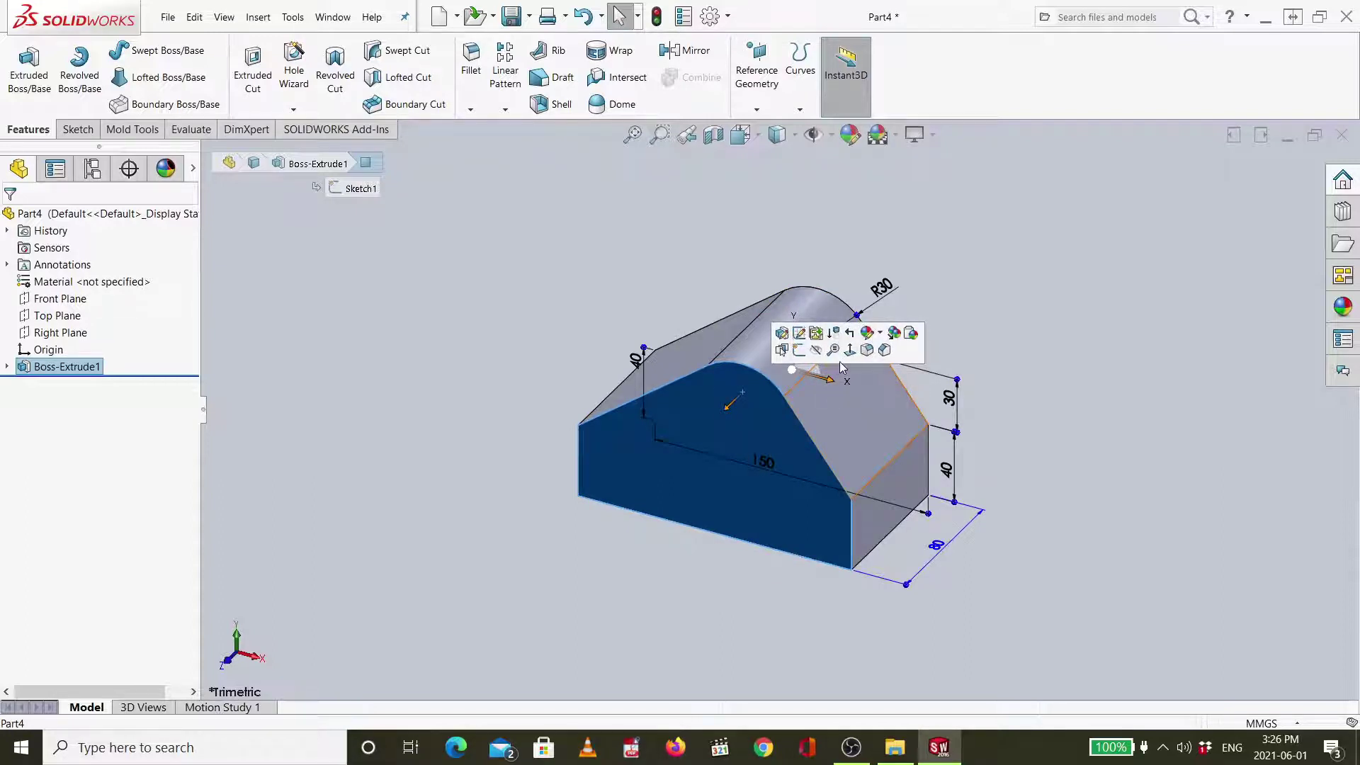
click(1030, 297)
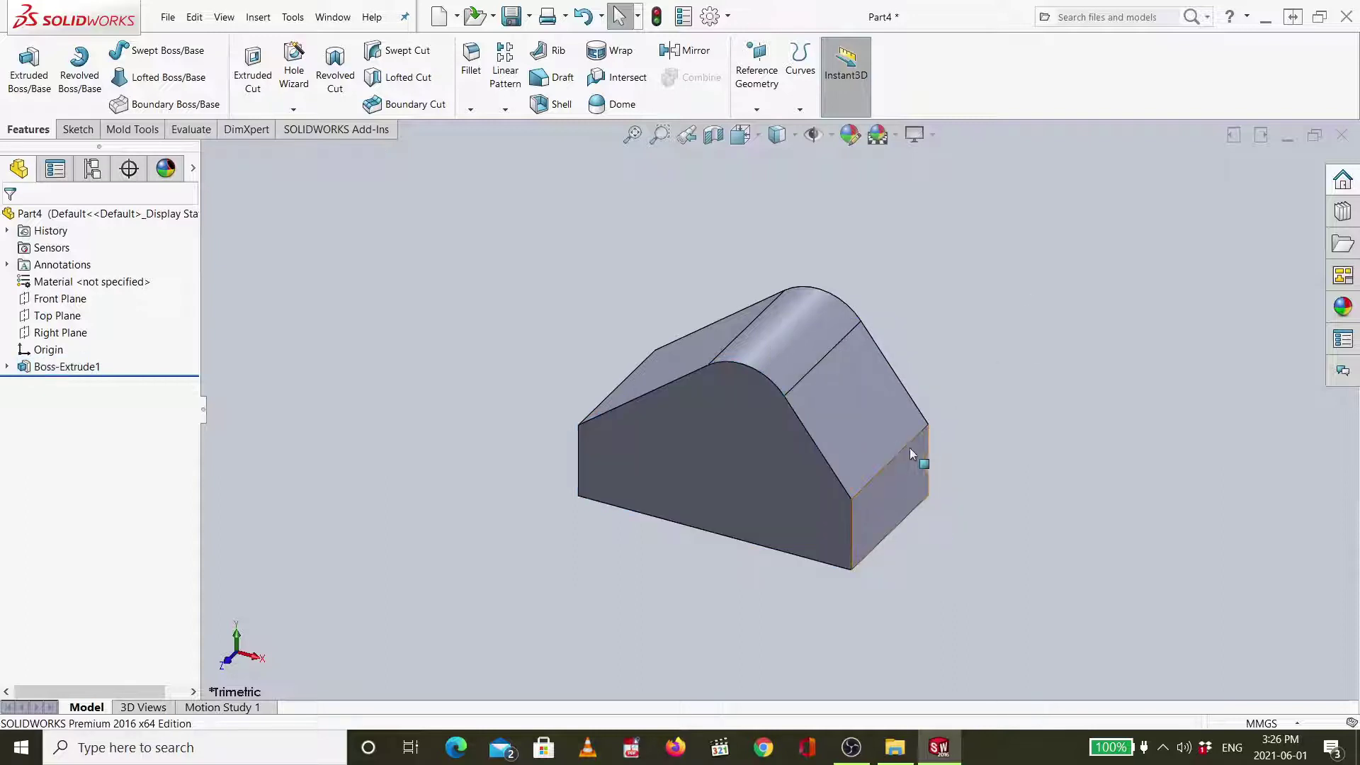
click(901, 483)
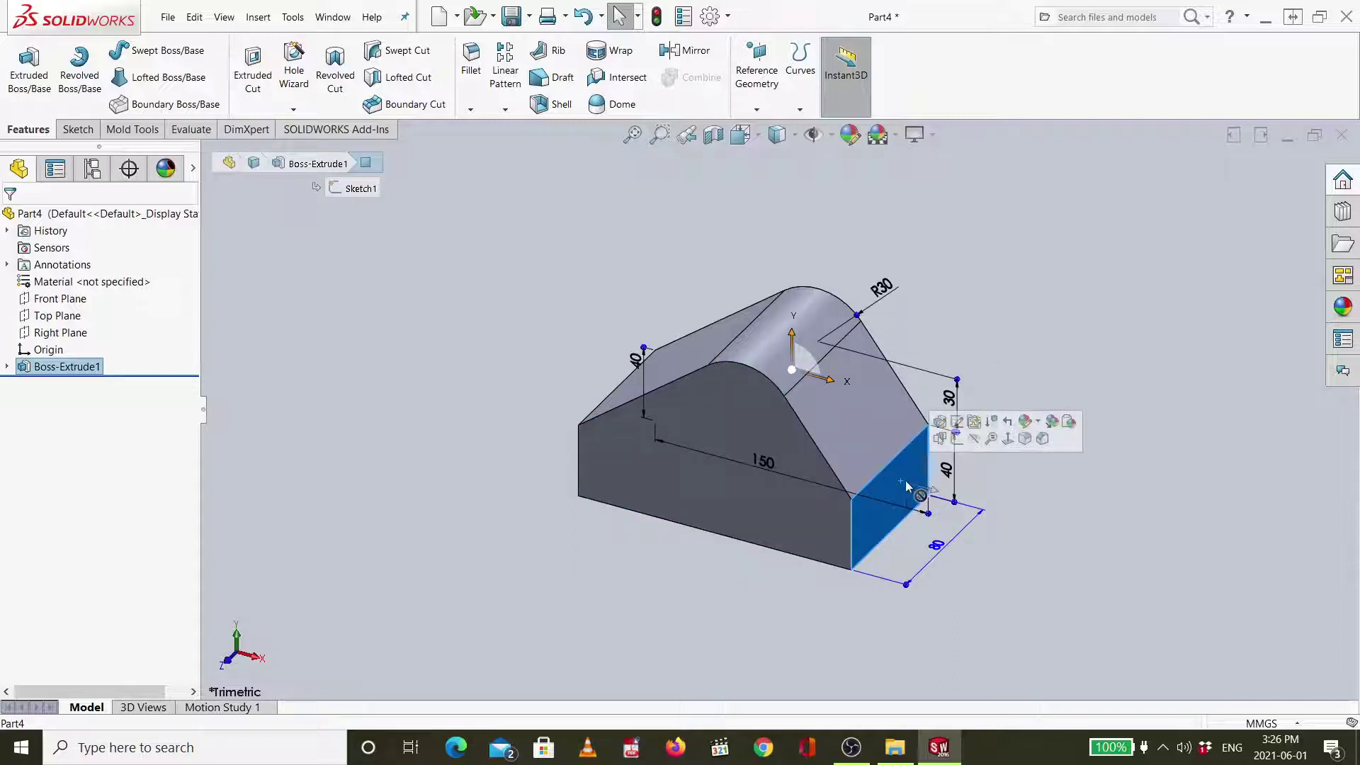
click(963, 443)
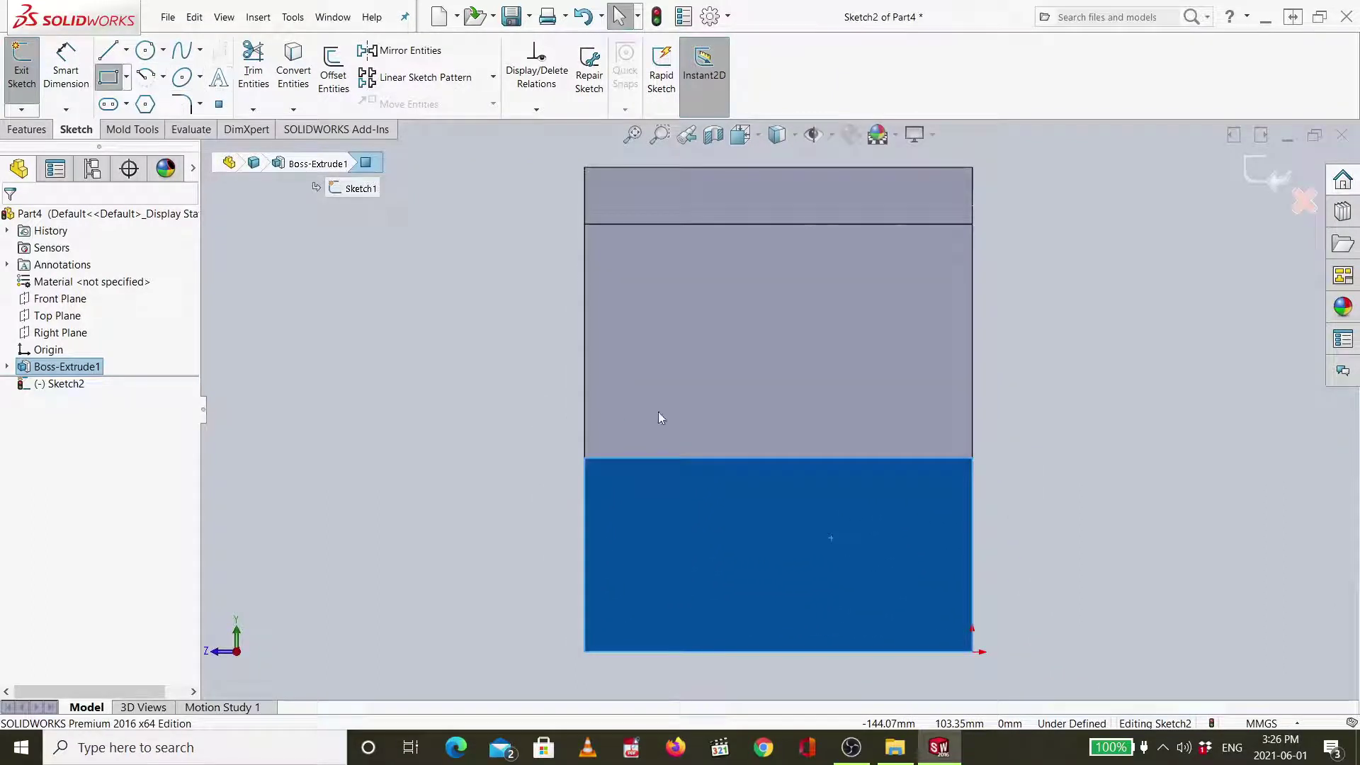
Sketch a corner rectangle about 29 by 63 mm, rising from the end face's upper edge to above the block's top.
click(716, 458)
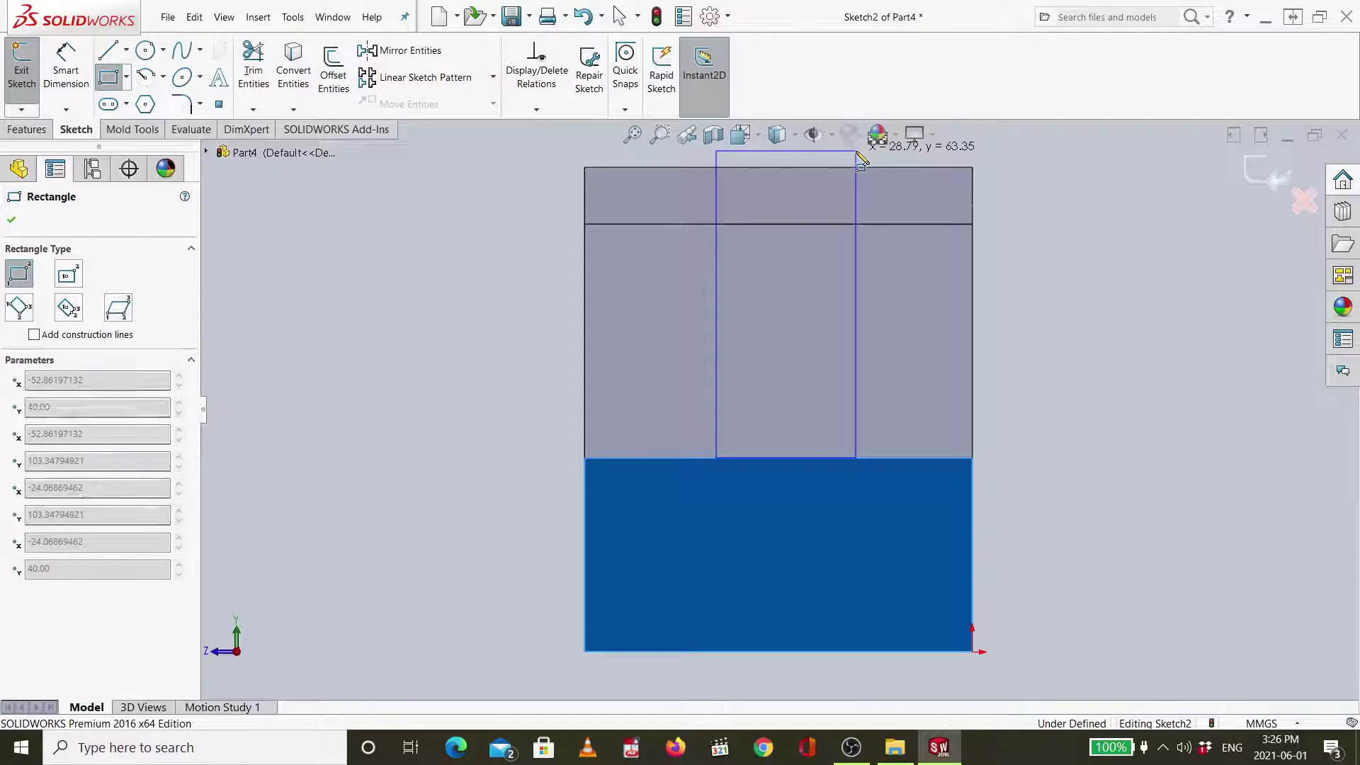
click(855, 150)
scroll(850, 377, down, 3)
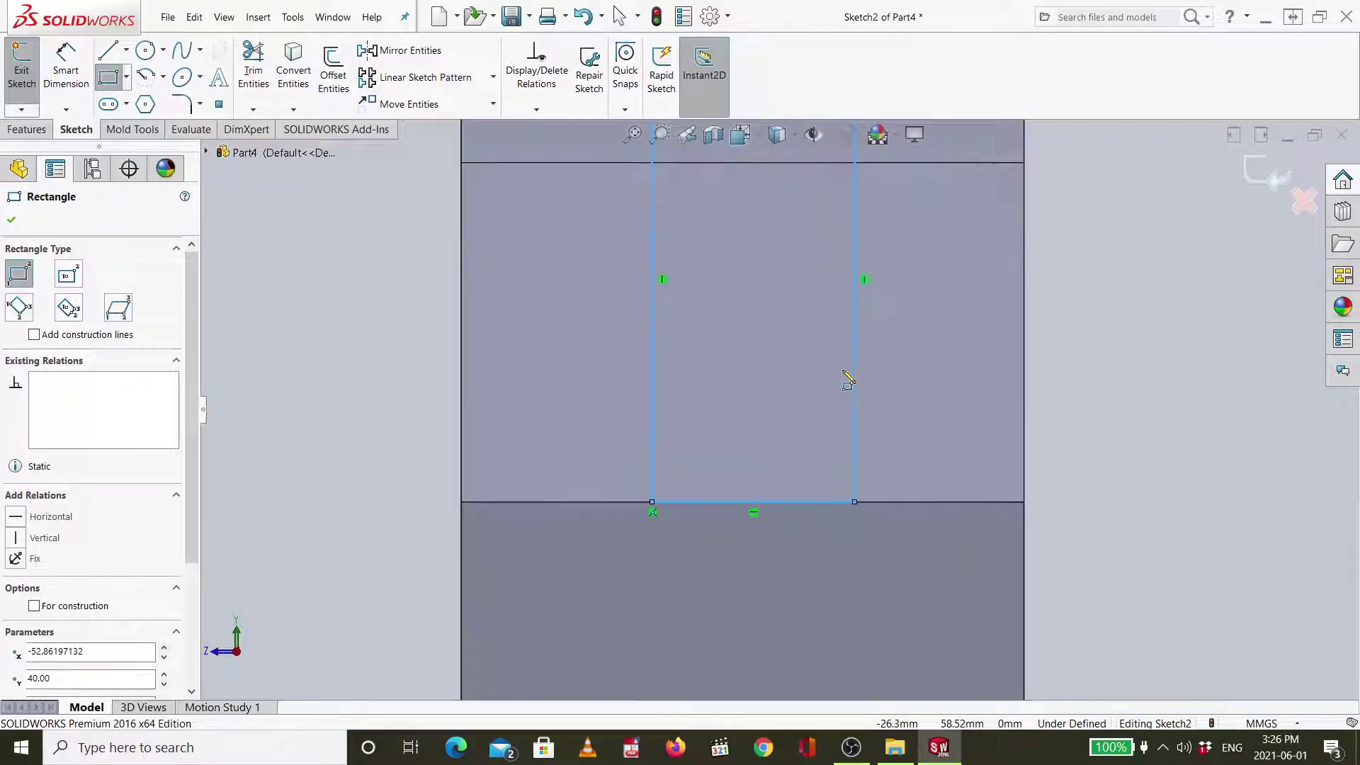
scroll(849, 379, up, 4)
mouse_move(798, 386)
middle_down()
mouse_move(899, 333)
mouse_move(961, 456)
mouse_move(1009, 463)
mouse_move(989, 522)
mouse_move(885, 461)
mouse_move(788, 500)
mouse_move(694, 486)
mouse_move(821, 453)
mouse_move(932, 391)
middle_up()
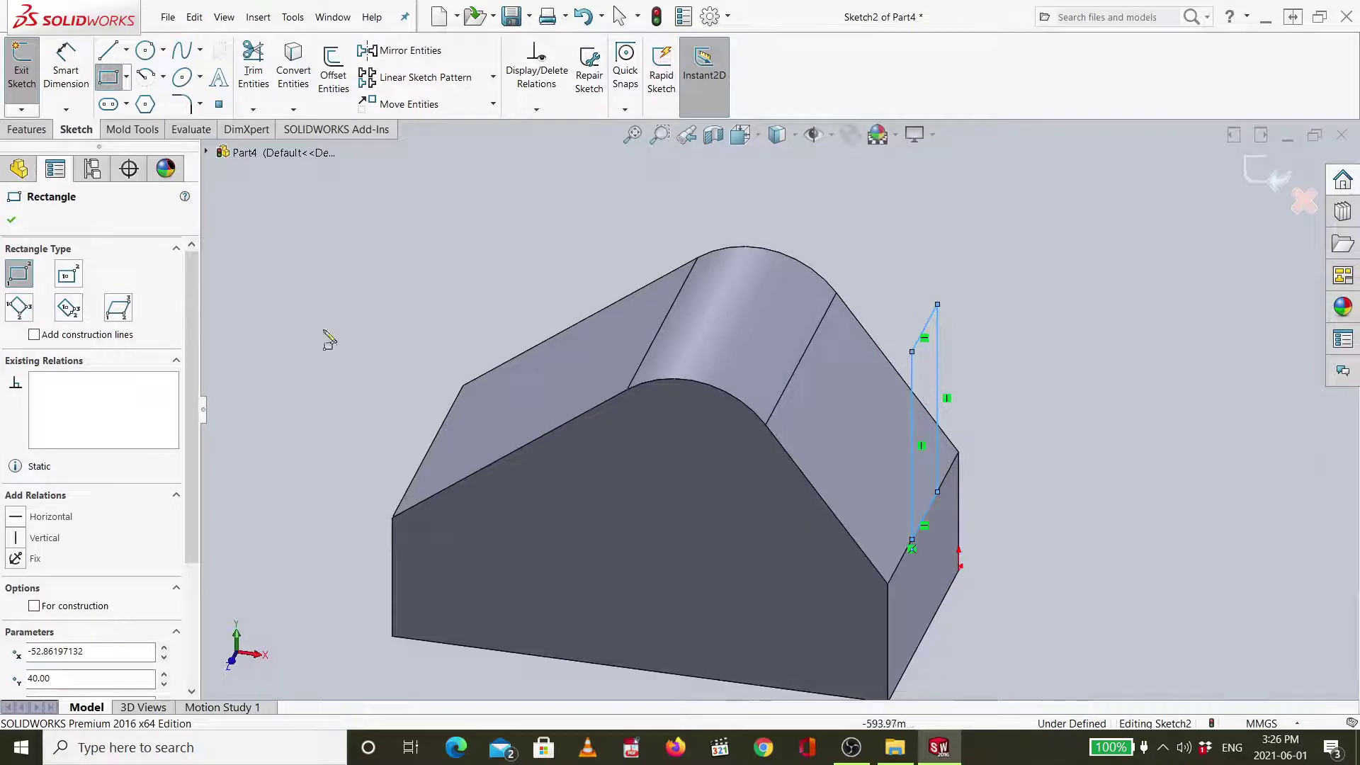
key(ctrl+8)
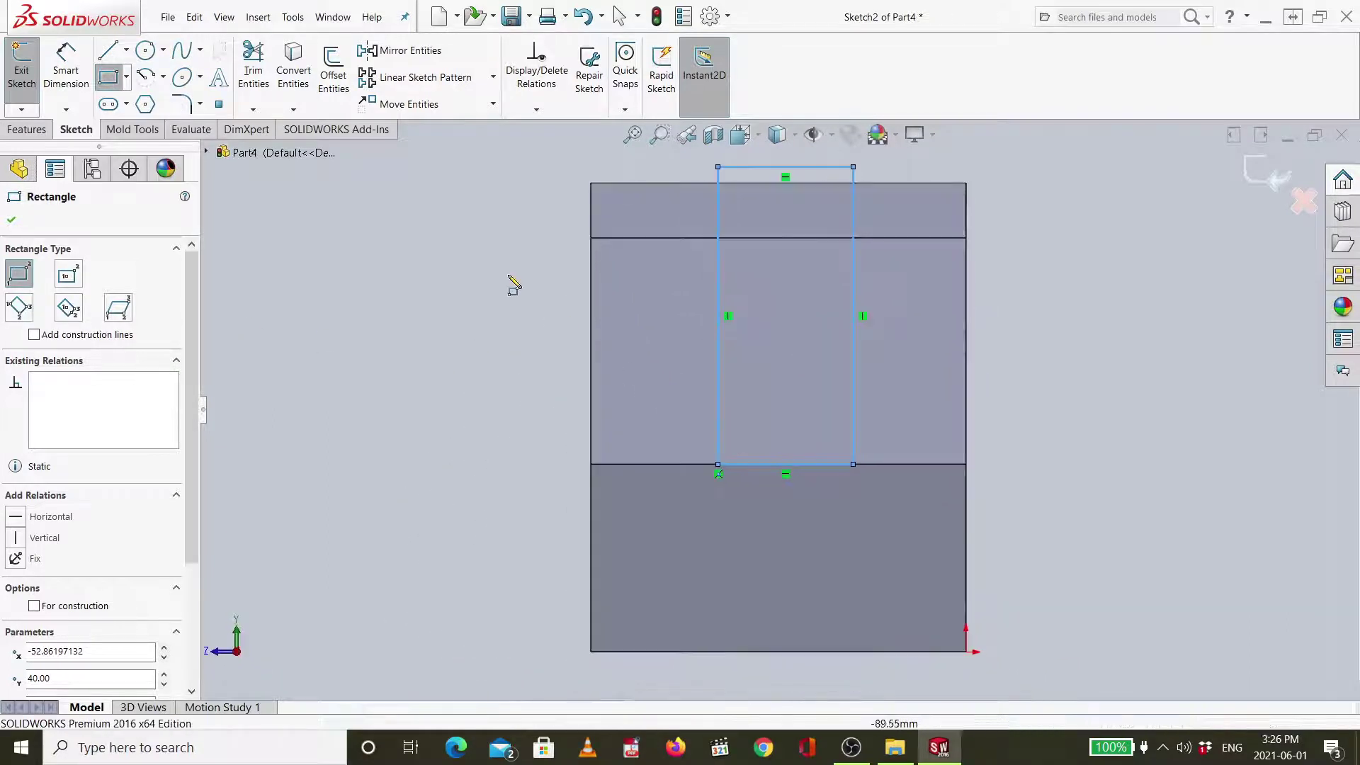
Dimension the rectangle's lower edge at 30 mm wide.
click(66, 67)
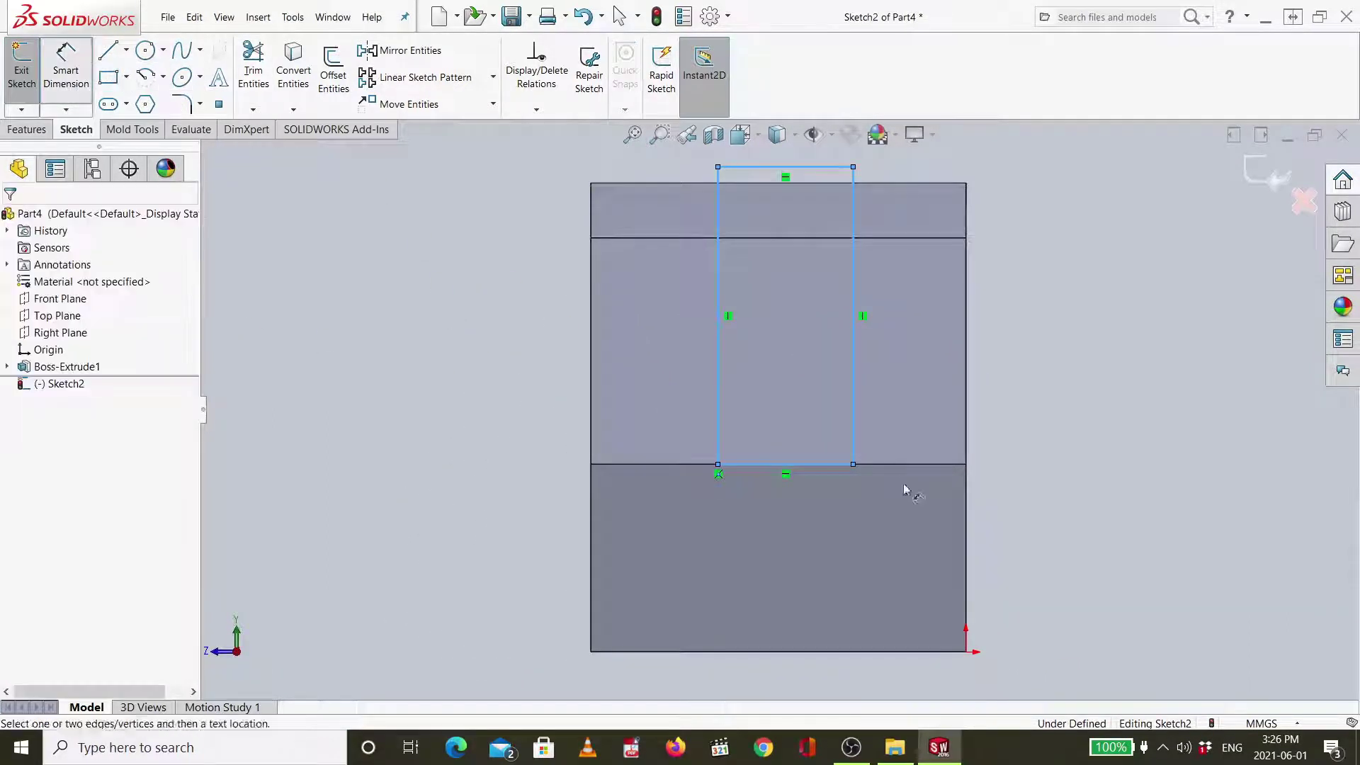
click(1065, 592)
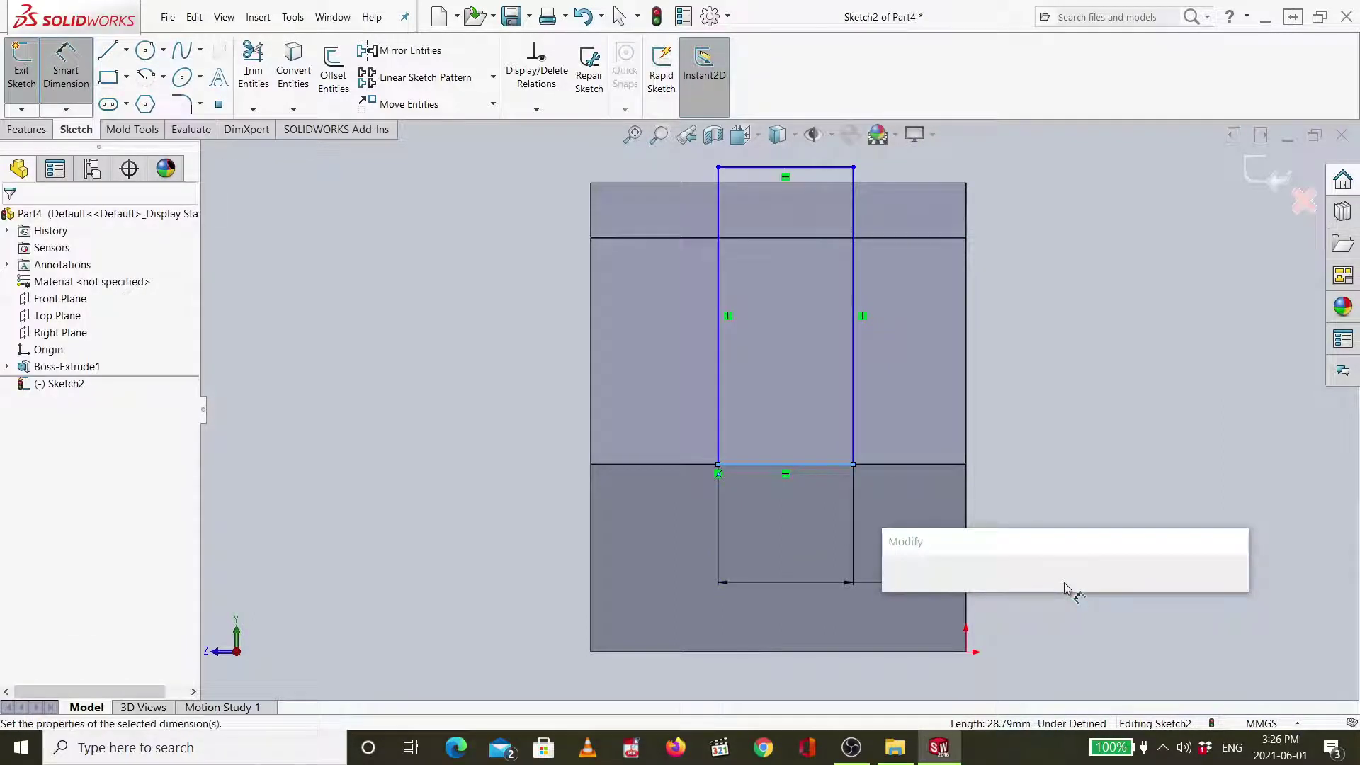
key(Return)
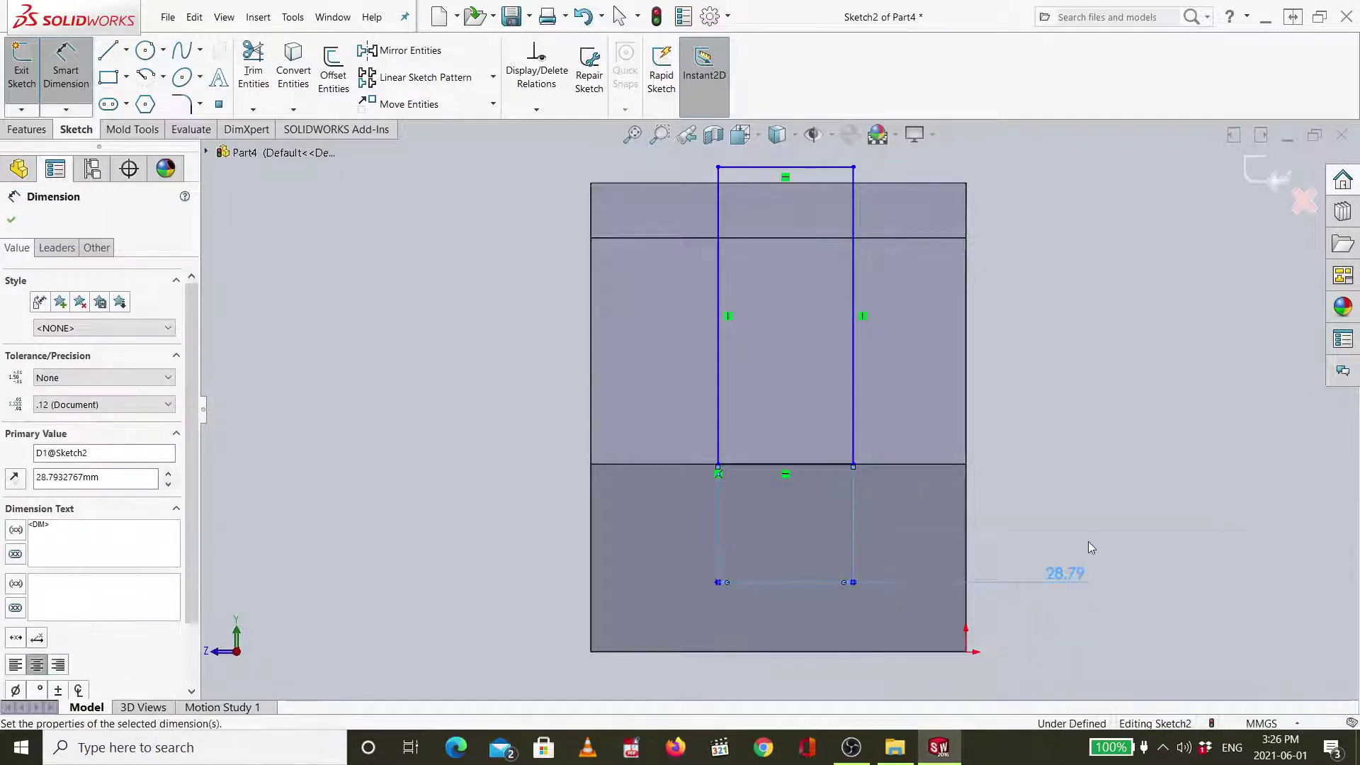
Dimension the horizontal distance from the rectangle's right side to the block's vertical edge on the origin side at 25 mm.
click(875, 456)
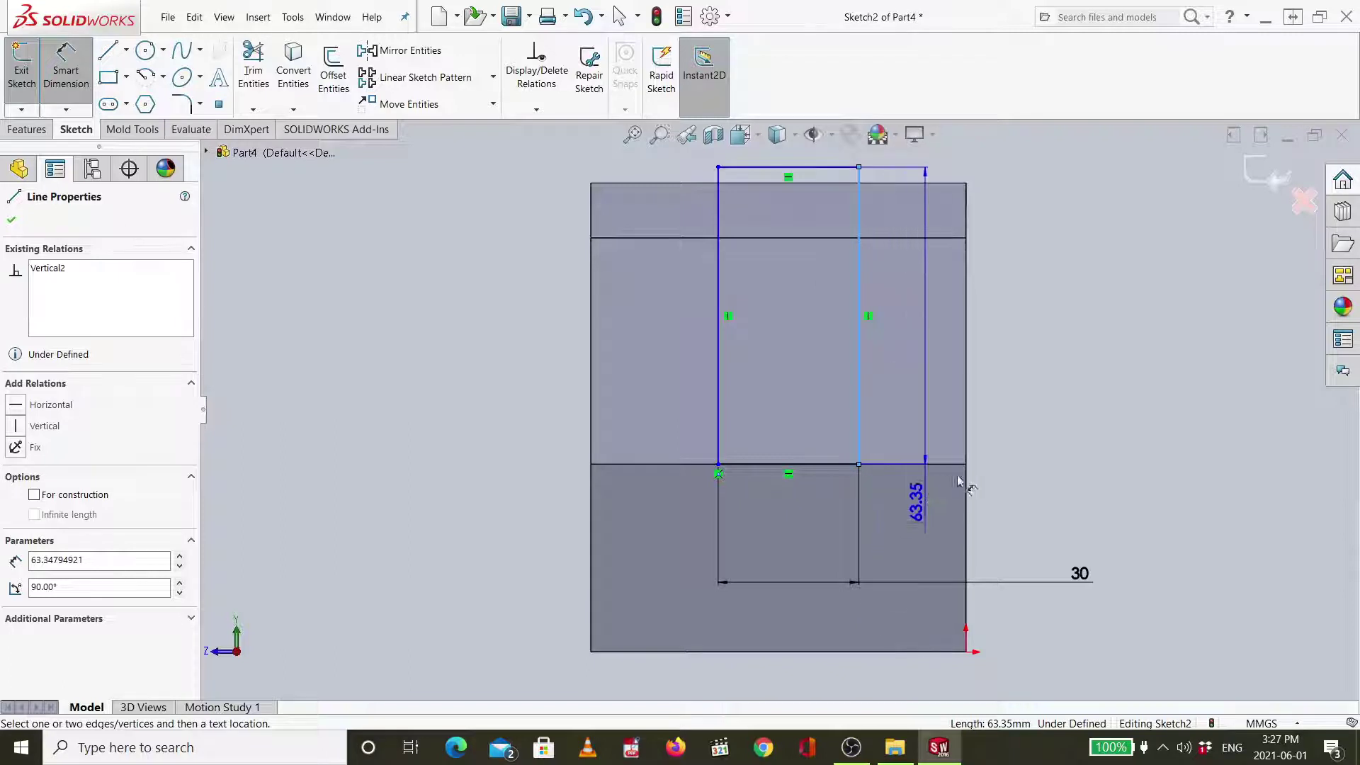
click(968, 457)
click(1041, 484)
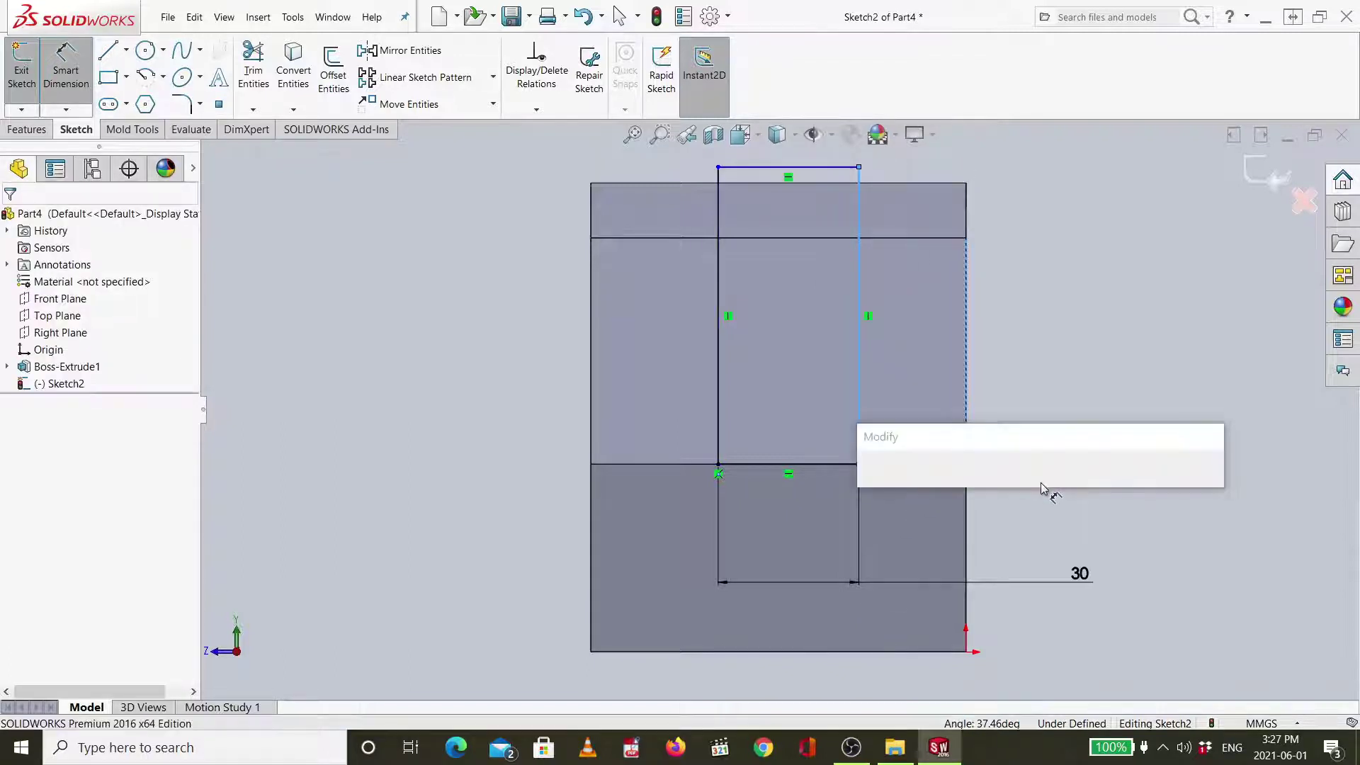
text(25)
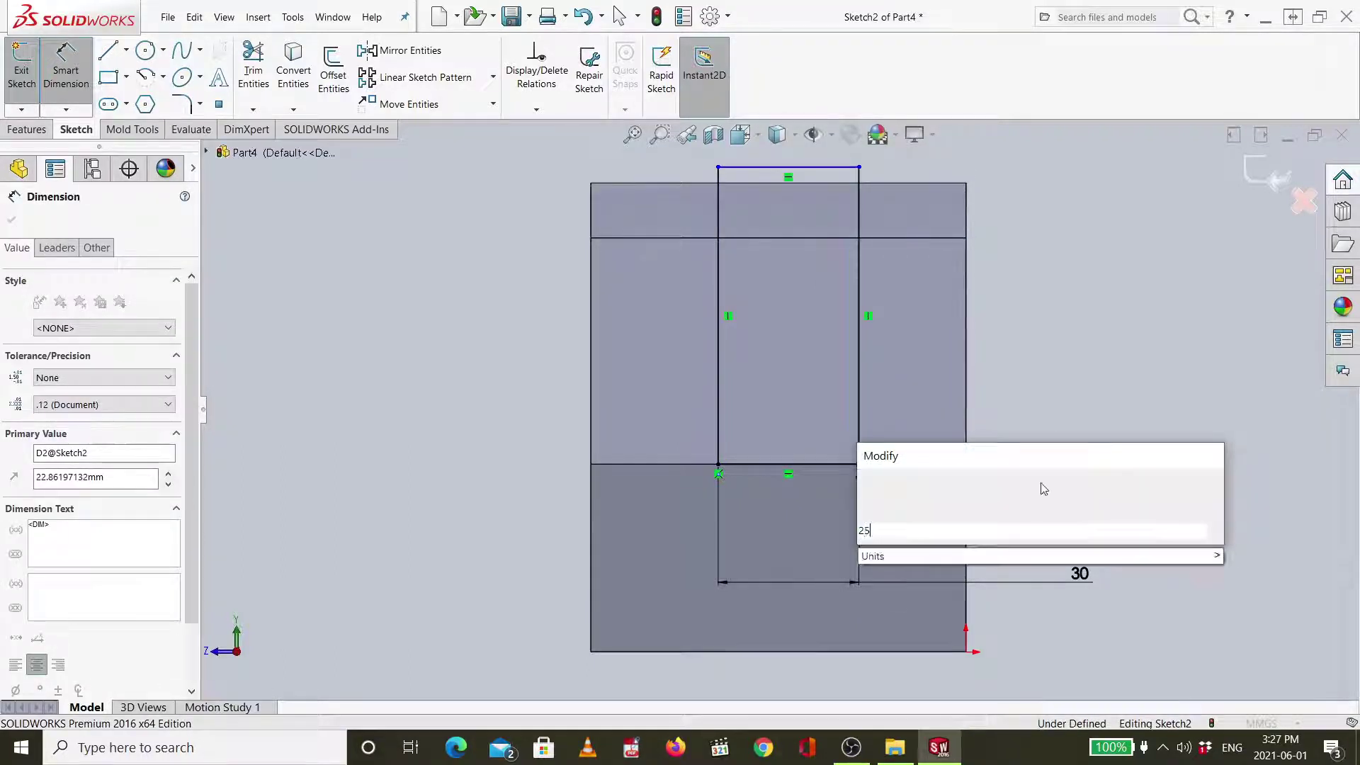
key(Return)
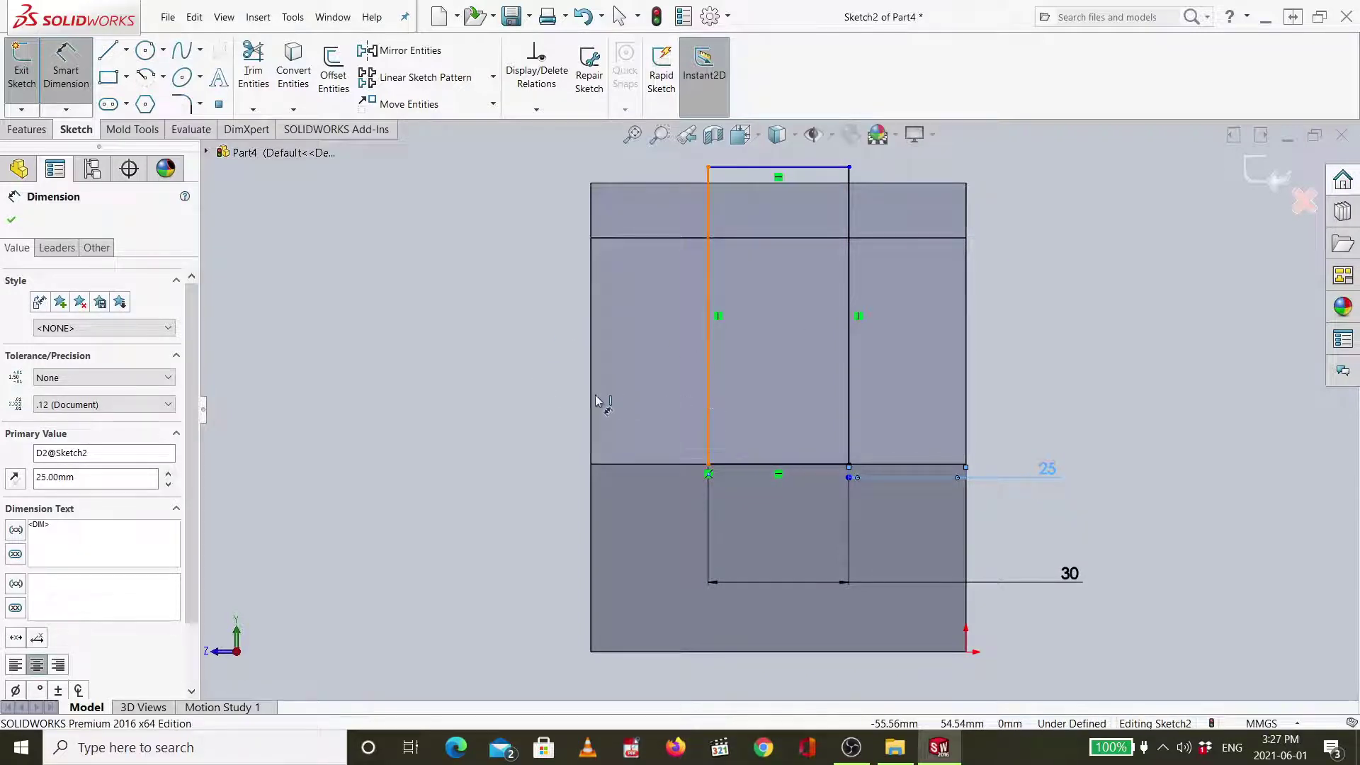
click(707, 397)
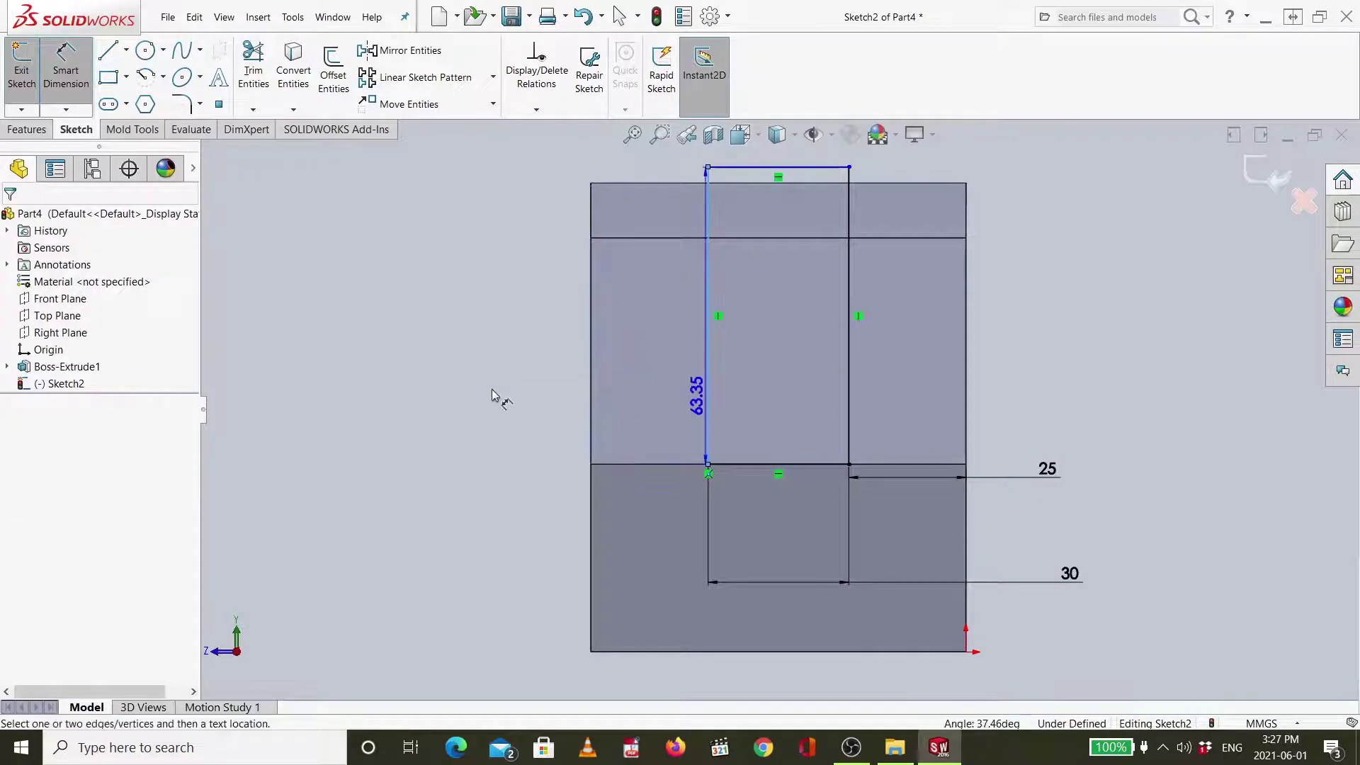
key(Escape)
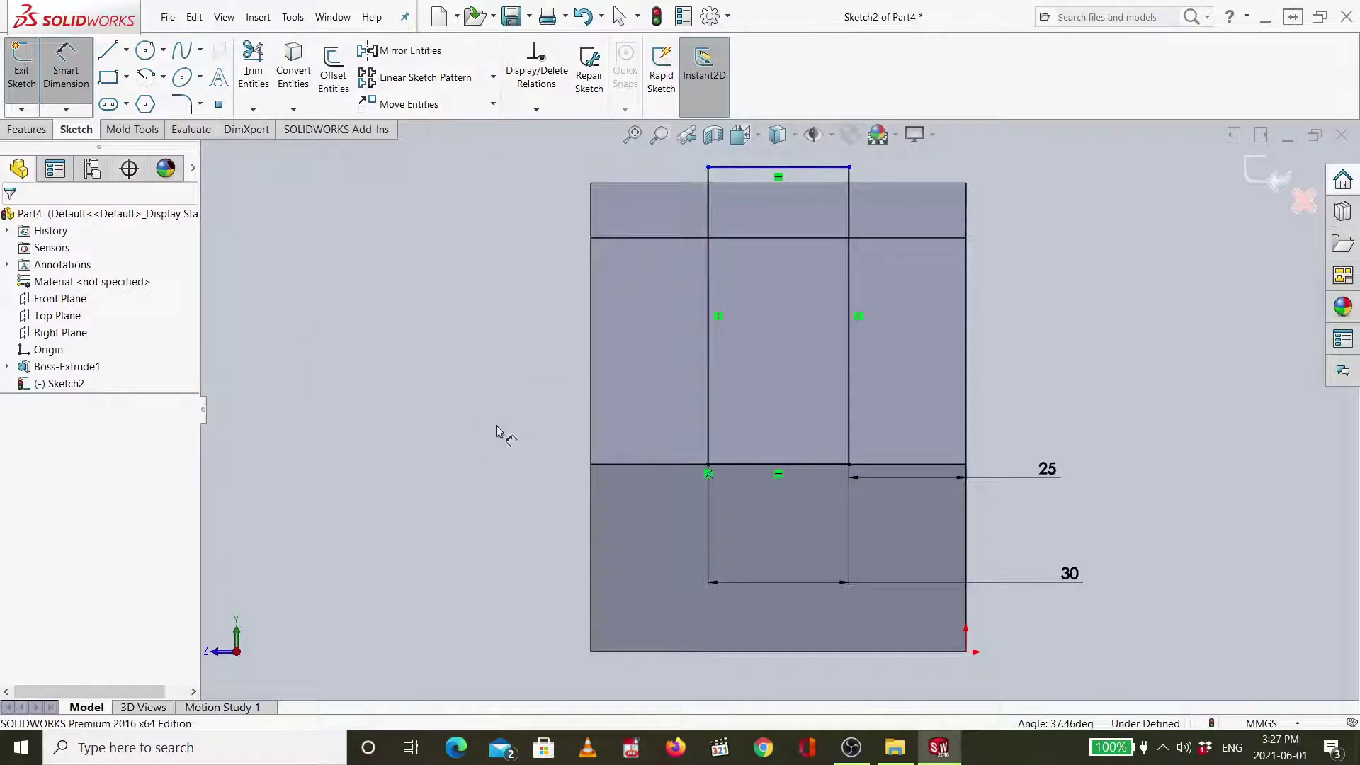
key(Escape)
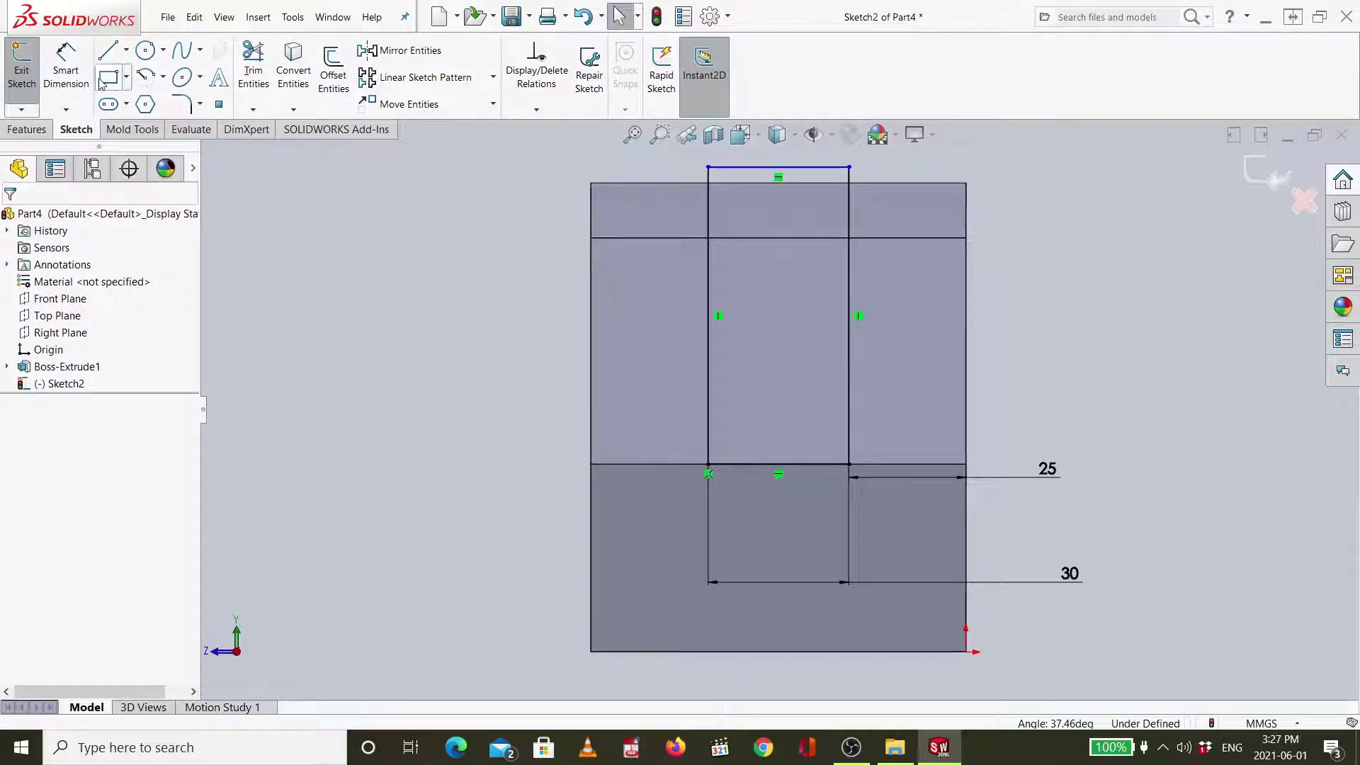
Make an extruded cut of the rectangle with the Through All end condition to form a slot along the block.
click(43, 131)
click(253, 70)
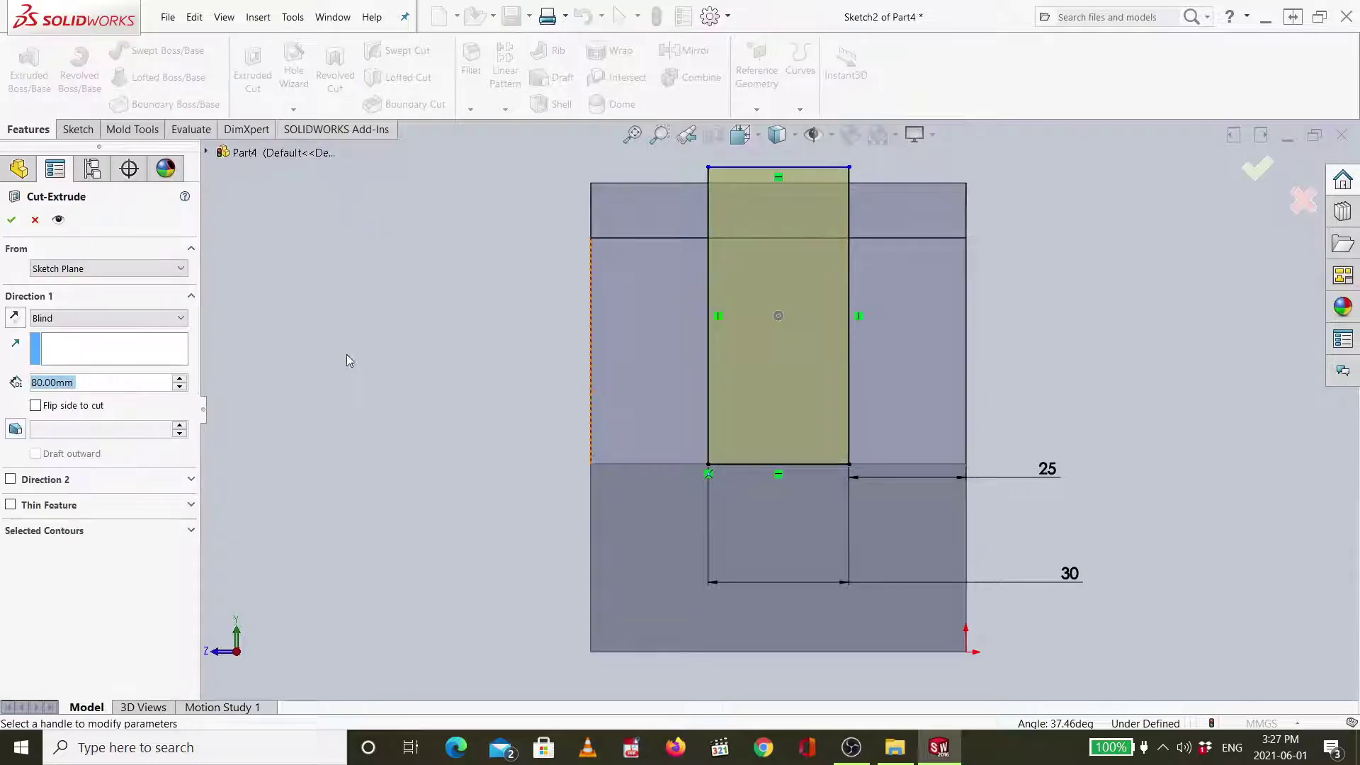
click(106, 318)
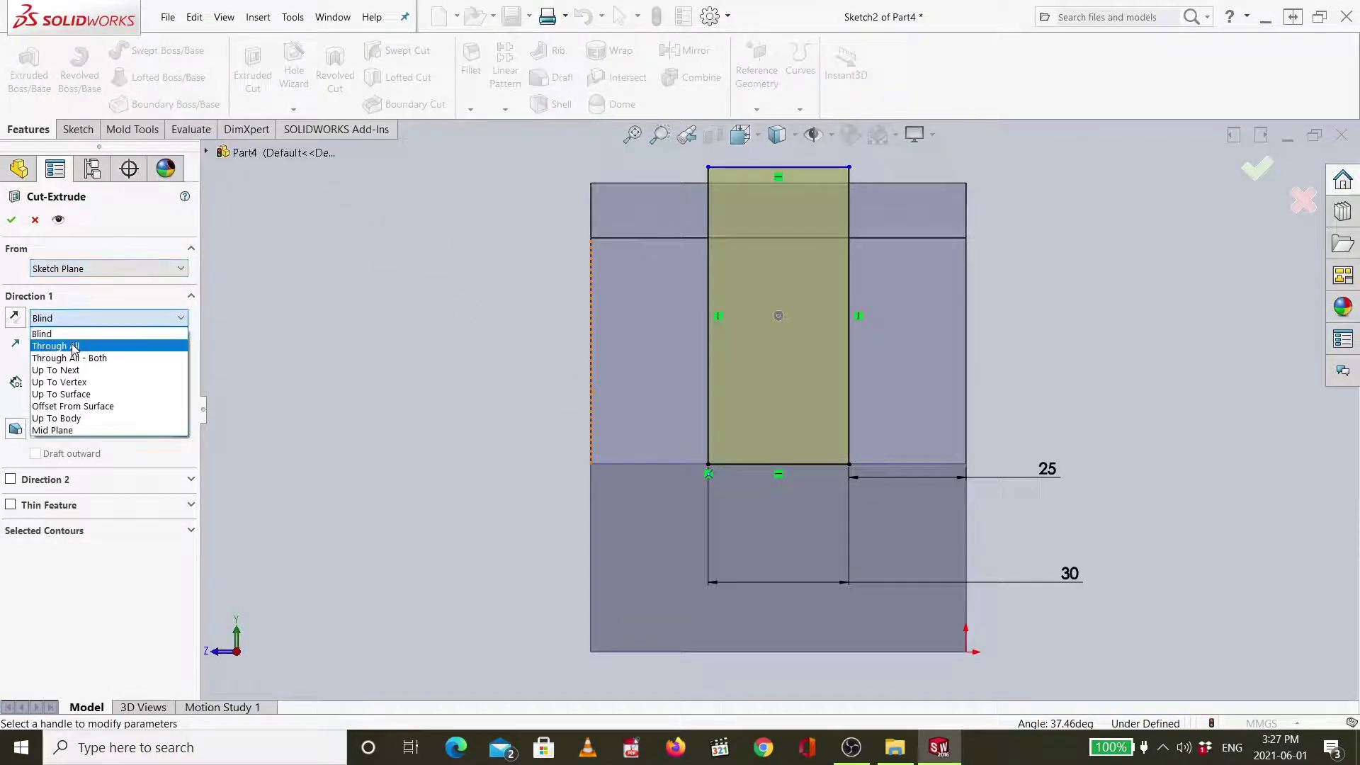
click(57, 339)
key(ctrl+7)
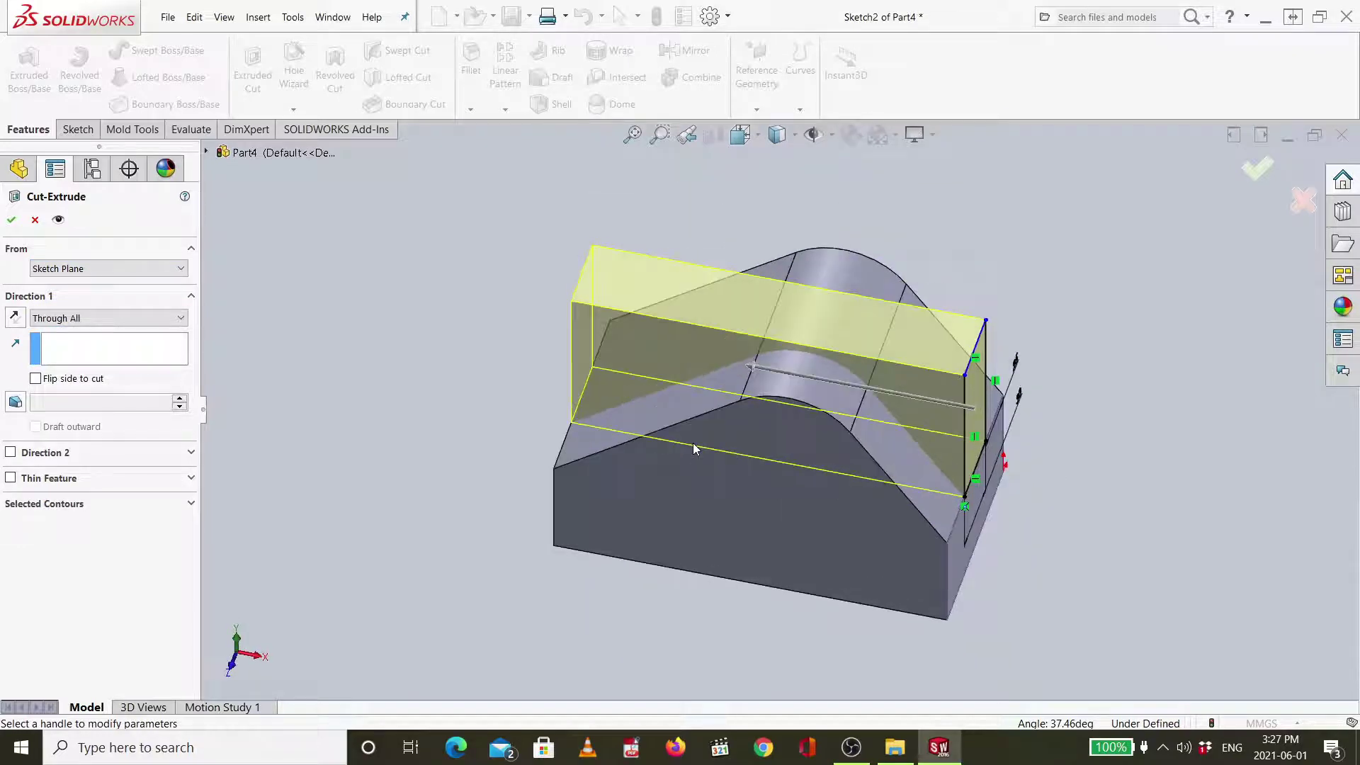
middle_drag(694, 446, 741, 374)
drag(747, 364, 825, 385)
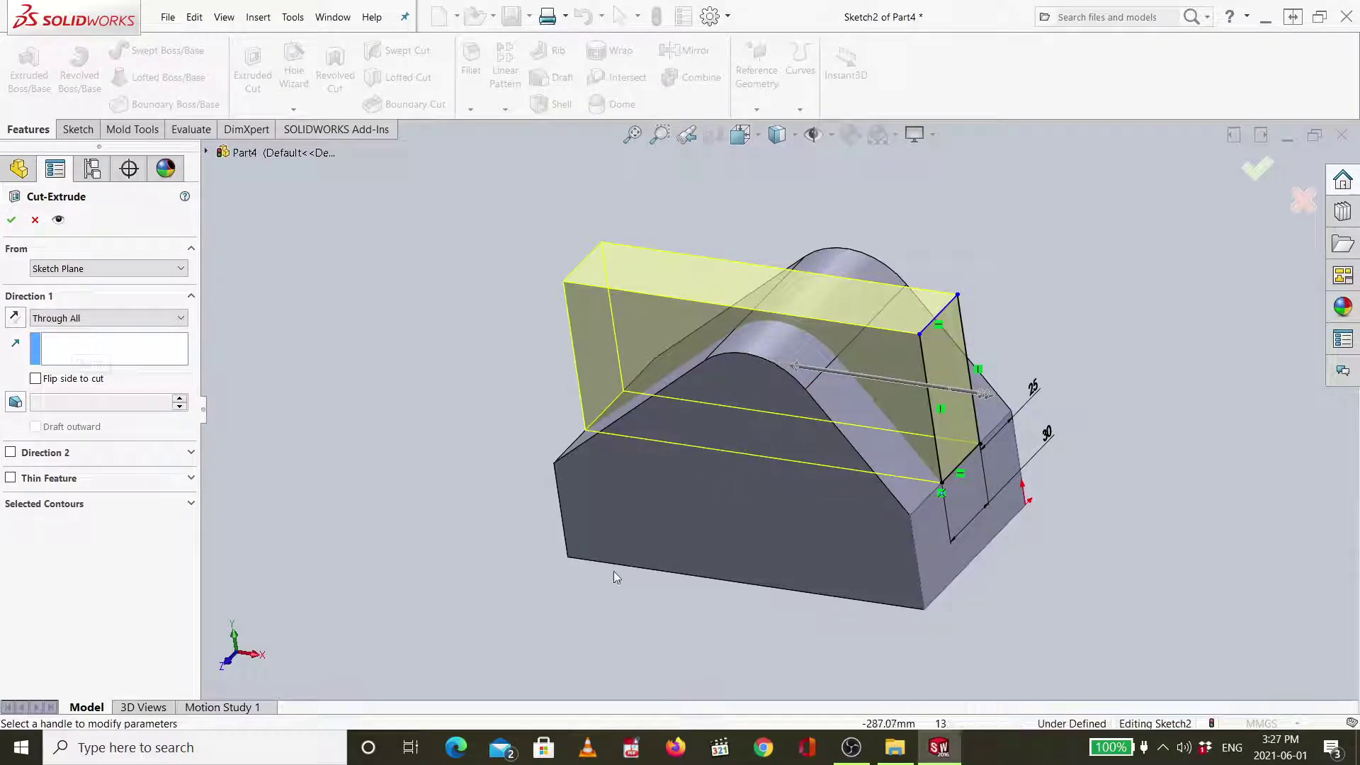
middle_drag(599, 598, 608, 618)
key(Down)
key(Down)
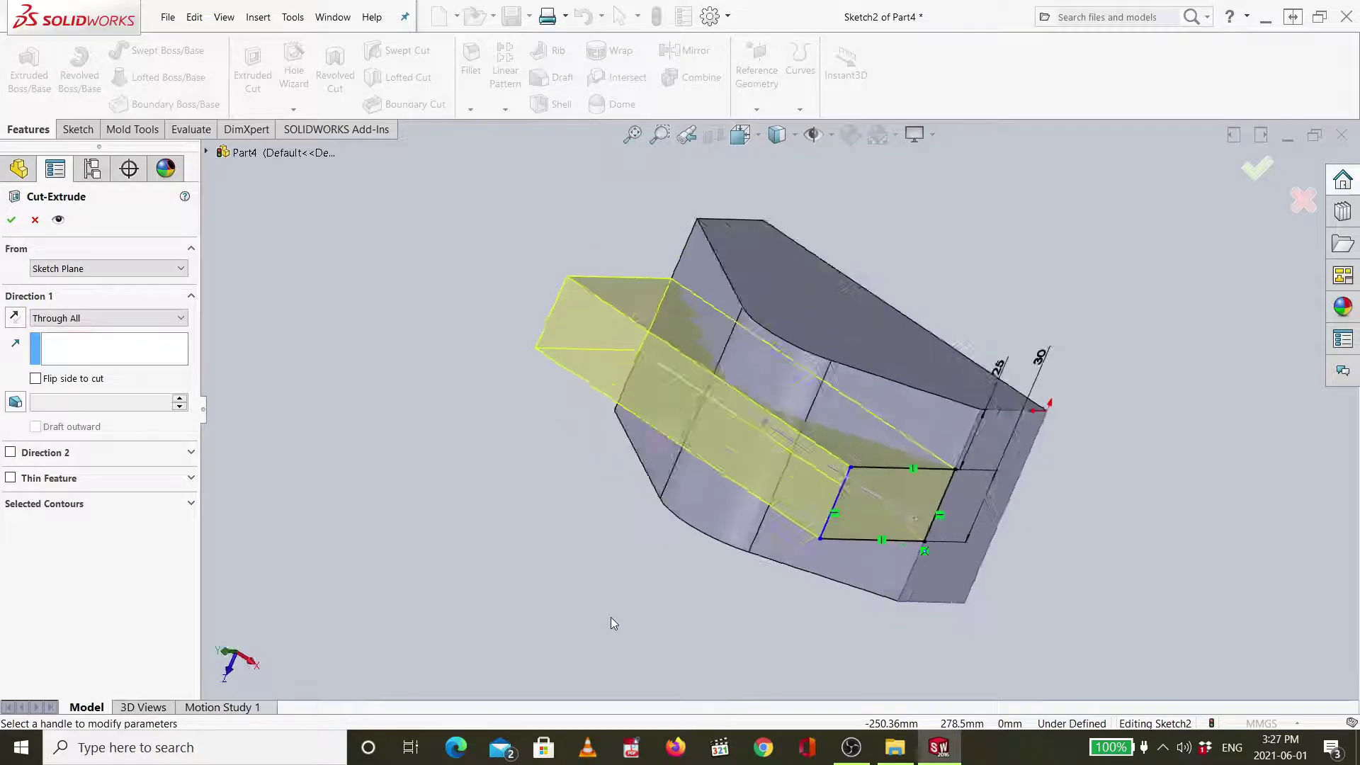
key(Down)
key(Up)
key(Up)
key(Up)
key(Up)
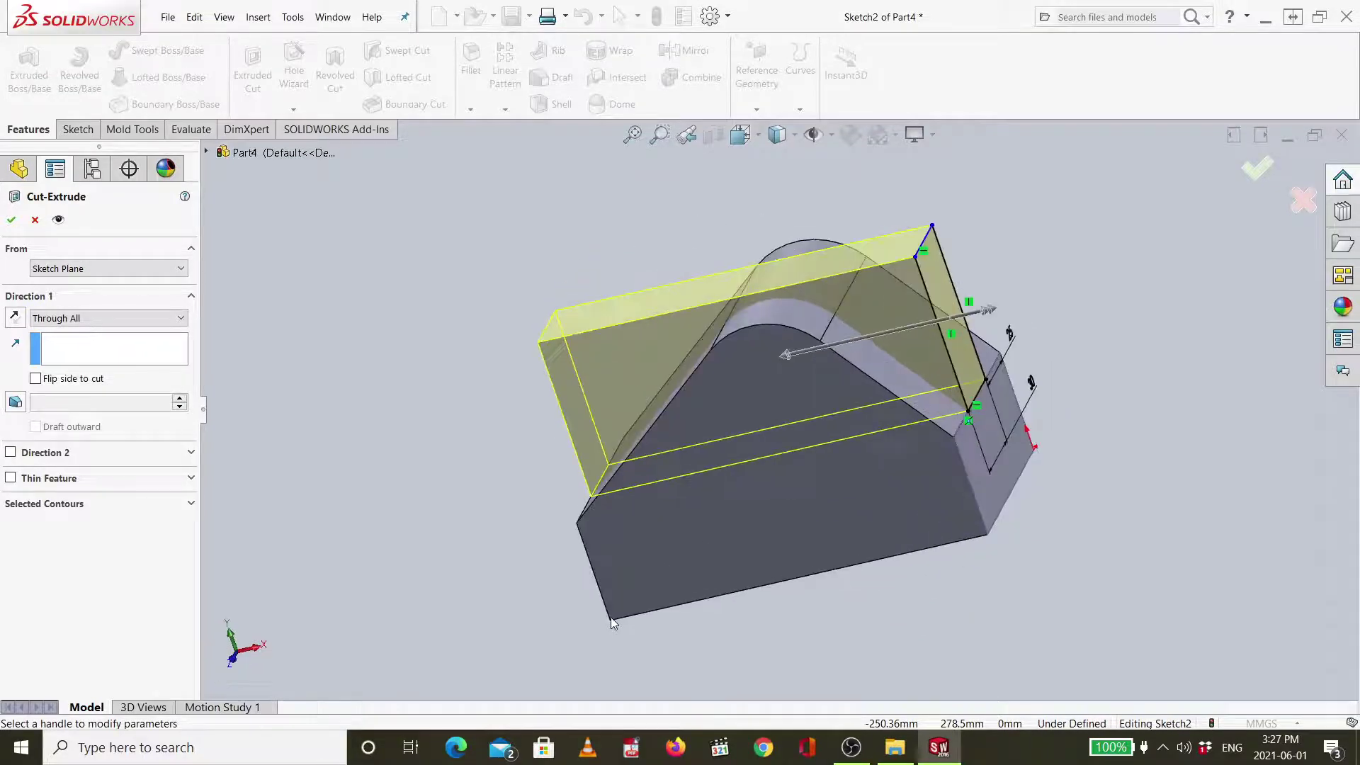
key(Down)
key(Up)
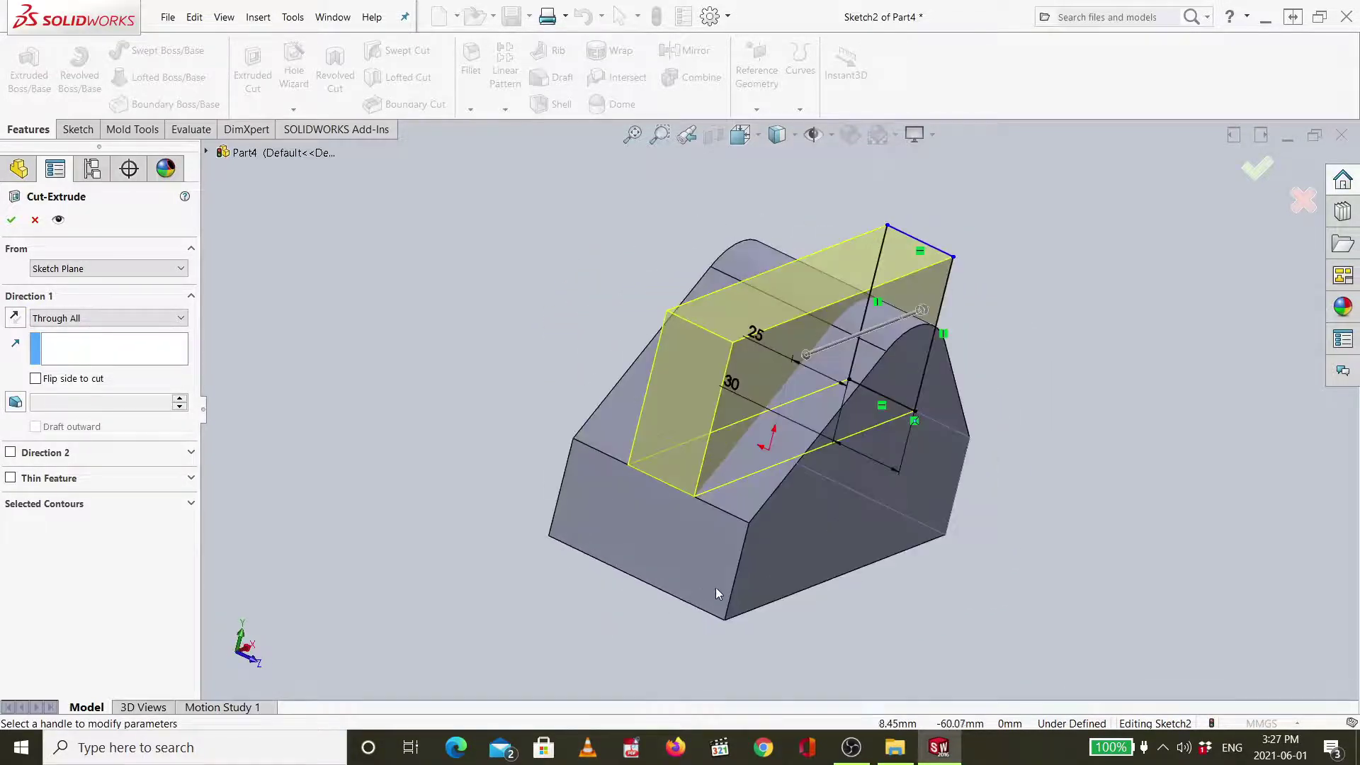
key(Right)
key(Right)
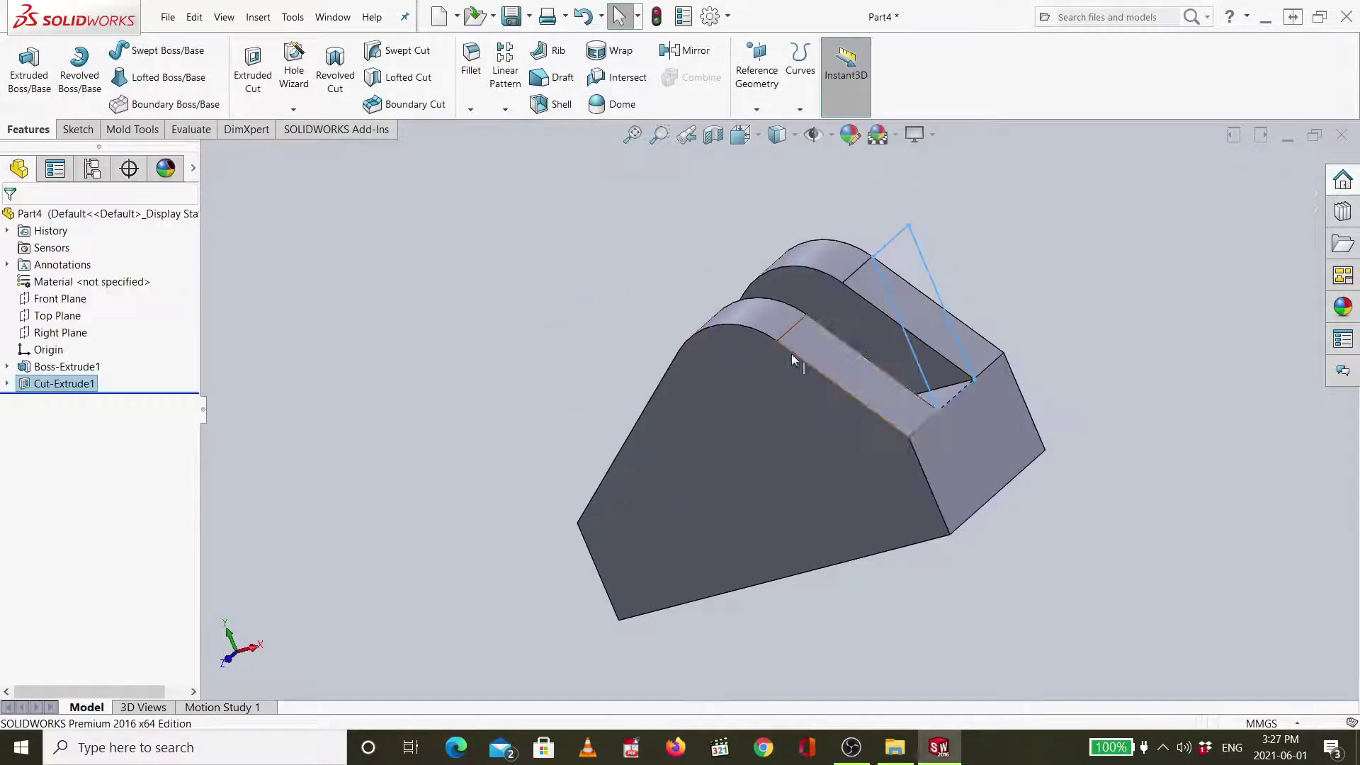
On the block's large front face, sketch a circle about 33 mm in diameter centered on the rounded top's arc center.
click(758, 395)
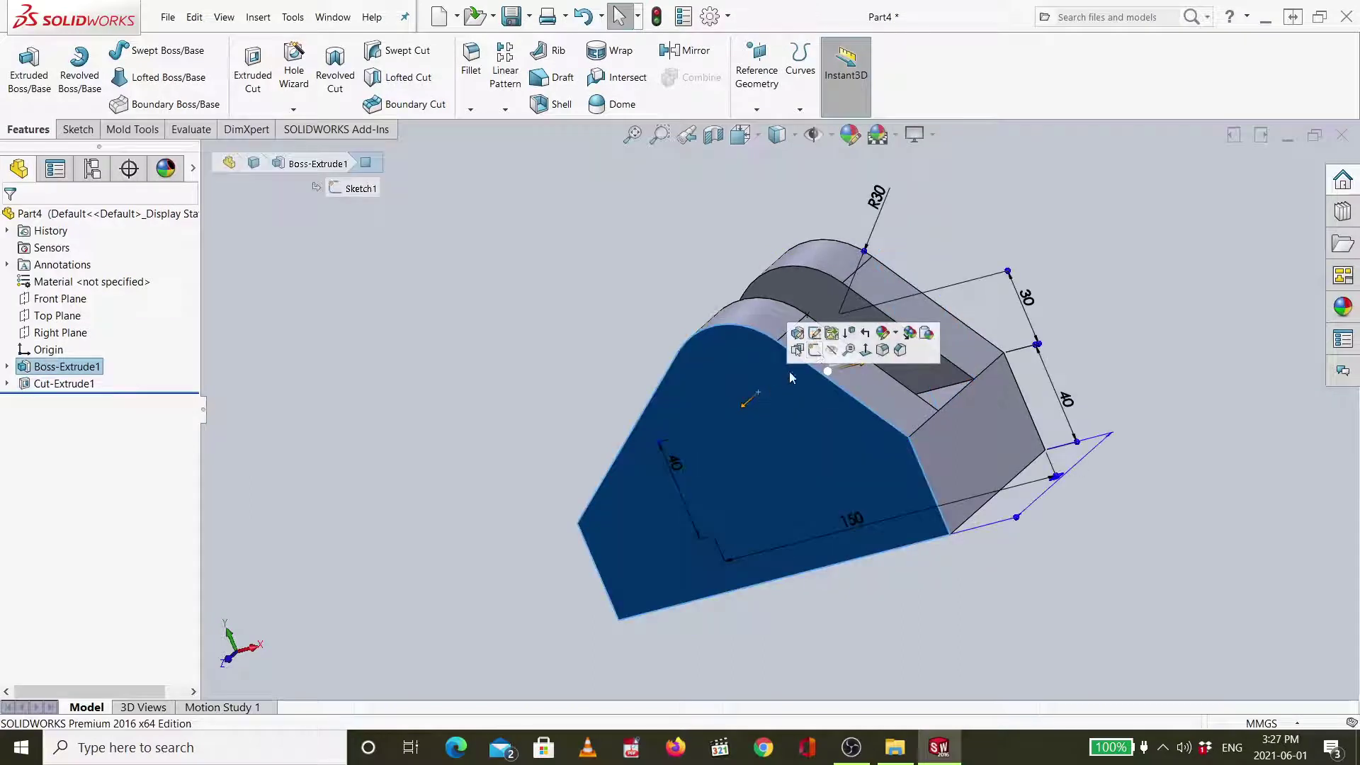
click(815, 351)
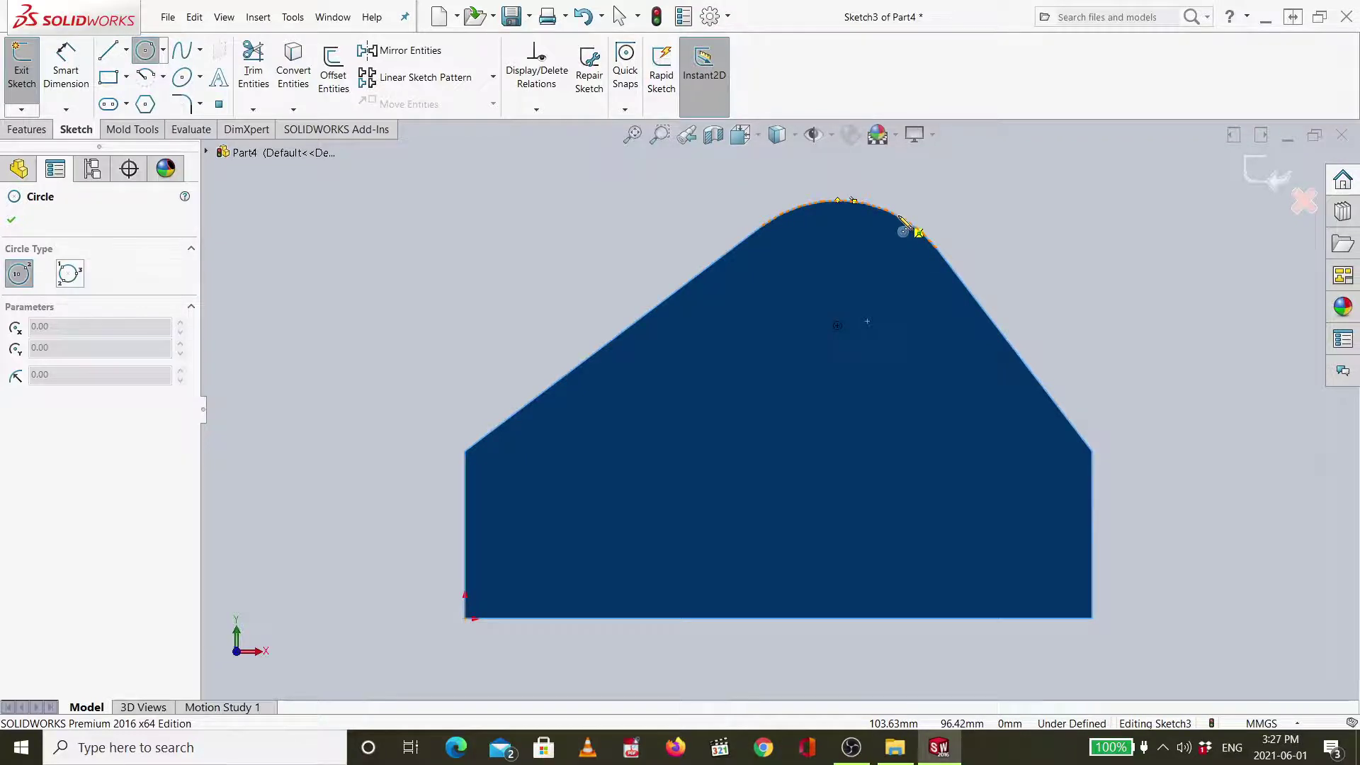
click(838, 326)
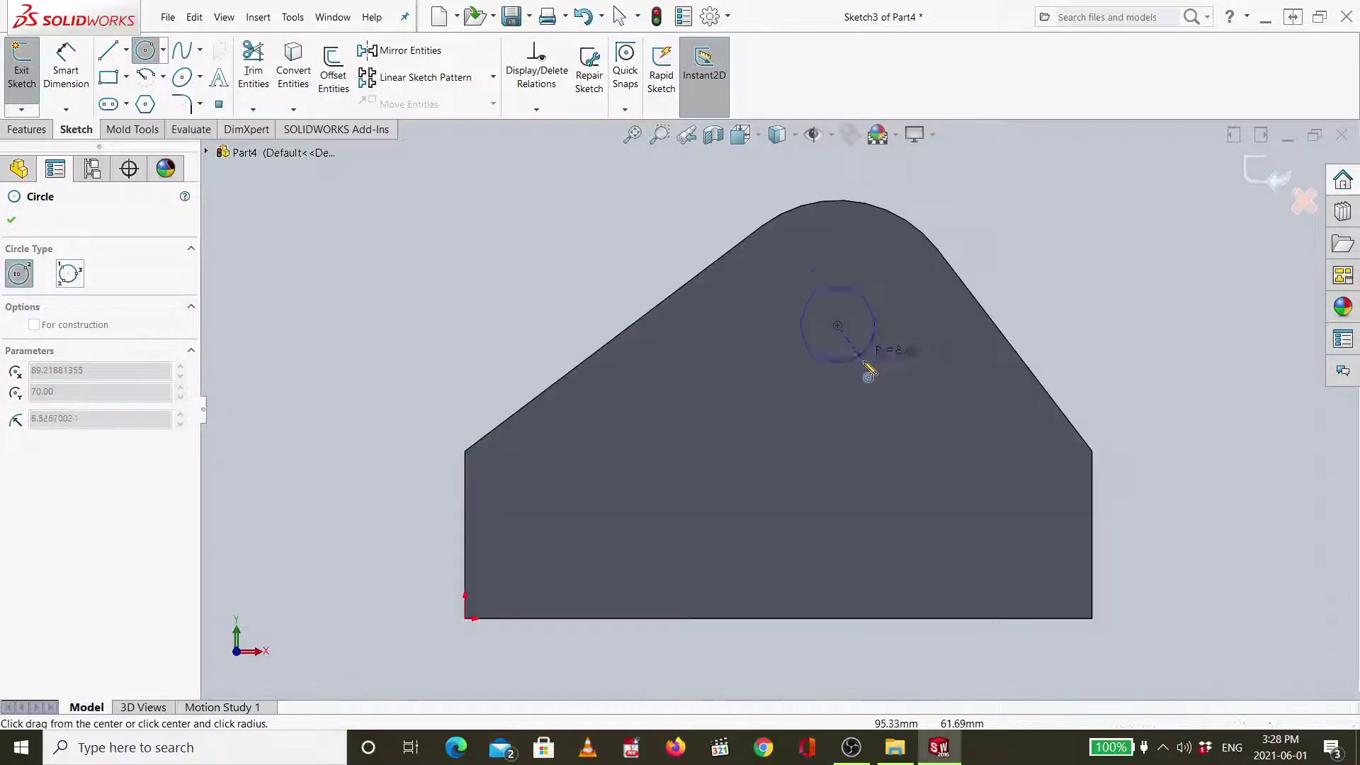
click(851, 388)
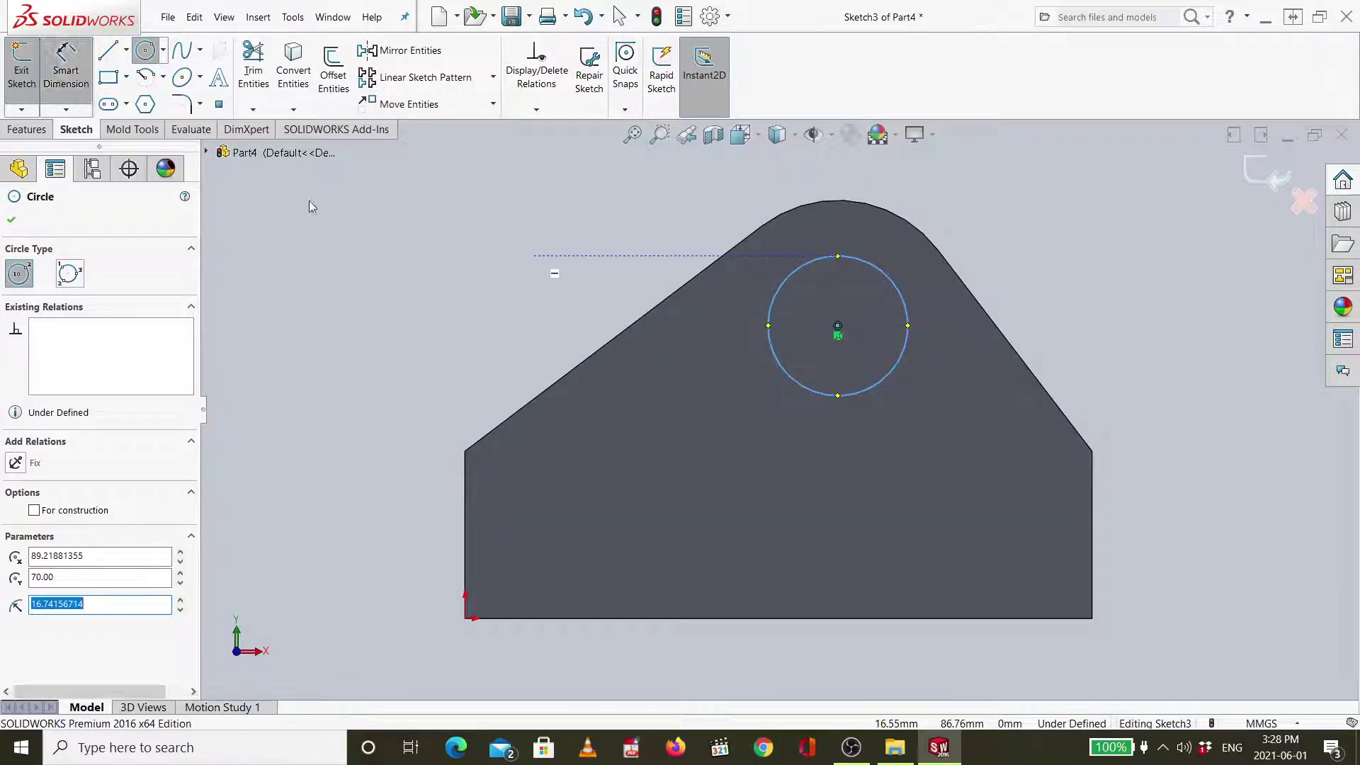
key(Escape)
Dimension the circle's diameter at 30 mm.
click(795, 276)
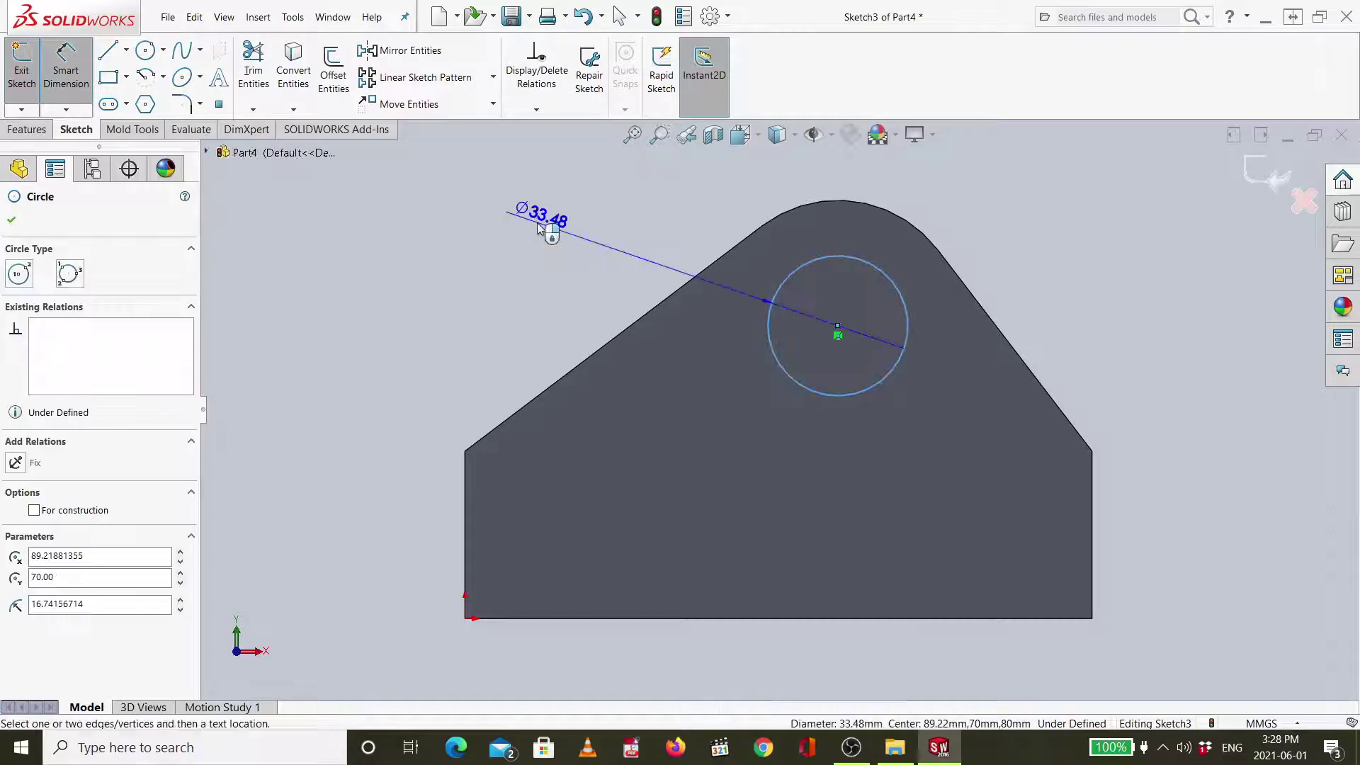
click(538, 230)
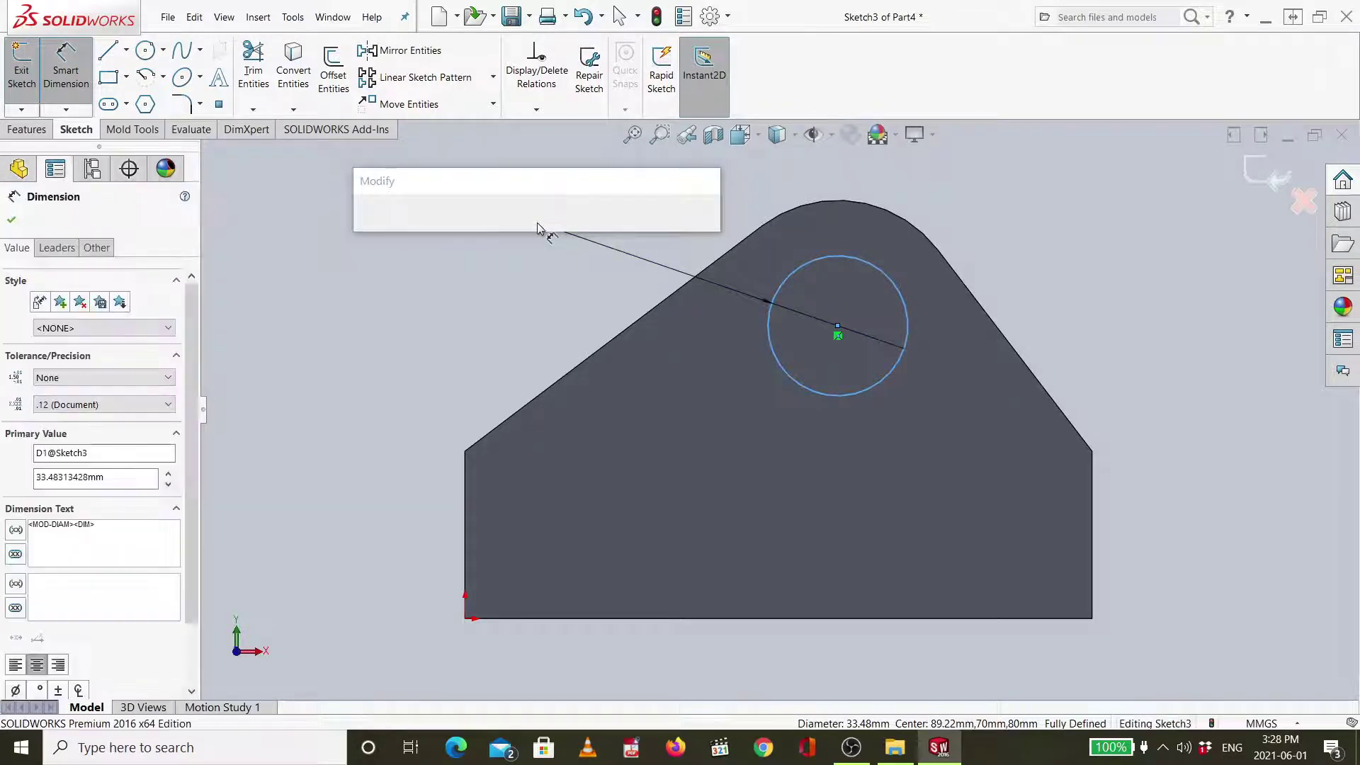
text(30)
key(Return)
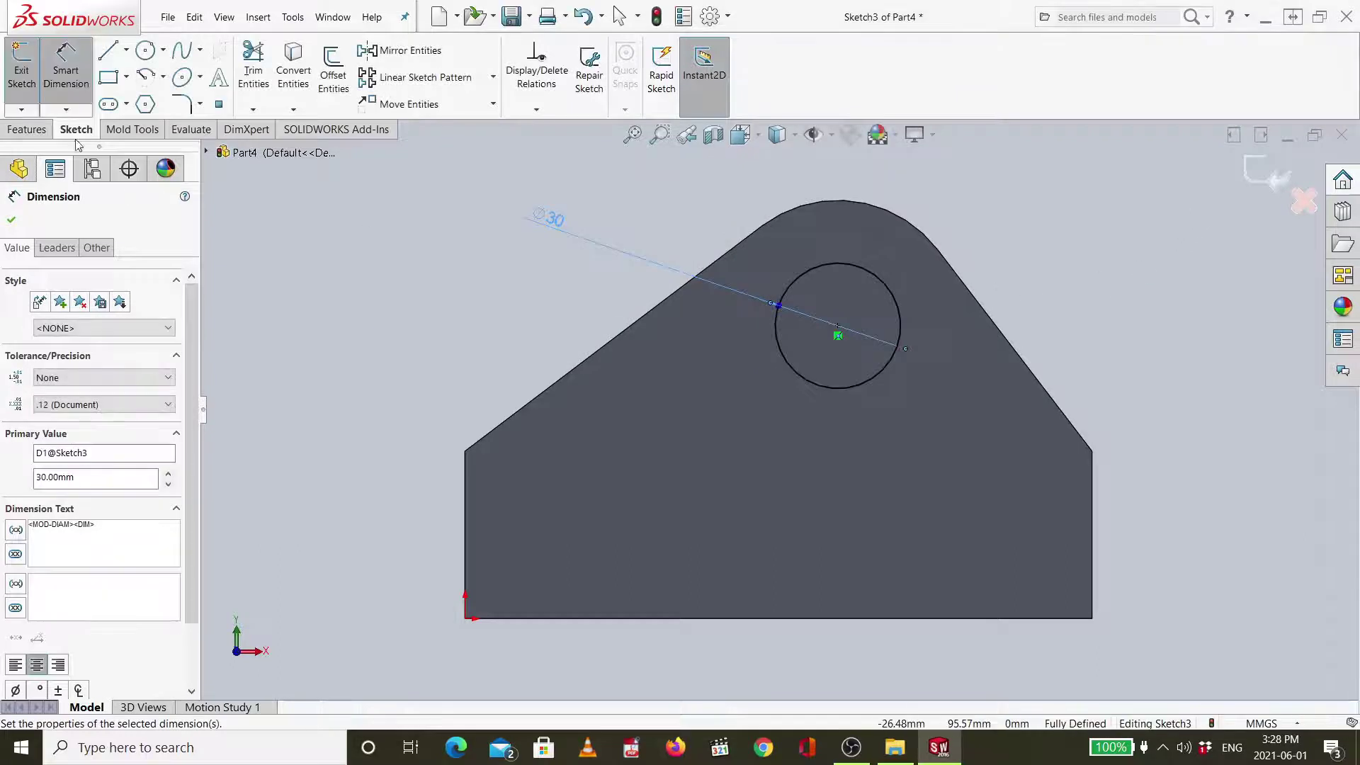
Make an extruded cut of the circle with the Through All end condition, piercing both lugs, and rebuild the part.
click(26, 129)
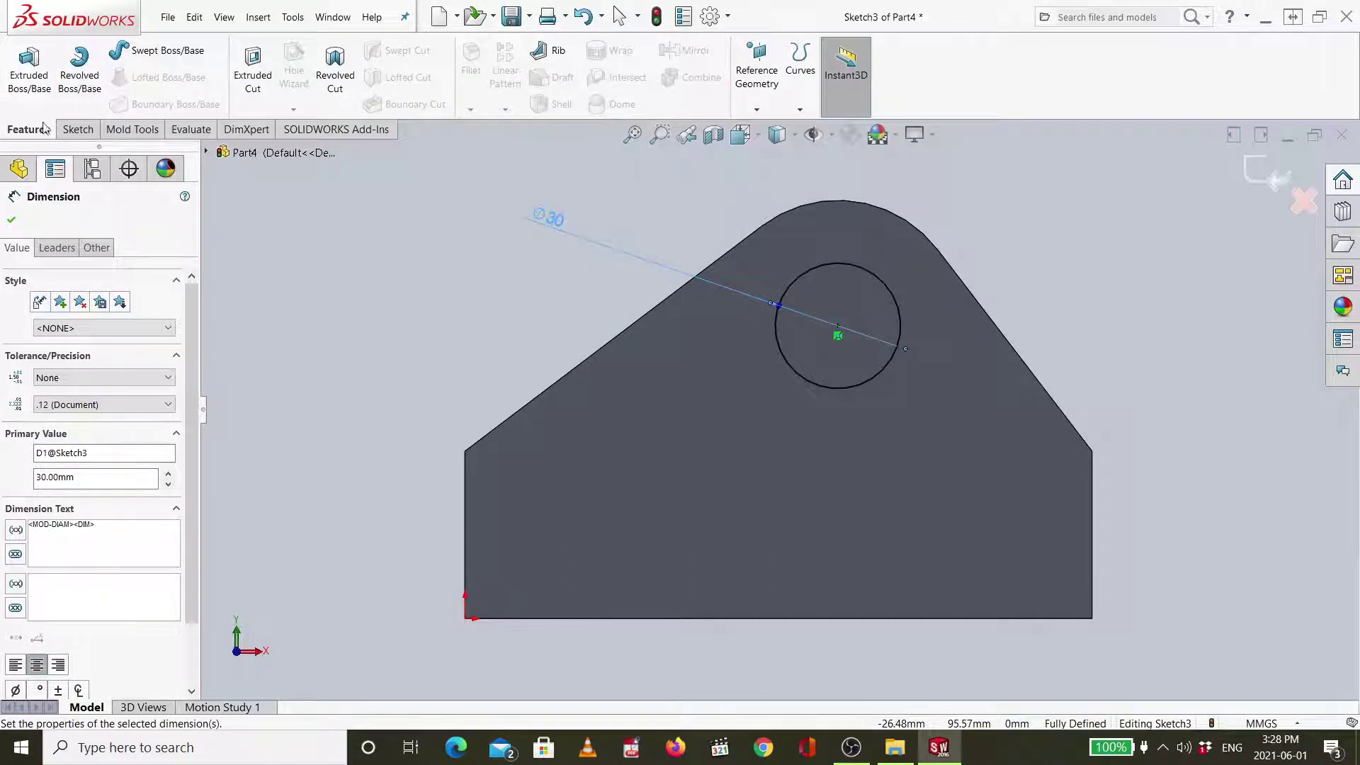
click(254, 71)
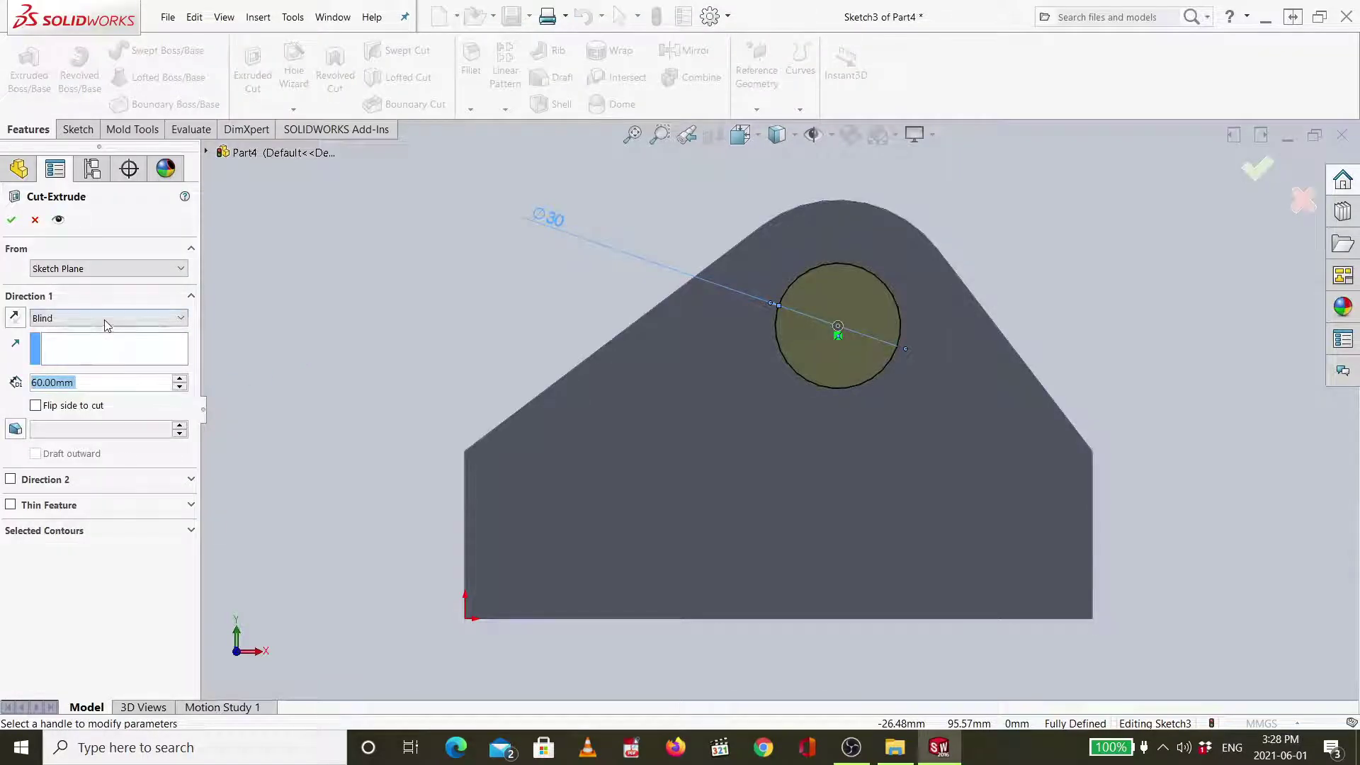
click(104, 318)
click(60, 343)
middle_drag(1106, 350, 1002, 326)
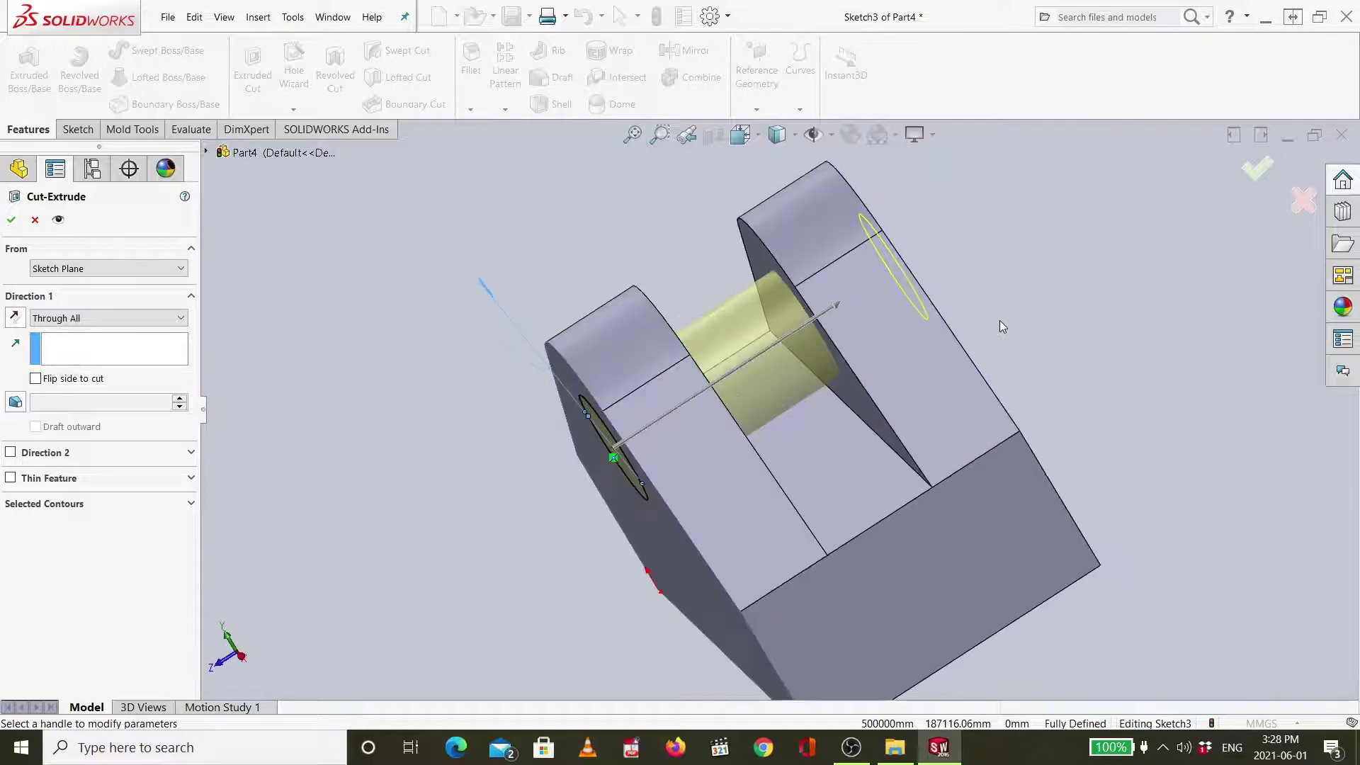
key(Left)
key(Left)
key(Right)
key(Right)
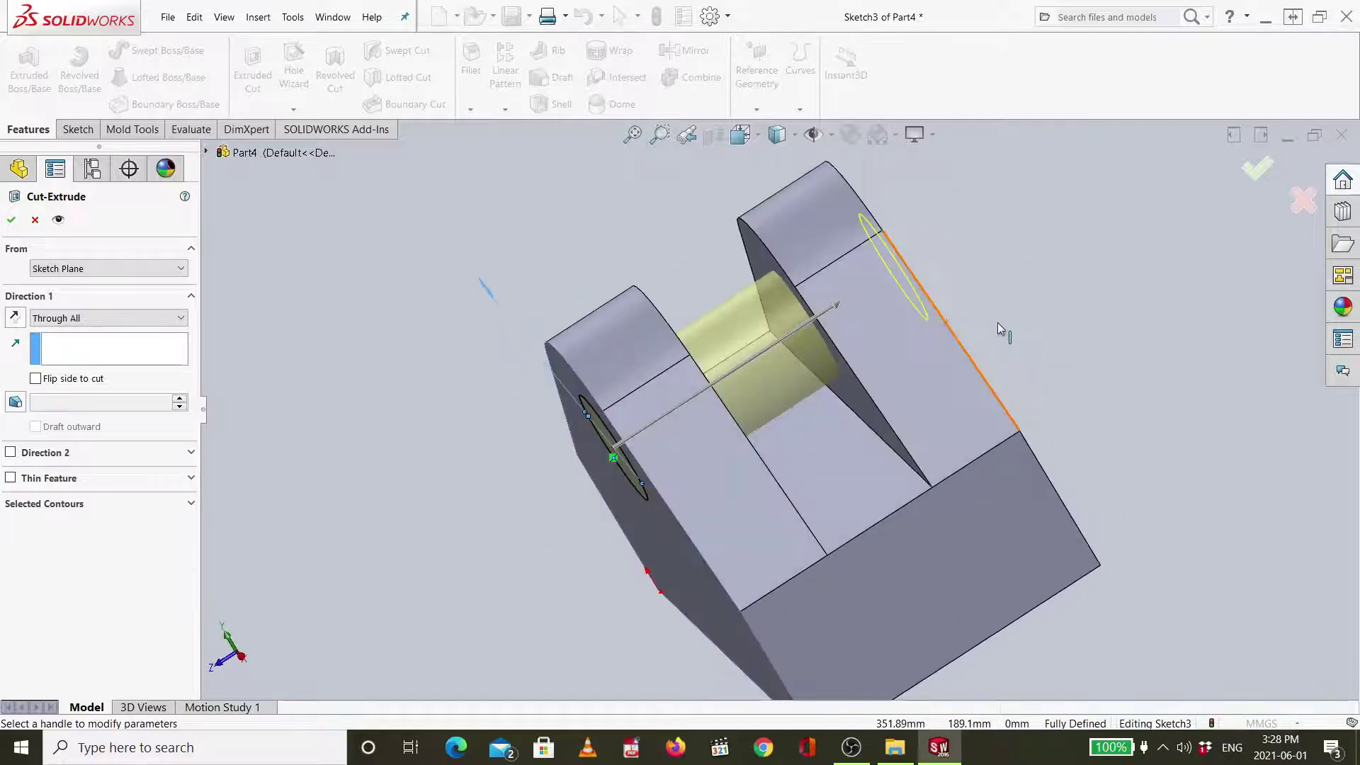
key(Right)
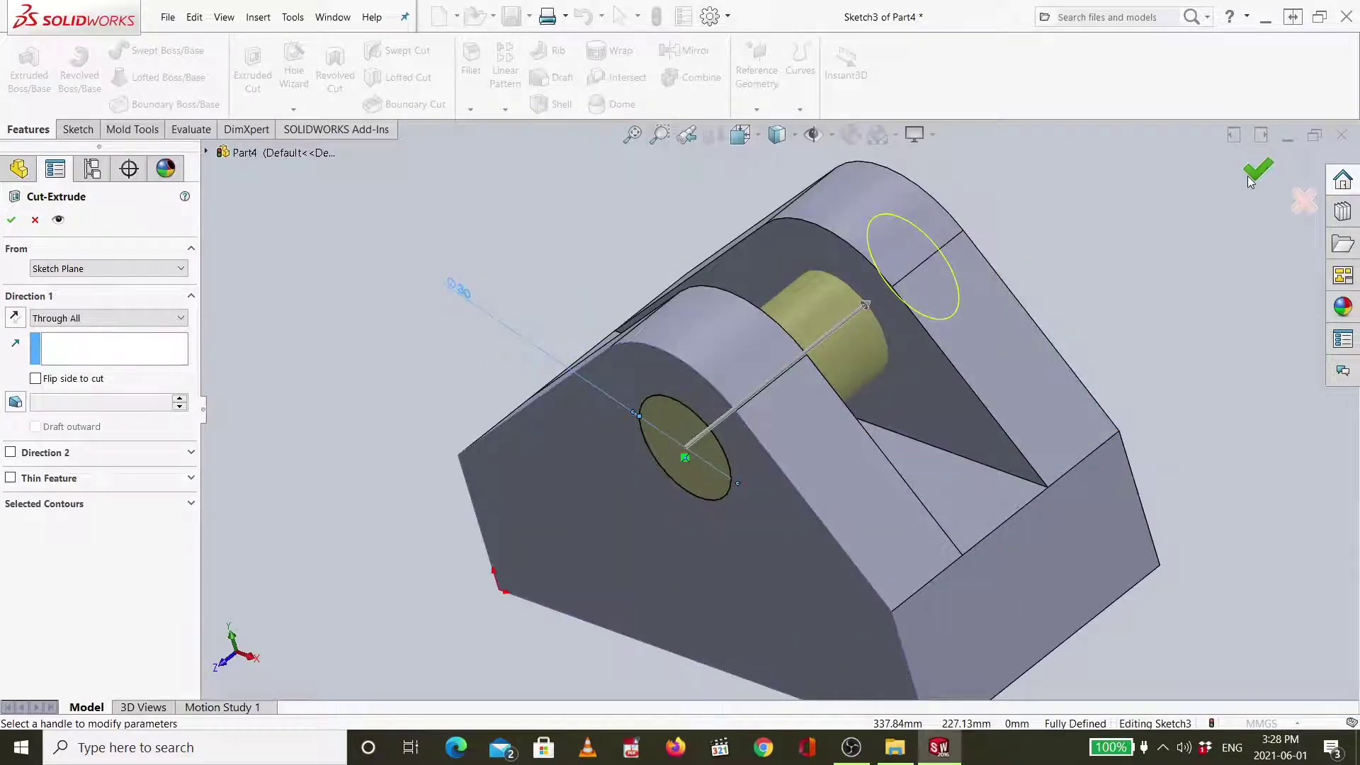
click(1249, 175)
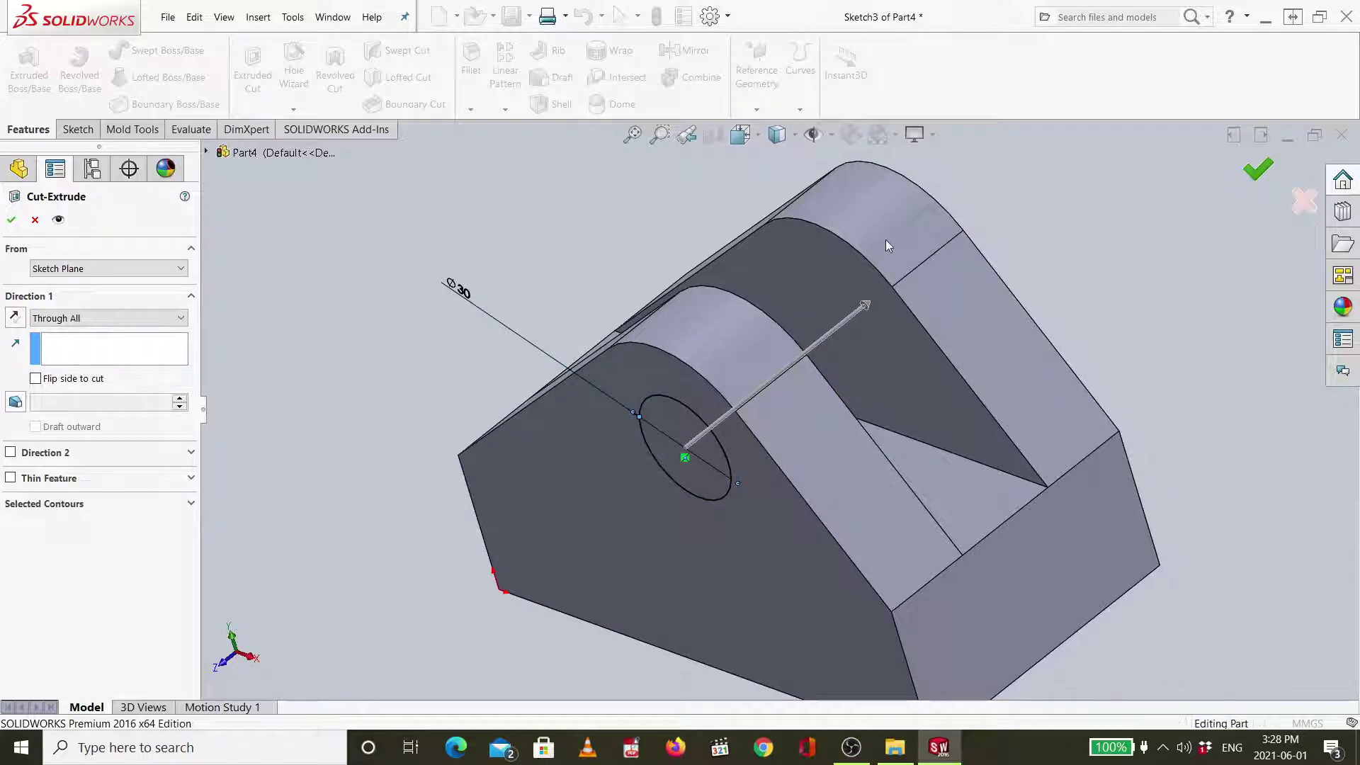
key(ctrl+b)
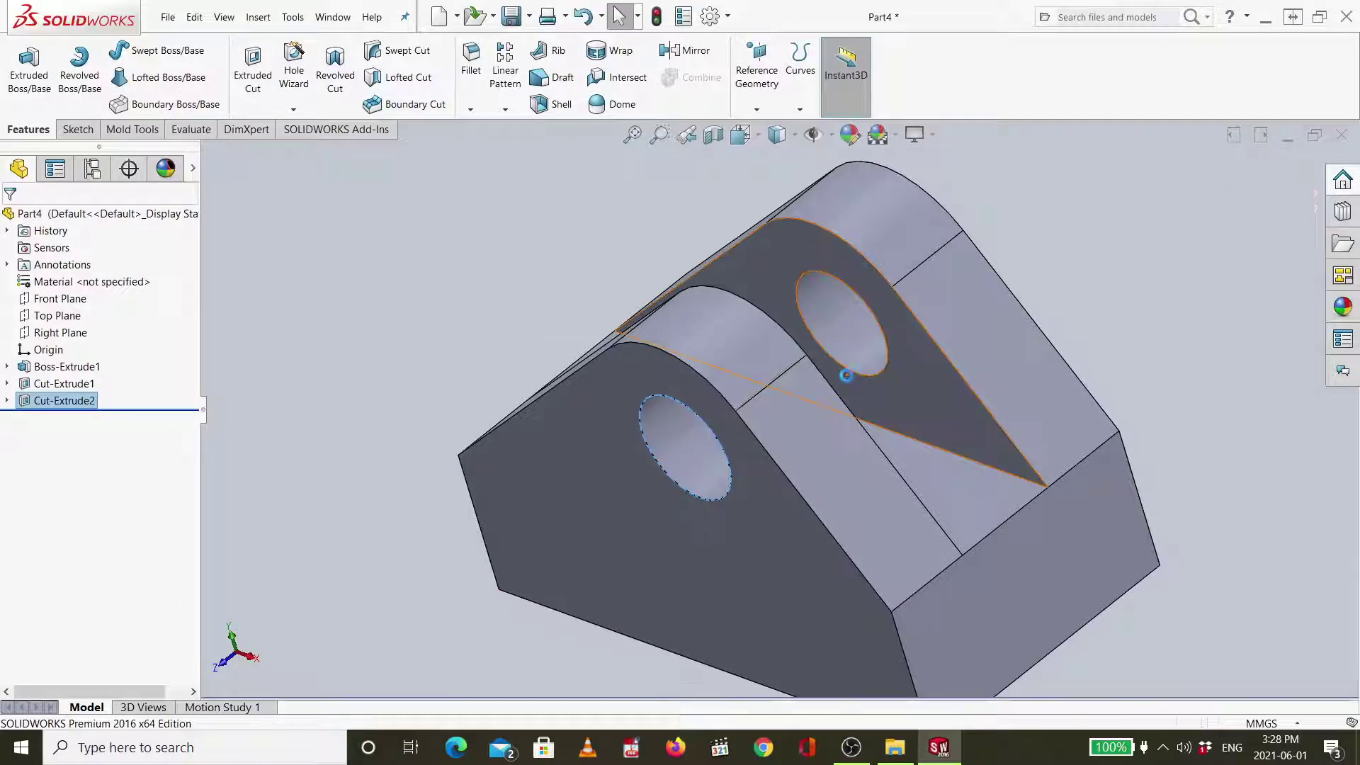
Apply a light red color from the standard swatches to the cross hole, main extrusion and slot cut features.
key(Down)
key(Down)
key(Down)
key(Down)
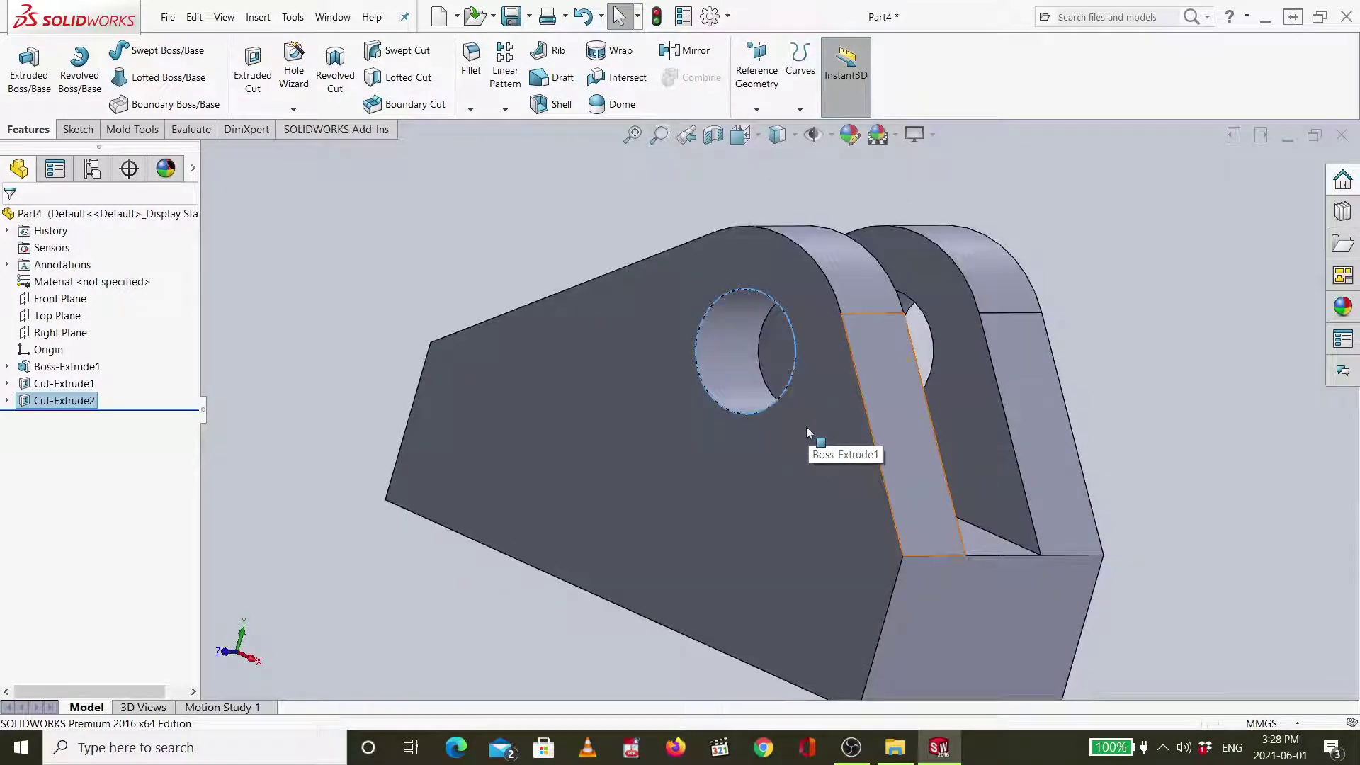
key(ctrl+7)
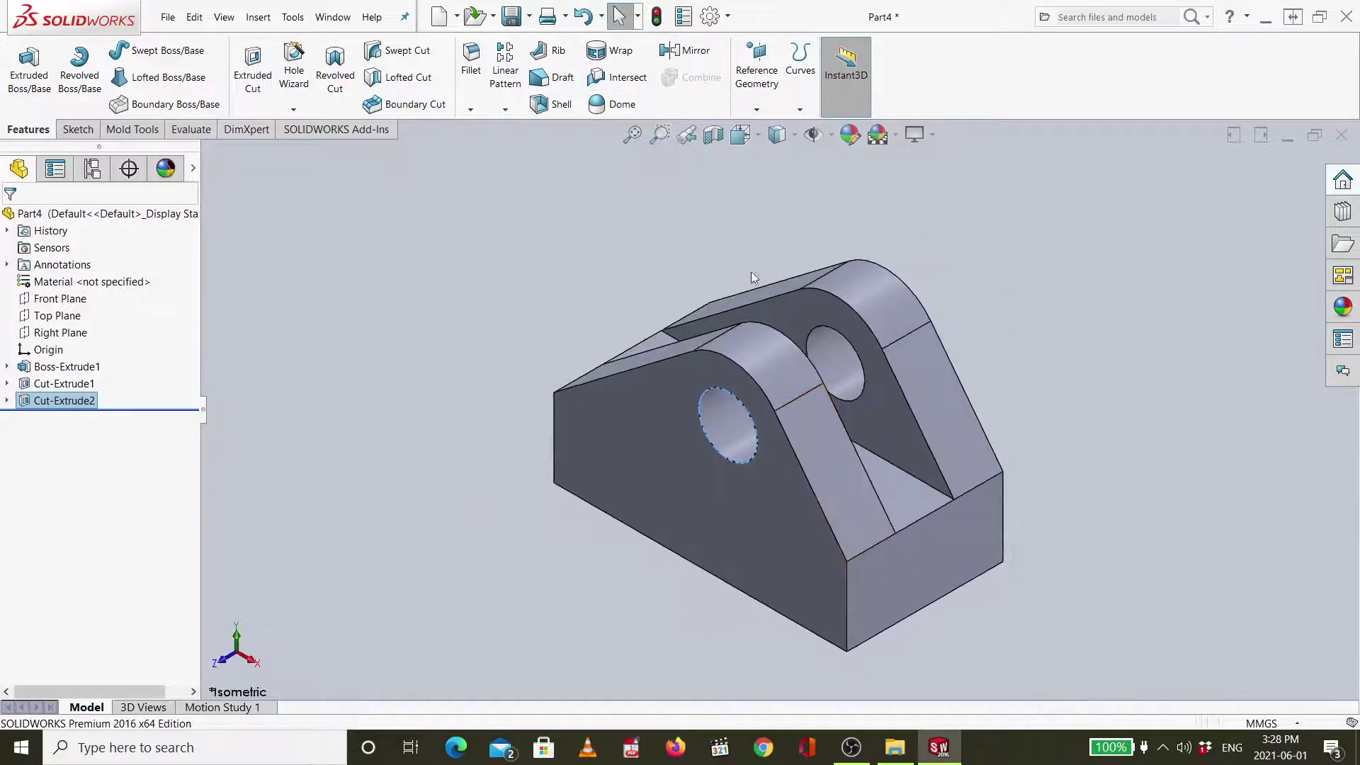
click(850, 135)
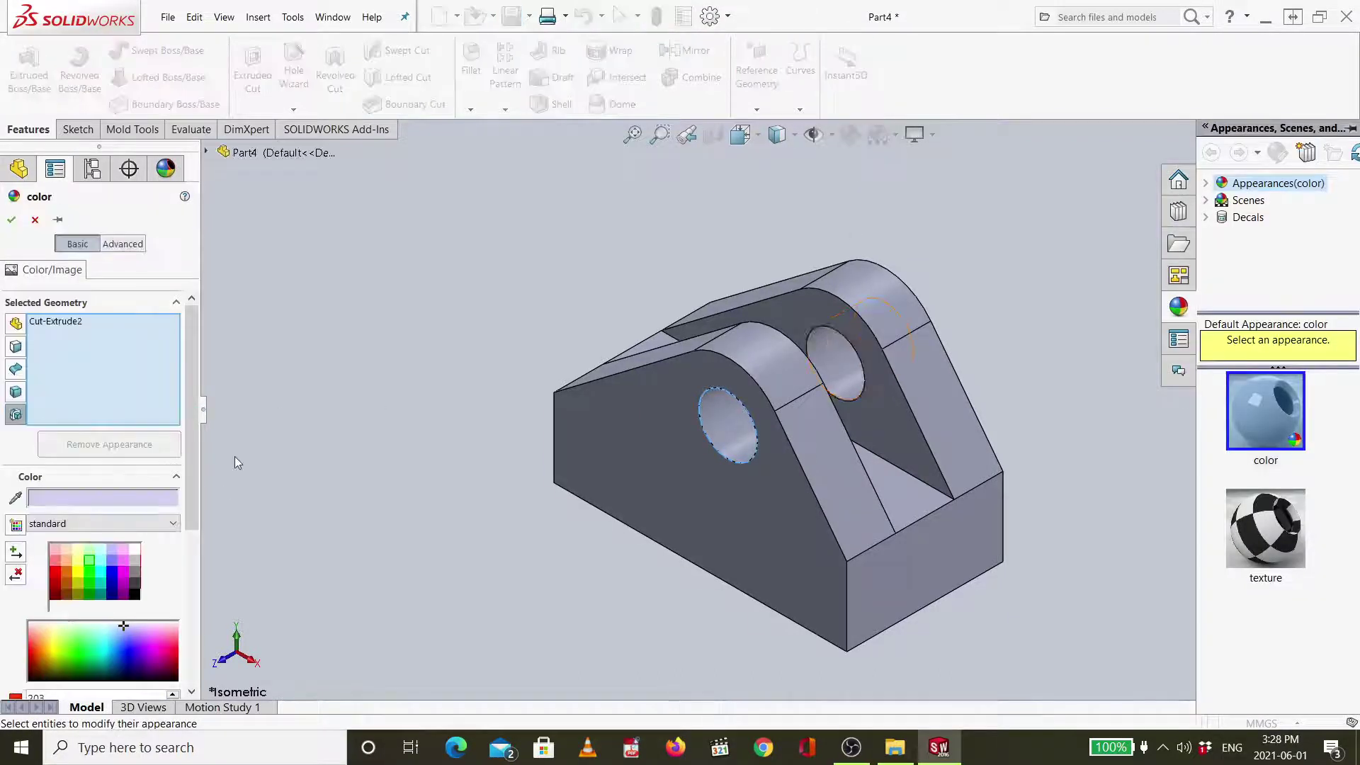
click(56, 561)
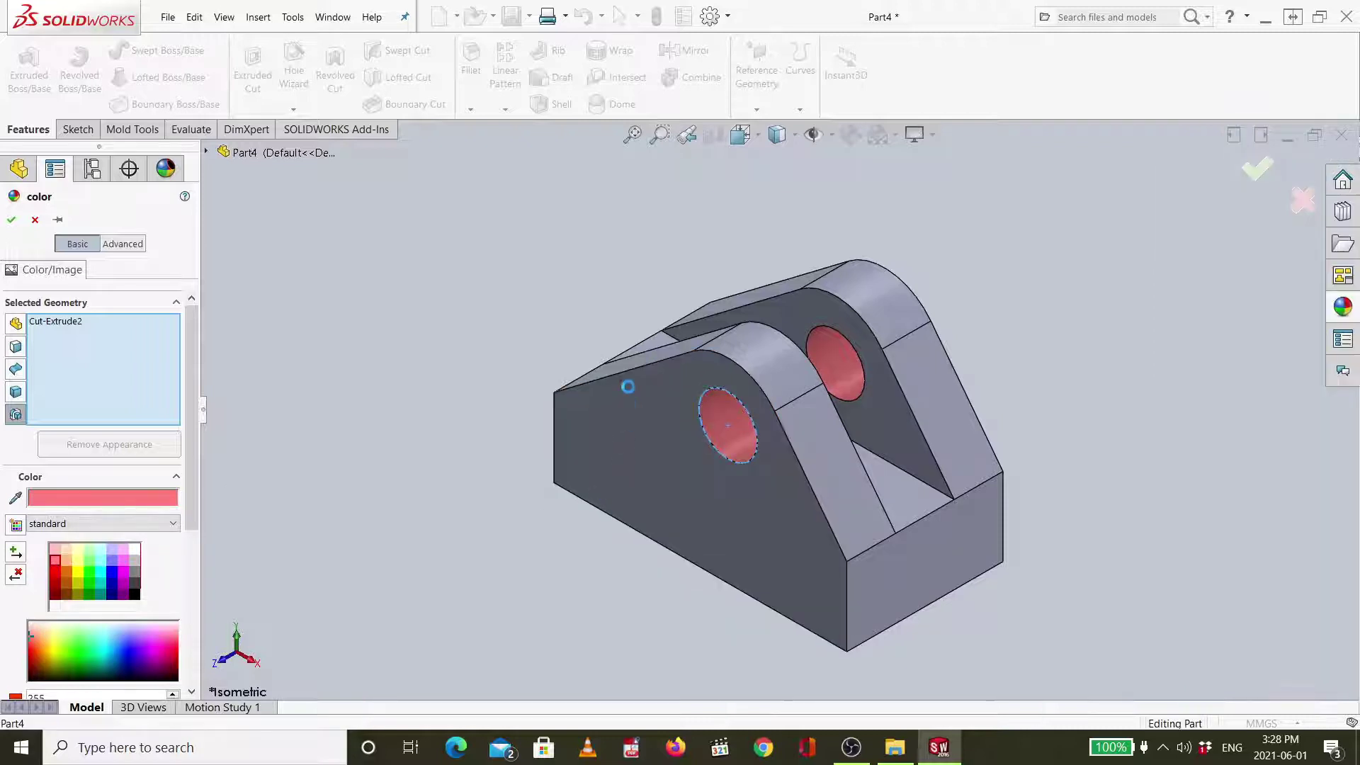
click(628, 386)
click(772, 316)
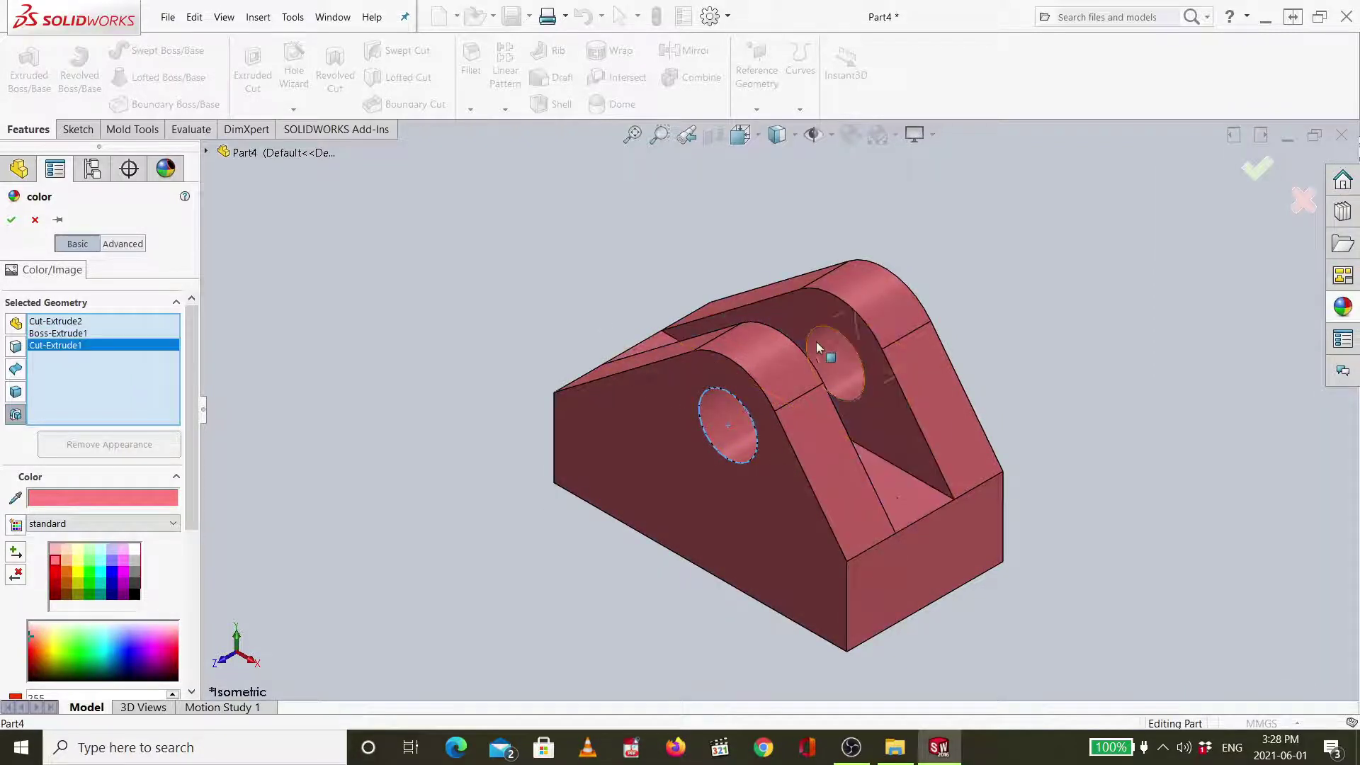
click(1245, 176)
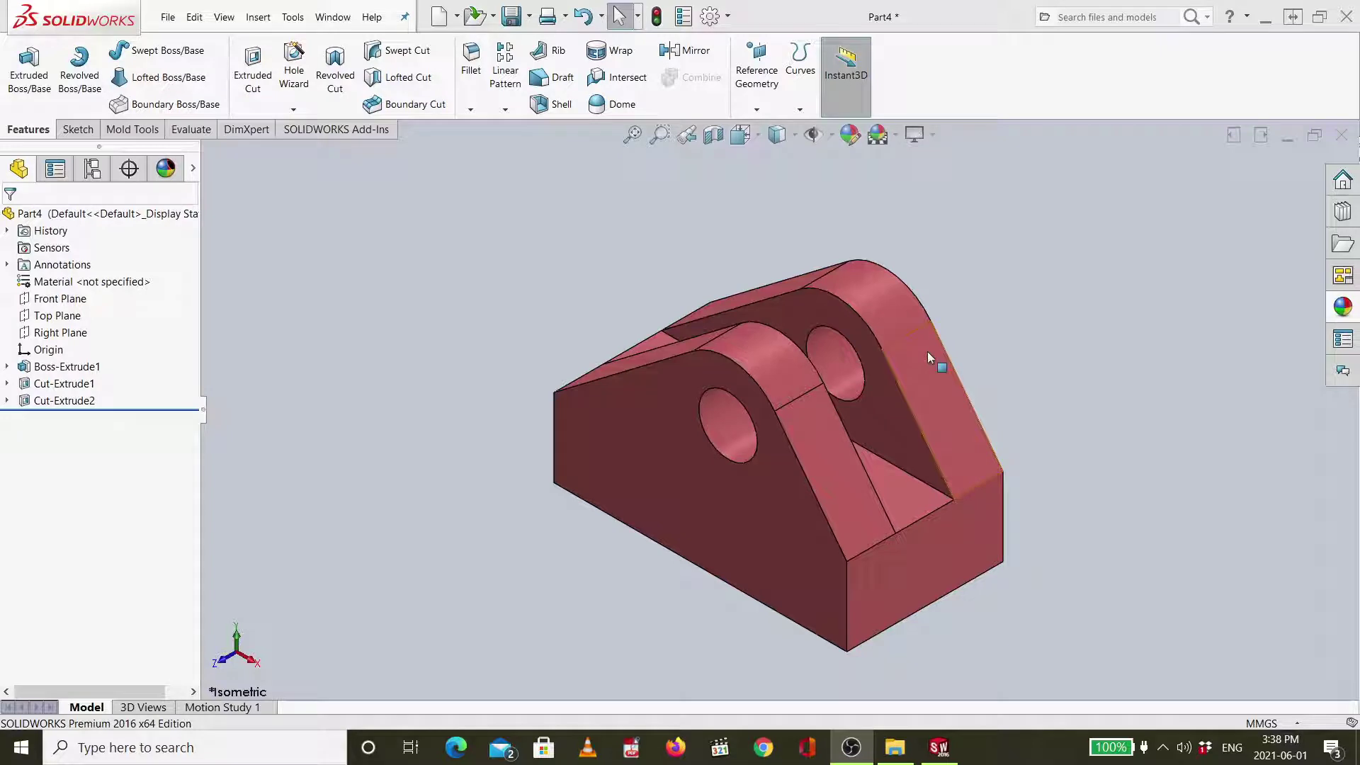
Save the finished block as Part12-1 in the desktop's New folder and close the part.
click(167, 18)
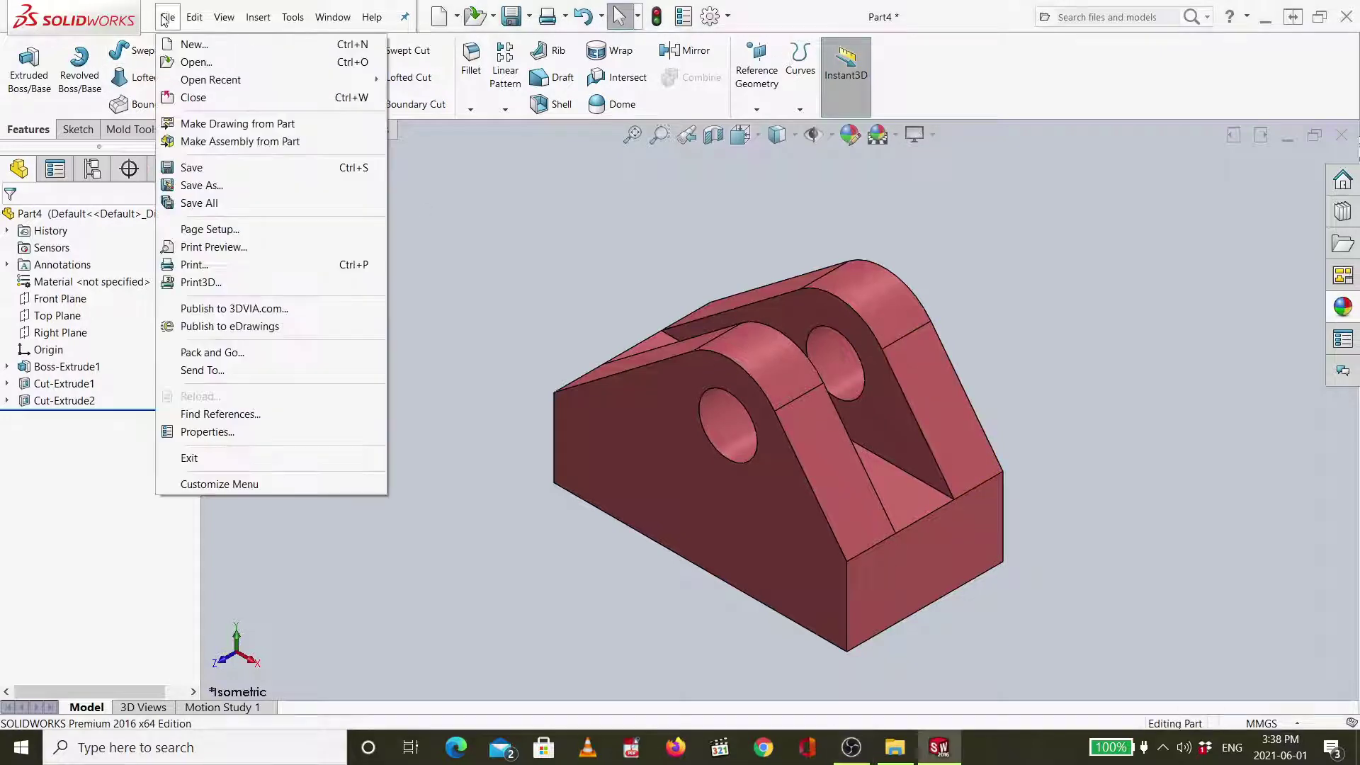
click(205, 185)
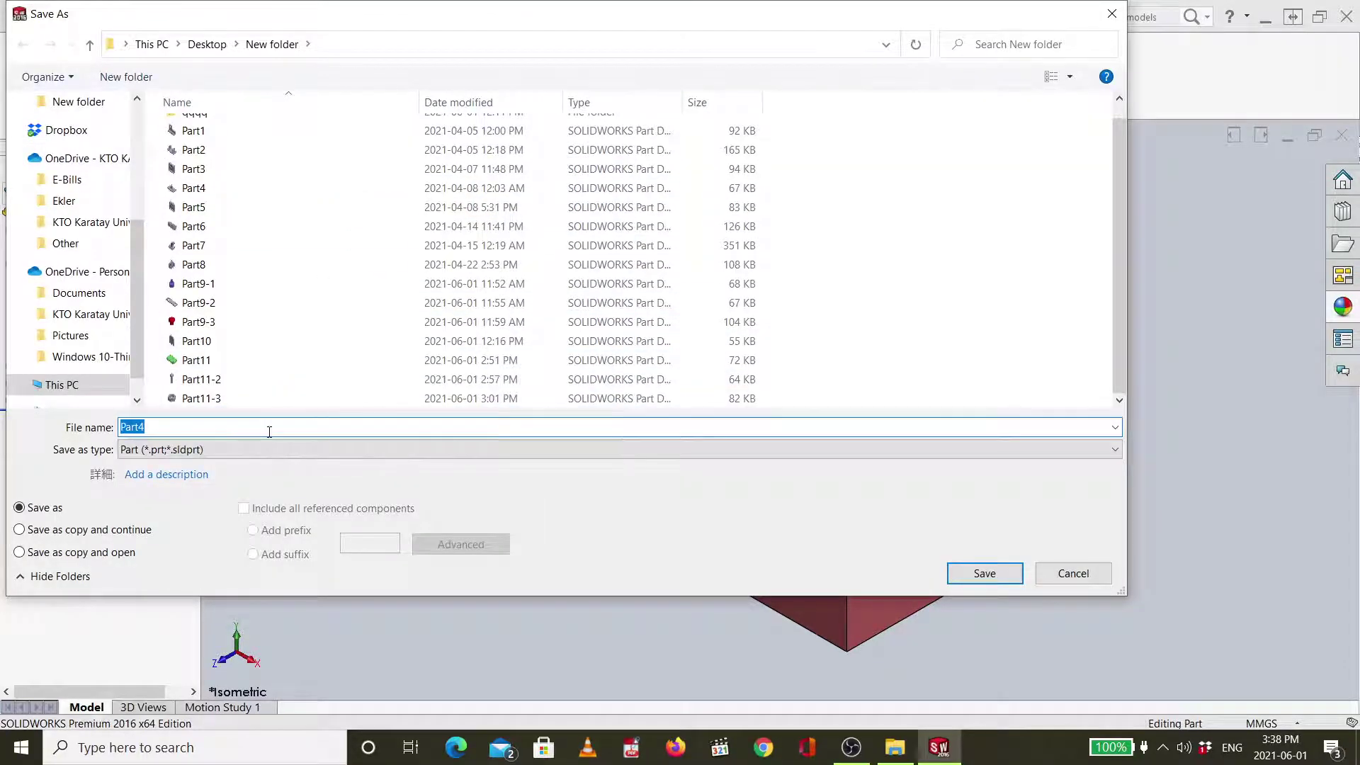
key(BackSpace)
text(12-1)
key(Return)
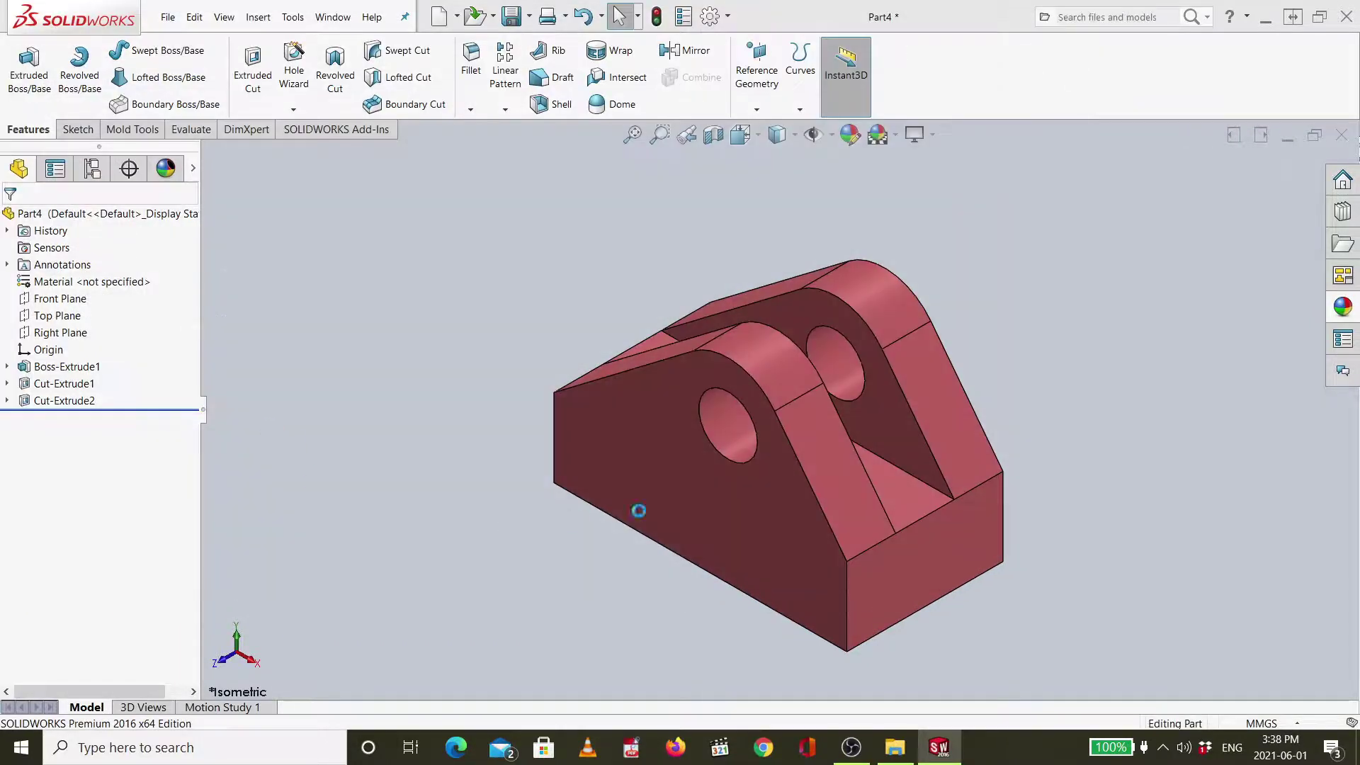
click(1341, 135)
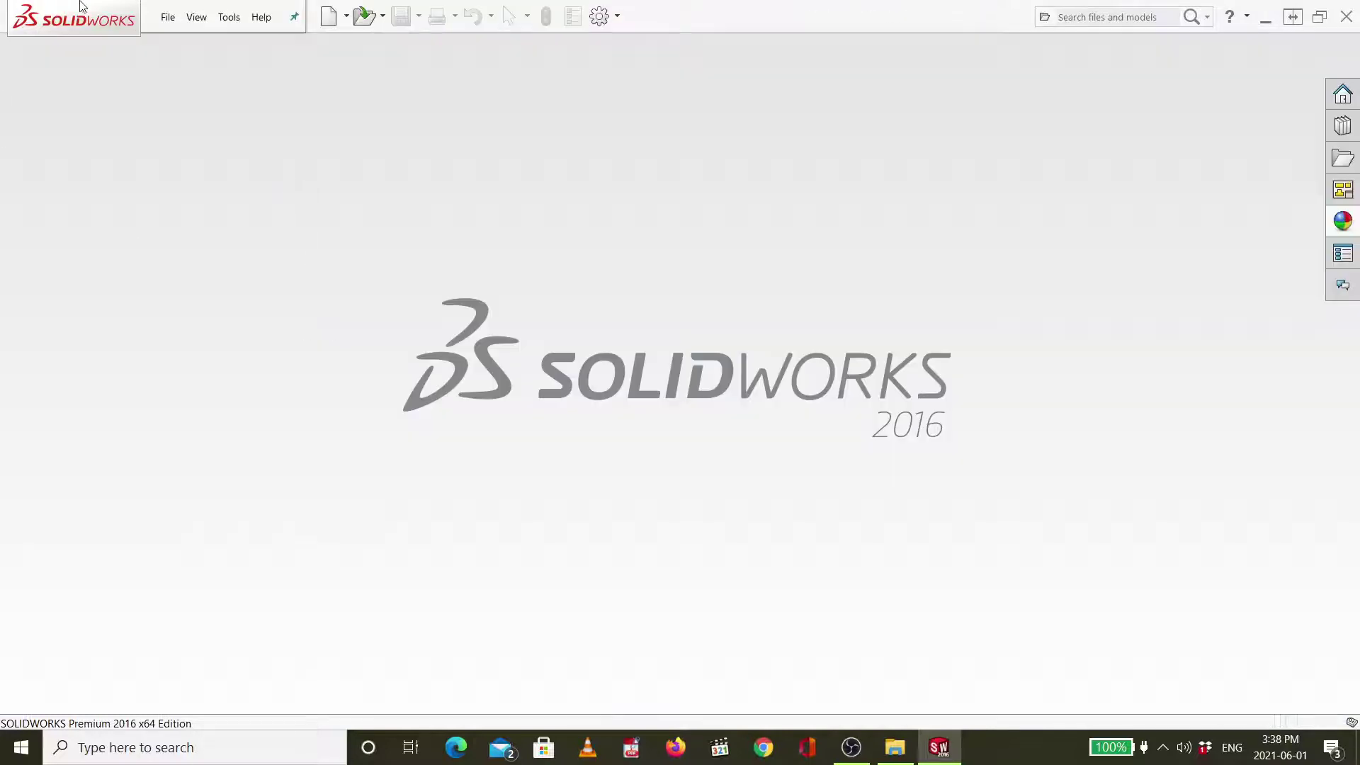
Create a new part document.
click(168, 17)
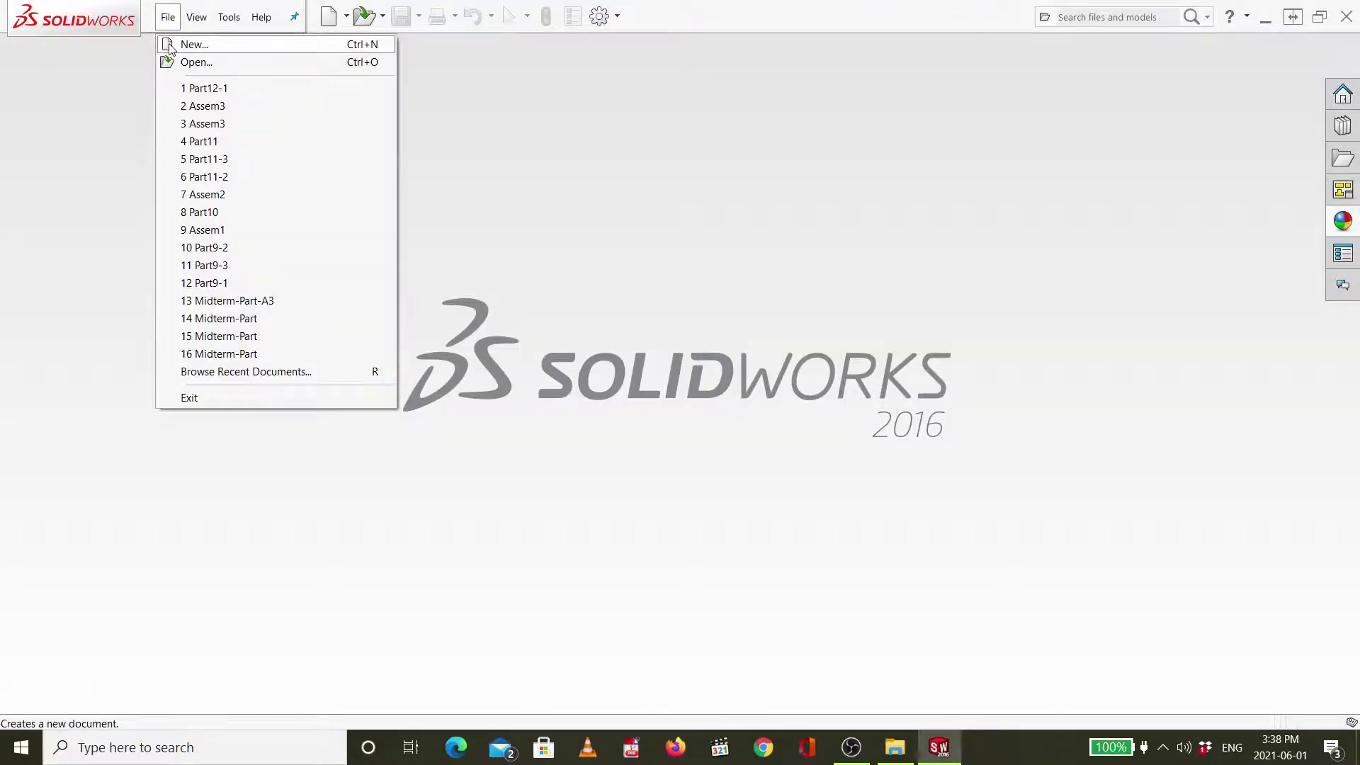
click(191, 45)
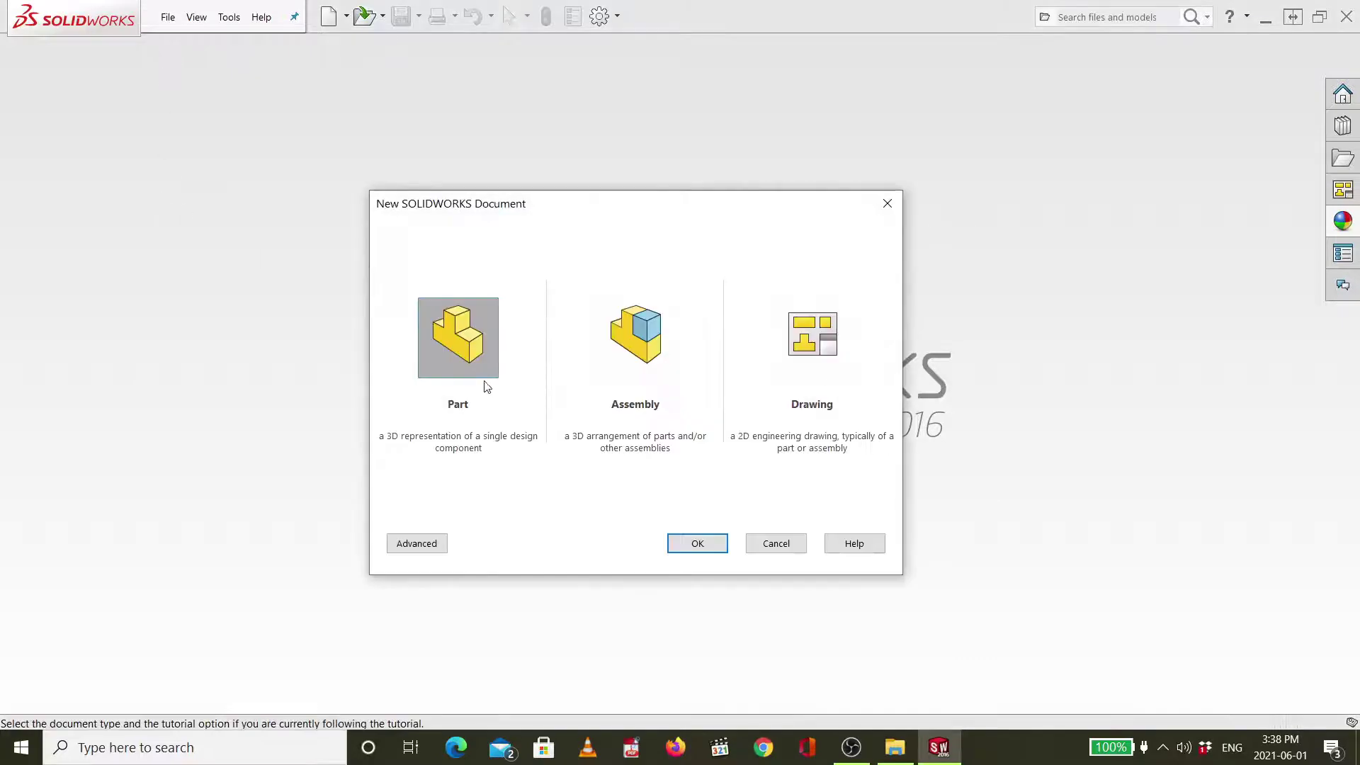
double_click(480, 376)
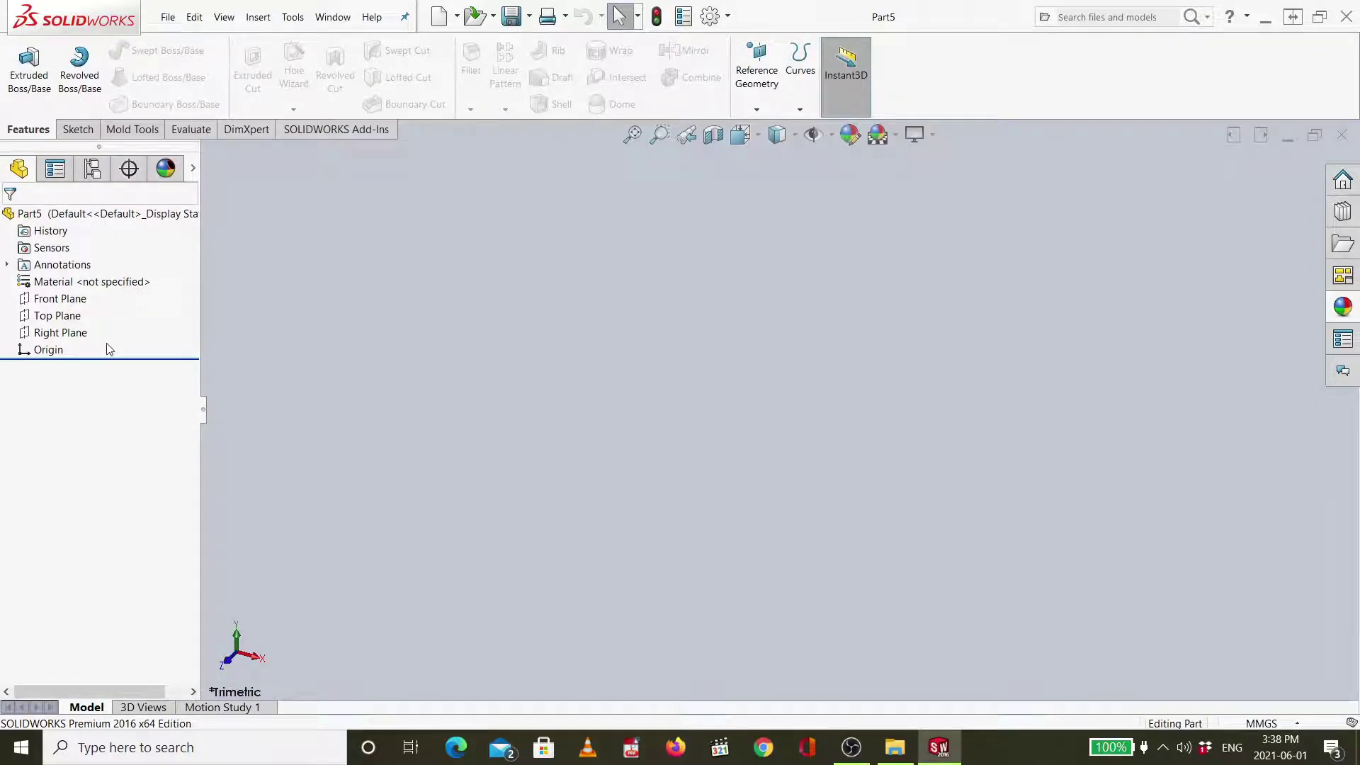
On the Top Plane, sketch a circle about 52 mm in diameter centered on the origin.
click(59, 316)
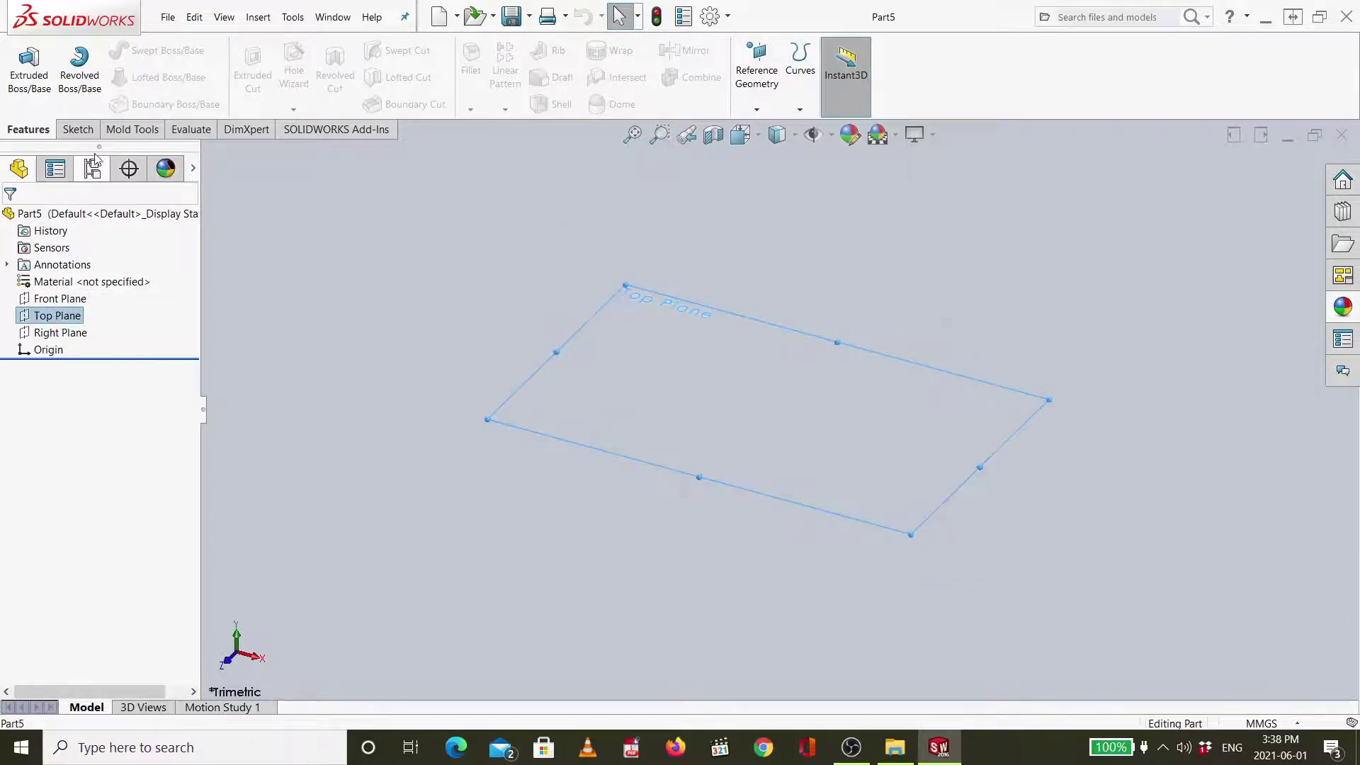
right_click(74, 320)
click(83, 293)
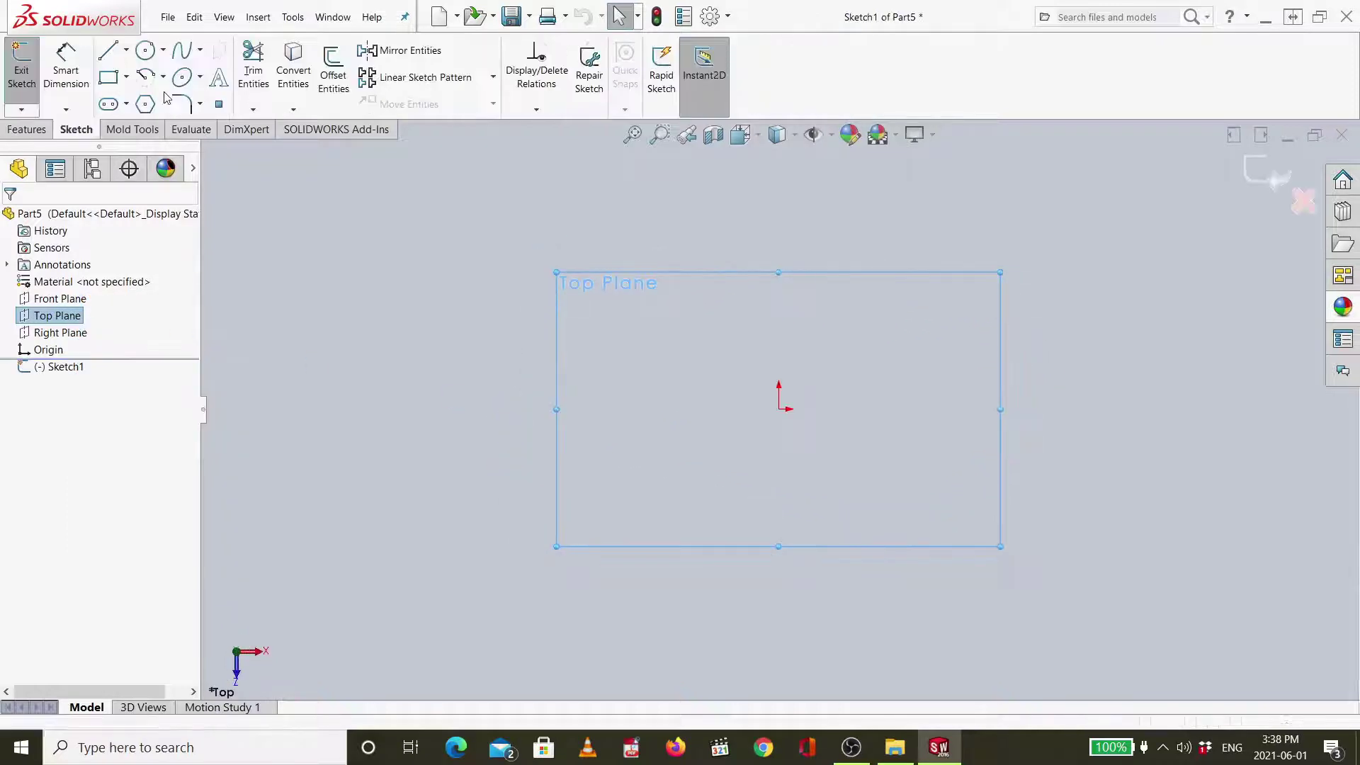
click(145, 50)
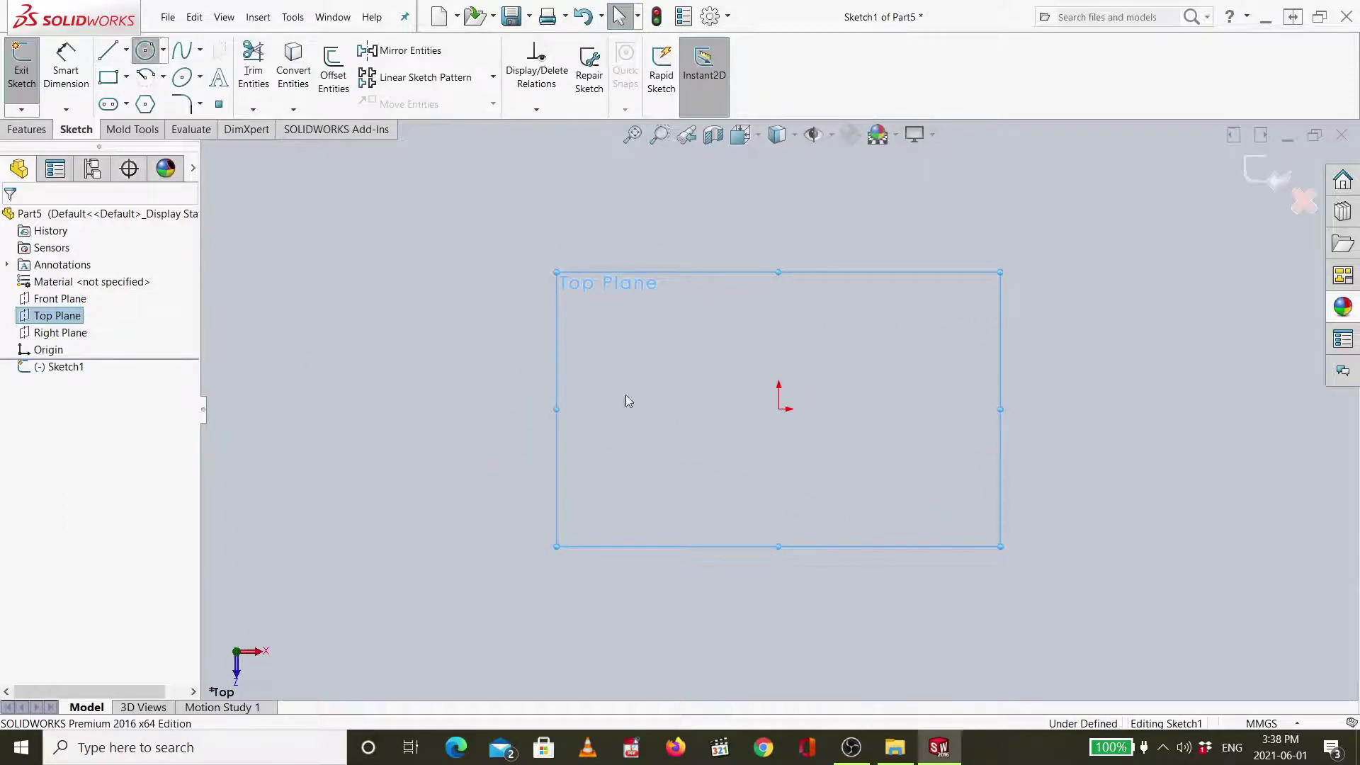
click(779, 409)
click(823, 464)
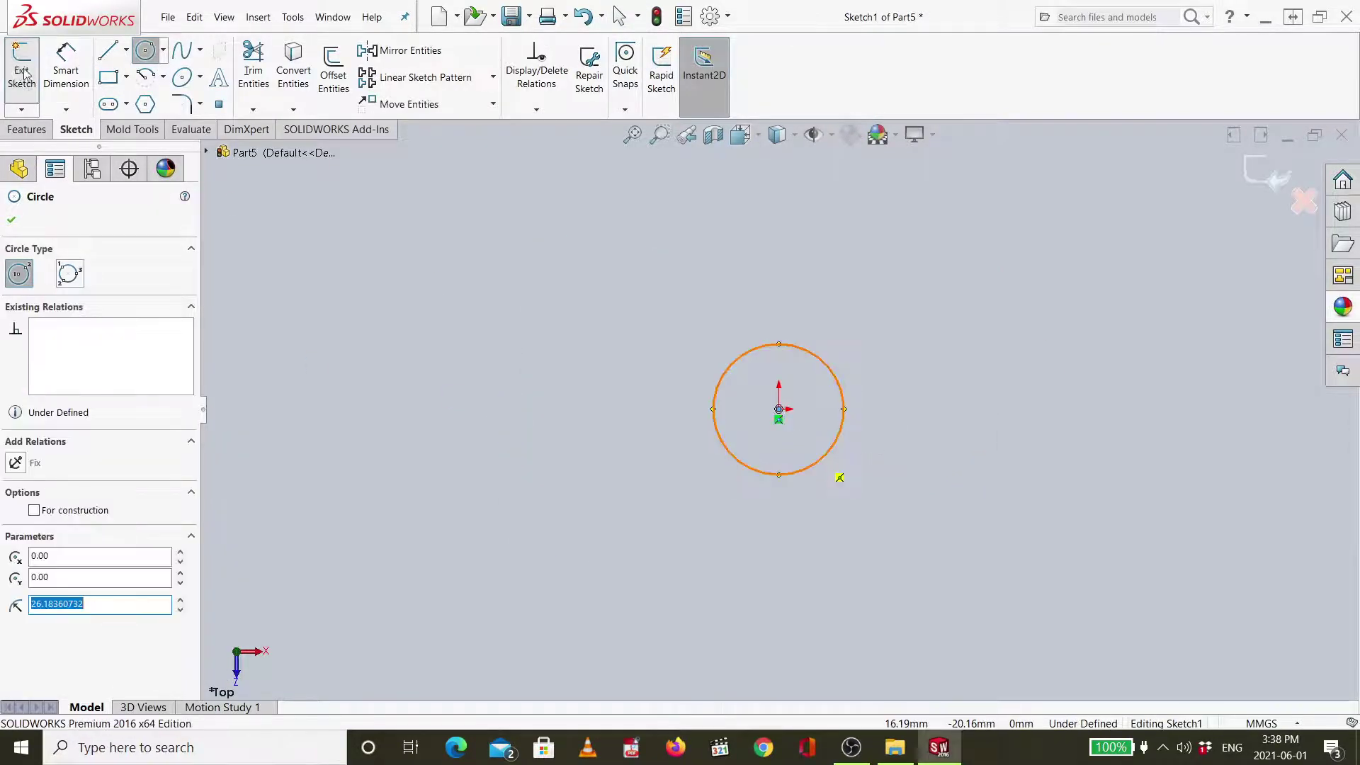
Set the origin-centered circle's diameter to 30 mm with Smart Dimension.
click(62, 80)
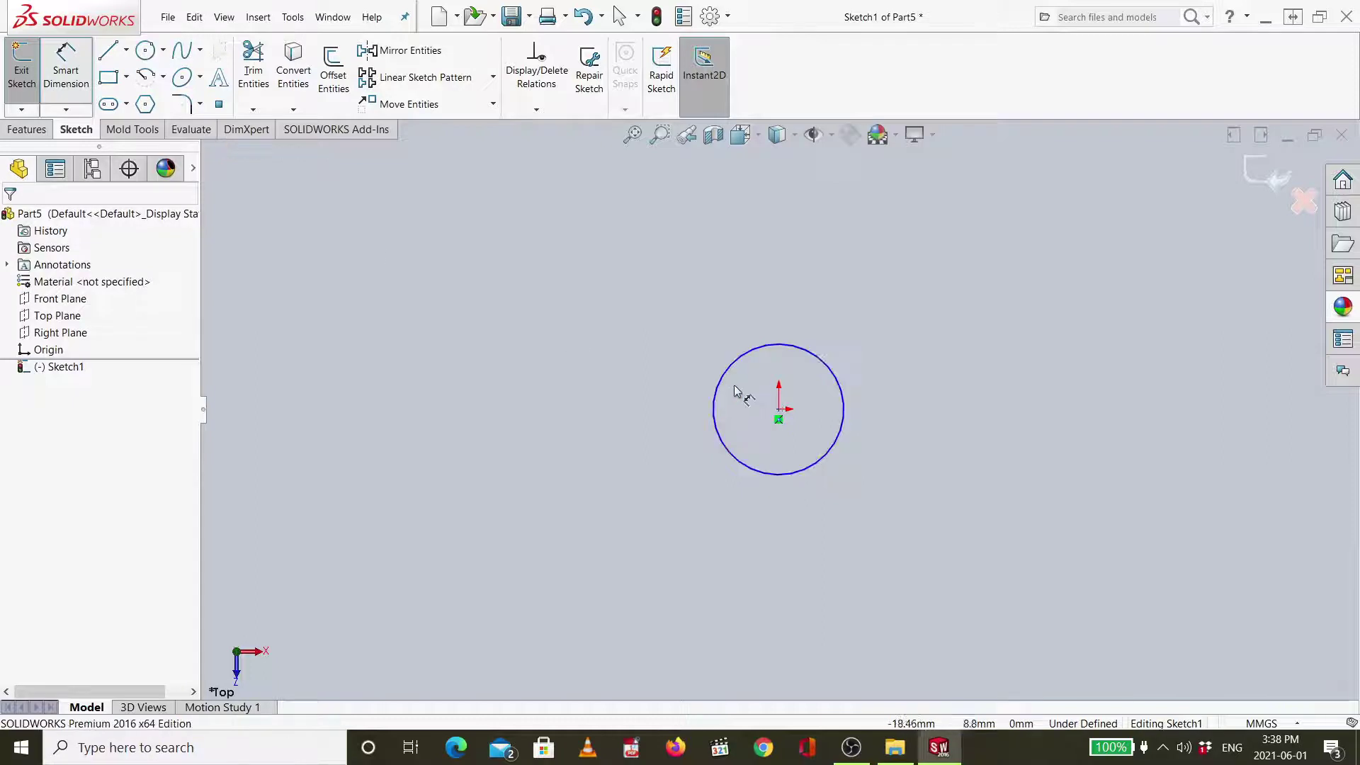
click(525, 364)
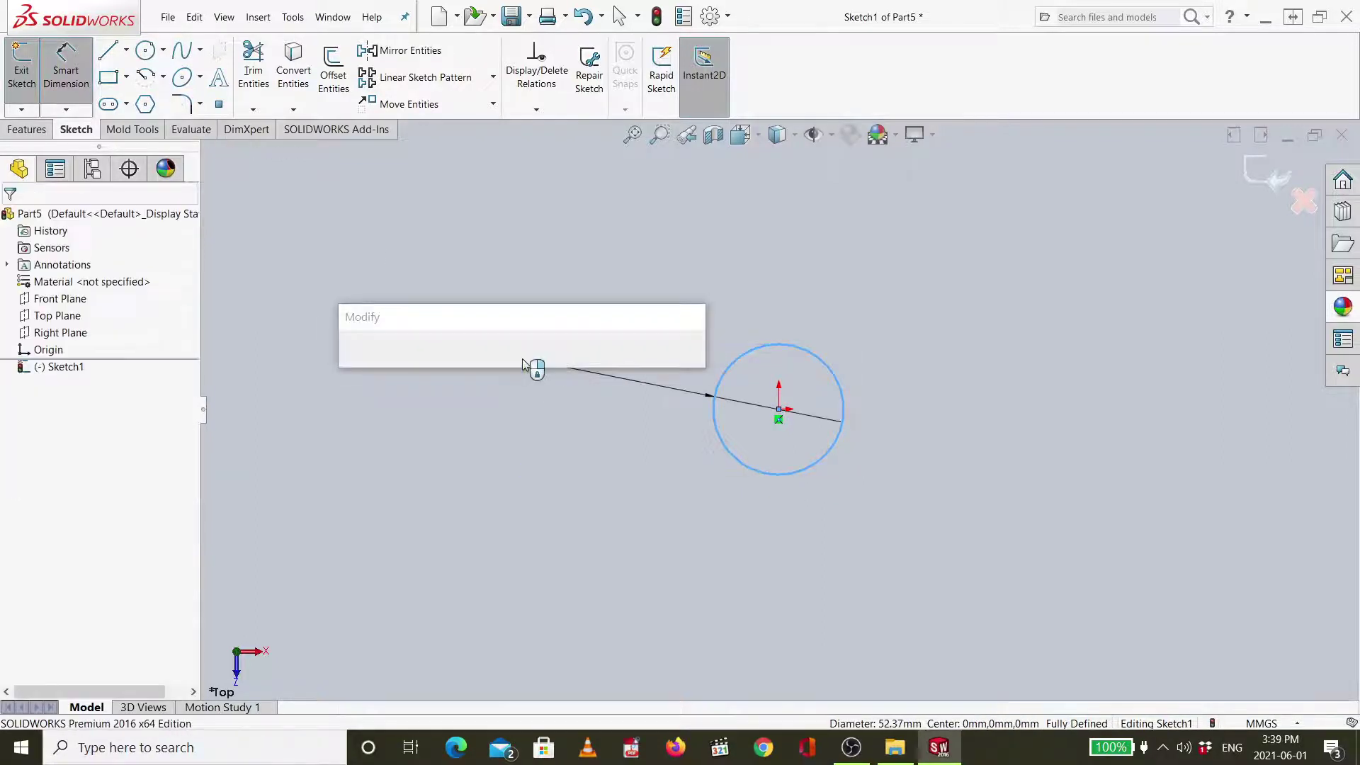
text(30)
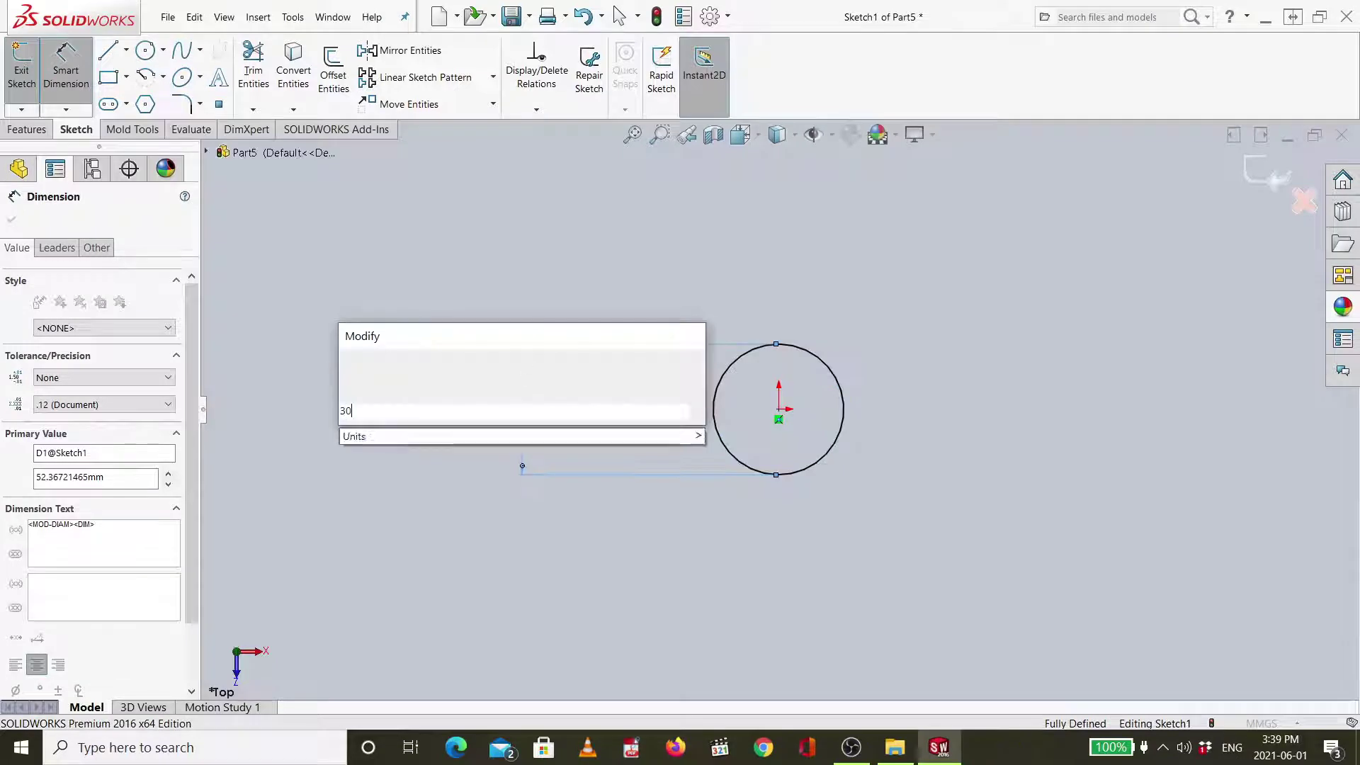
key(Return)
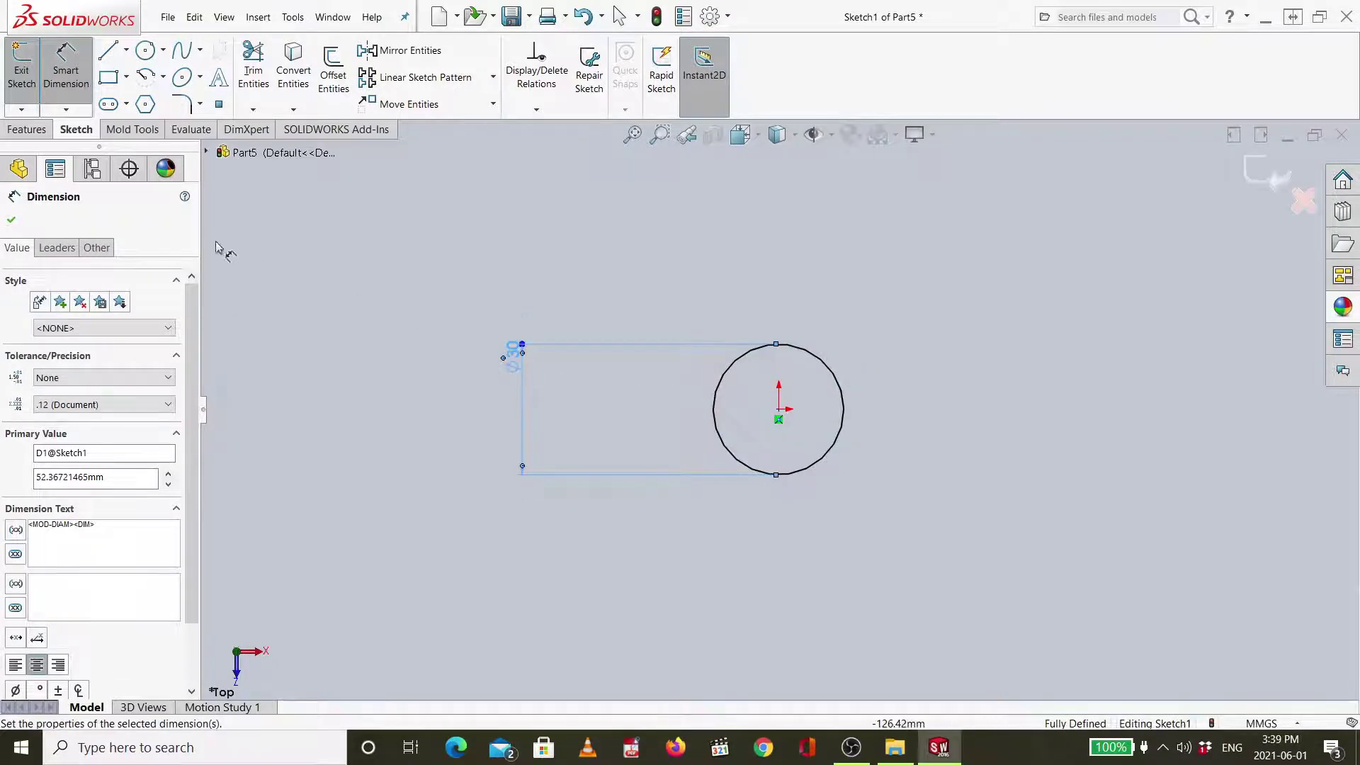
Extrude the circle upward as a blind boss 80 mm deep to form a solid cylinder.
click(36, 130)
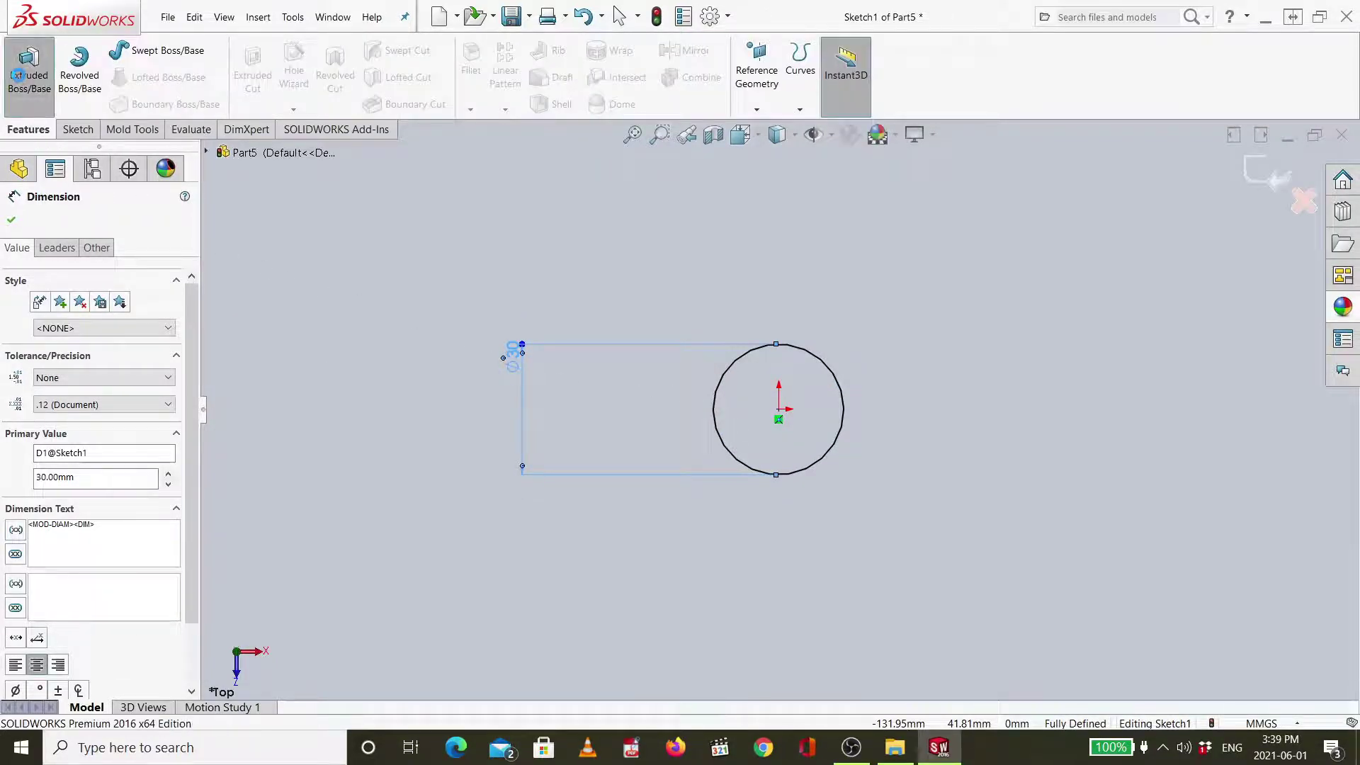
click(17, 75)
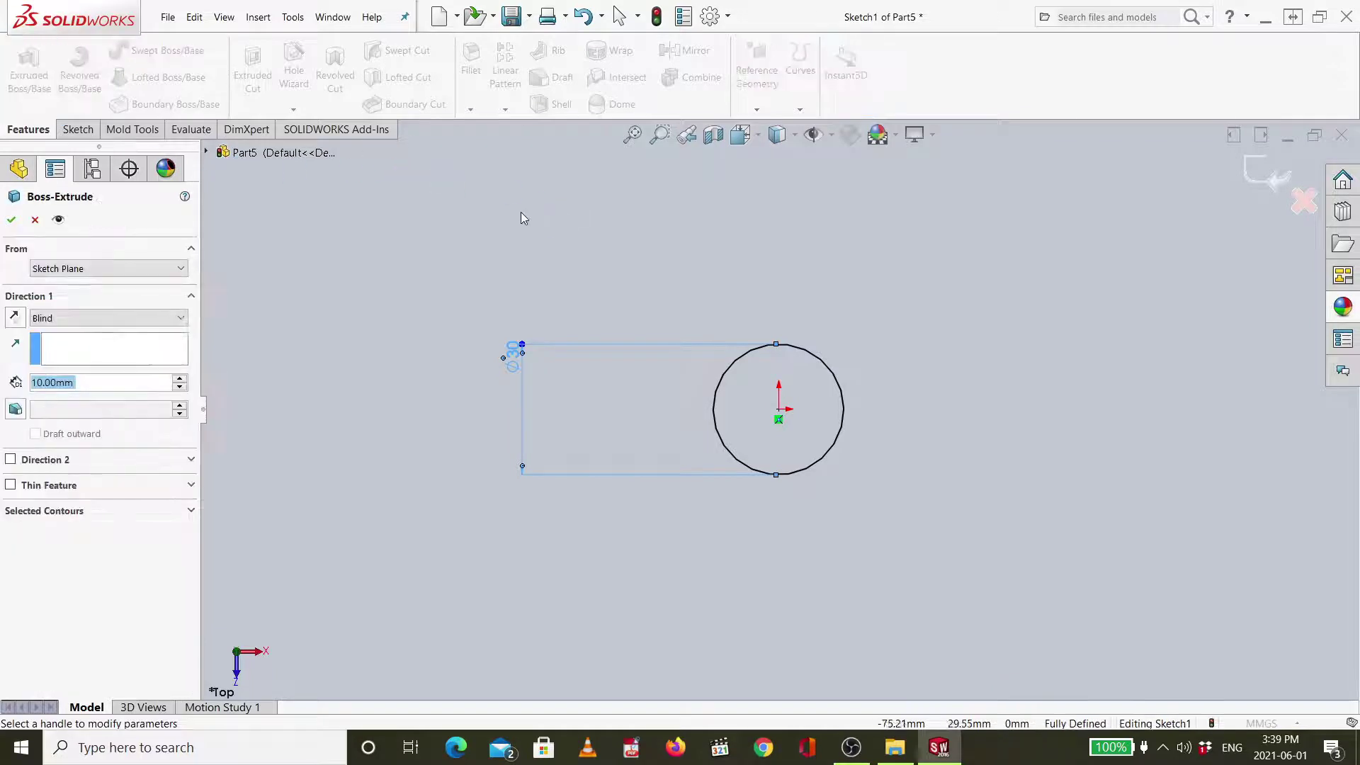
click(180, 378)
click(180, 379)
click(180, 379)
click(180, 379)
click(180, 379)
click(180, 379)
click(179, 379)
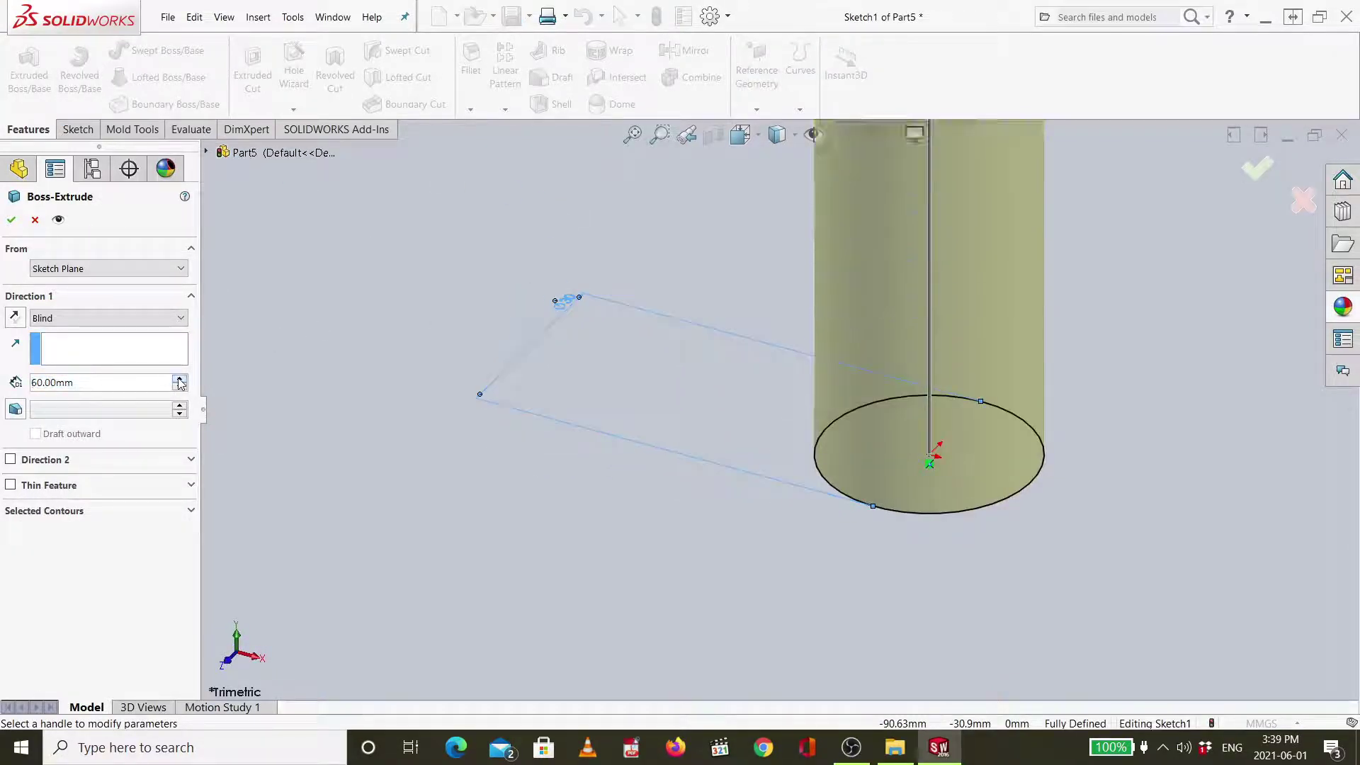
key(f)
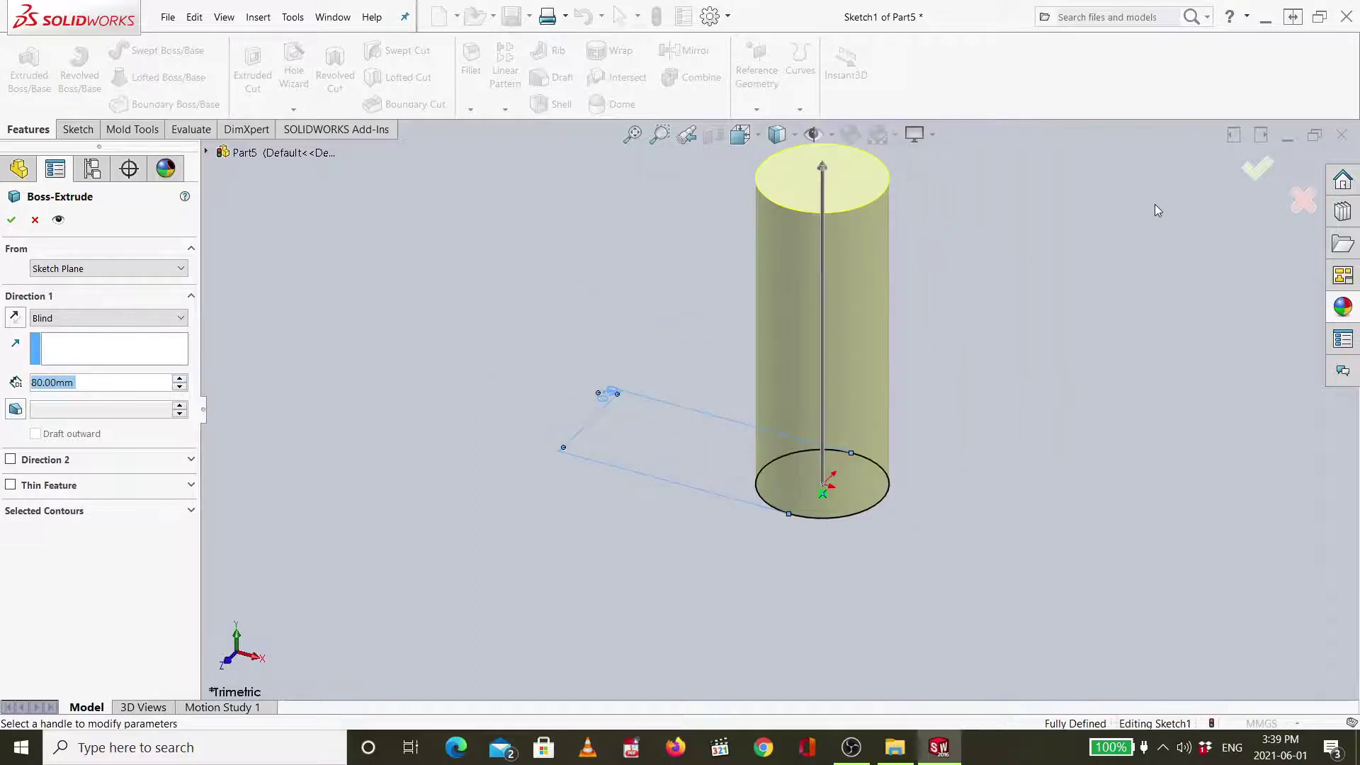
click(1257, 168)
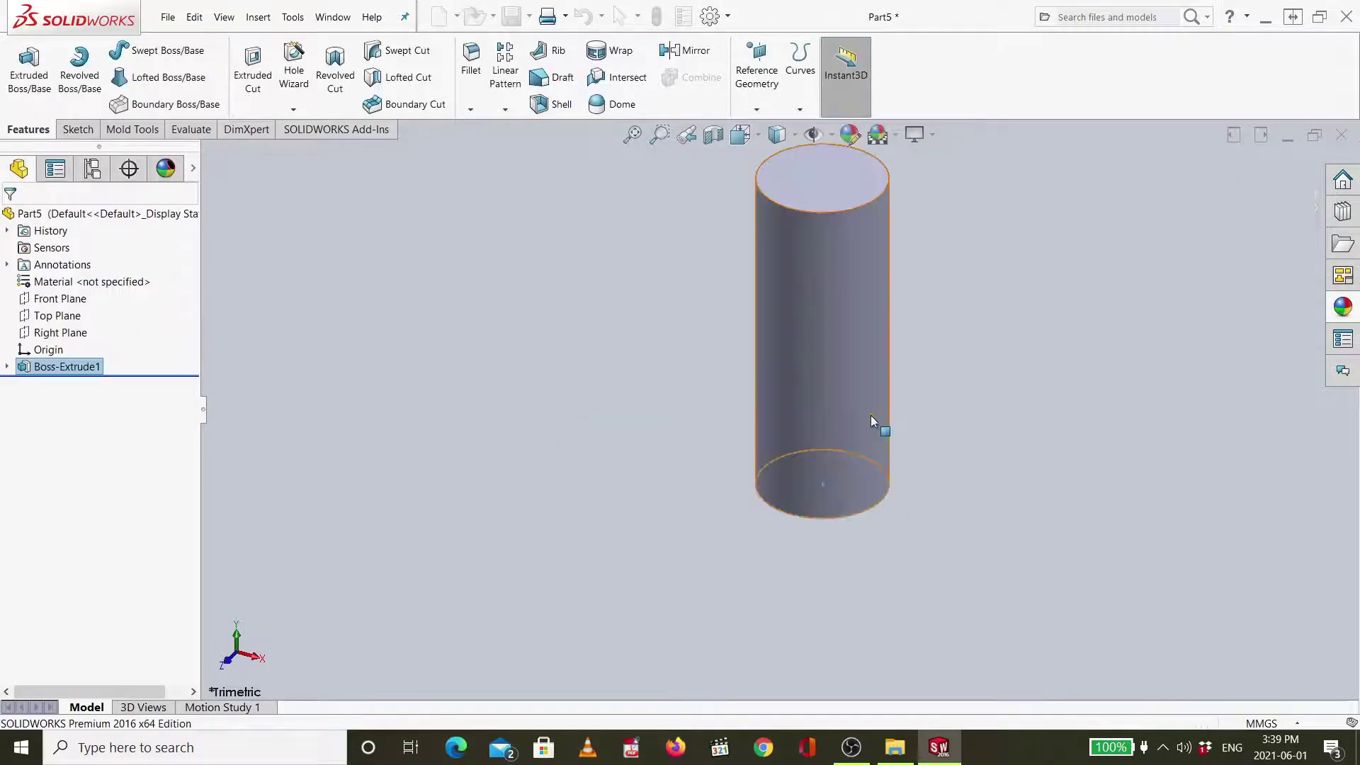
Save the cylinder as Part12-2 in the same folder as the first part and close it.
key(ctrl+s)
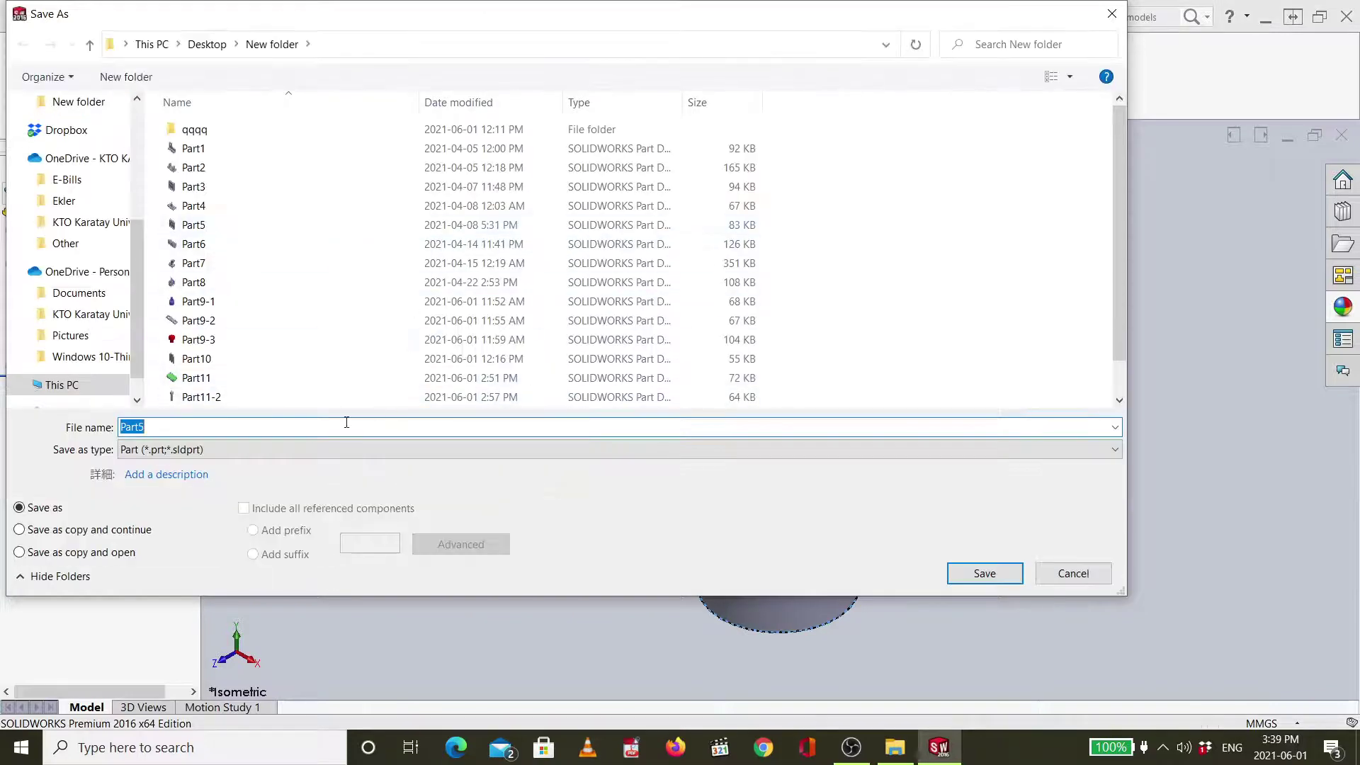
scroll(336, 396, down, 1)
click(334, 396)
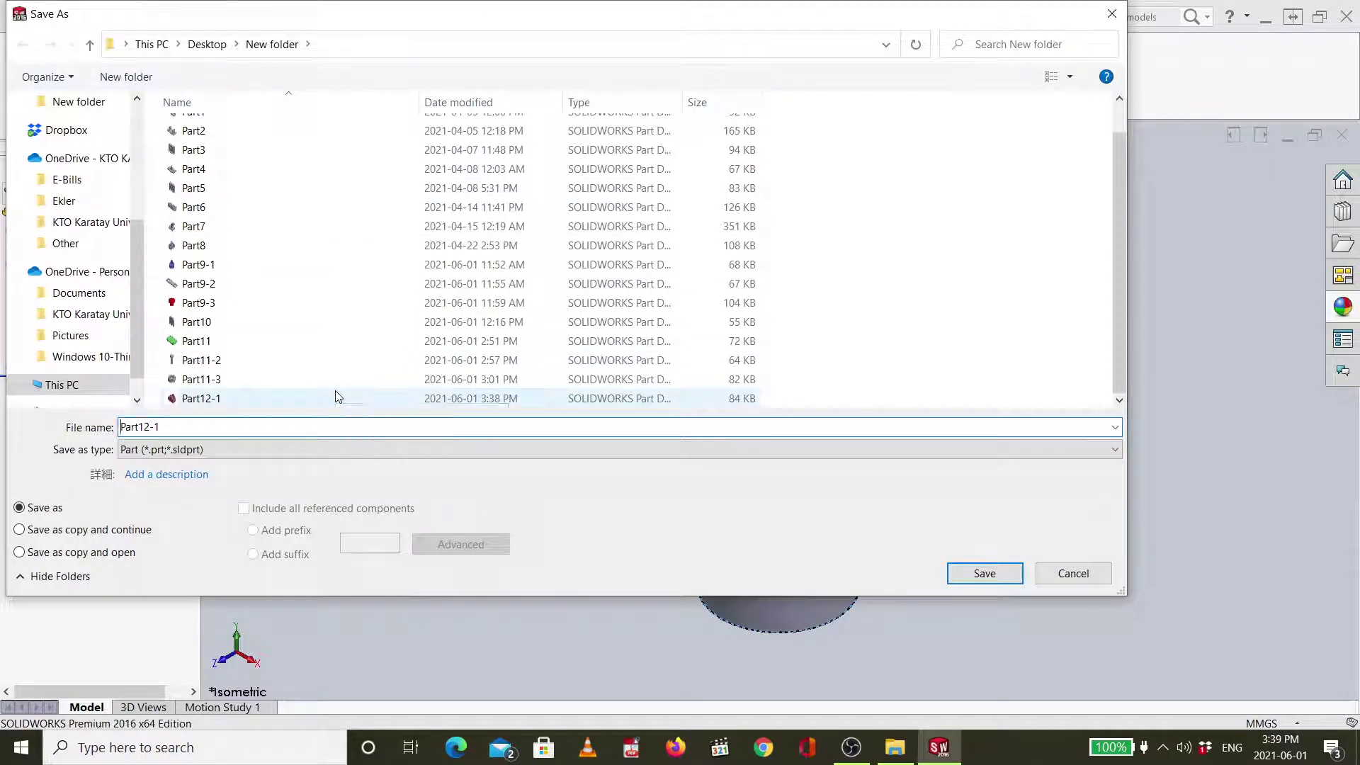
click(324, 430)
key(BackSpace)
text(1)
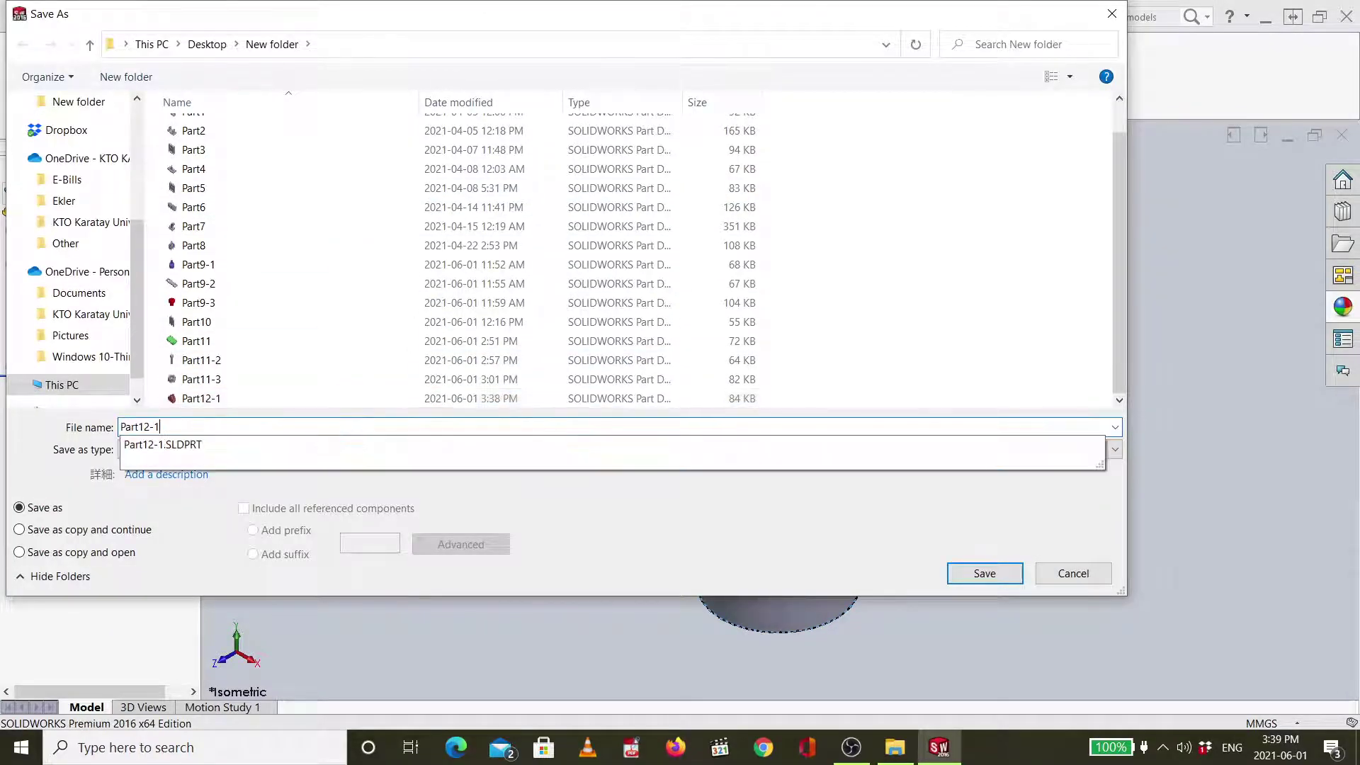
text(-2)
key(BackSpace)
key(BackSpace)
text(2)
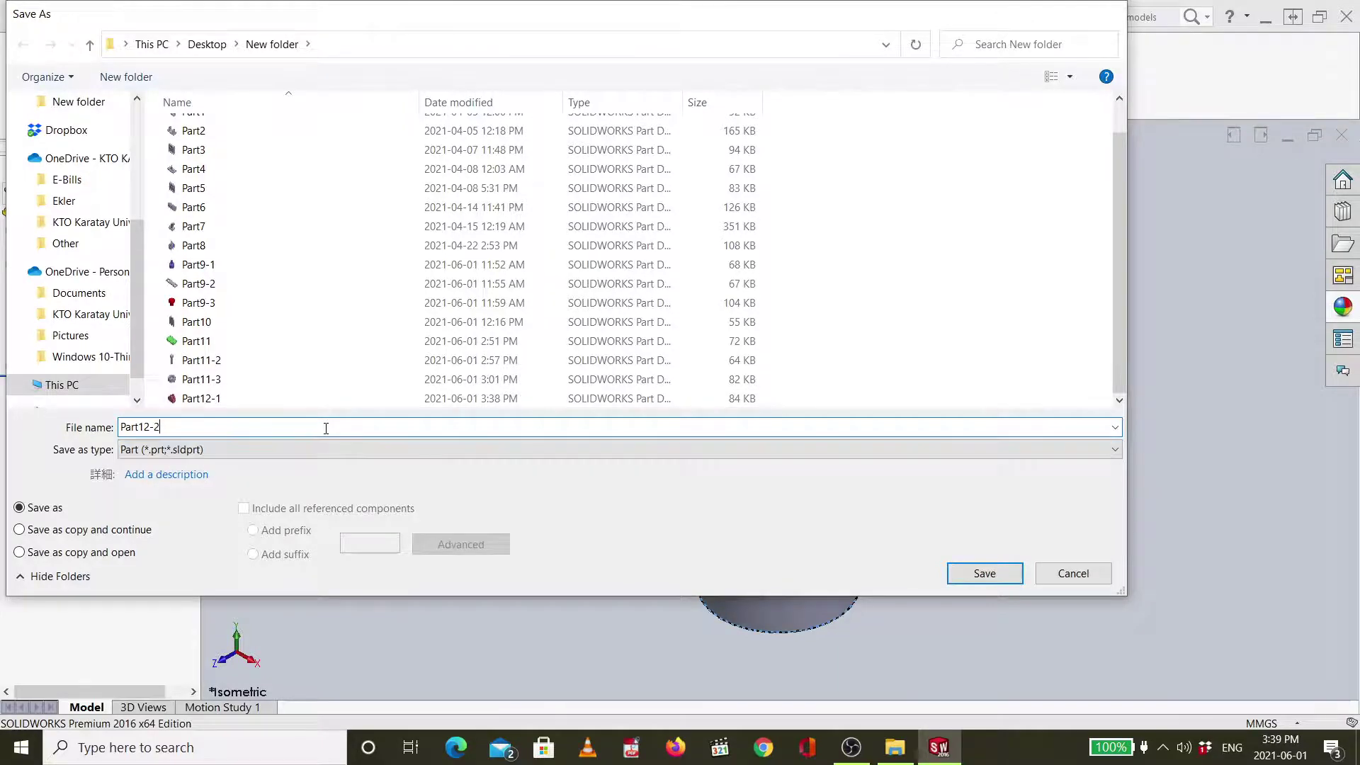
key(Return)
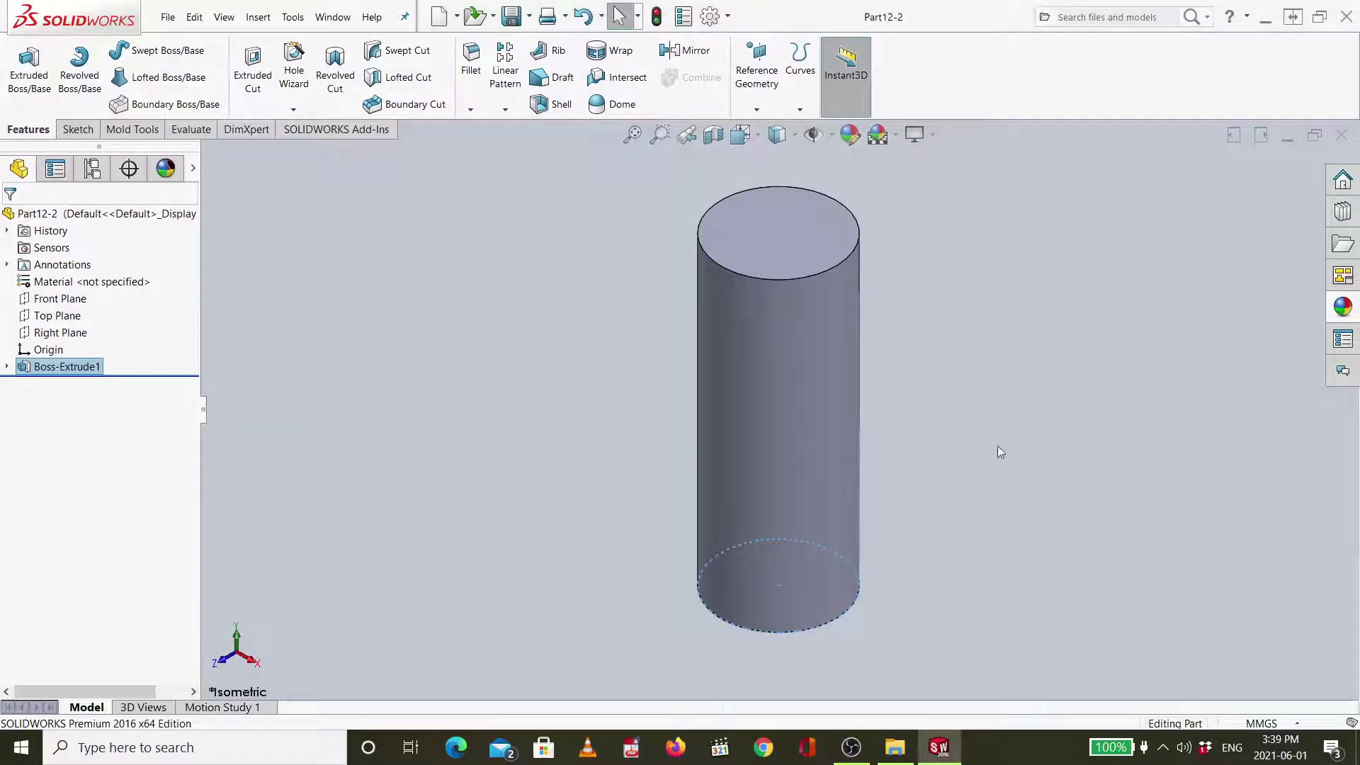
click(1342, 136)
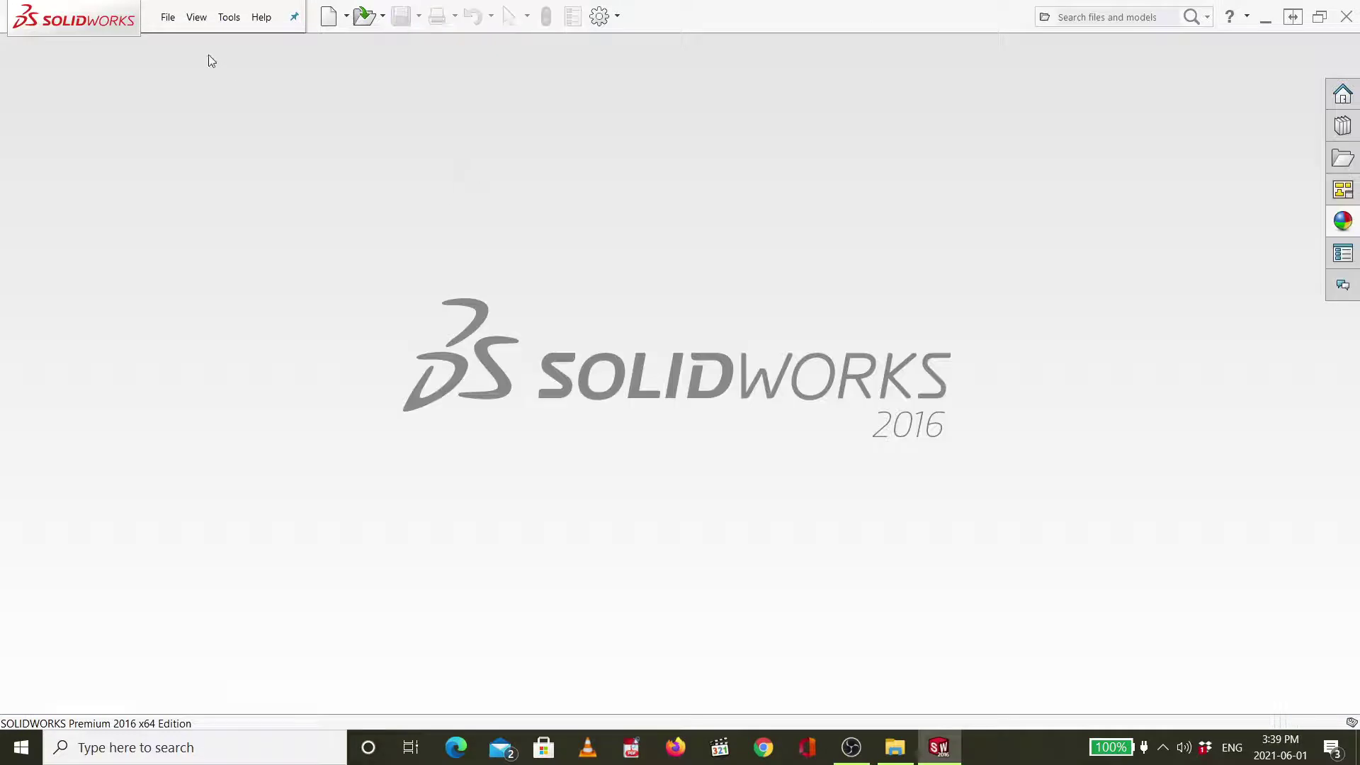
Create another new part document for the next component.
click(168, 18)
click(179, 44)
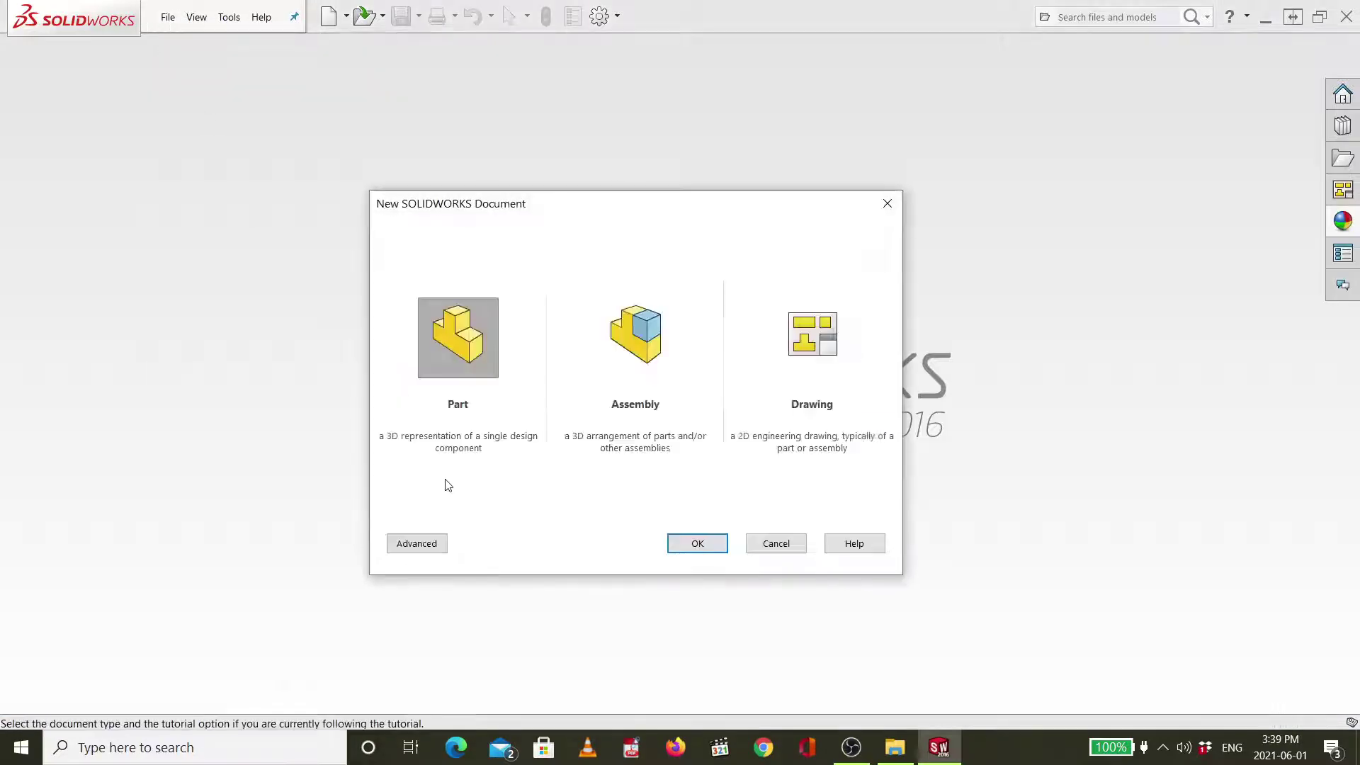
double_click(470, 370)
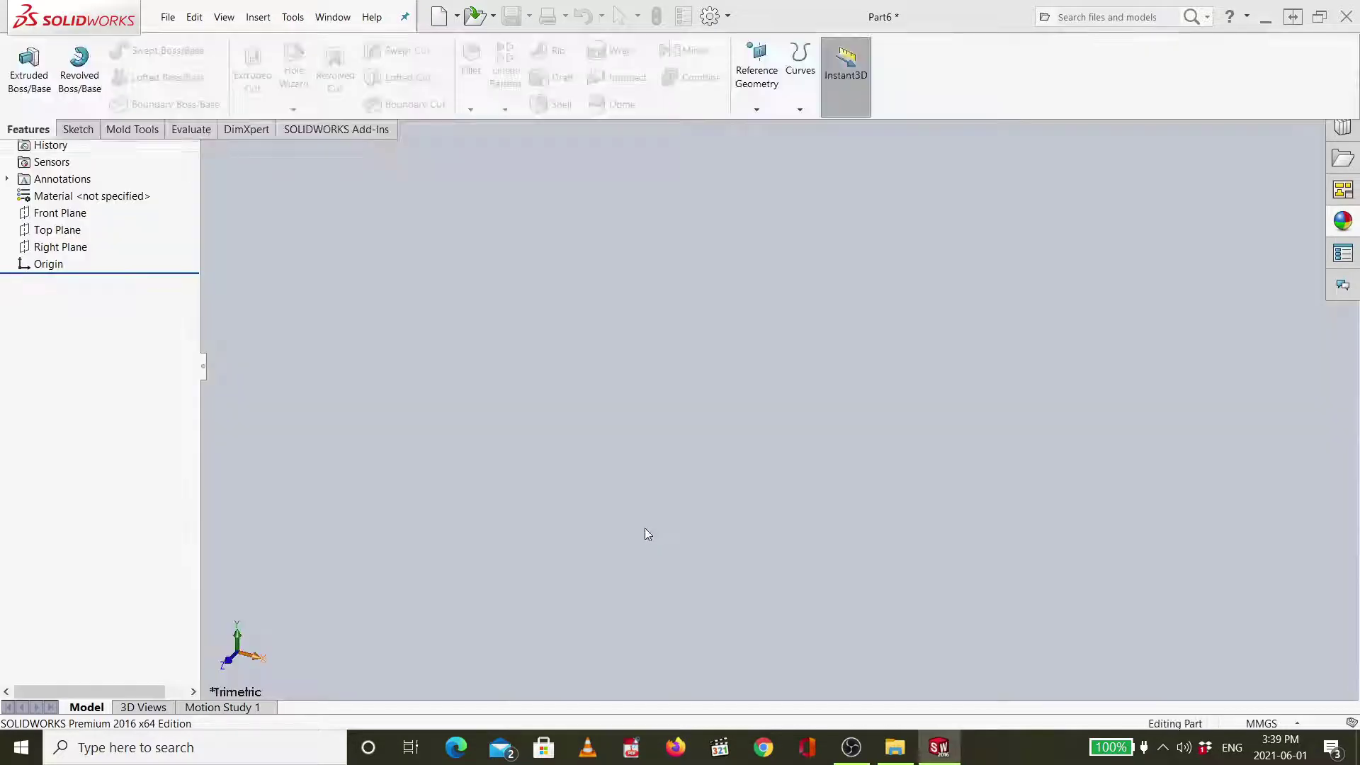
Sketch a center rectangle about 211 by 73 mm on the Top Plane, centered on the origin.
click(64, 316)
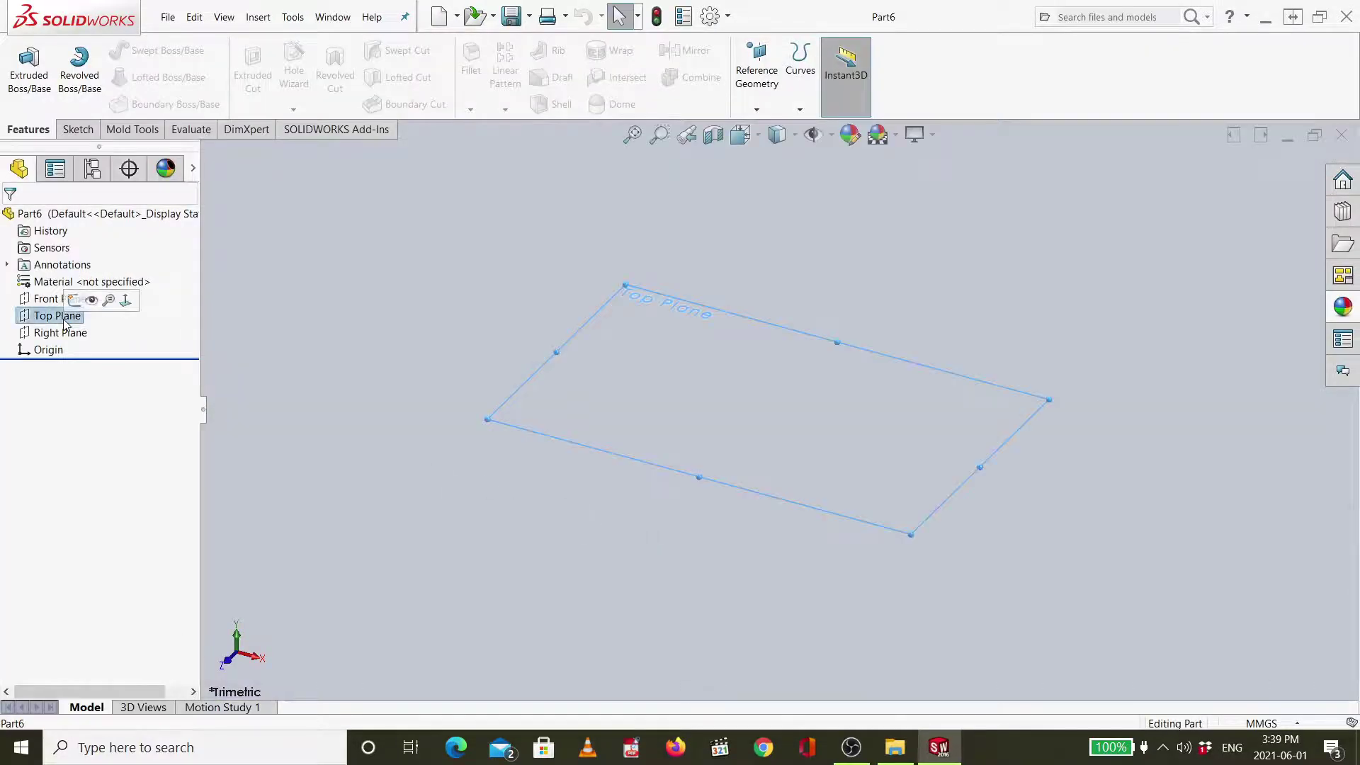
click(74, 300)
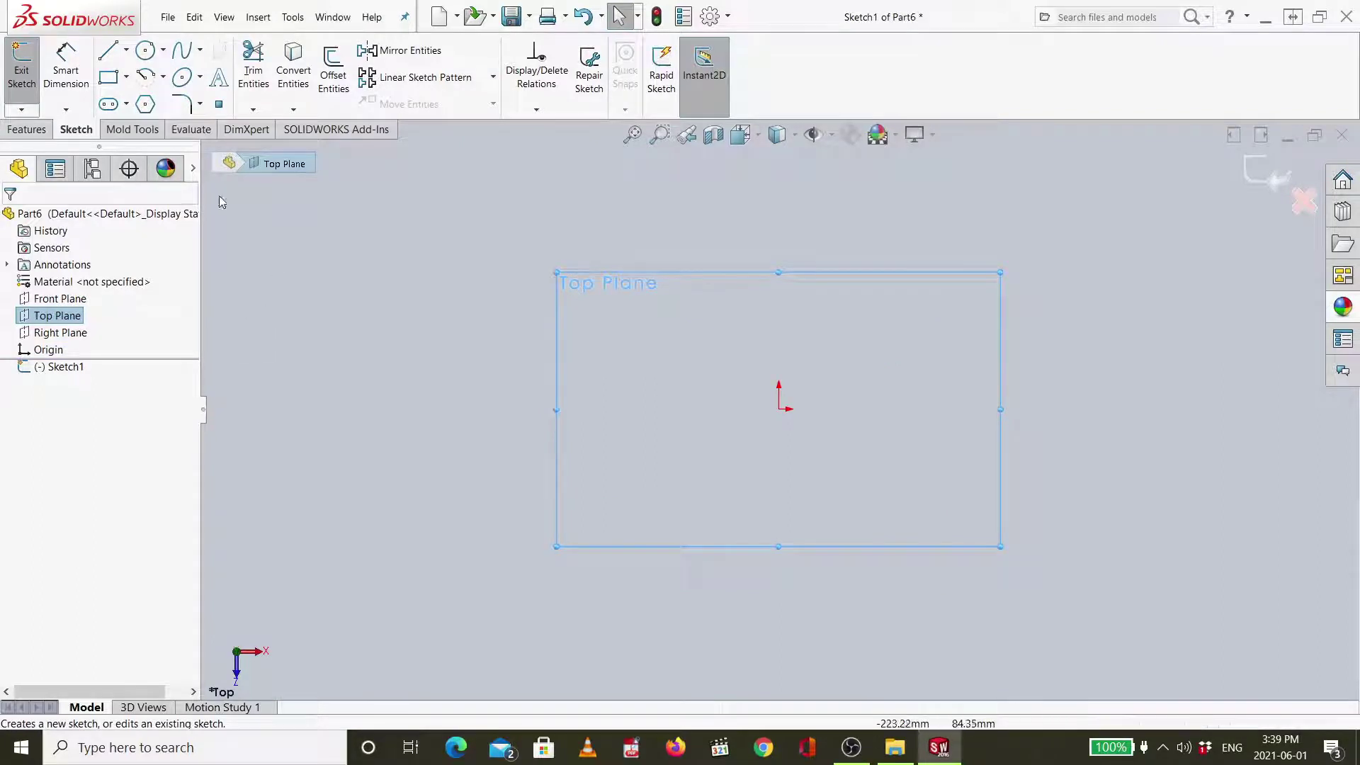
click(127, 78)
click(131, 118)
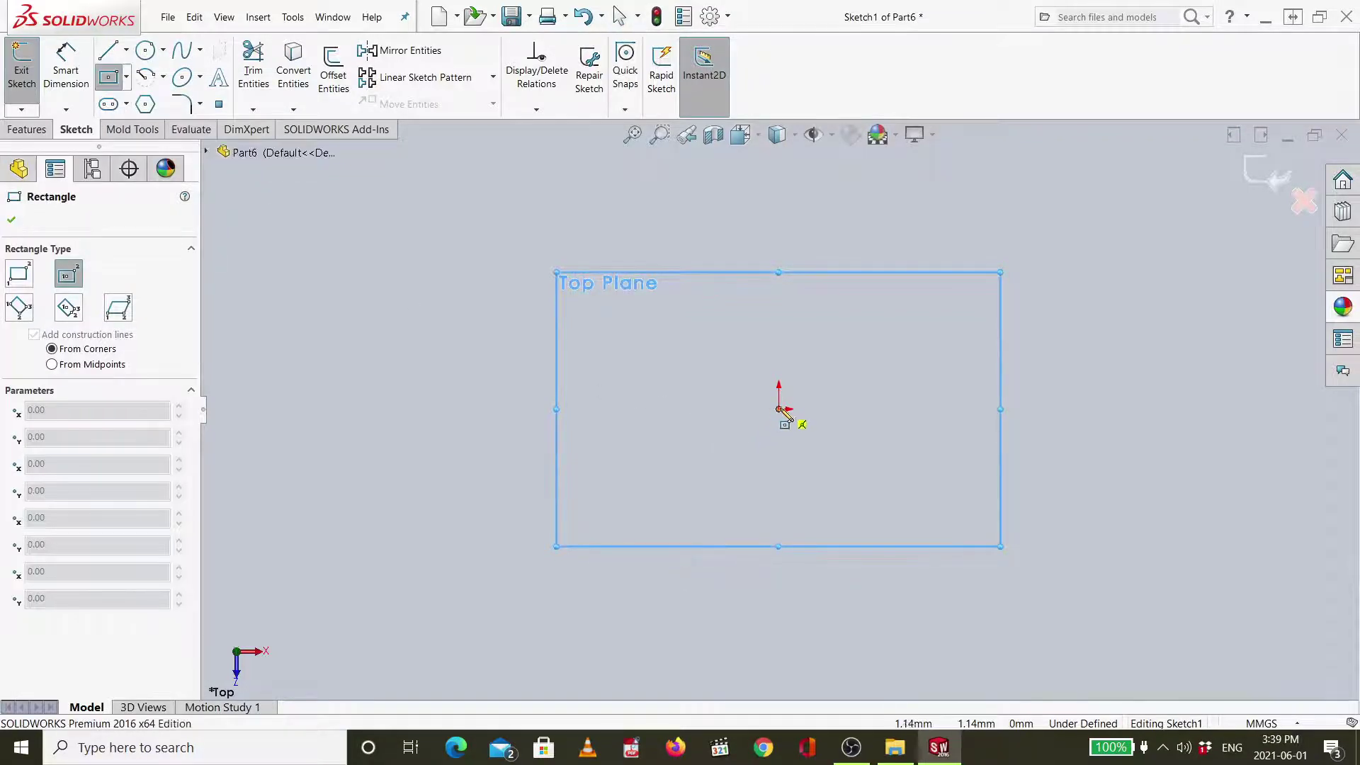
click(781, 410)
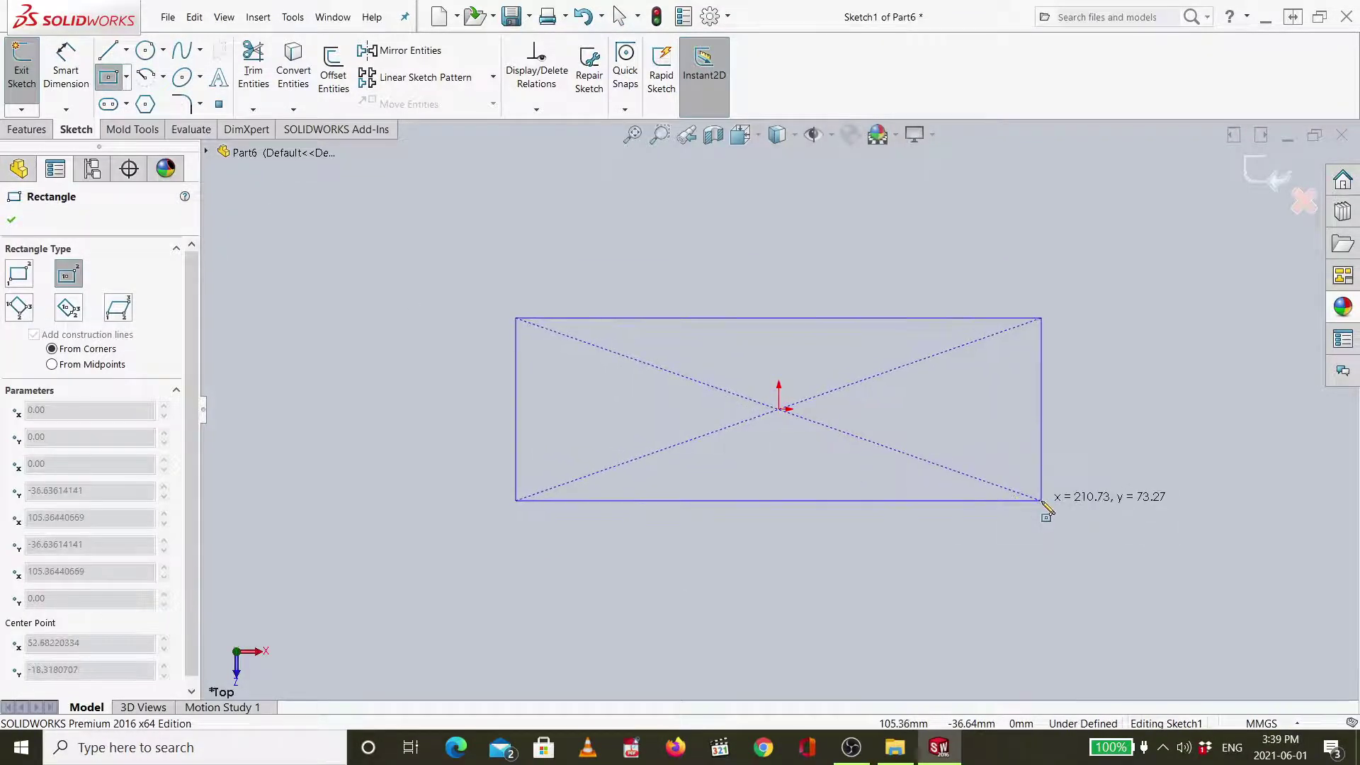
click(1041, 500)
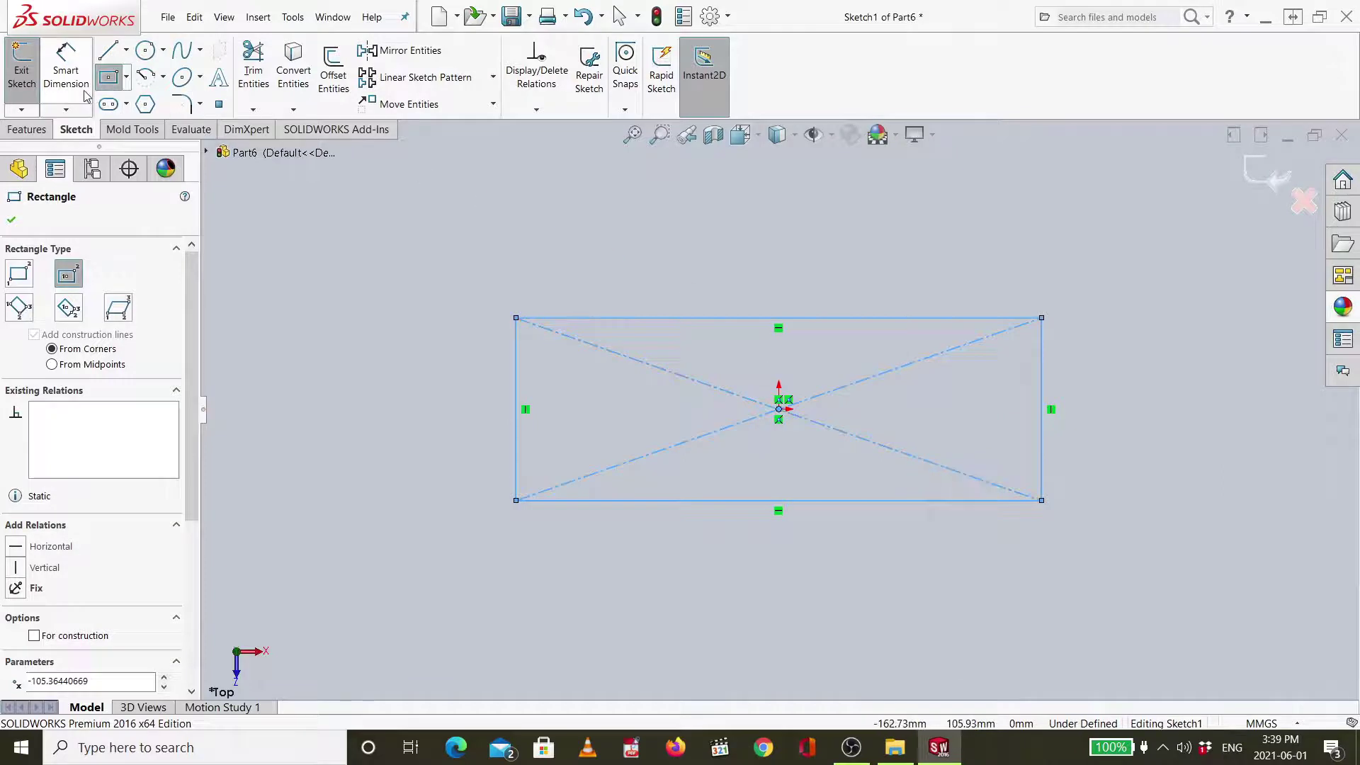
Dimension the rectangle to 80 mm long and 50 mm high with Smart Dimension.
click(68, 70)
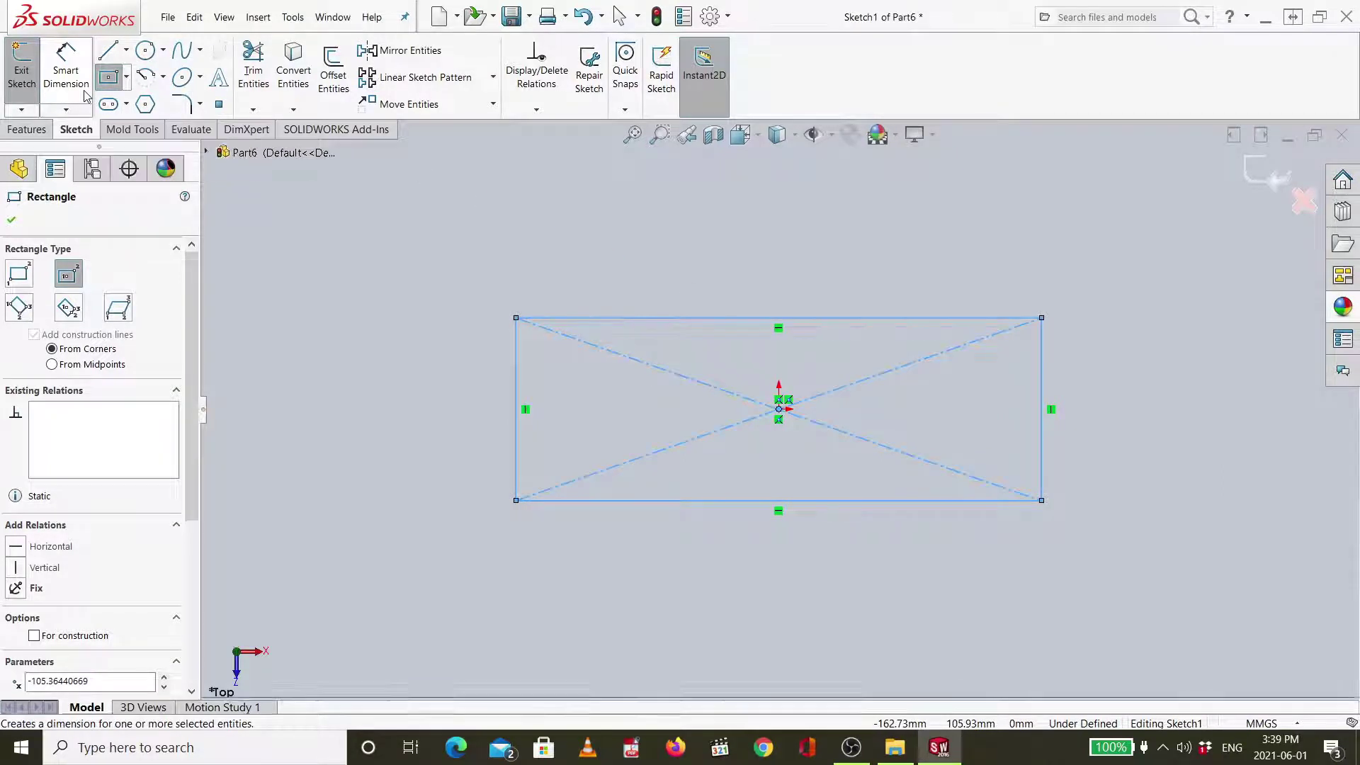
click(595, 305)
click(595, 302)
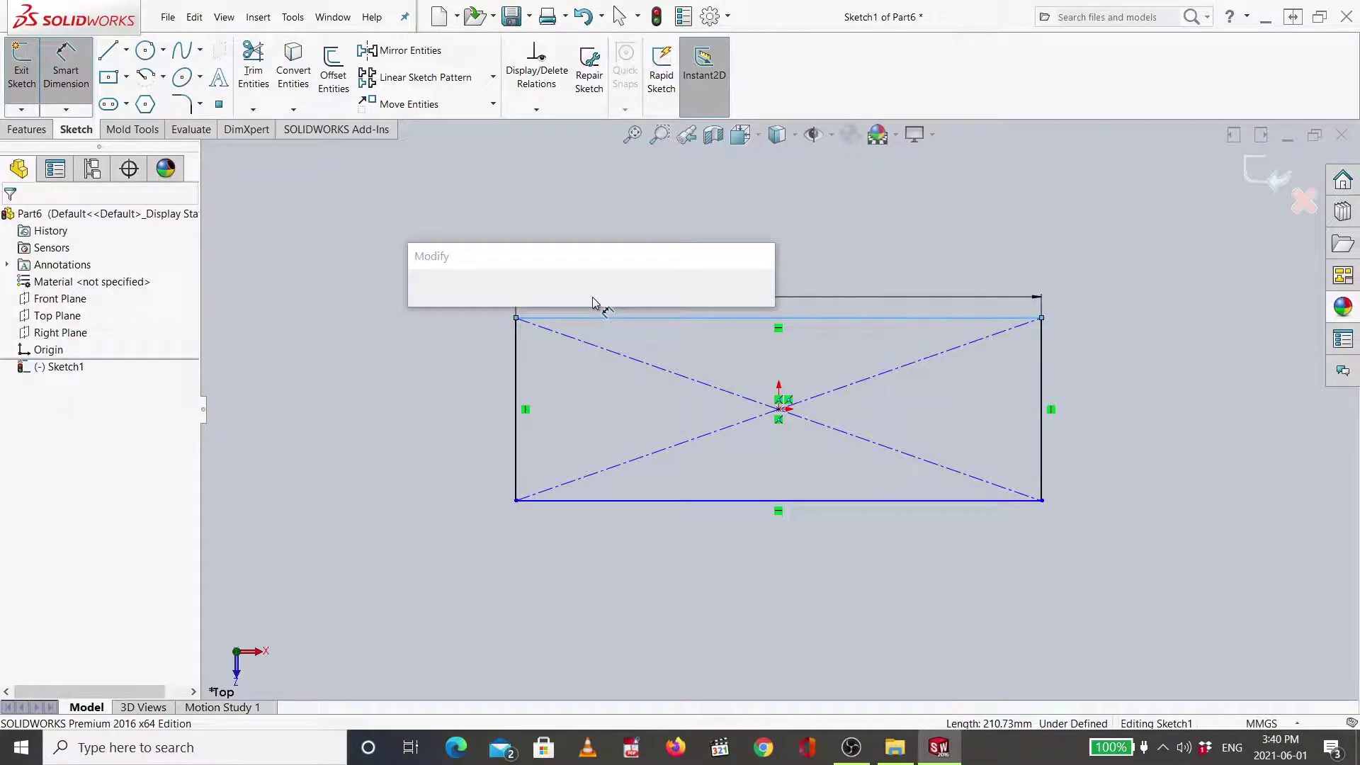
text(80)
key(Return)
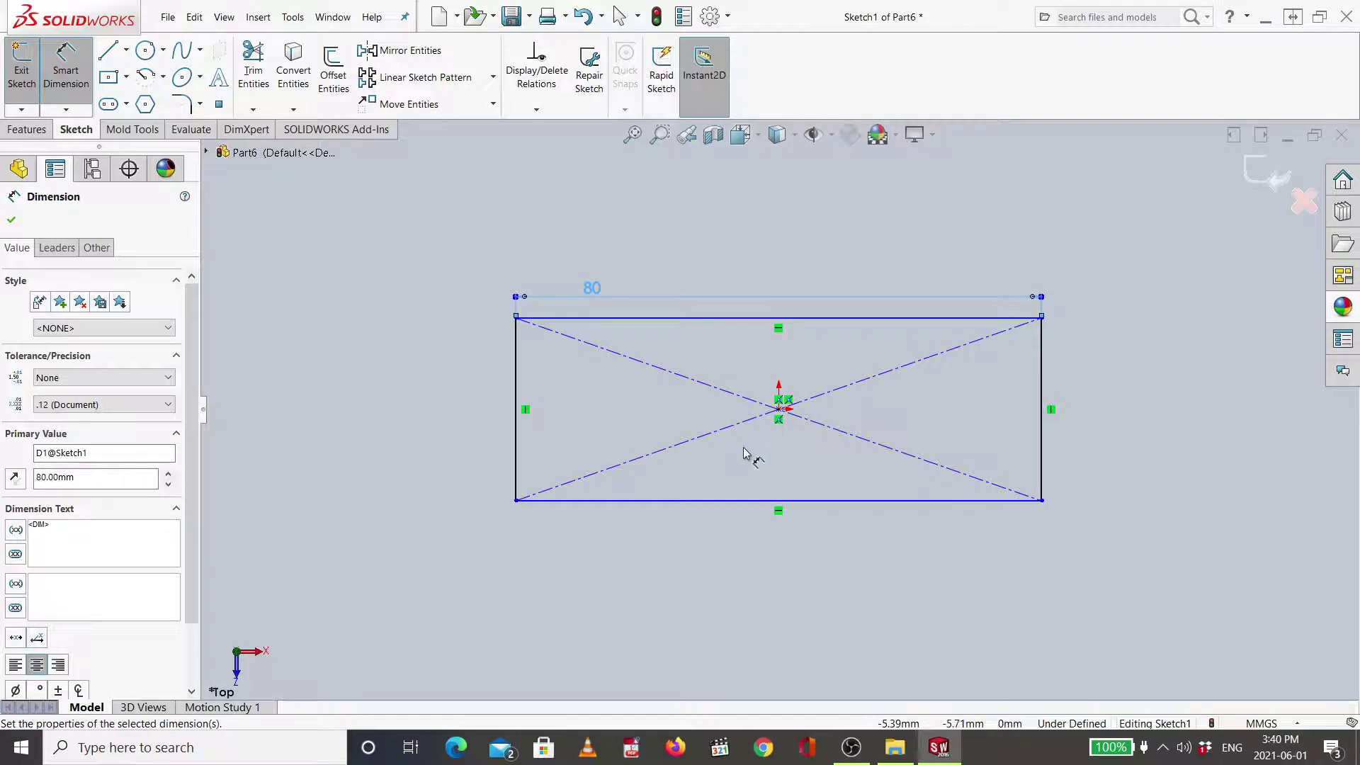
click(1042, 462)
click(1042, 462)
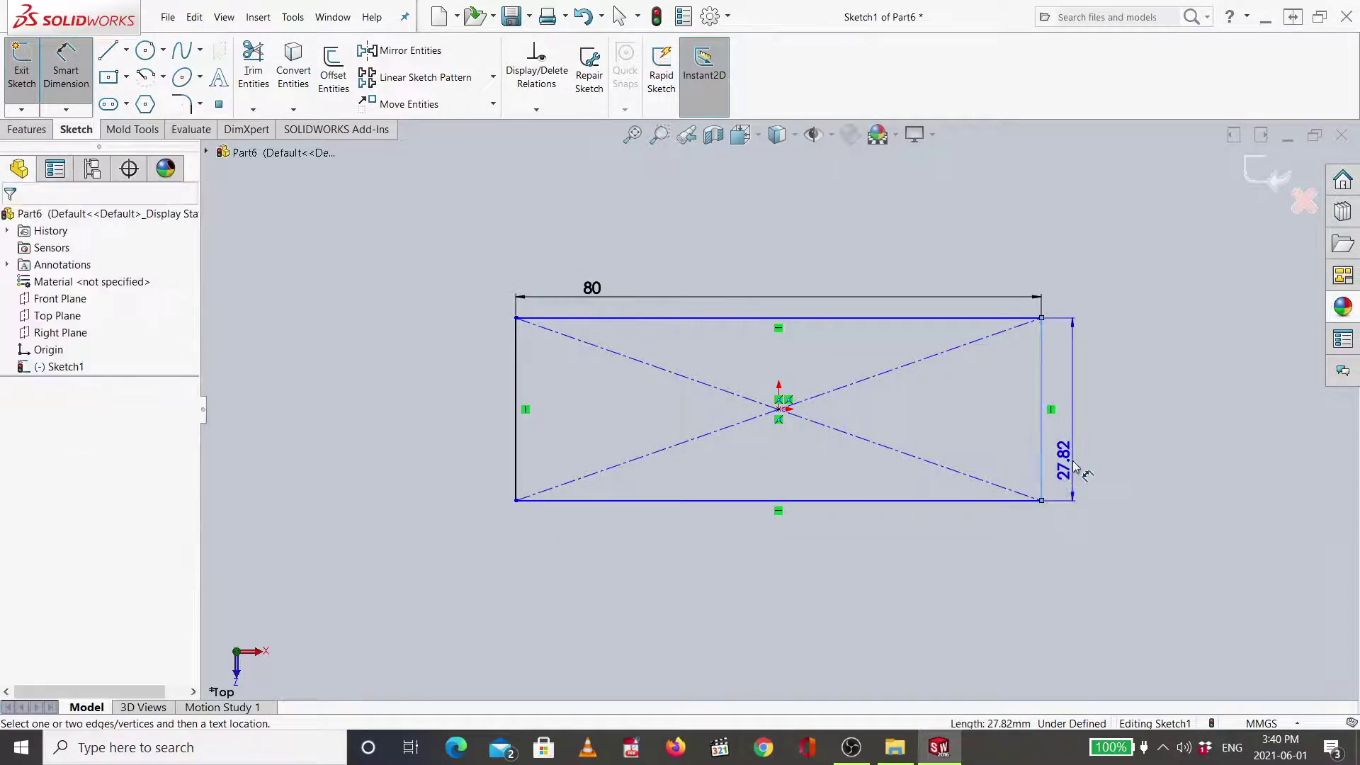
click(1072, 466)
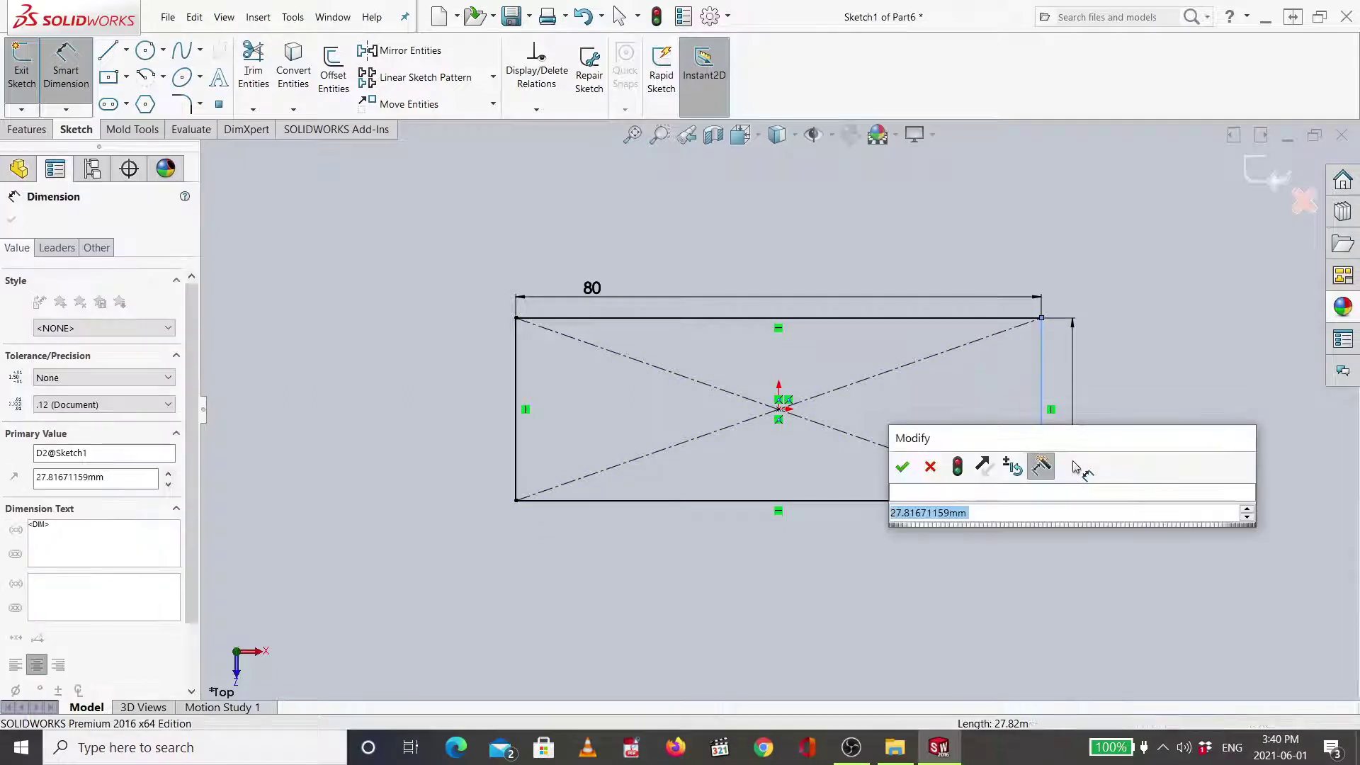
text(50)
key(Return)
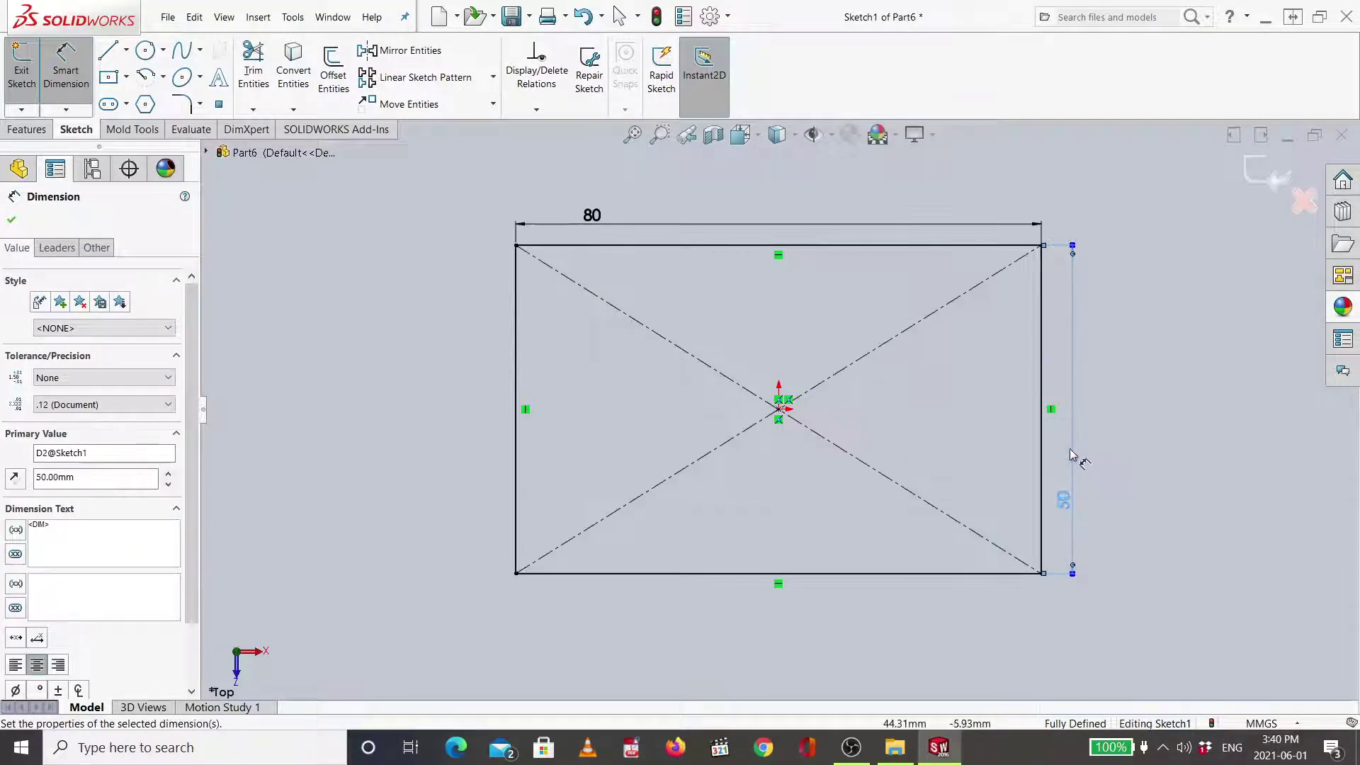
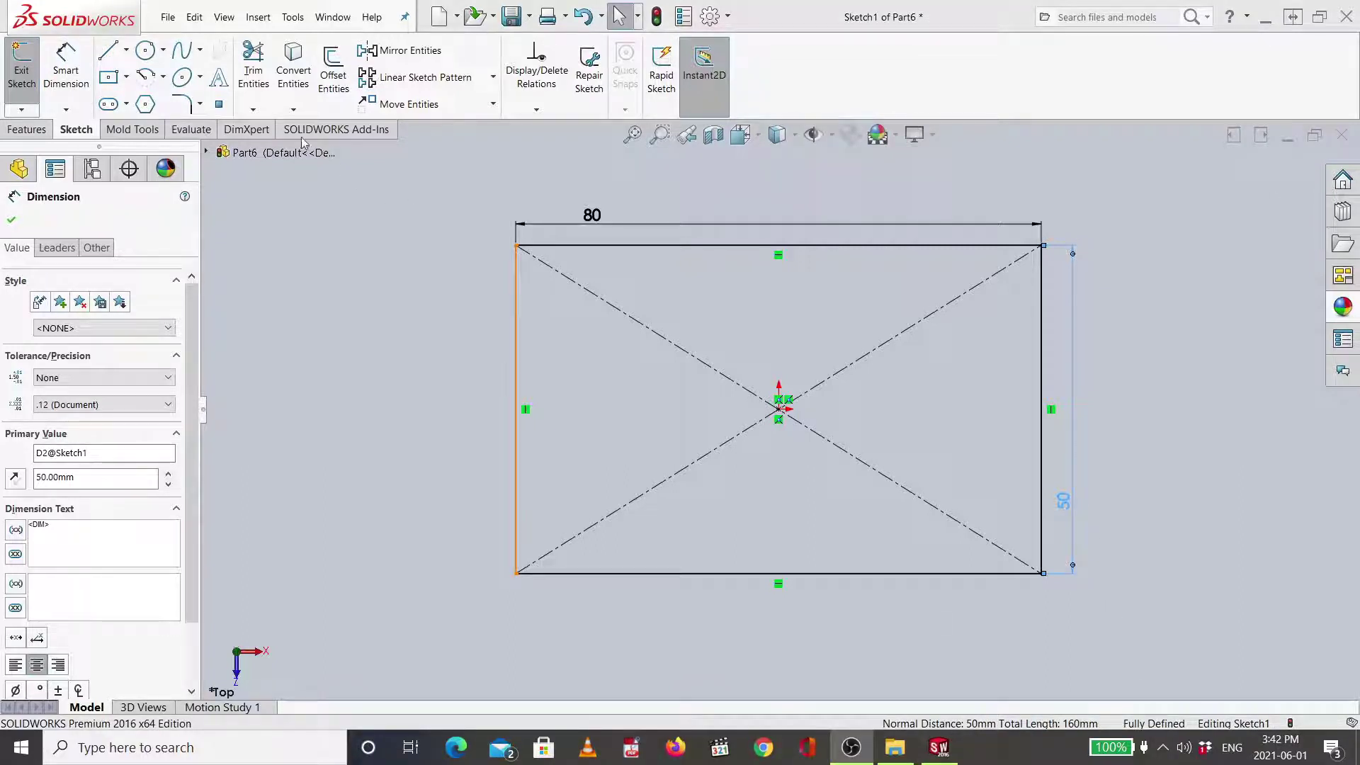
click(146, 78)
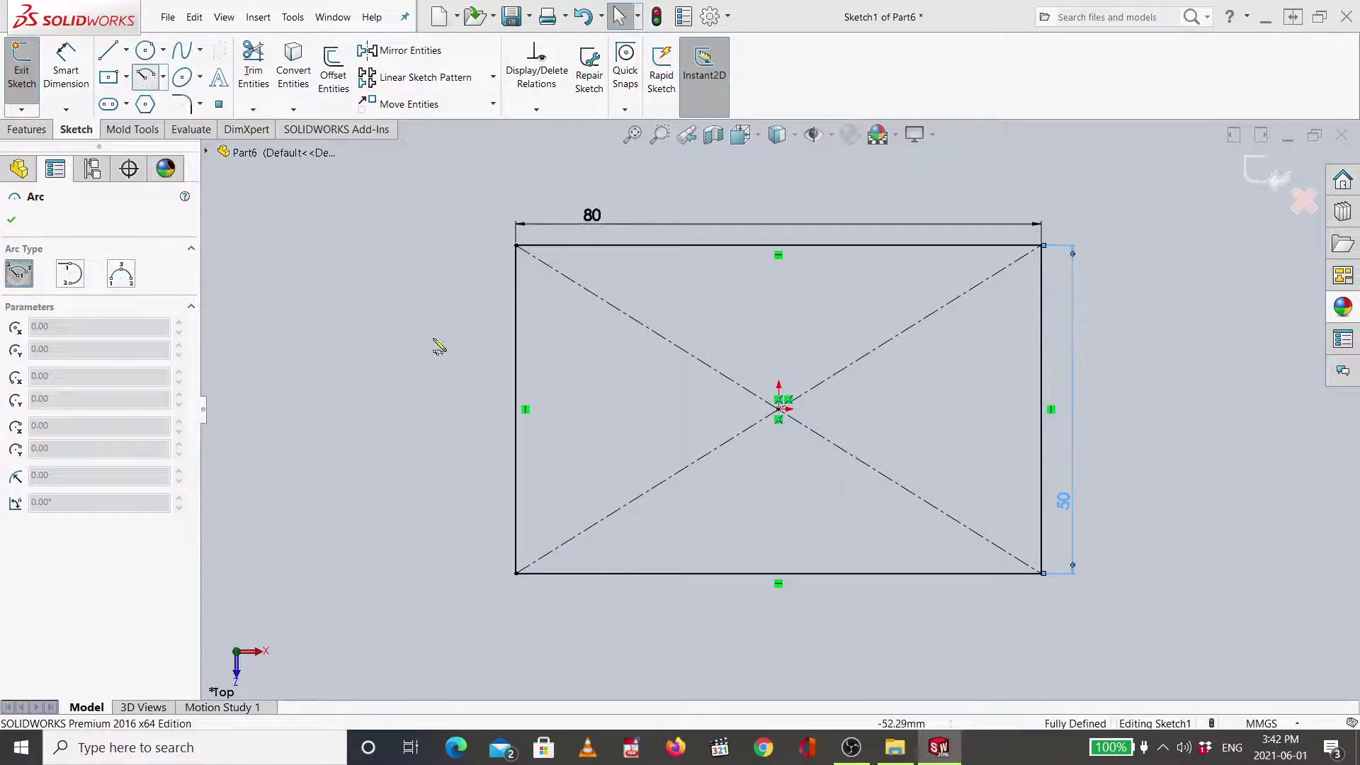
click(778, 409)
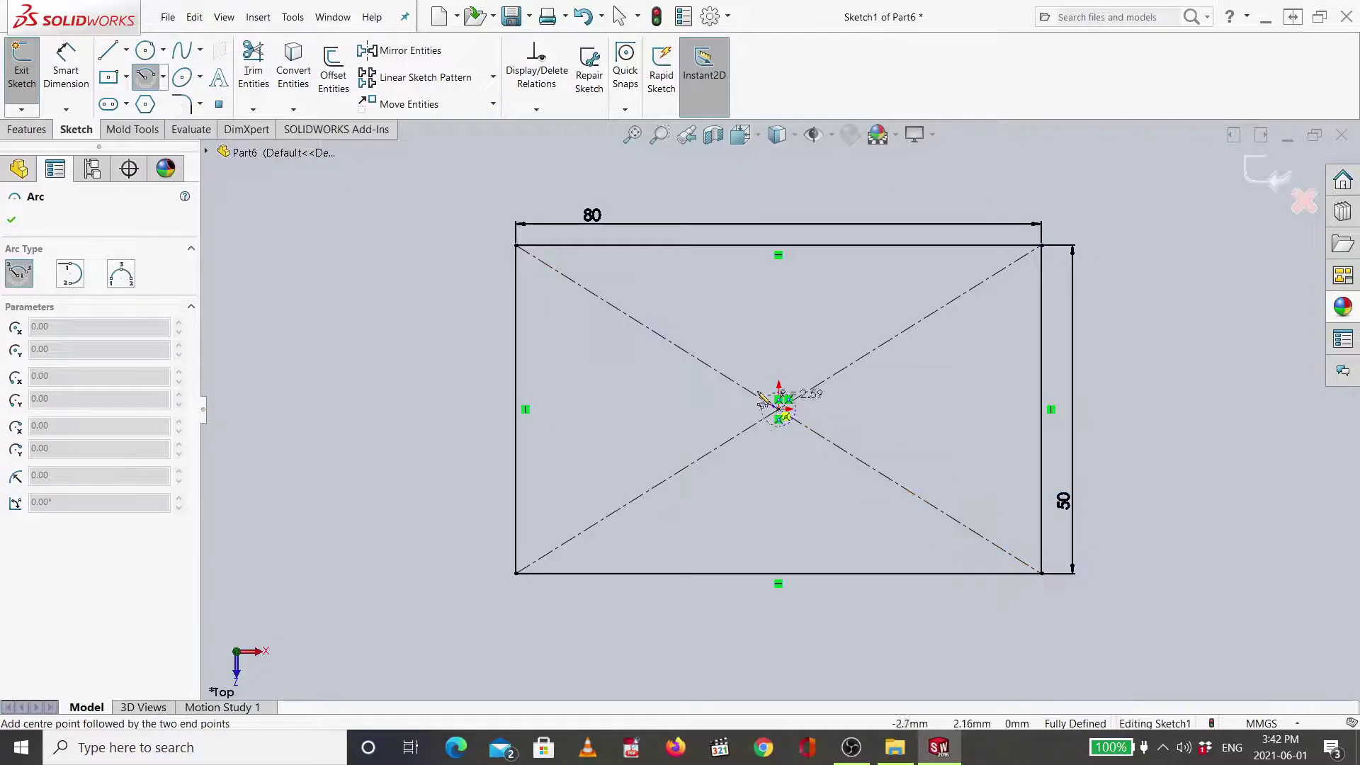
click(515, 246)
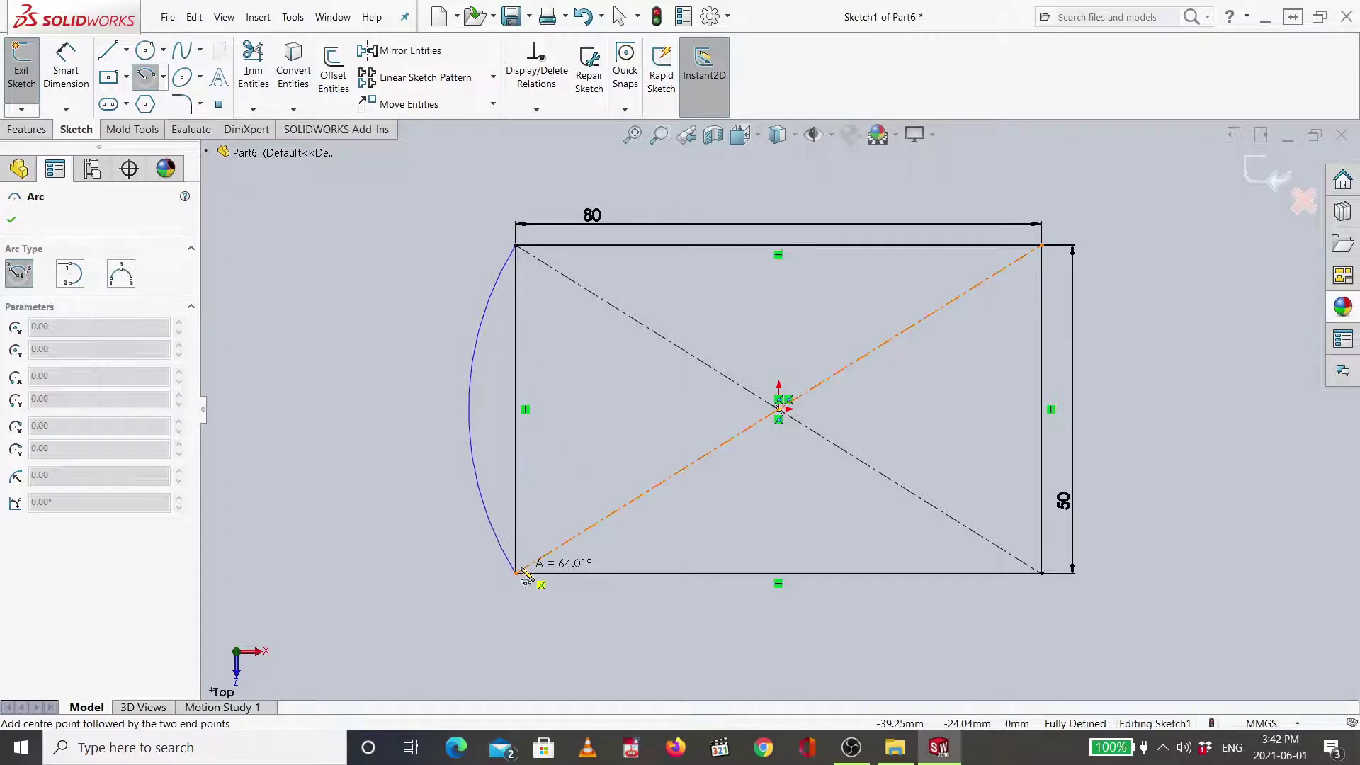
key(Escape)
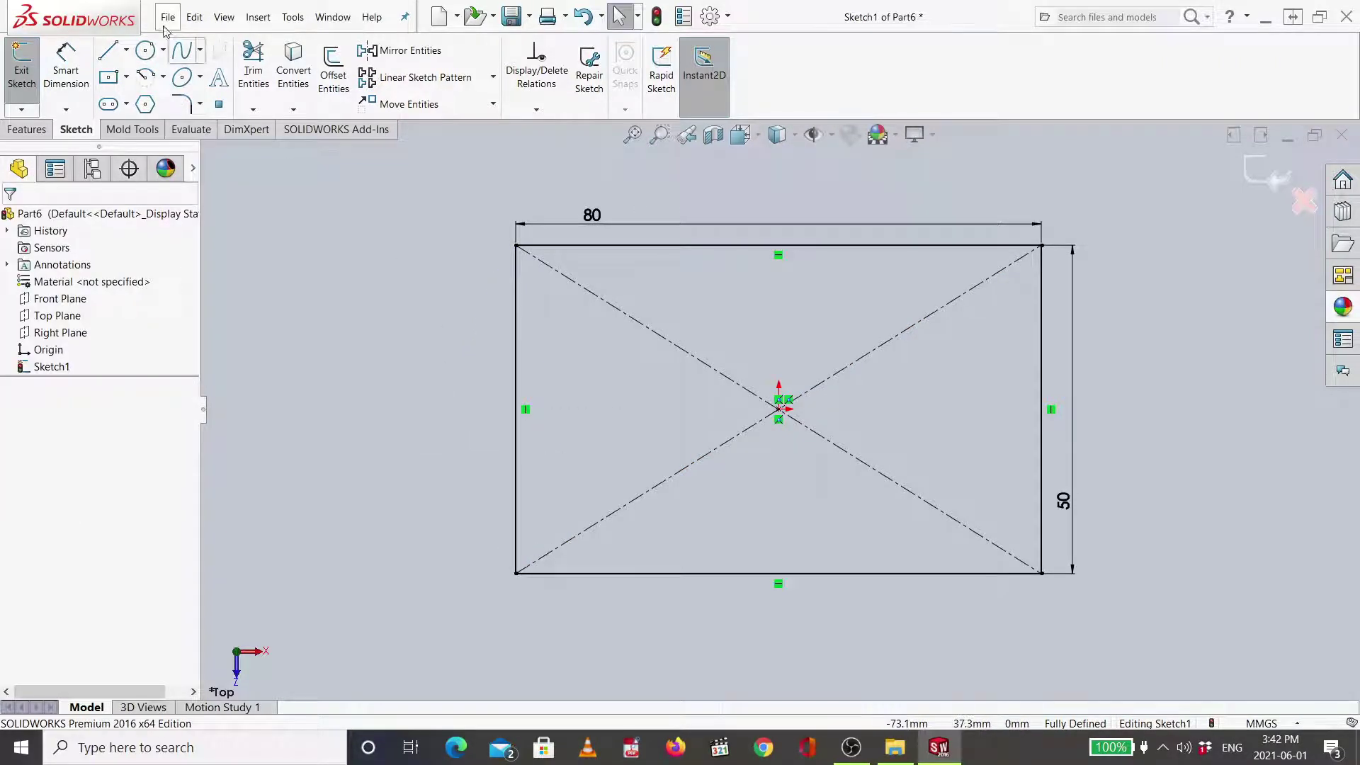
Draw a 25 mm radius circle at the midpoint of each short side of the rectangle, passing through its corners.
click(148, 57)
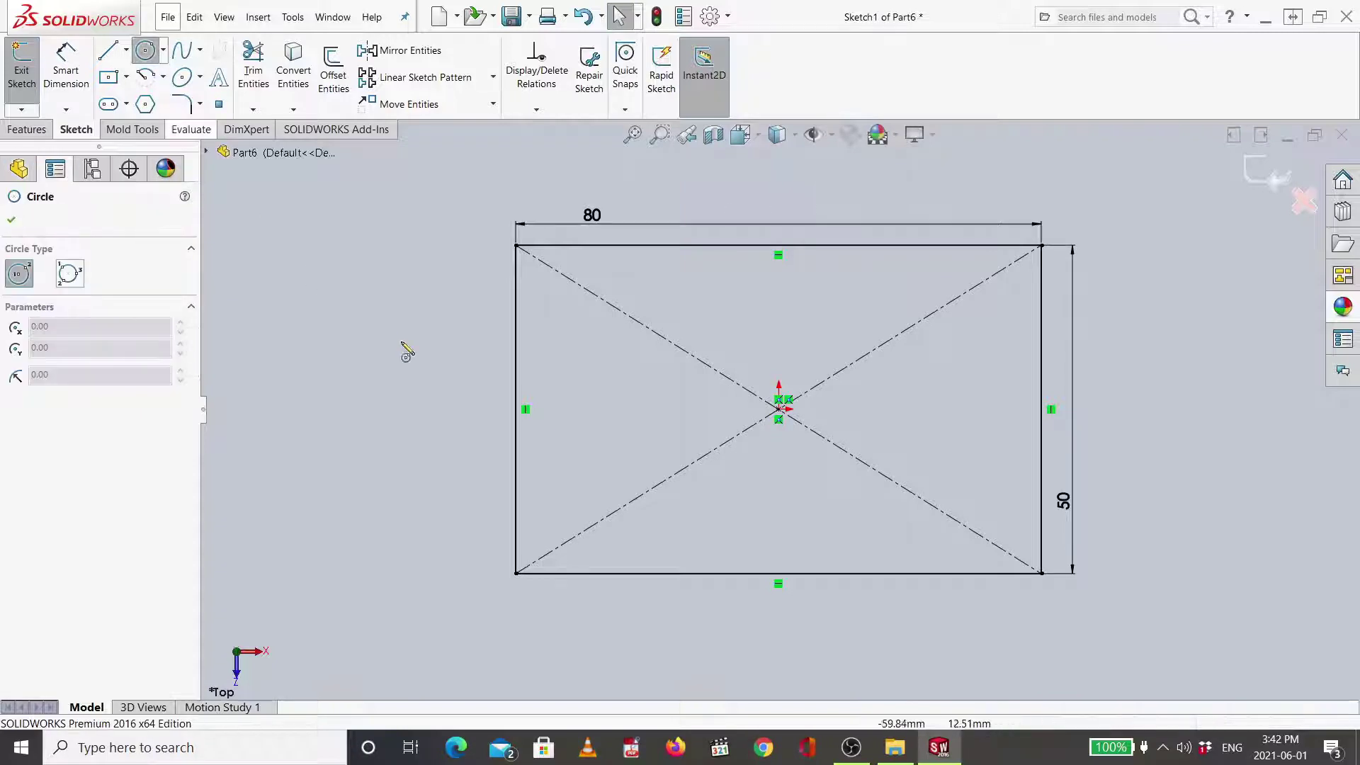
click(516, 408)
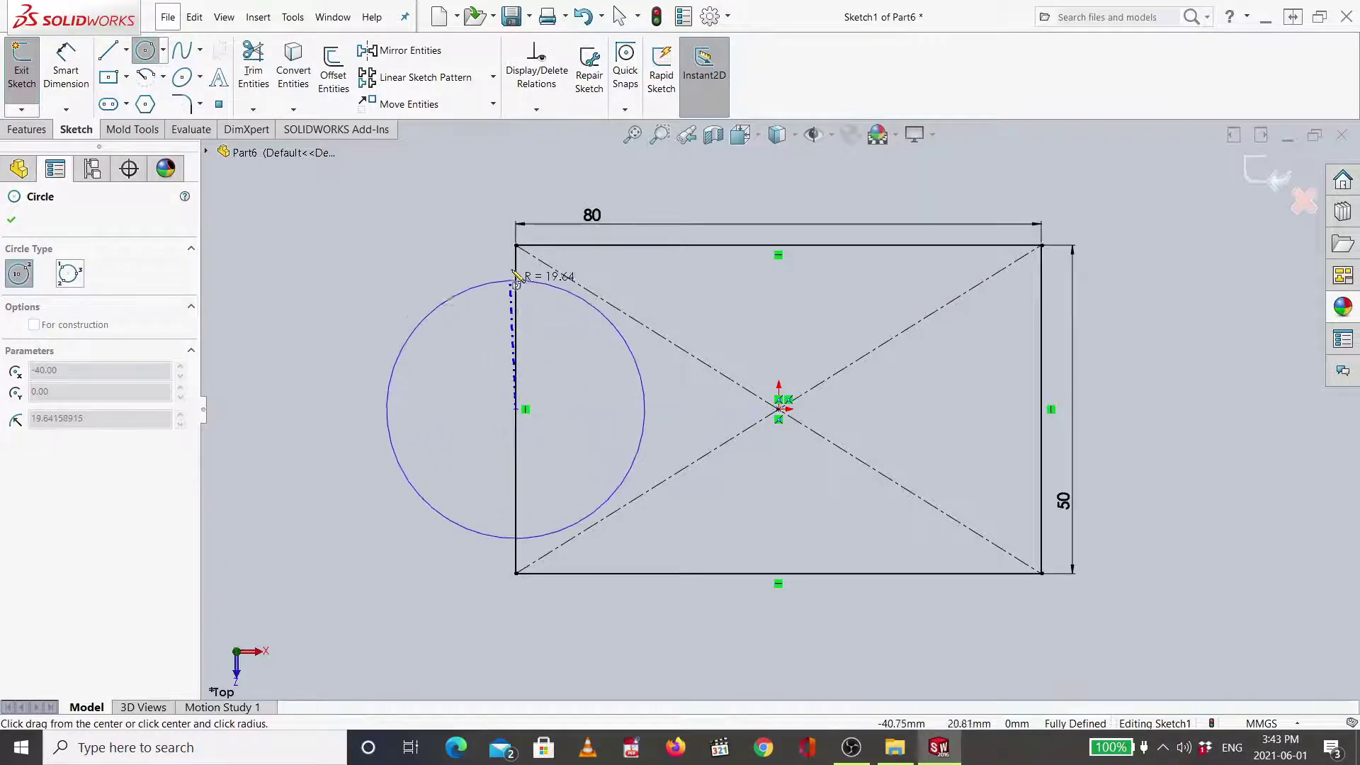
click(516, 246)
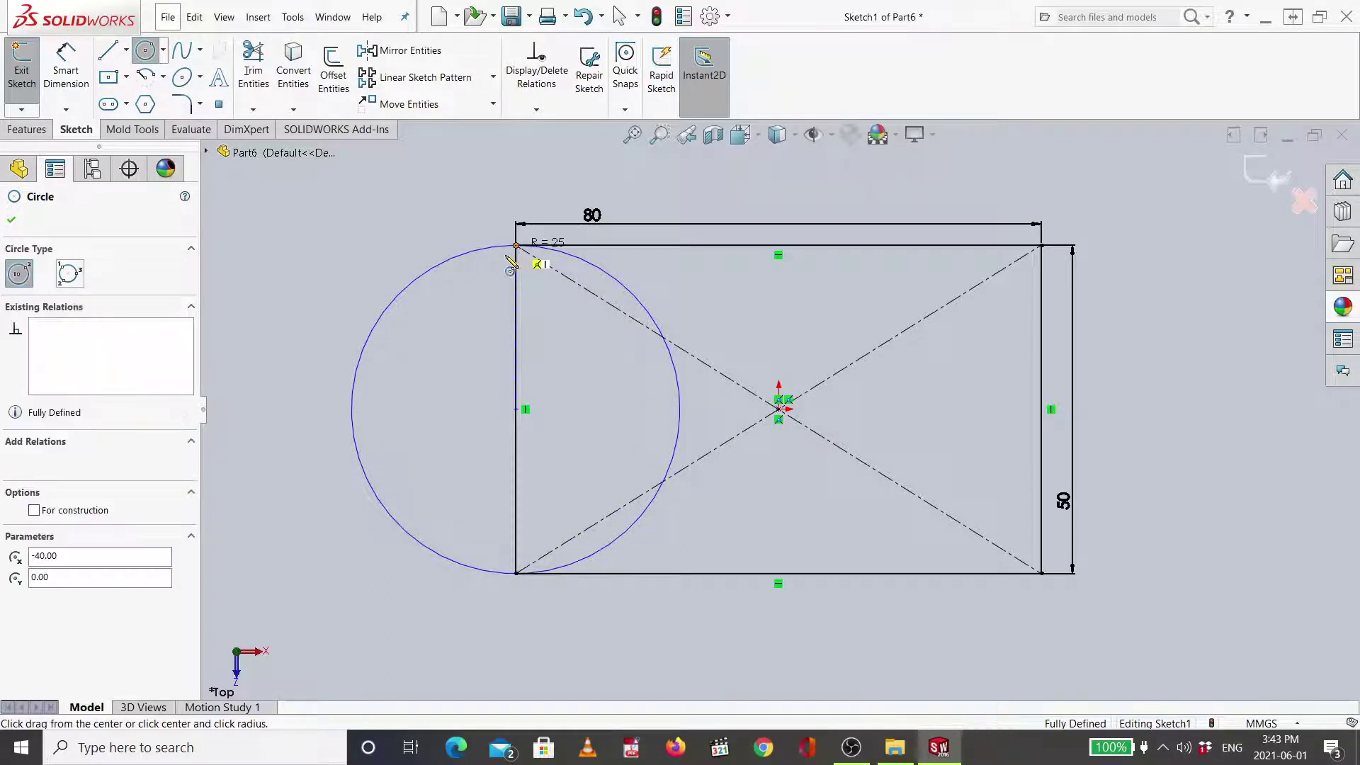
click(1041, 410)
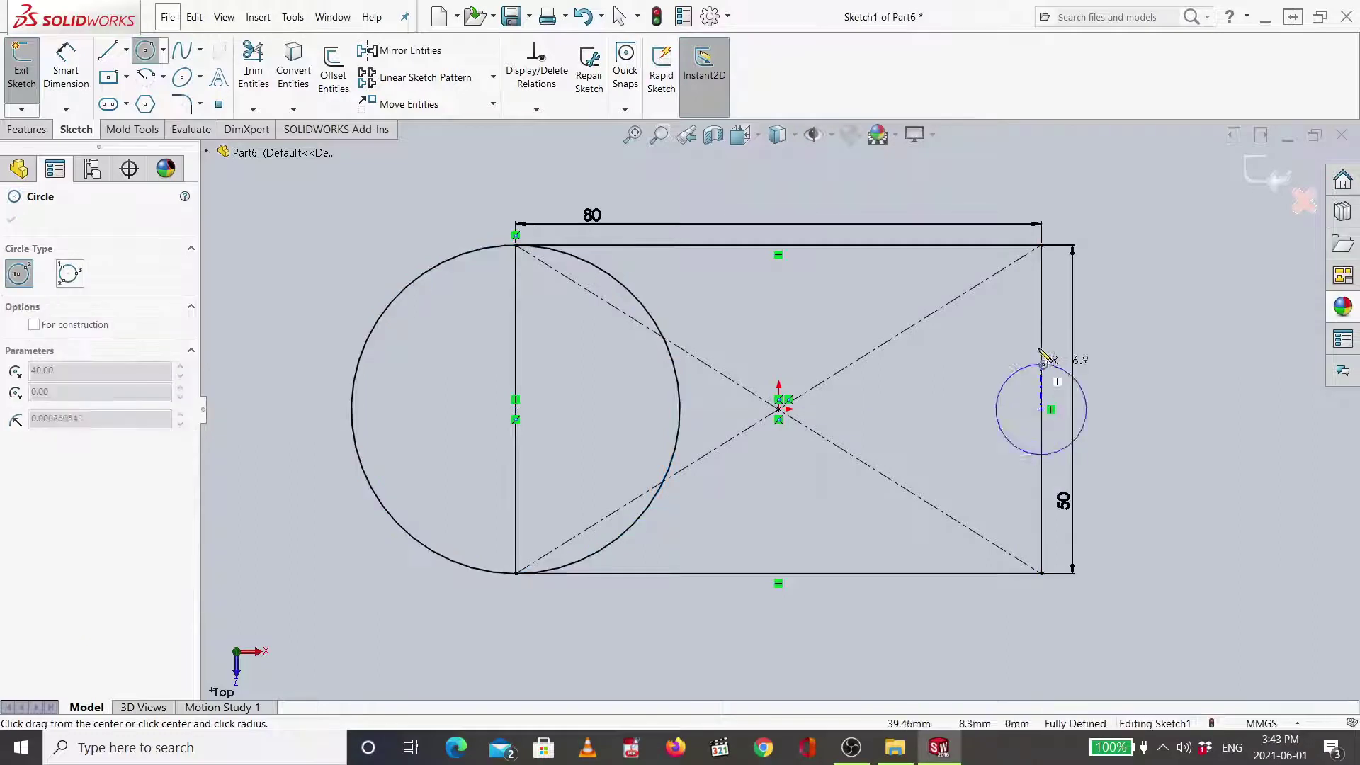
click(1042, 246)
key(Escape)
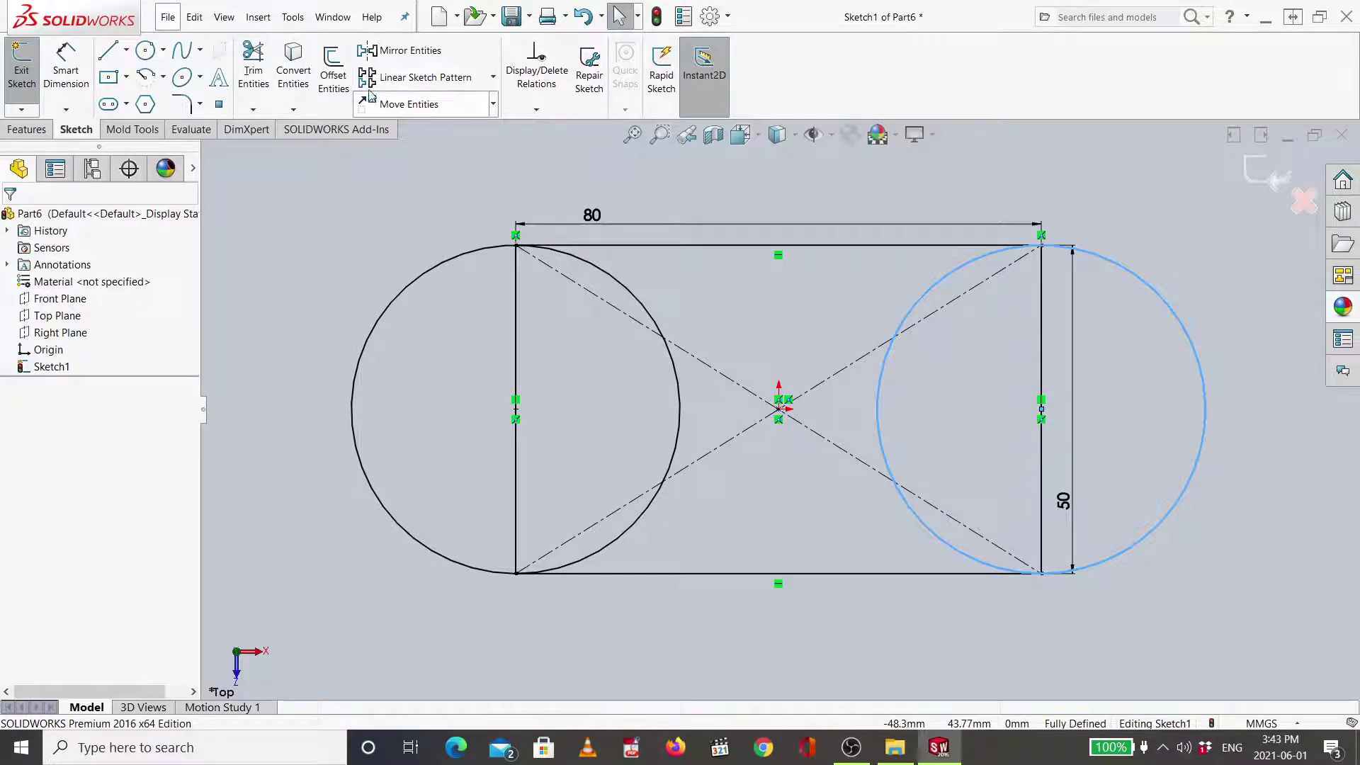
Trim away the inner arcs, short sides and diagonal construction lines to leave a closed slot-shaped outline.
click(253, 69)
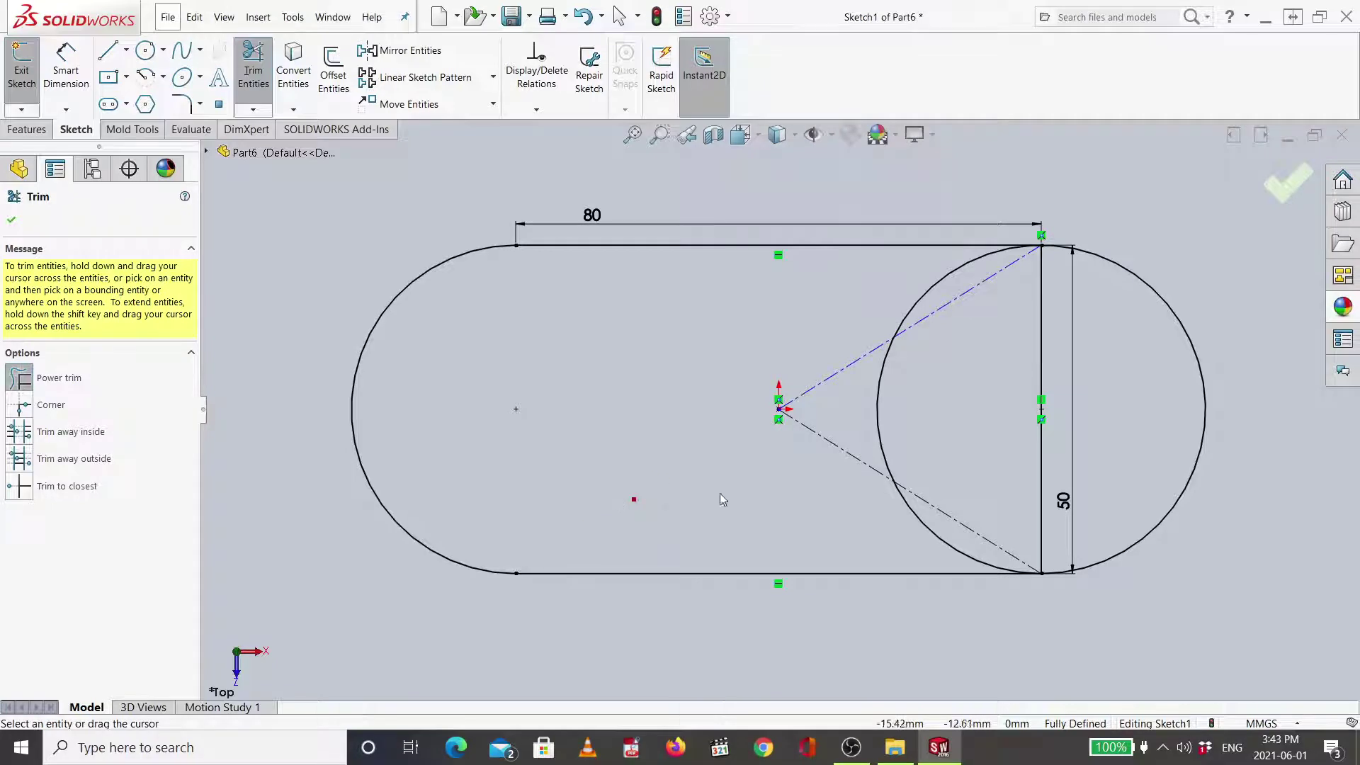
drag(929, 484, 904, 522)
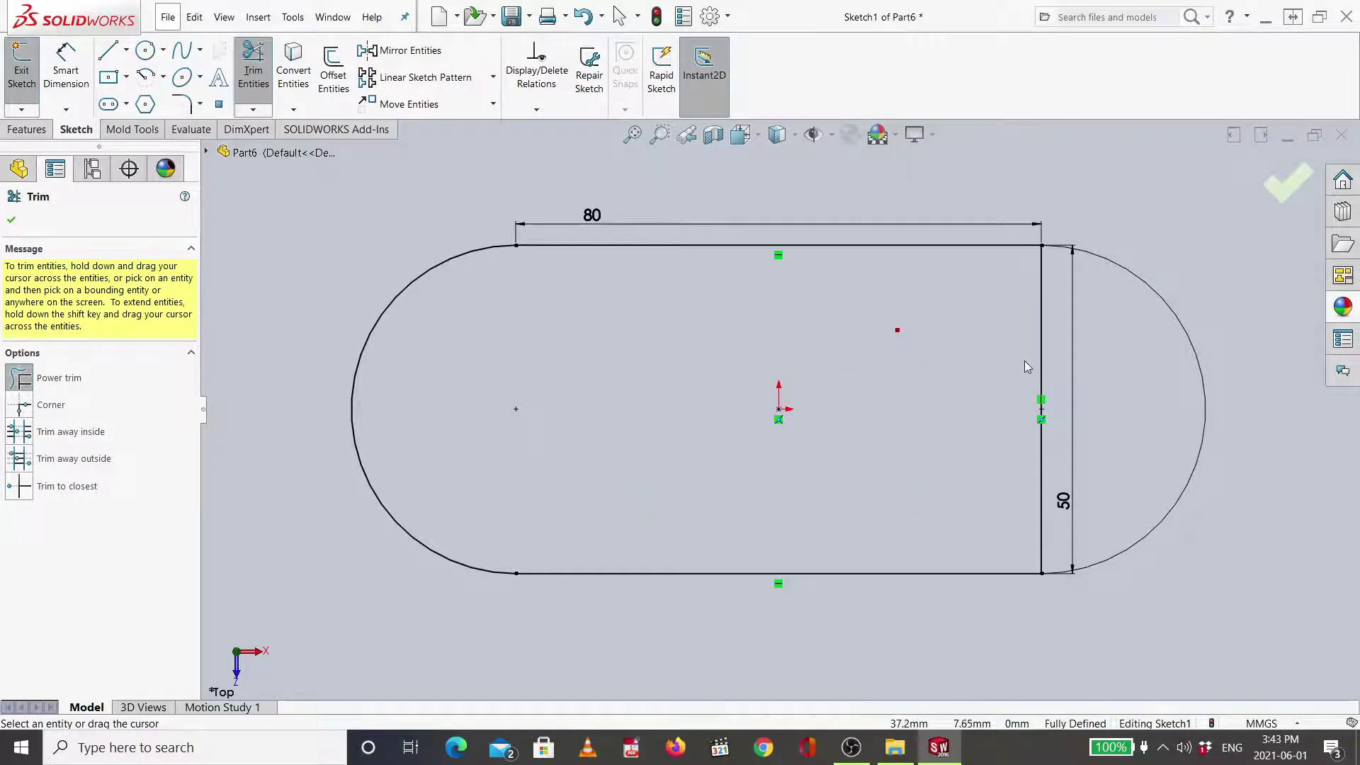
drag(1024, 360, 1074, 386)
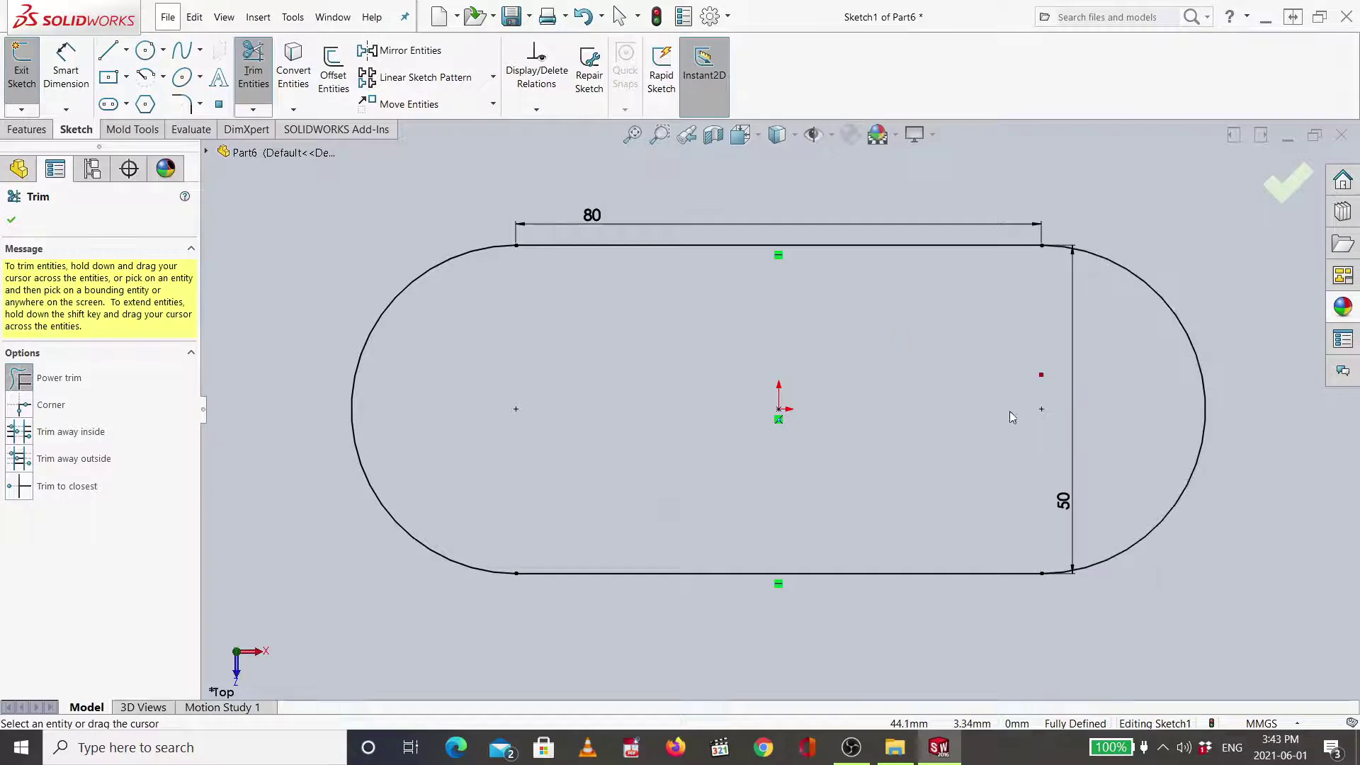
scroll(364, 384, up, 1)
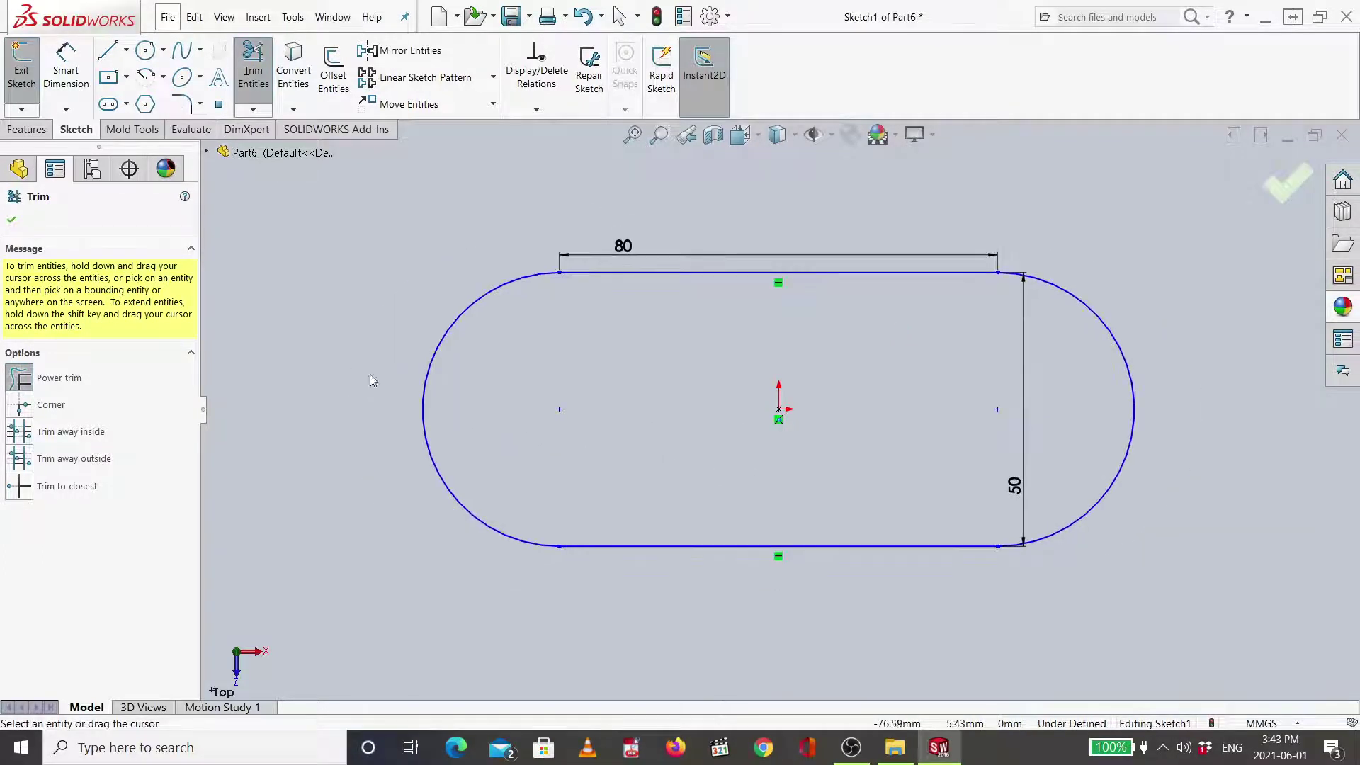
scroll(951, 383, up, 1)
click(1289, 186)
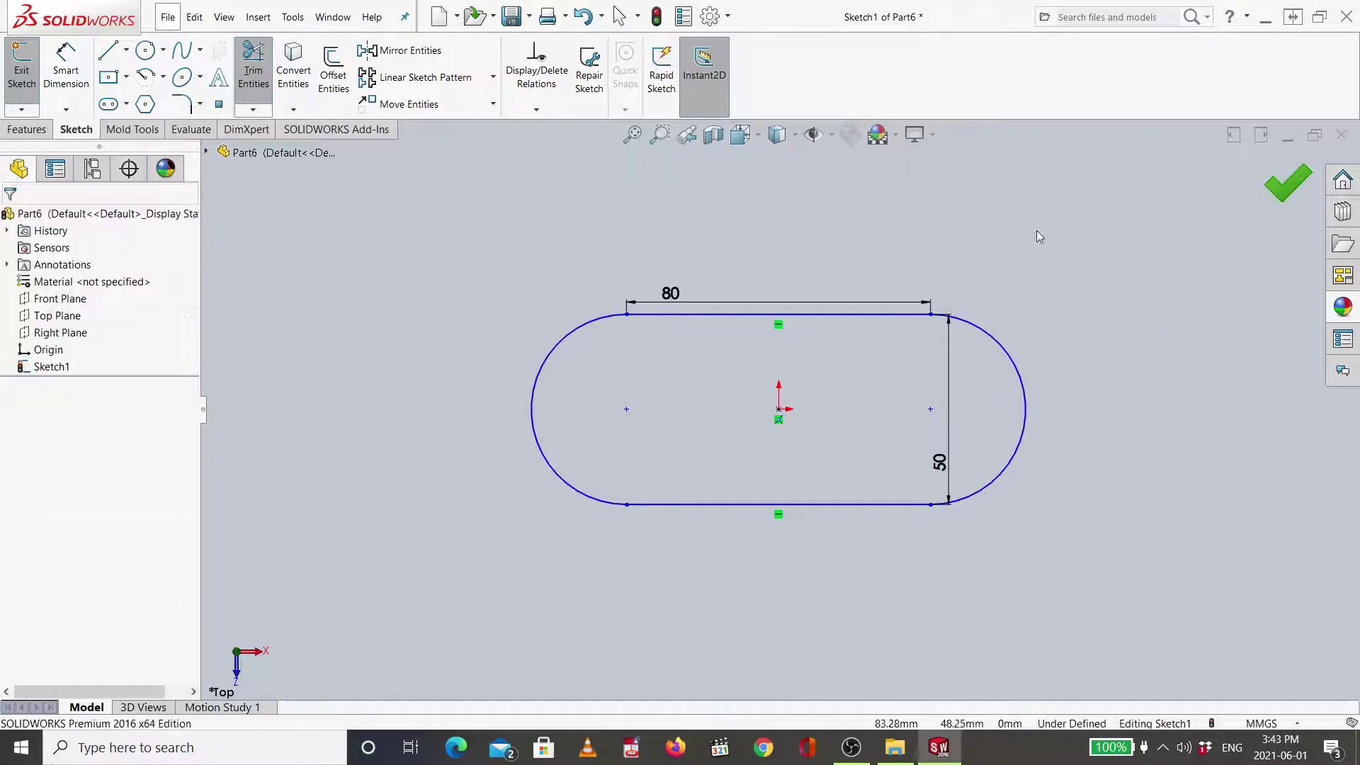
Extrude the slot-shaped outline upward as a blind boss 30 mm deep.
click(27, 129)
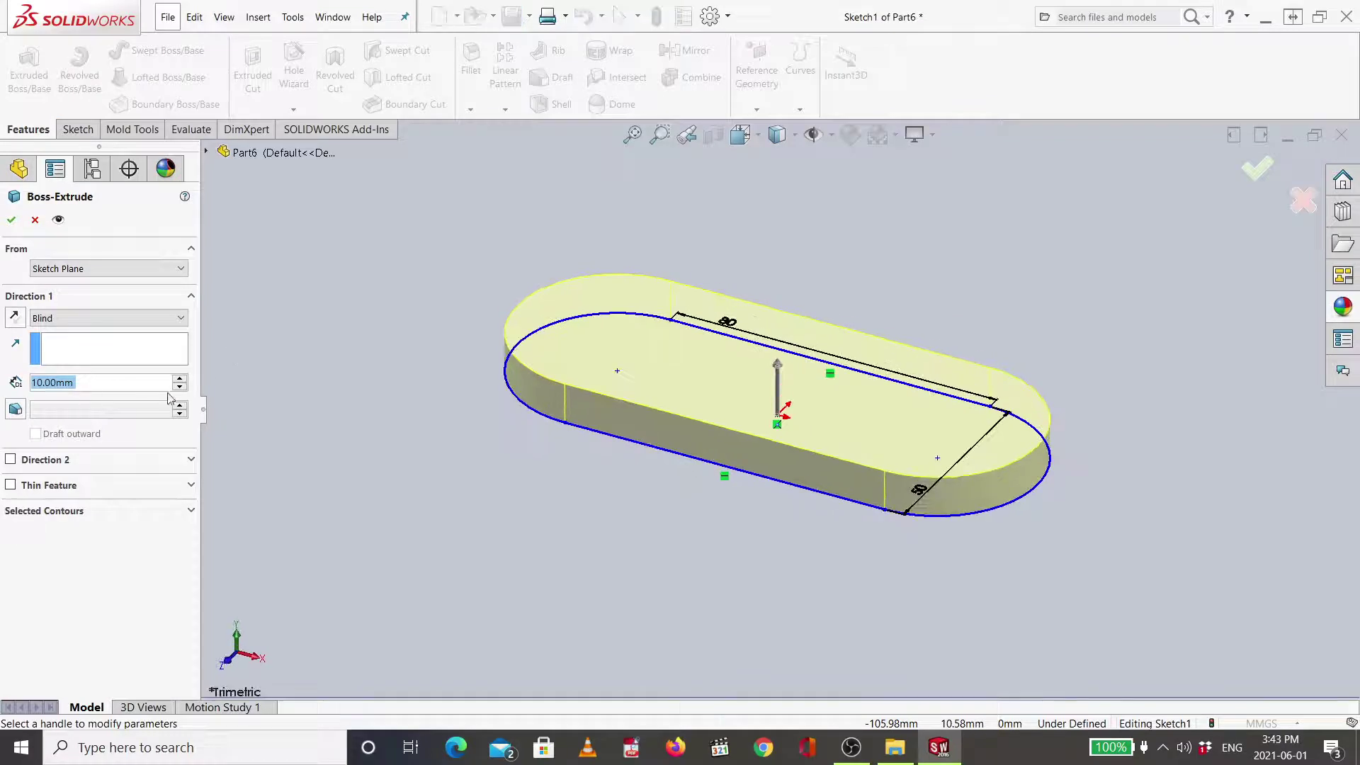
click(181, 379)
click(181, 379)
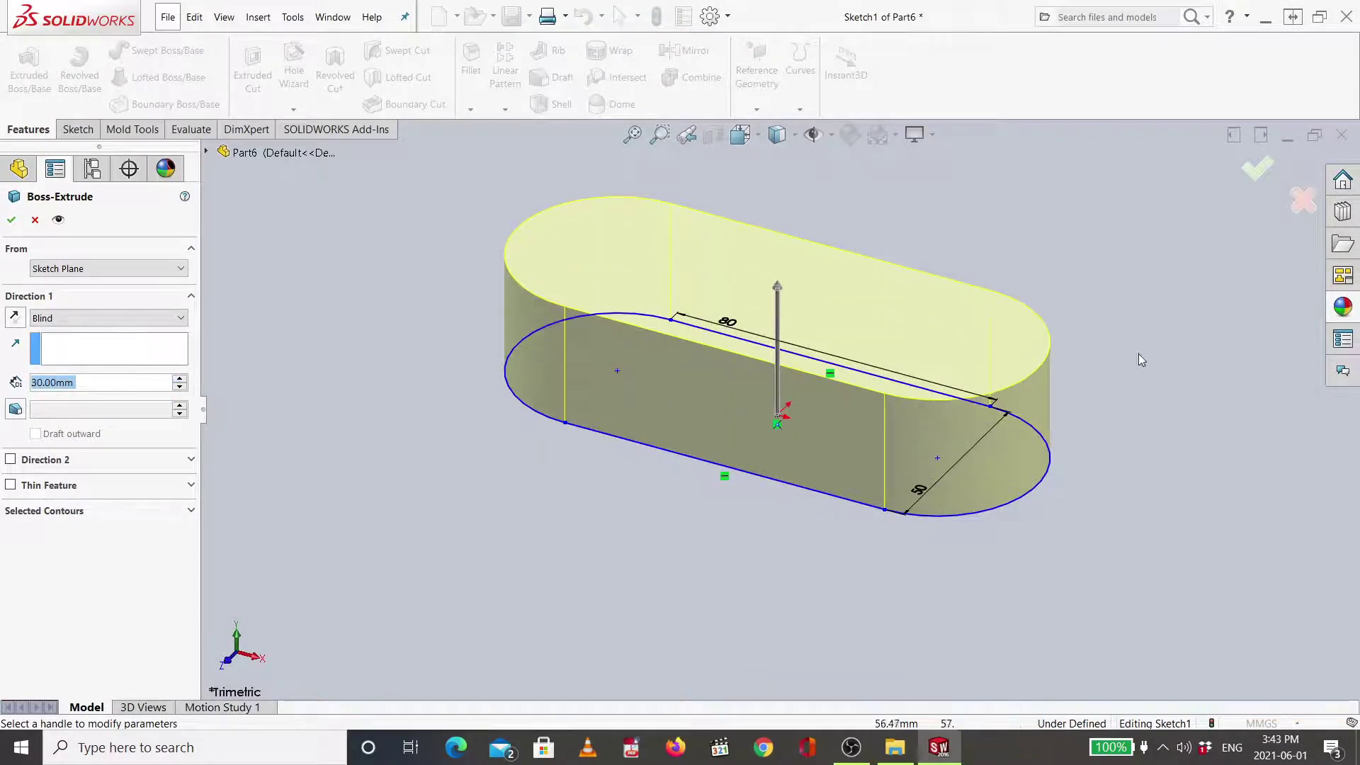
click(1253, 170)
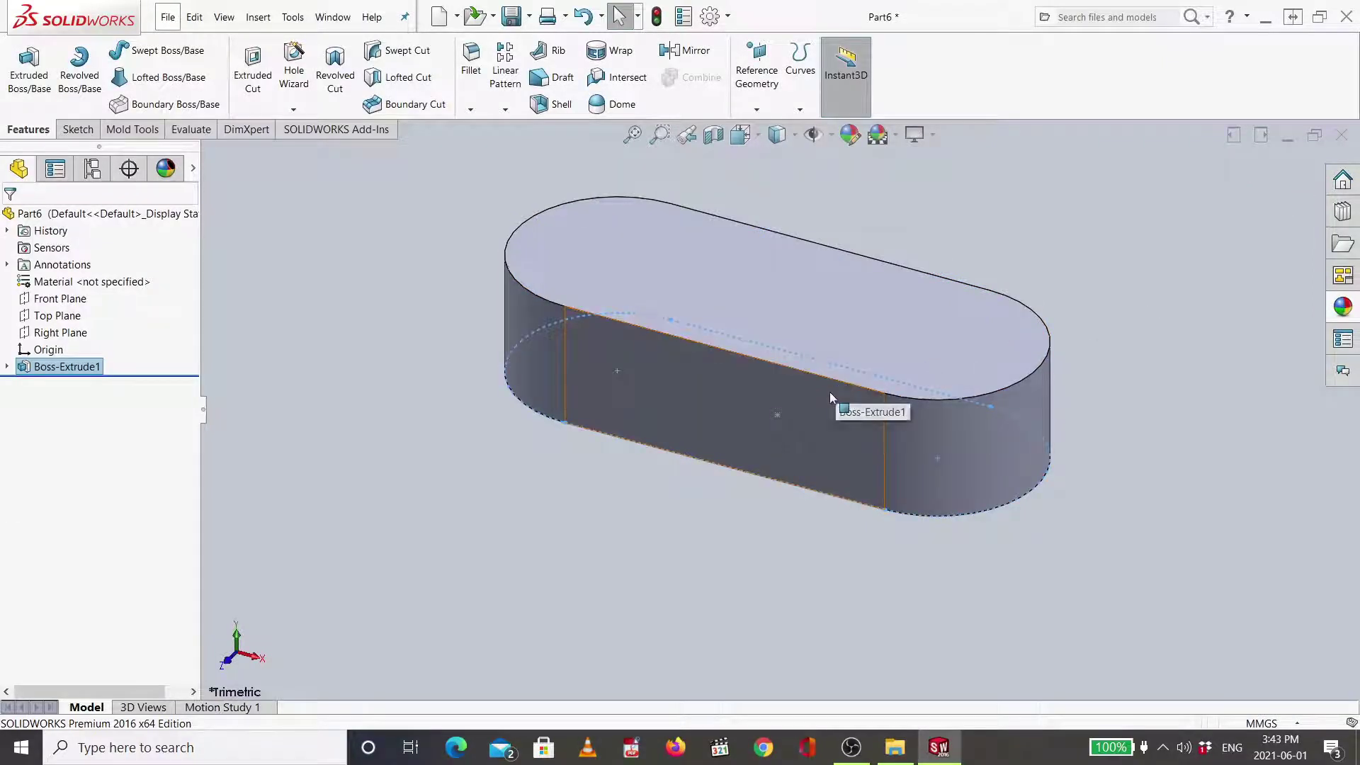
On the link's top face, sketch two circles concentric with the rounded ends, about 15 mm and 14 mm in radius.
click(818, 316)
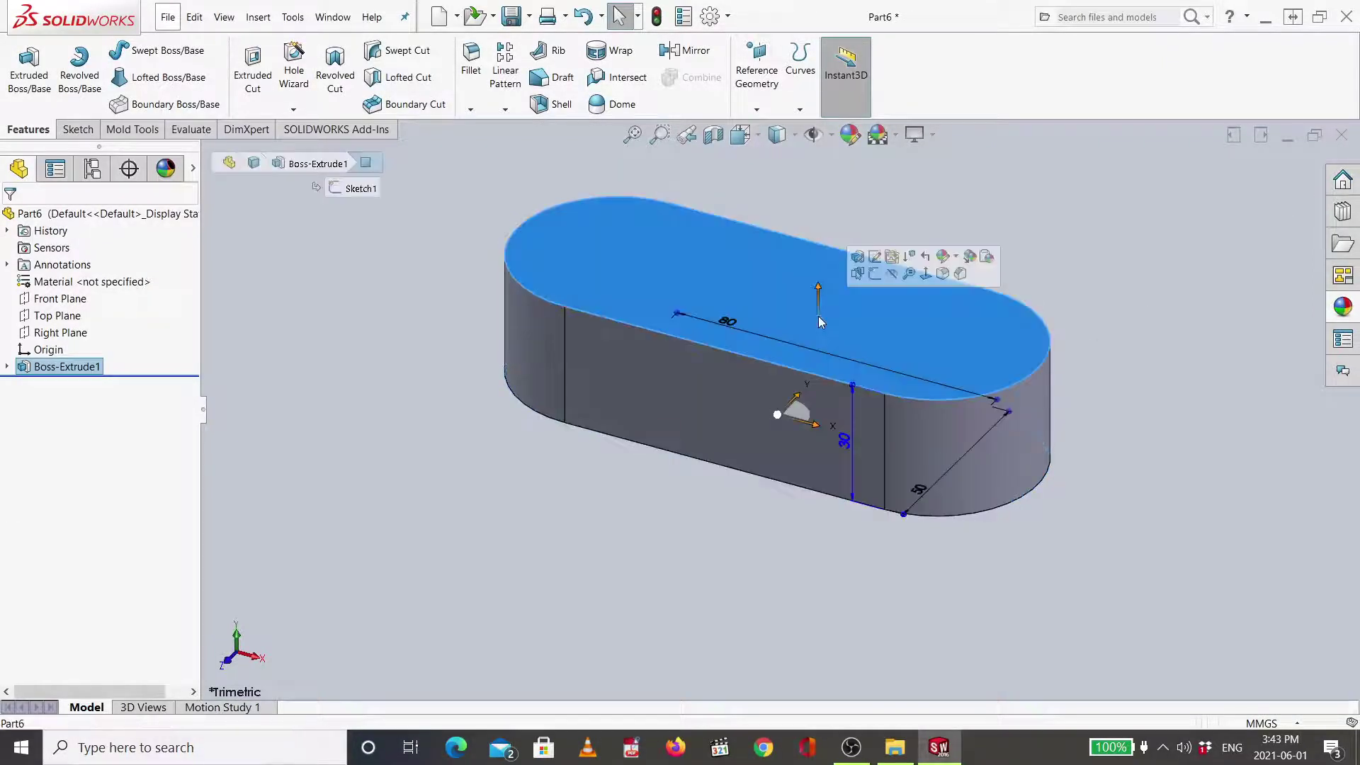
click(873, 277)
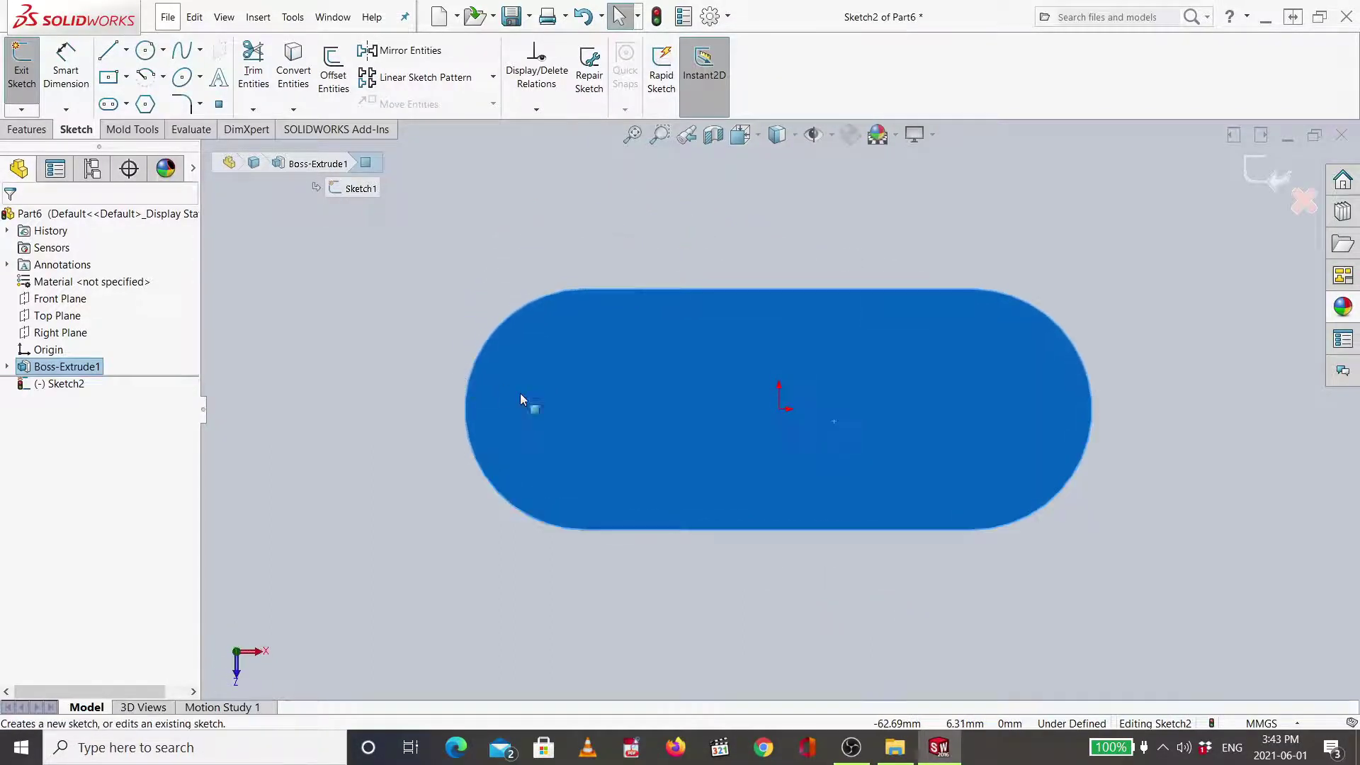
click(146, 51)
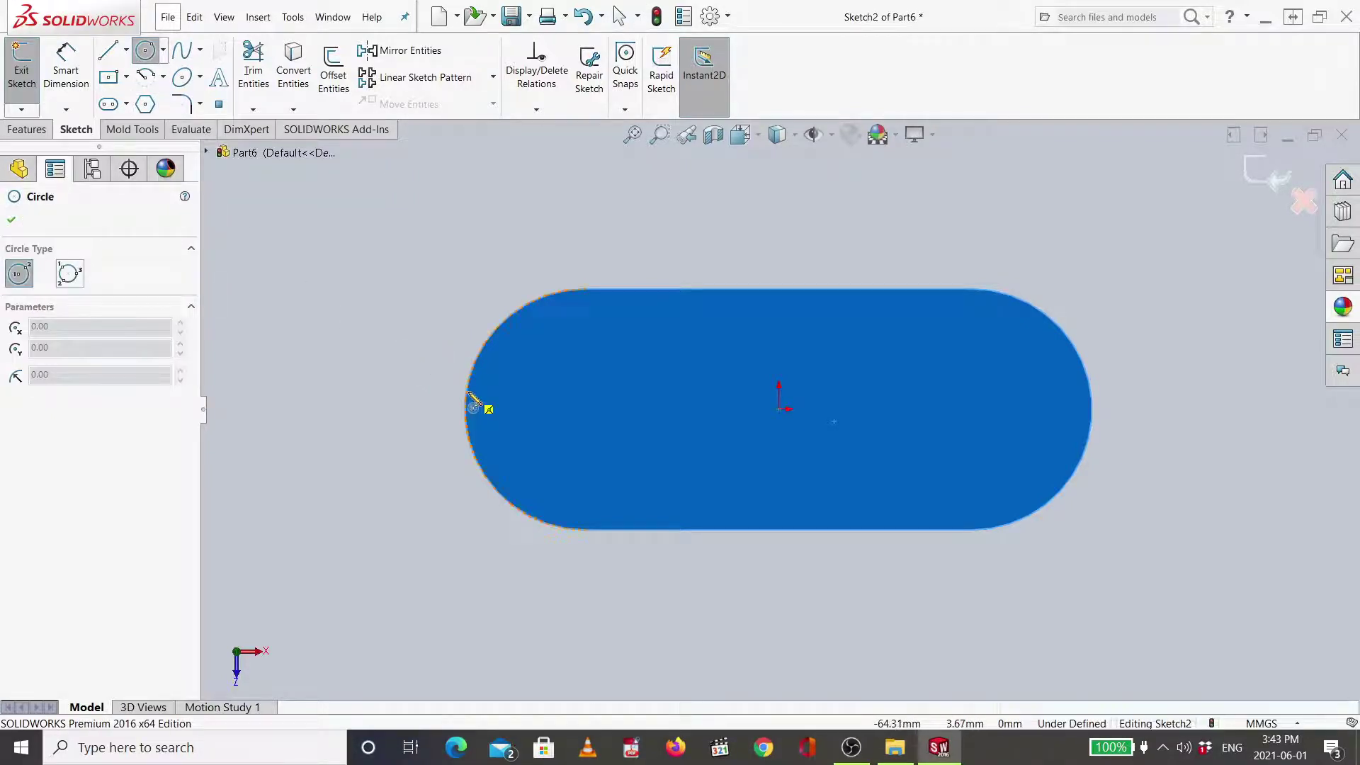
click(585, 409)
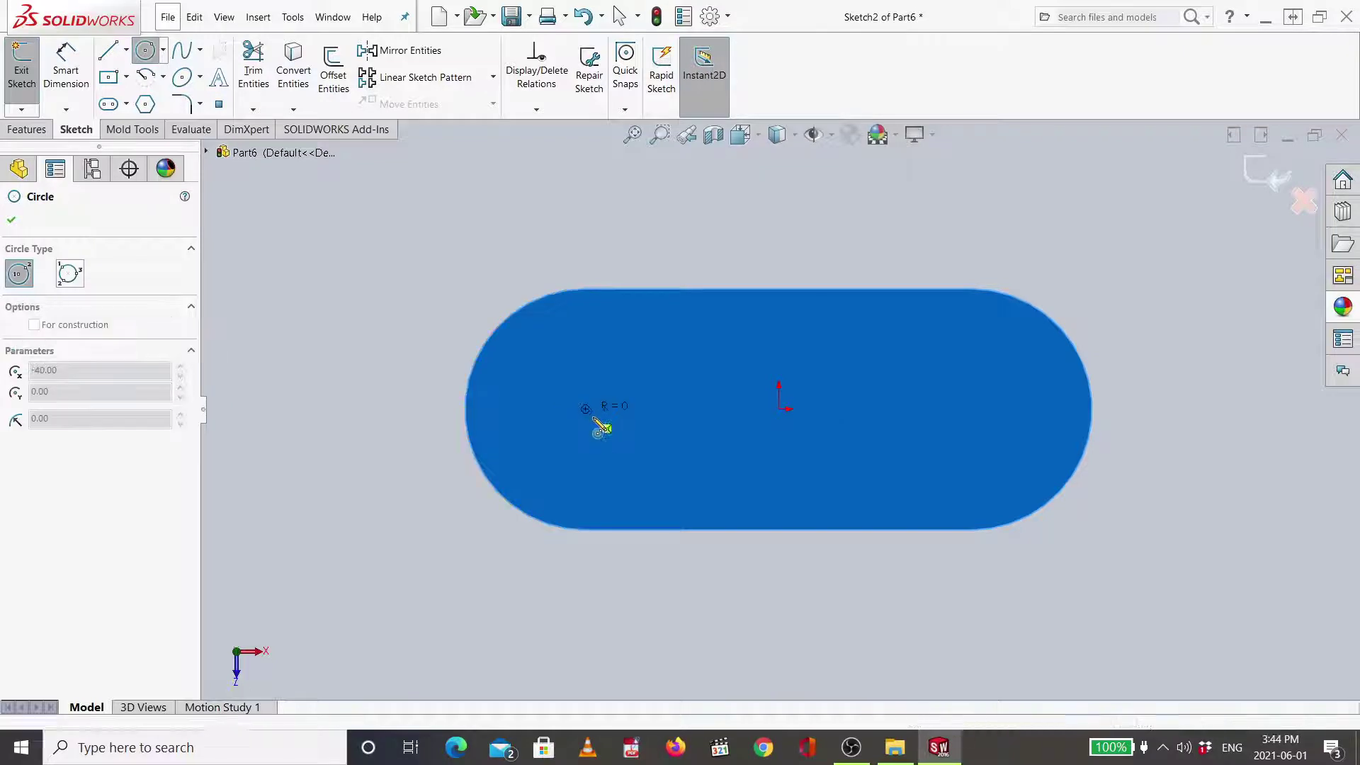
click(621, 469)
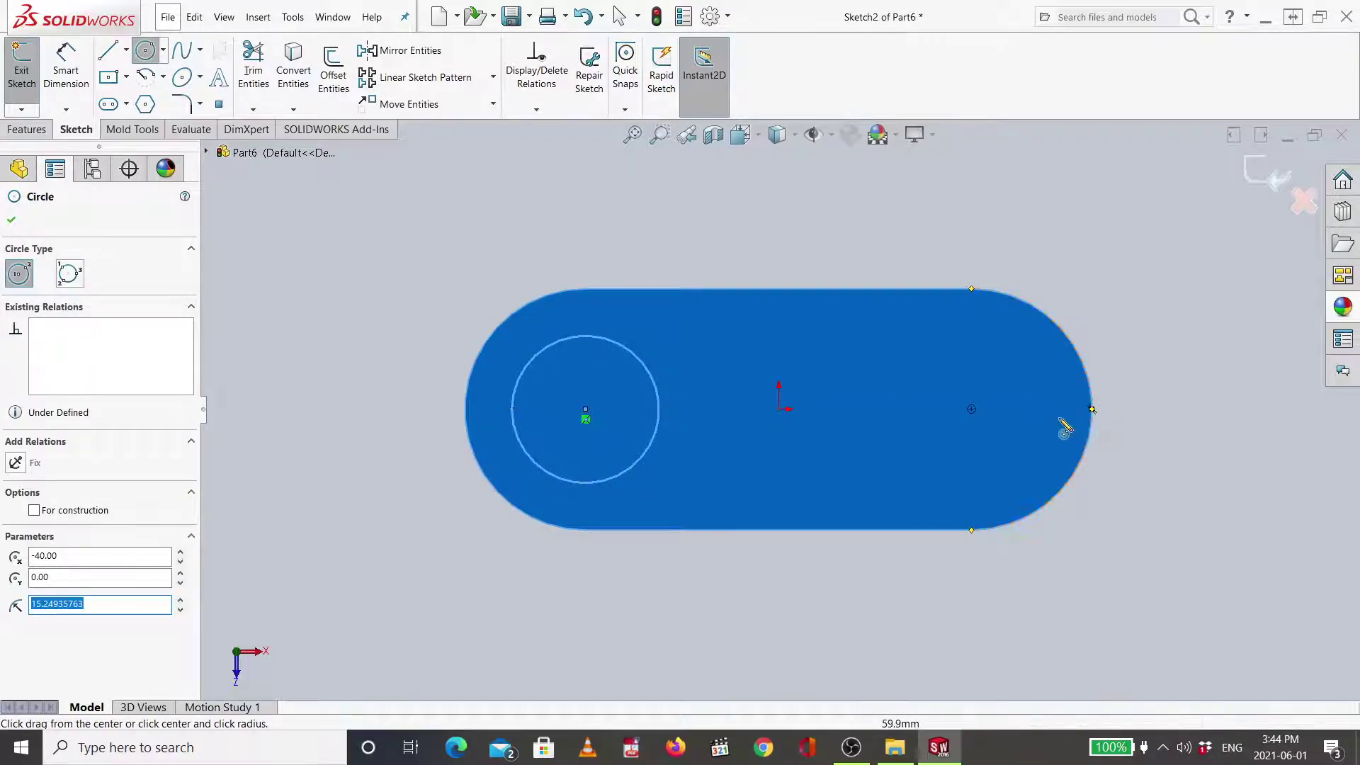
click(972, 408)
click(1018, 457)
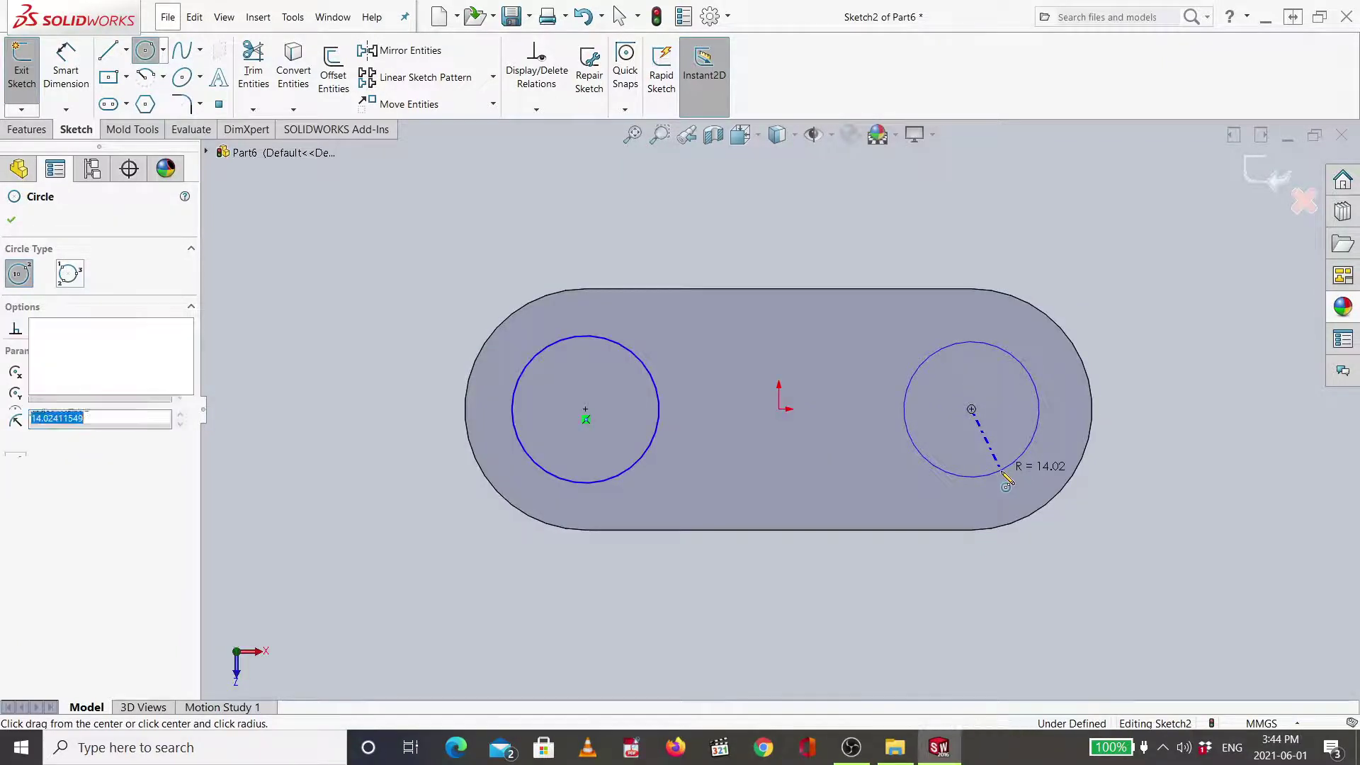
Dimension both circles on the link's top face to a diameter of 30 mm.
click(66, 70)
click(526, 366)
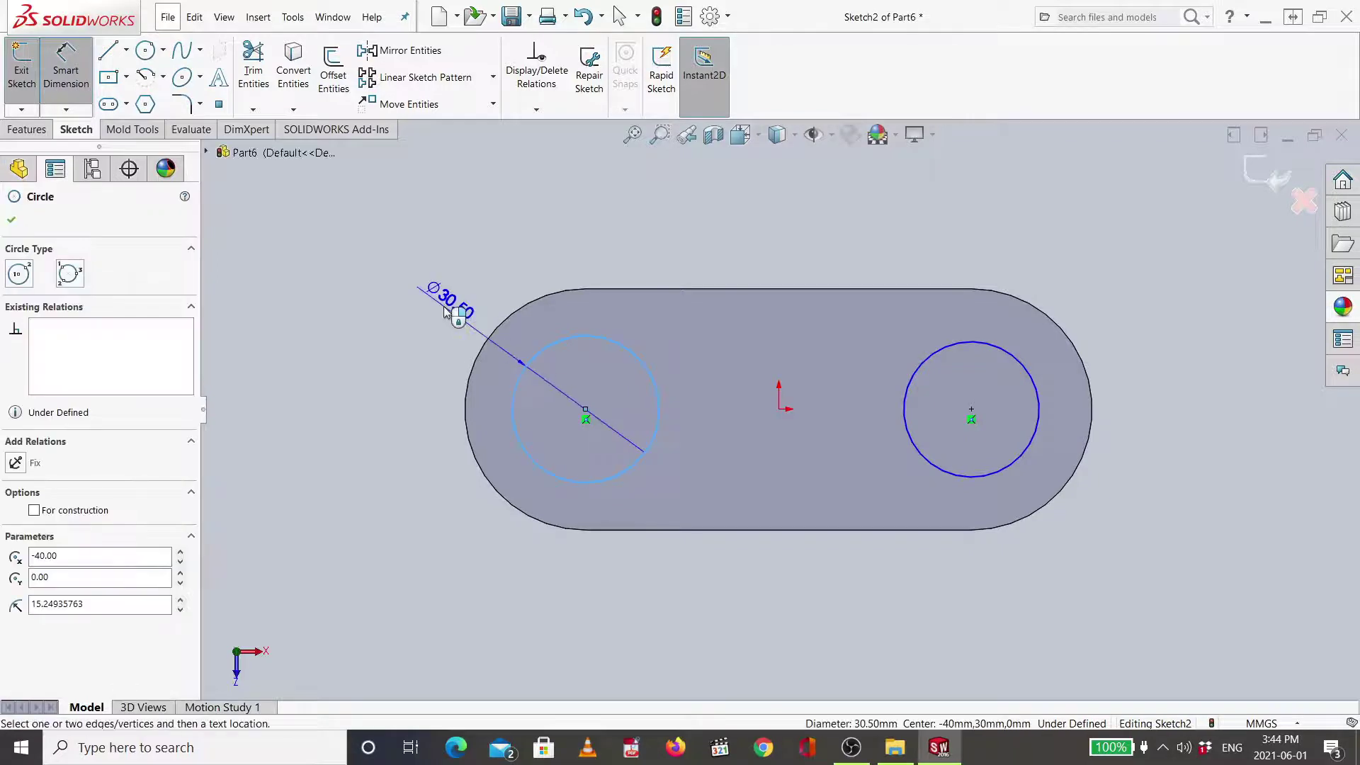
click(445, 310)
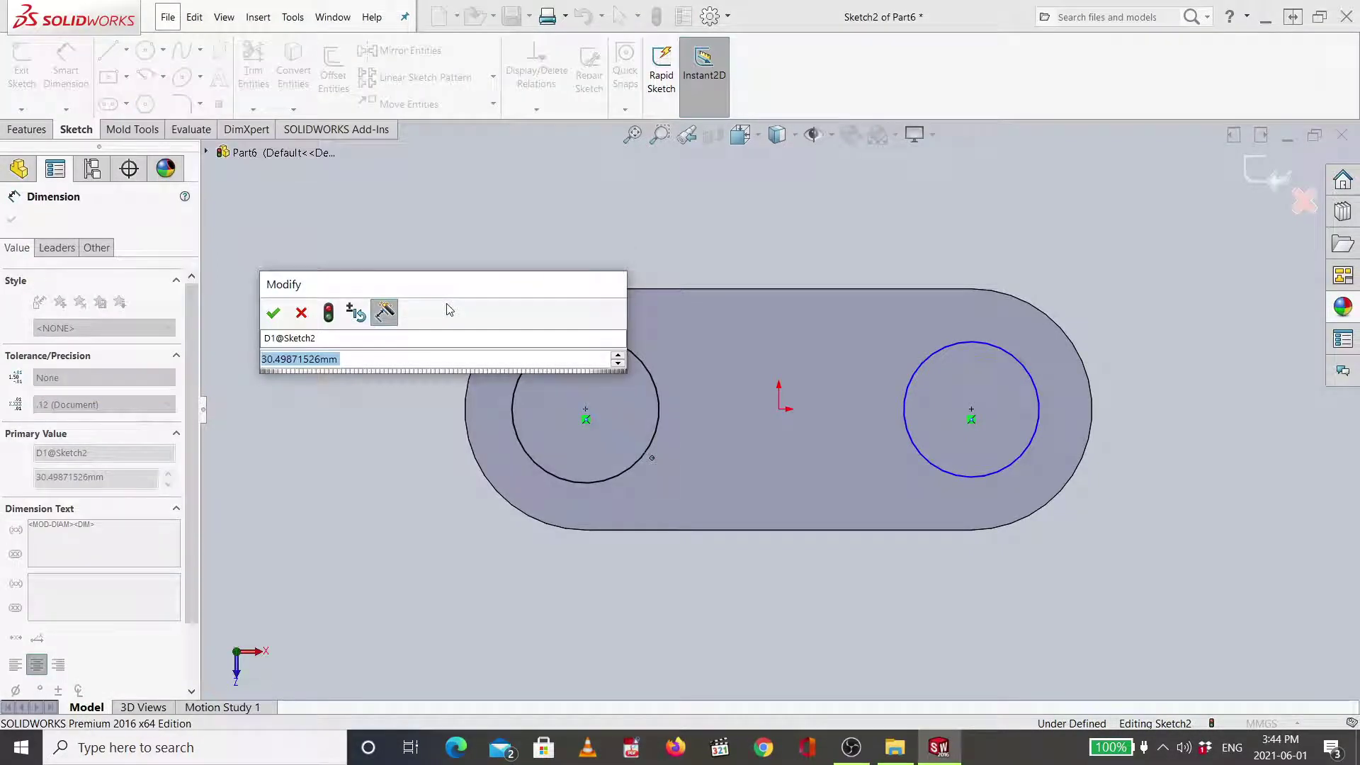
text(30)
key(Return)
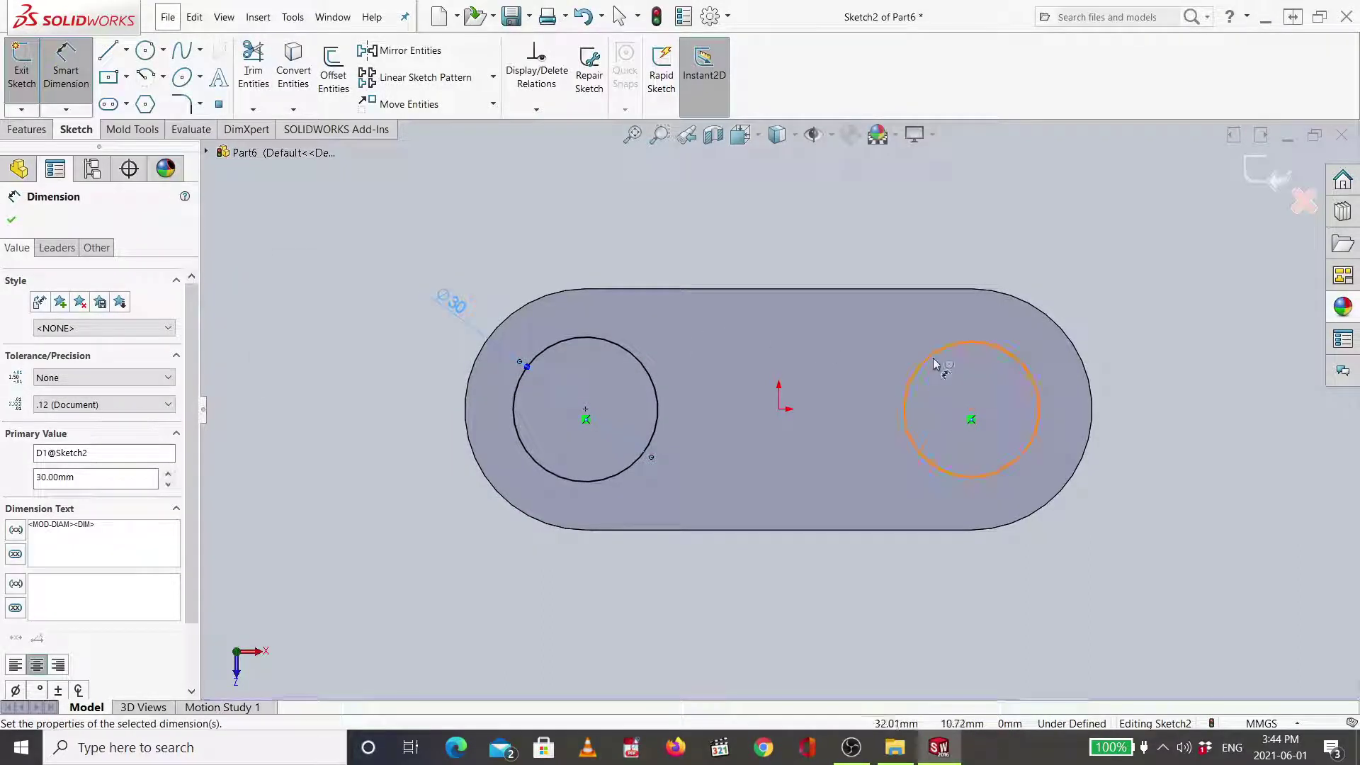
click(961, 344)
click(949, 260)
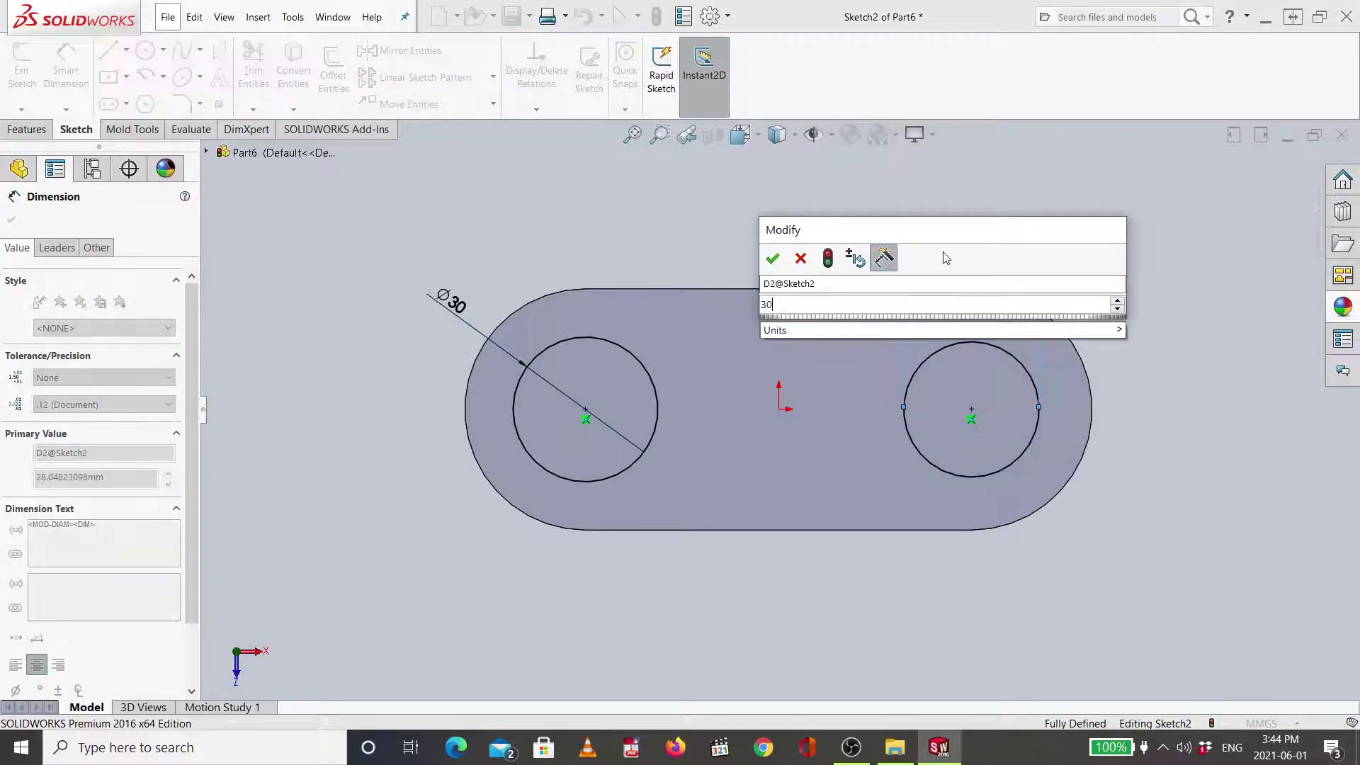
text(30)
key(Return)
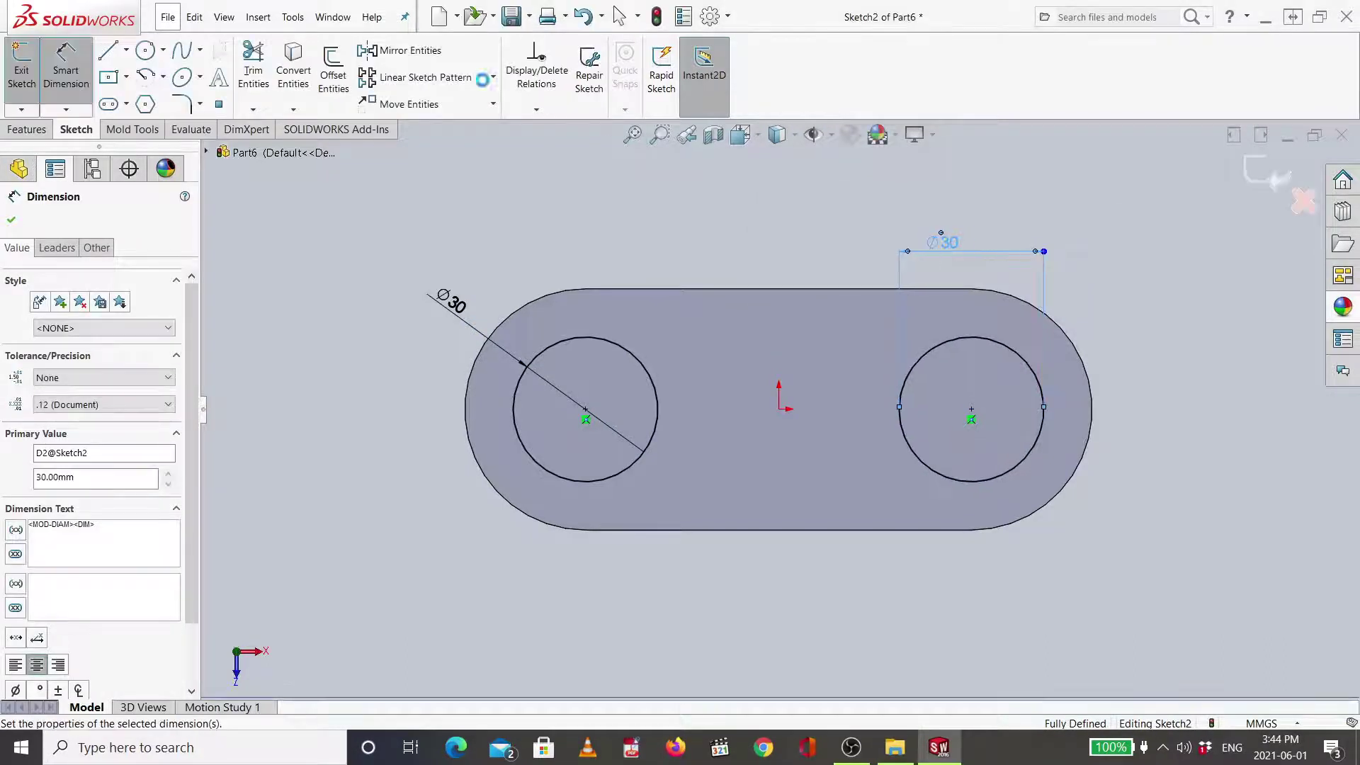
Cut both circles through the whole link with a Through All extruded cut.
click(28, 129)
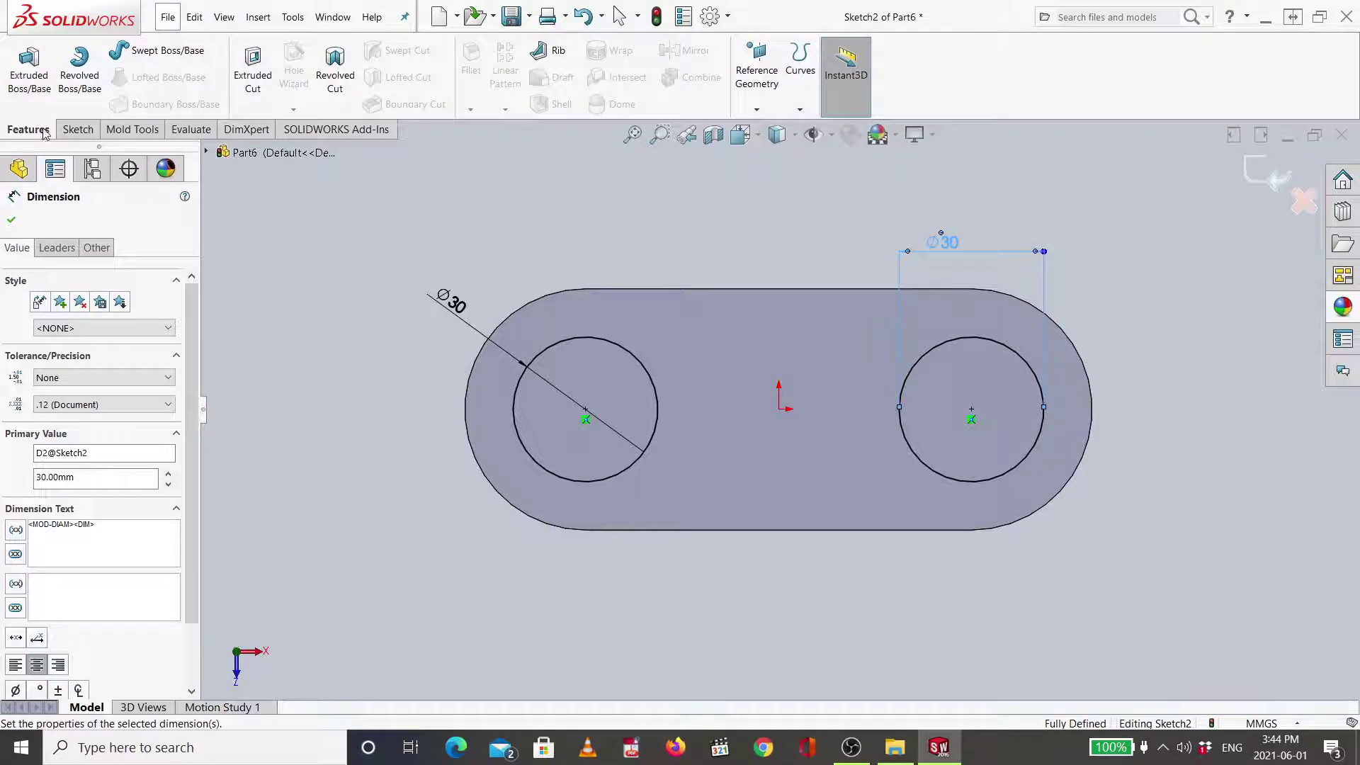
click(253, 74)
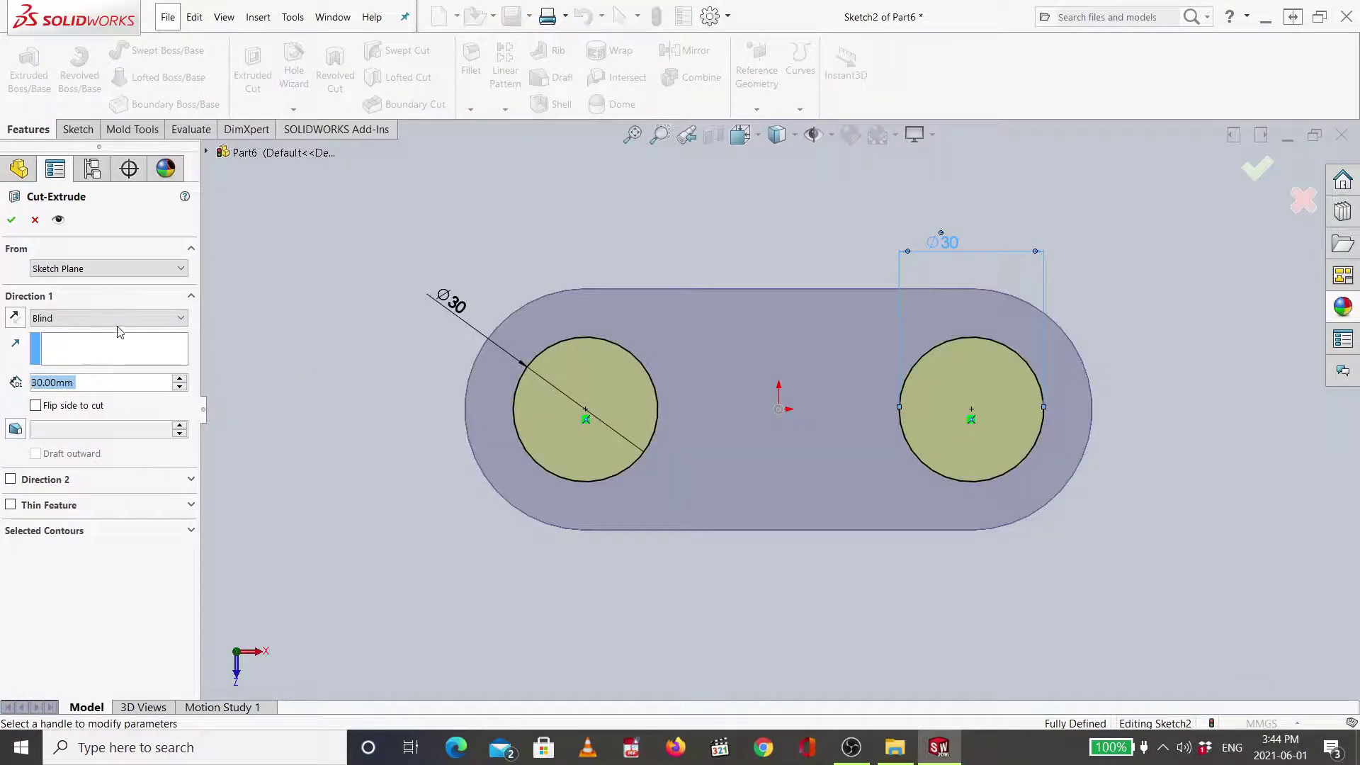
click(113, 318)
click(103, 347)
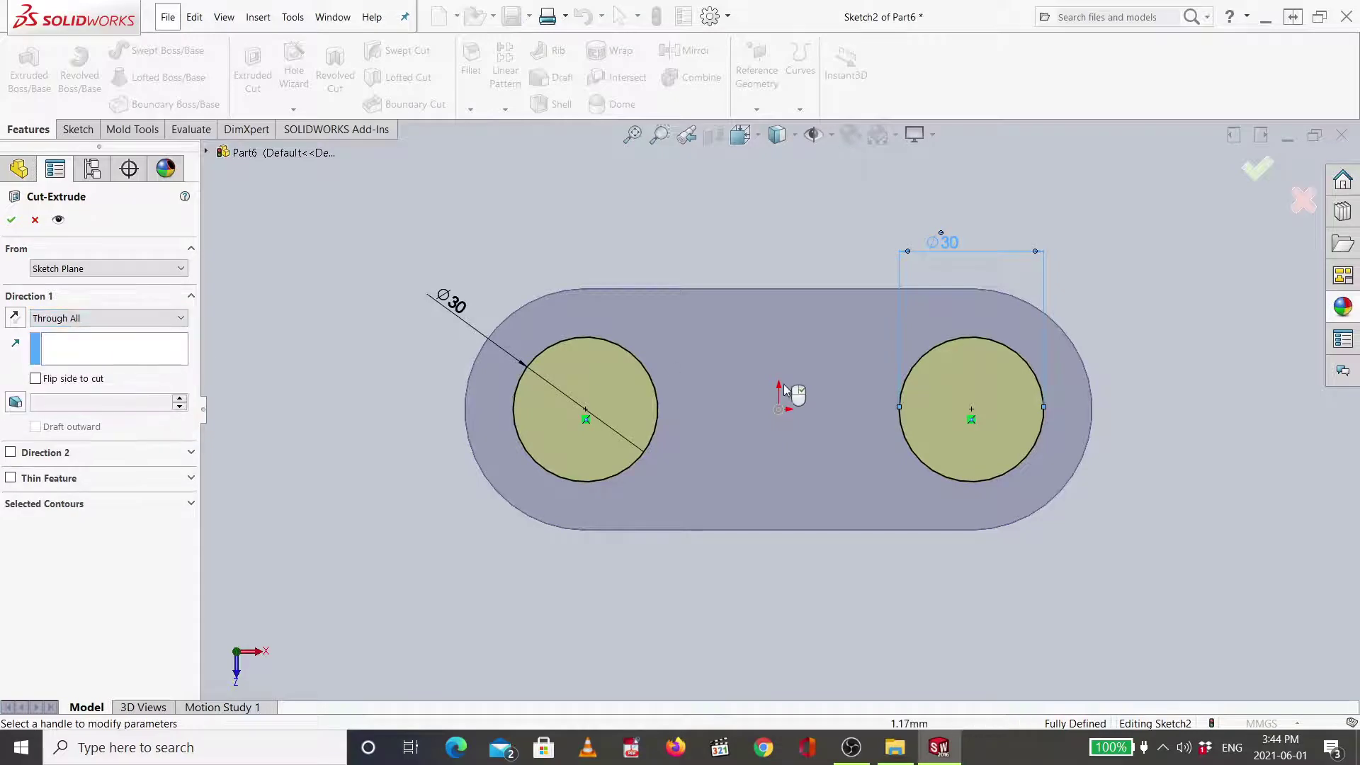
middle_drag(851, 400, 955, 395)
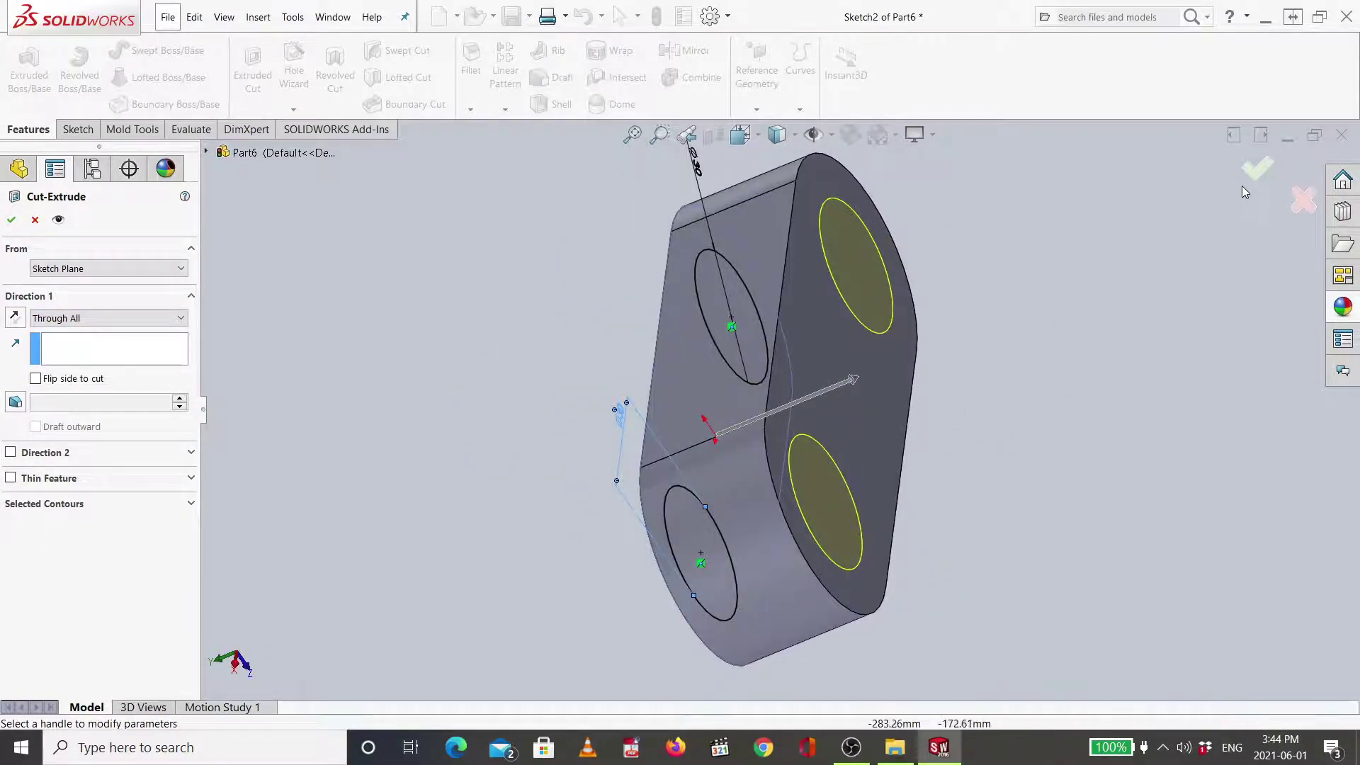
click(1257, 169)
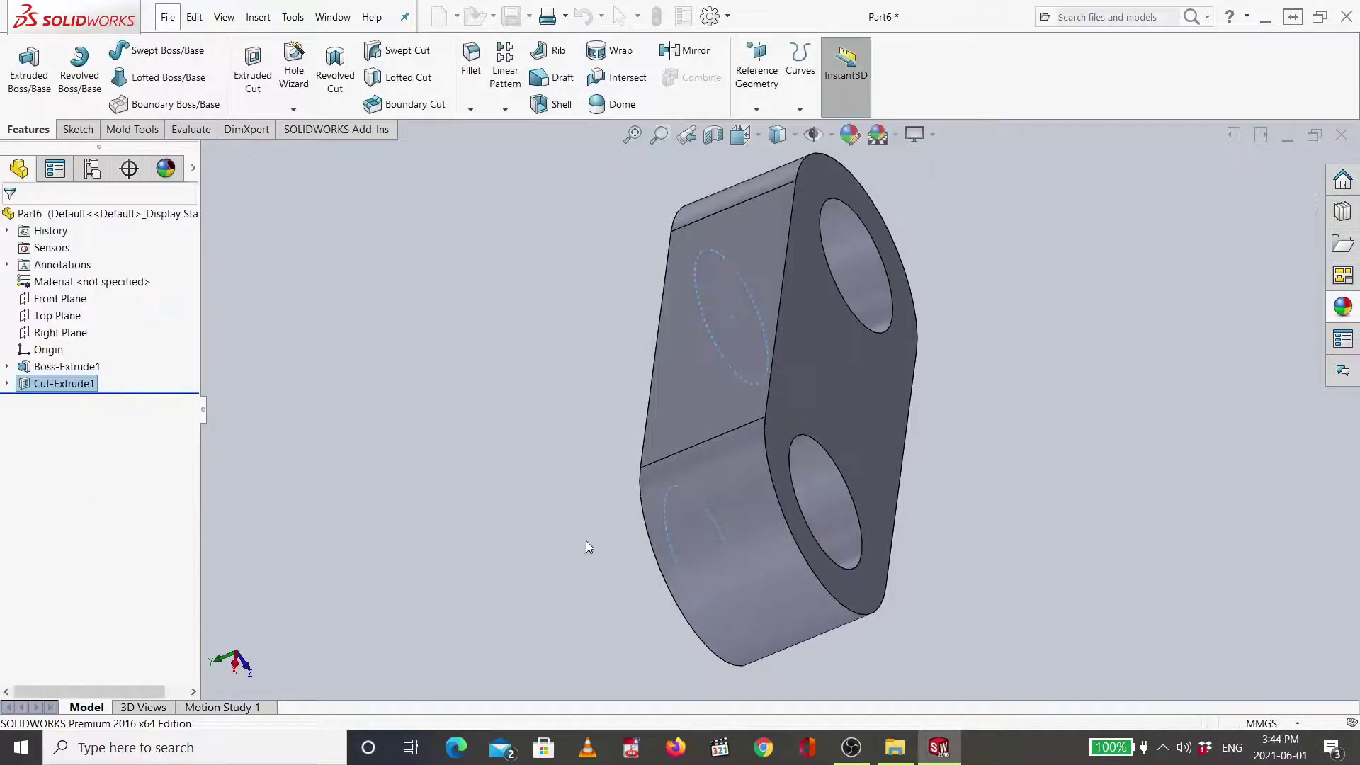
Apply a light green colour to both the hole cut and the link's extruded body.
key(ctrl+7)
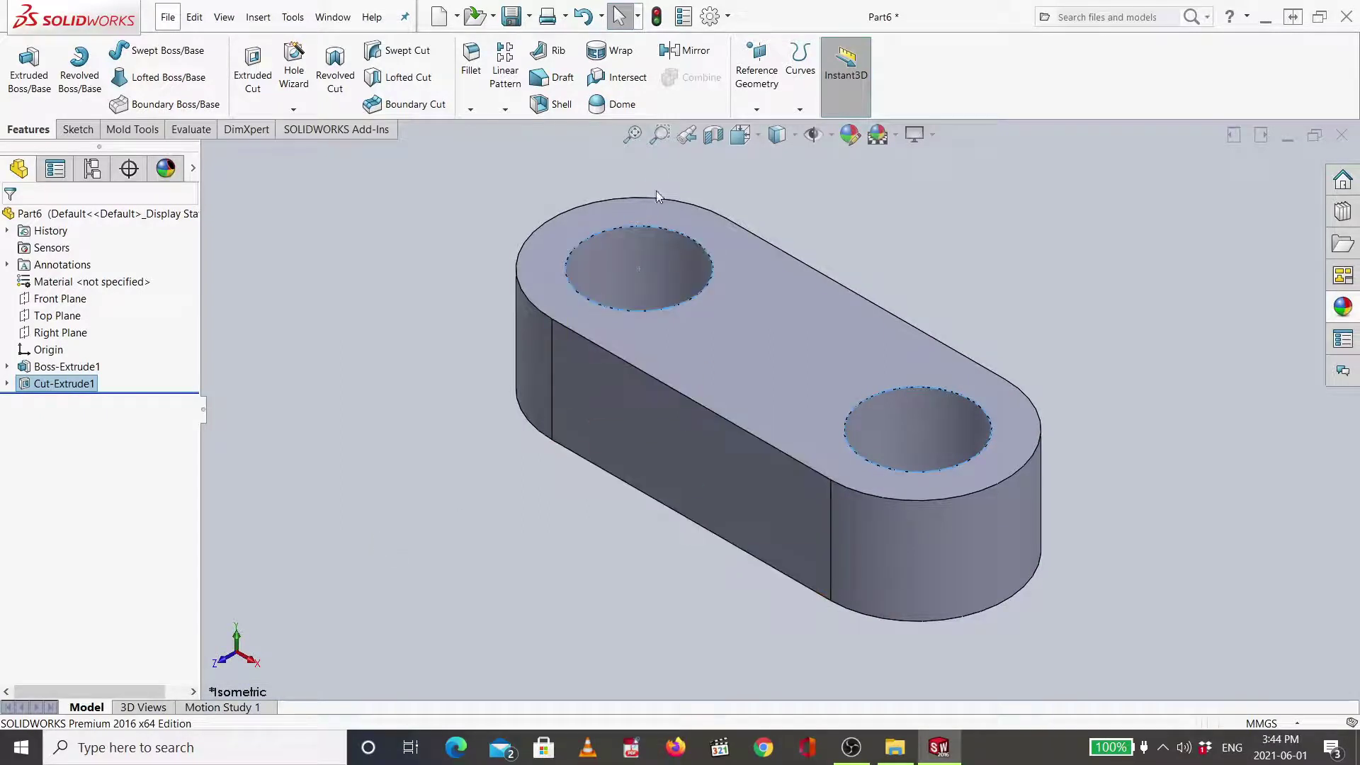
click(852, 139)
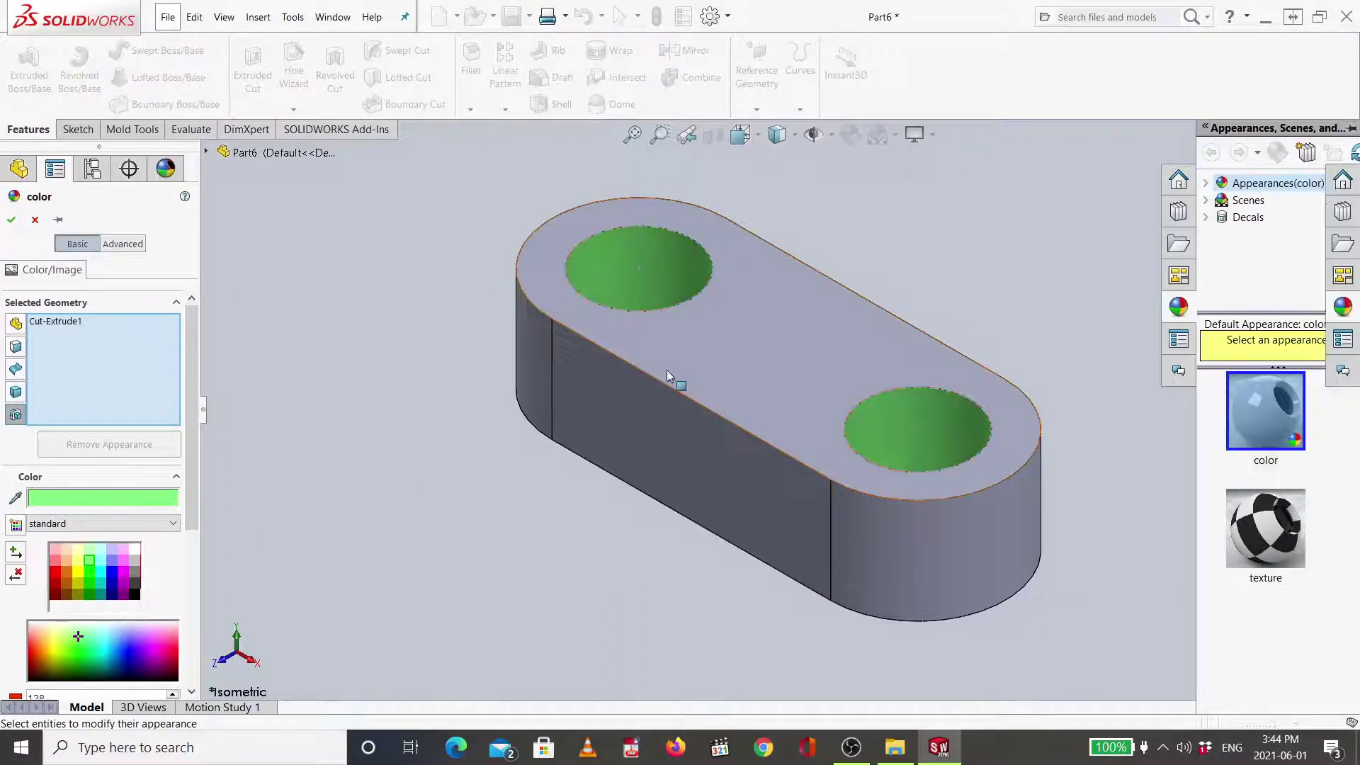
click(640, 418)
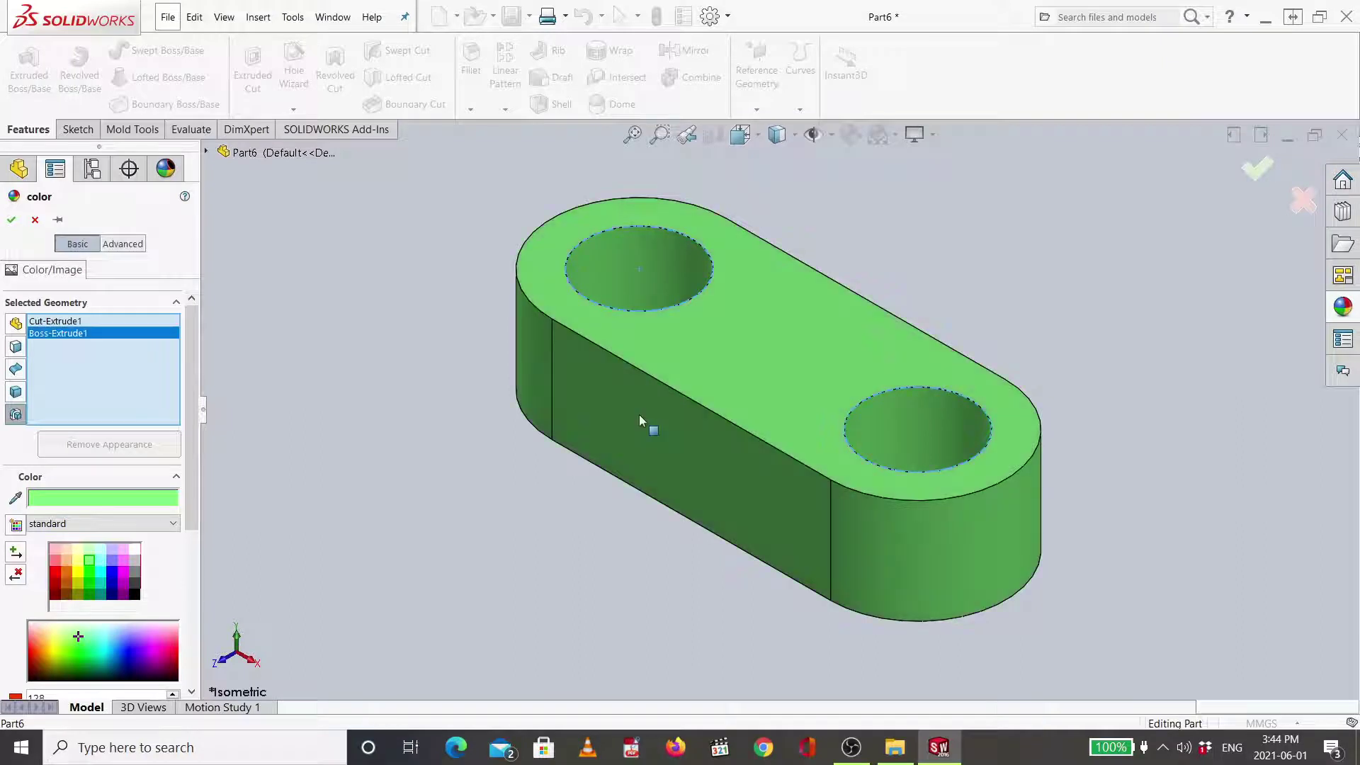
click(1268, 170)
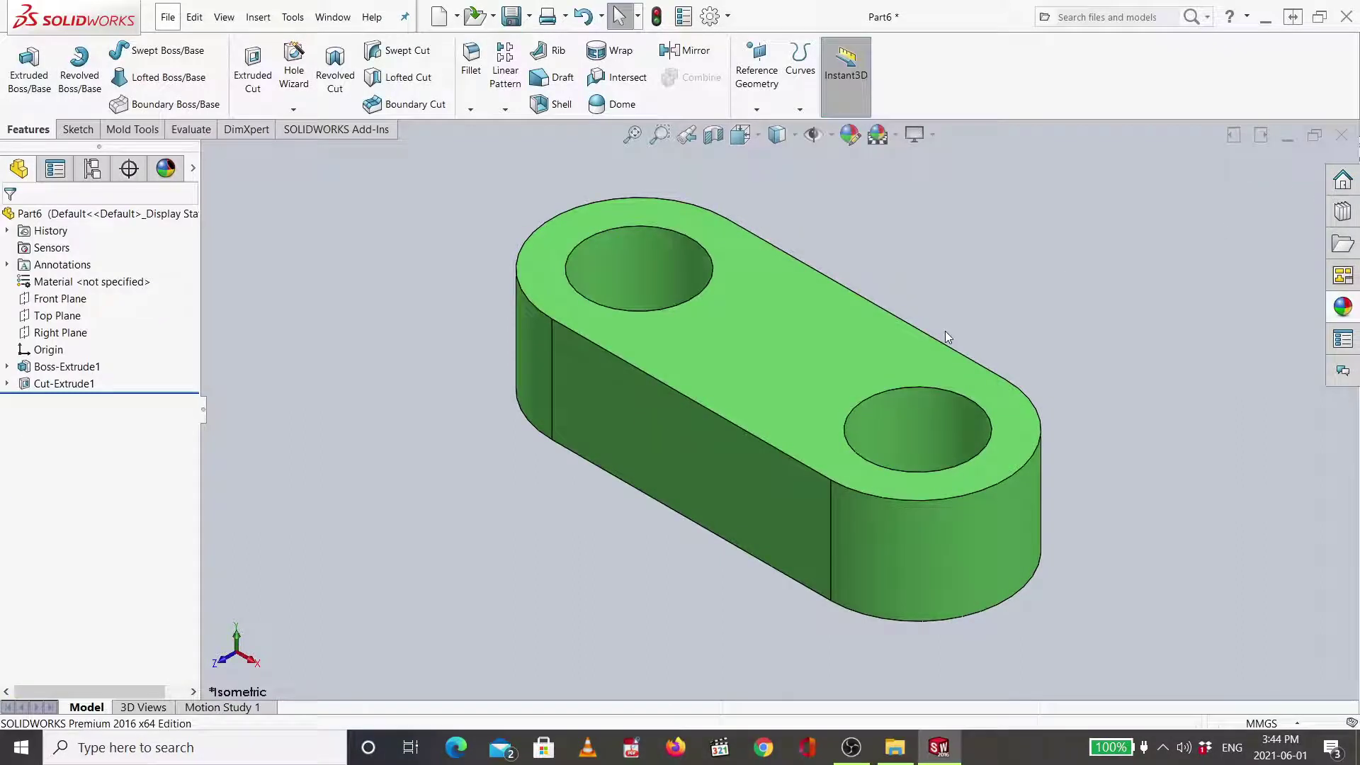
Save the link as Part12-3 in the same folder as the other parts and close it.
key(z)
key(z)
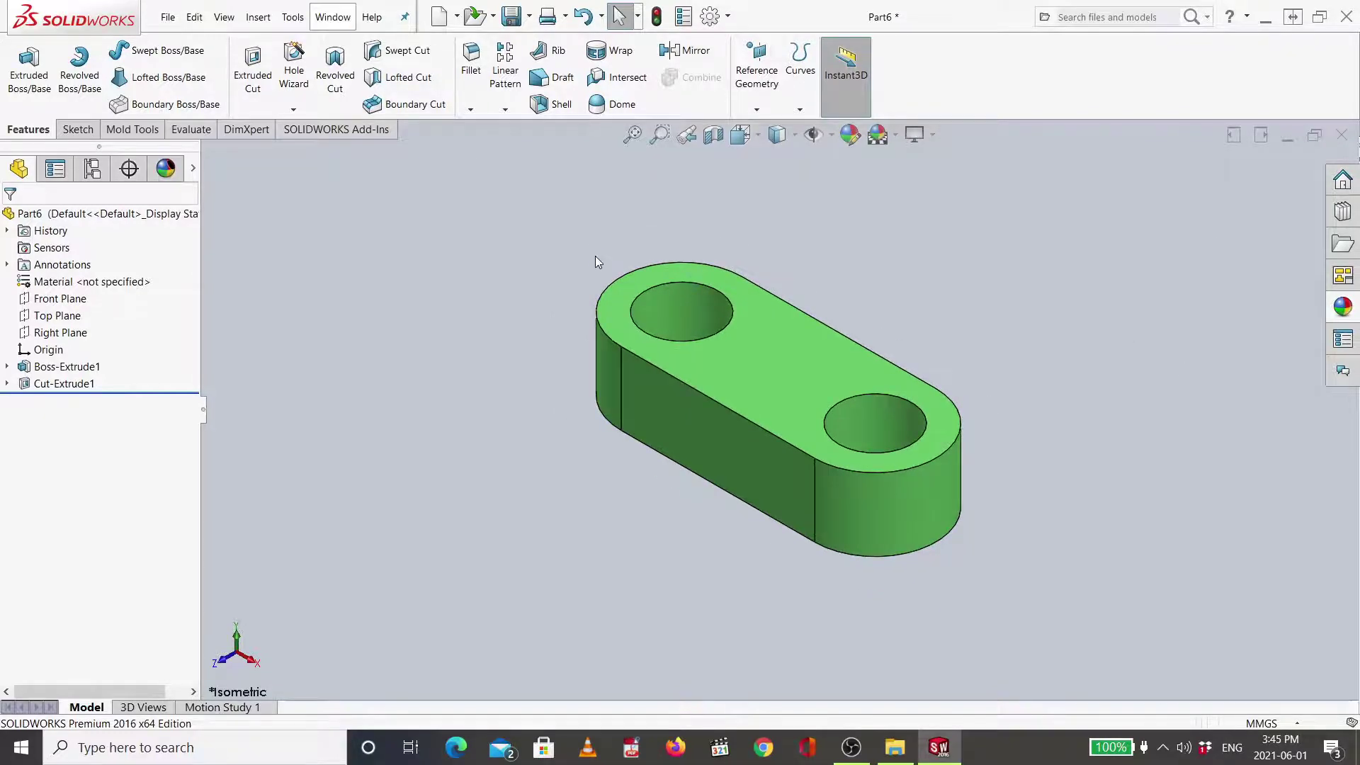
key(ctrl+s)
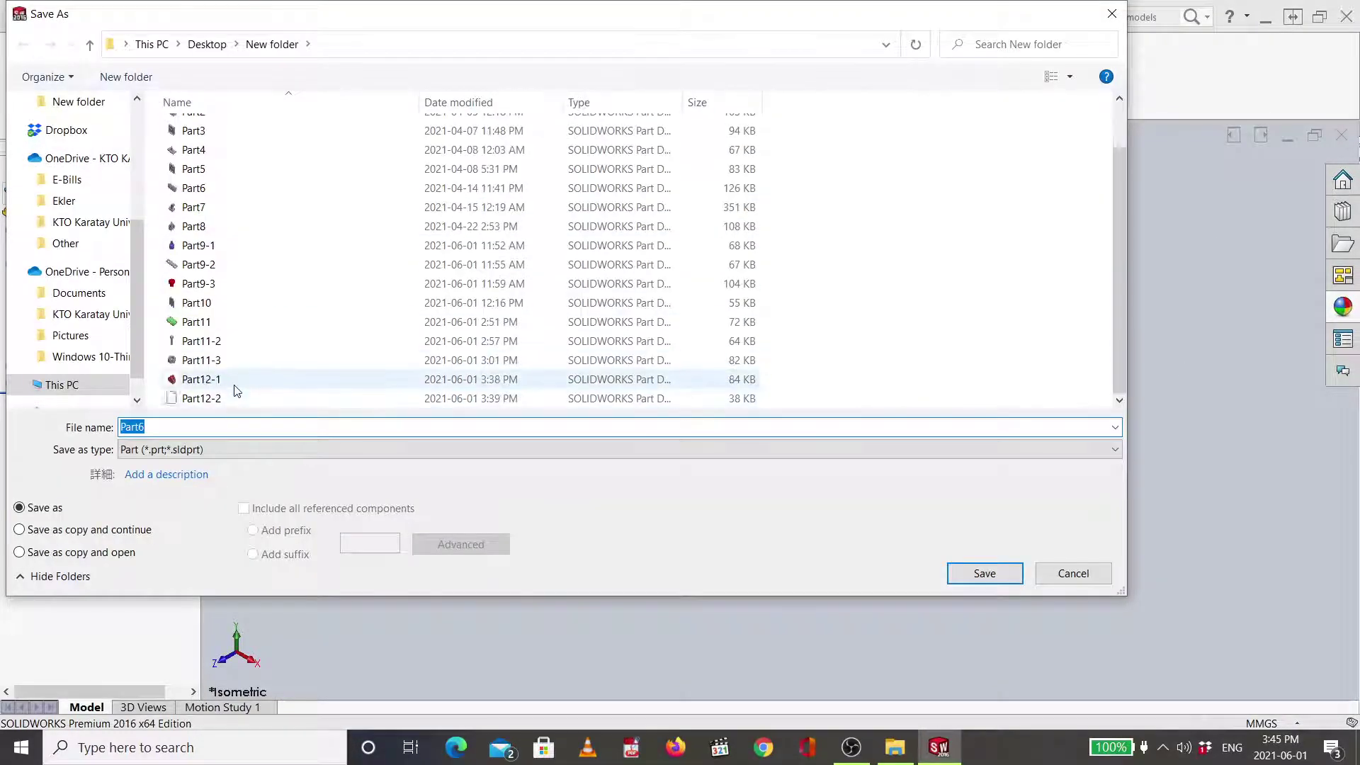
click(235, 397)
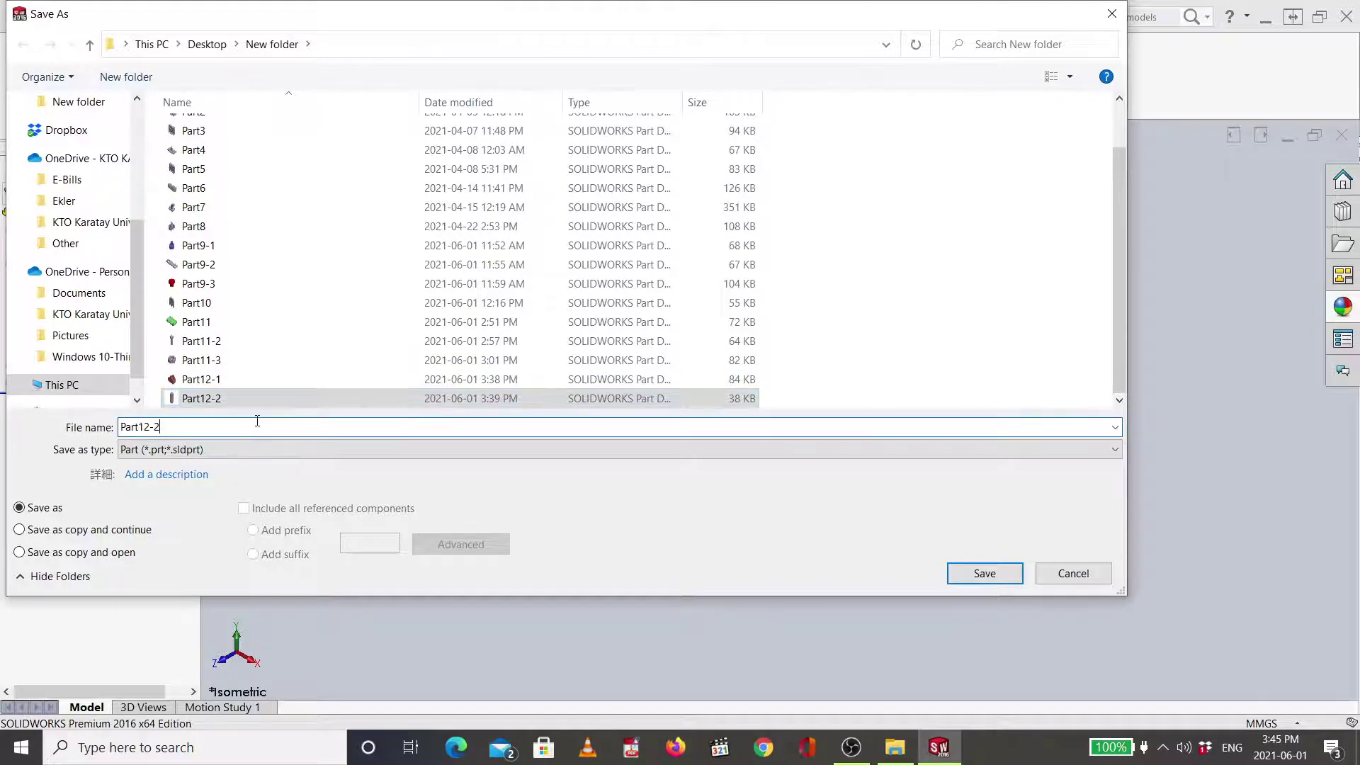
key(BackSpace)
text(3)
key(Return)
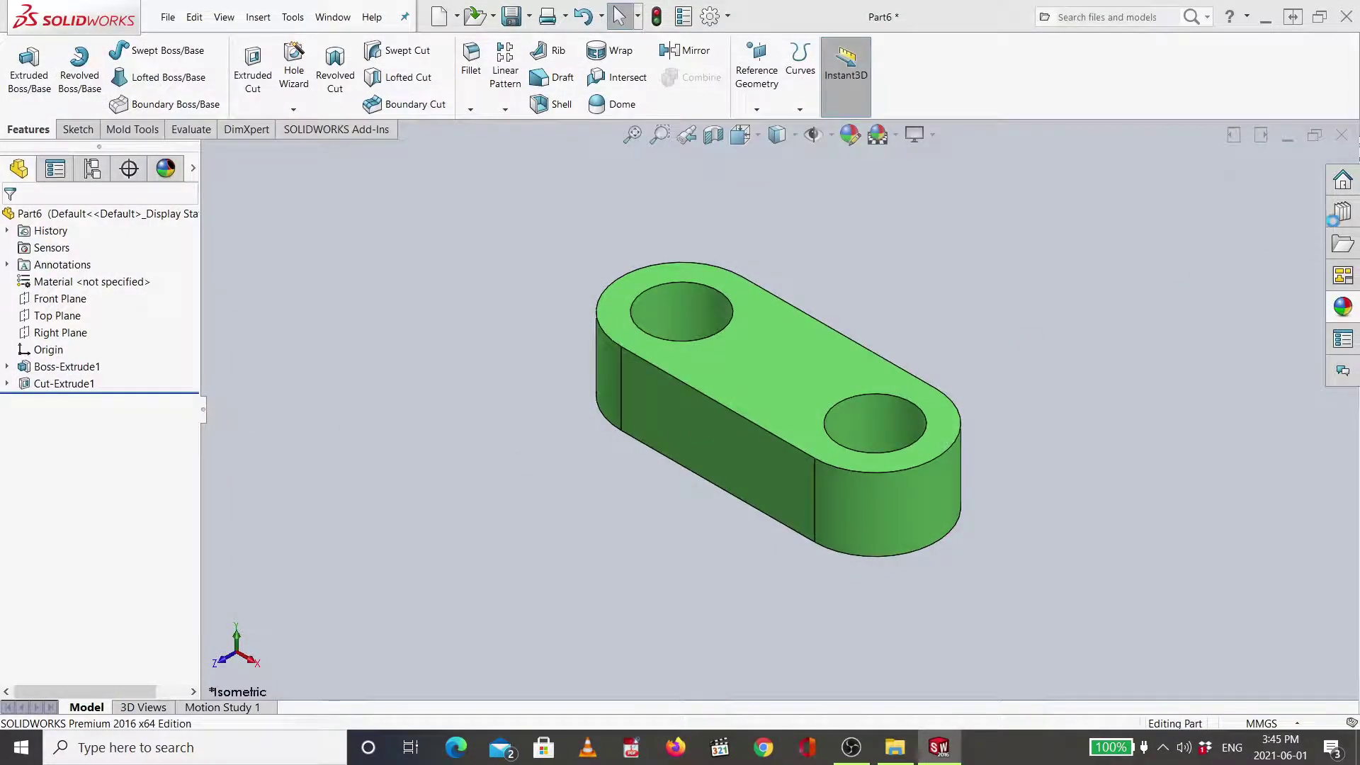
key(ctrl+w)
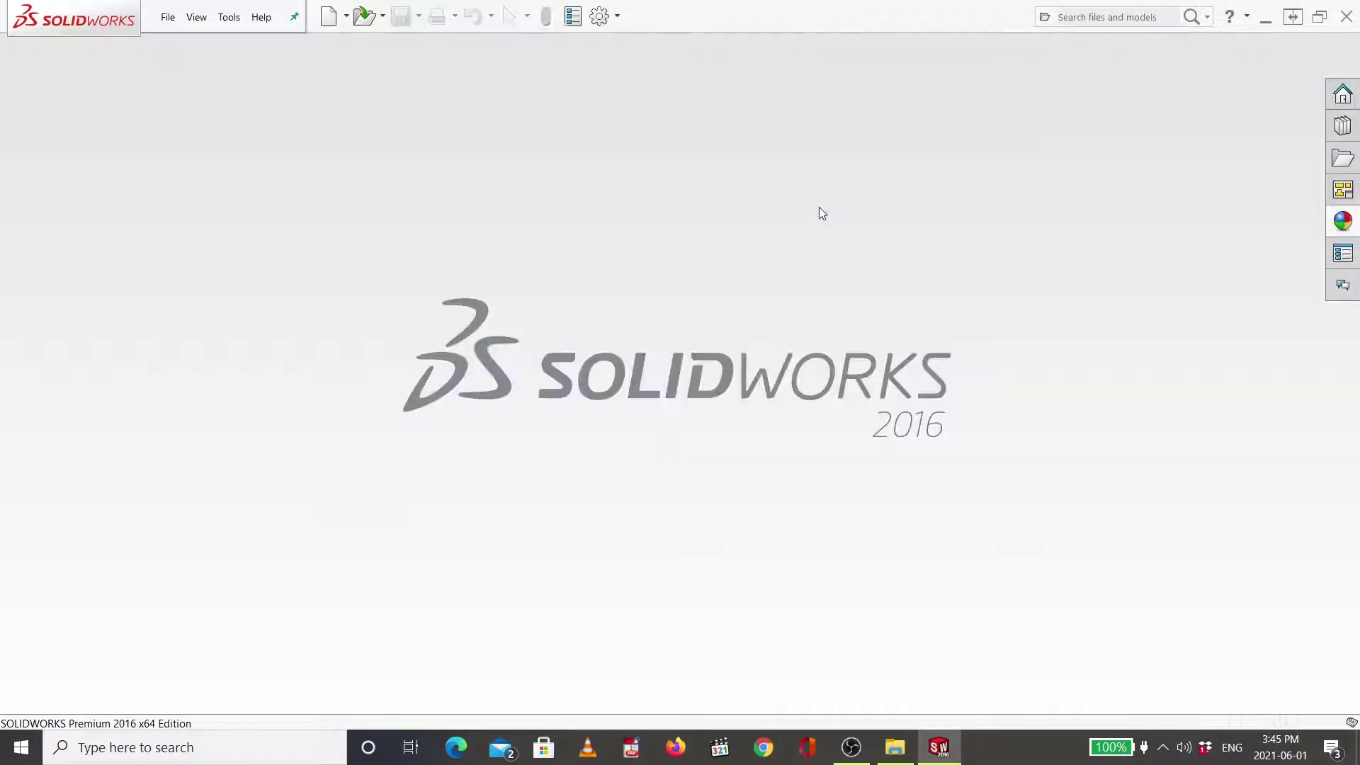
Create a new assembly document.
click(165, 16)
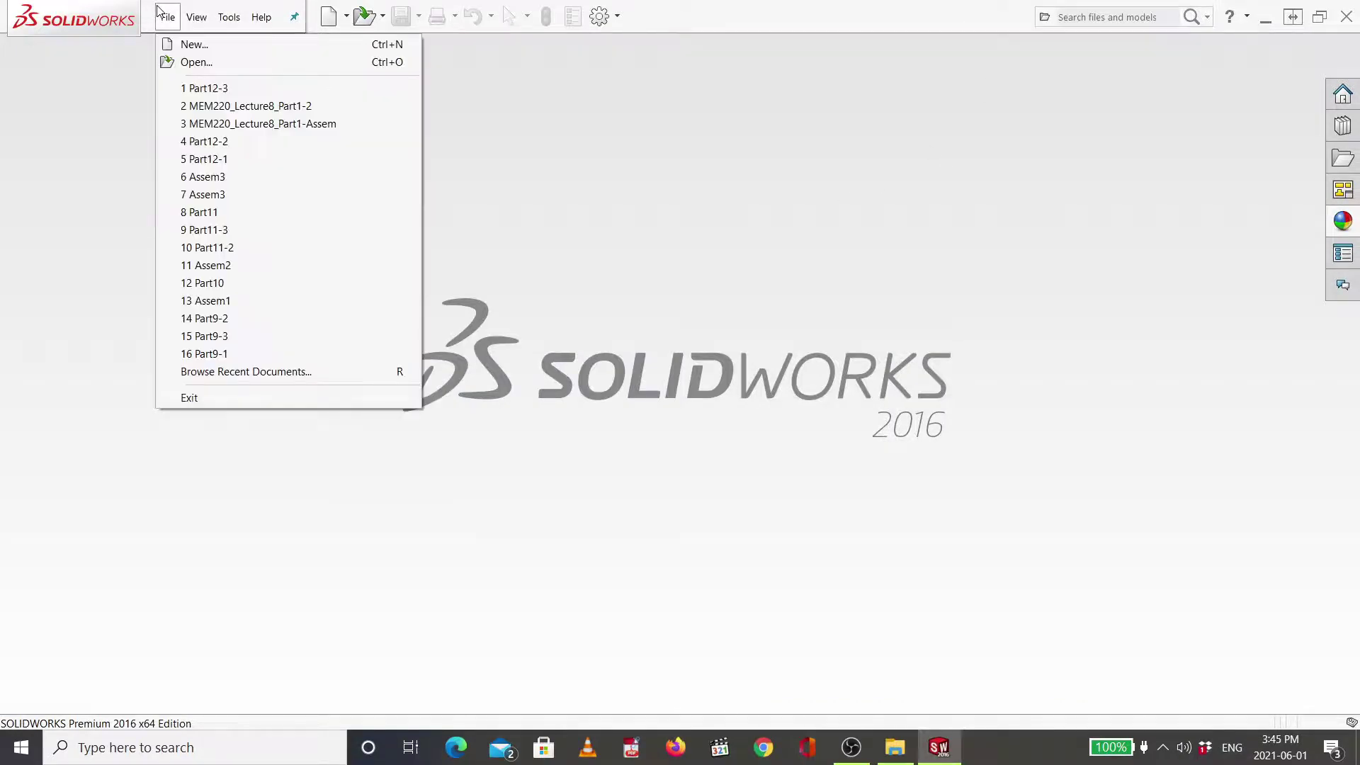
click(190, 46)
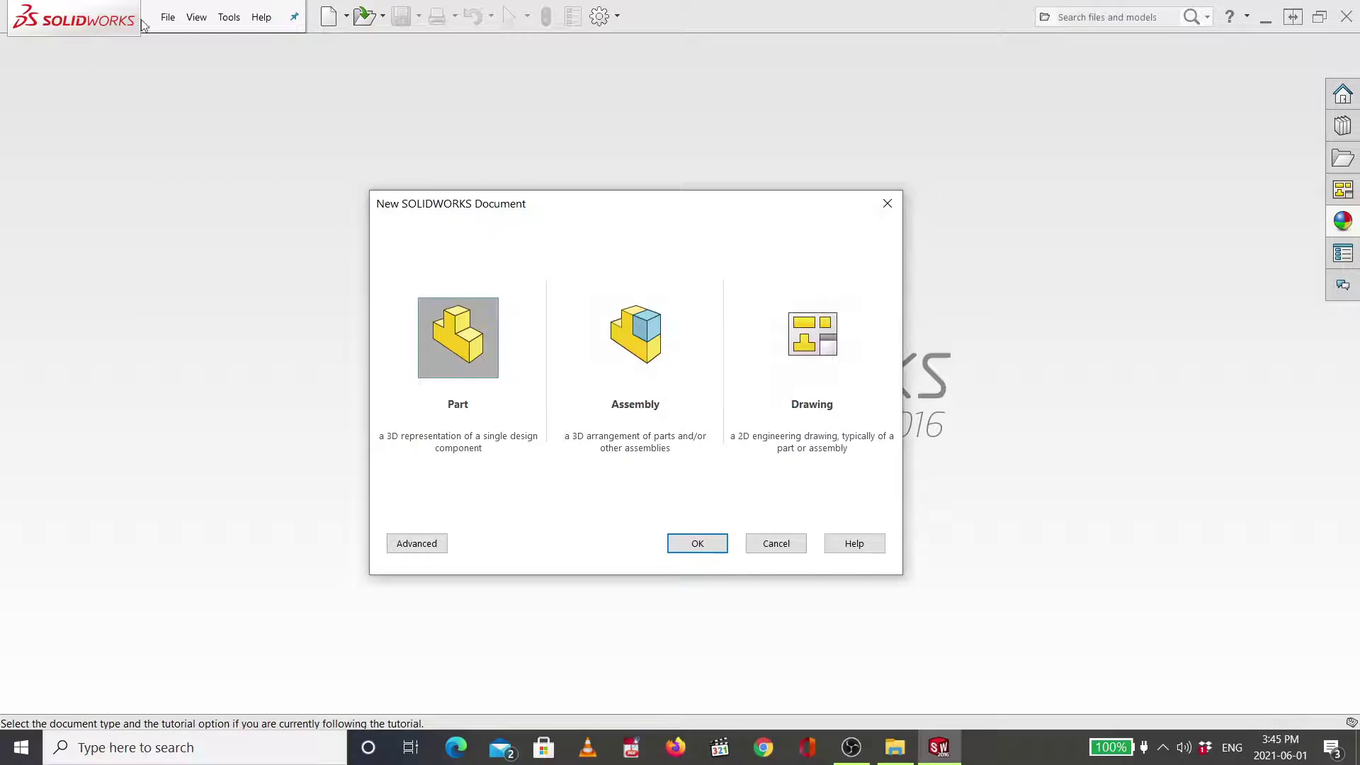
click(628, 345)
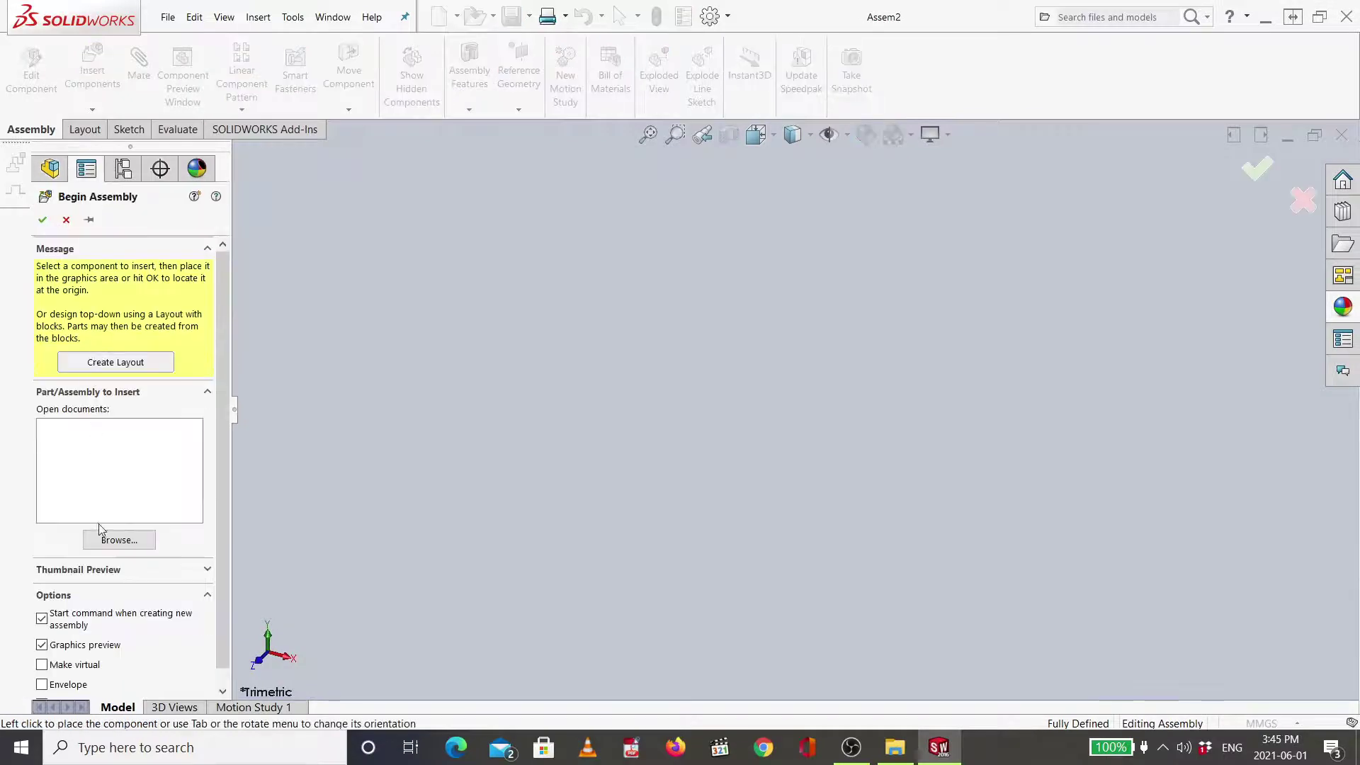
Insert Part12-1, Part12-2 and Part12-3 into the assembly, placing the pin and the link on opposite sides of the red block.
click(114, 539)
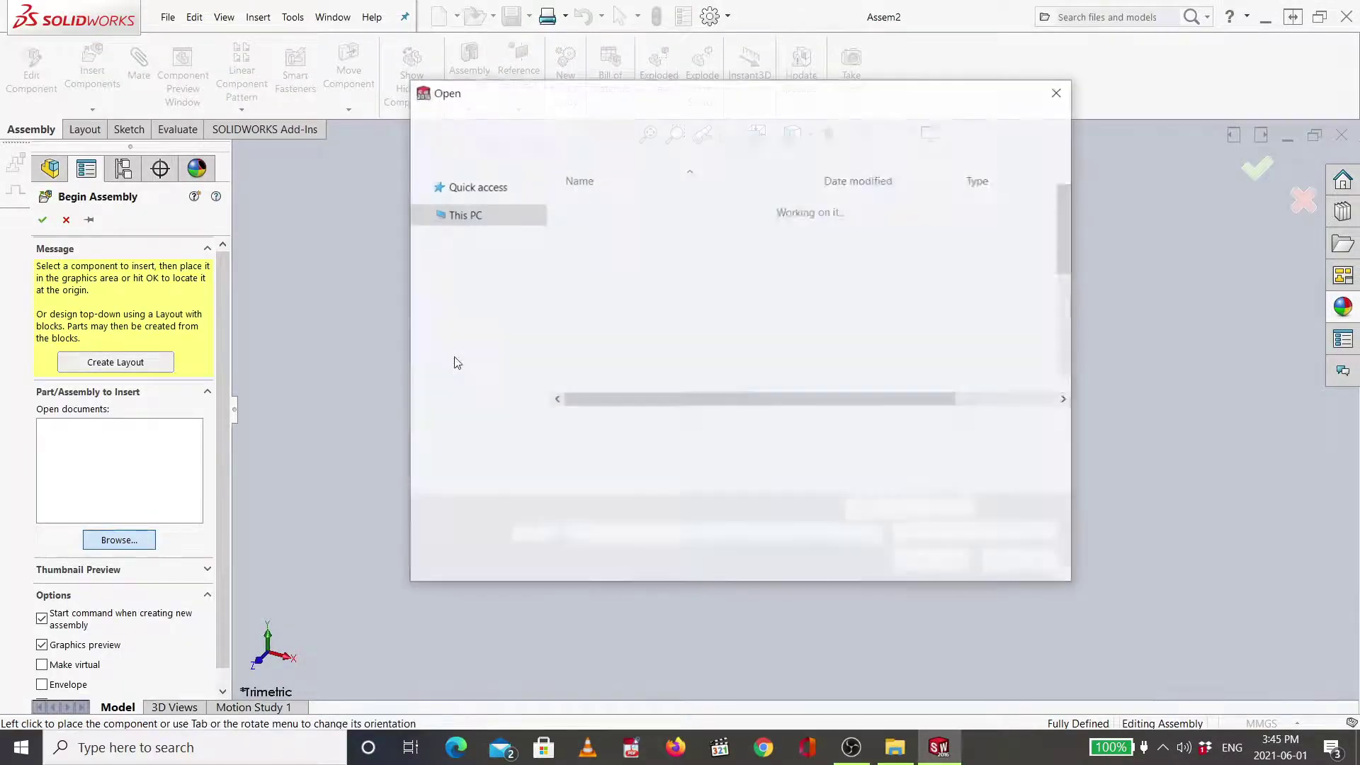
scroll(648, 358, down, 4)
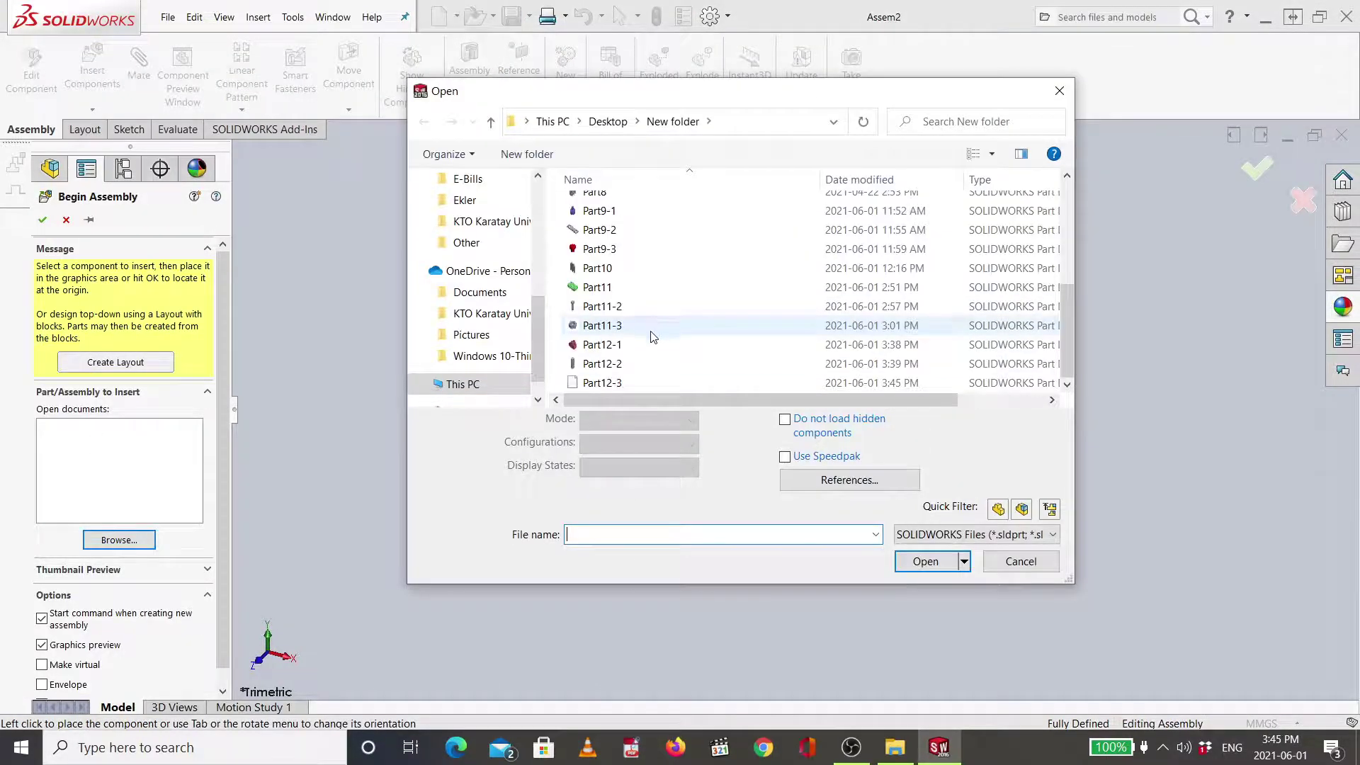
click(601, 345)
ctrl+click(623, 363)
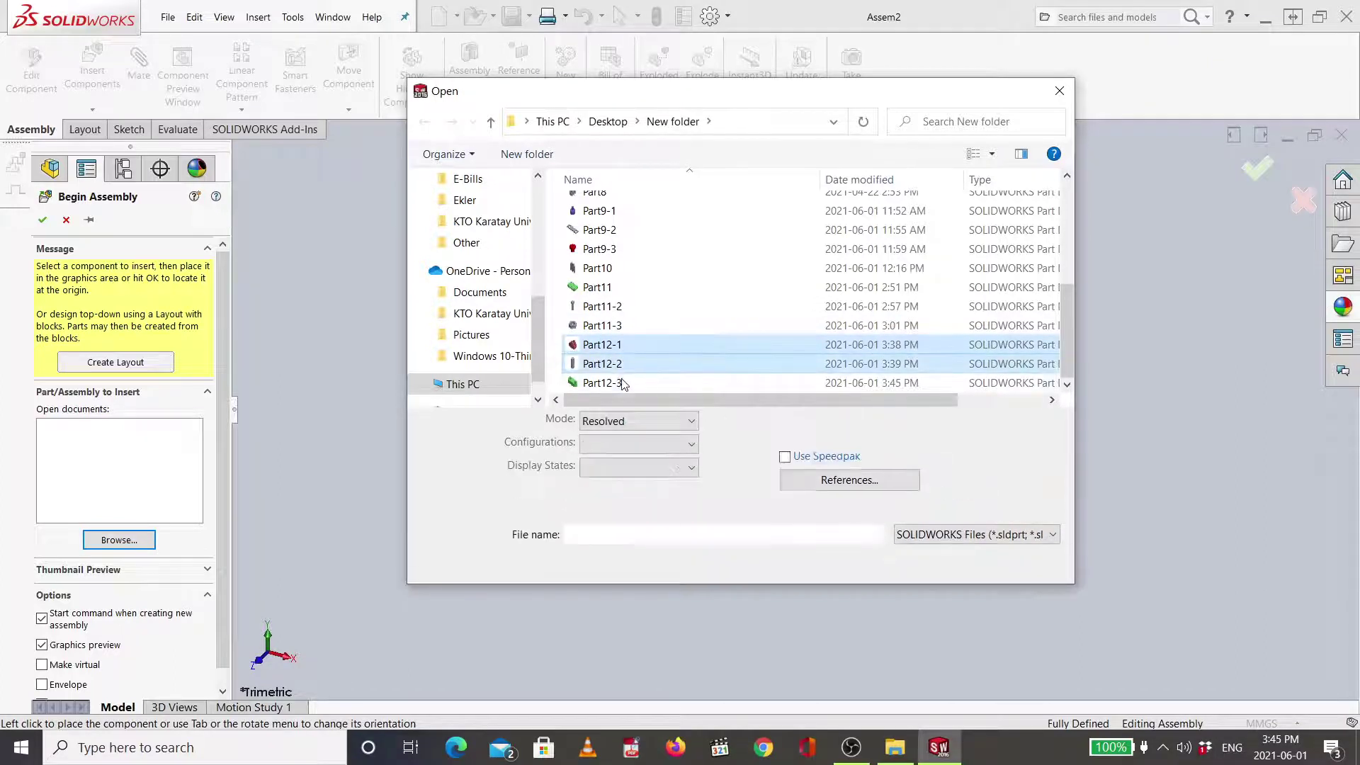
ctrl+click(624, 383)
click(926, 563)
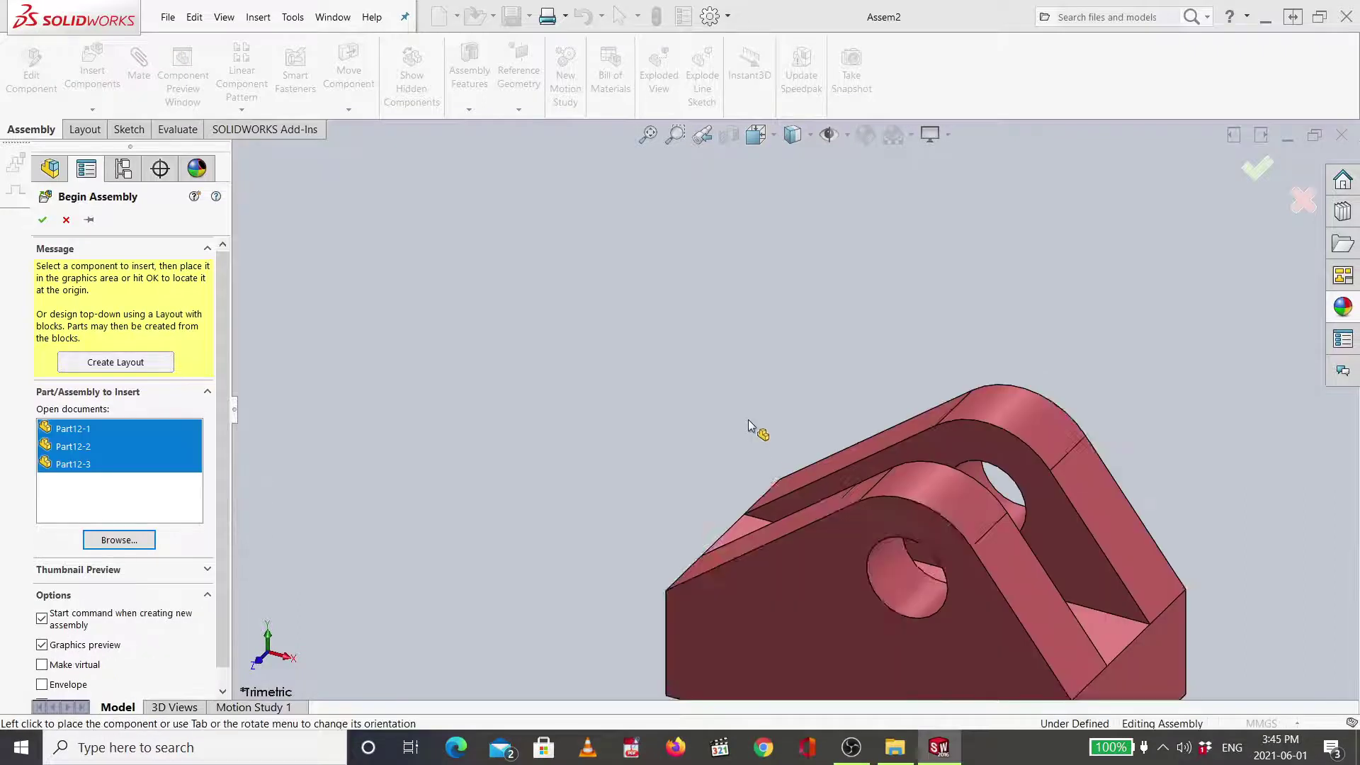
click(708, 434)
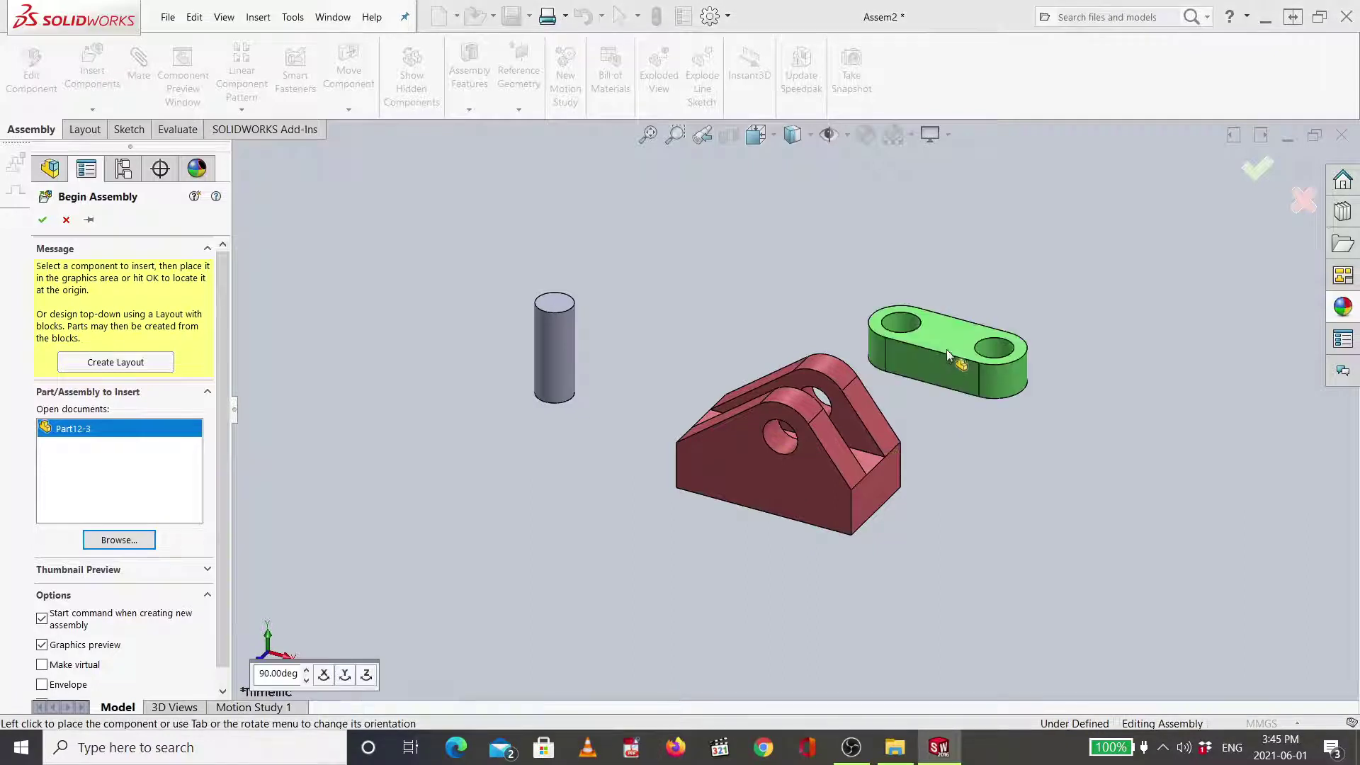
click(942, 371)
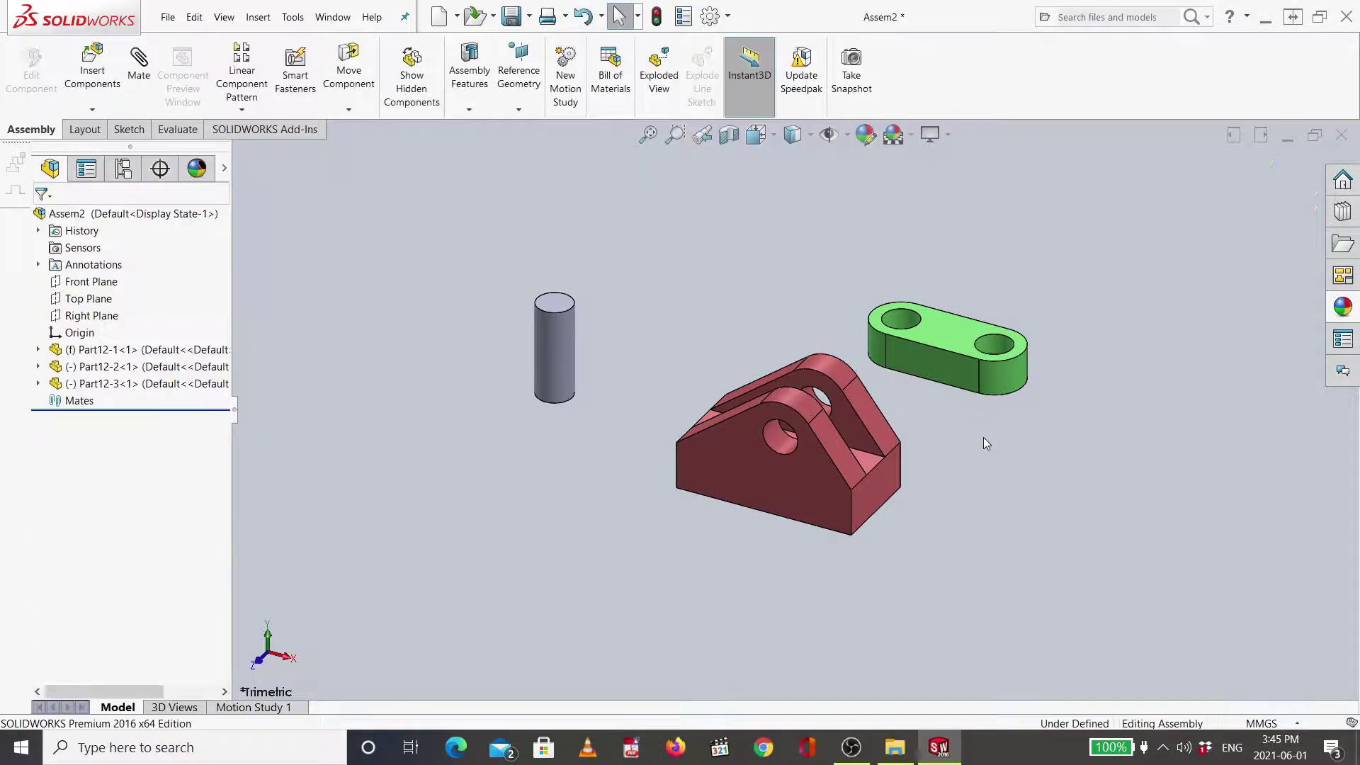
Reposition the loose link and pin closer to the fixed red block.
click(898, 298)
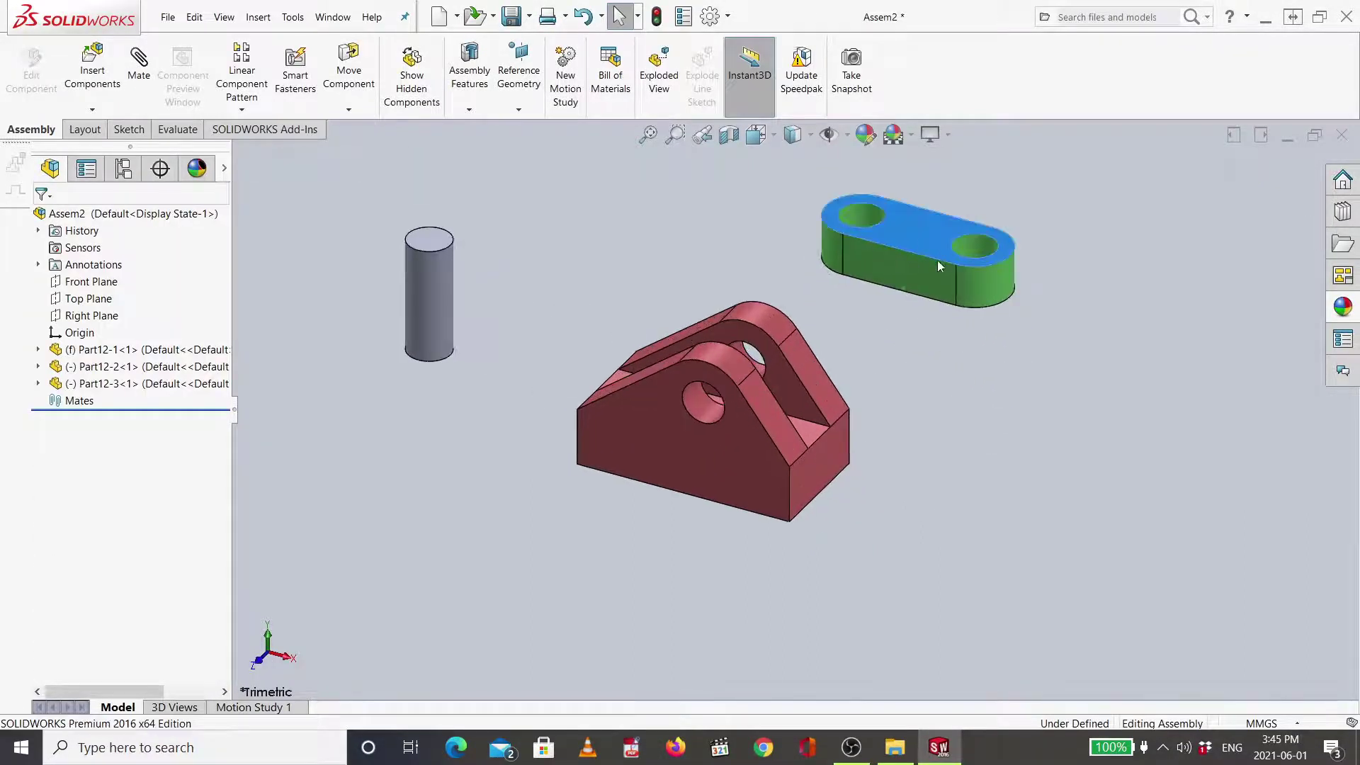
drag(435, 307, 465, 335)
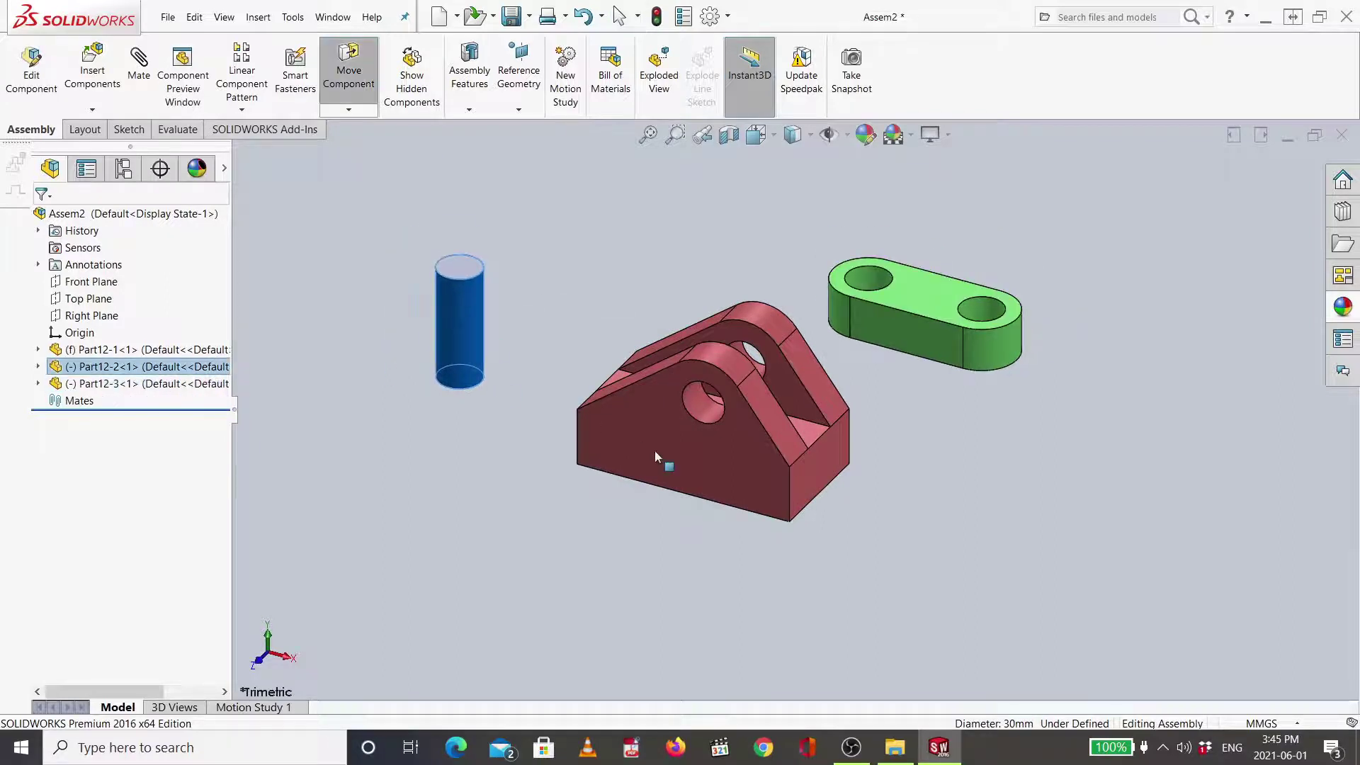
click(670, 456)
key(Escape)
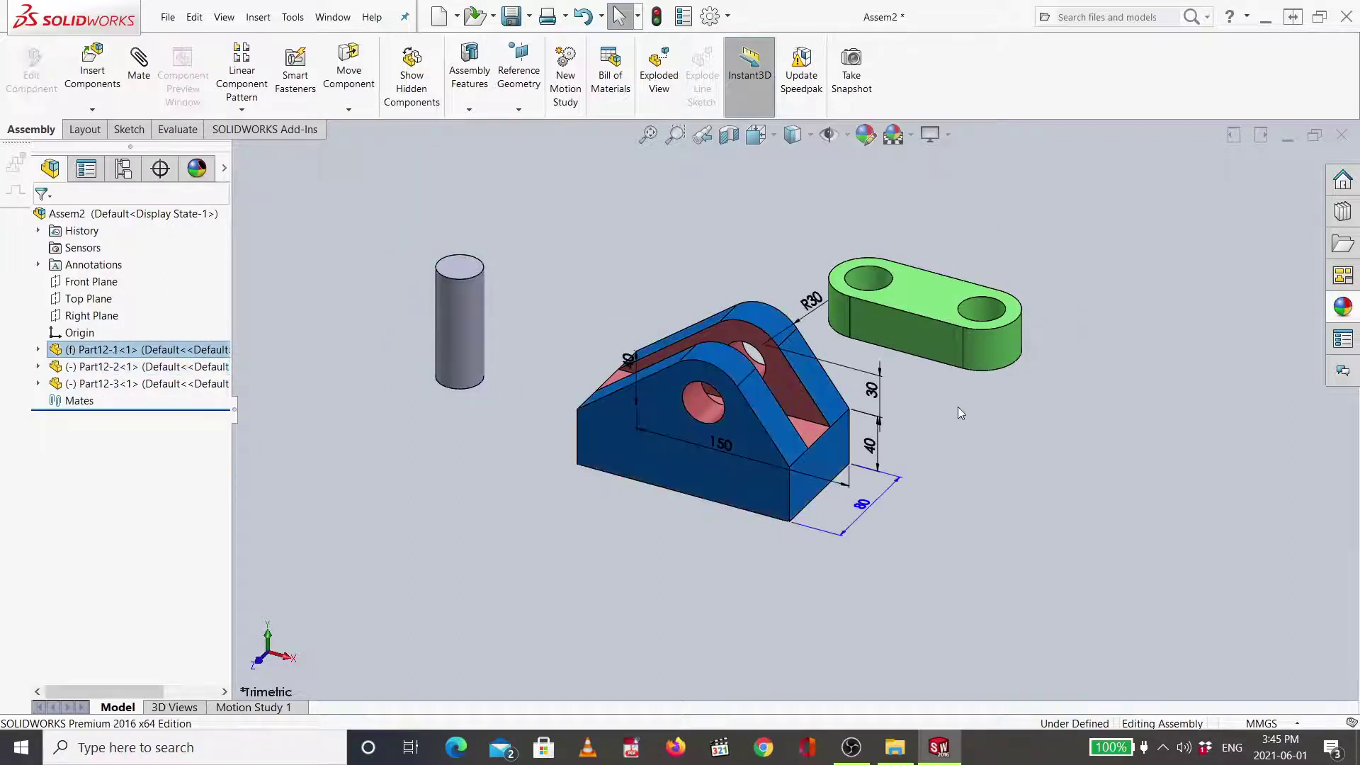
Add a concentric mate between one hole of the green link and the front hole of the red block.
scroll(913, 340, up, 2)
scroll(864, 378, down, 5)
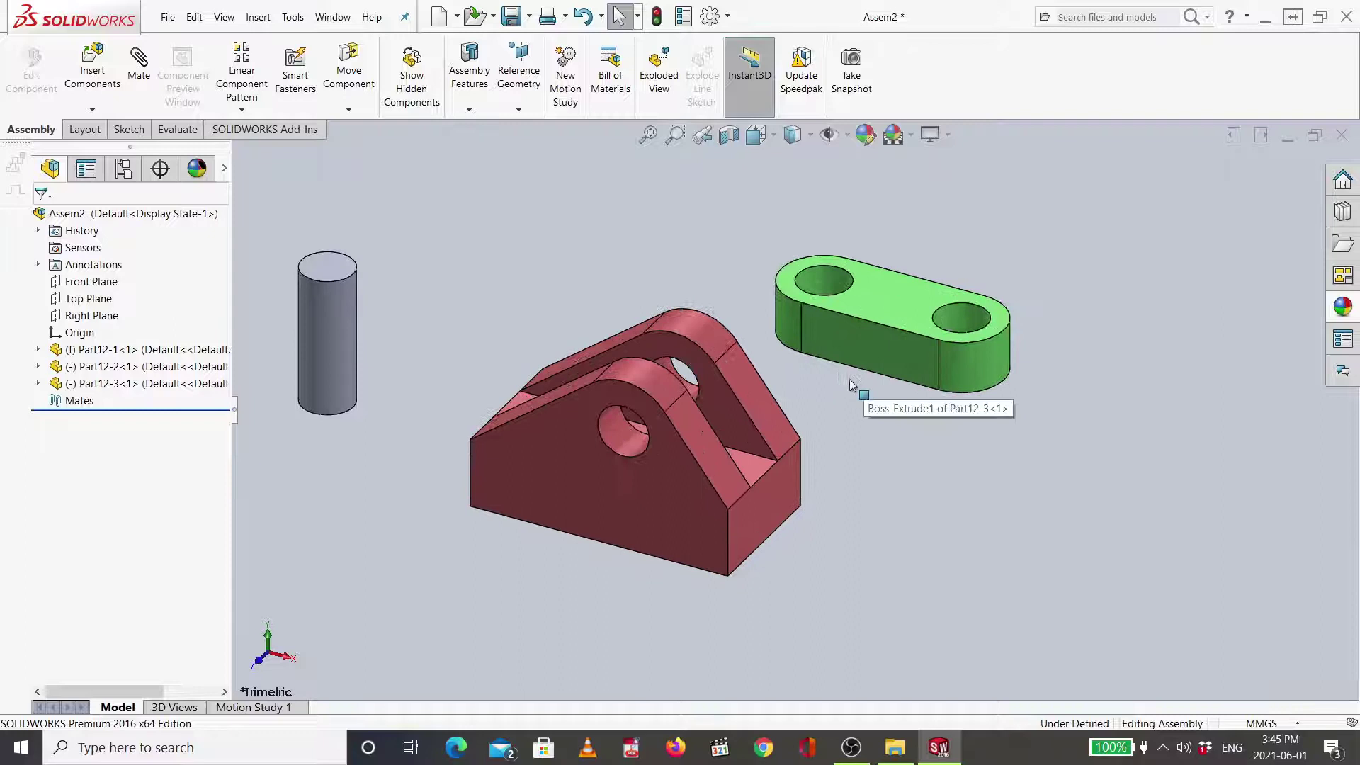
click(814, 282)
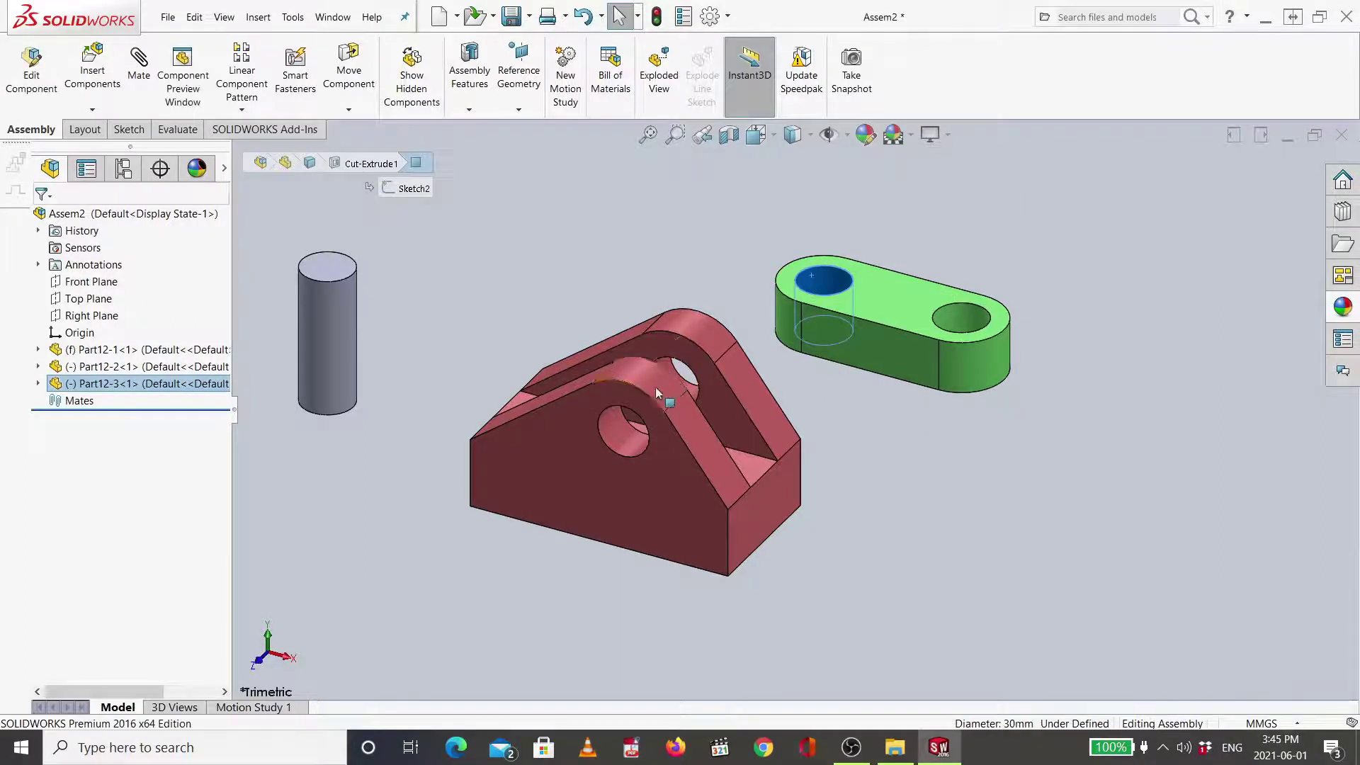
ctrl+click(623, 436)
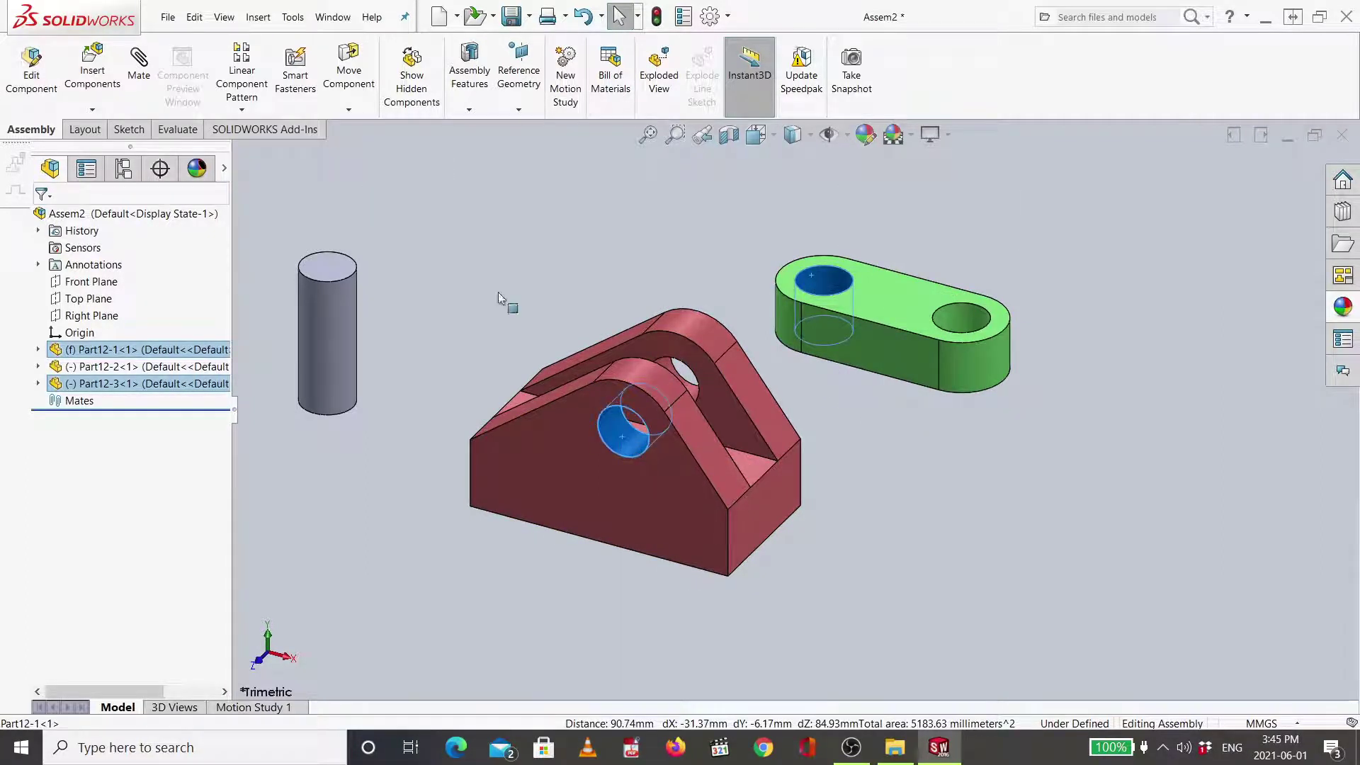
click(140, 67)
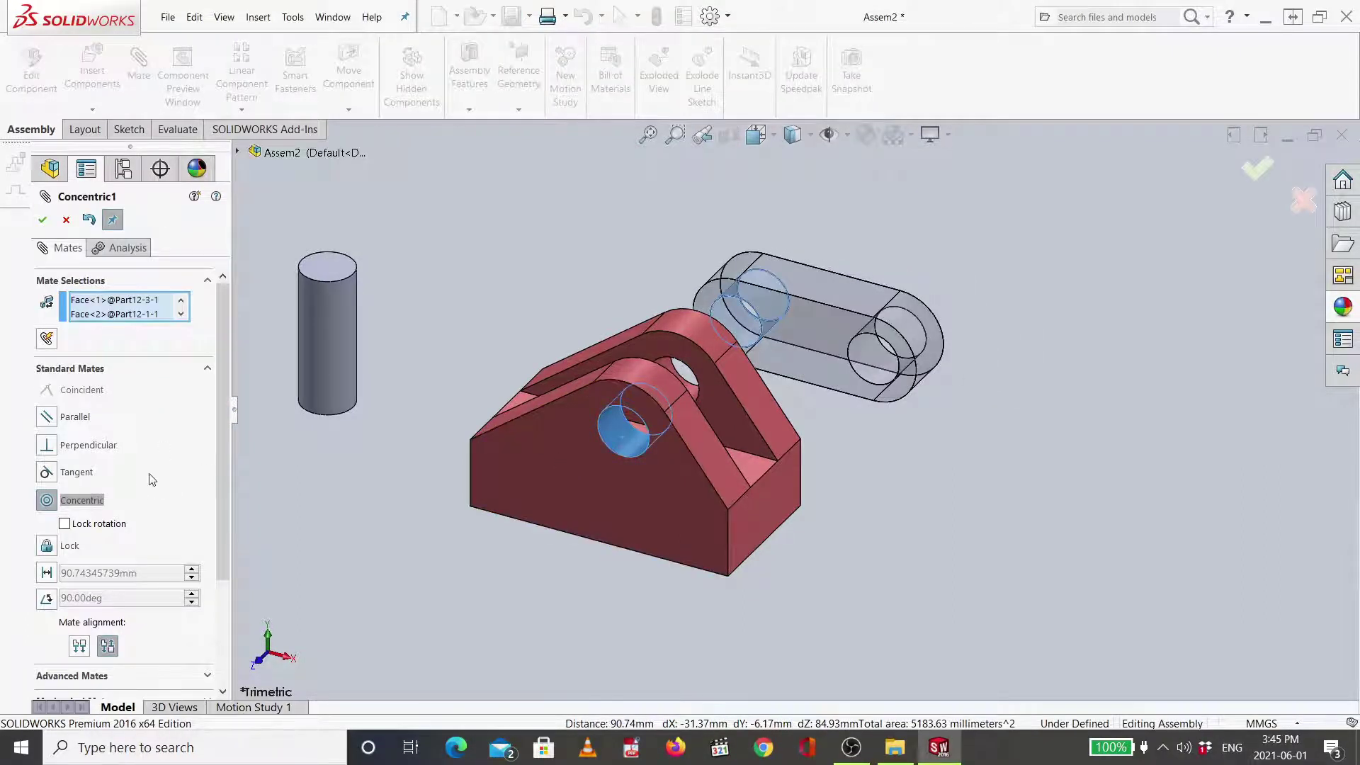
click(1260, 174)
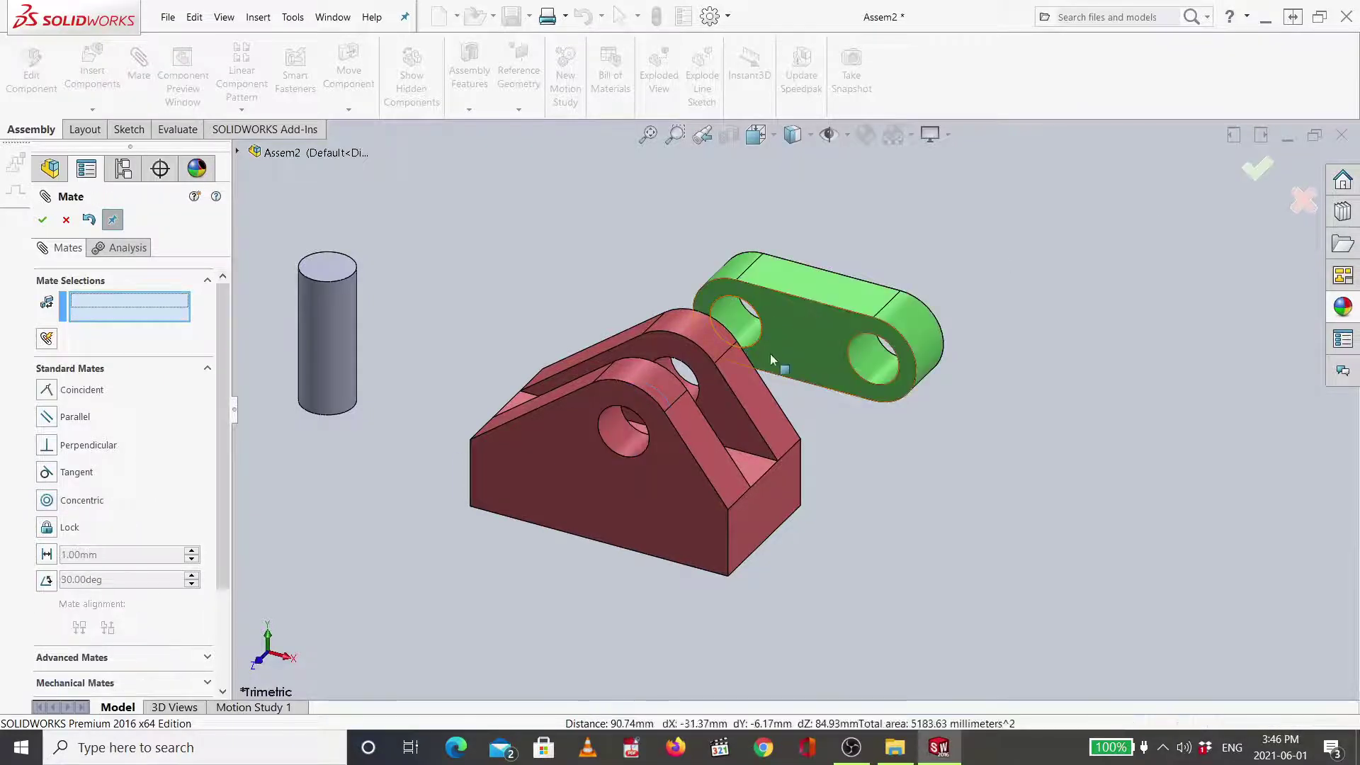
Pull the link clear of the block and add a coincident mate between its flat side face and the block's inner slot wall.
drag(524, 563, 771, 279)
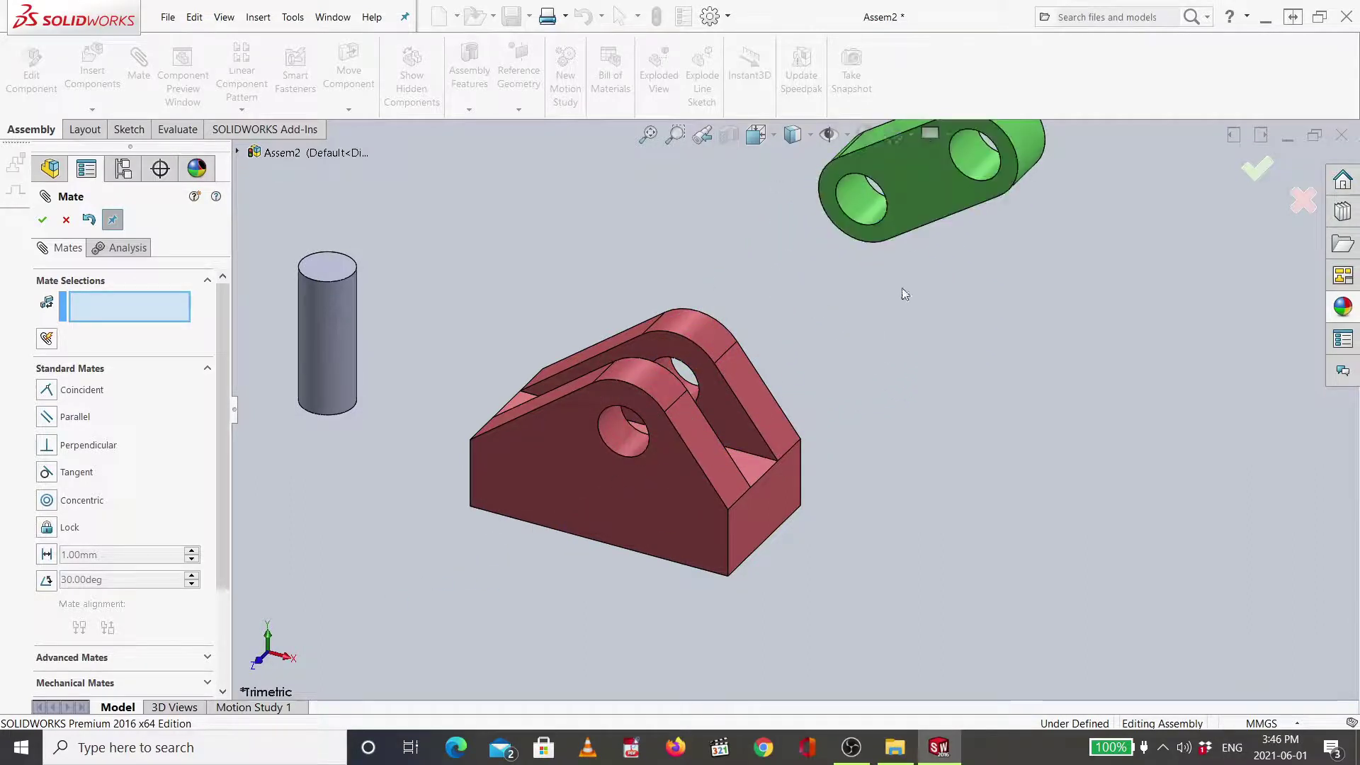
click(930, 206)
middle_drag(865, 309, 655, 422)
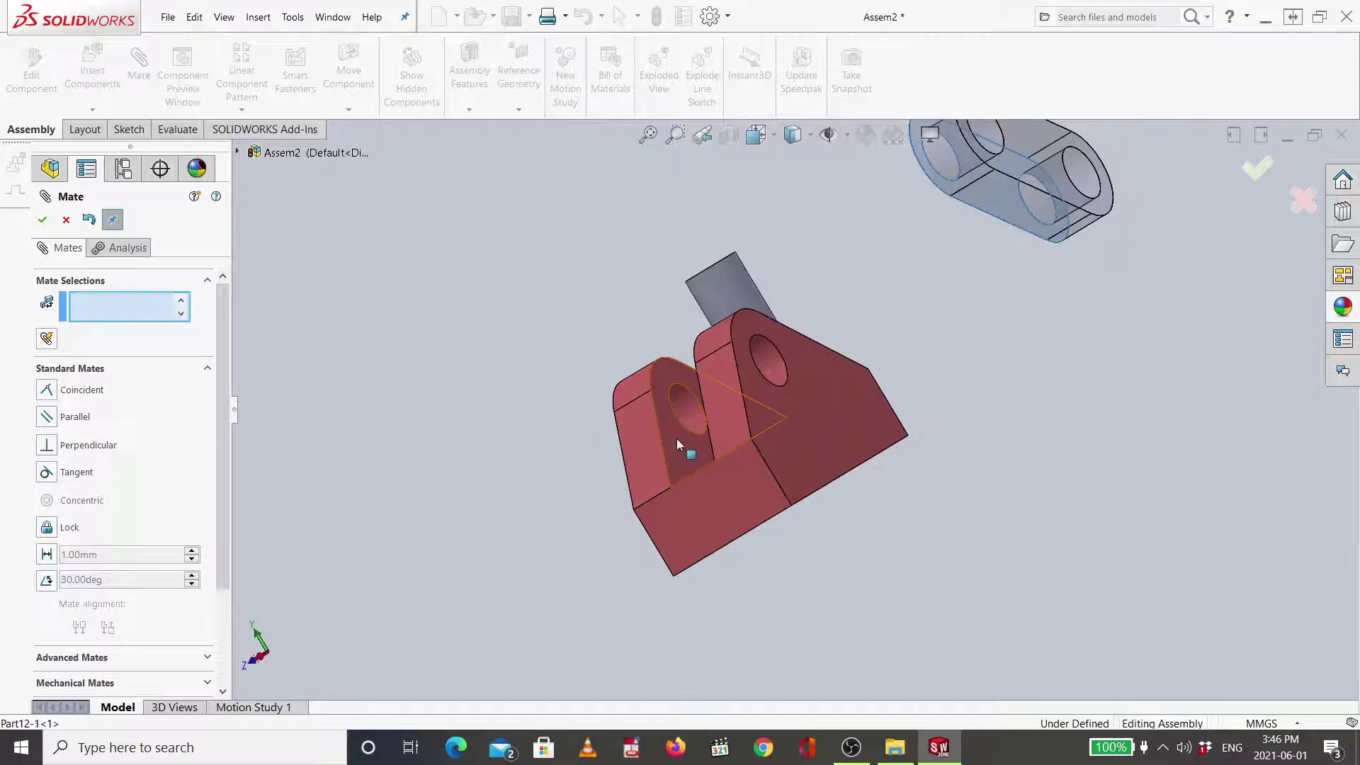
click(676, 442)
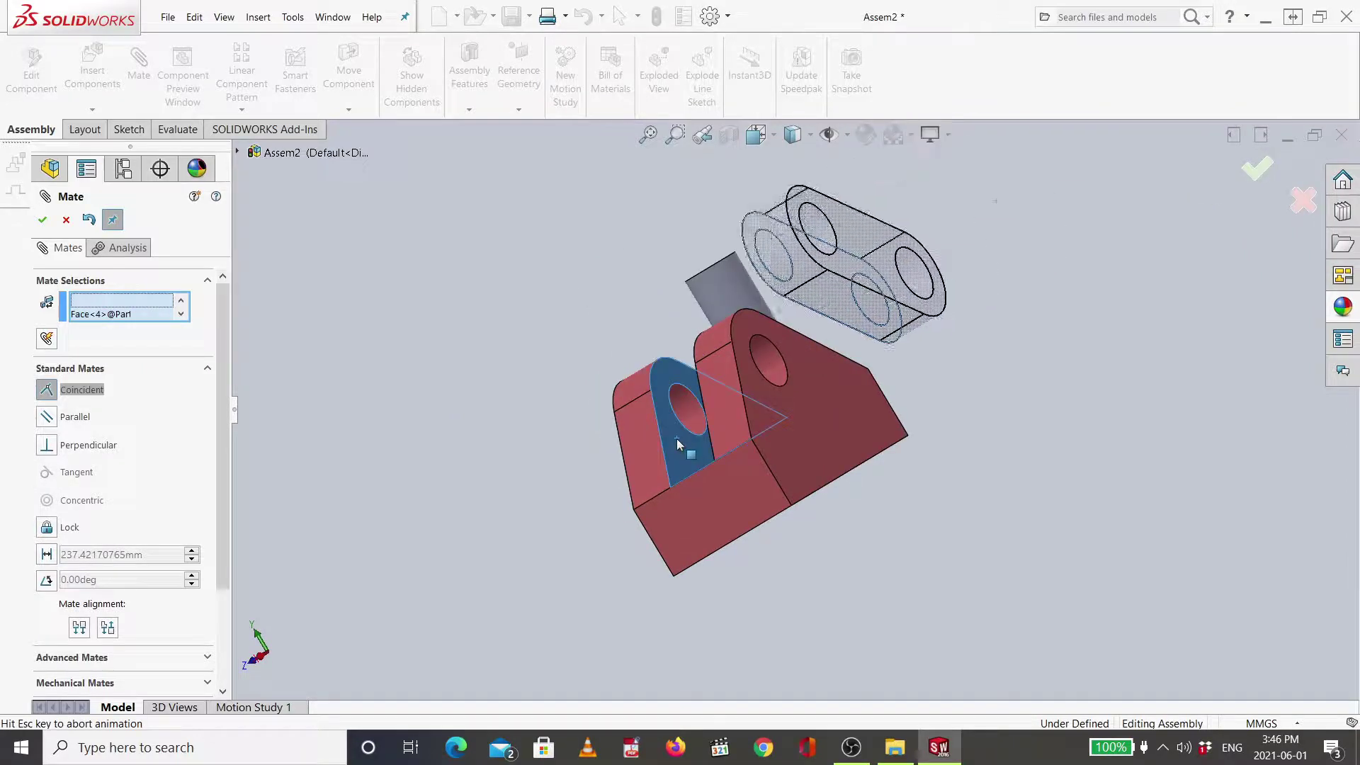
click(1265, 181)
key(ctrl+7)
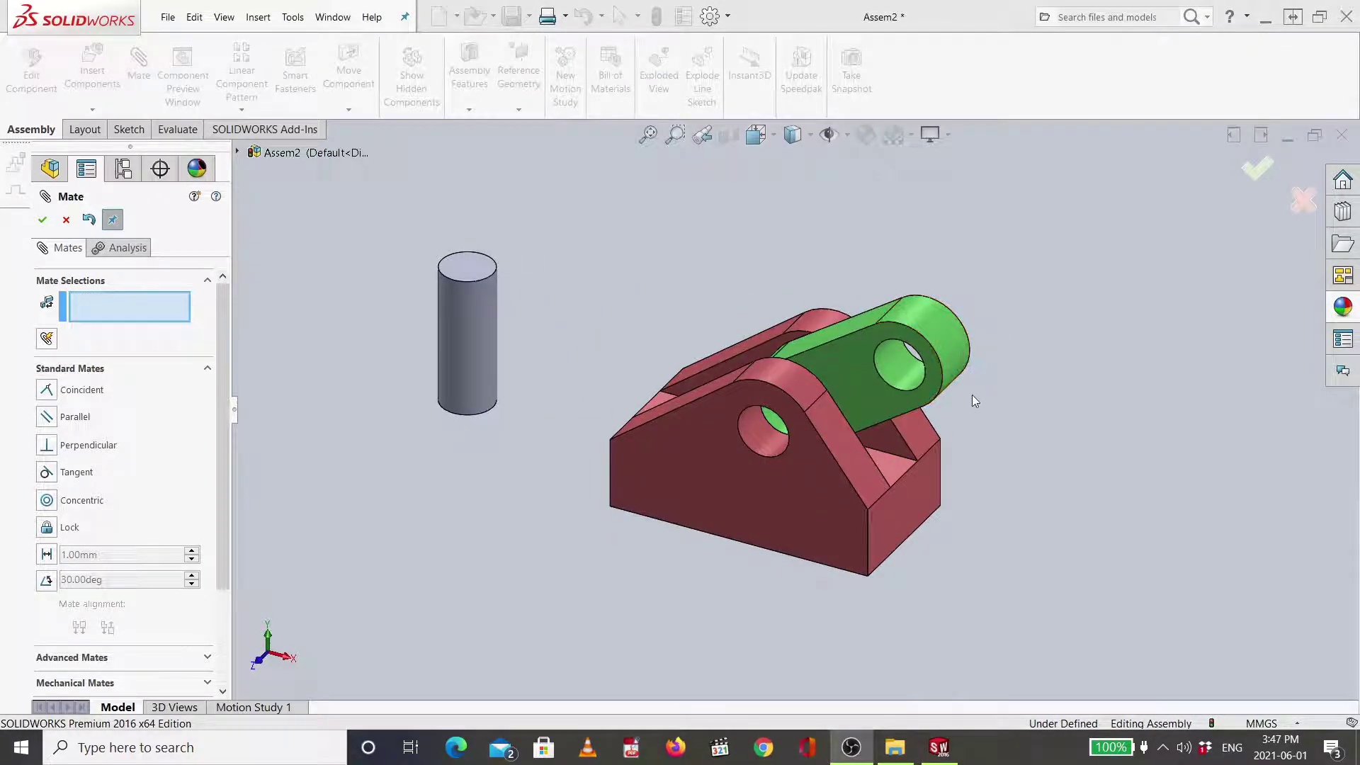
Swing the link about the block's hole to check its rotation in the slot, leaving its free end angled upward.
drag(864, 361, 941, 329)
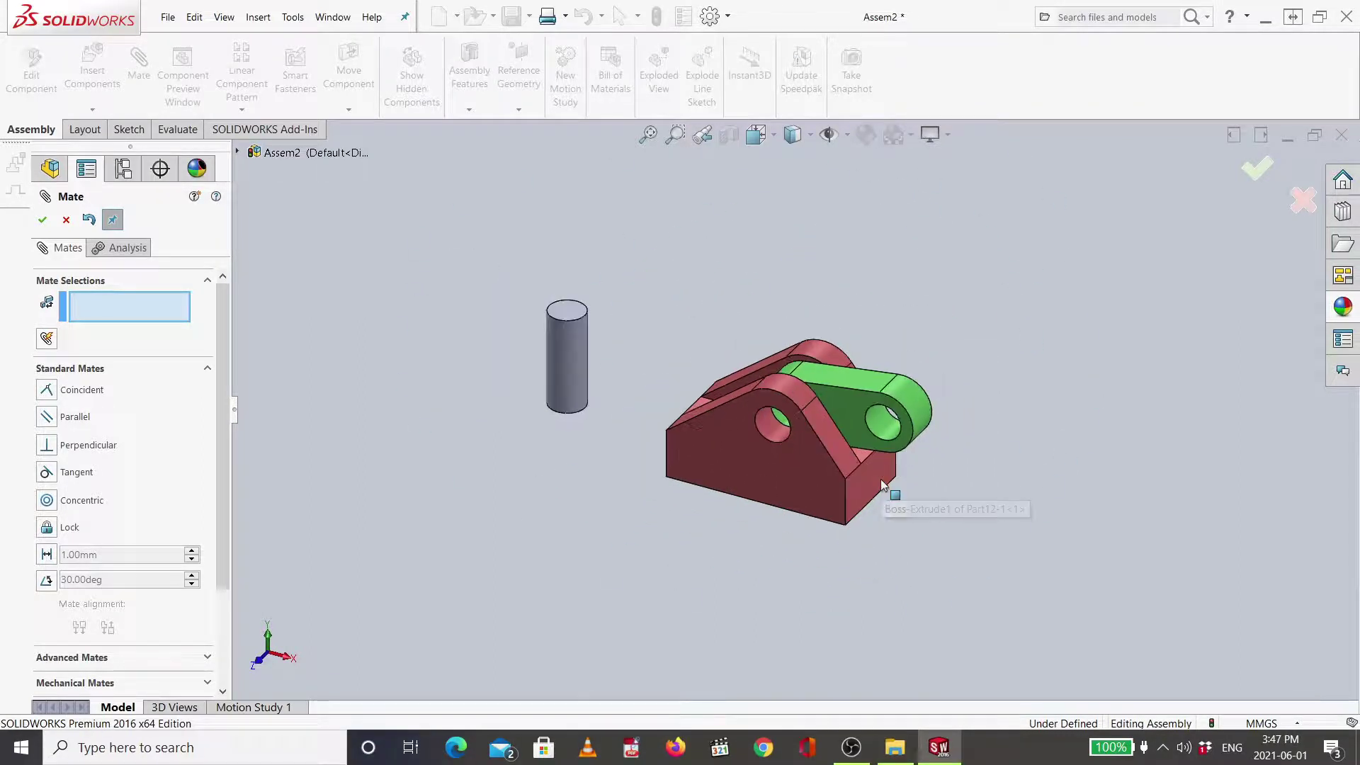
scroll(850, 439, down, 3)
drag(811, 341, 765, 219)
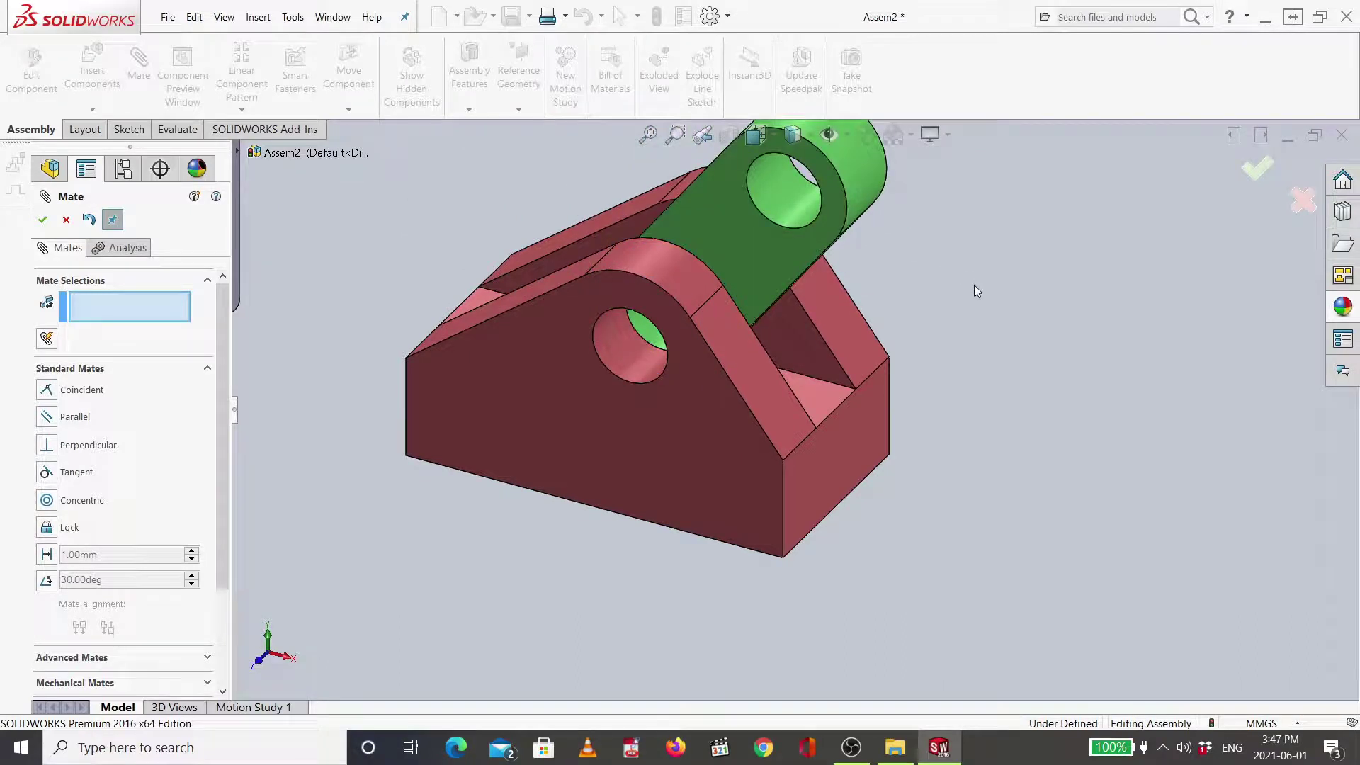
scroll(771, 346, up, 2)
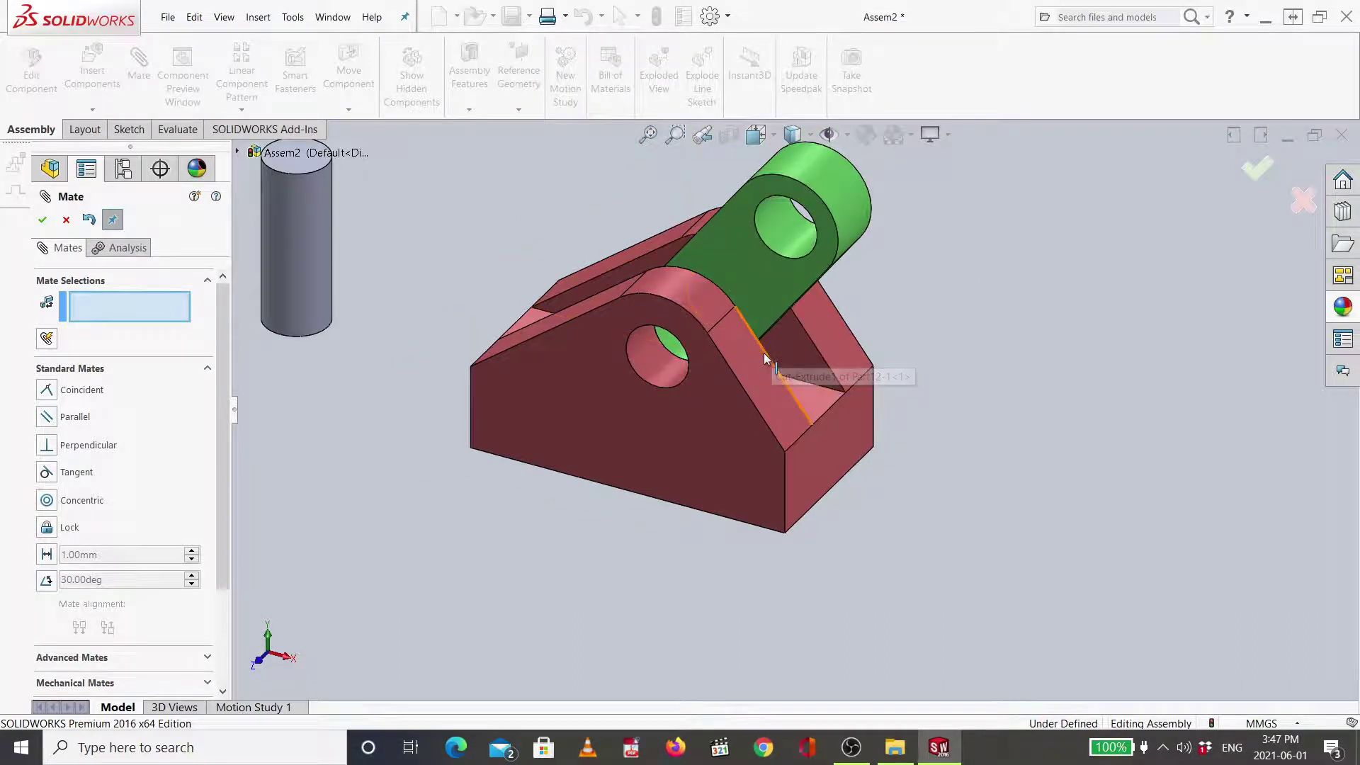
scroll(763, 353, down, 1)
scroll(592, 335, down, 1)
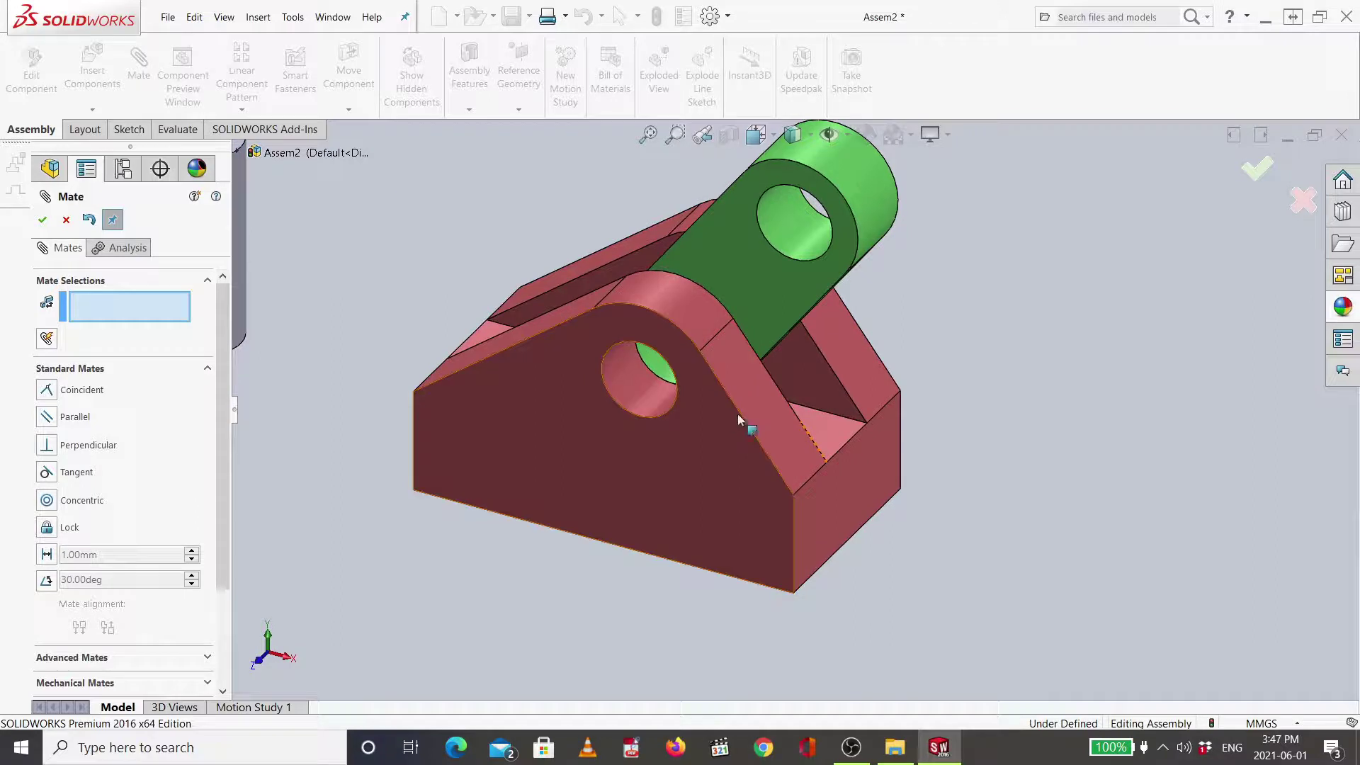
scroll(814, 410, up, 1)
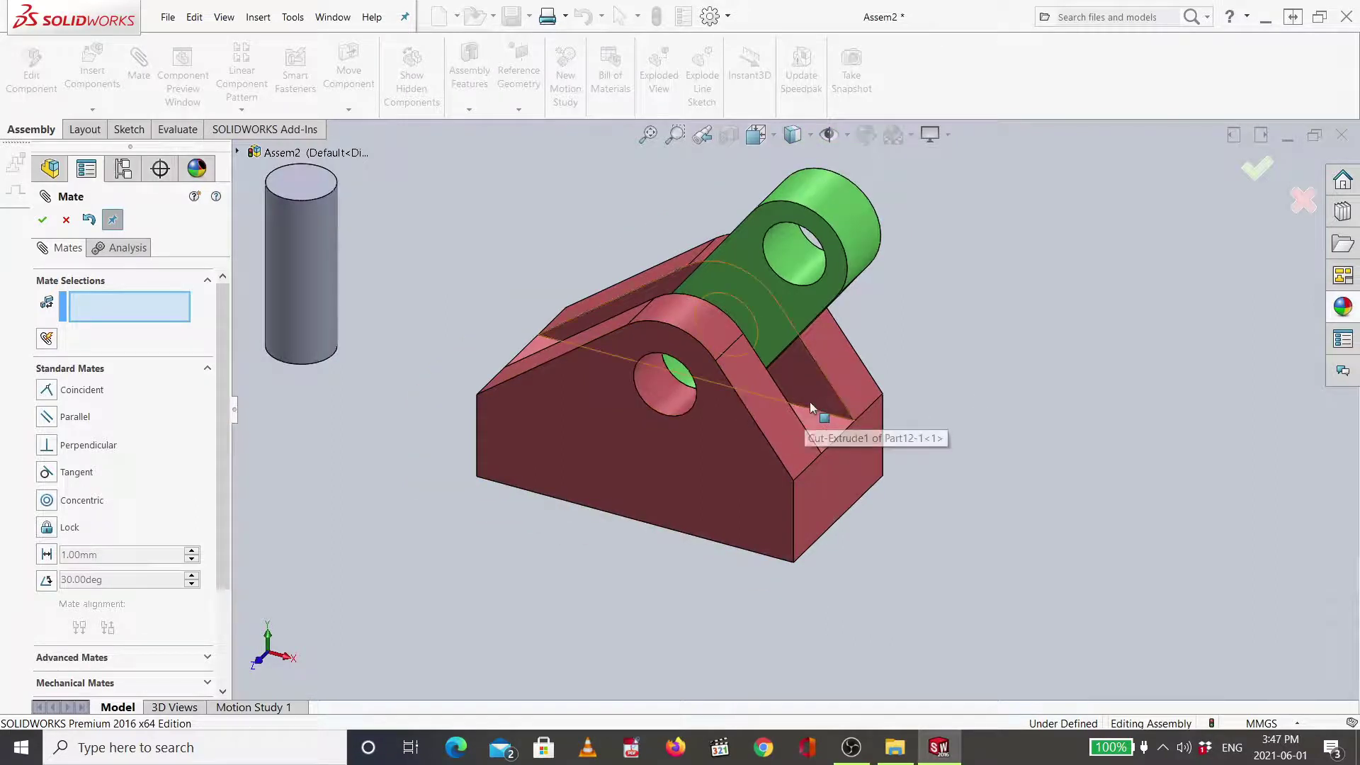